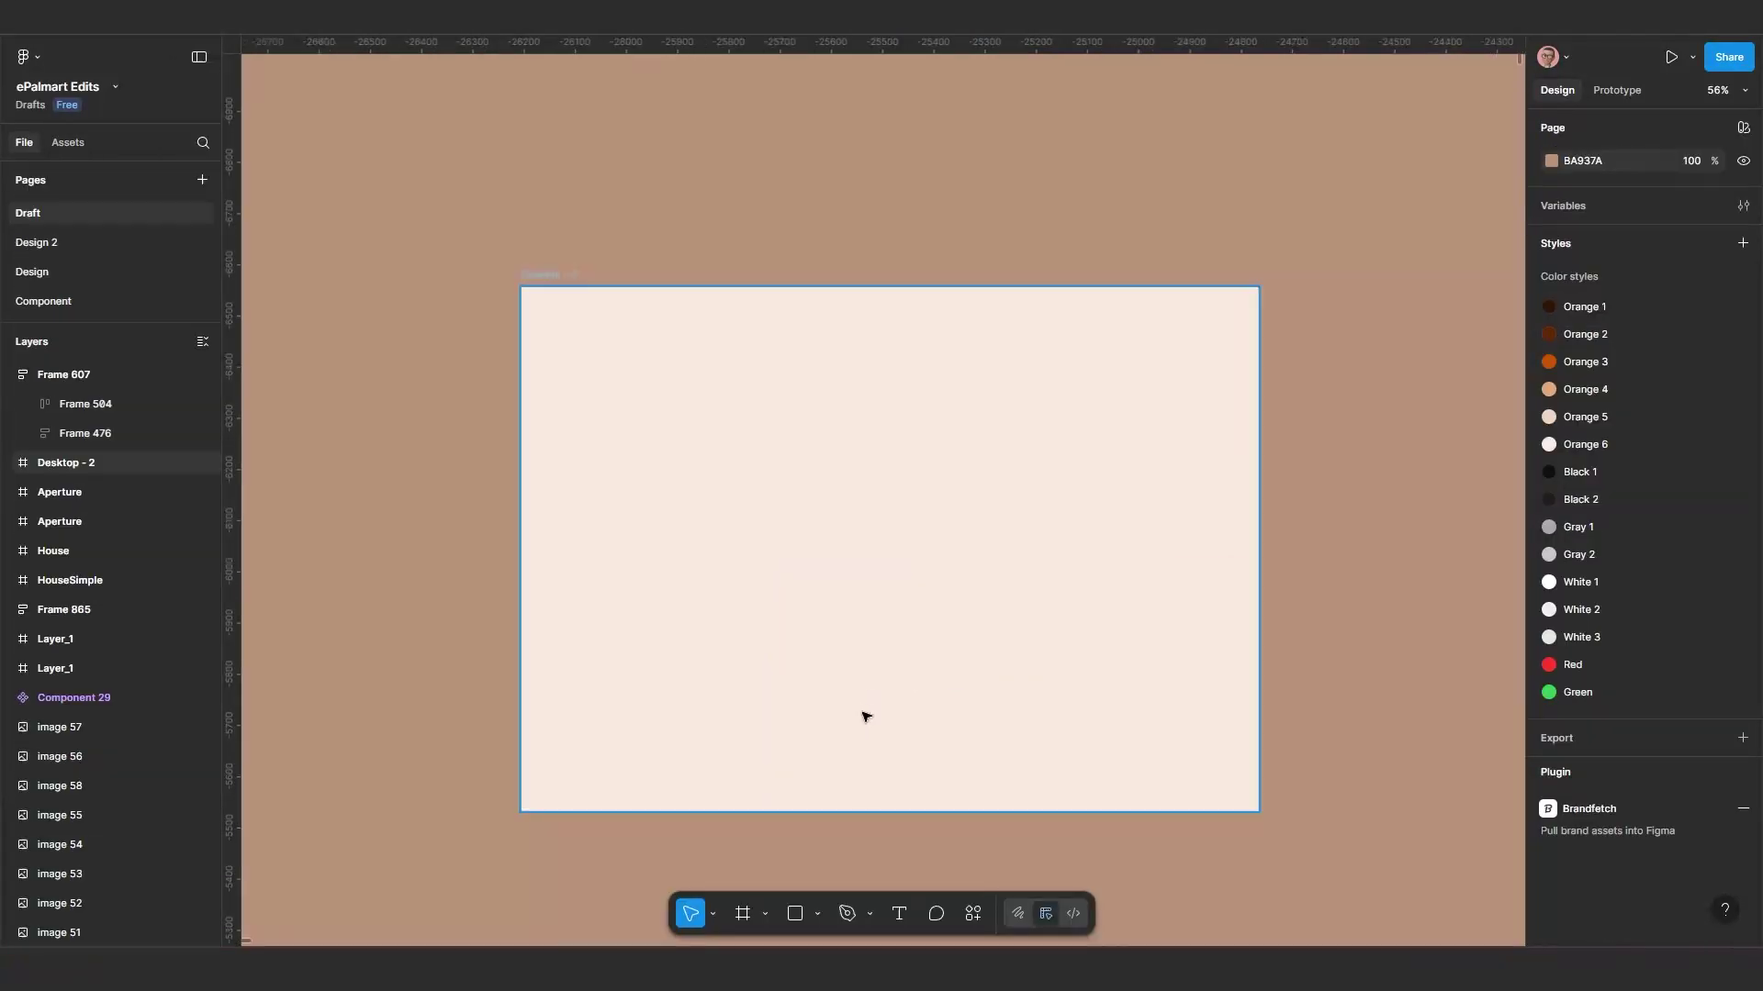
Step: Draw a rectangle about 250 × 361 in the left half of the Desktop - 2 frame and fill it with red FE4E4E
scroll(845, 708, up, 4)
drag(845, 708, 799, 704)
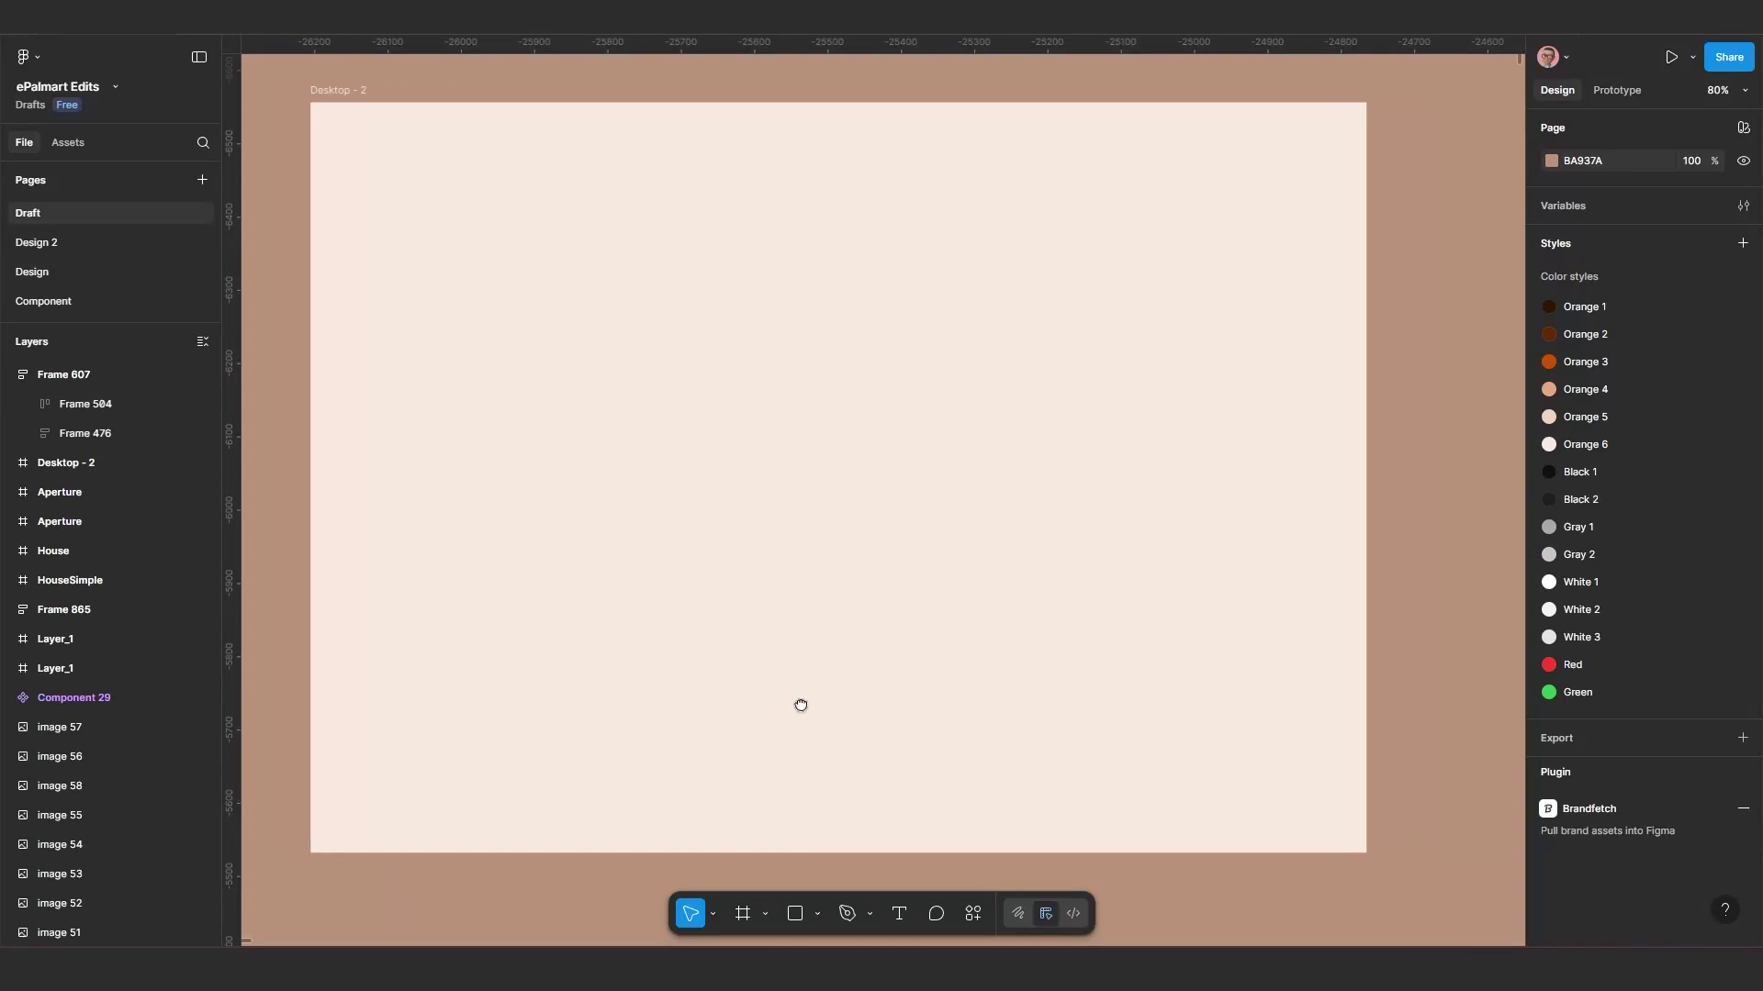
click(795, 914)
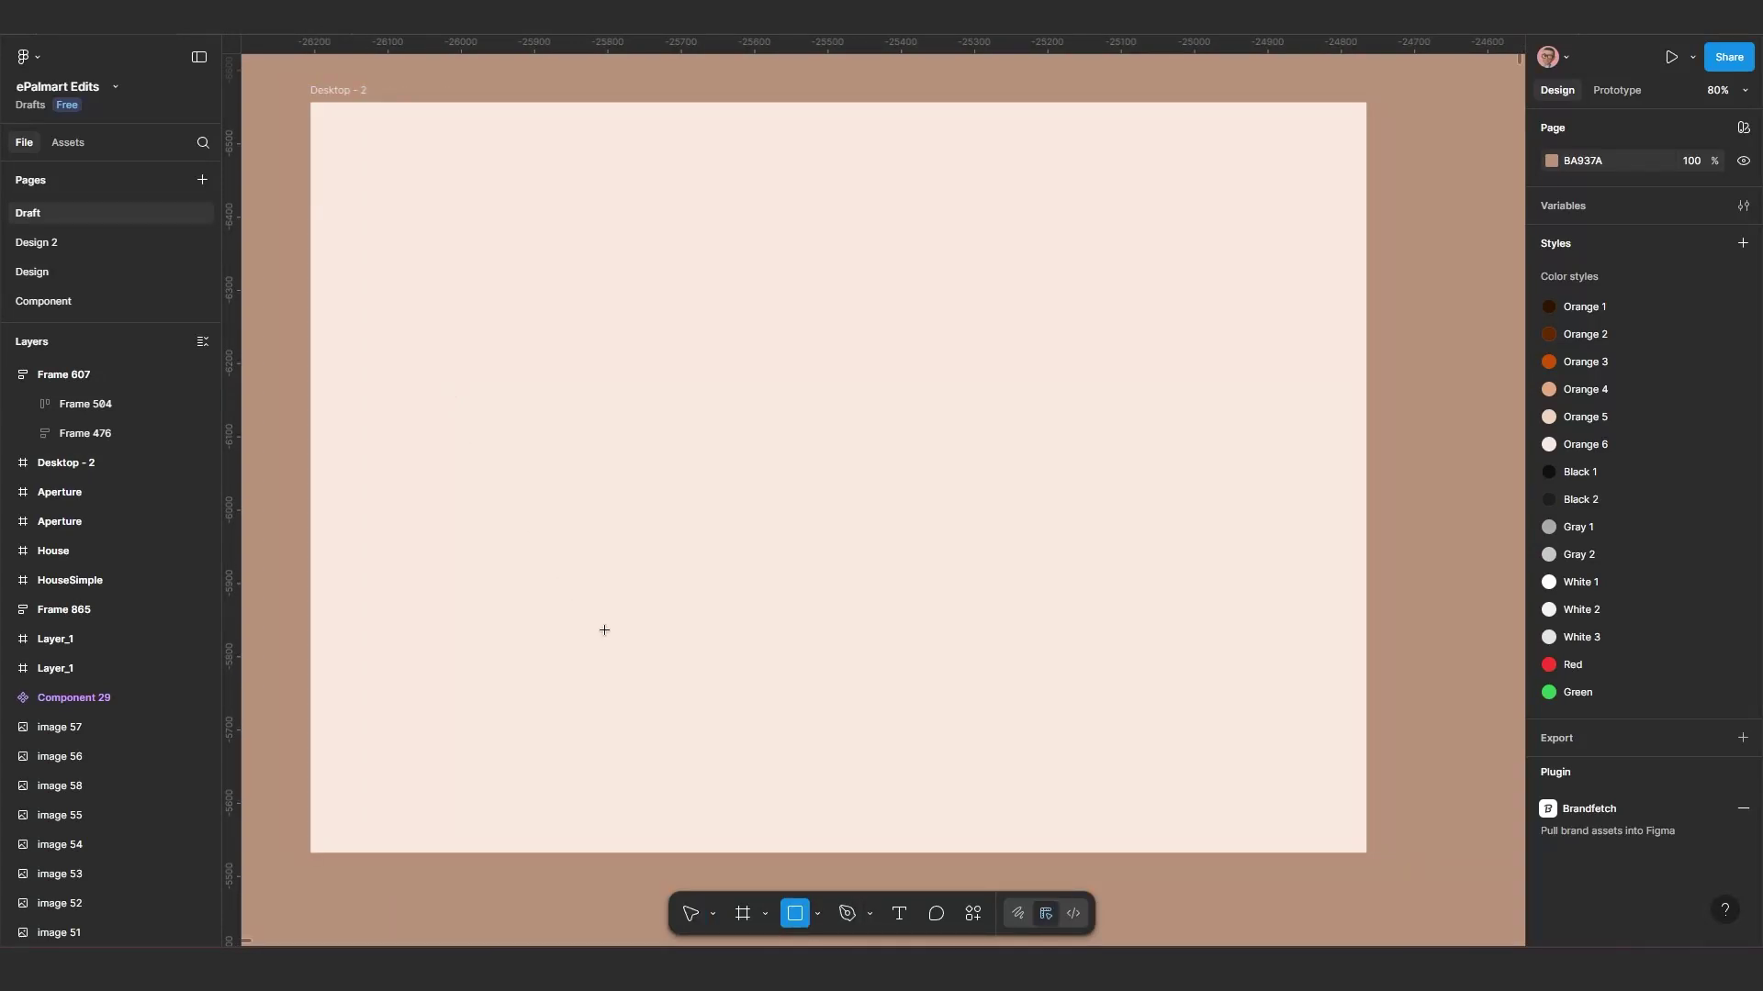
drag(434, 359, 618, 625)
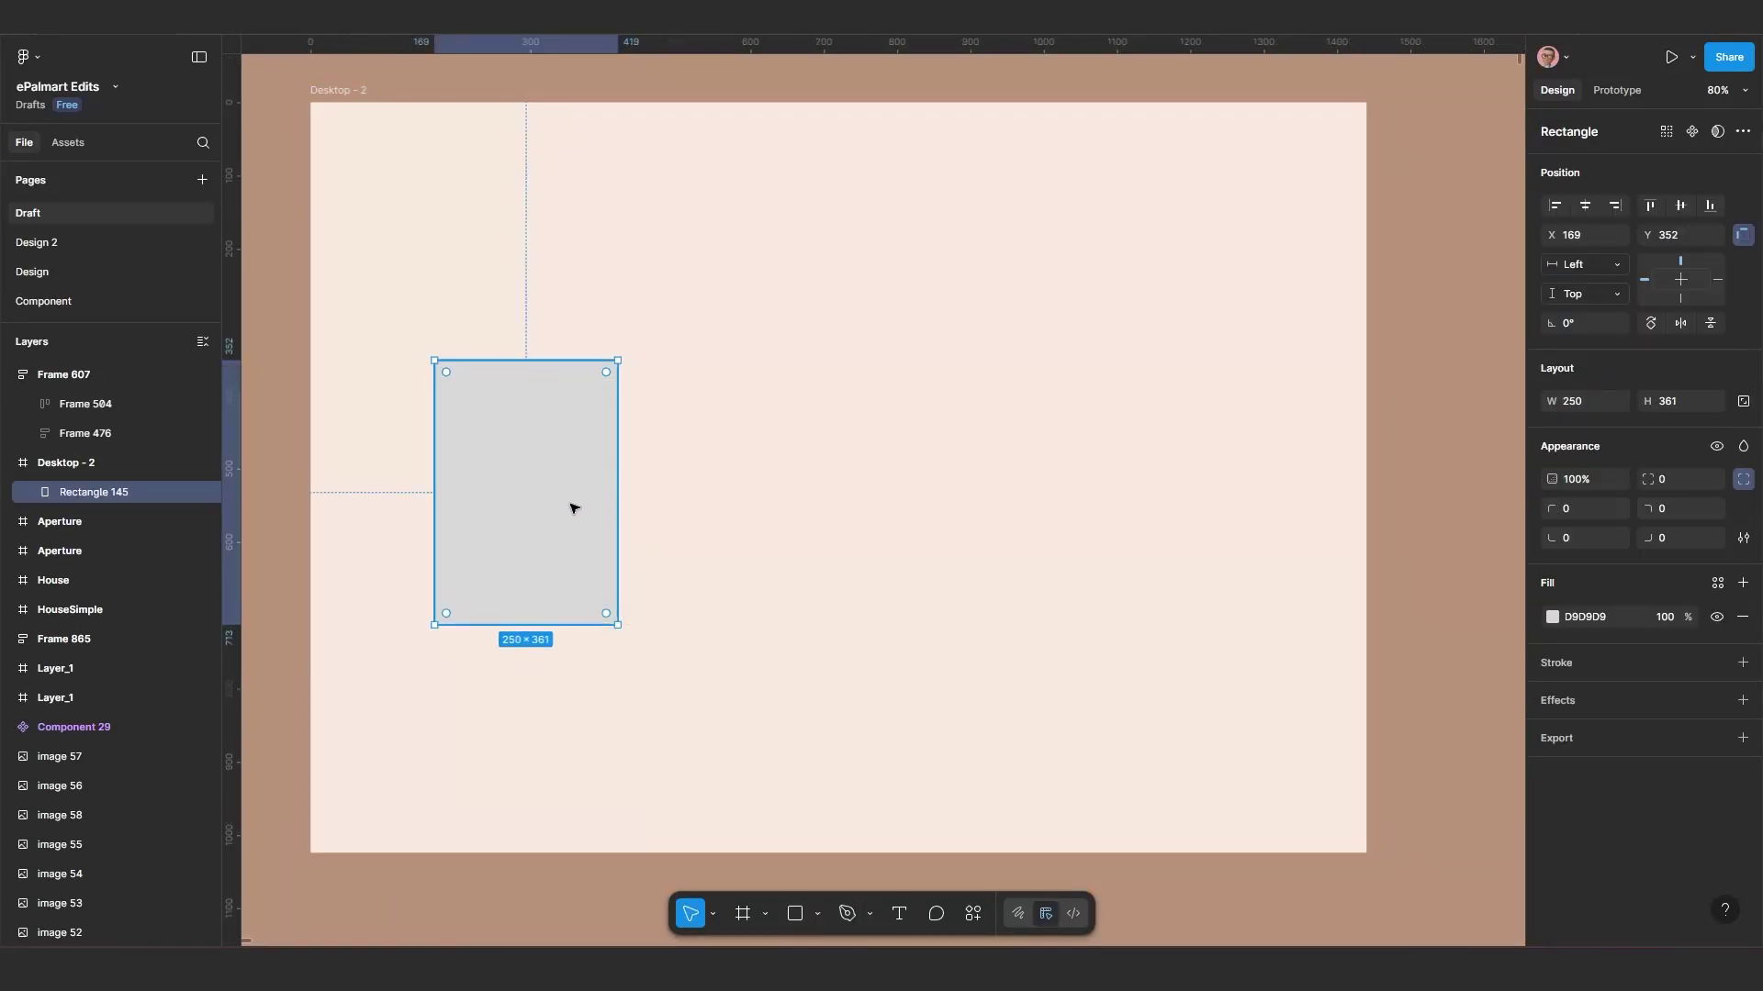
drag(570, 508, 565, 484)
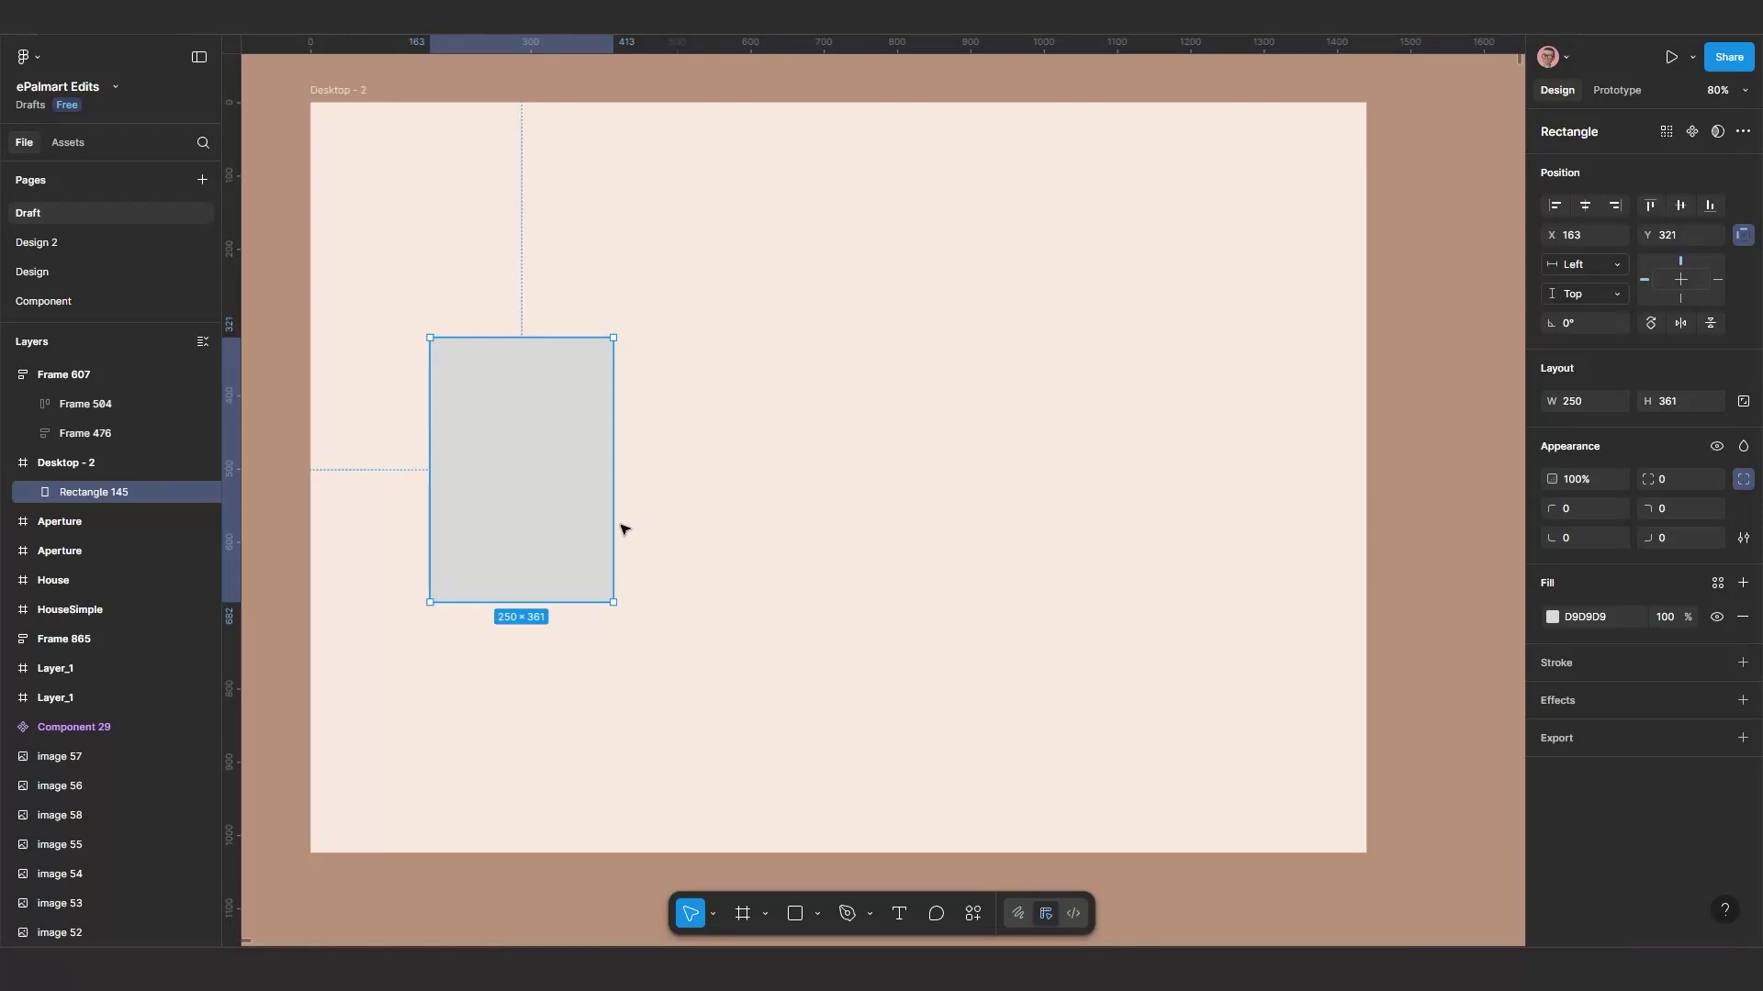
click(1551, 617)
drag(1489, 566, 1453, 529)
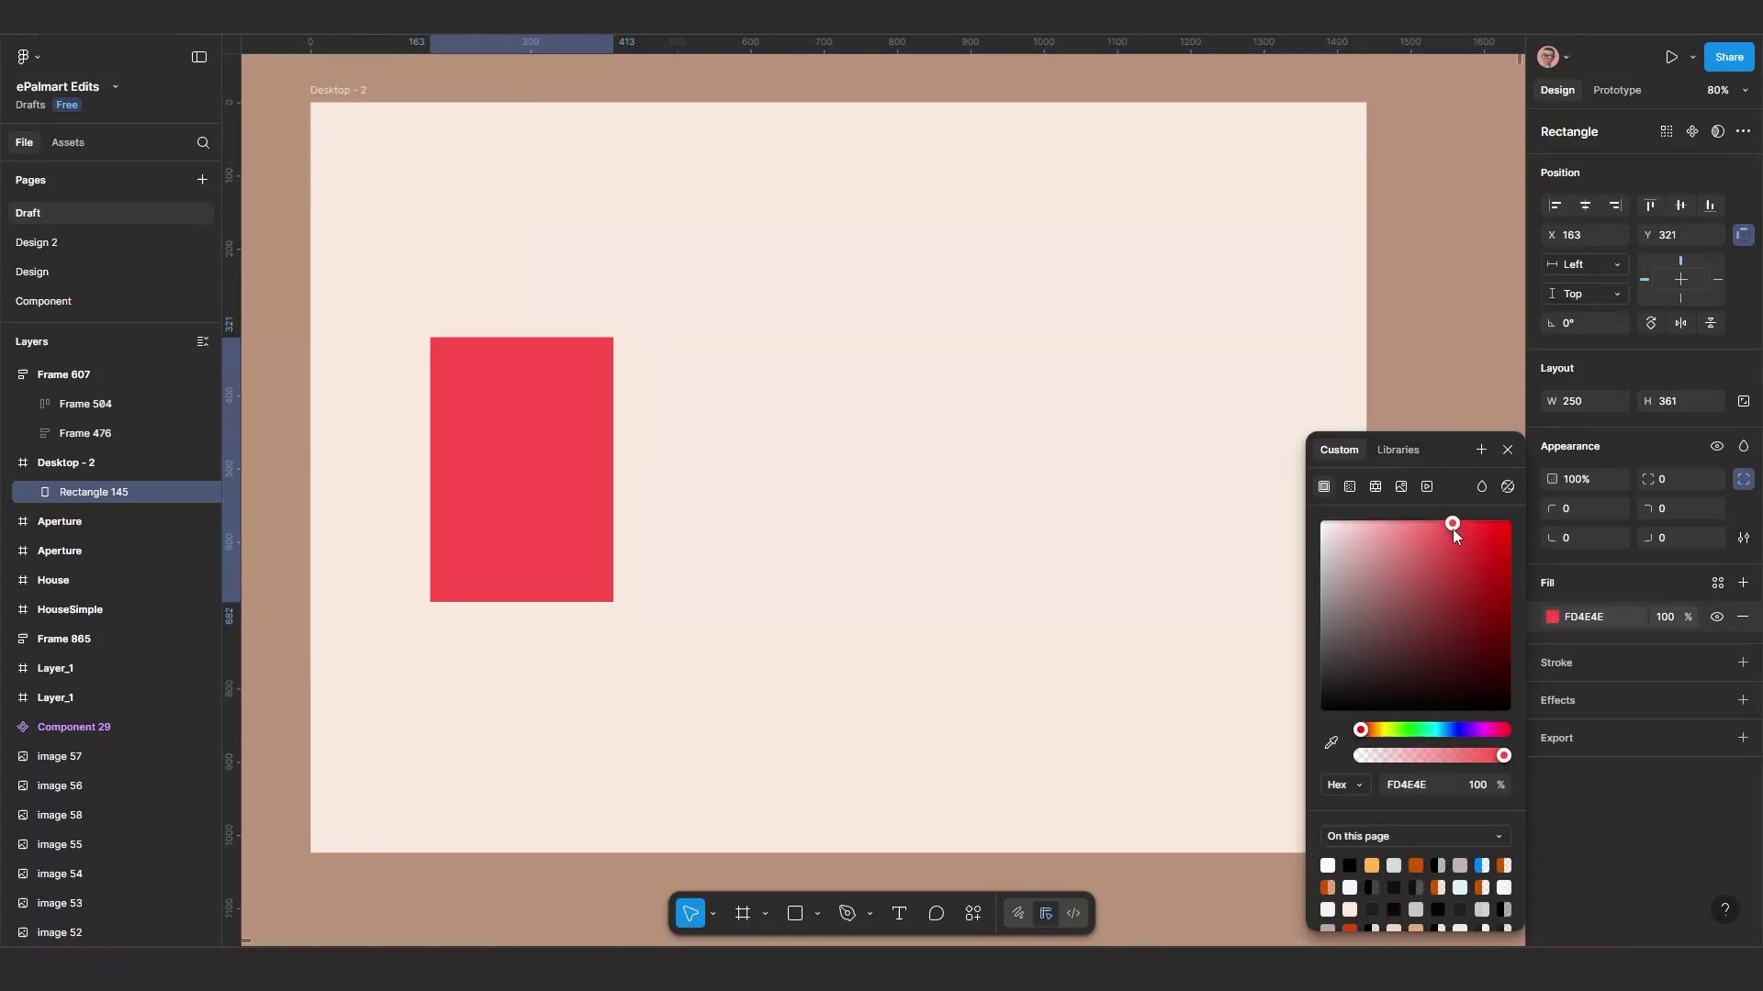
Step: Add the text "1" over the red rectangle and set its font size to 200
click(899, 914)
click(508, 492)
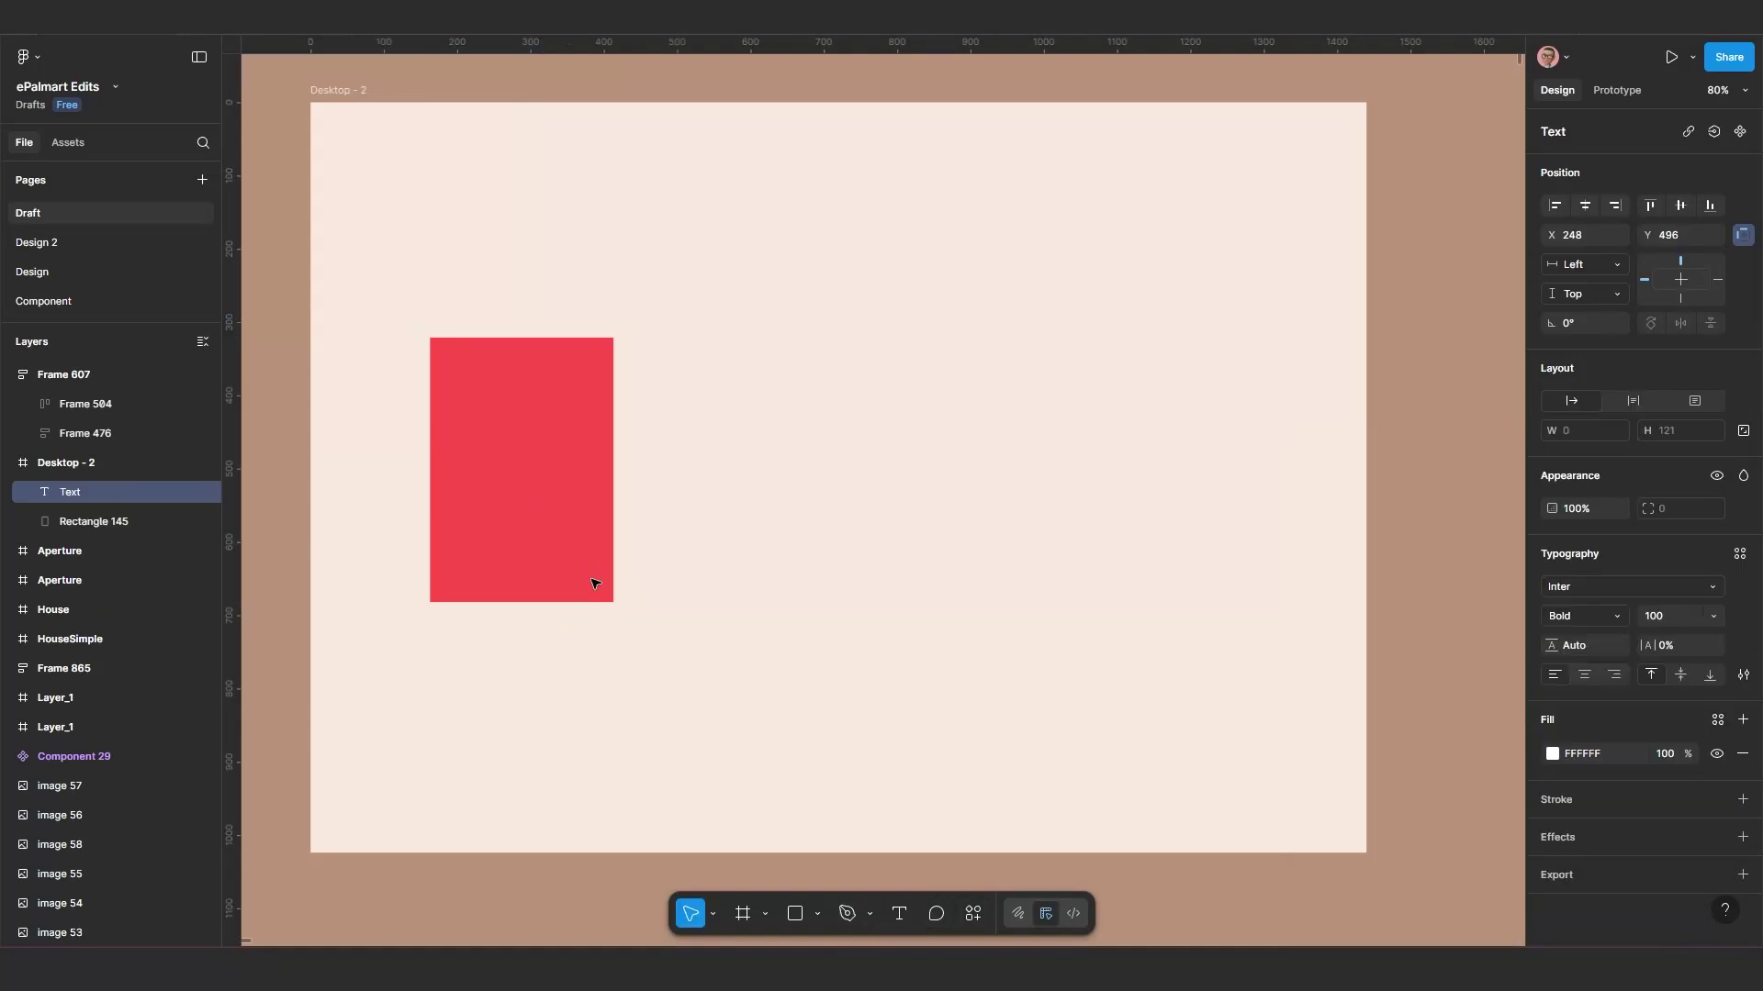
text(1)
key(Escape)
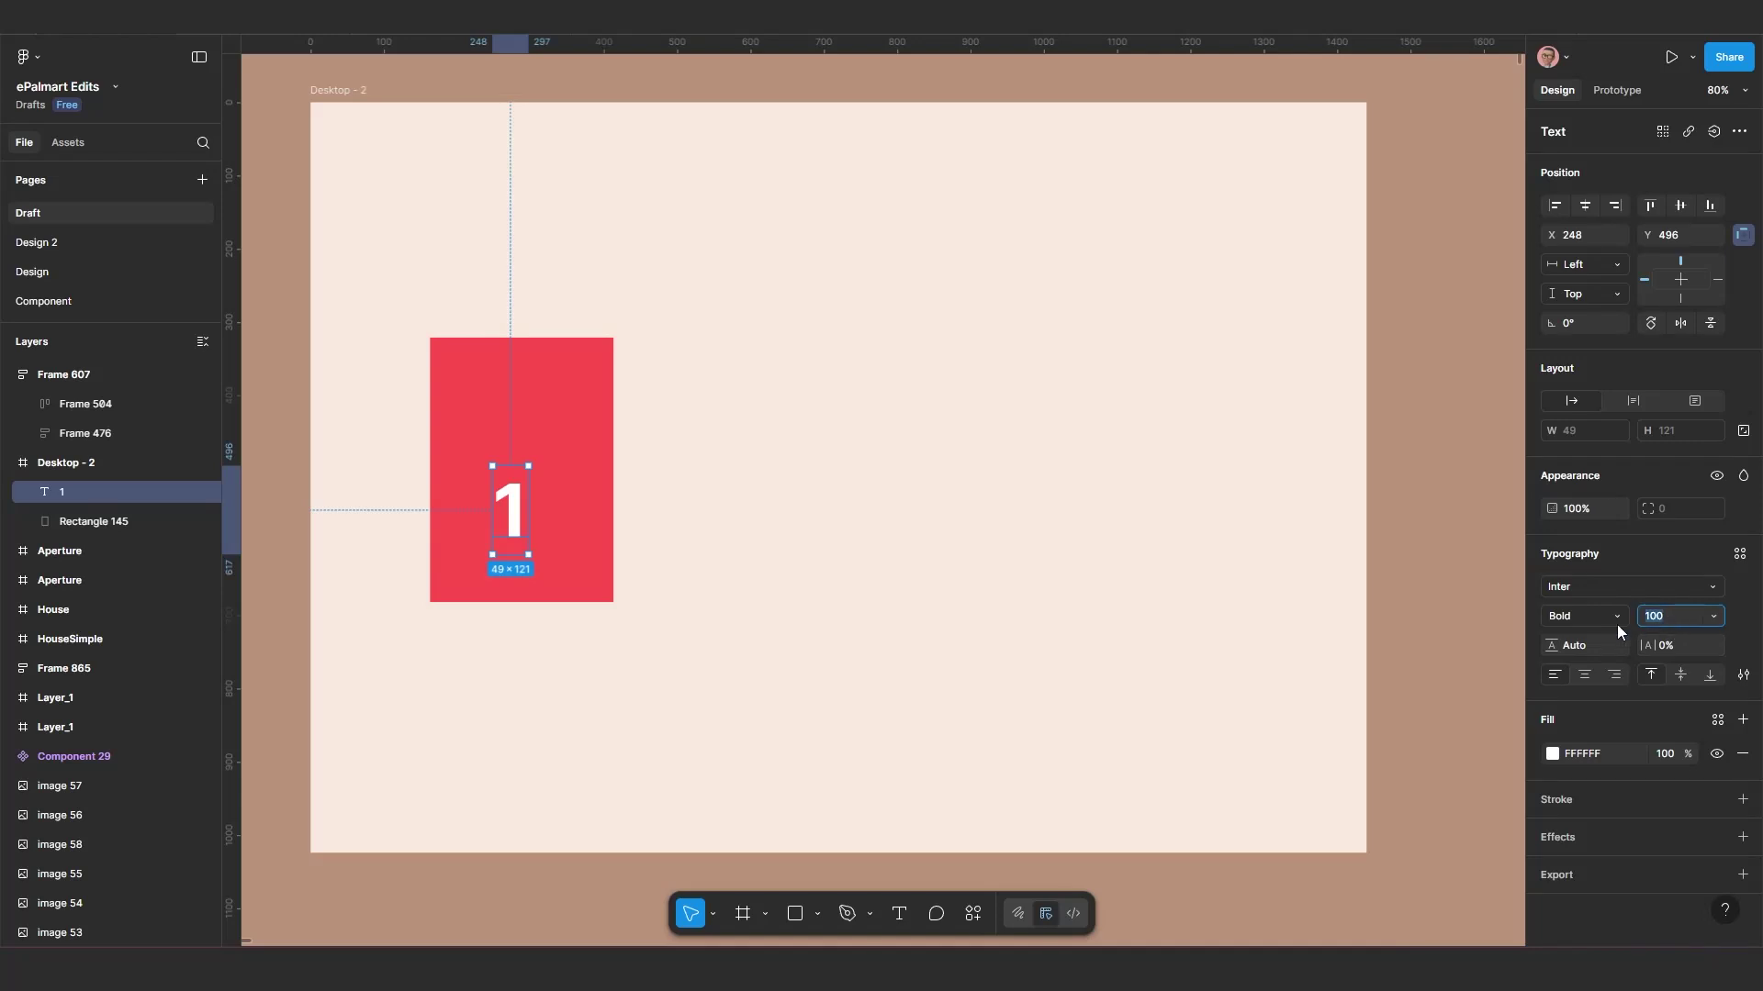
text(200)
key(Return)
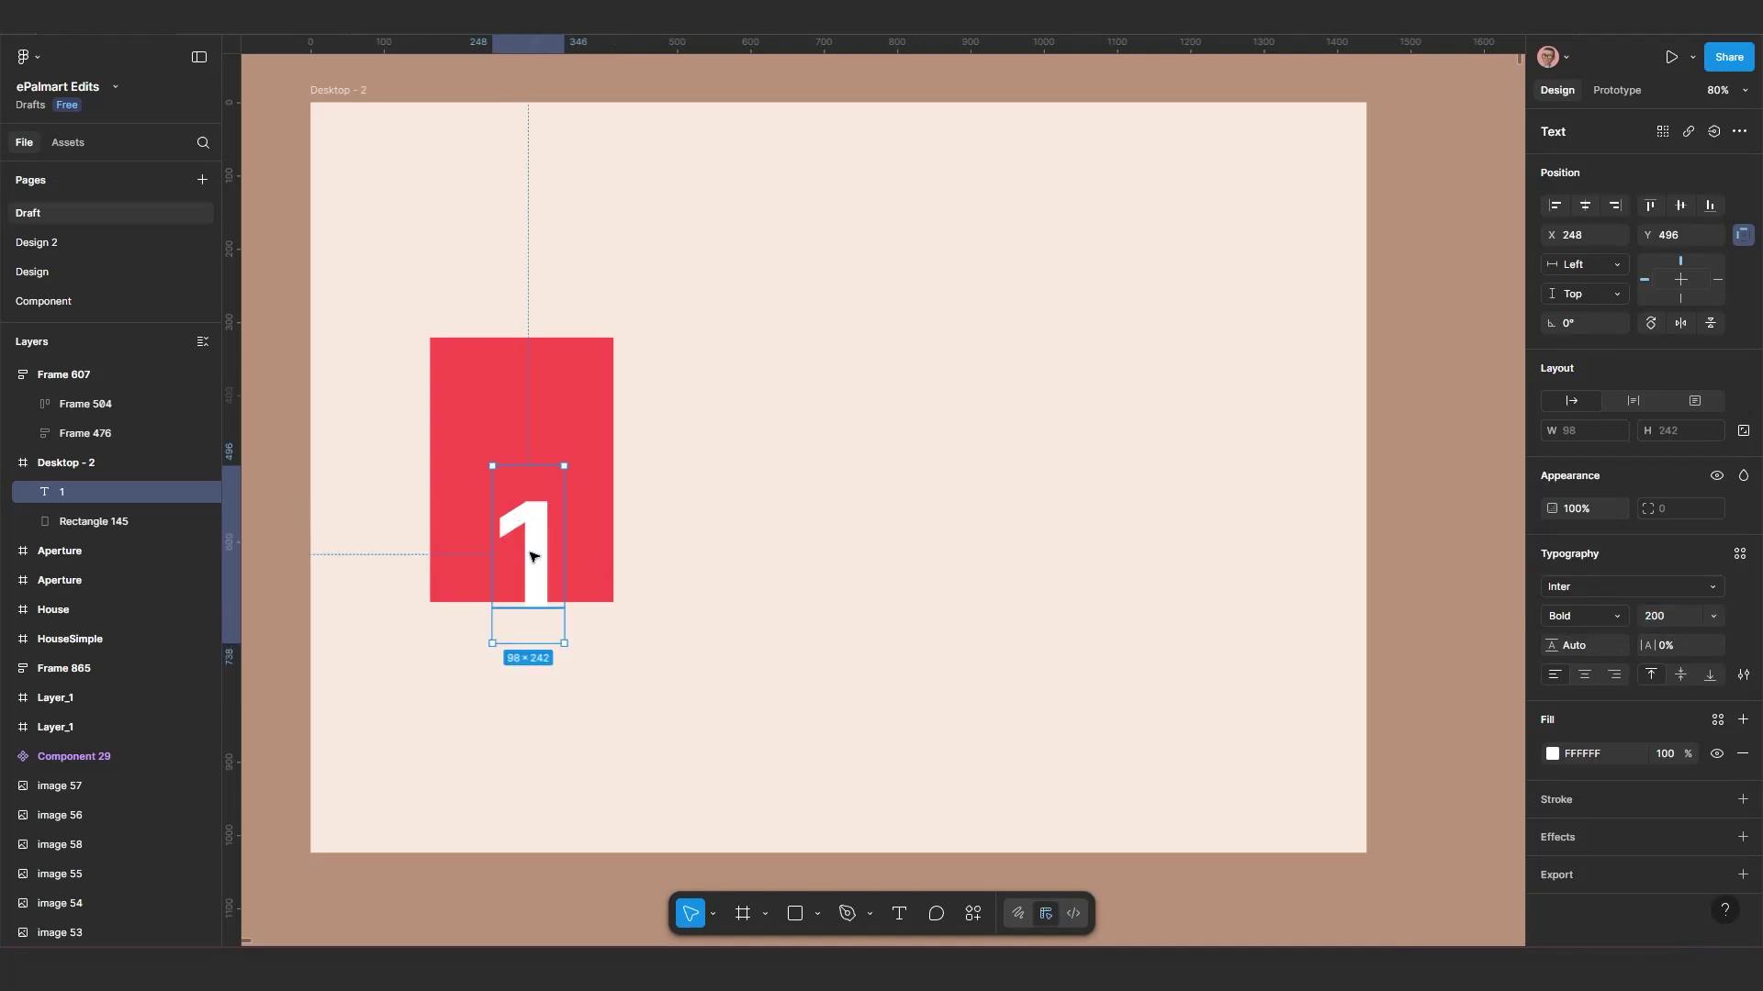
Step: Move the number 1 onto the middle of the red rectangle and align both on their horizontal and vertical centers
drag(531, 551, 512, 479)
shift+click(570, 508)
click(1743, 509)
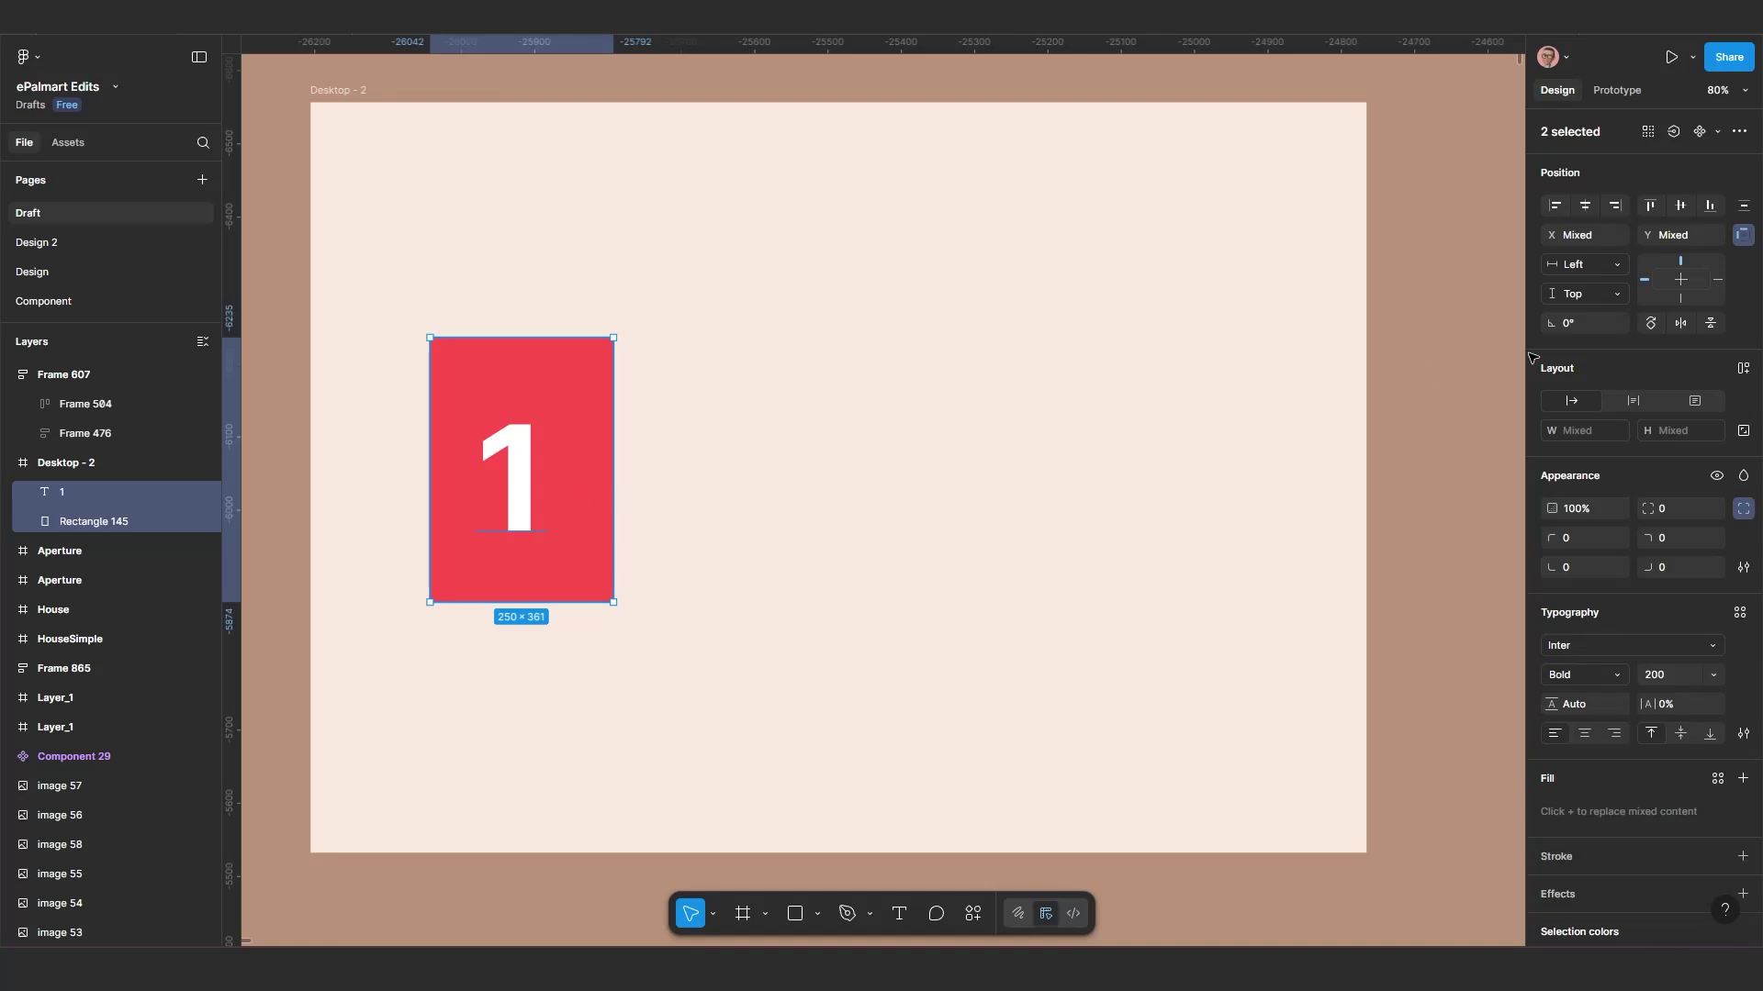
click(1584, 205)
click(1681, 206)
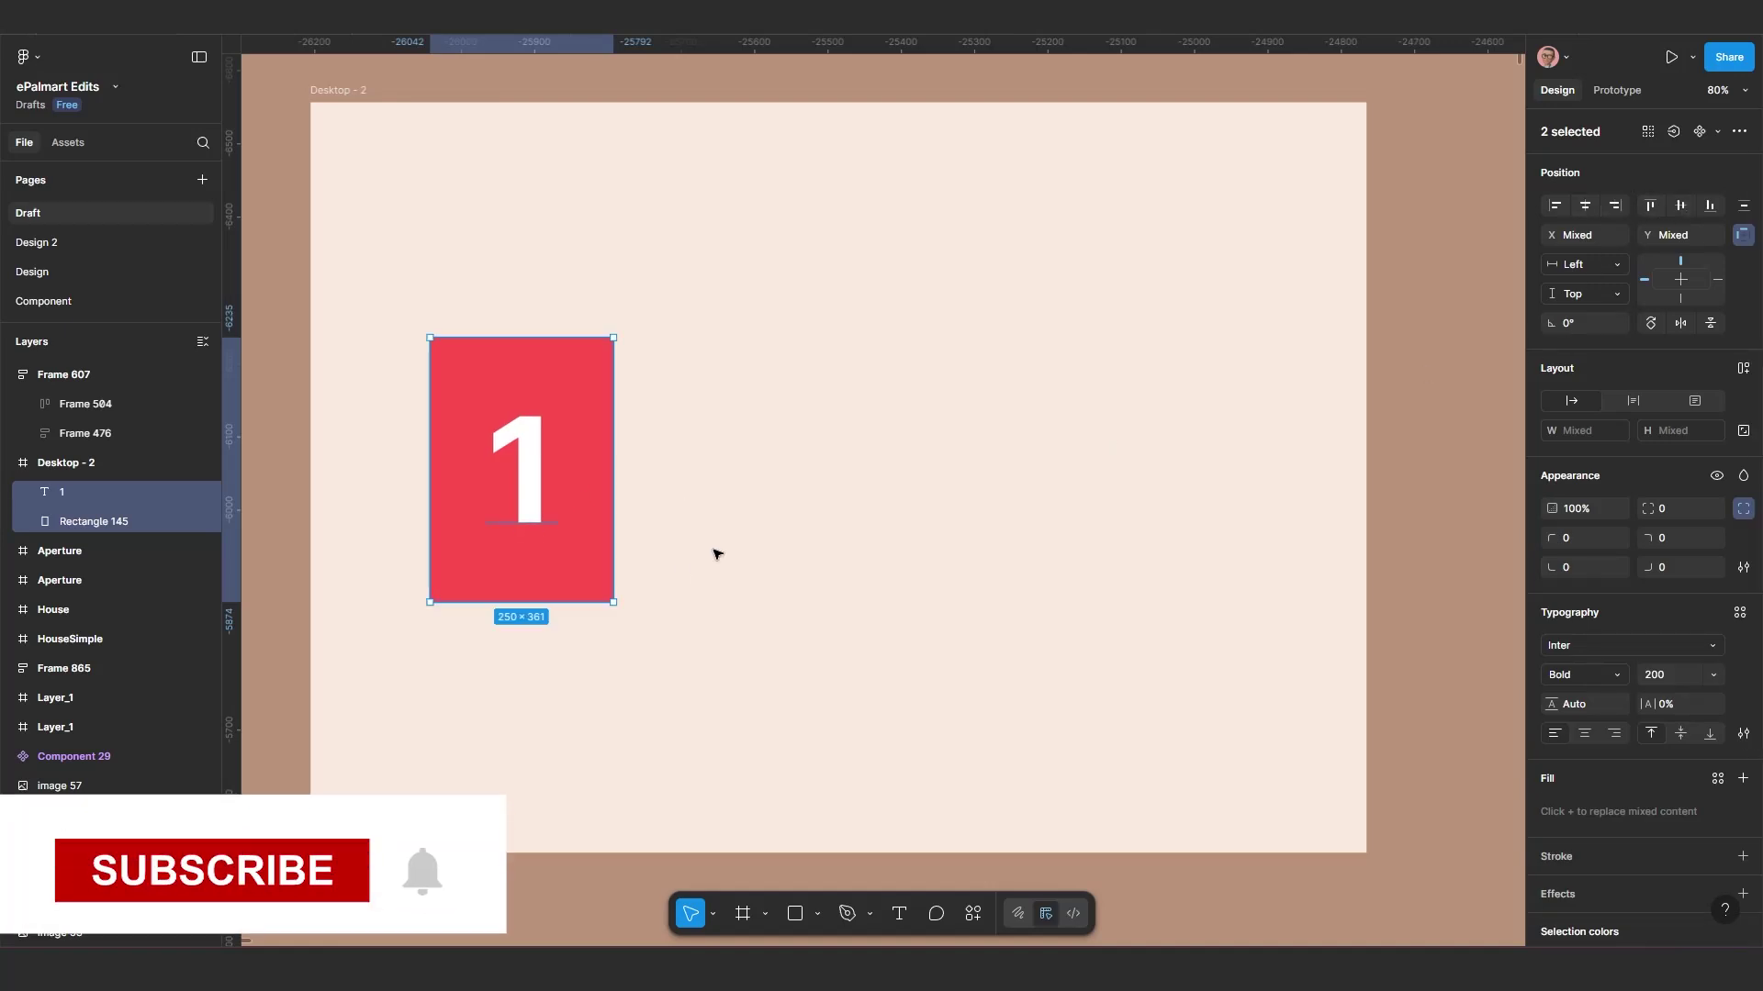
Step: Group the number 1 with its red rectangle
click(732, 579)
drag(673, 336, 449, 618)
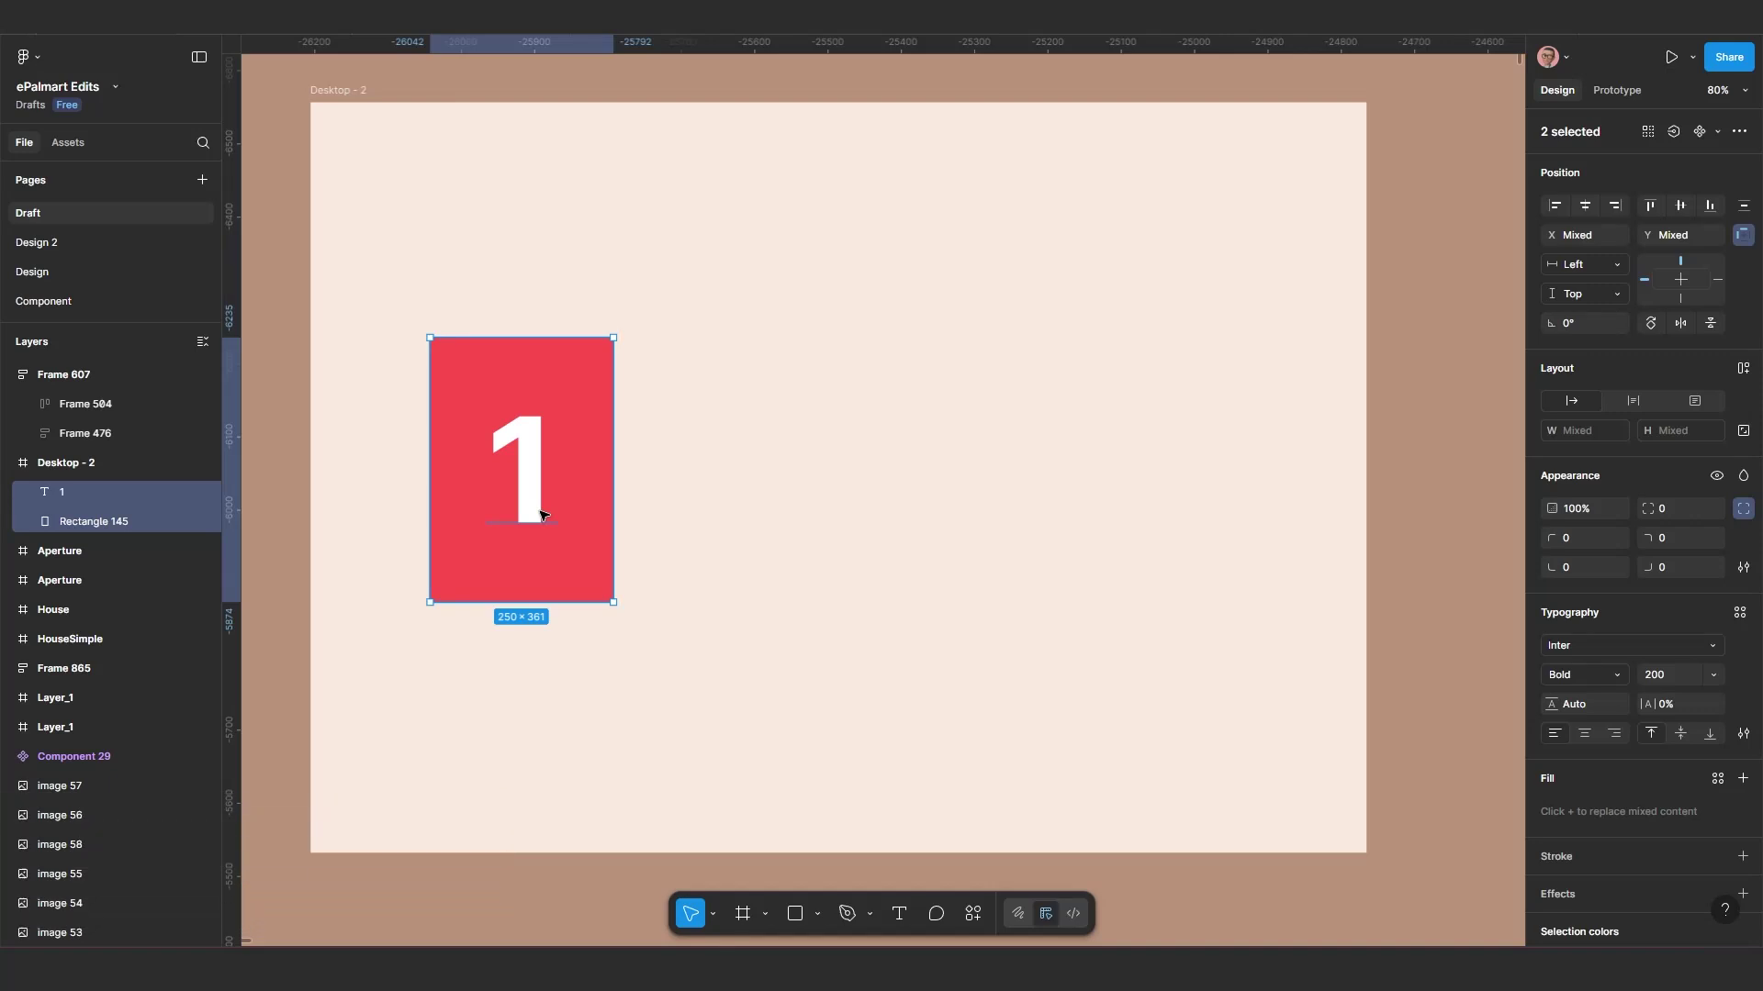
key(ctrl+g)
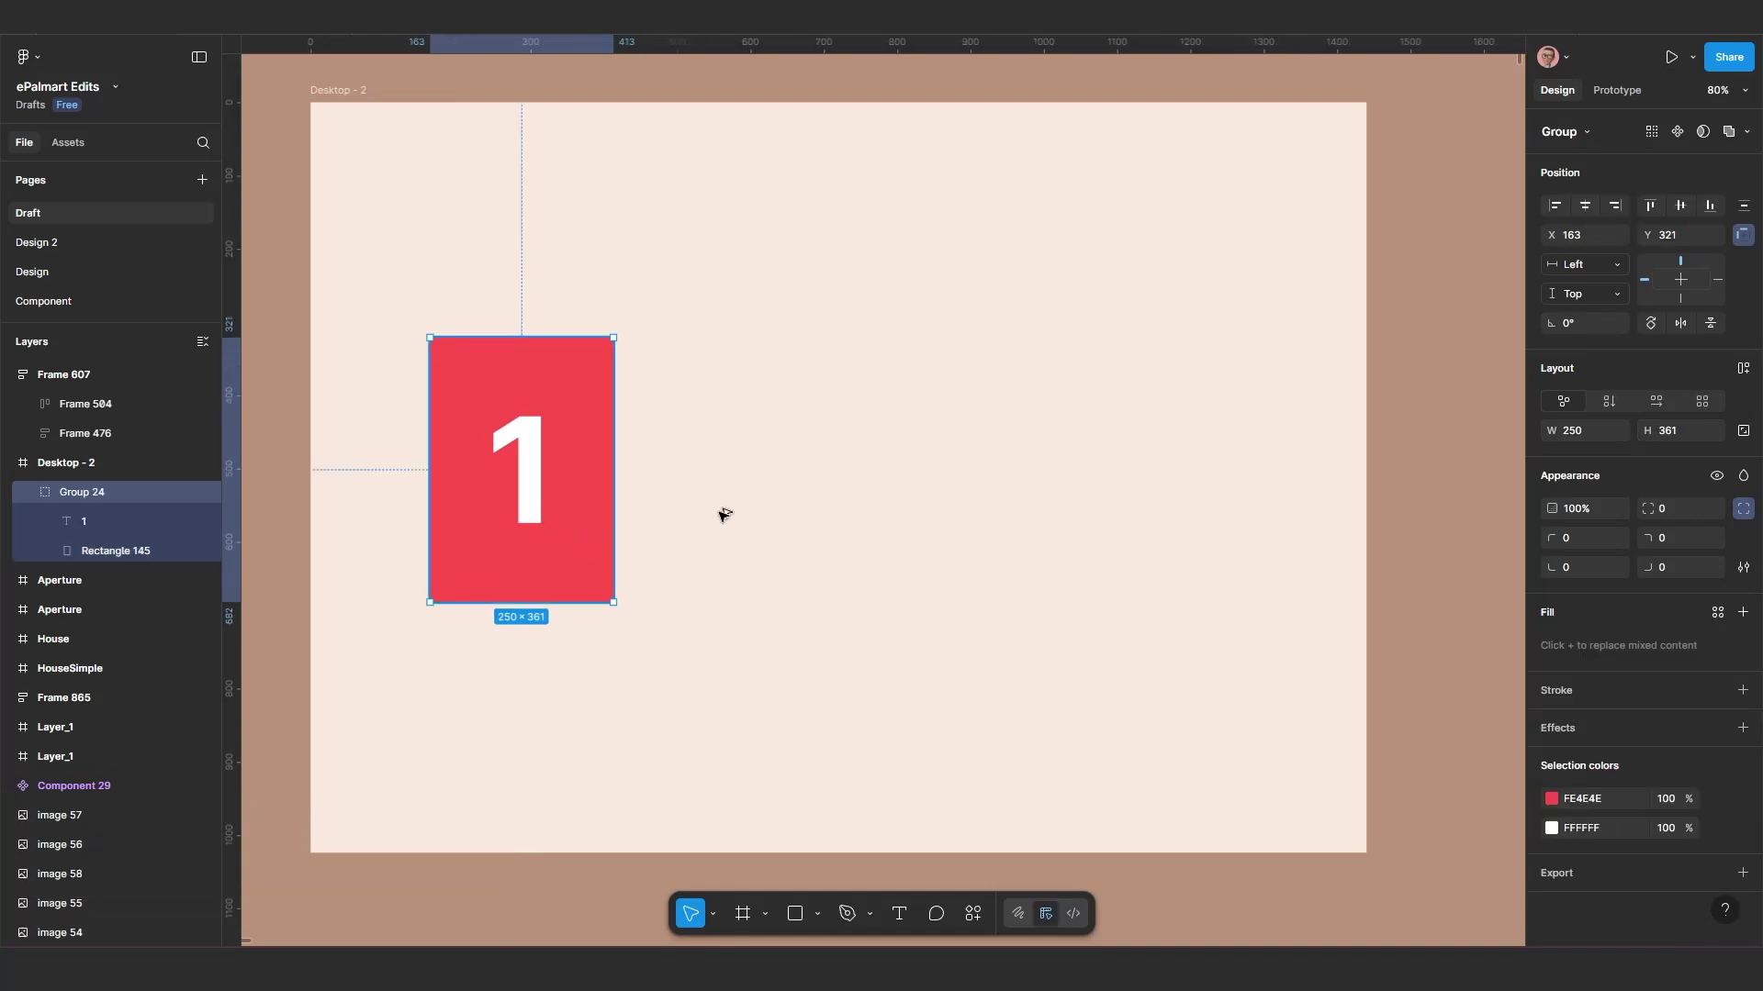
Step: Duplicate the card group twice and place the copies in a row beside the original, at about X 447 and X 743
key(ctrl+d)
drag(763, 507, 775, 515)
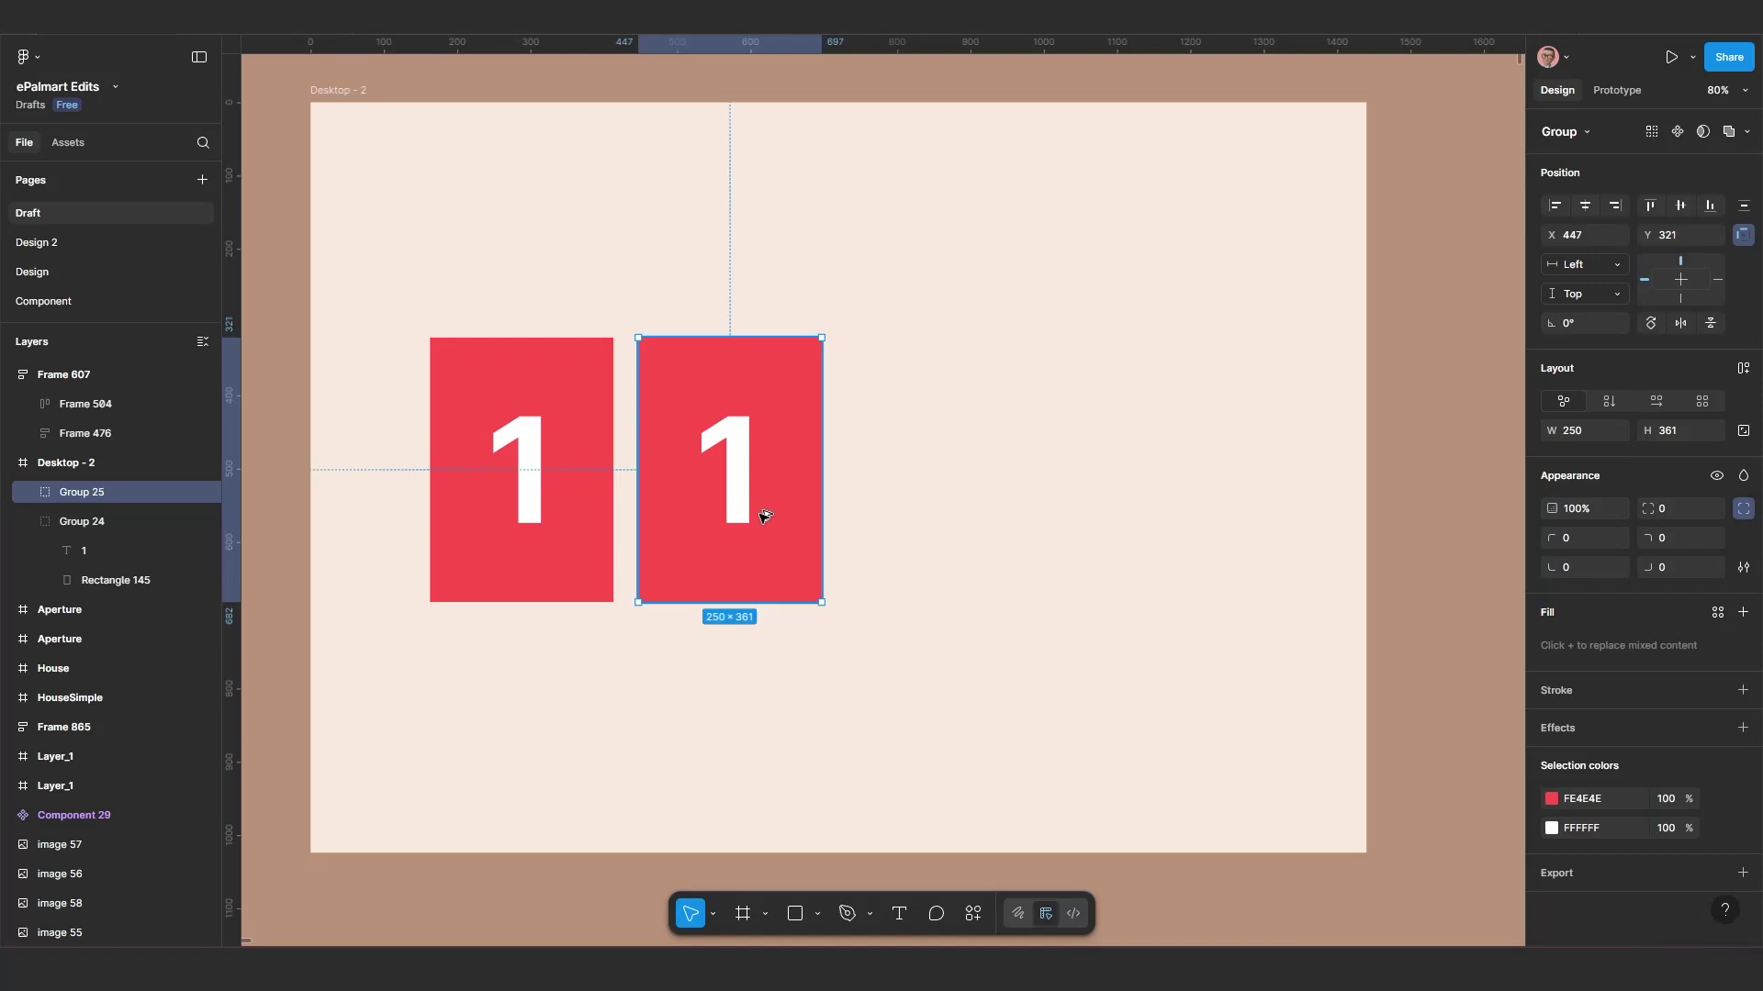
key(ctrl+d)
drag(936, 527, 993, 523)
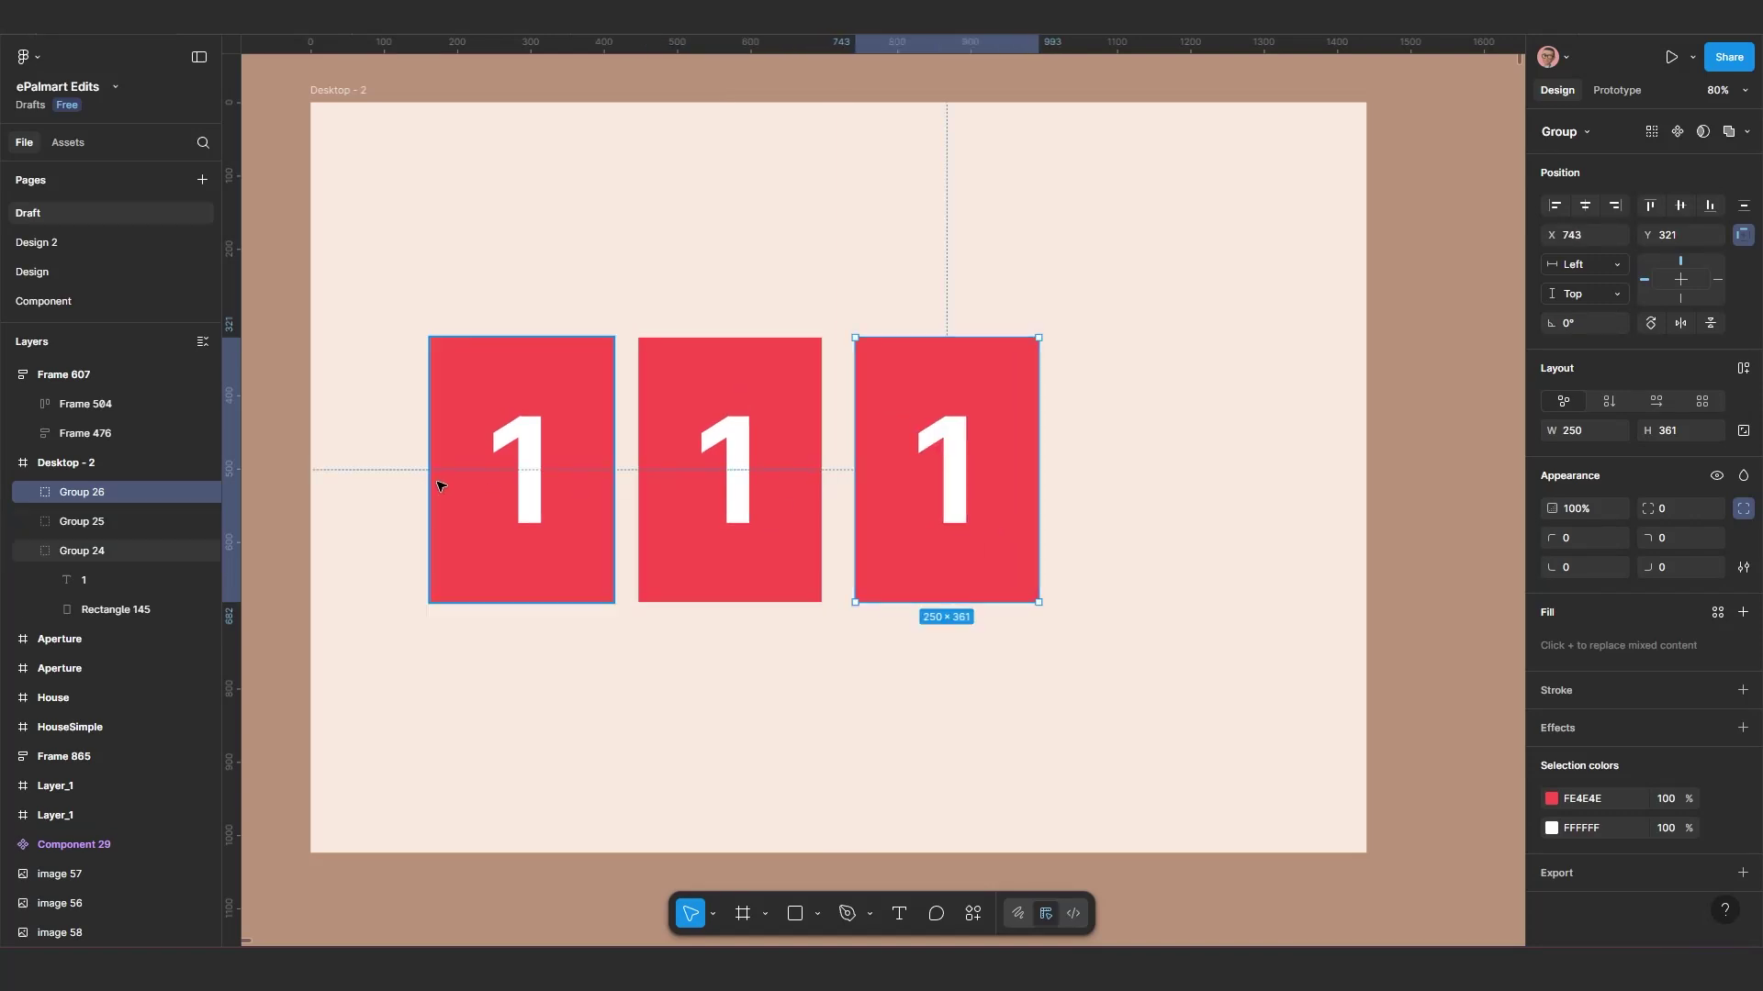
Step: Change the number on the second card to 2 and on the third card to 3
click(742, 465)
double_click(745, 467)
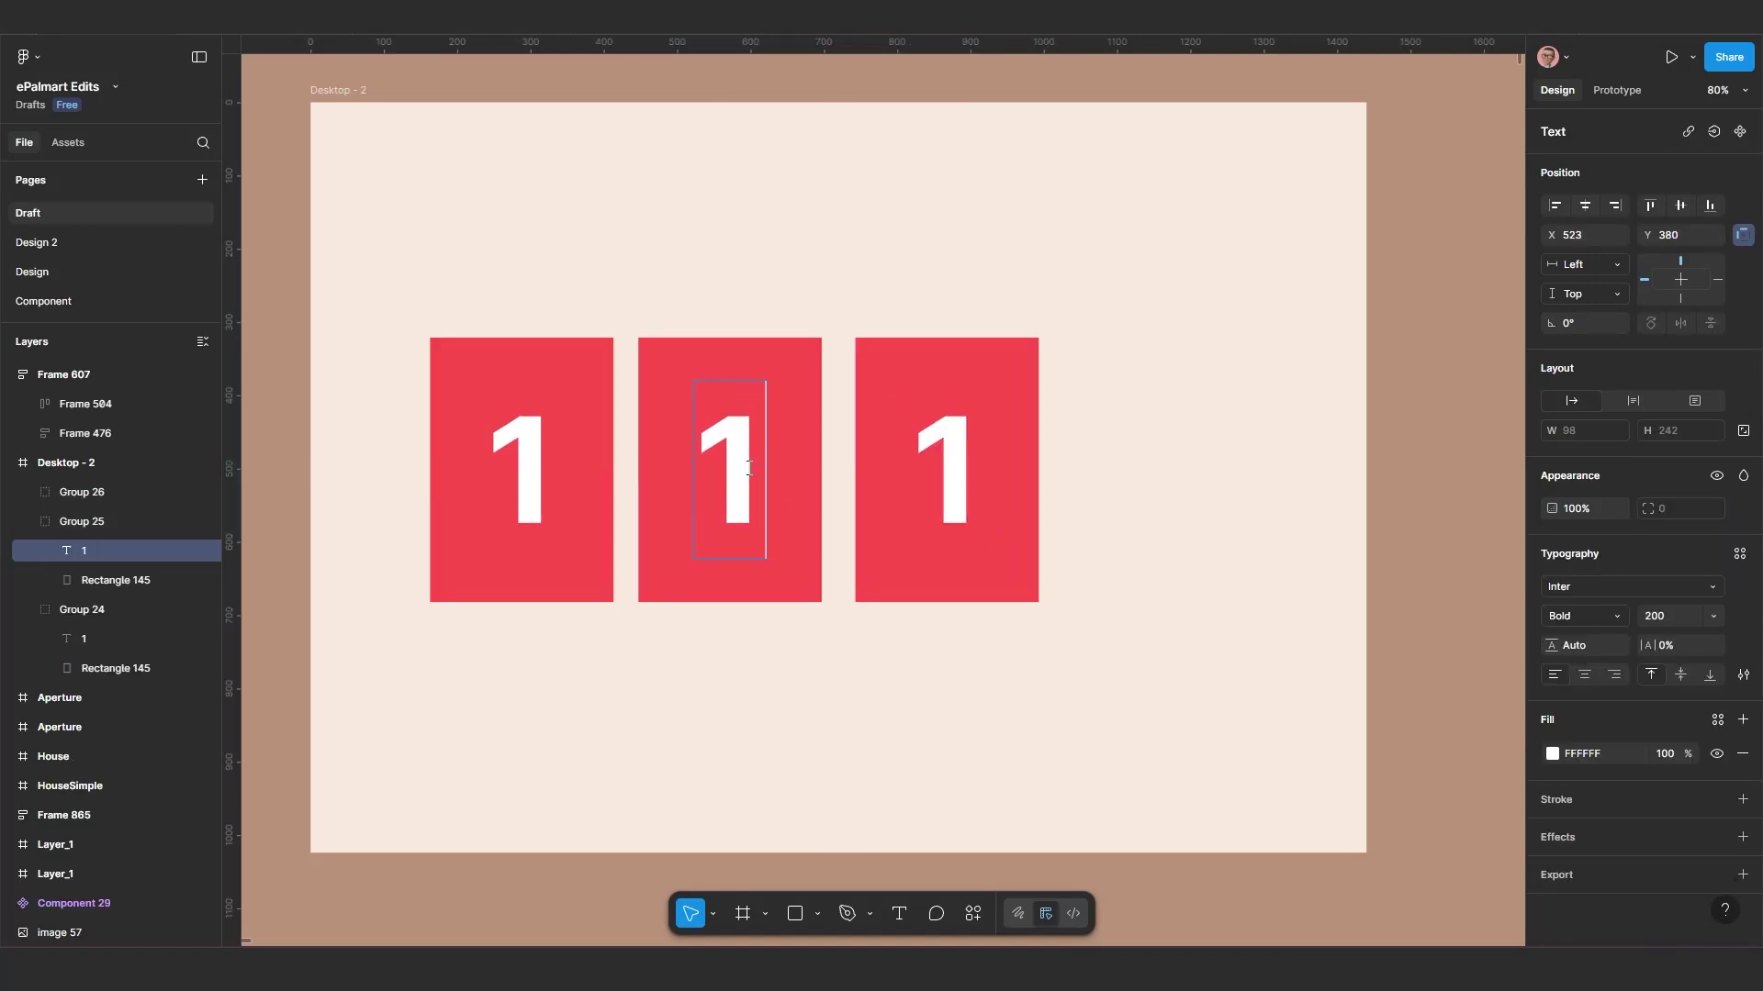
double_click(748, 468)
text(2)
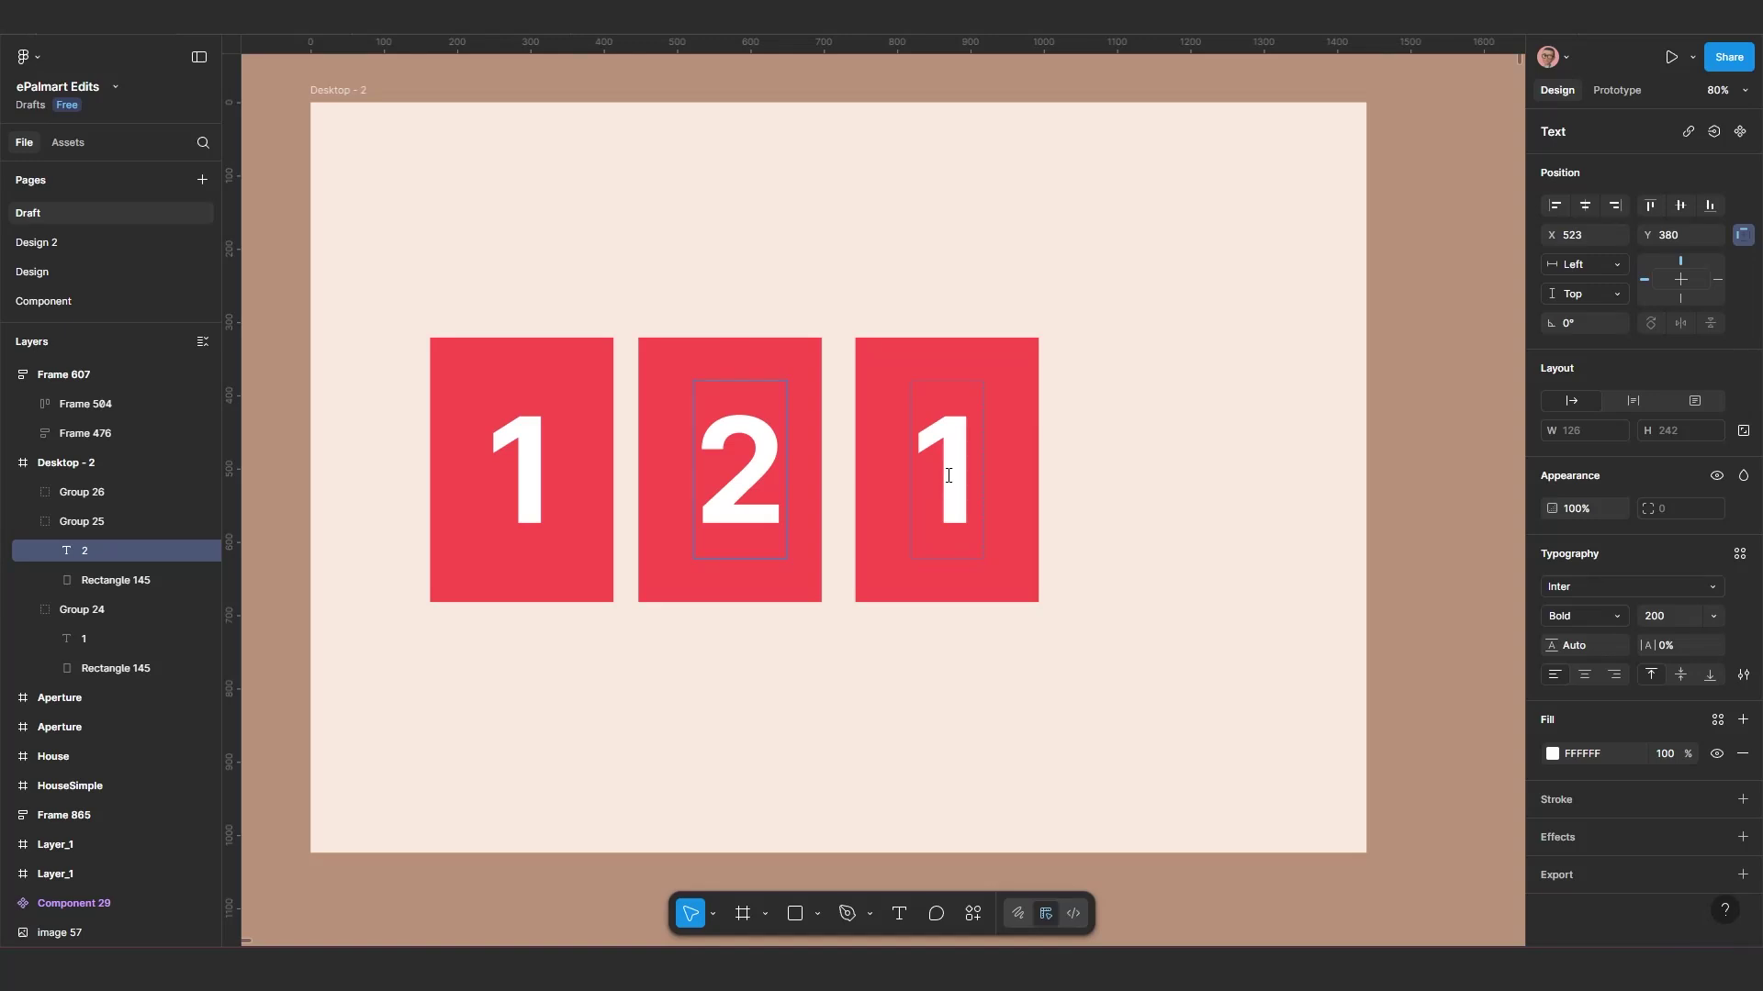
double_click(946, 475)
text(3)
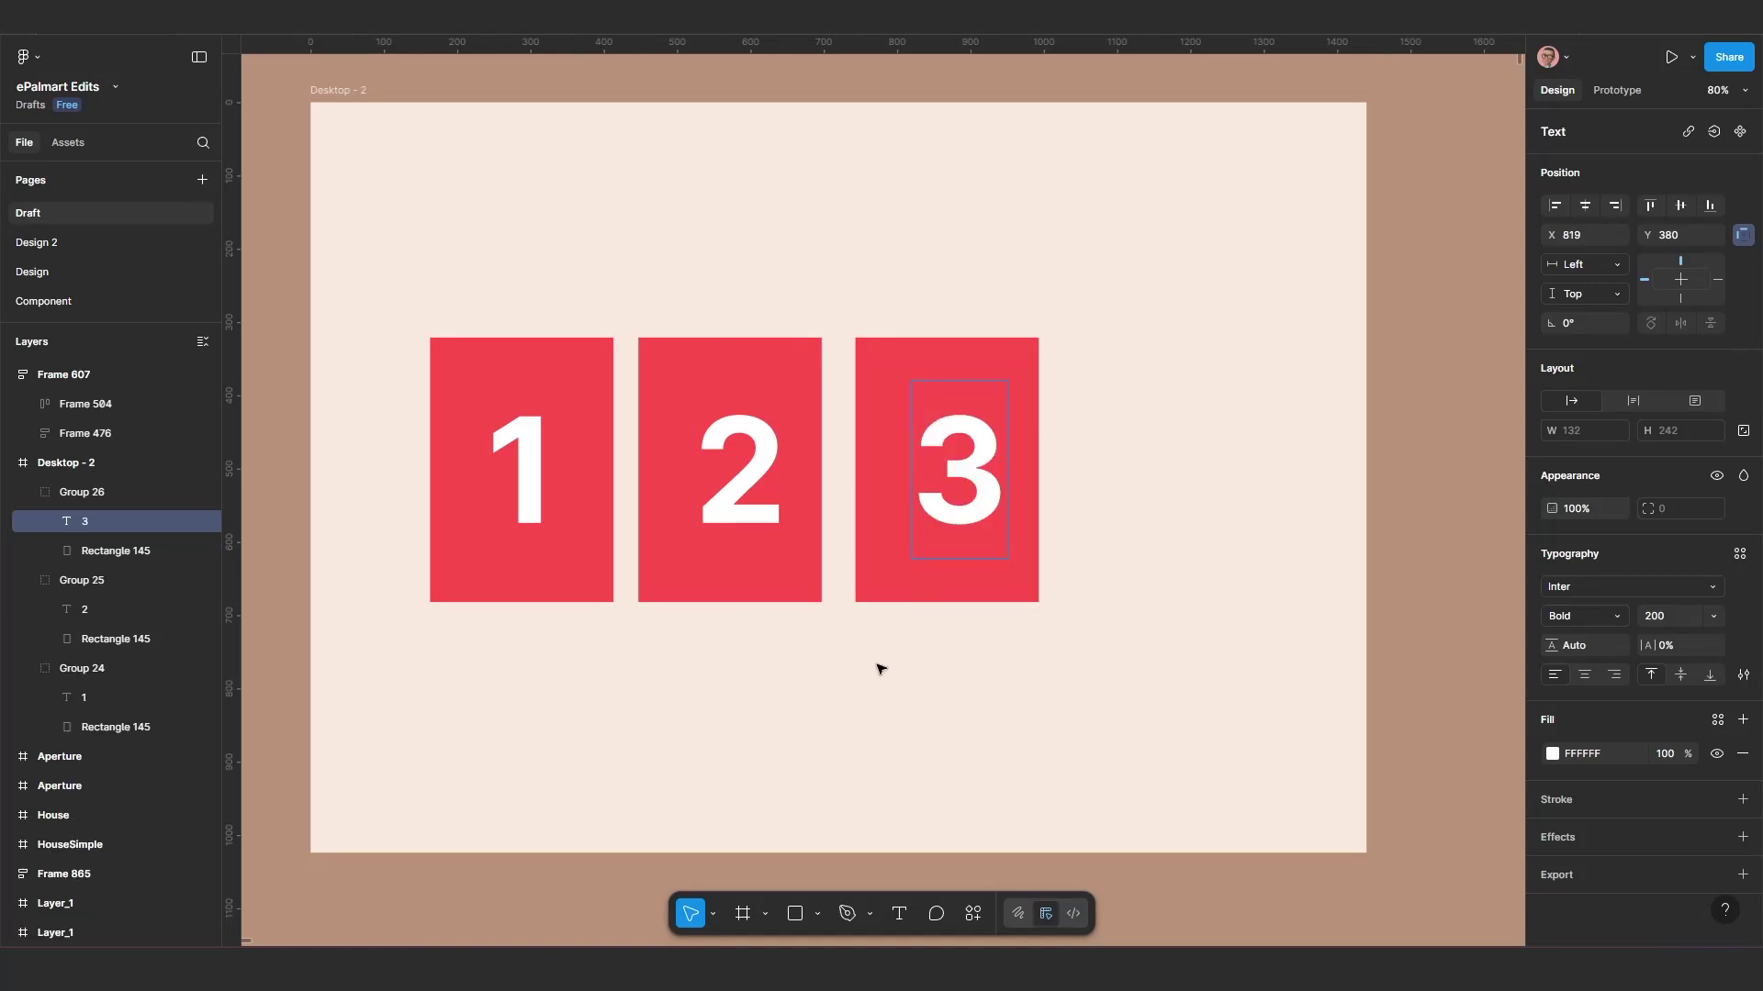
Step: Center the numbers 3 and 2 horizontally on their own rectangles
key(Escape)
shift+click(886, 587)
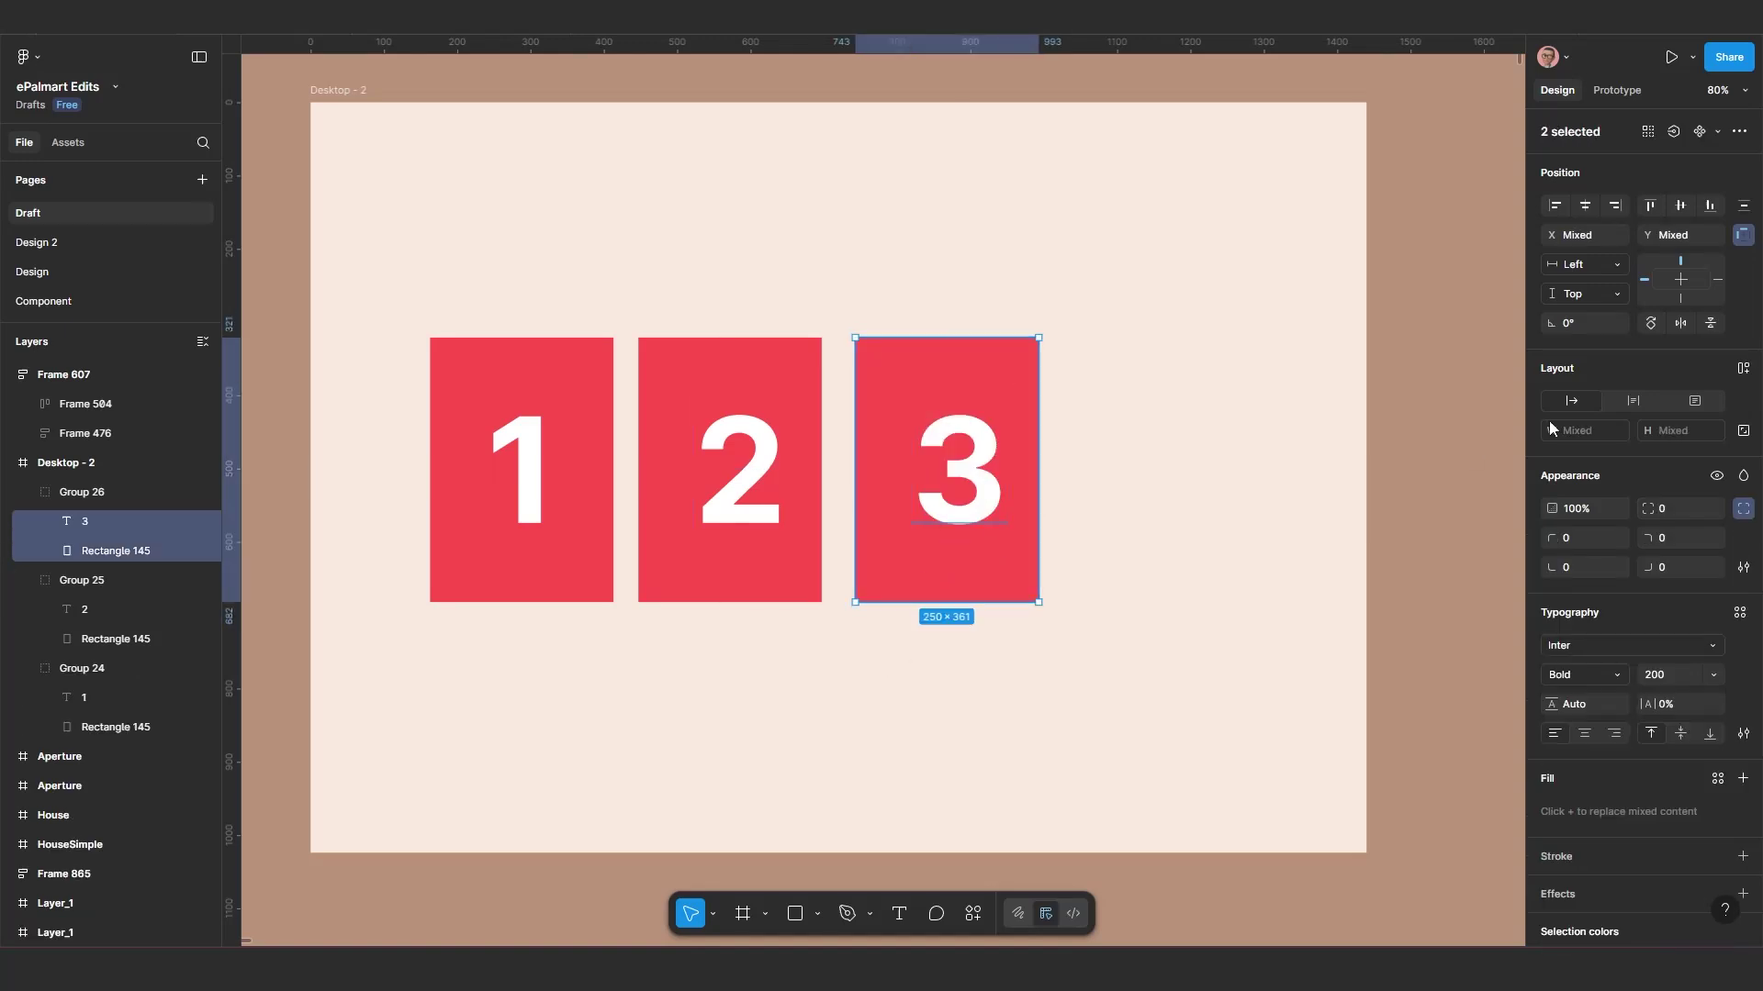
click(1584, 205)
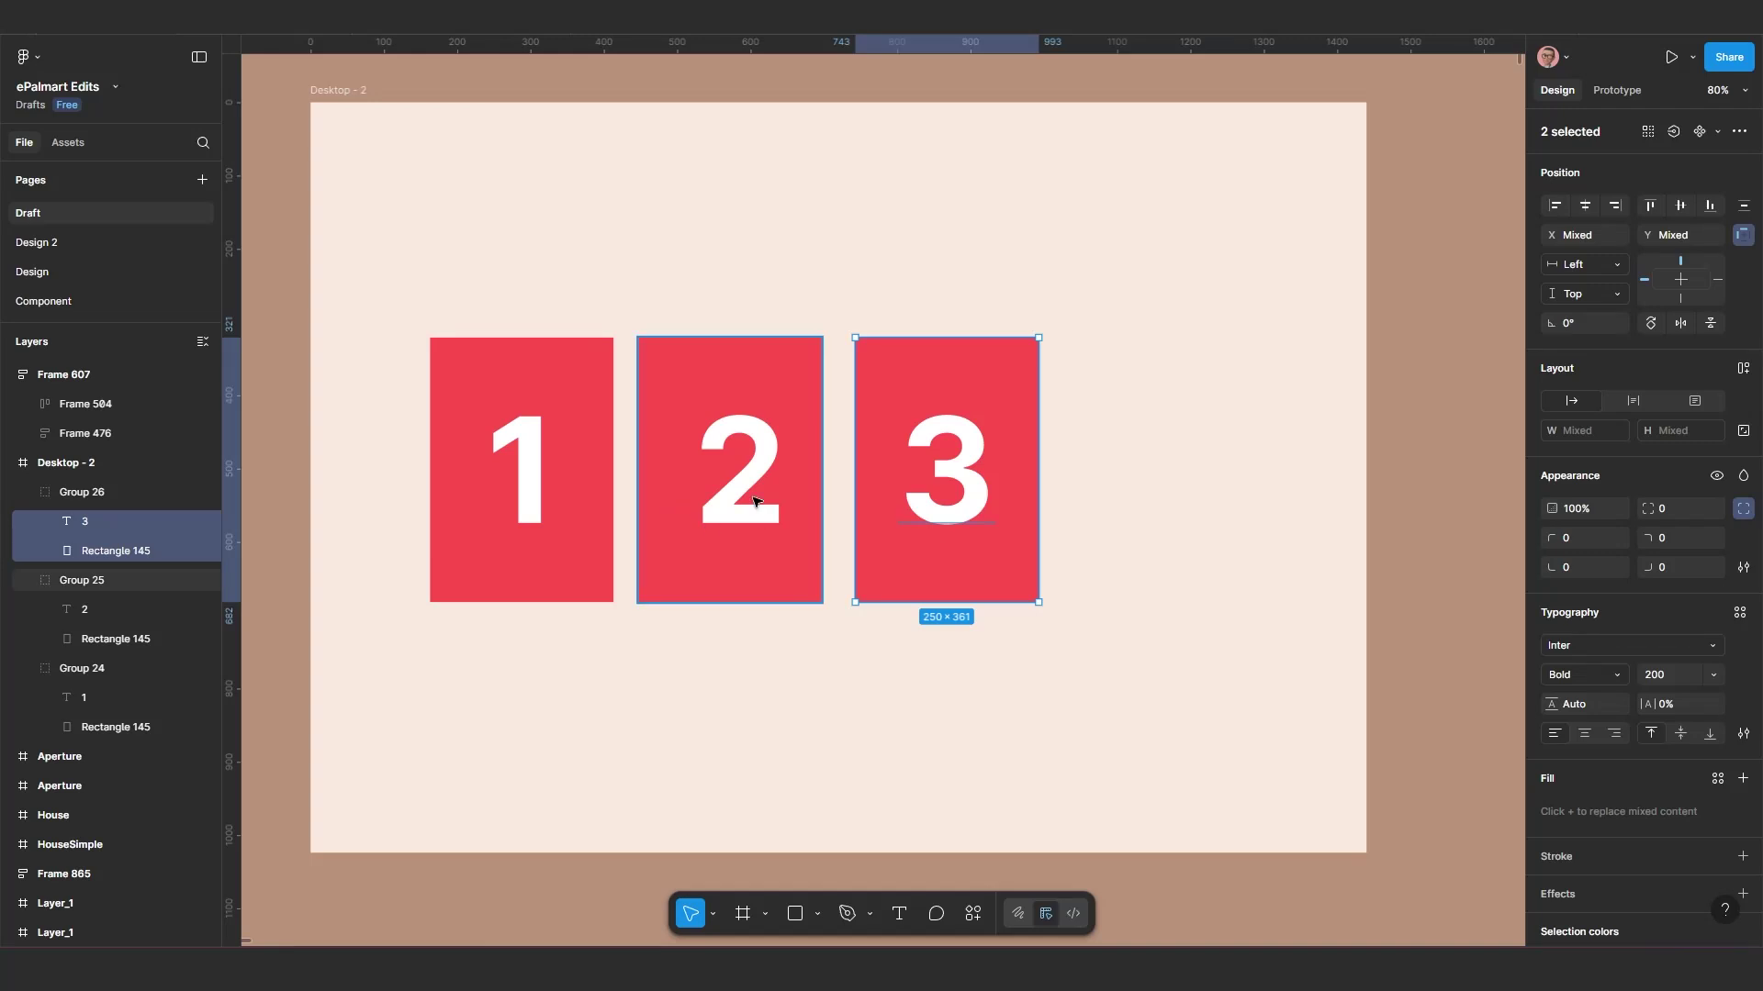
click(740, 499)
double_click(737, 484)
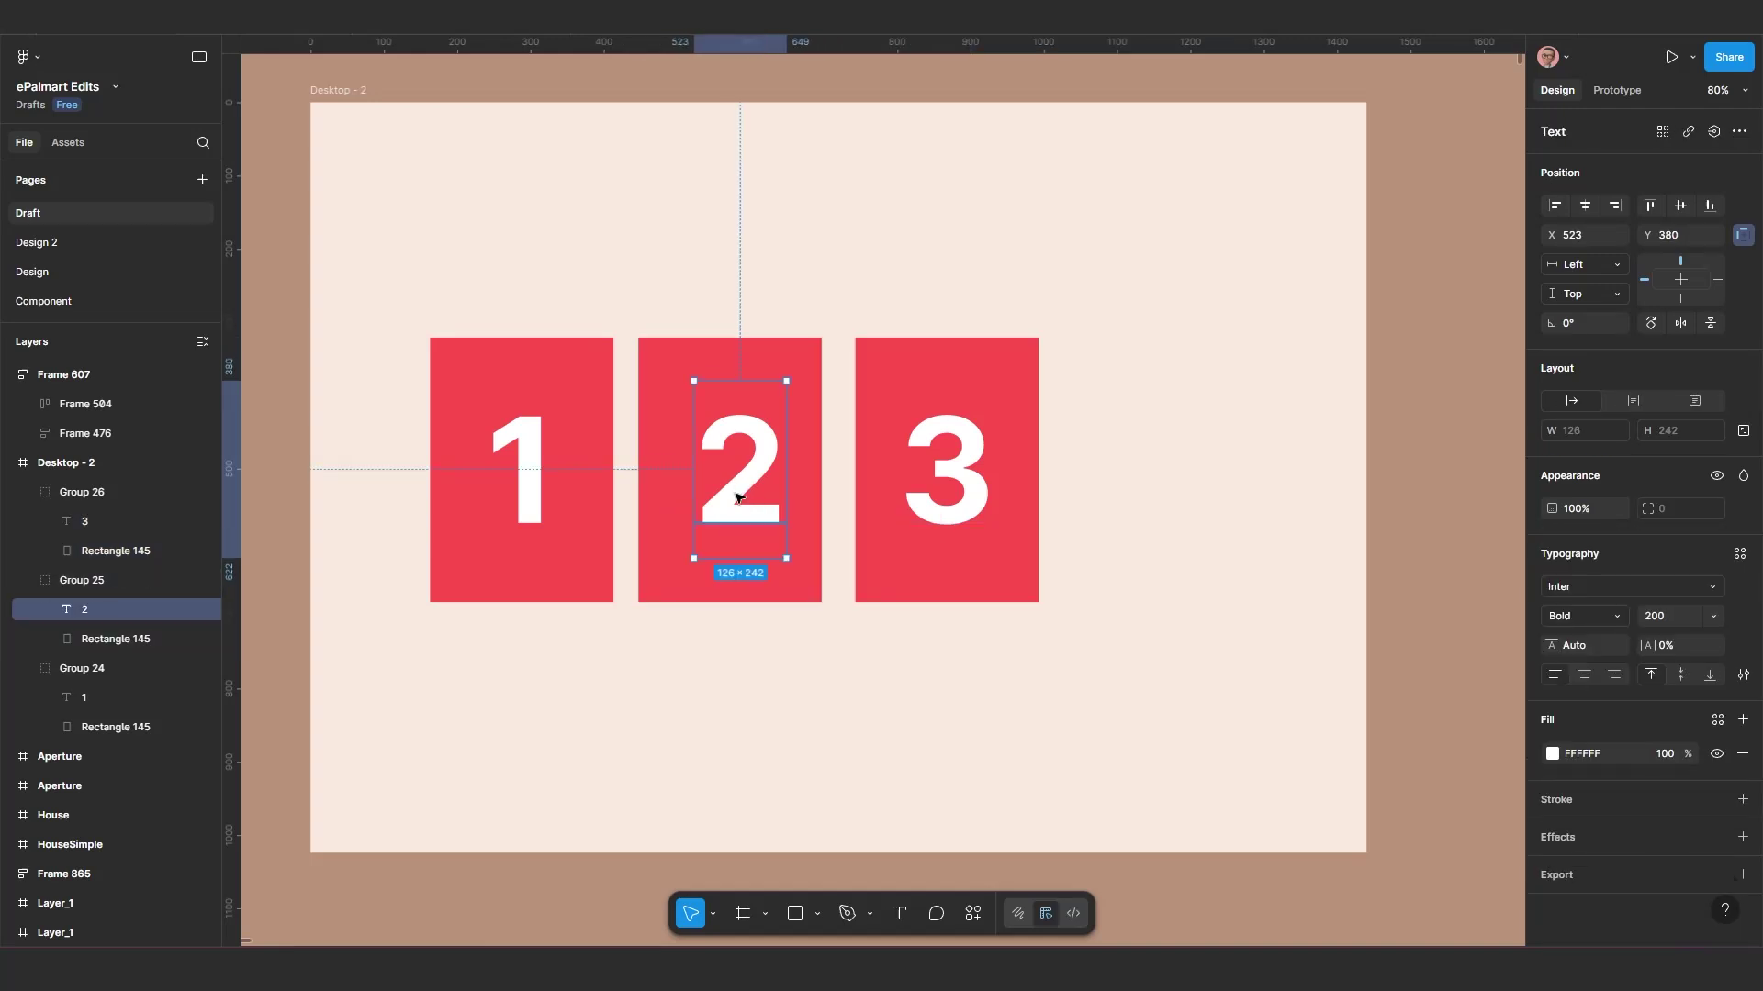
shift+click(669, 528)
click(1584, 206)
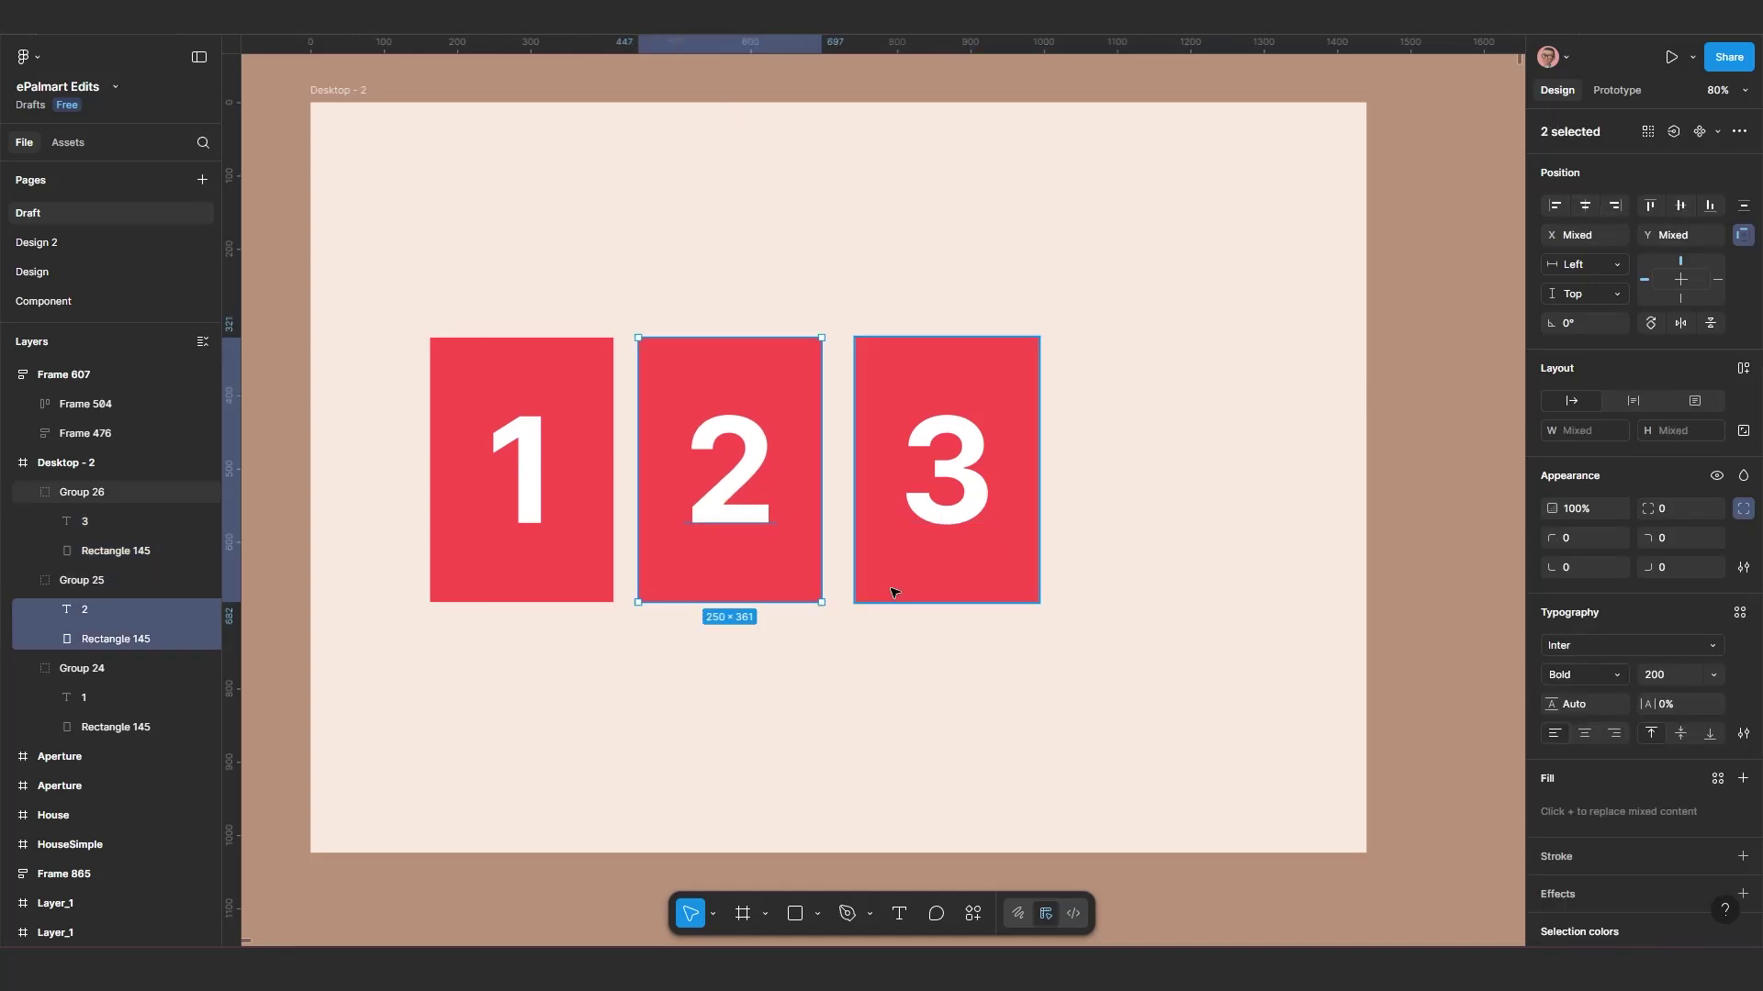
Step: Change the fill of the rectangle behind the number 2 to green 0D8702
click(976, 504)
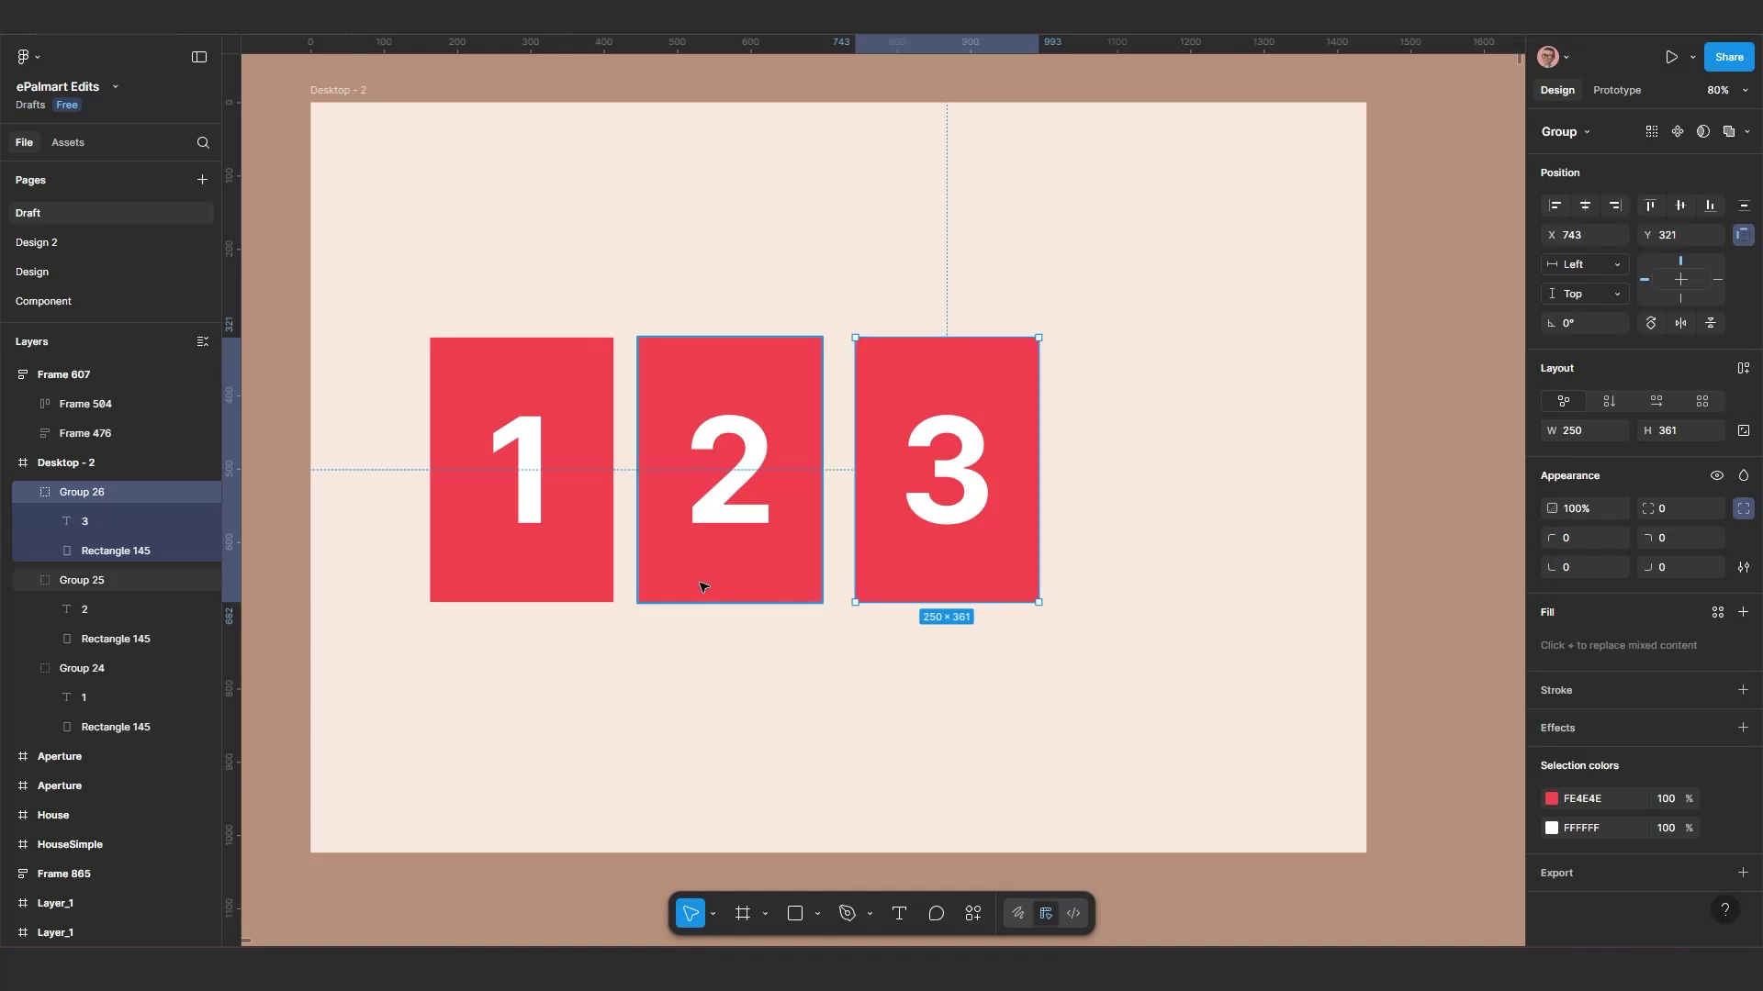
click(758, 586)
double_click(760, 580)
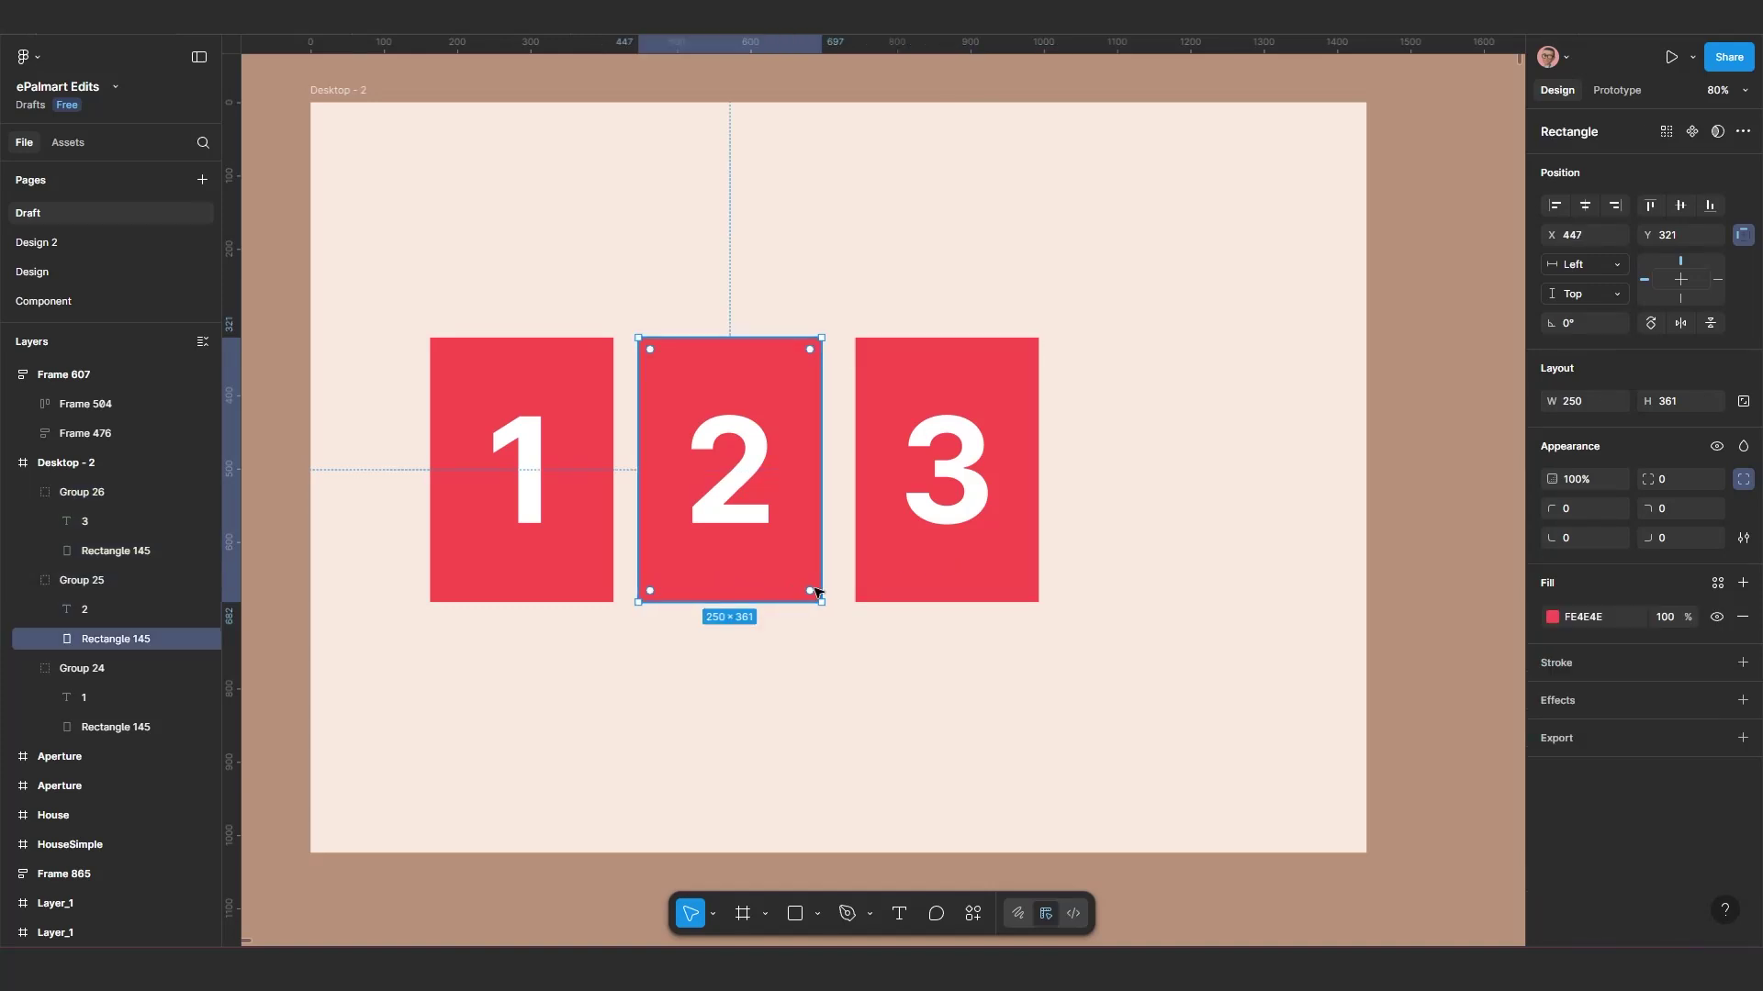
click(1552, 617)
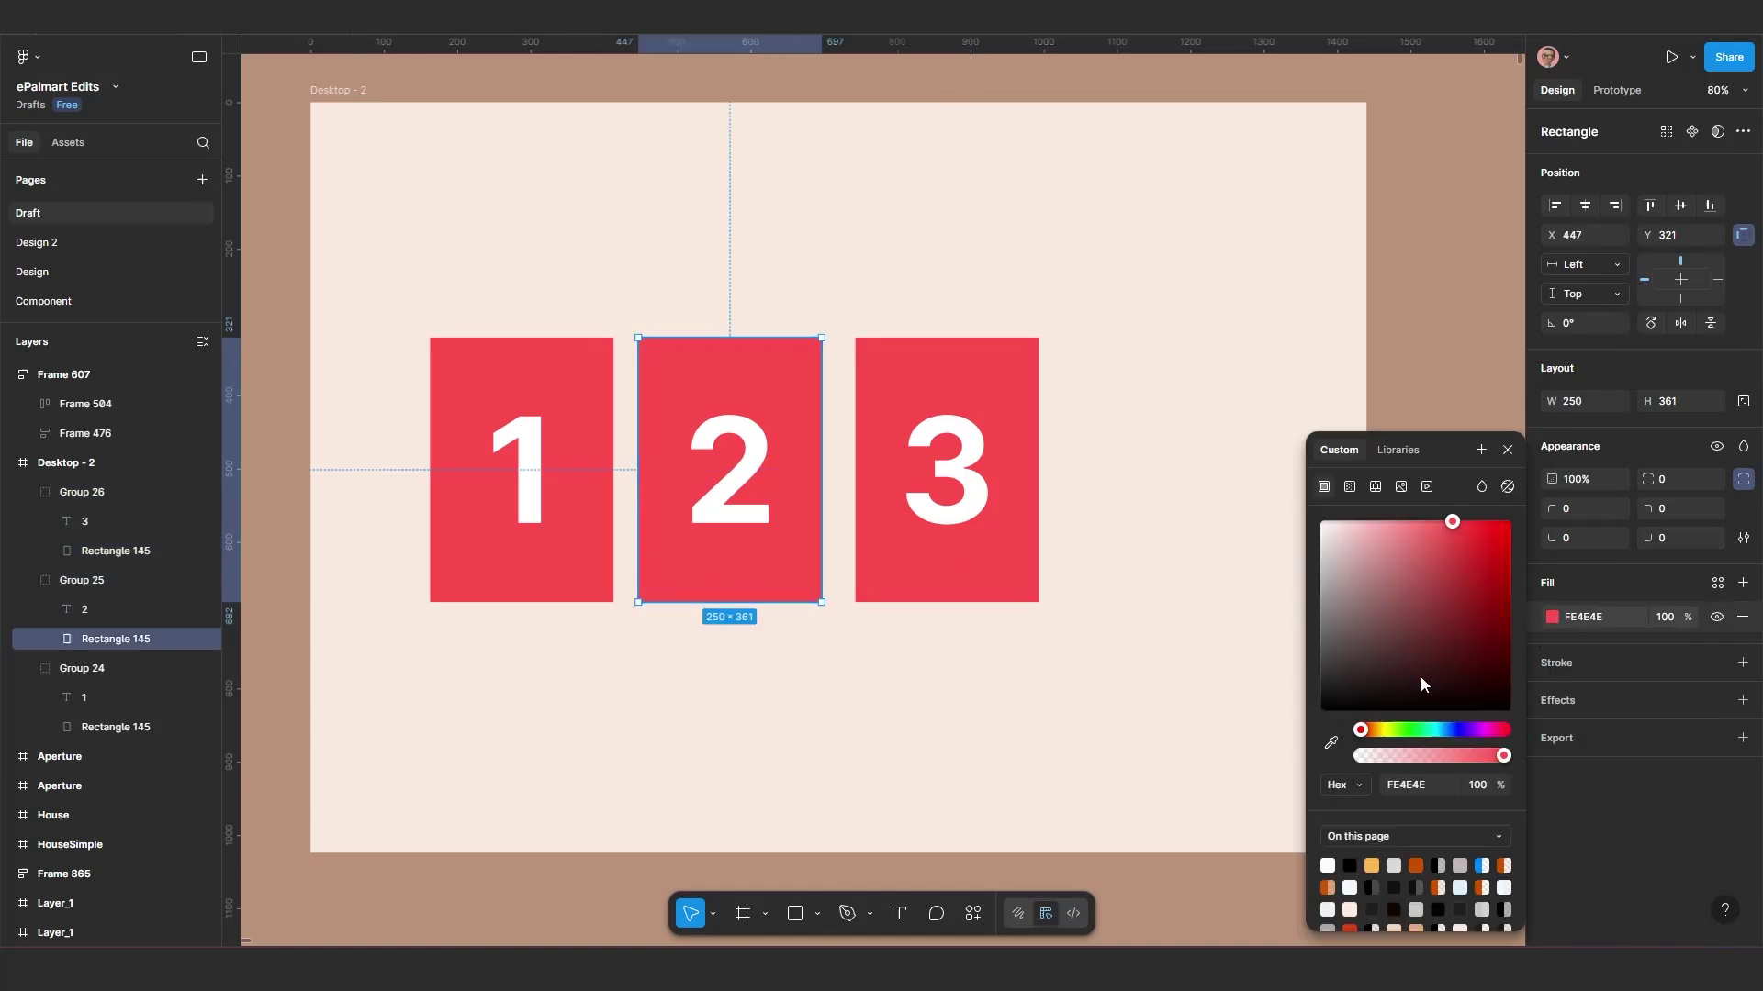
click(1407, 730)
drag(1489, 563, 1507, 610)
Step: Change the fill of the rectangle behind the number 3 to orange F88513
click(982, 516)
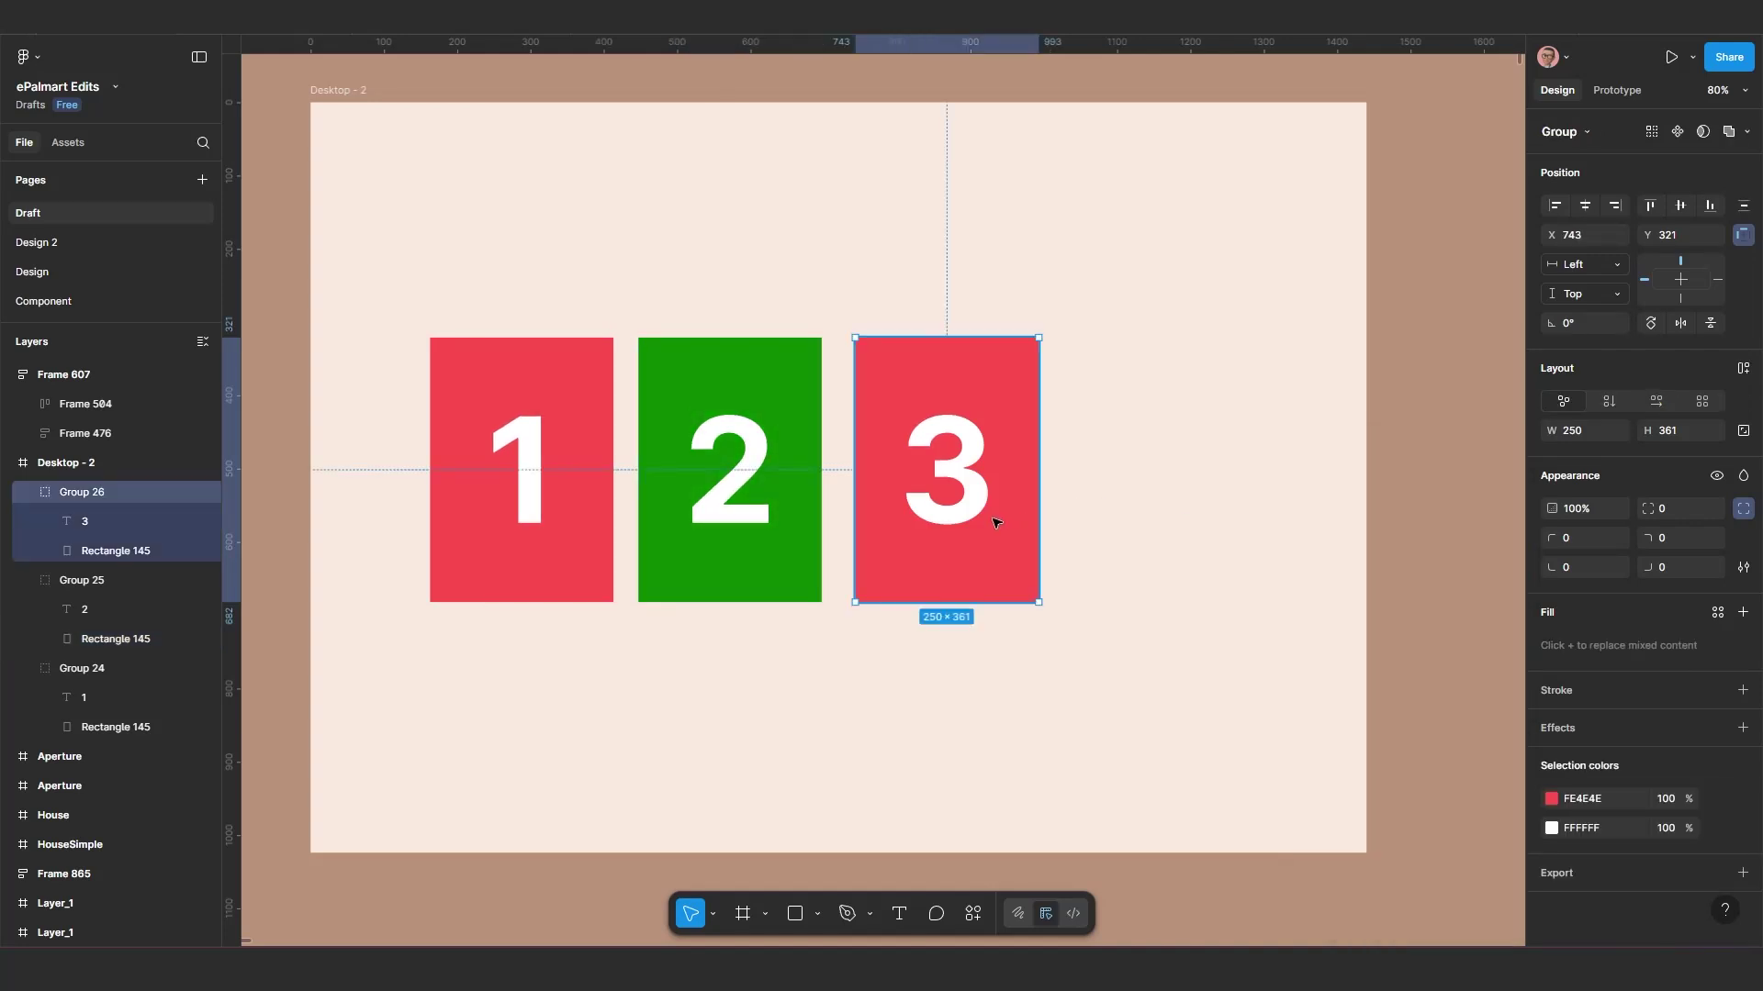
click(982, 516)
key(Tab)
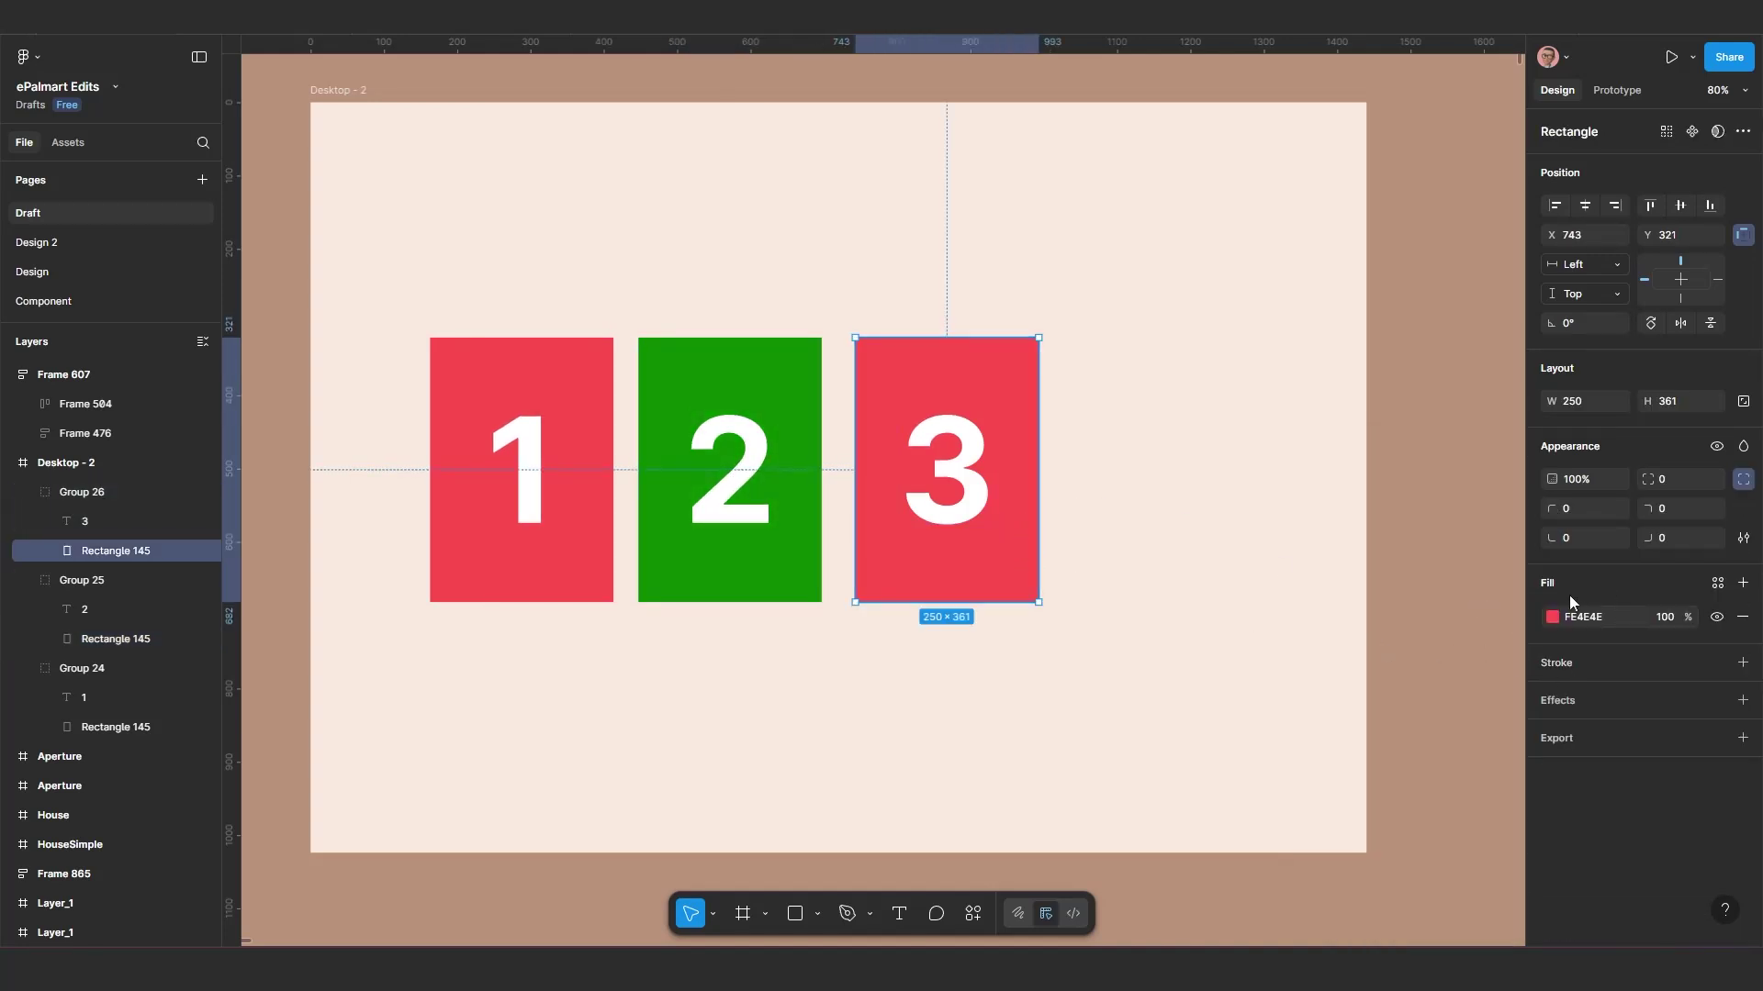
double_click(1549, 619)
click(1552, 618)
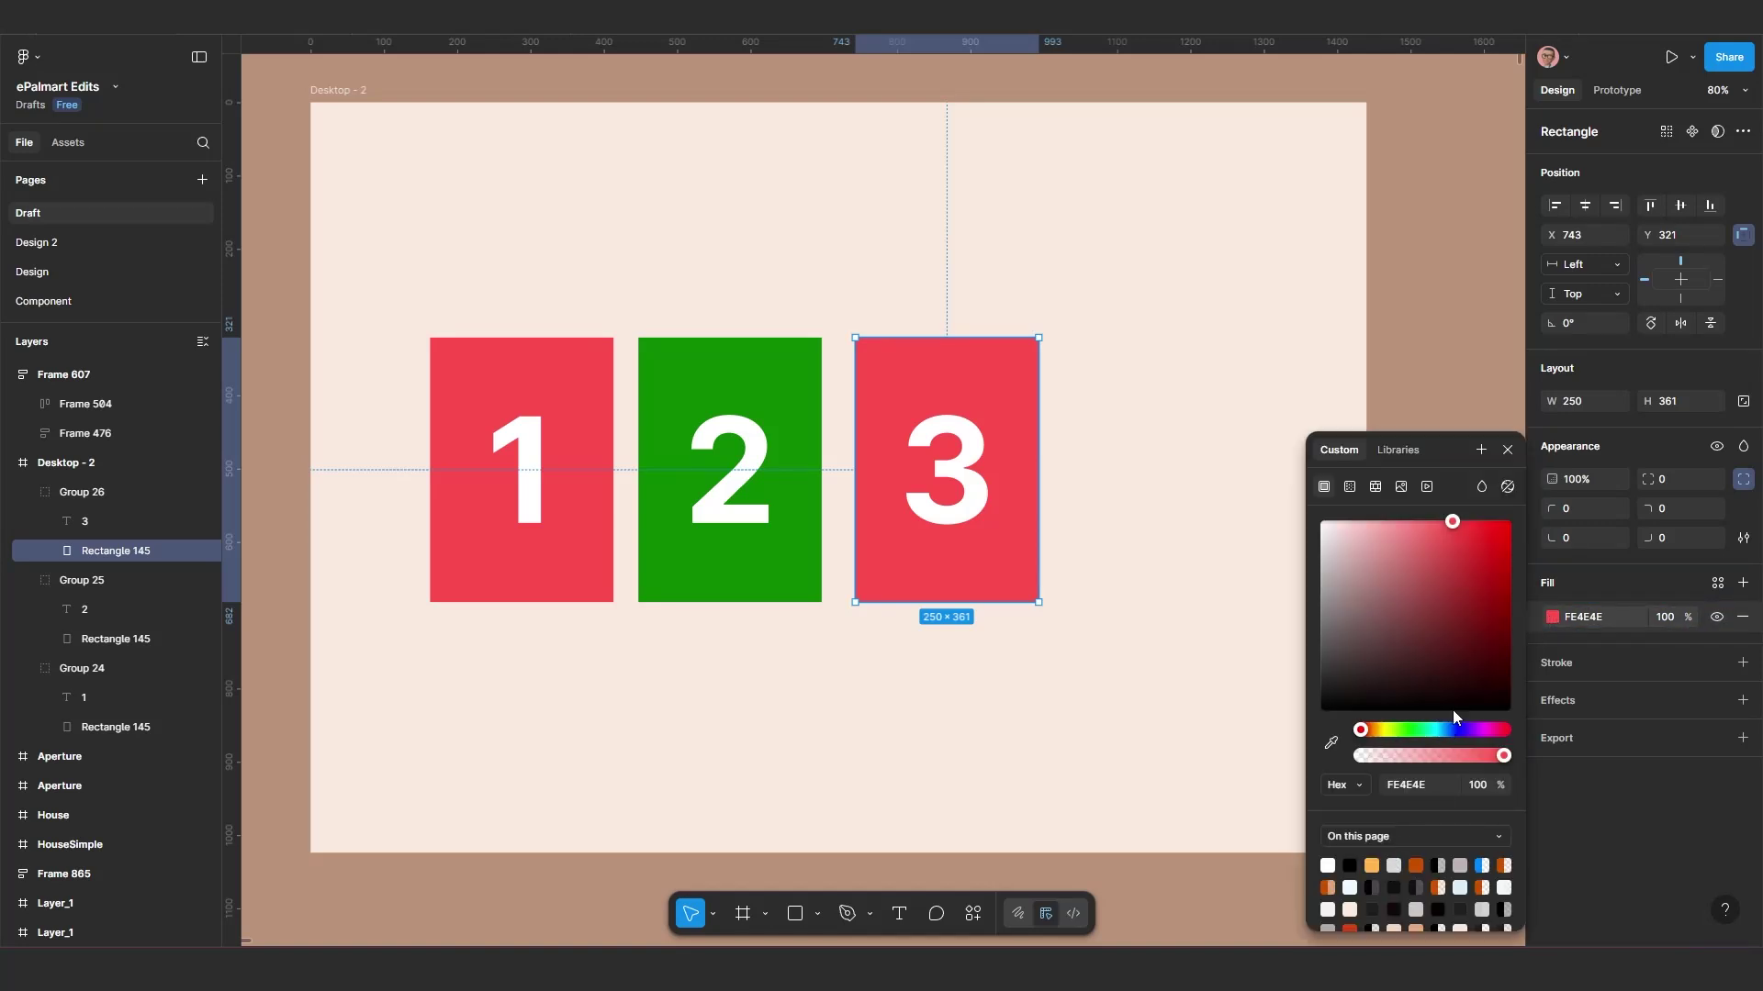
drag(1373, 732, 1375, 734)
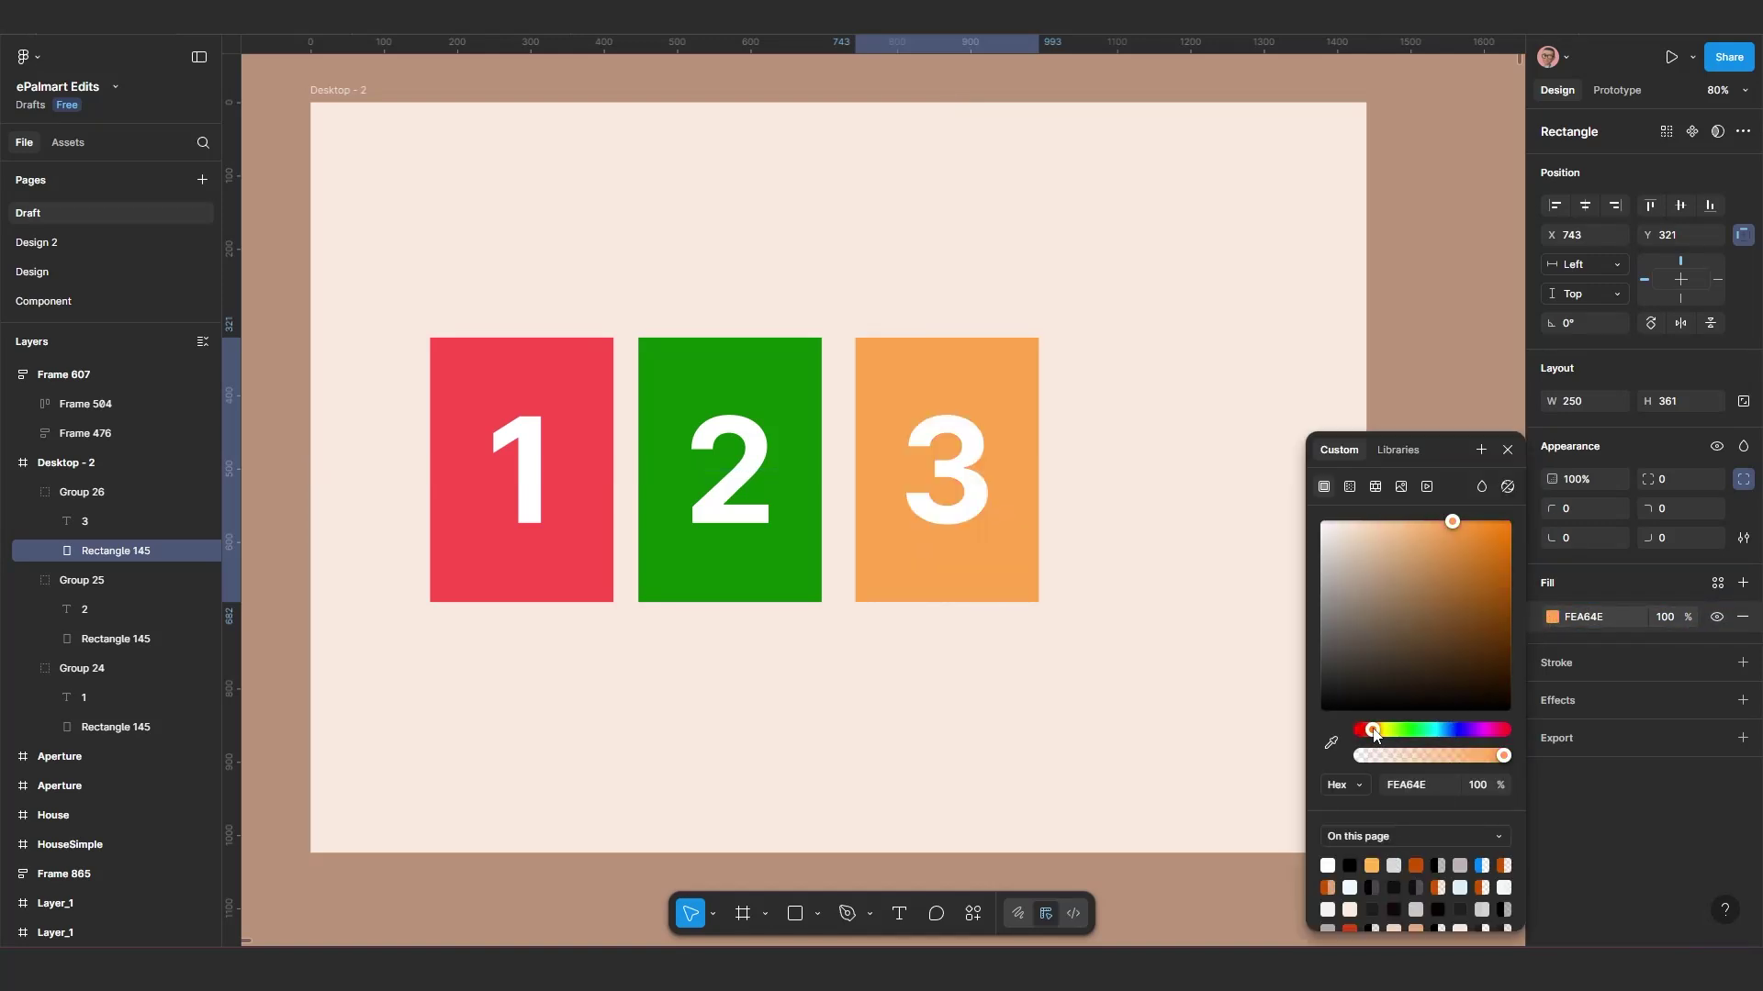
drag(1474, 547, 1496, 533)
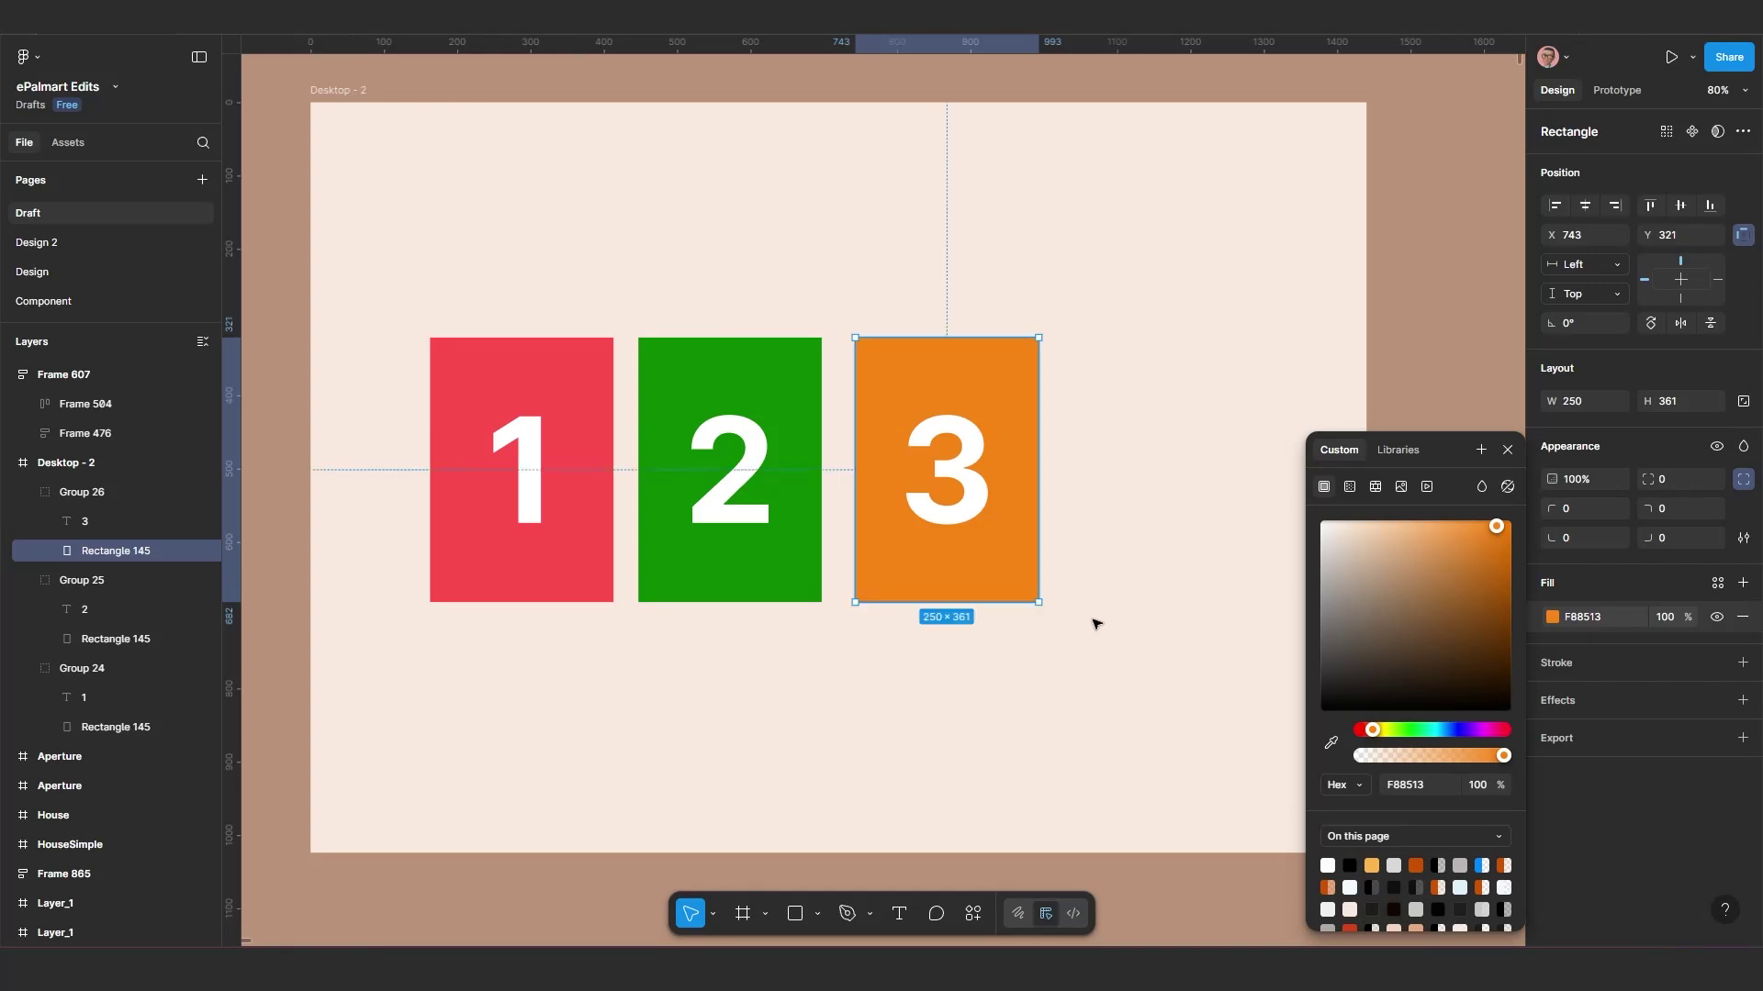
click(956, 689)
Step: Shift the three card groups together toward the frame's center and wrap them in a horizontal auto layout
scroll(1040, 683, down, 2)
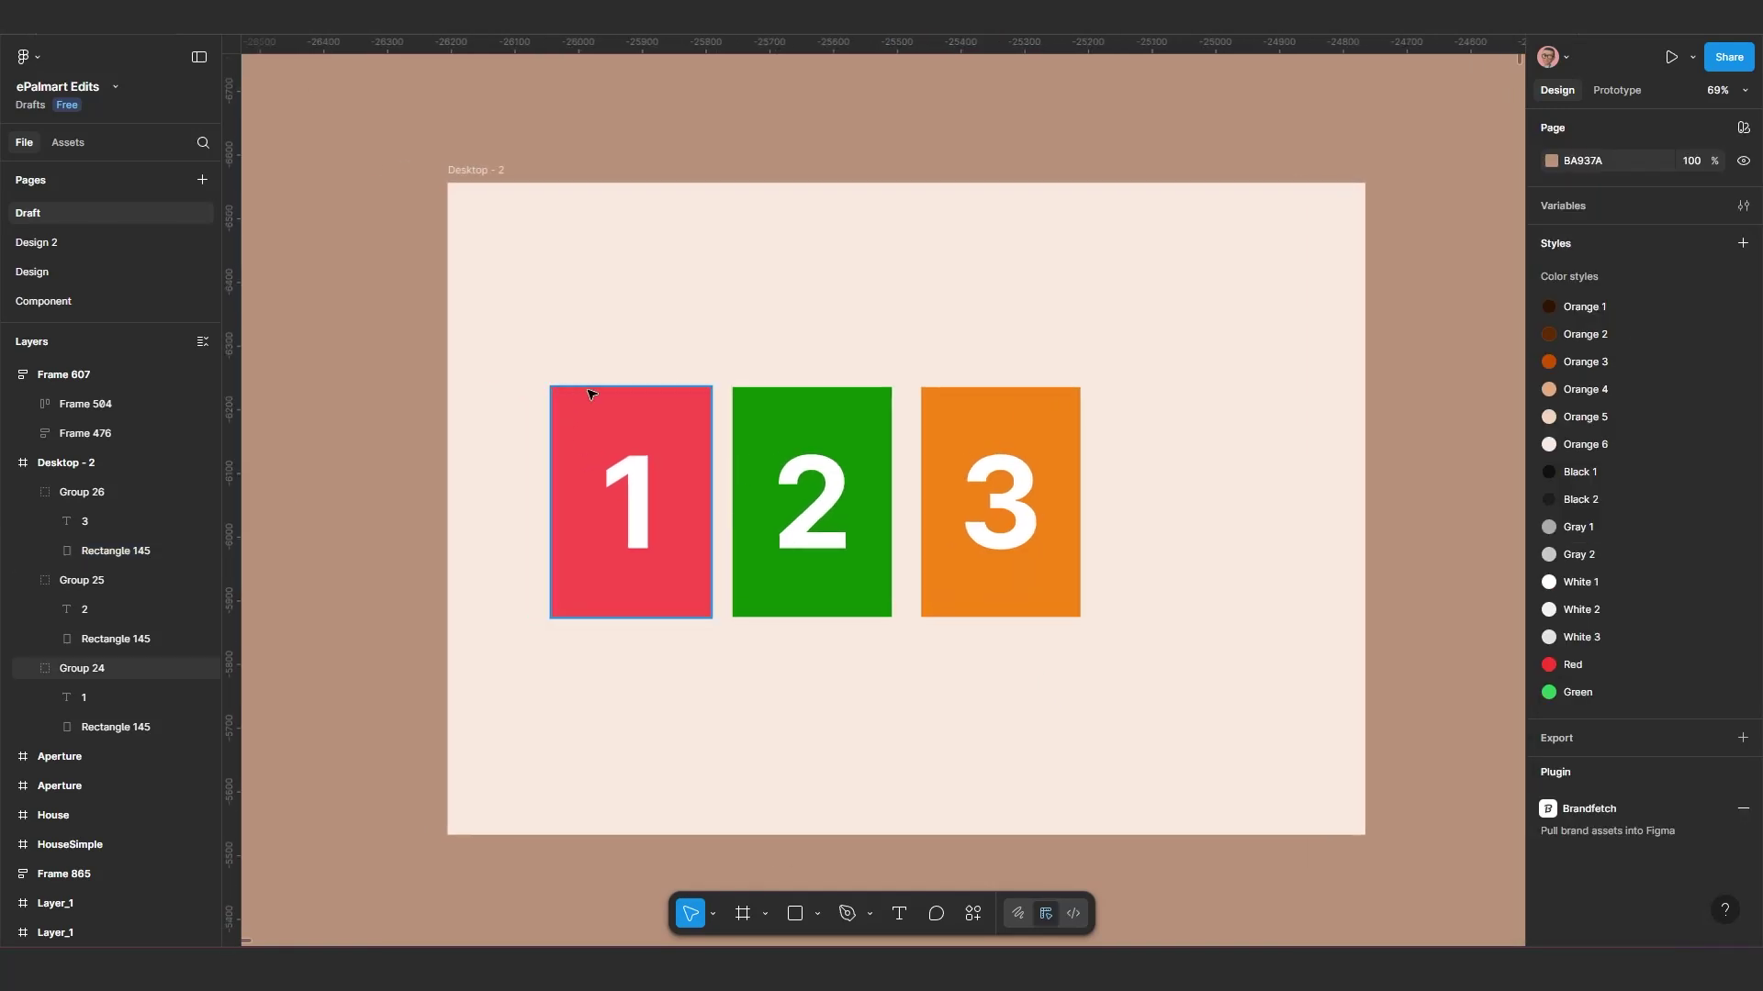
drag(532, 324, 1138, 670)
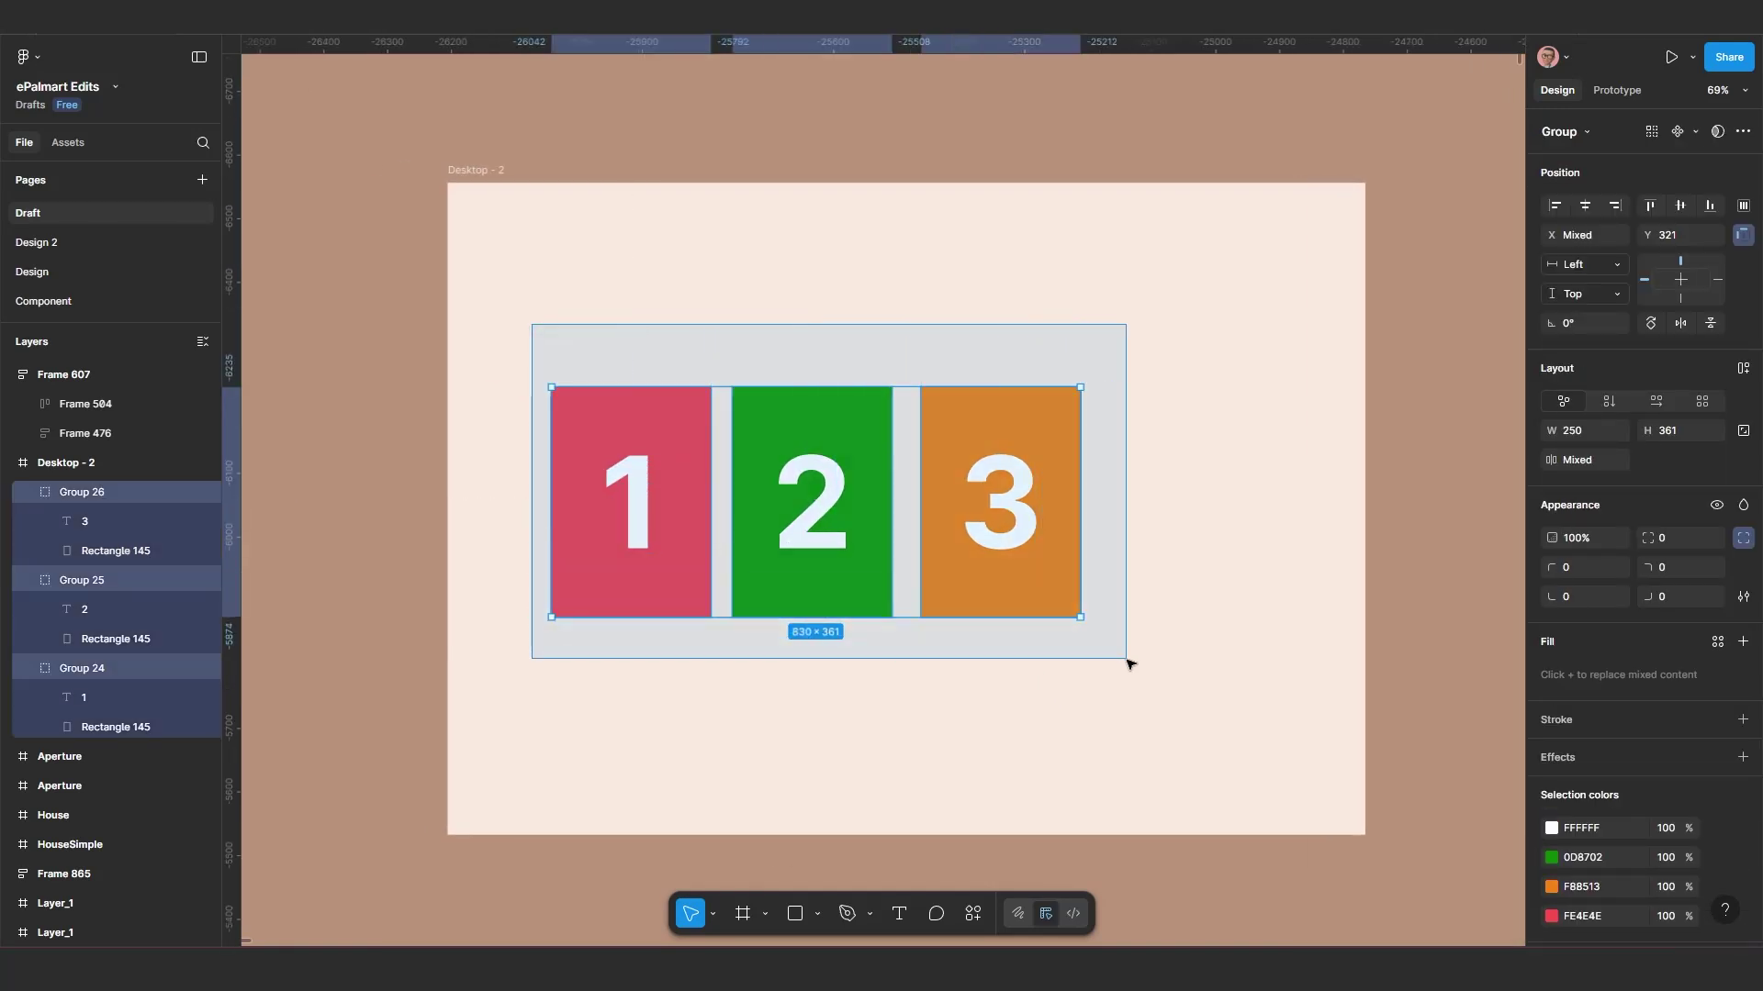
drag(795, 448, 827, 470)
key(shift+a)
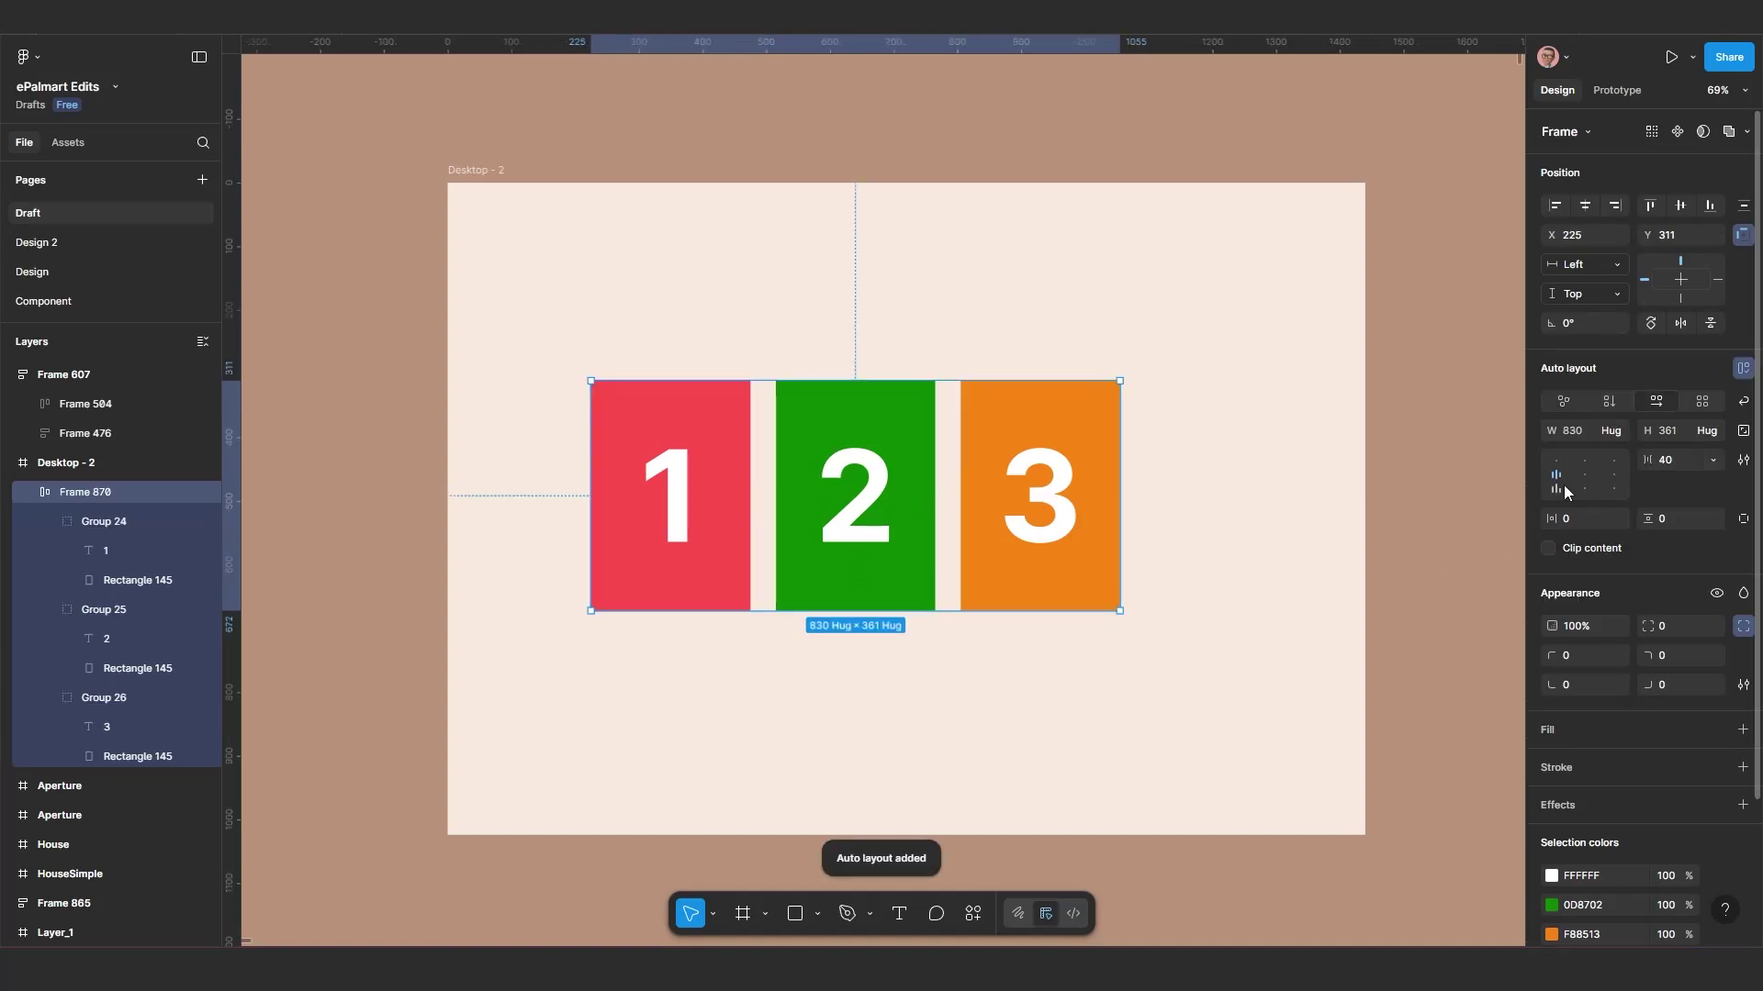
Step: Set the auto layout's gap to 20 and move the card row to the right, to about X 483, Y 312
click(1680, 464)
double_click(1680, 466)
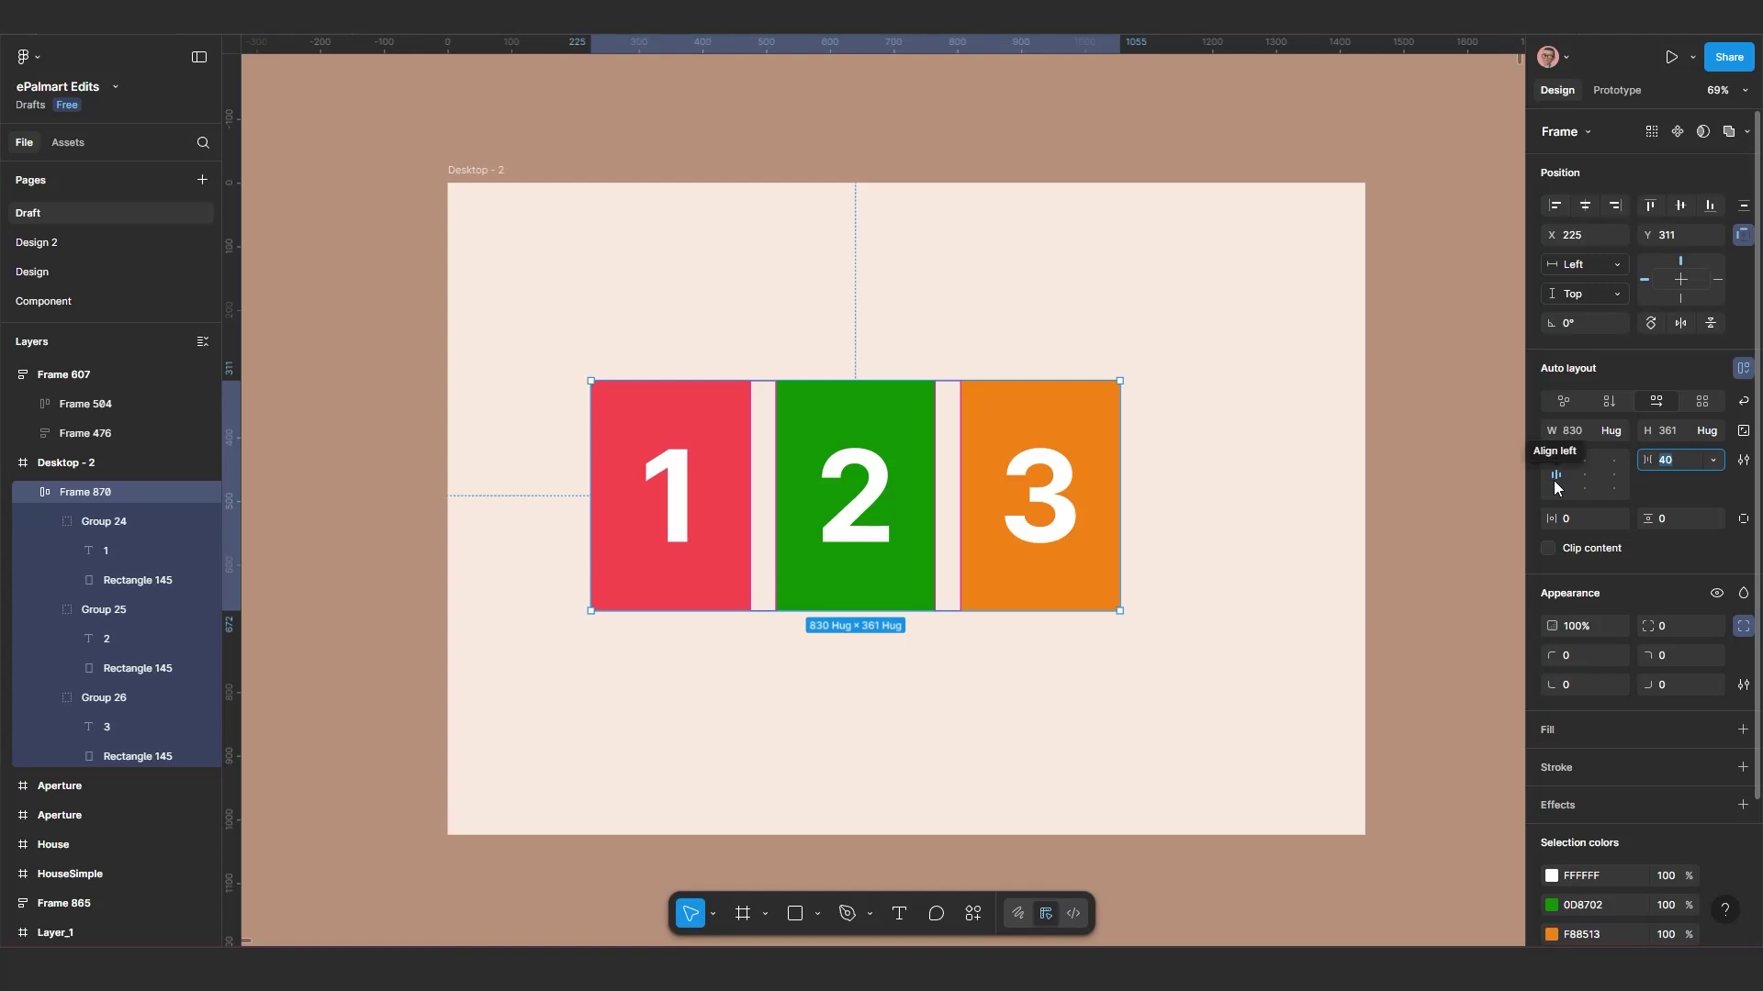
text(20)
key(Return)
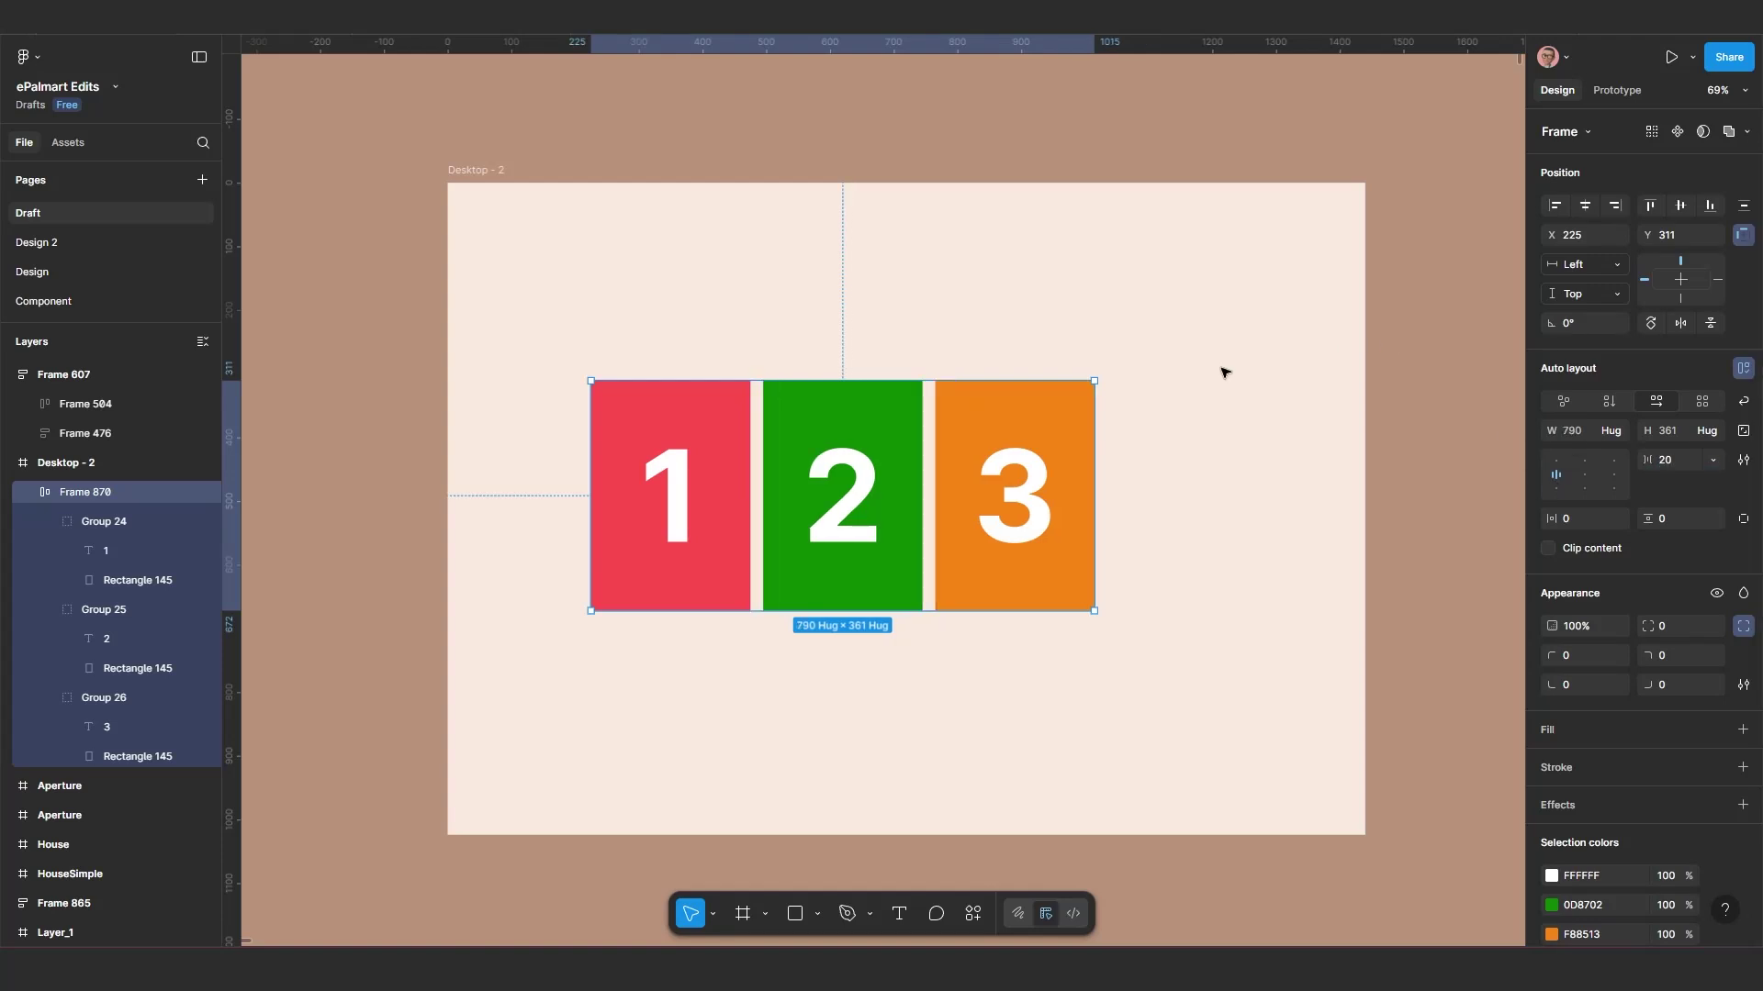
drag(873, 420, 996, 464)
scroll(754, 459, up, 3)
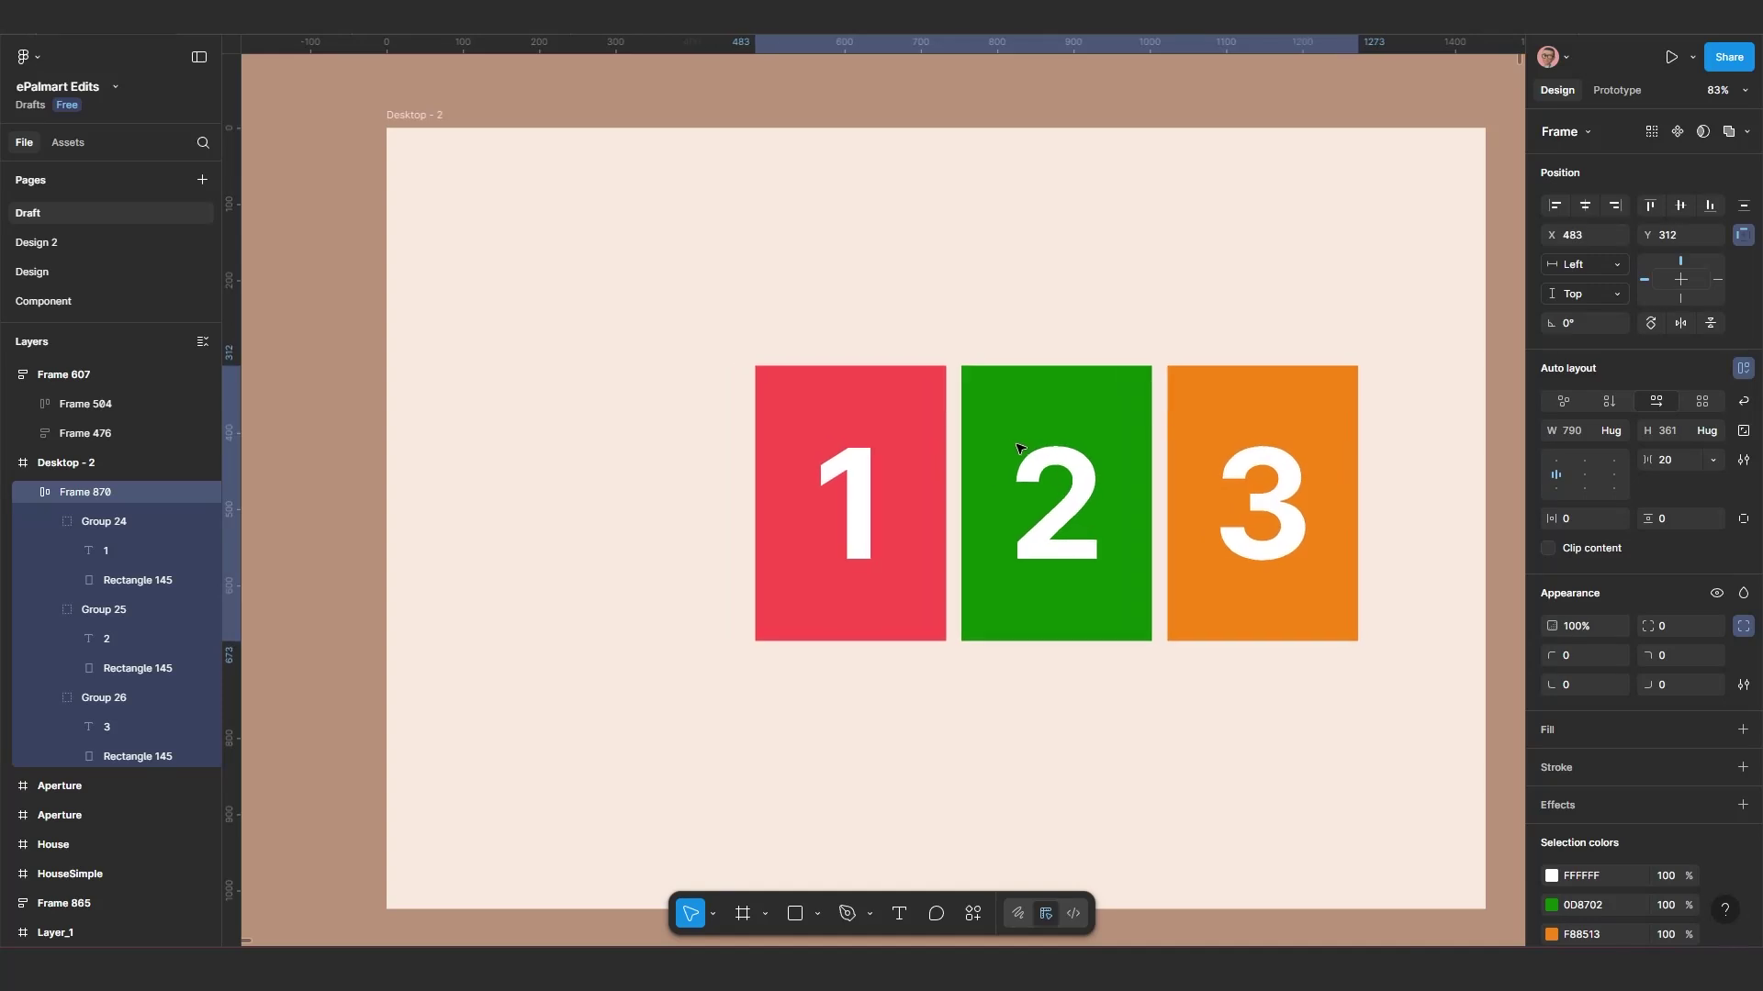
Step: Widen the red number 1 card to about 619 and move the whole card row to about X 192, Y 298
scroll(881, 491, up, 2)
scroll(875, 499, down, 1)
scroll(863, 477, right, 1)
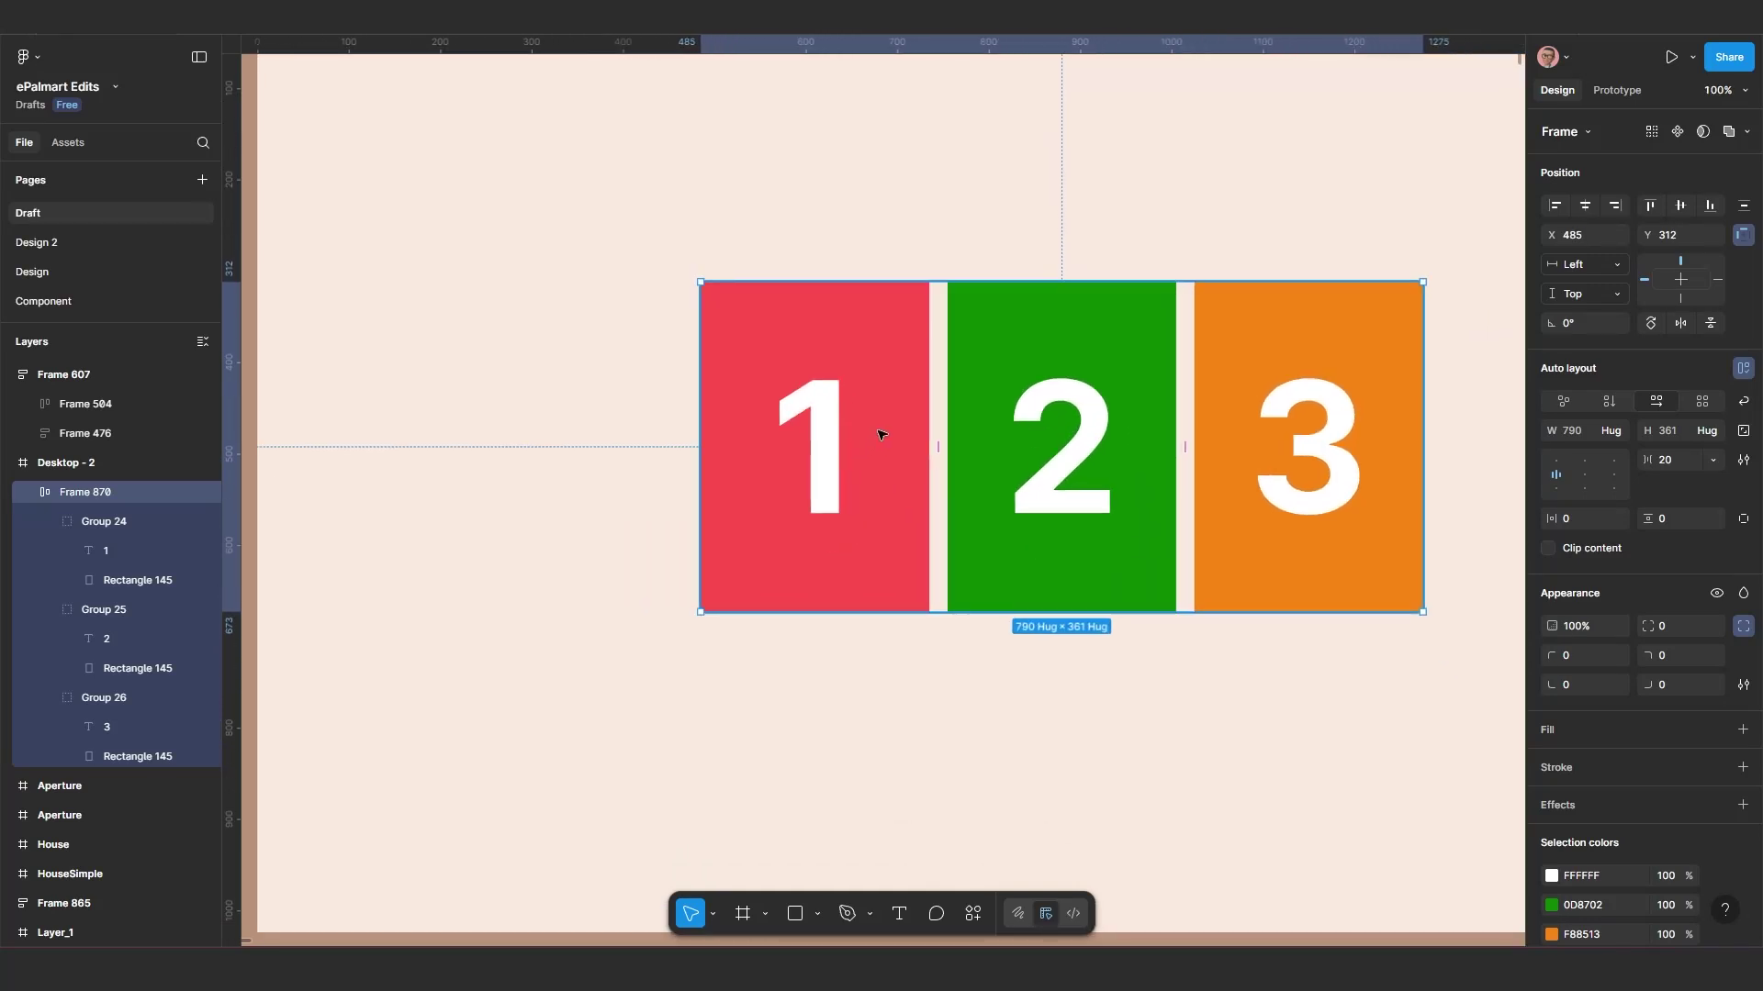
double_click(879, 434)
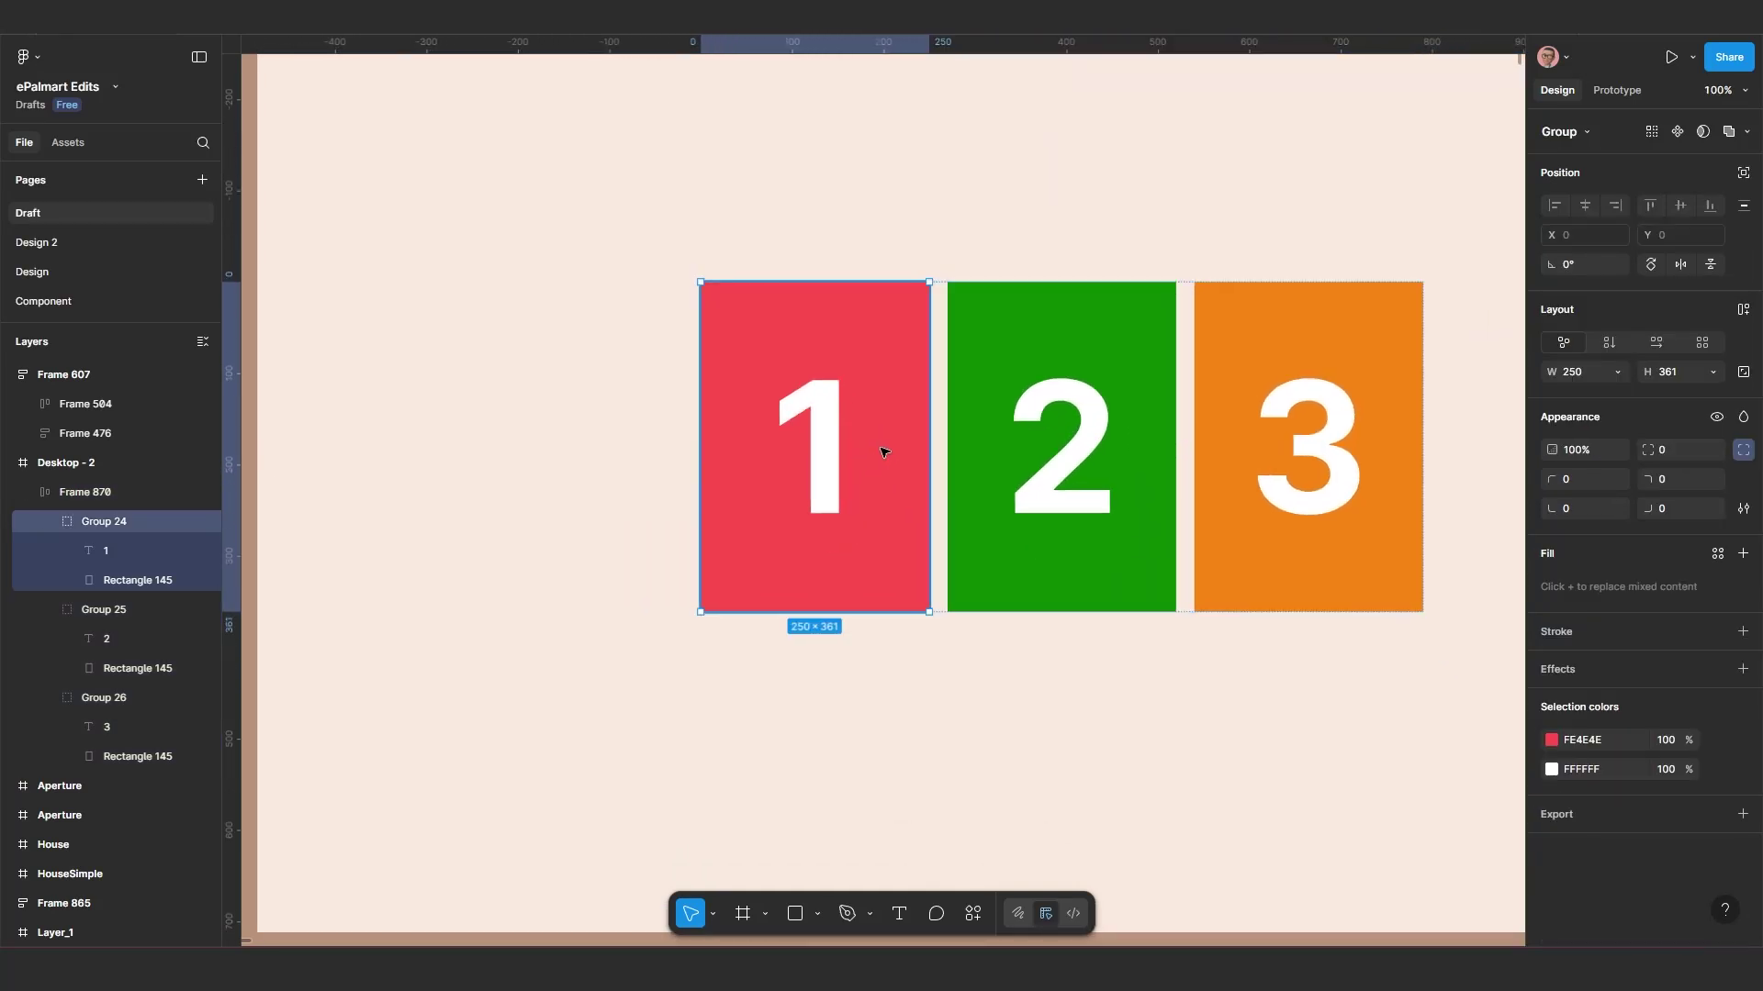
scroll(880, 470, down, 1)
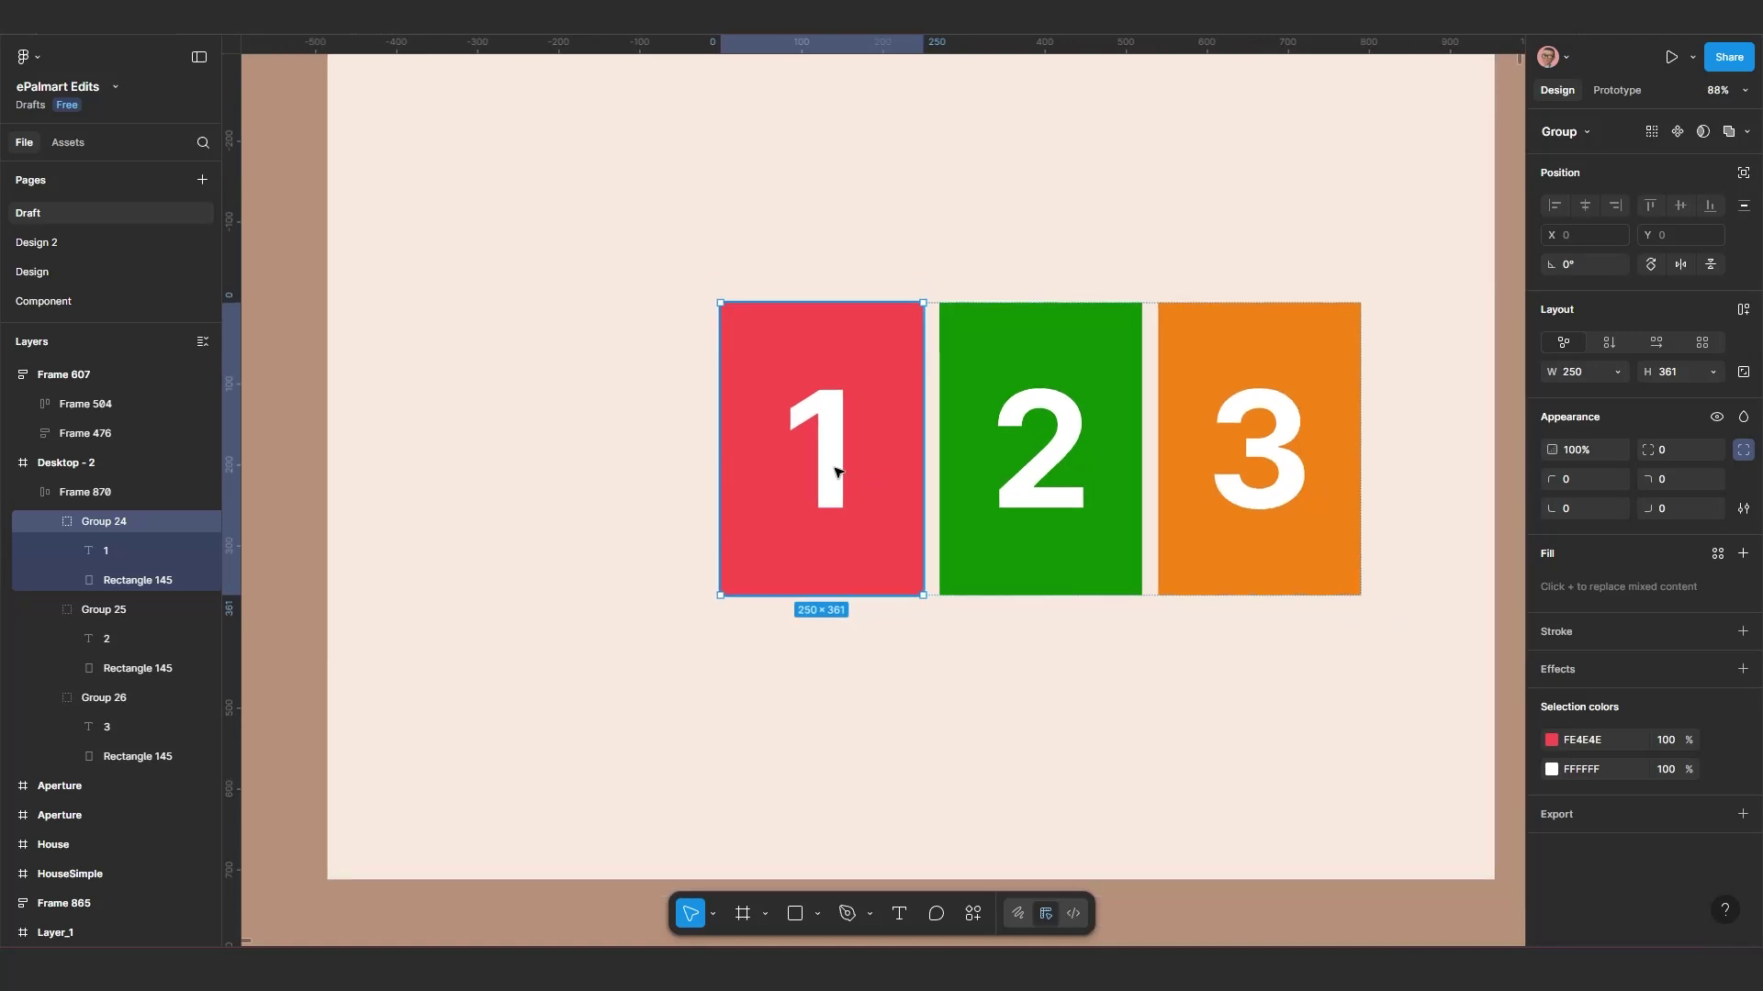
drag(715, 433, 420, 449)
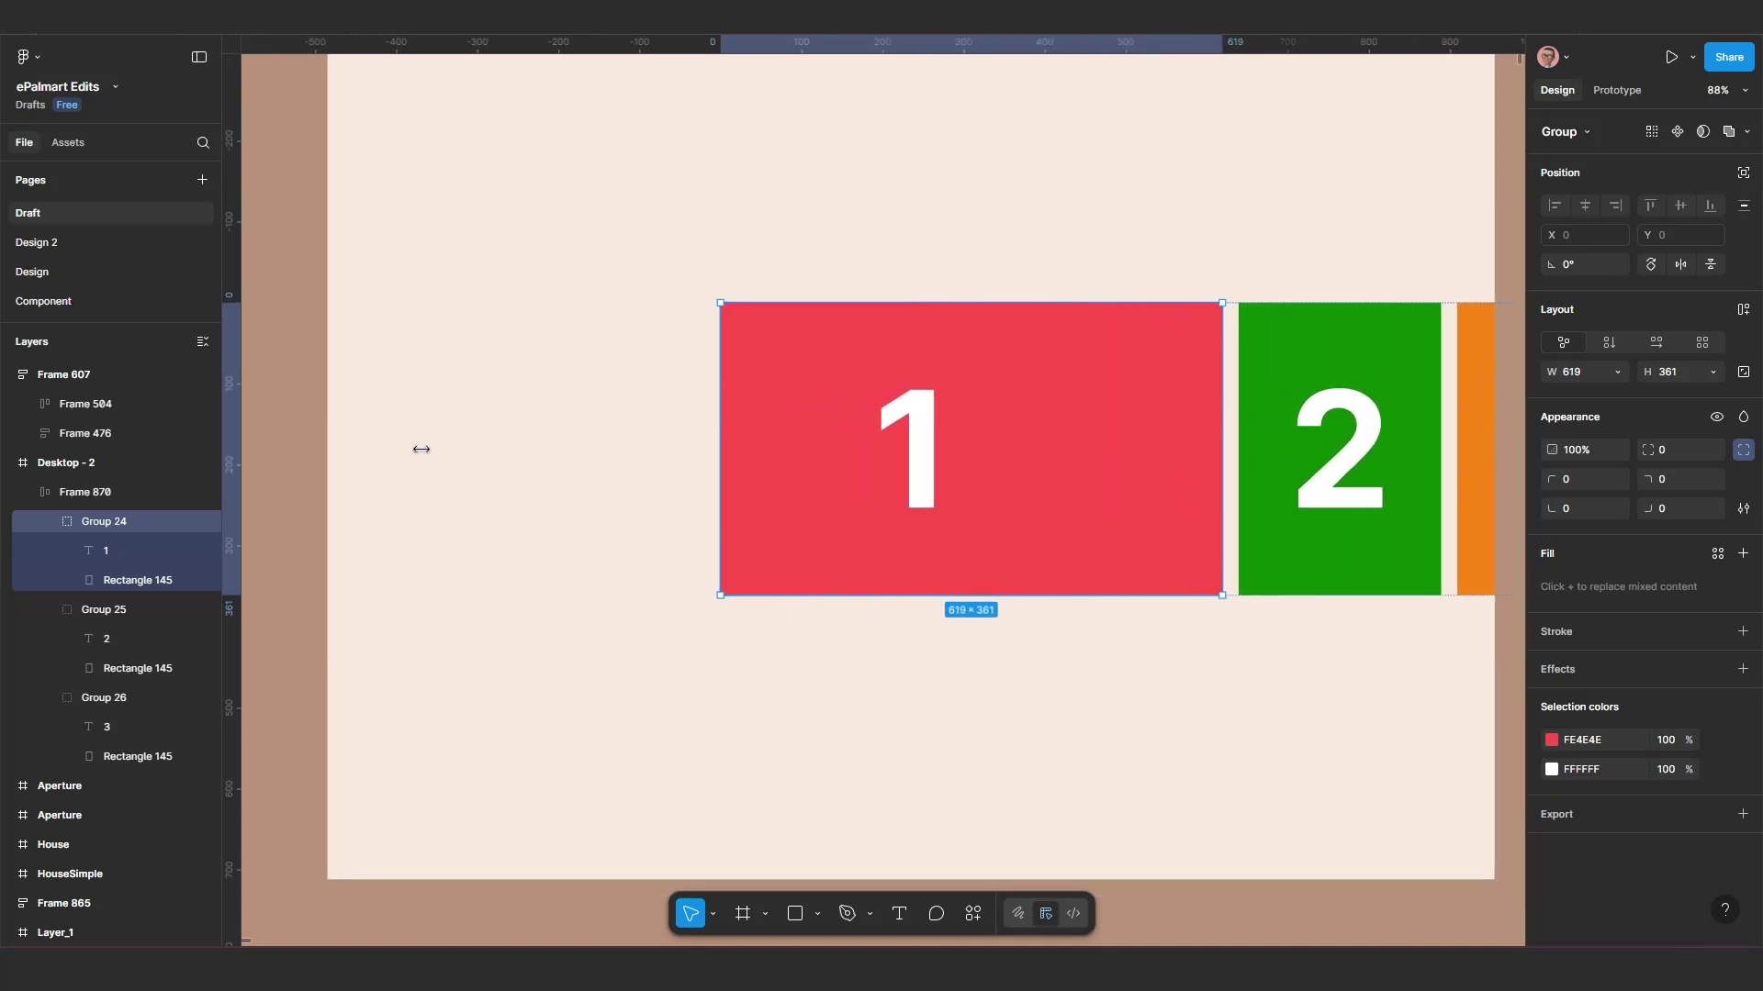
scroll(740, 457, down, 3)
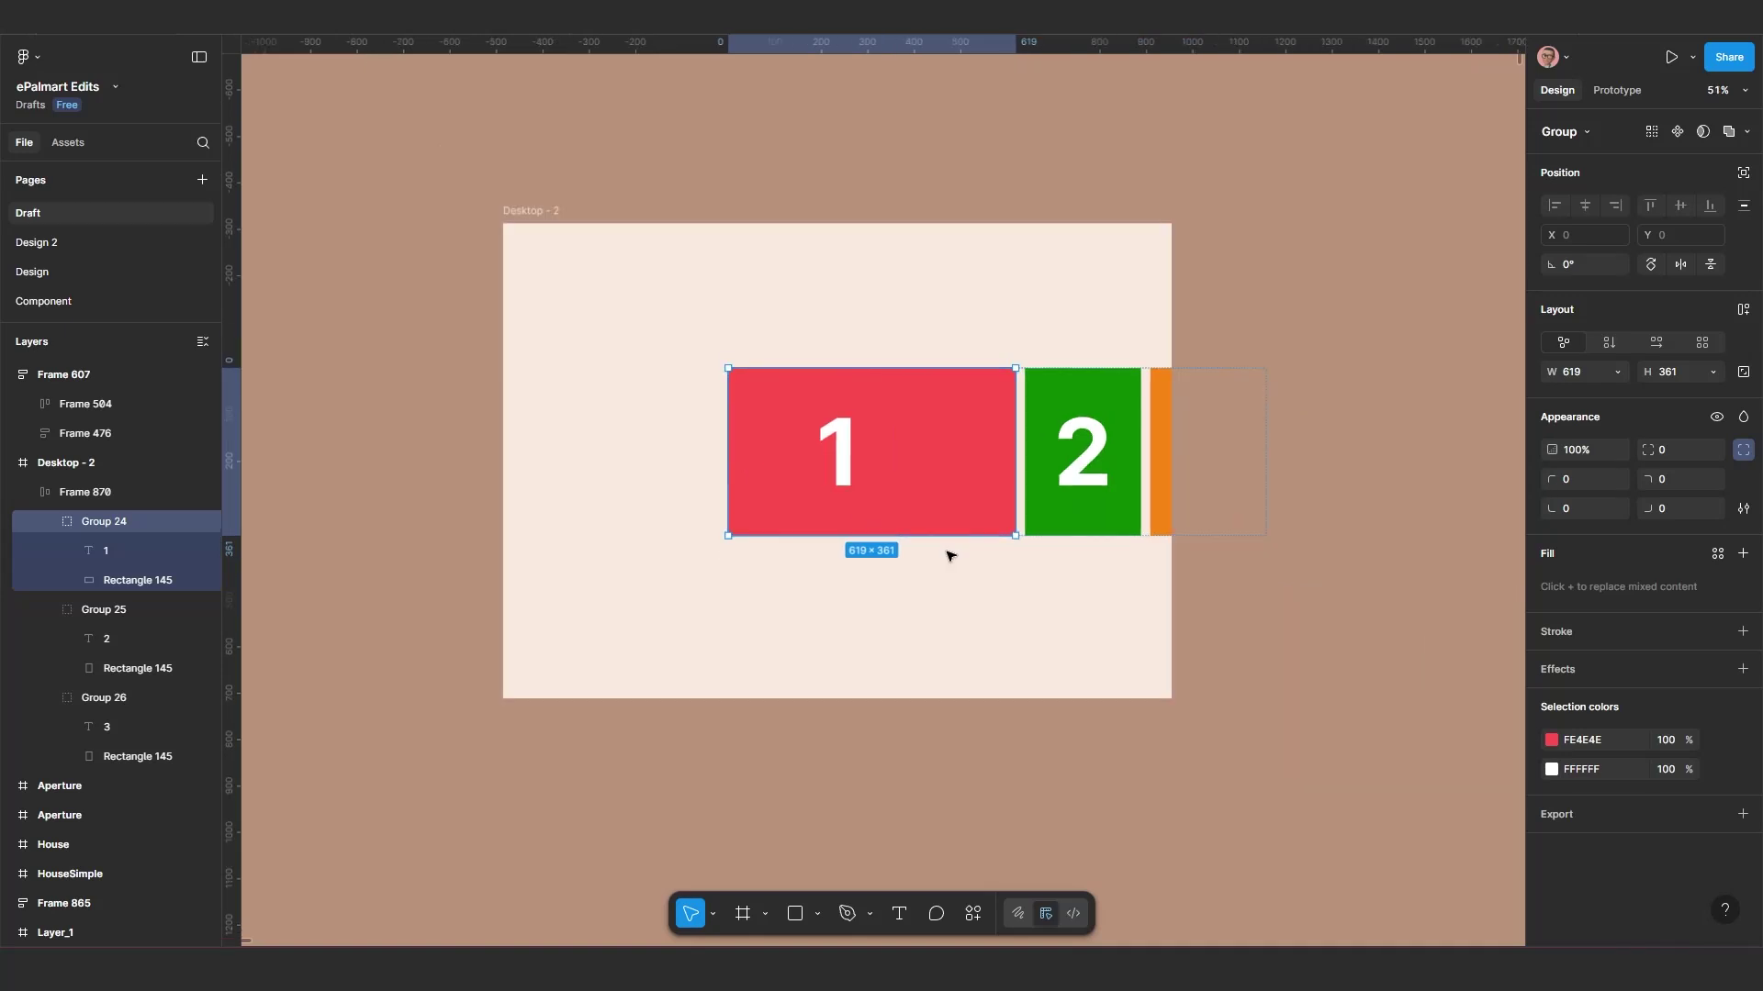
click(955, 588)
click(1072, 452)
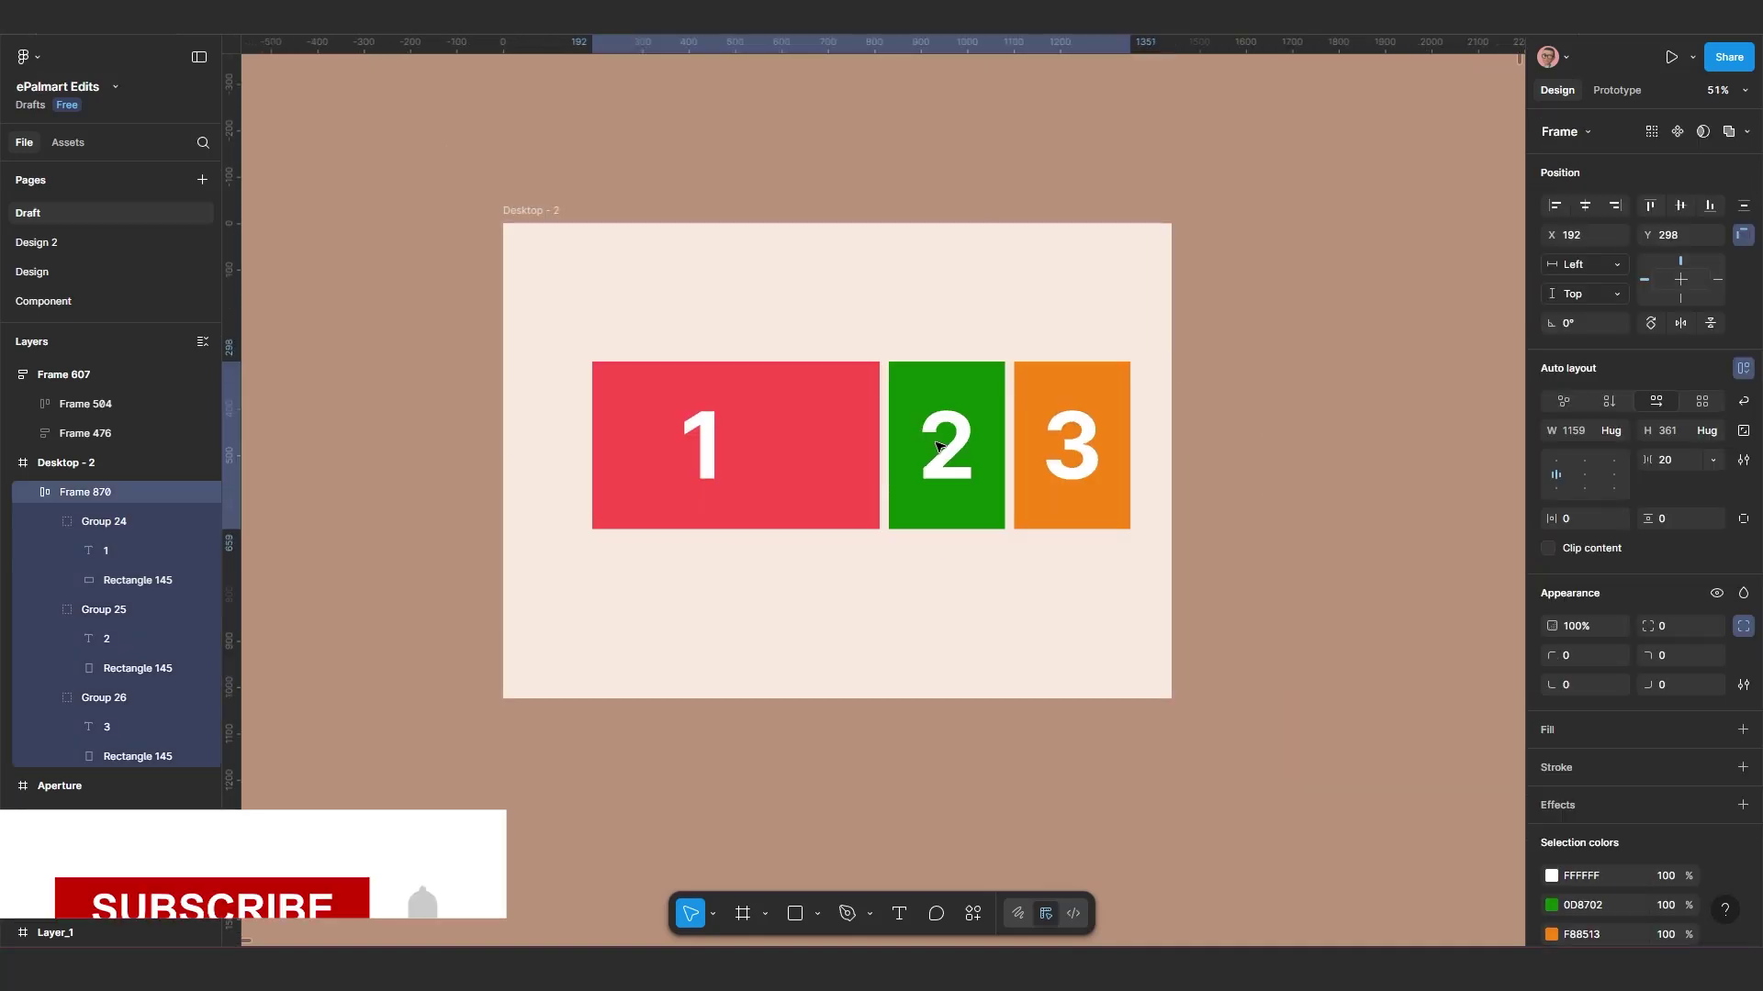
Step: Set the number 1 text to auto width and center it horizontally on its red rectangle
scroll(740, 464, up, 4)
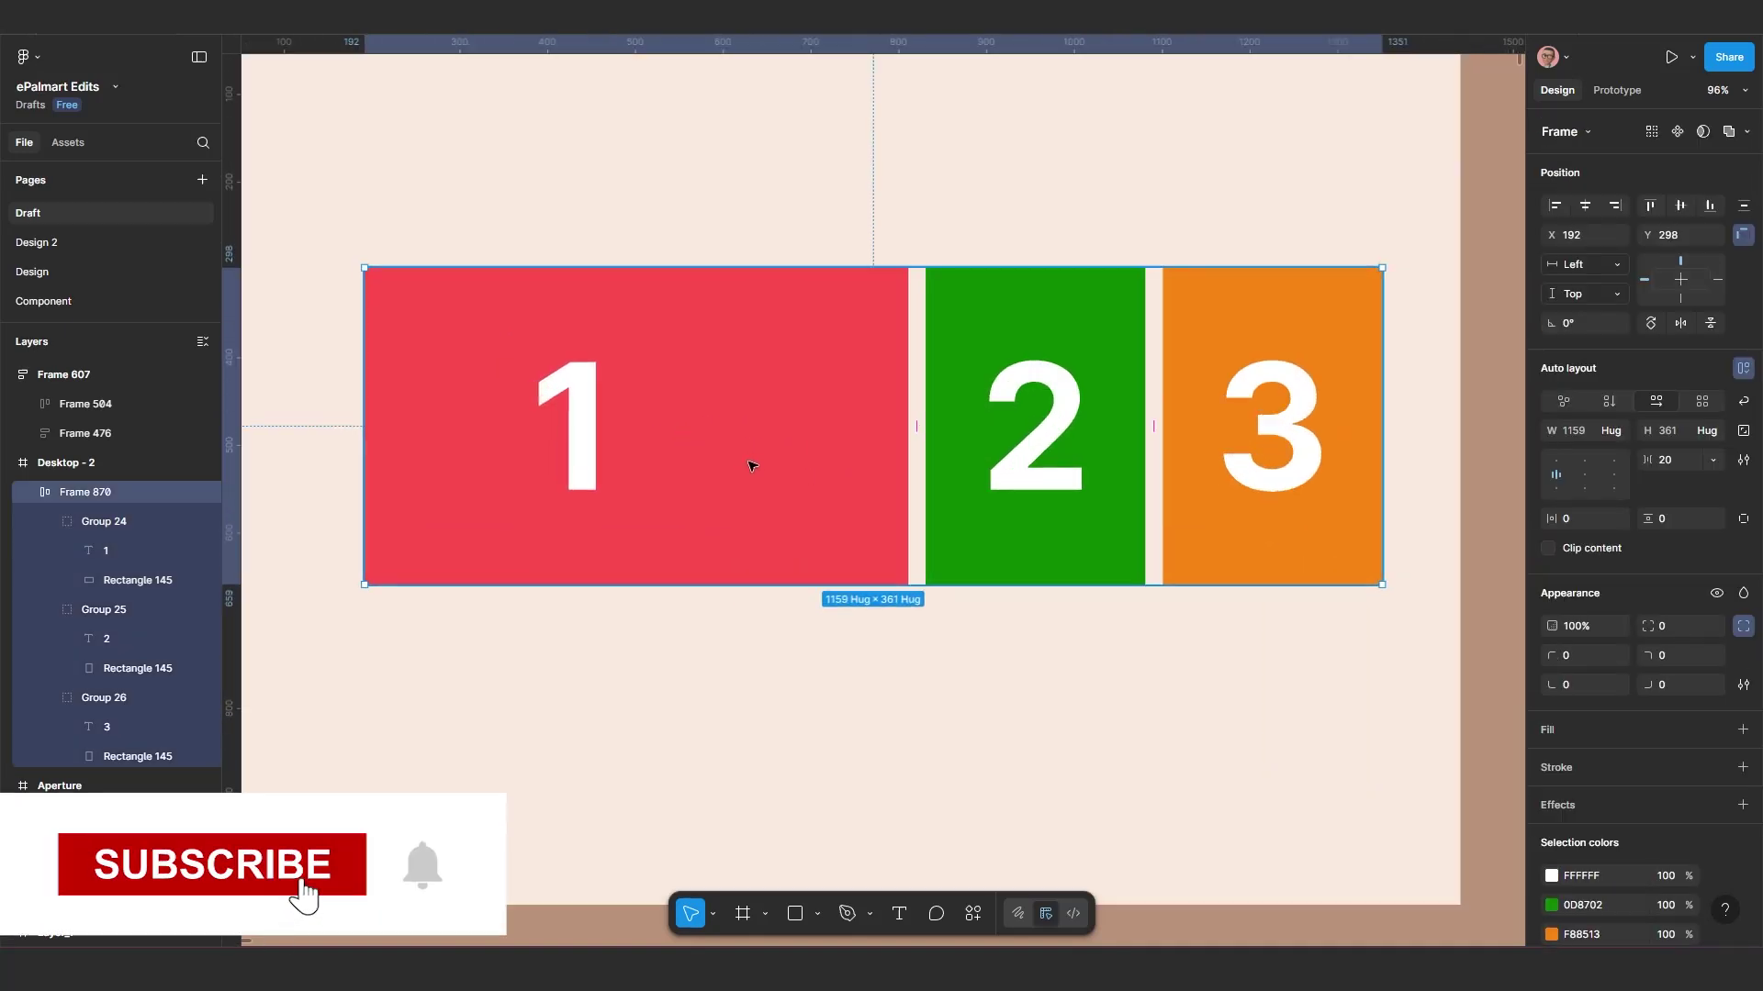
double_click(582, 432)
click(587, 426)
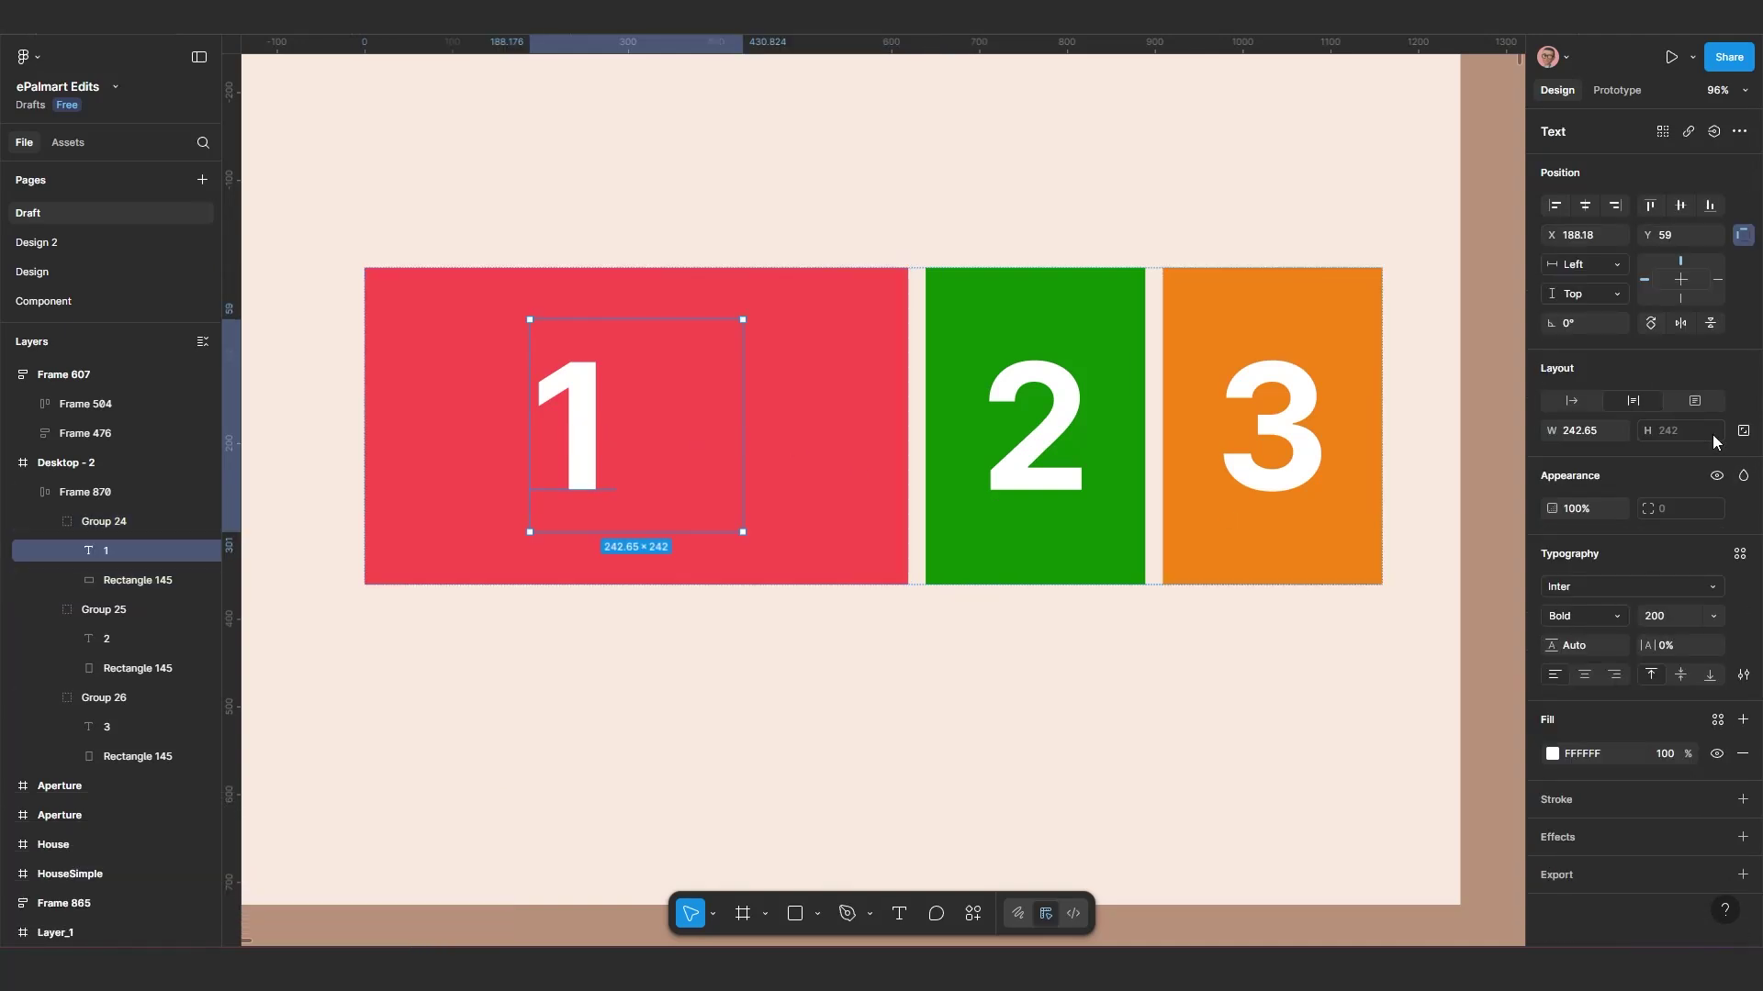
click(1572, 402)
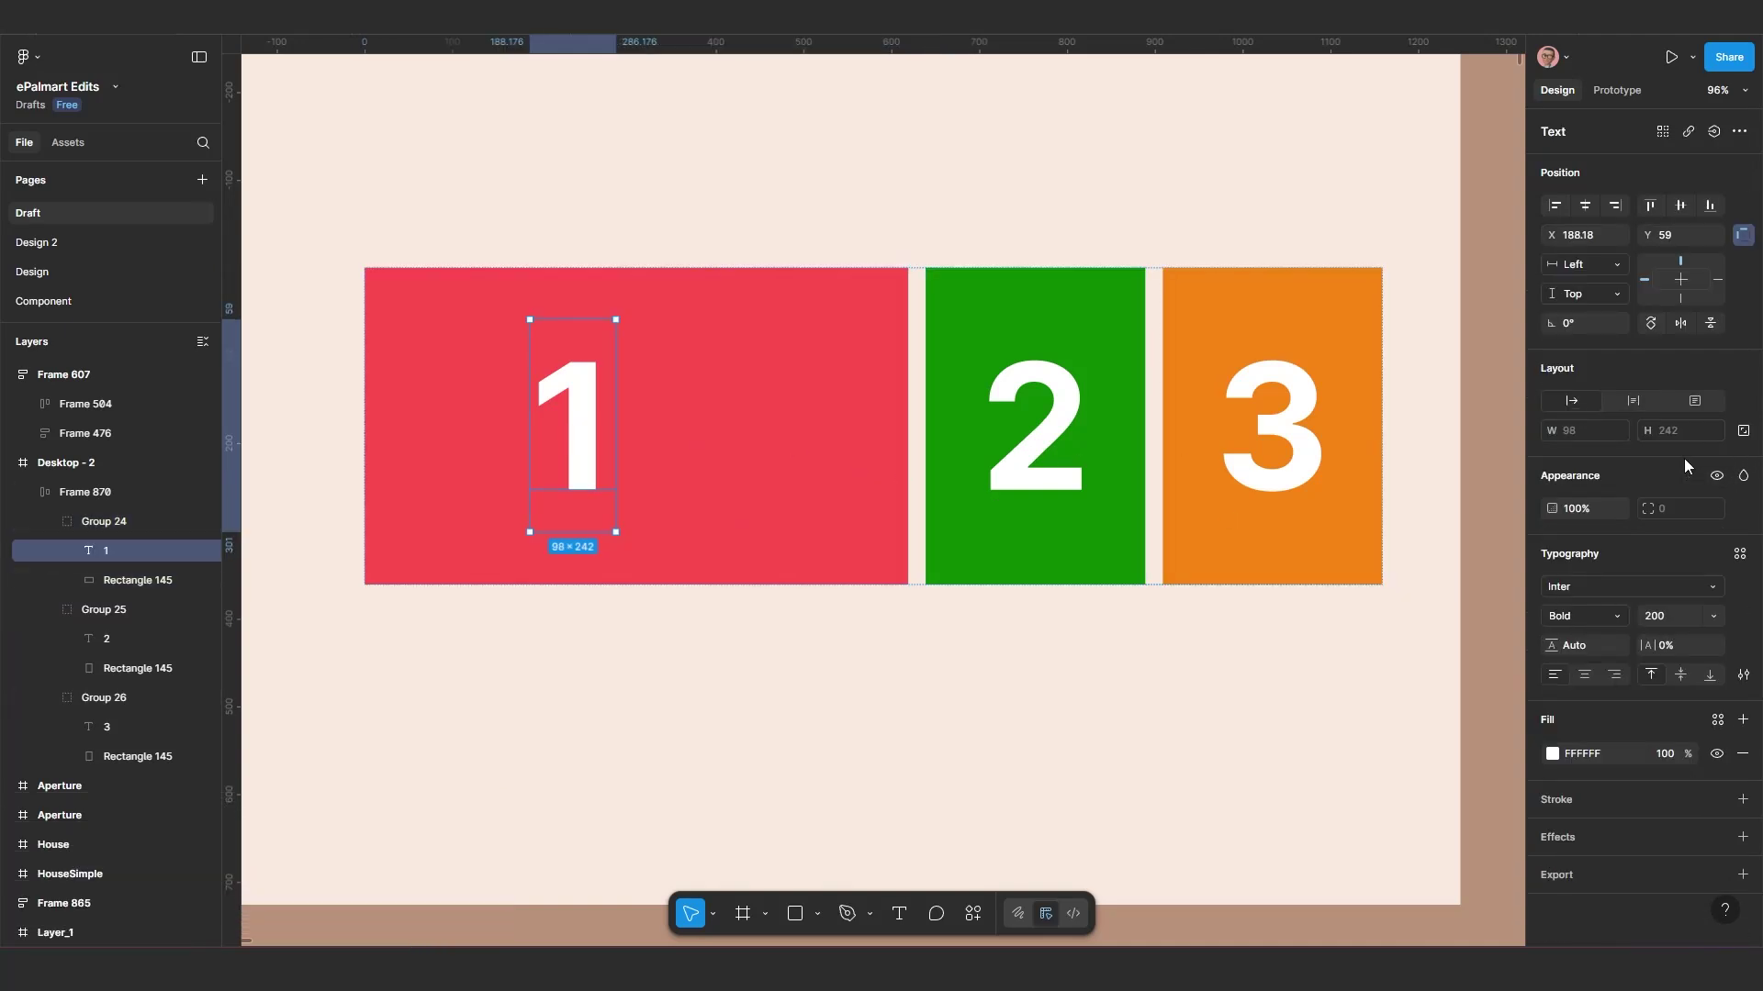
shift+click(748, 432)
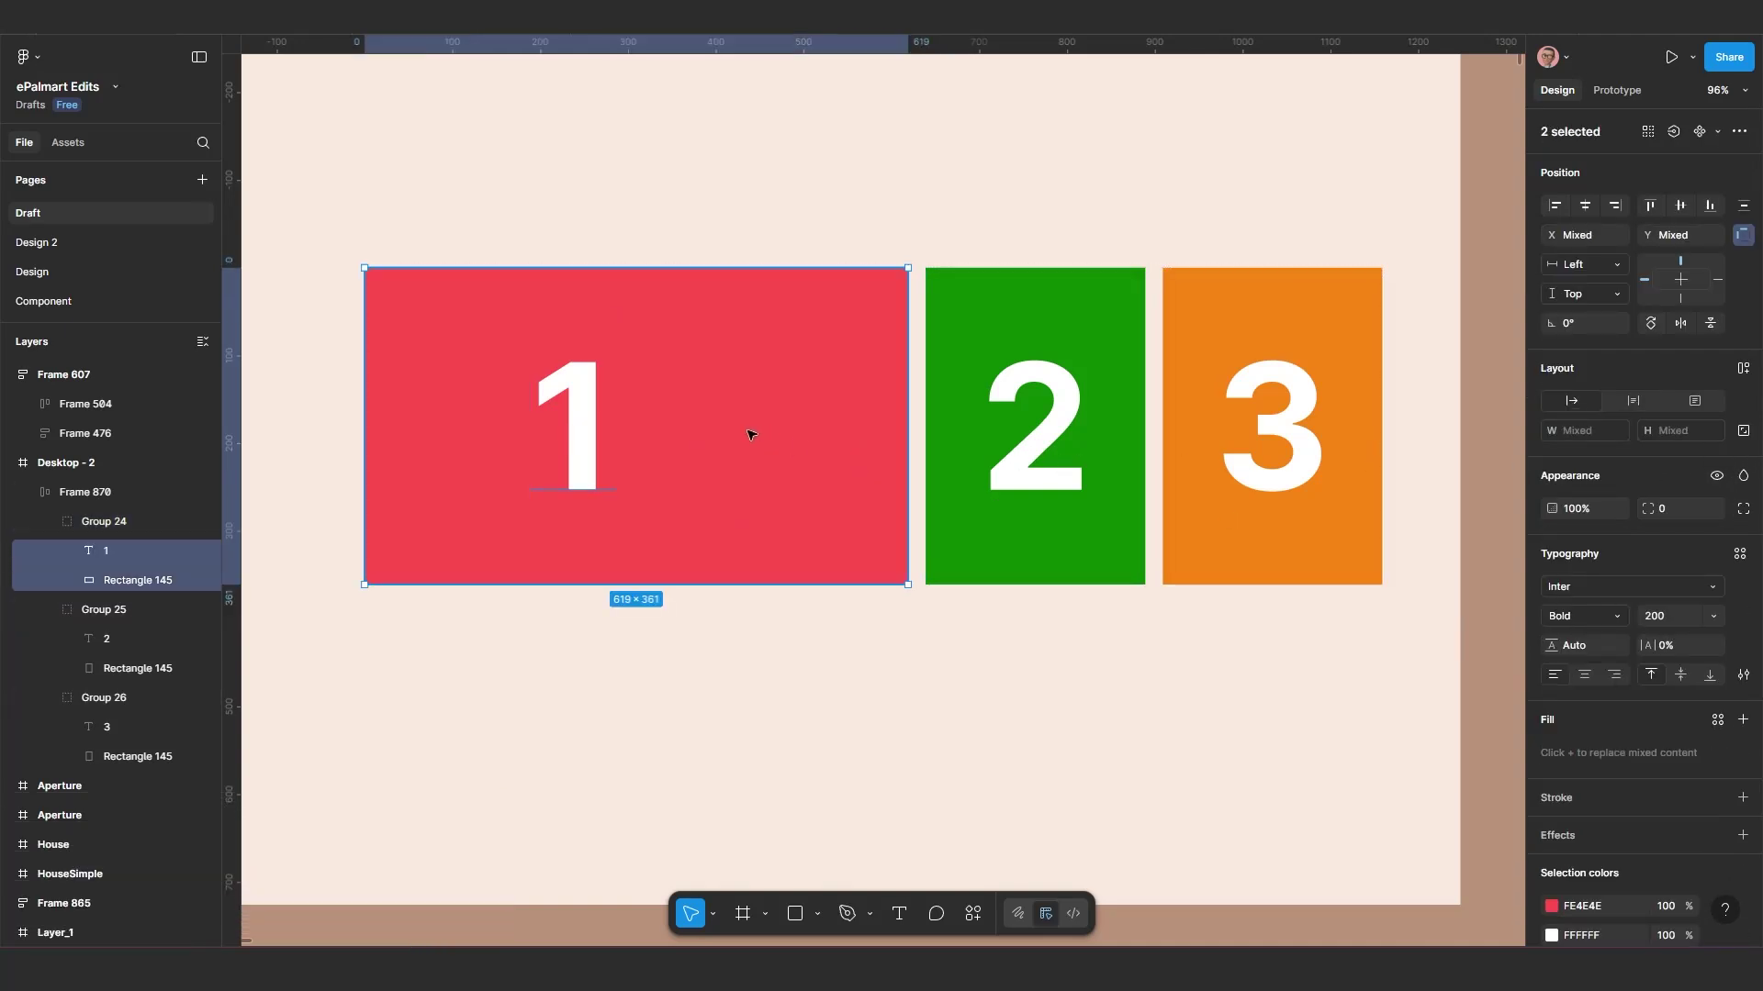
click(1585, 204)
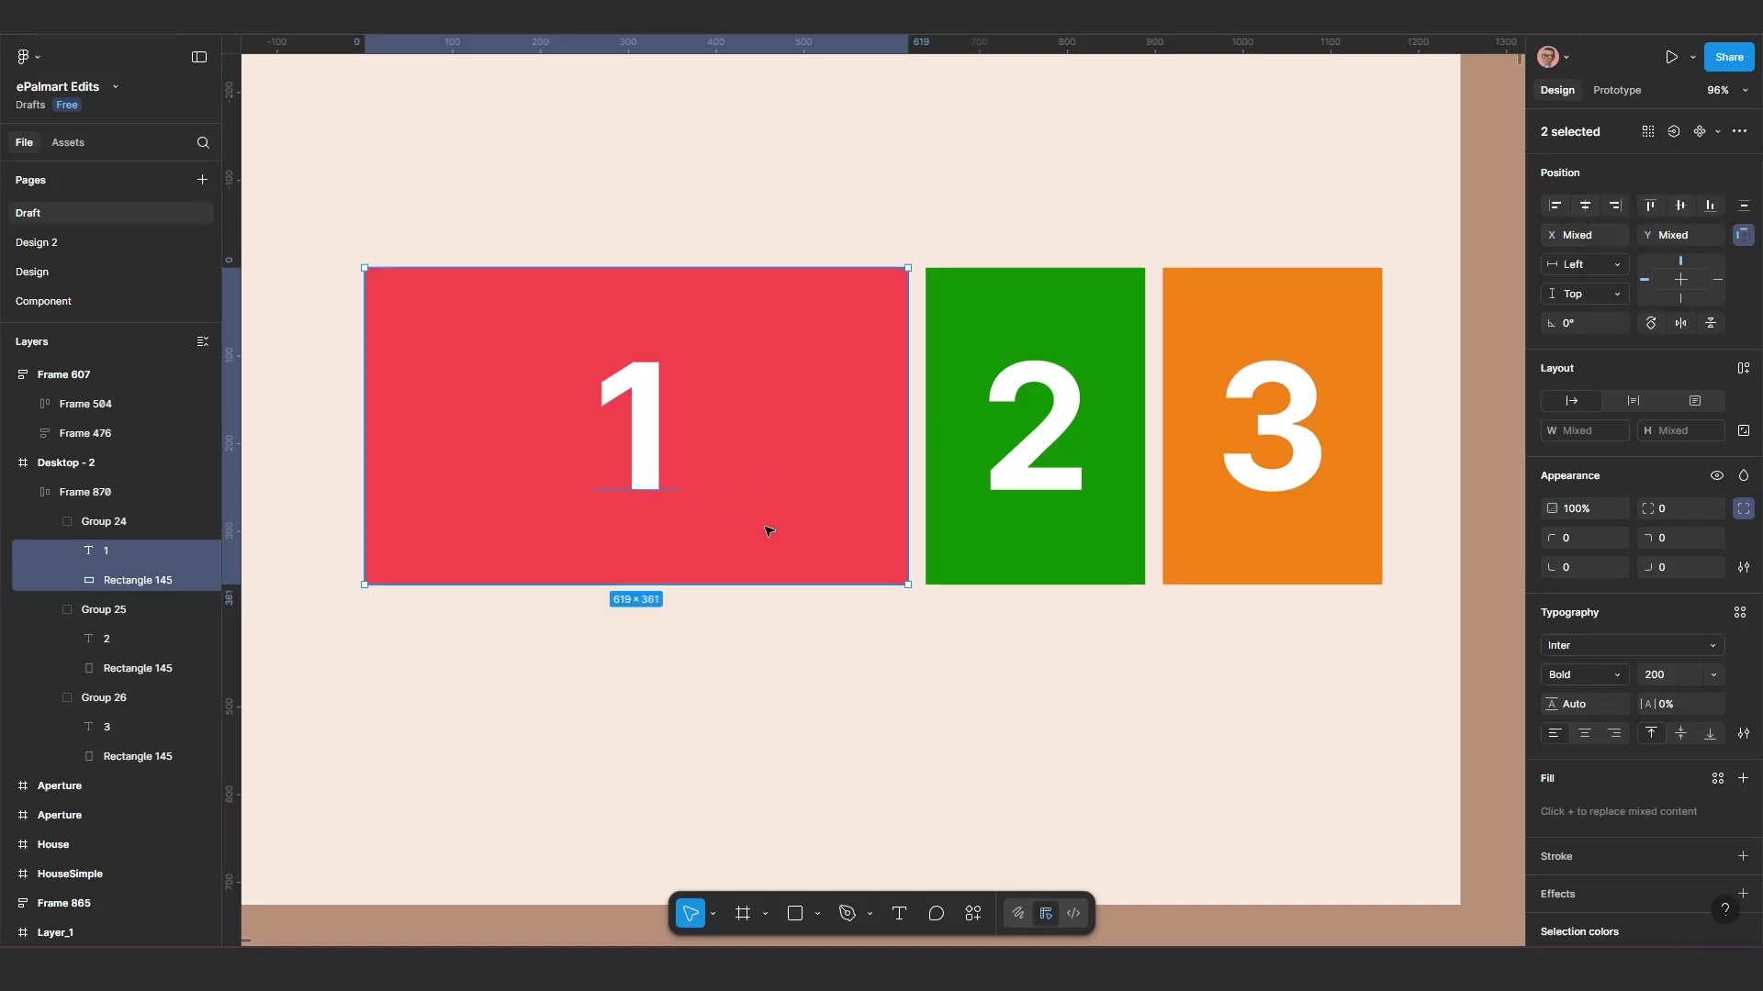
click(774, 663)
Step: Move the card row within Desktop - 2 to about X 132, Y 272
scroll(666, 459, up, 2)
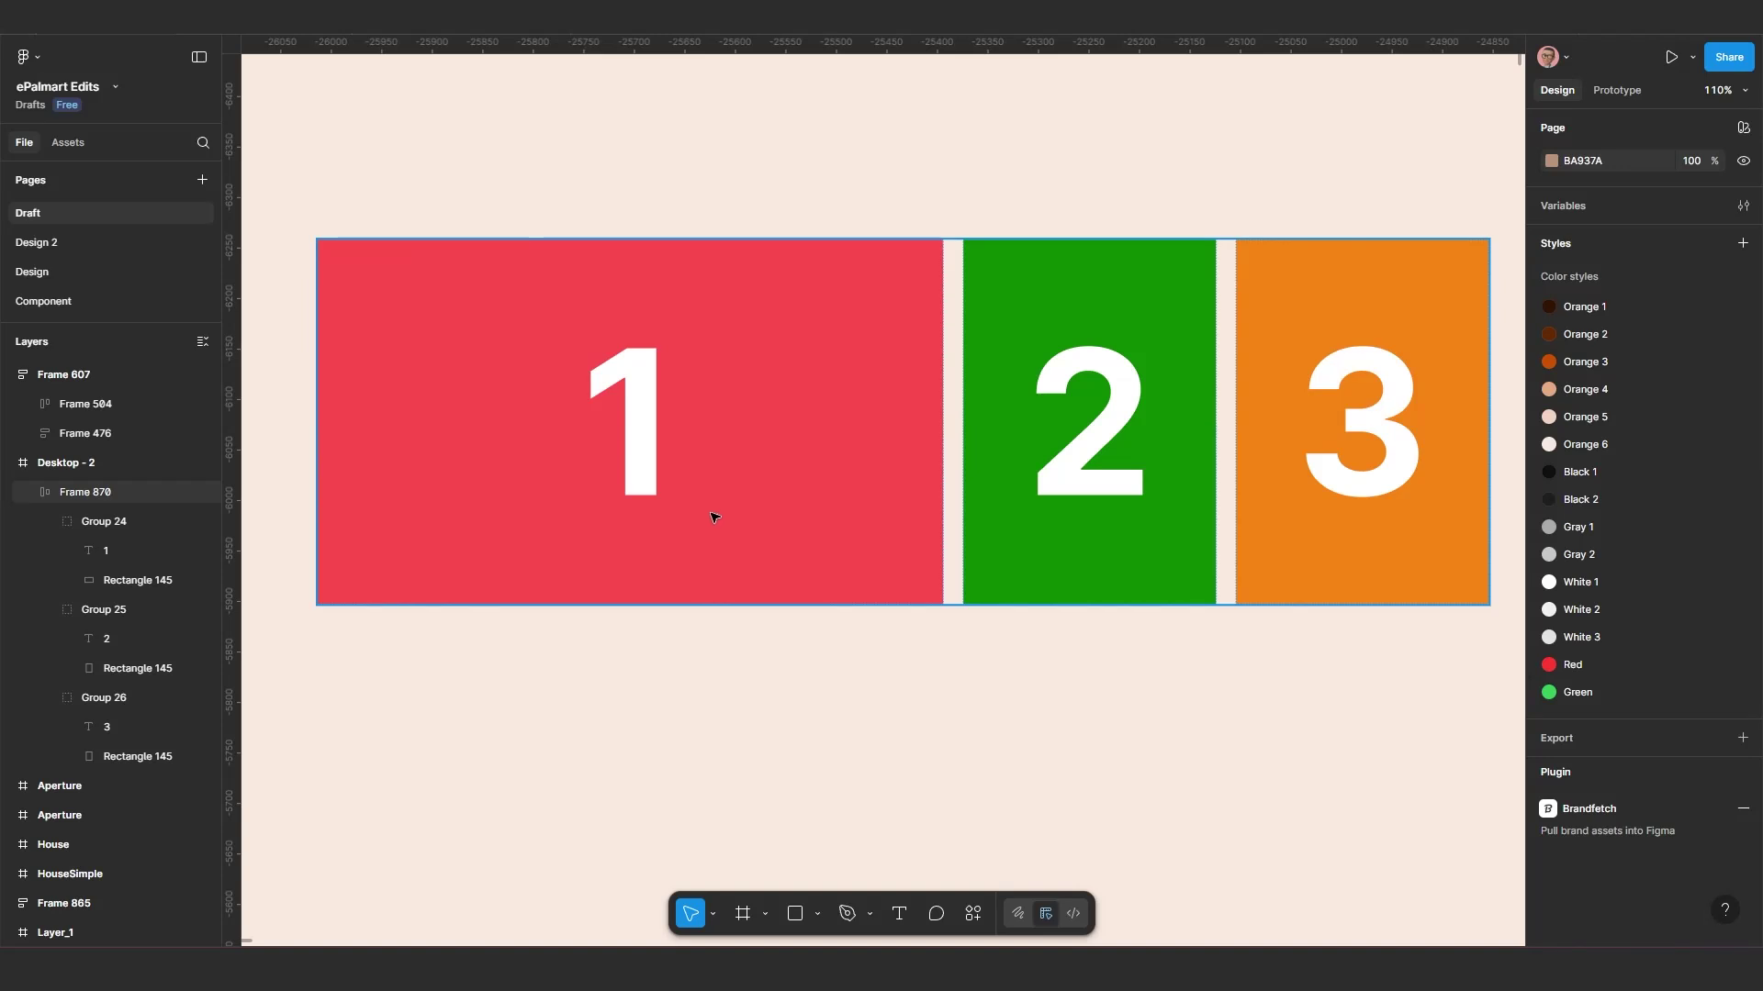
scroll(714, 517, down, 4)
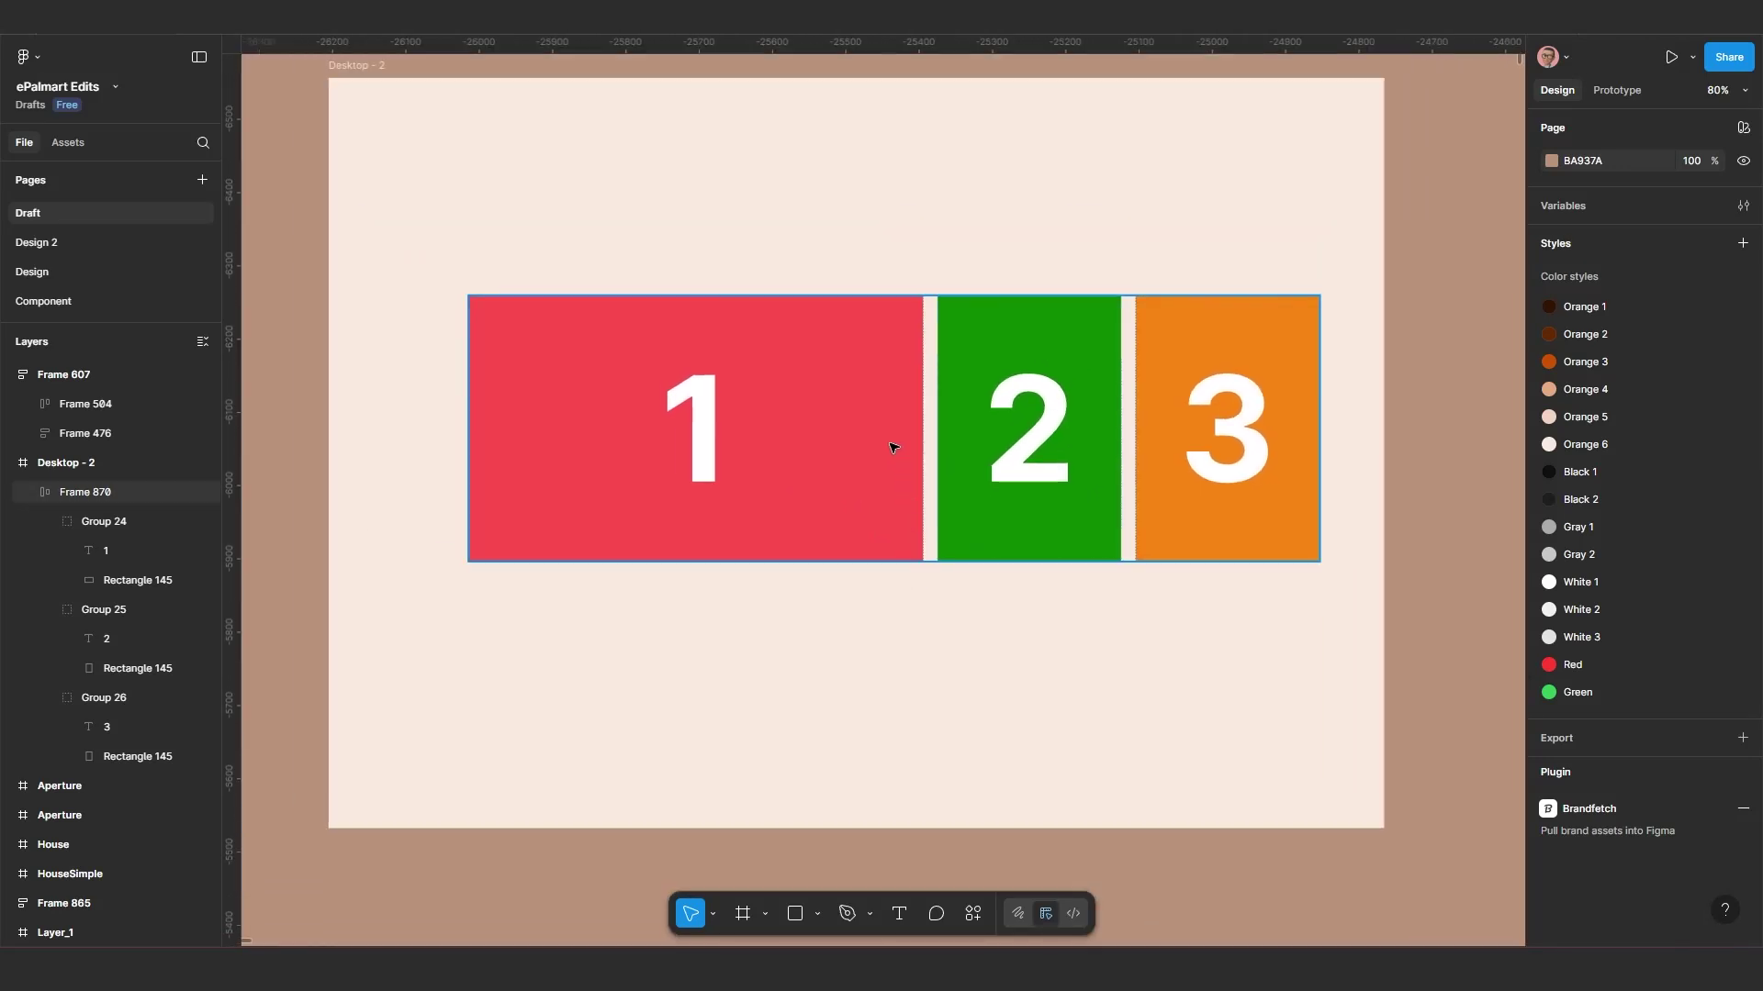
click(893, 447)
drag(905, 449, 860, 433)
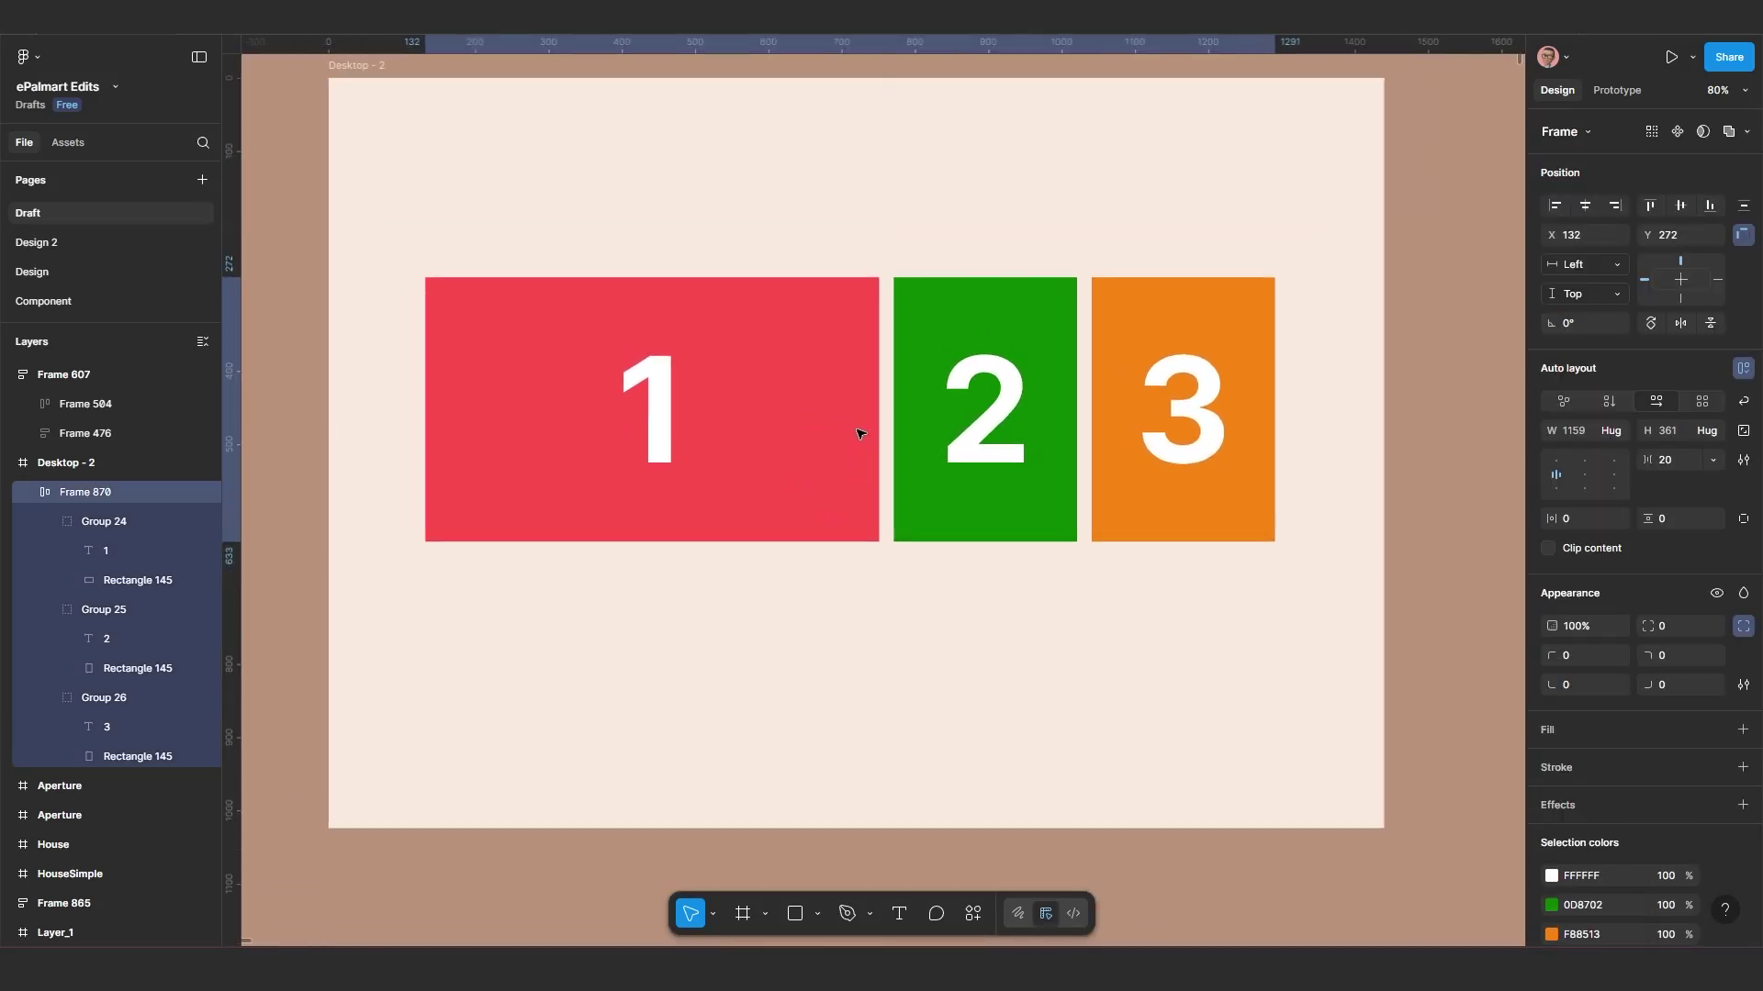
scroll(901, 492, up, 1)
scroll(901, 461, down, 3)
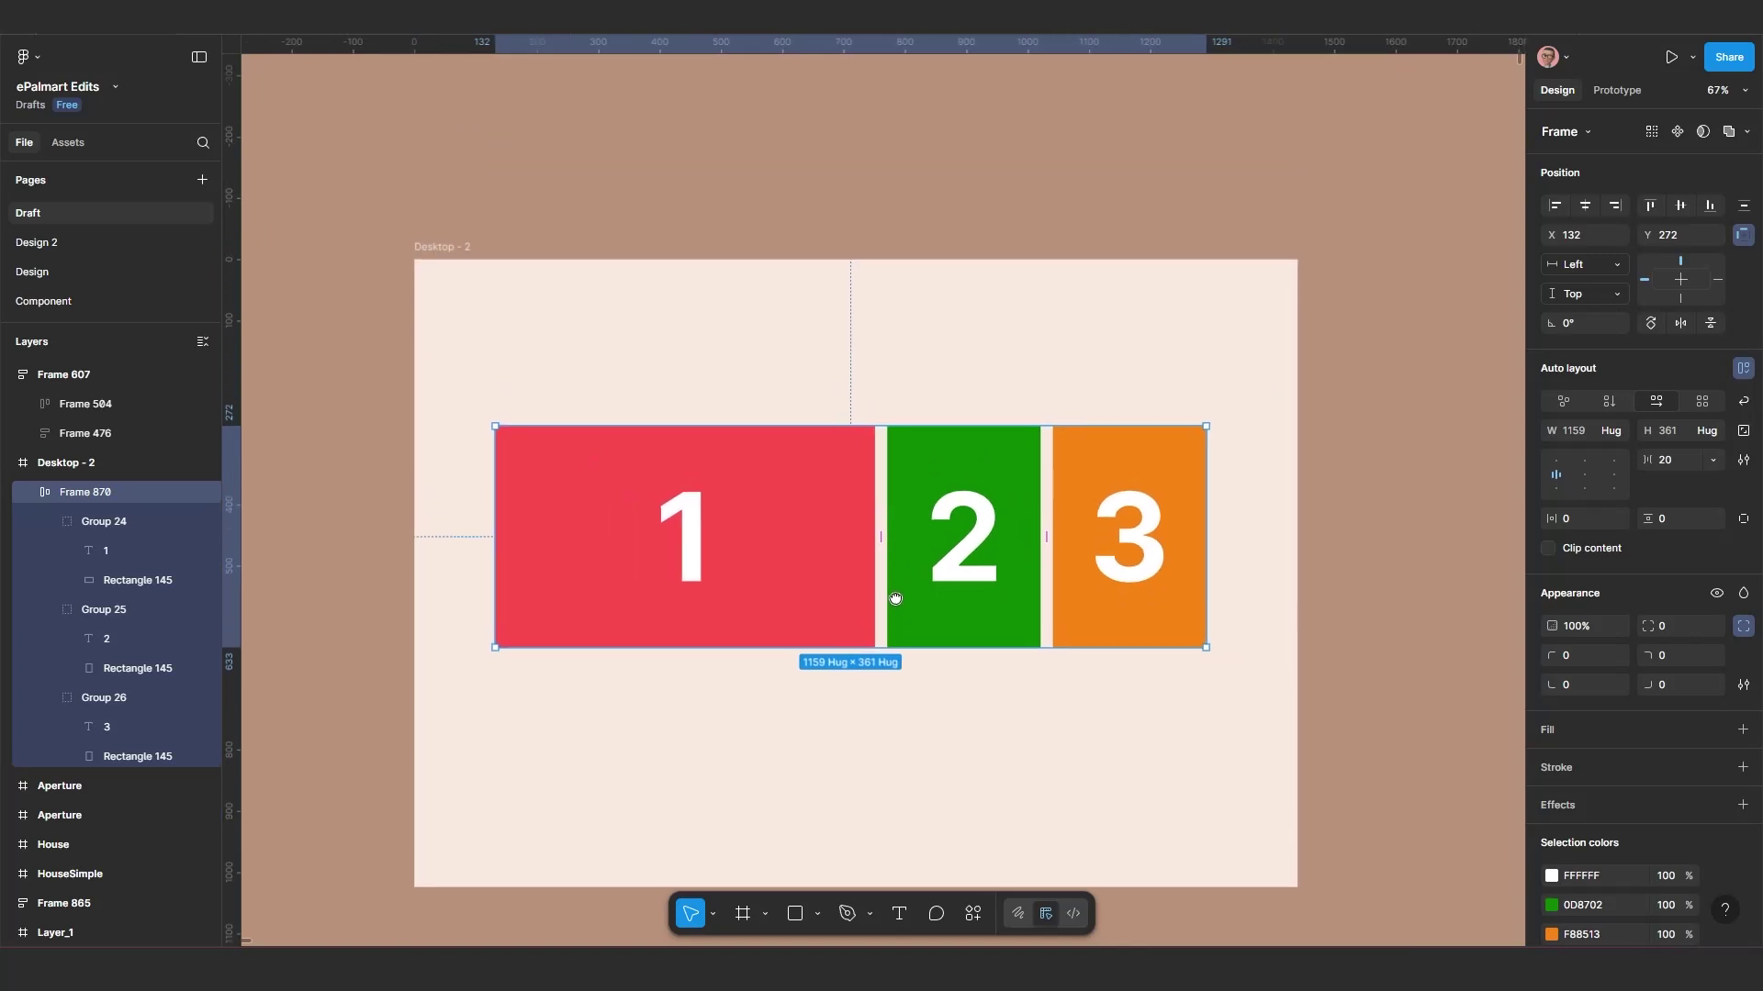
Step: Place a copy of the card row on the empty canvas above the Desktop - 2 frame
scroll(896, 599, down, 4)
drag(832, 597, 835, 347)
scroll(836, 349, up, 4)
drag(833, 486, 834, 359)
scroll(835, 406, down, 2)
drag(796, 439, 789, 466)
scroll(795, 452, up, 2)
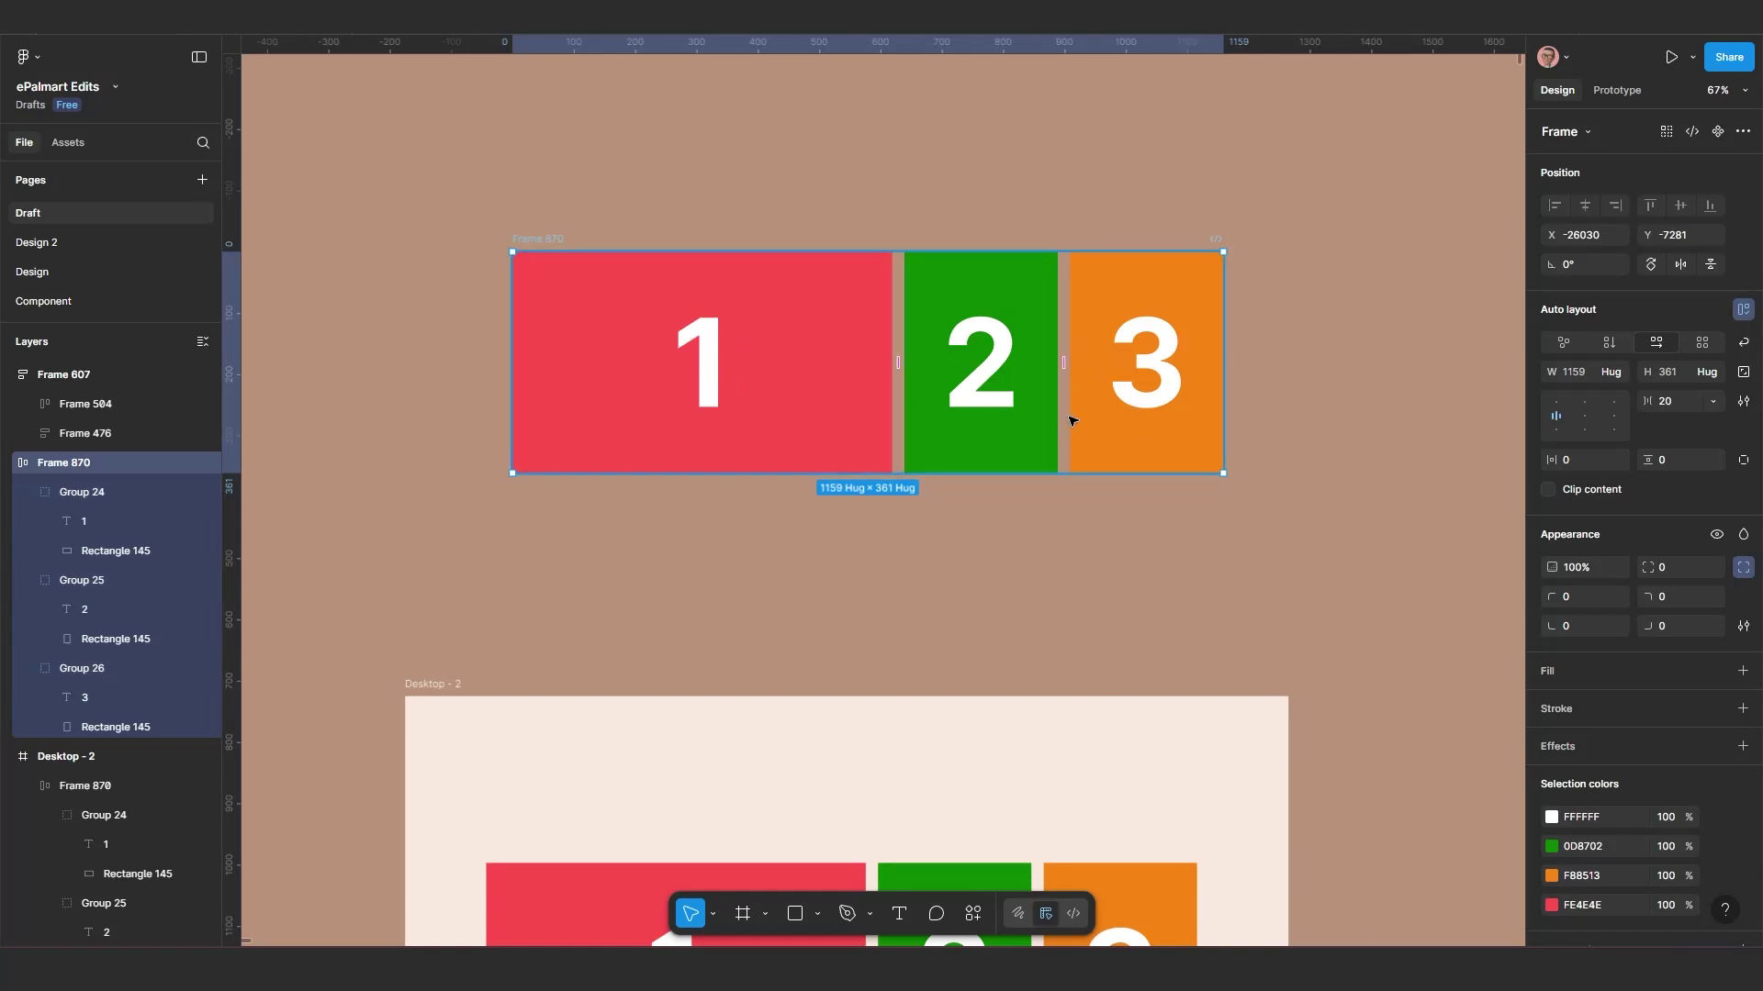
scroll(918, 427, down, 2)
scroll(838, 442, up, 2)
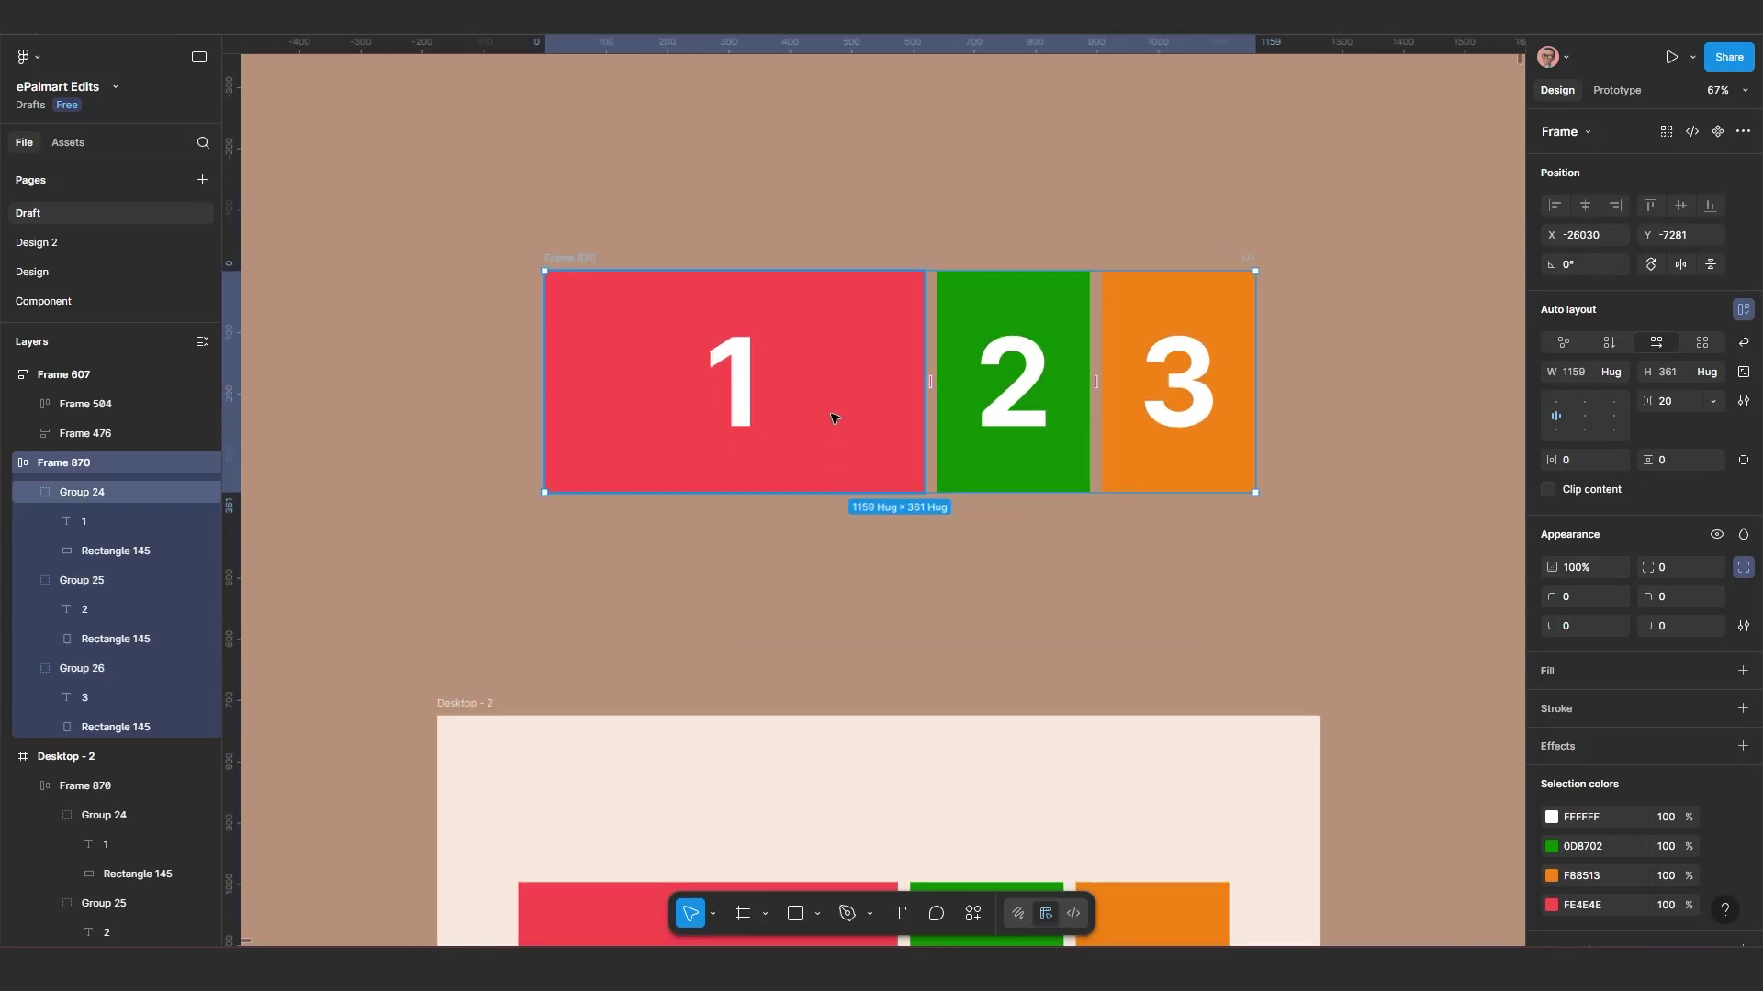
Step: Add a text label reading 619 below the copied card row and shift it slightly to the right
scroll(835, 418, down, 2)
click(831, 346)
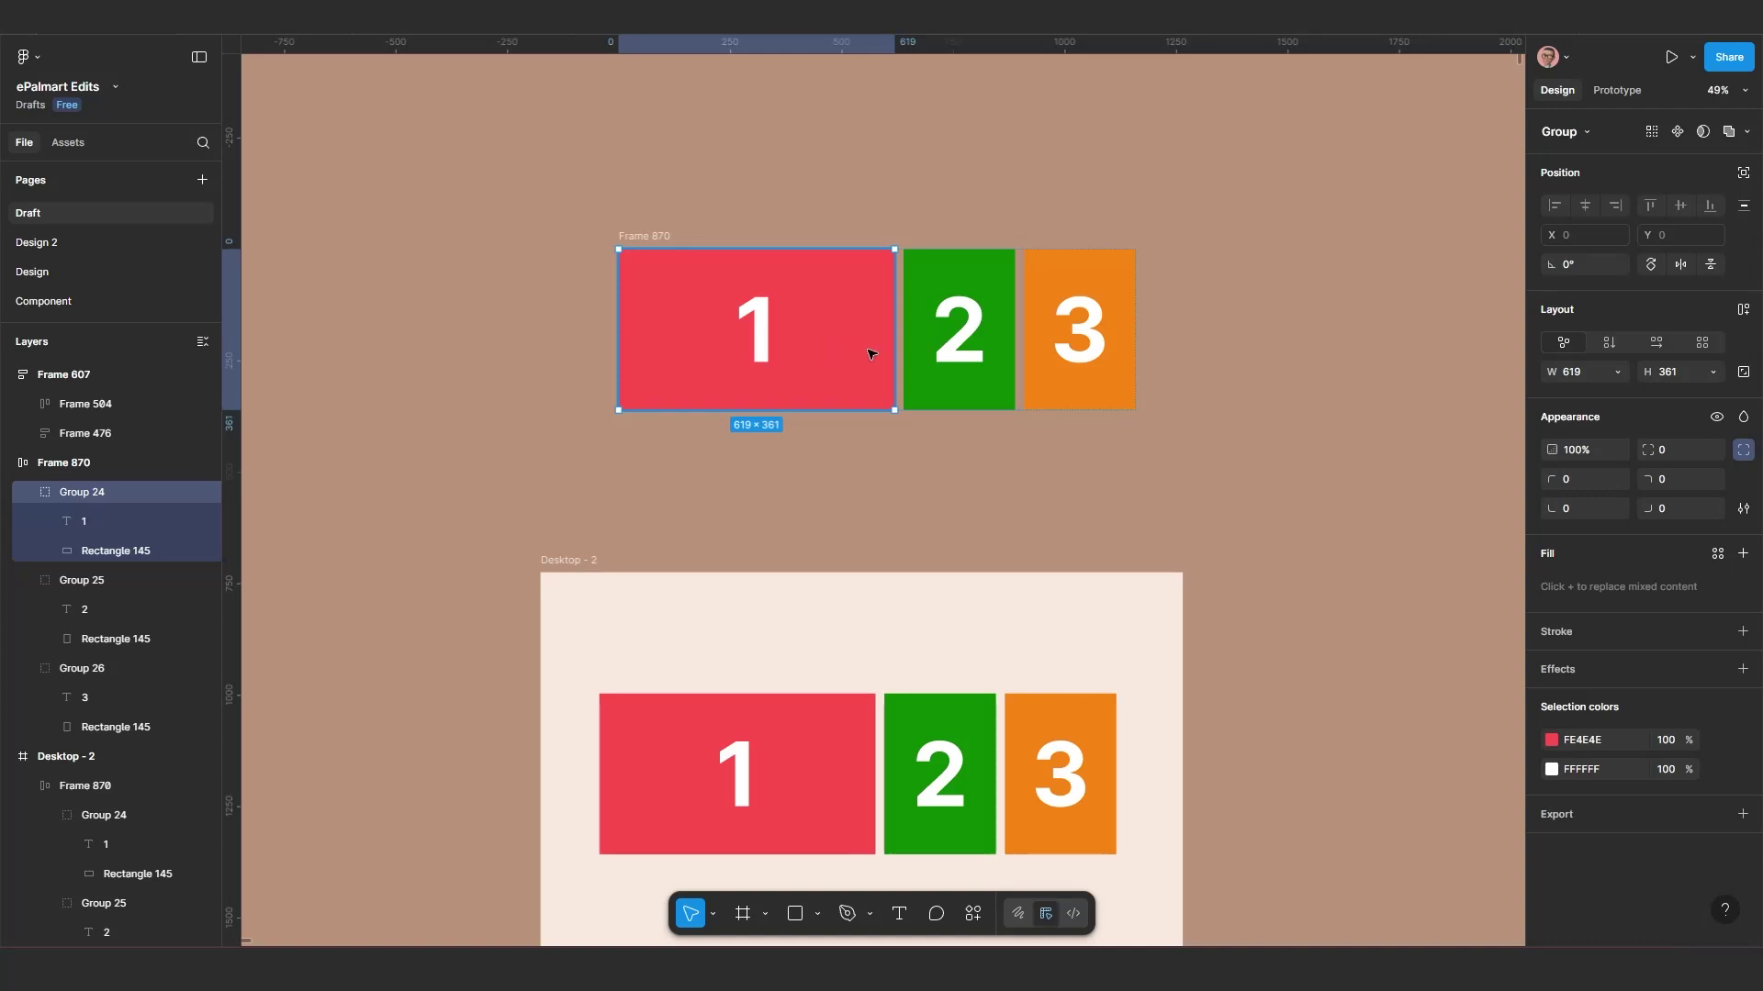
scroll(784, 365, up, 1)
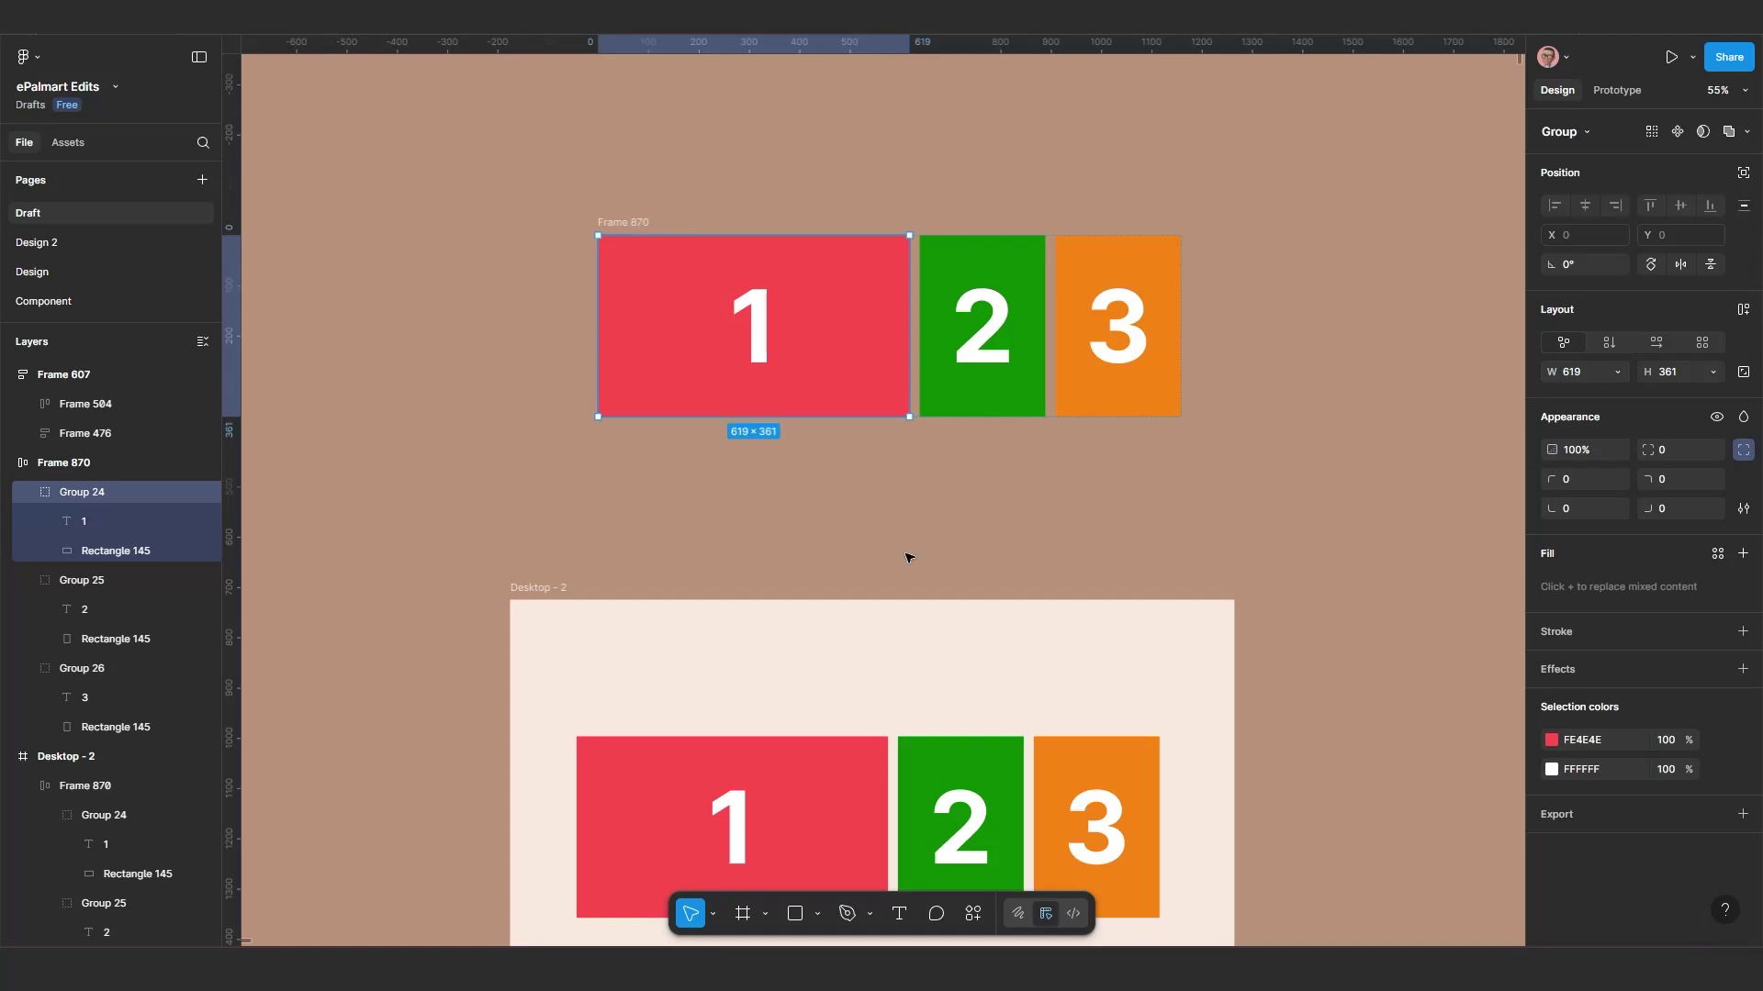
key(t)
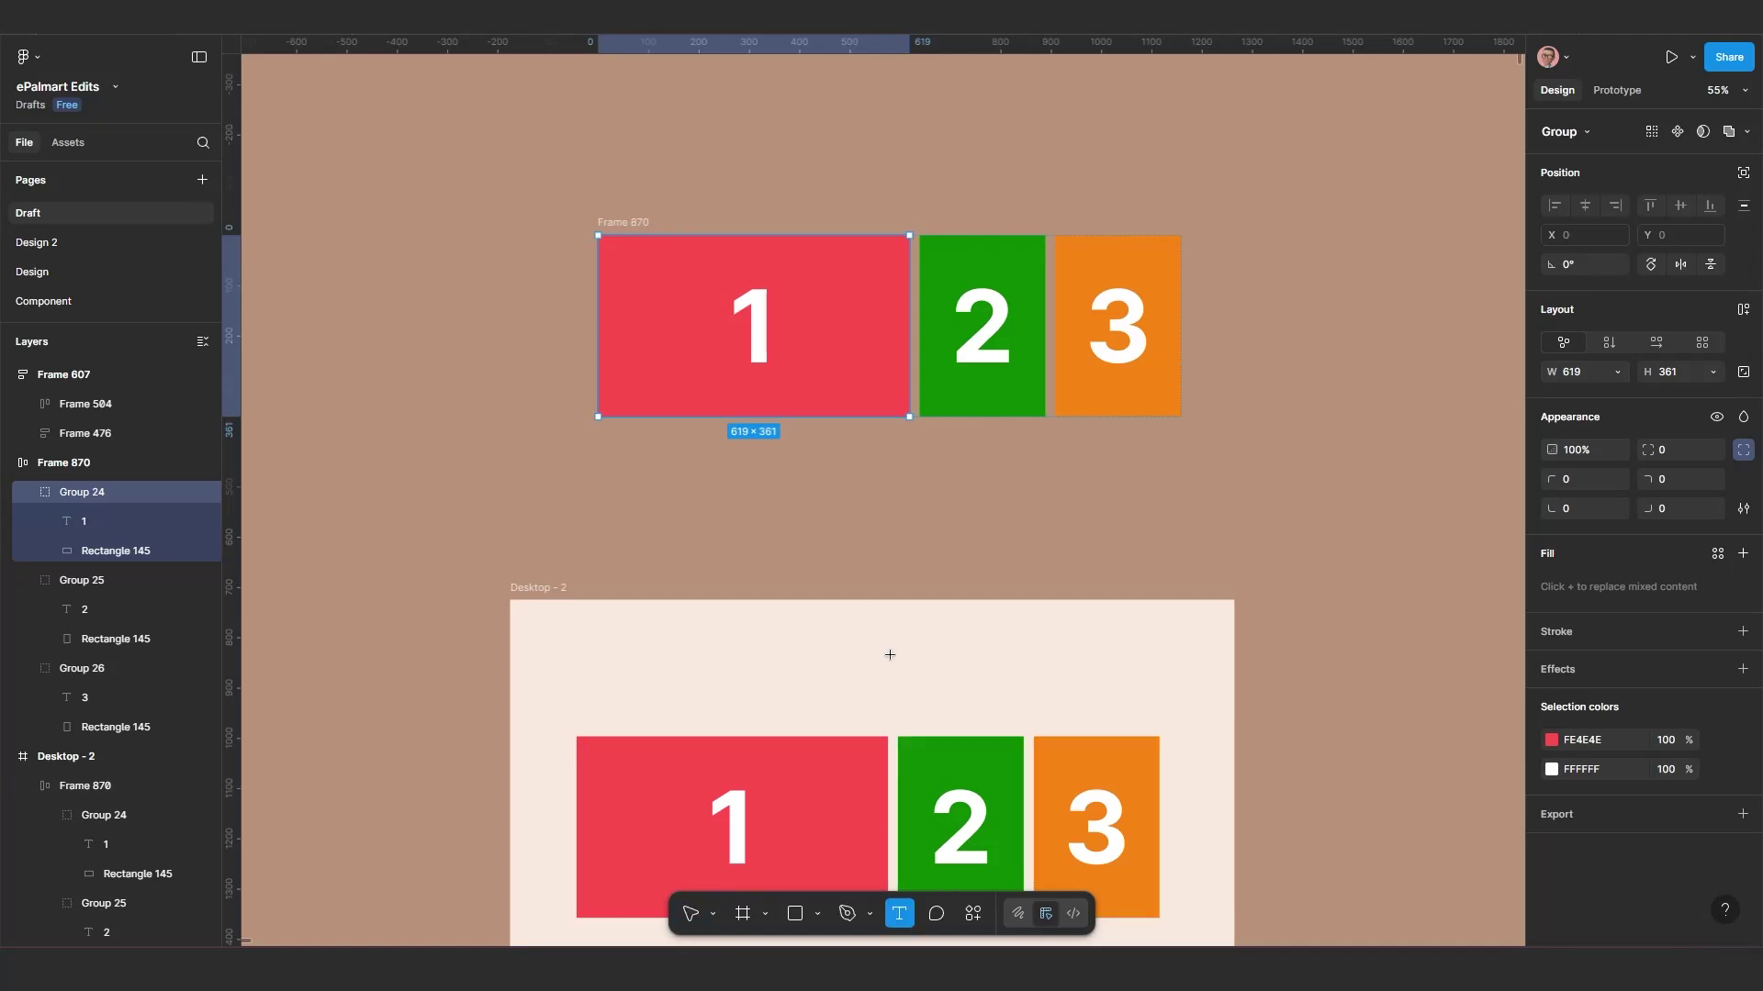
click(926, 555)
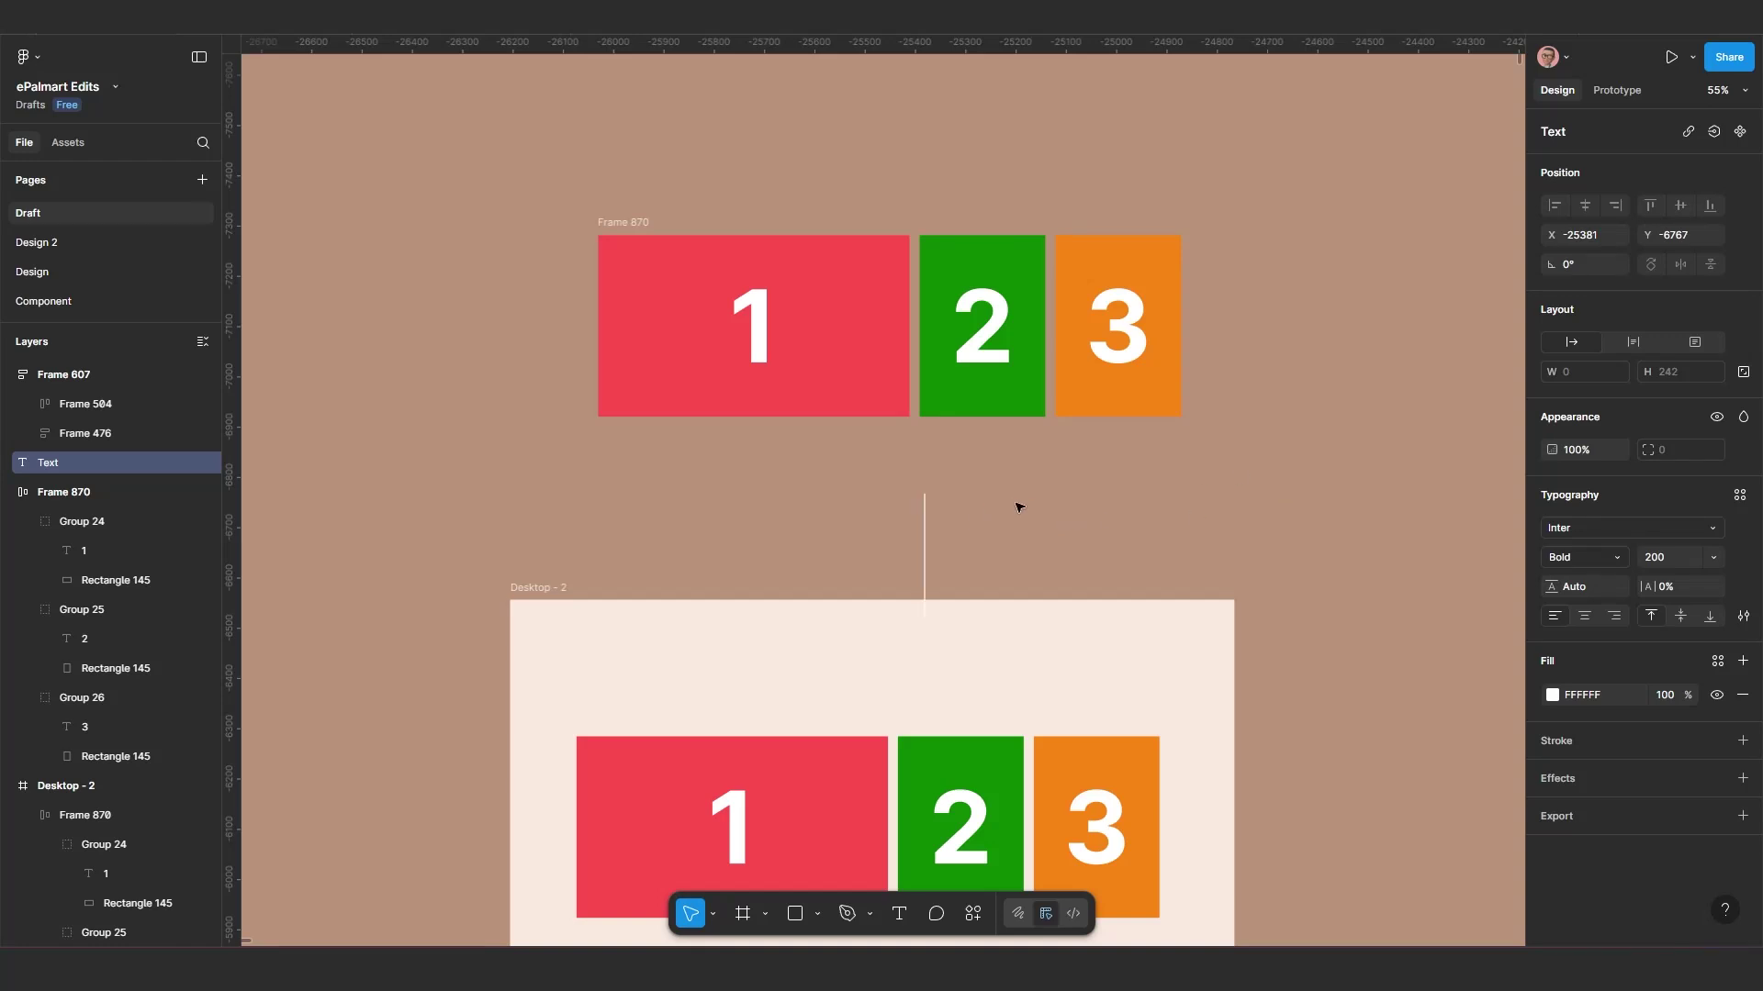
text(619)
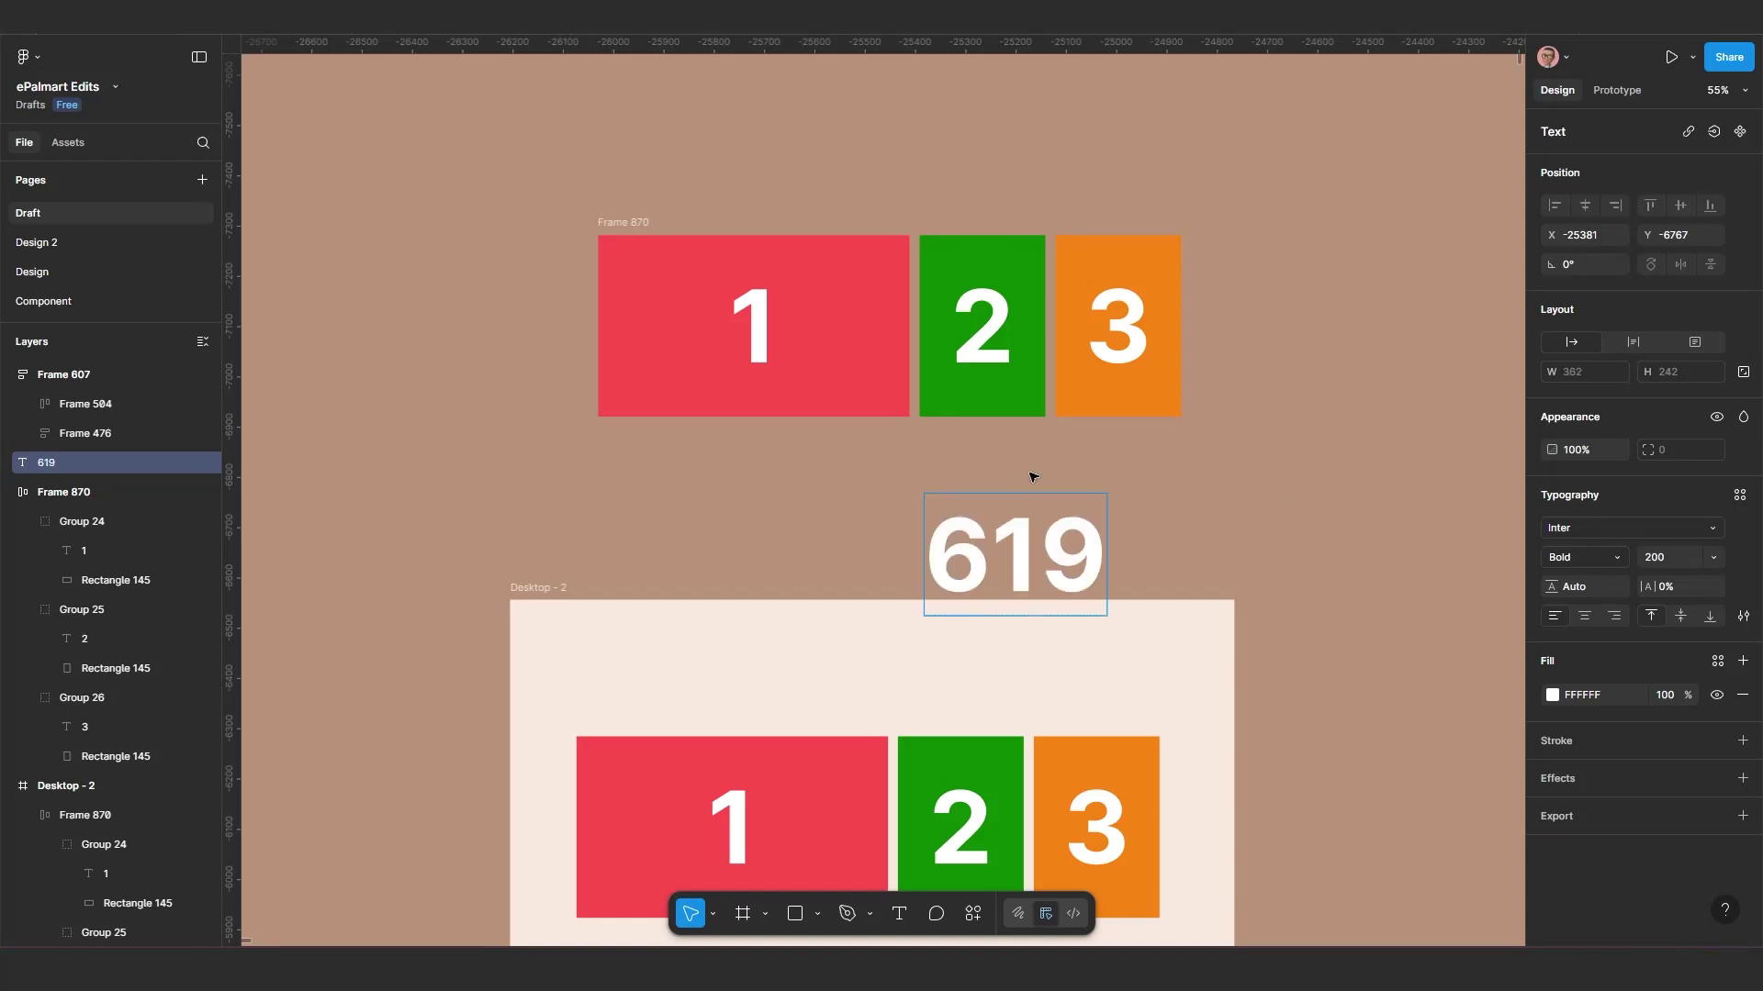
key(Escape)
drag(1102, 496, 1166, 482)
Step: Duplicate the 619 label to its right and change the copy's text to 250, the width of card 2
click(823, 342)
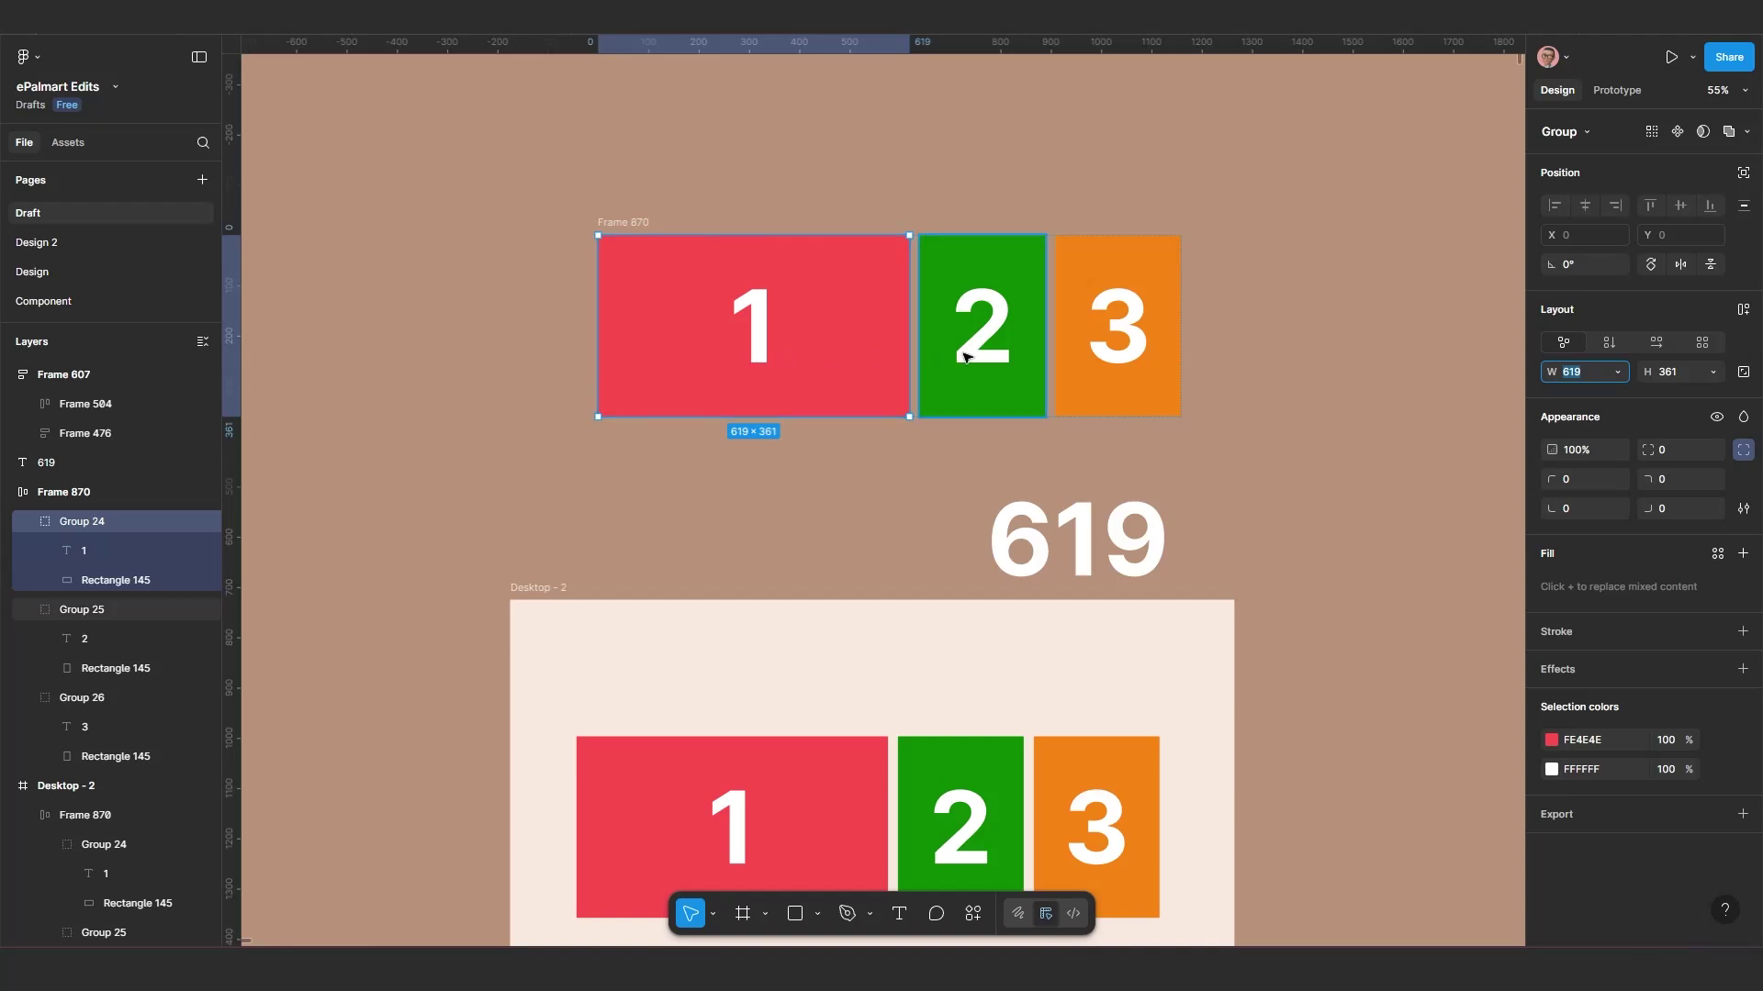
click(1034, 365)
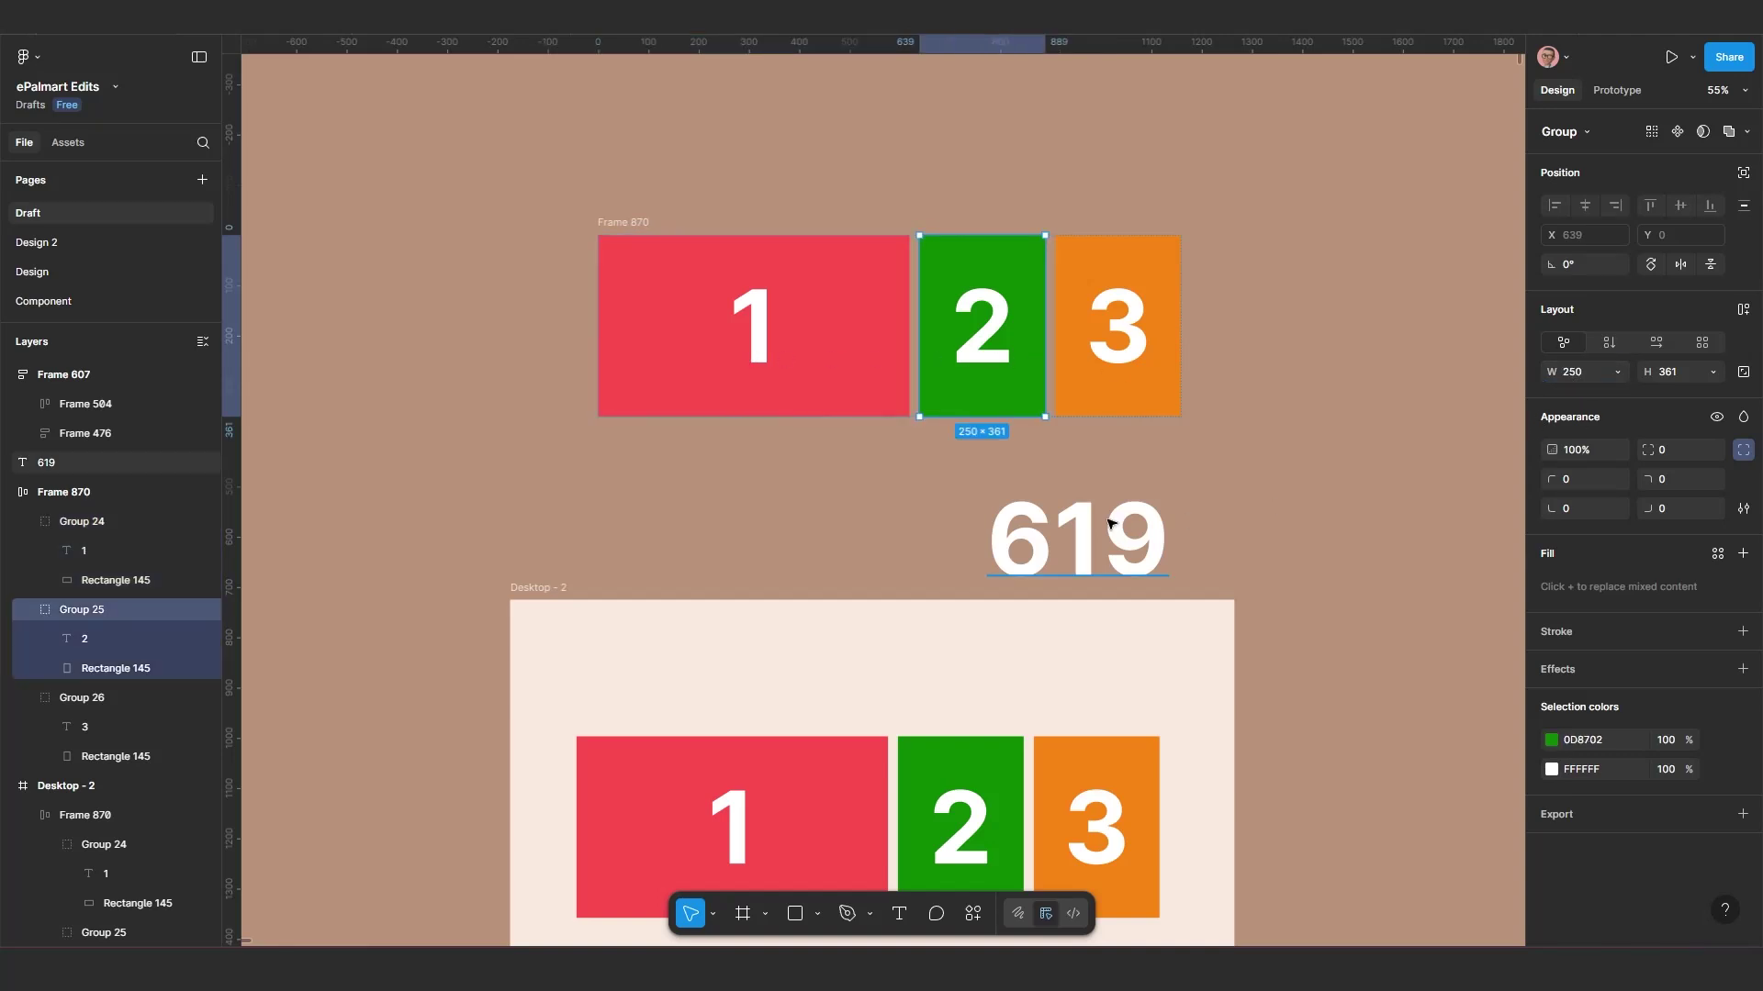
drag(1082, 552, 1317, 536)
click(991, 361)
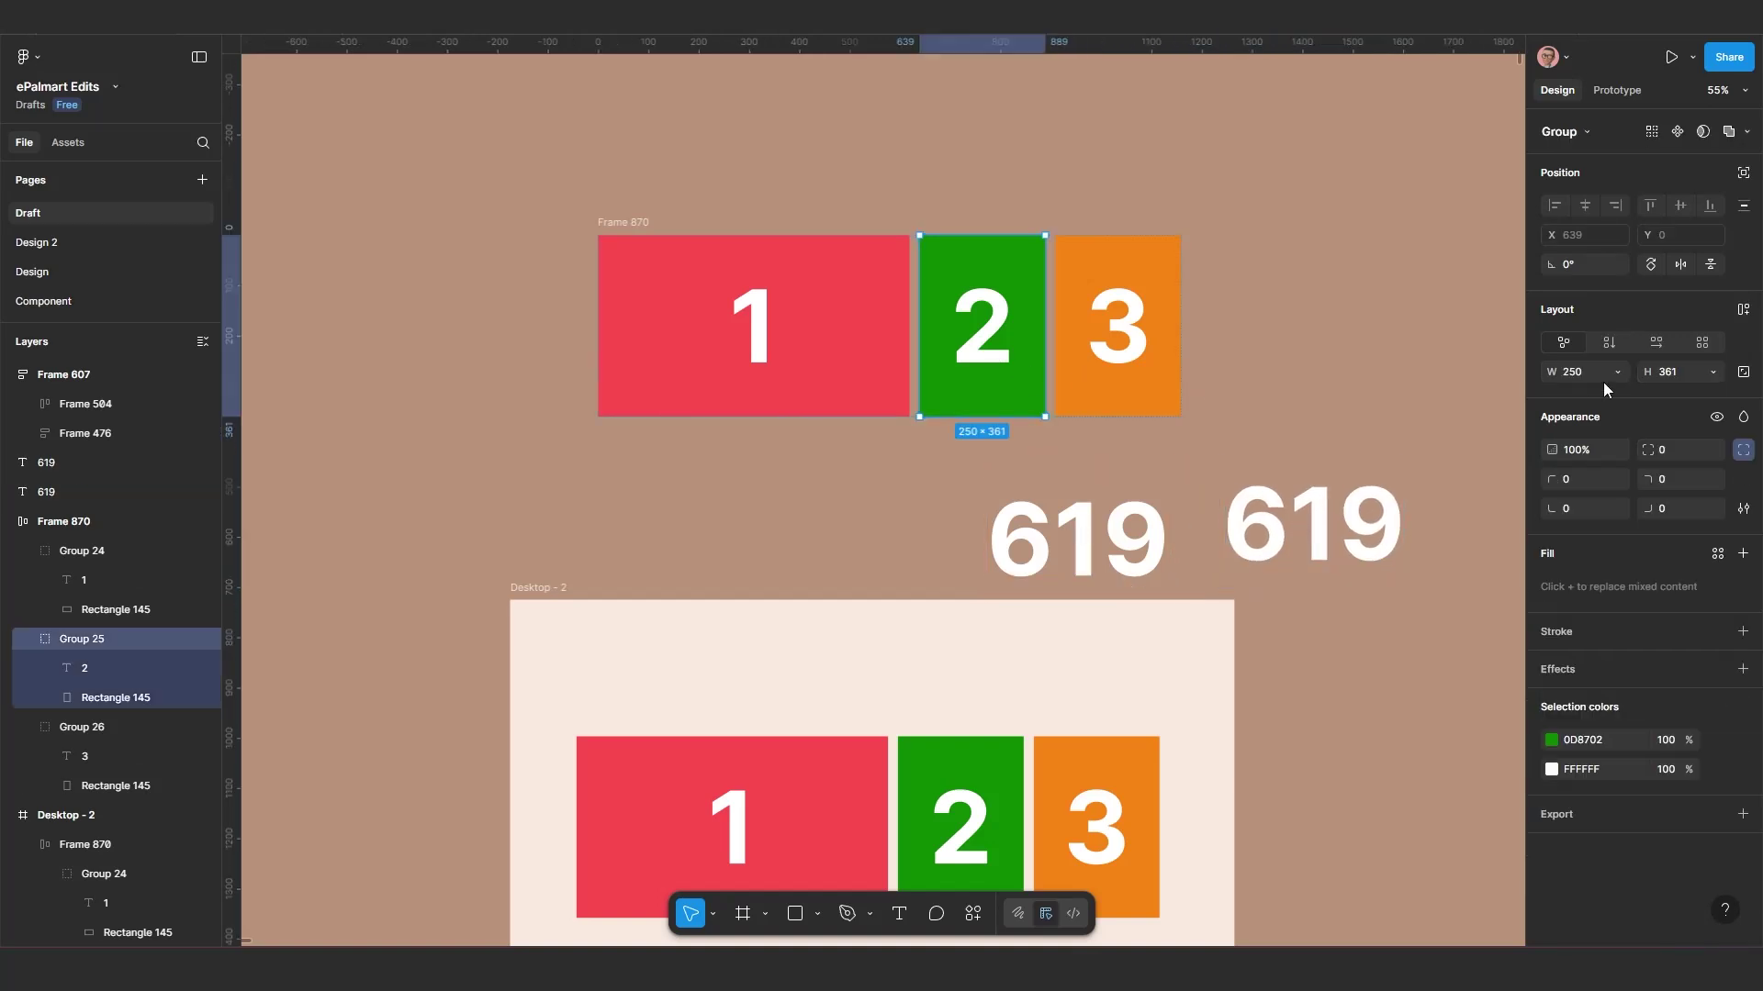
click(1296, 531)
double_click(1295, 529)
text(250)
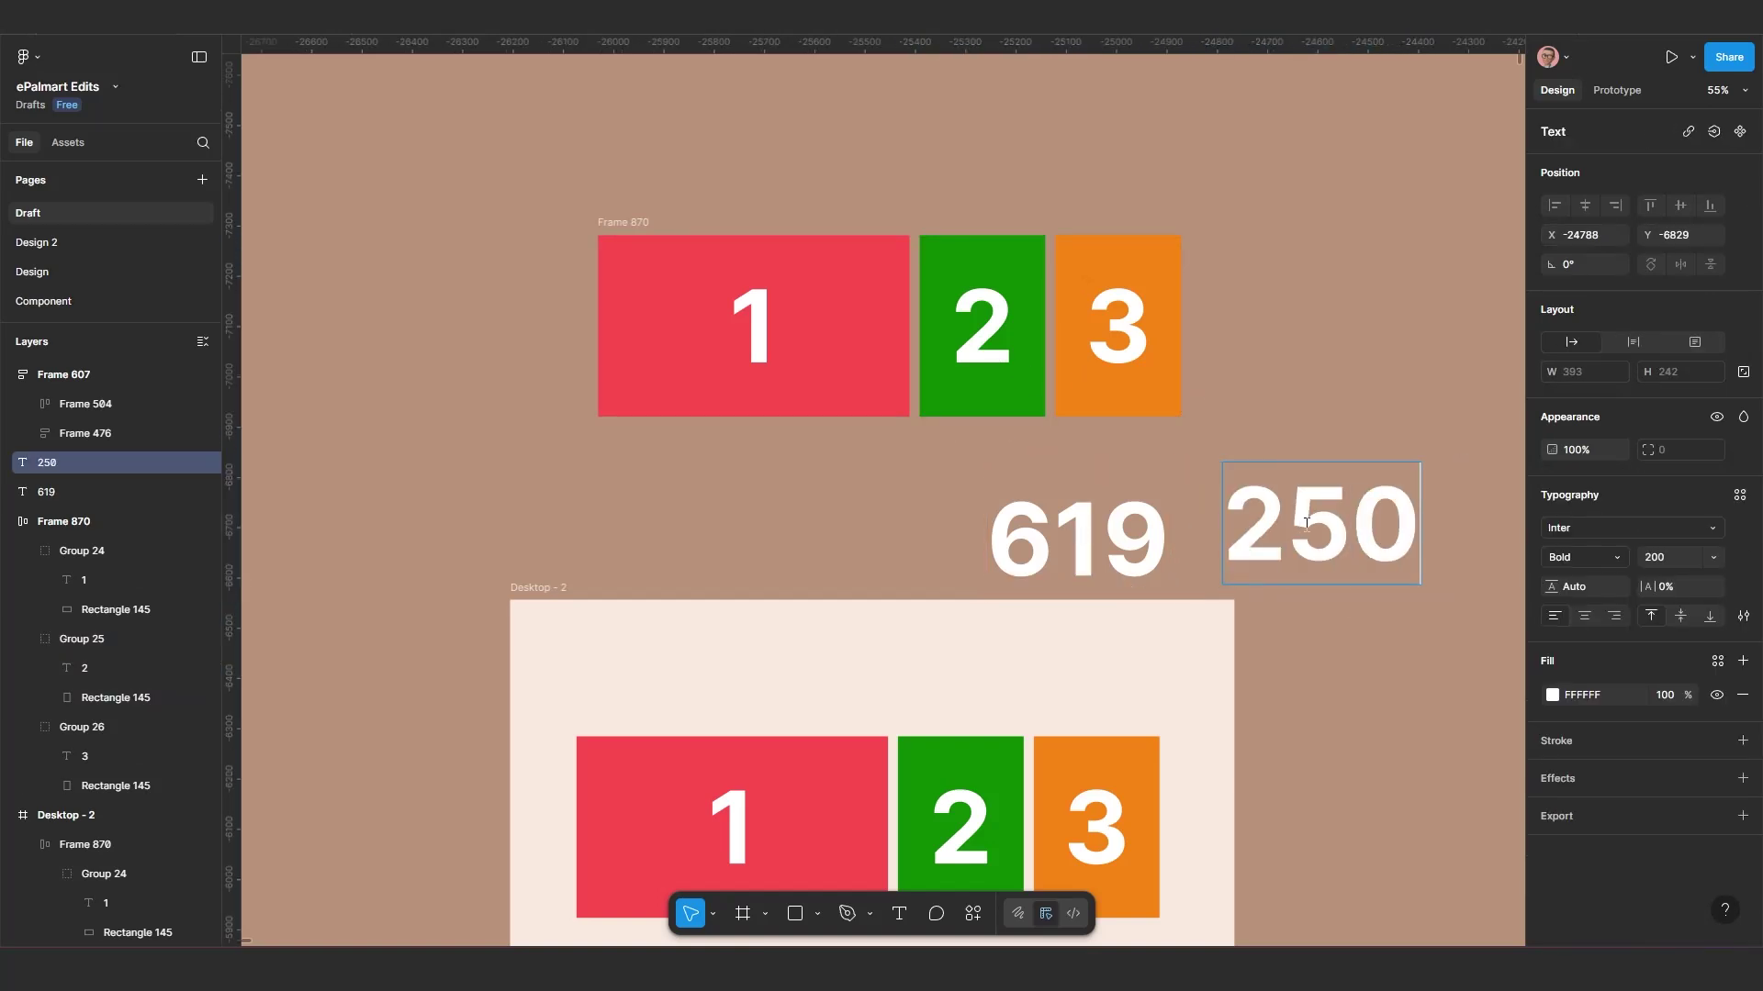
key(Escape)
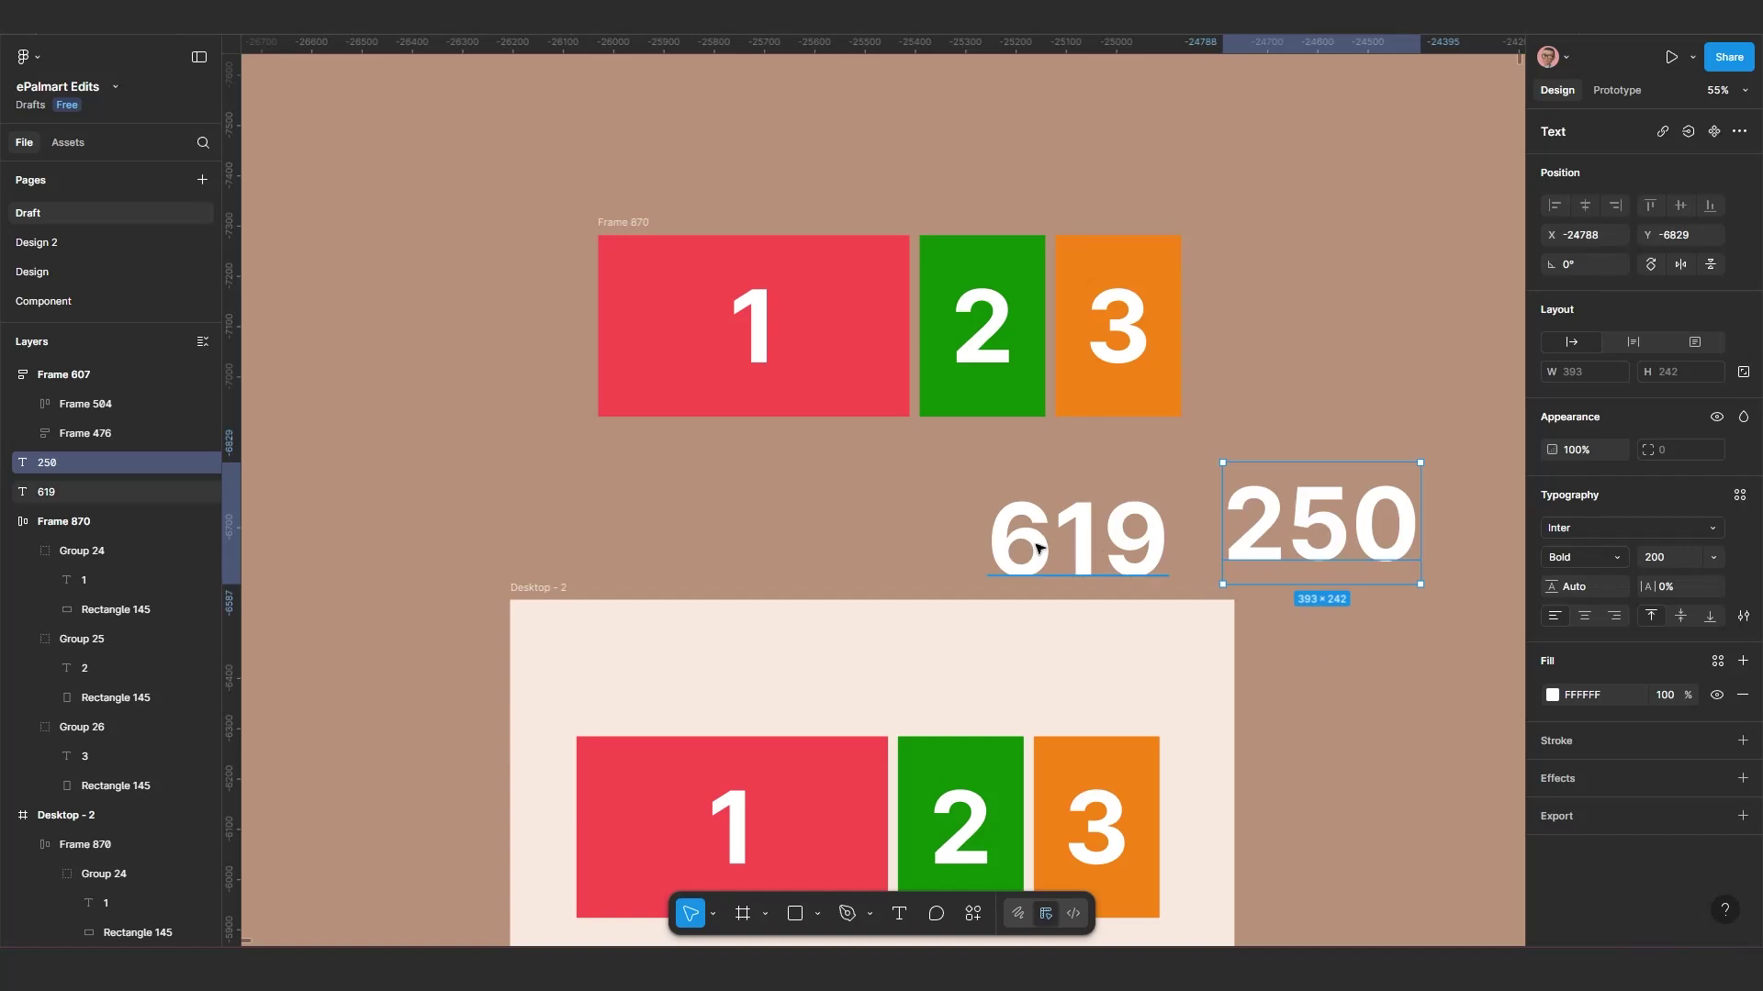
Step: Move the copied card row up and left to about X -26064, Y -7365
scroll(969, 493, left, 1)
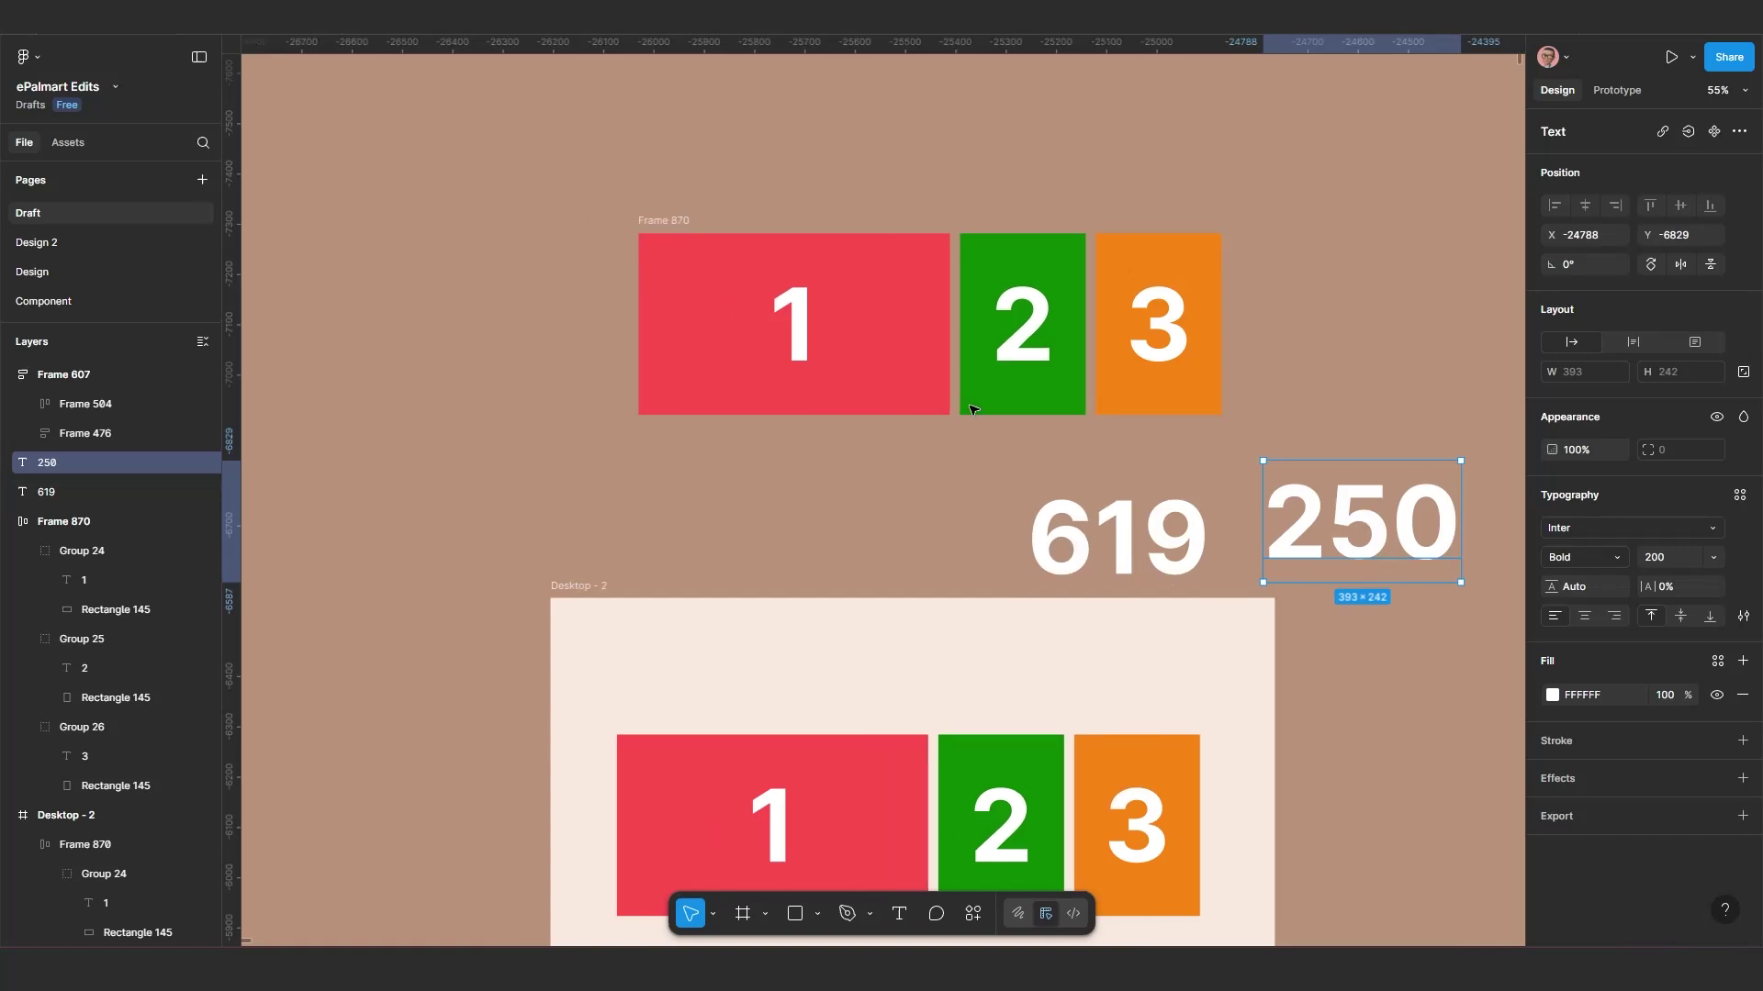
click(678, 218)
drag(666, 192, 661, 177)
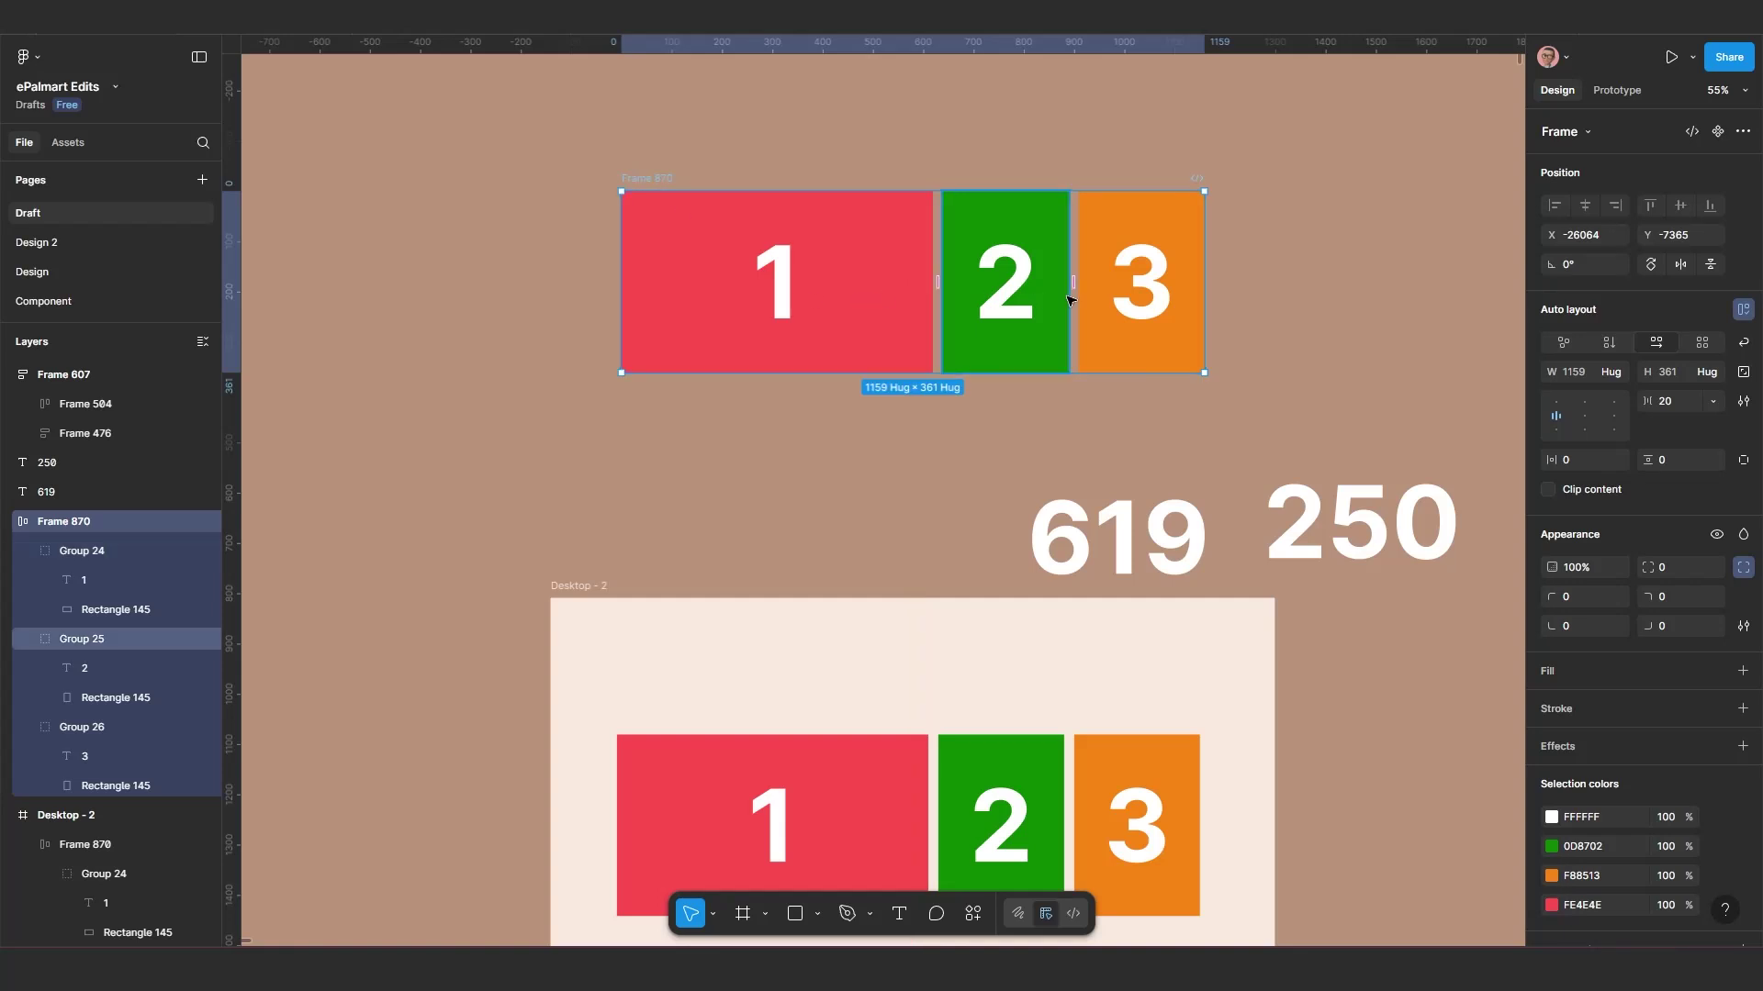
Step: Duplicate each of the number 1, 2 and 3 cards once within the copied row
double_click(850, 317)
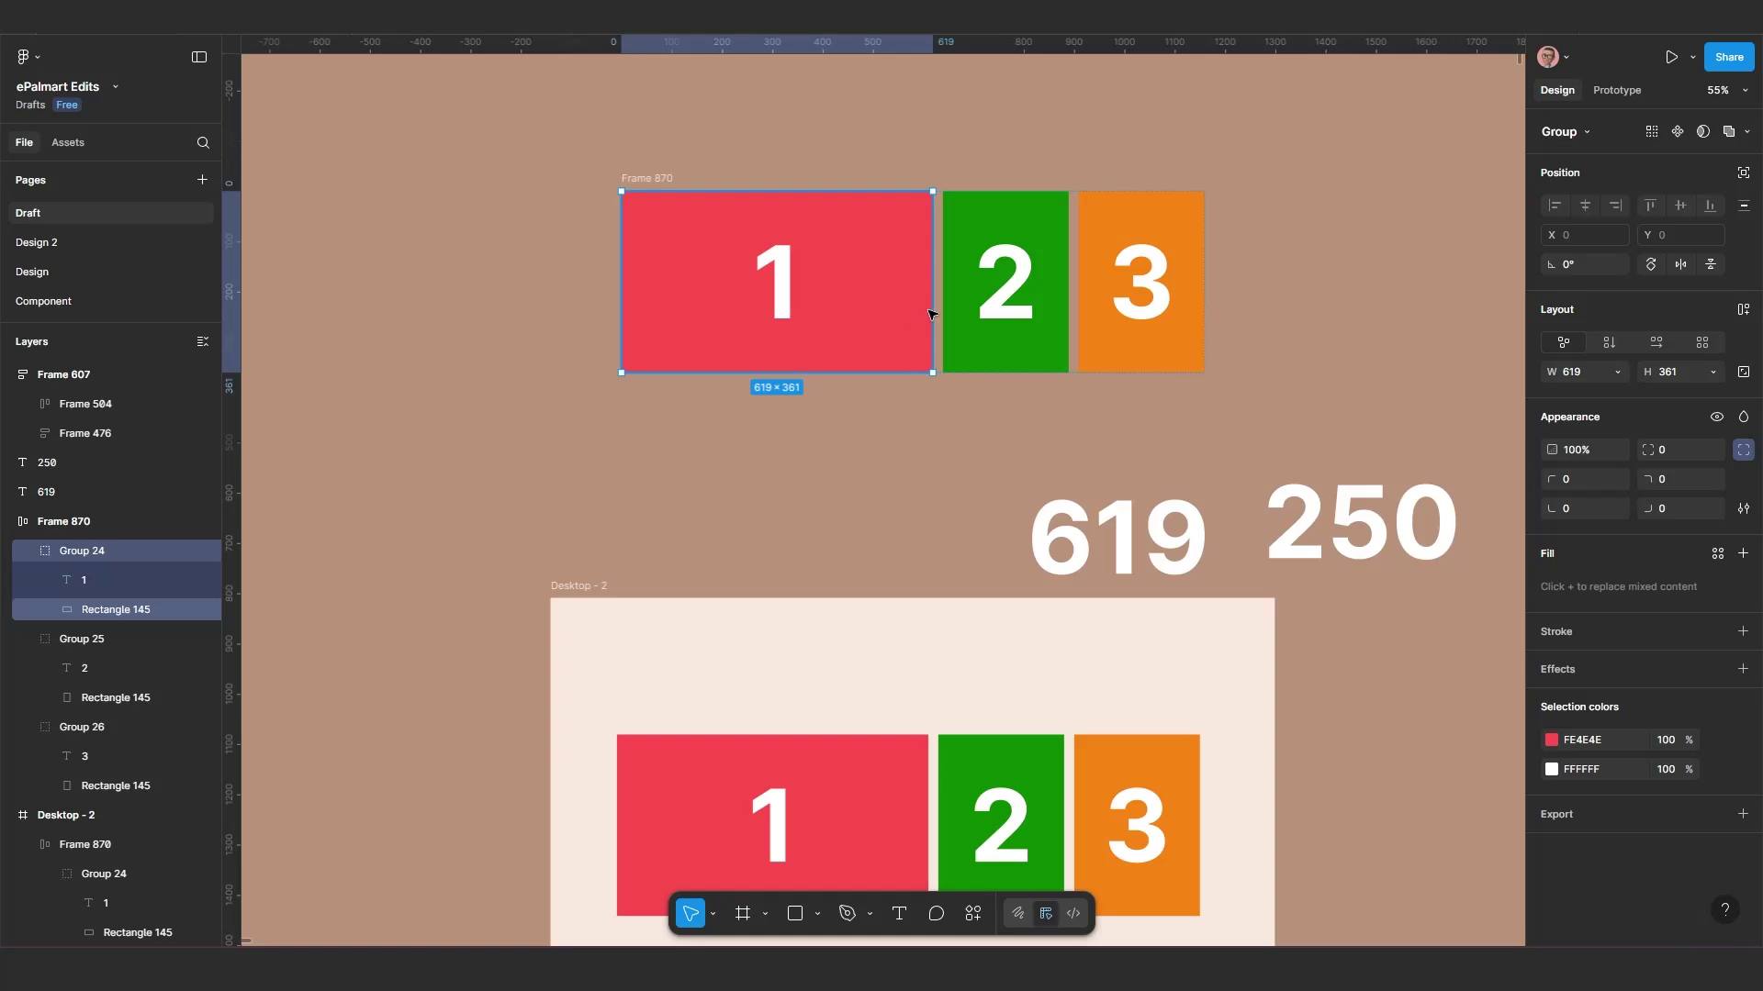
key(ctrl+d)
click(1362, 296)
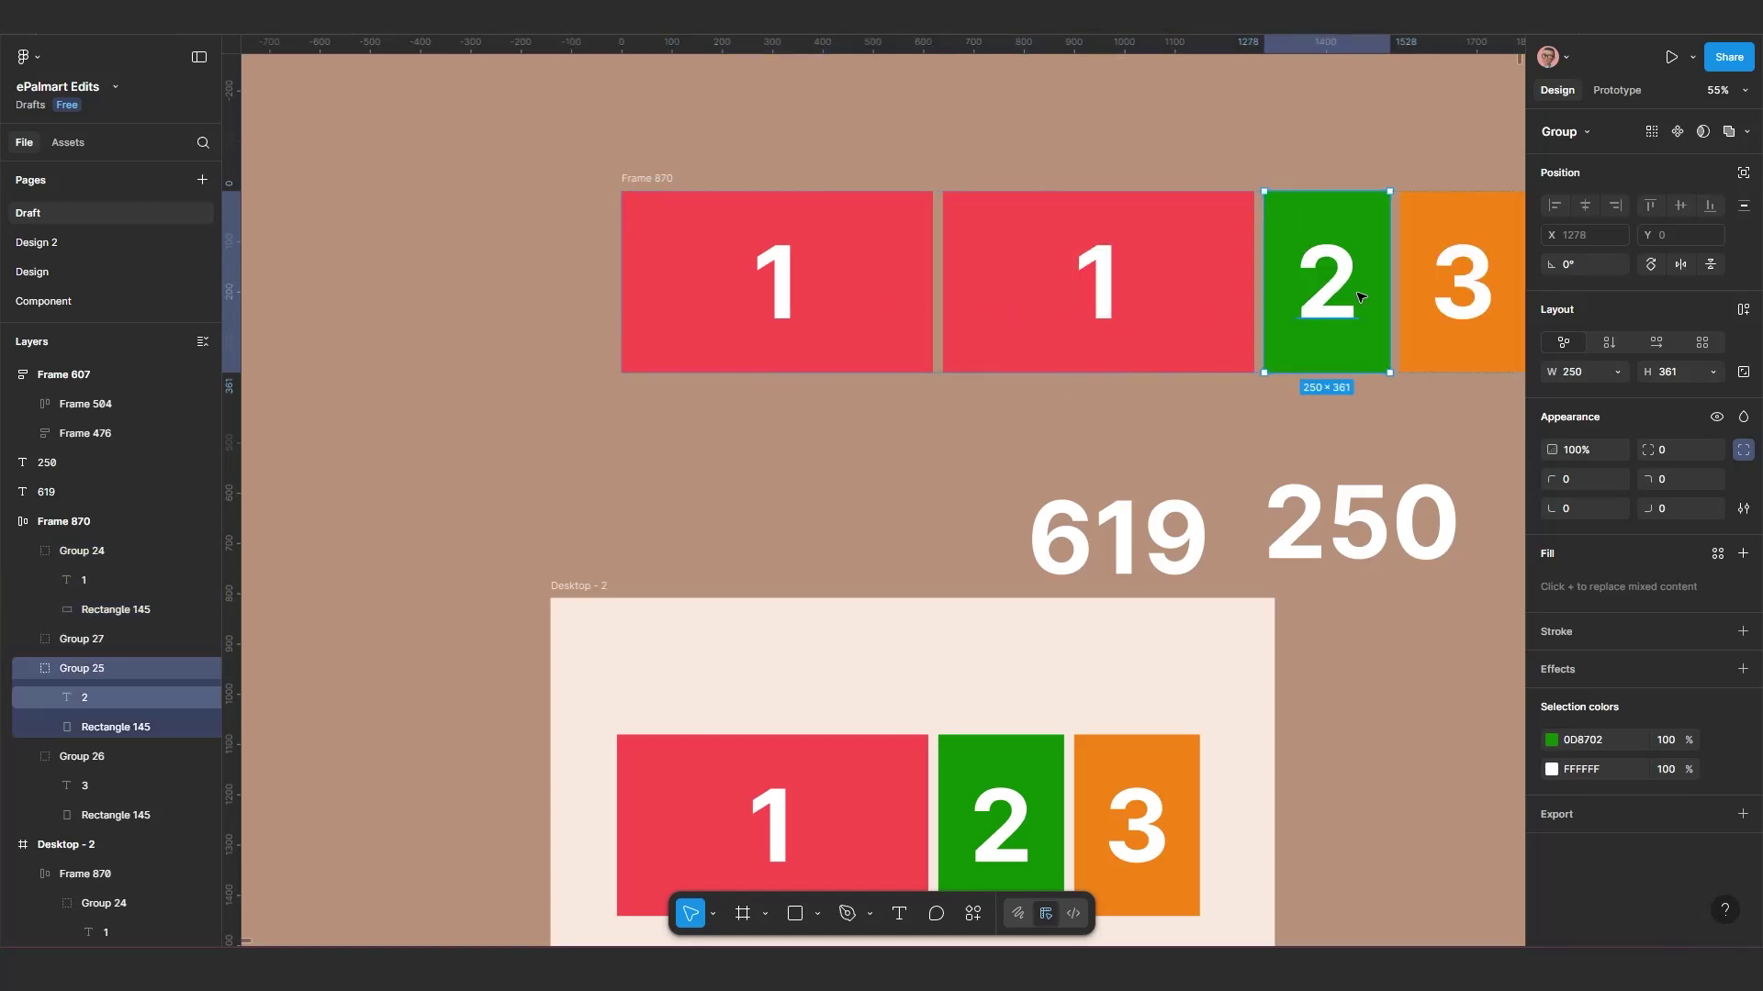
key(ctrl+d)
scroll(1338, 303, right, 3)
click(1315, 313)
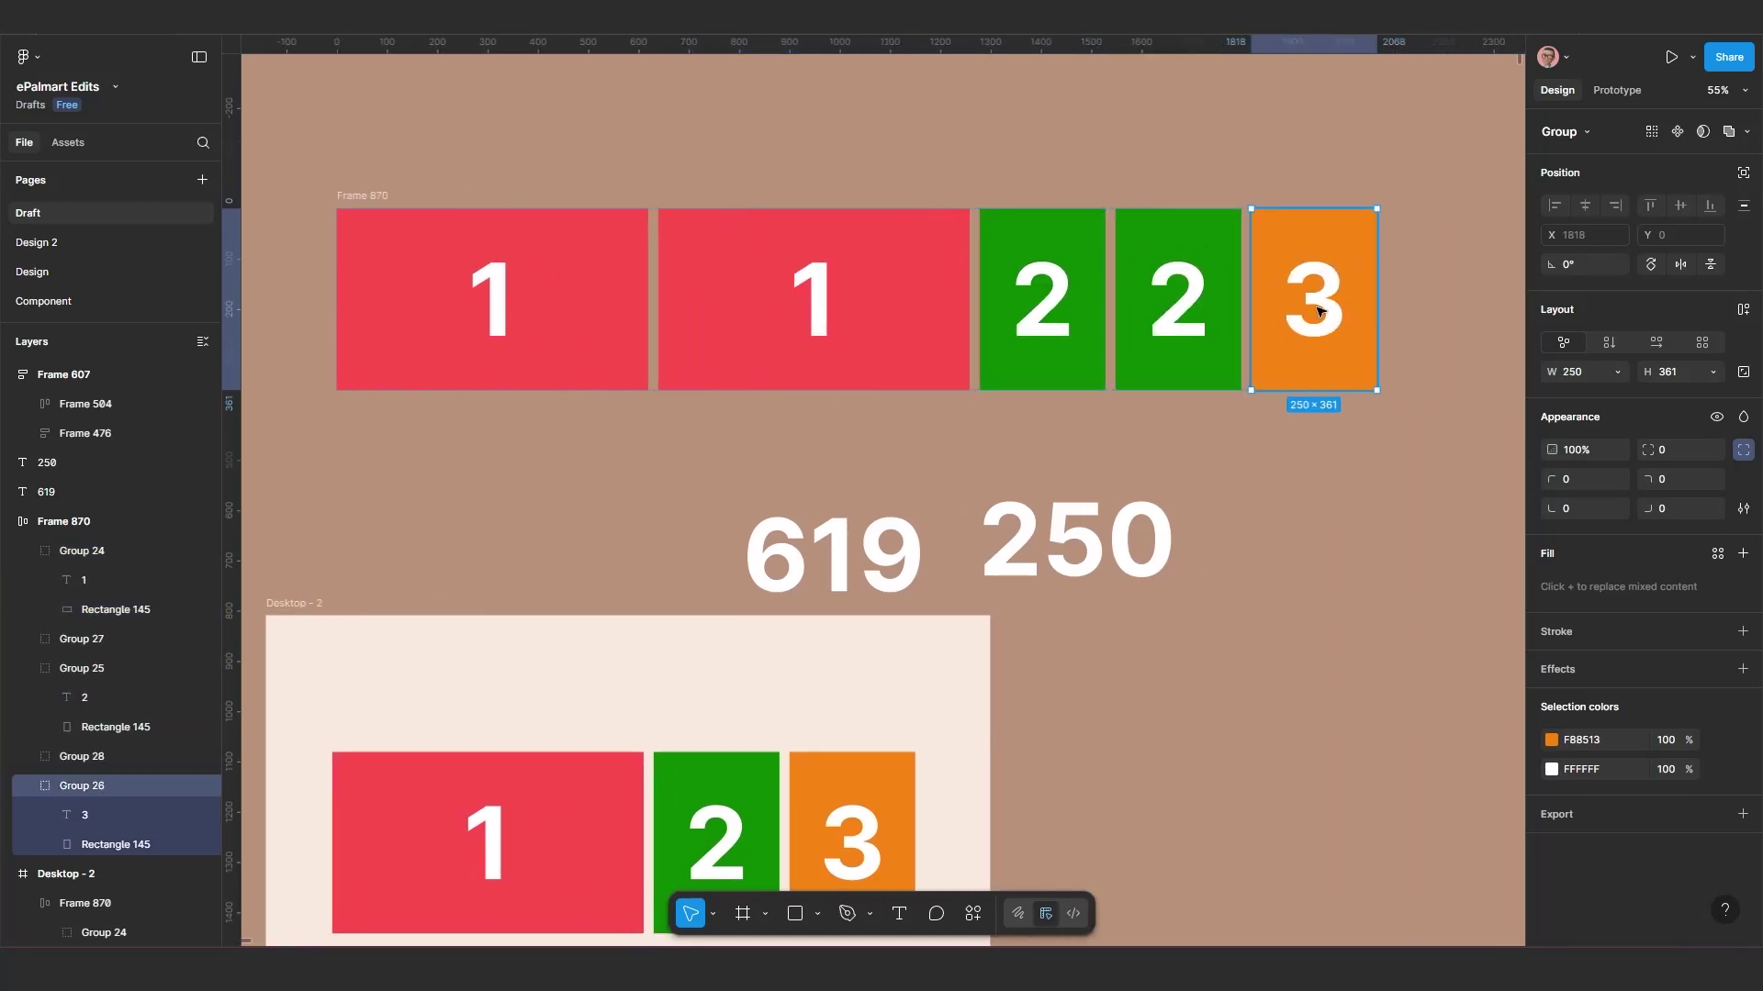
key(ctrl+d)
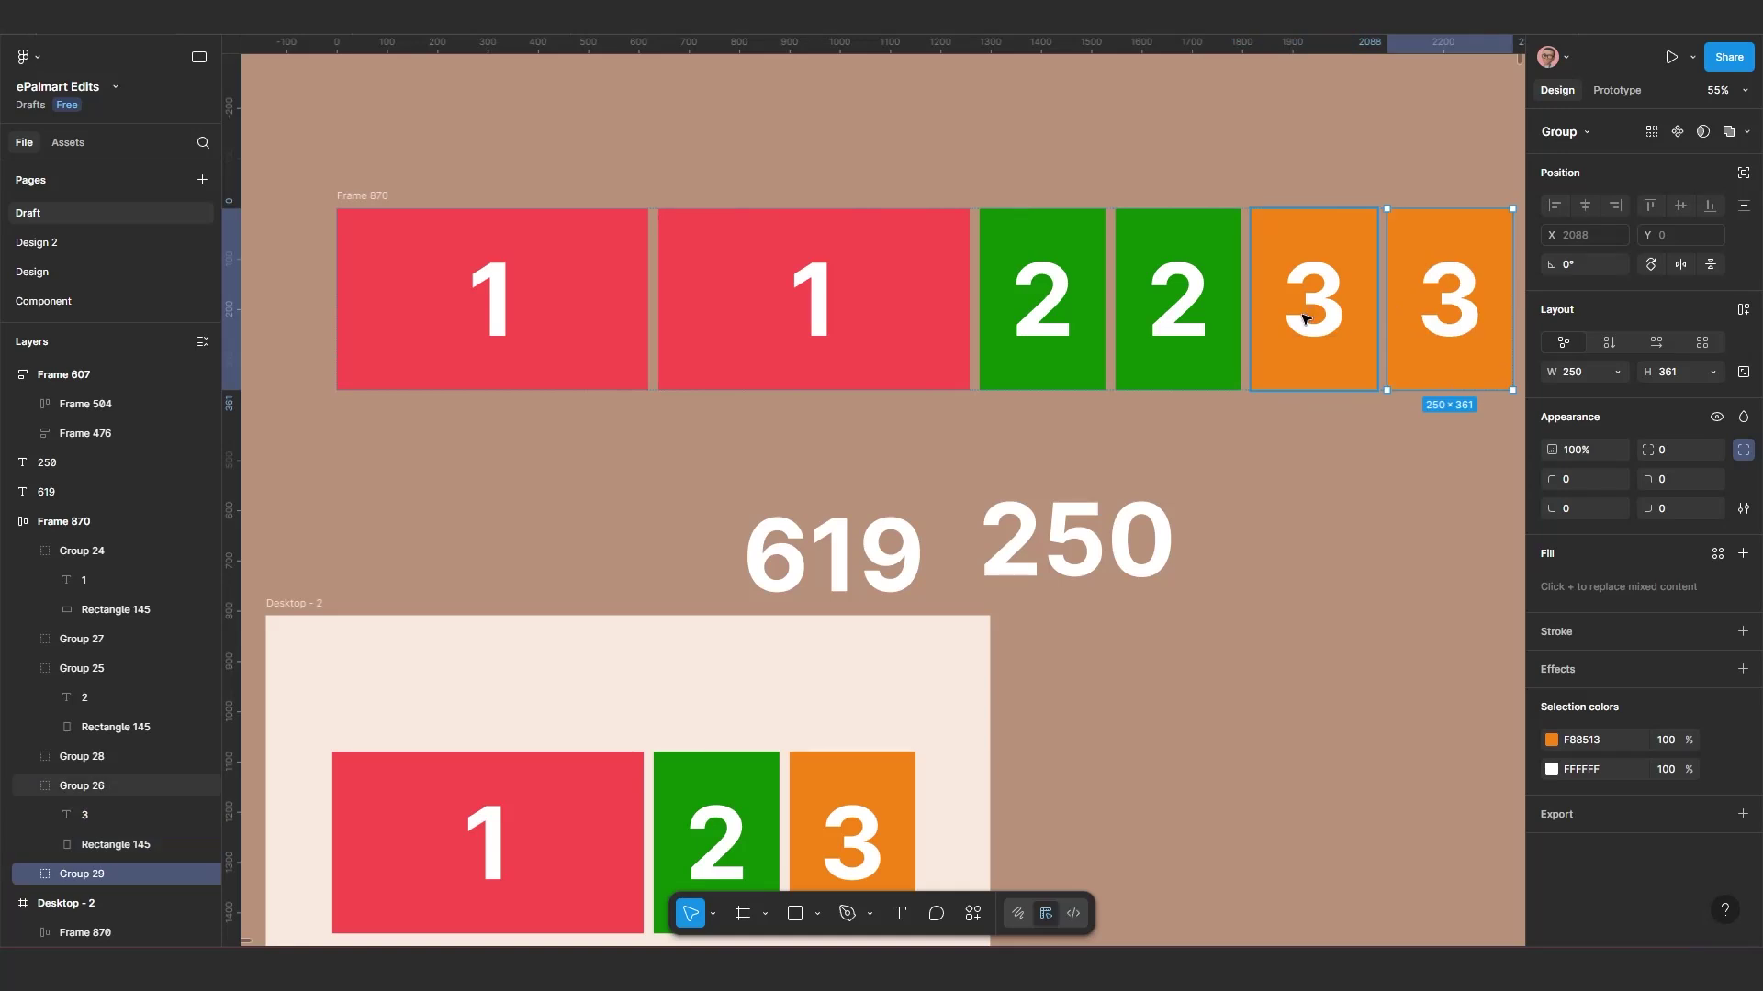
Step: Set the width of the duplicated number 1 card in the copied row to 250
scroll(1153, 382, down, 2)
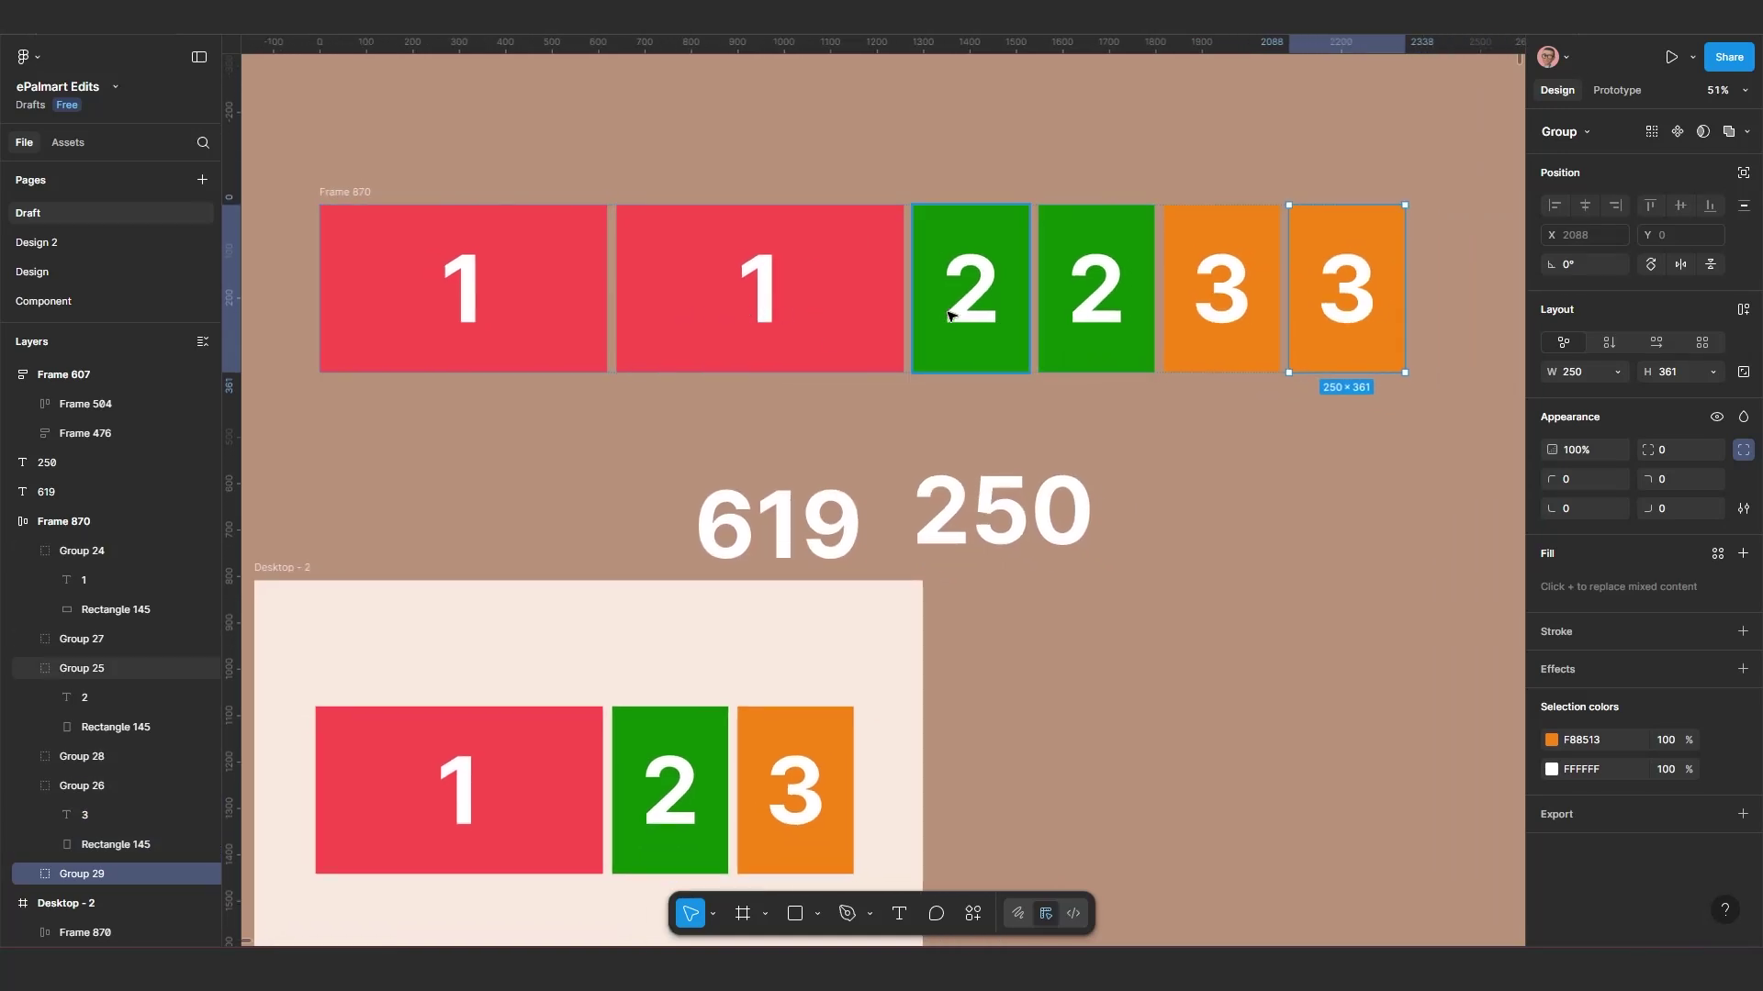
click(820, 304)
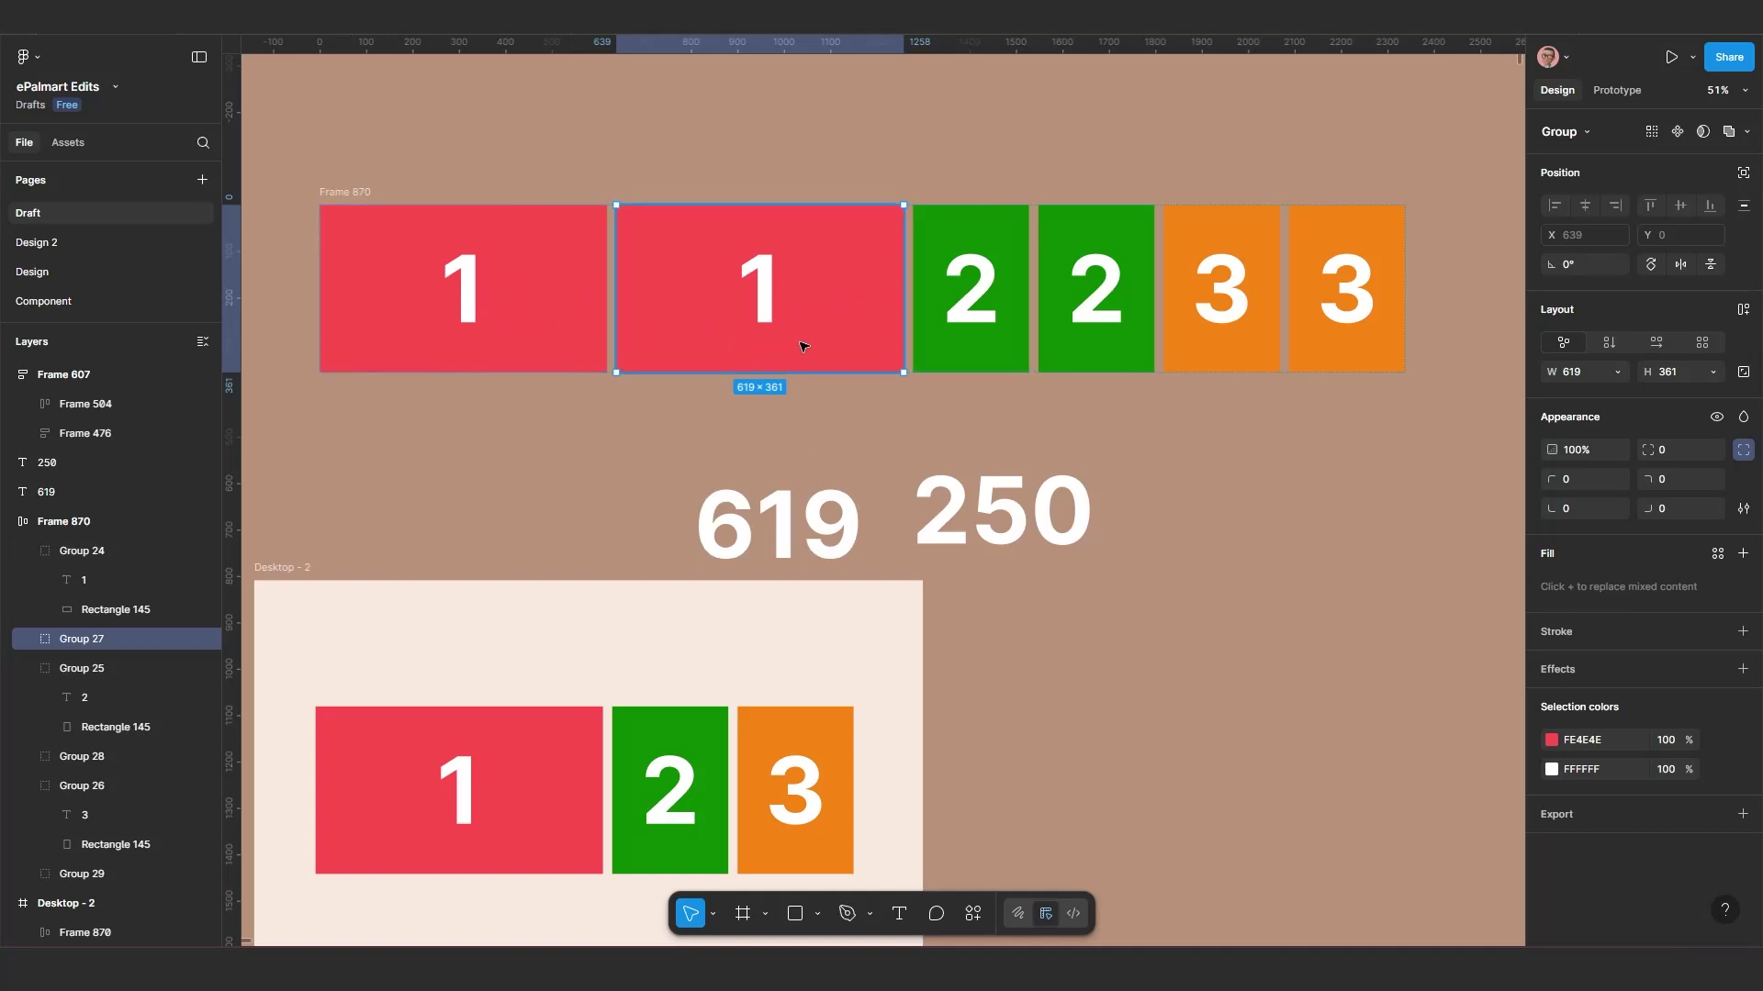
click(997, 510)
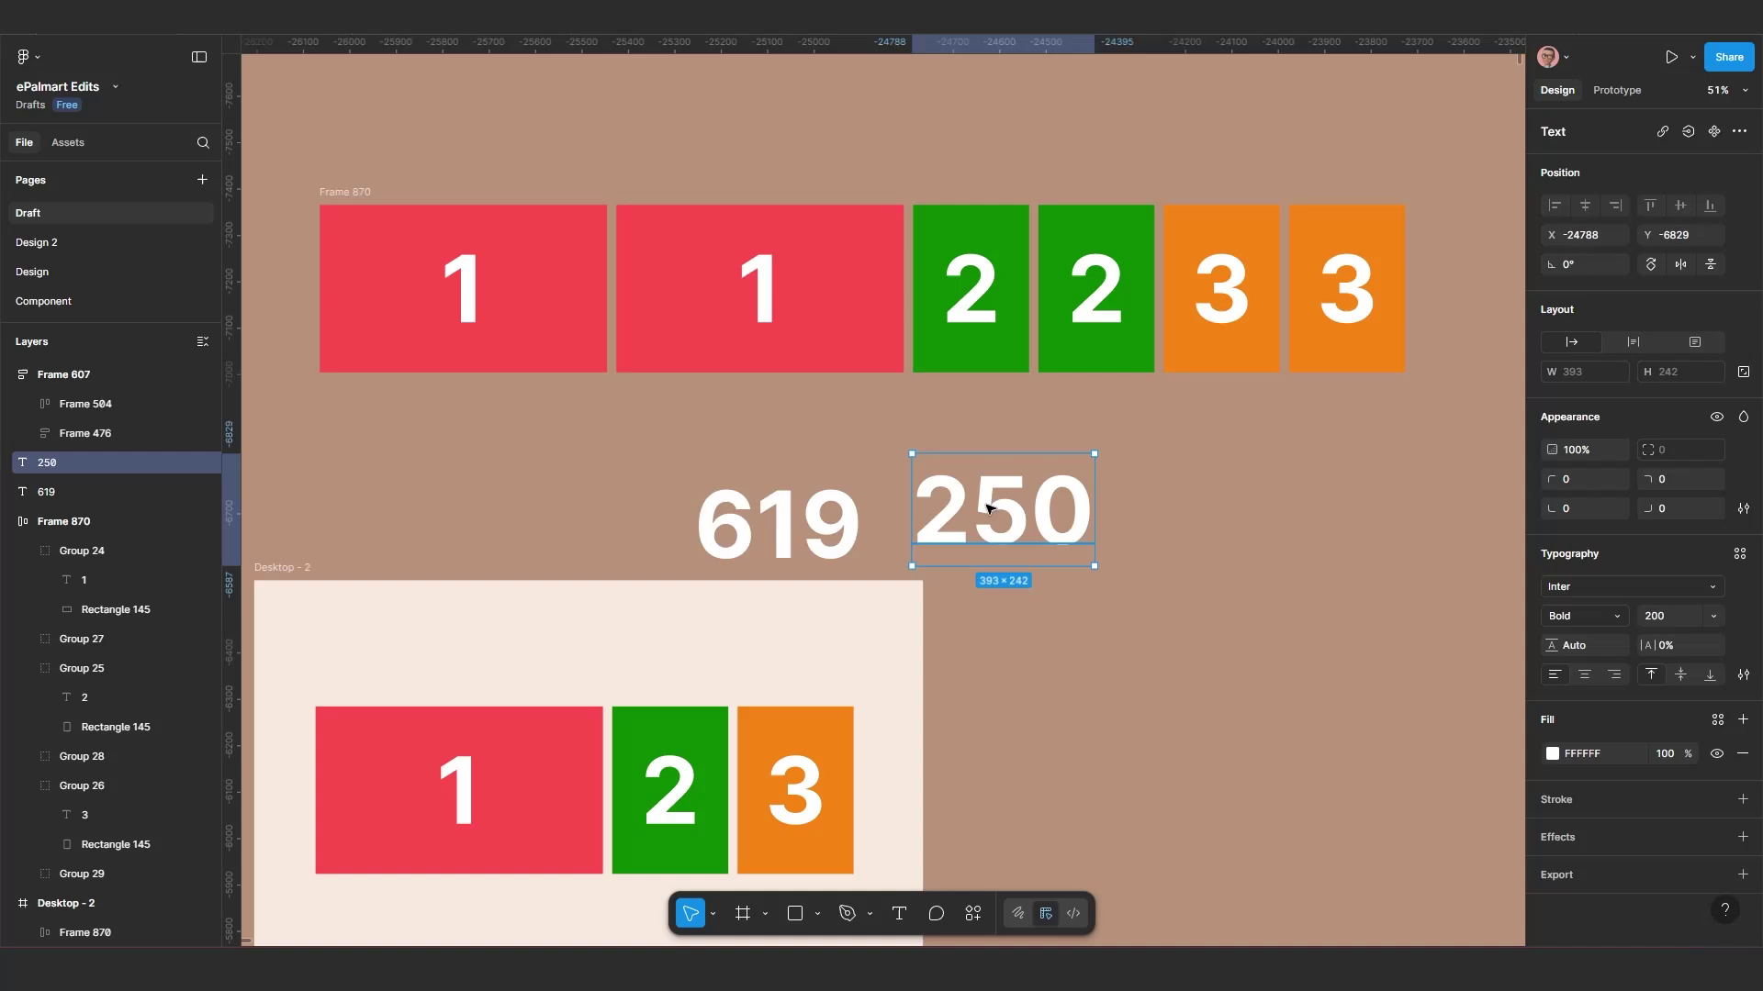
click(967, 315)
click(809, 315)
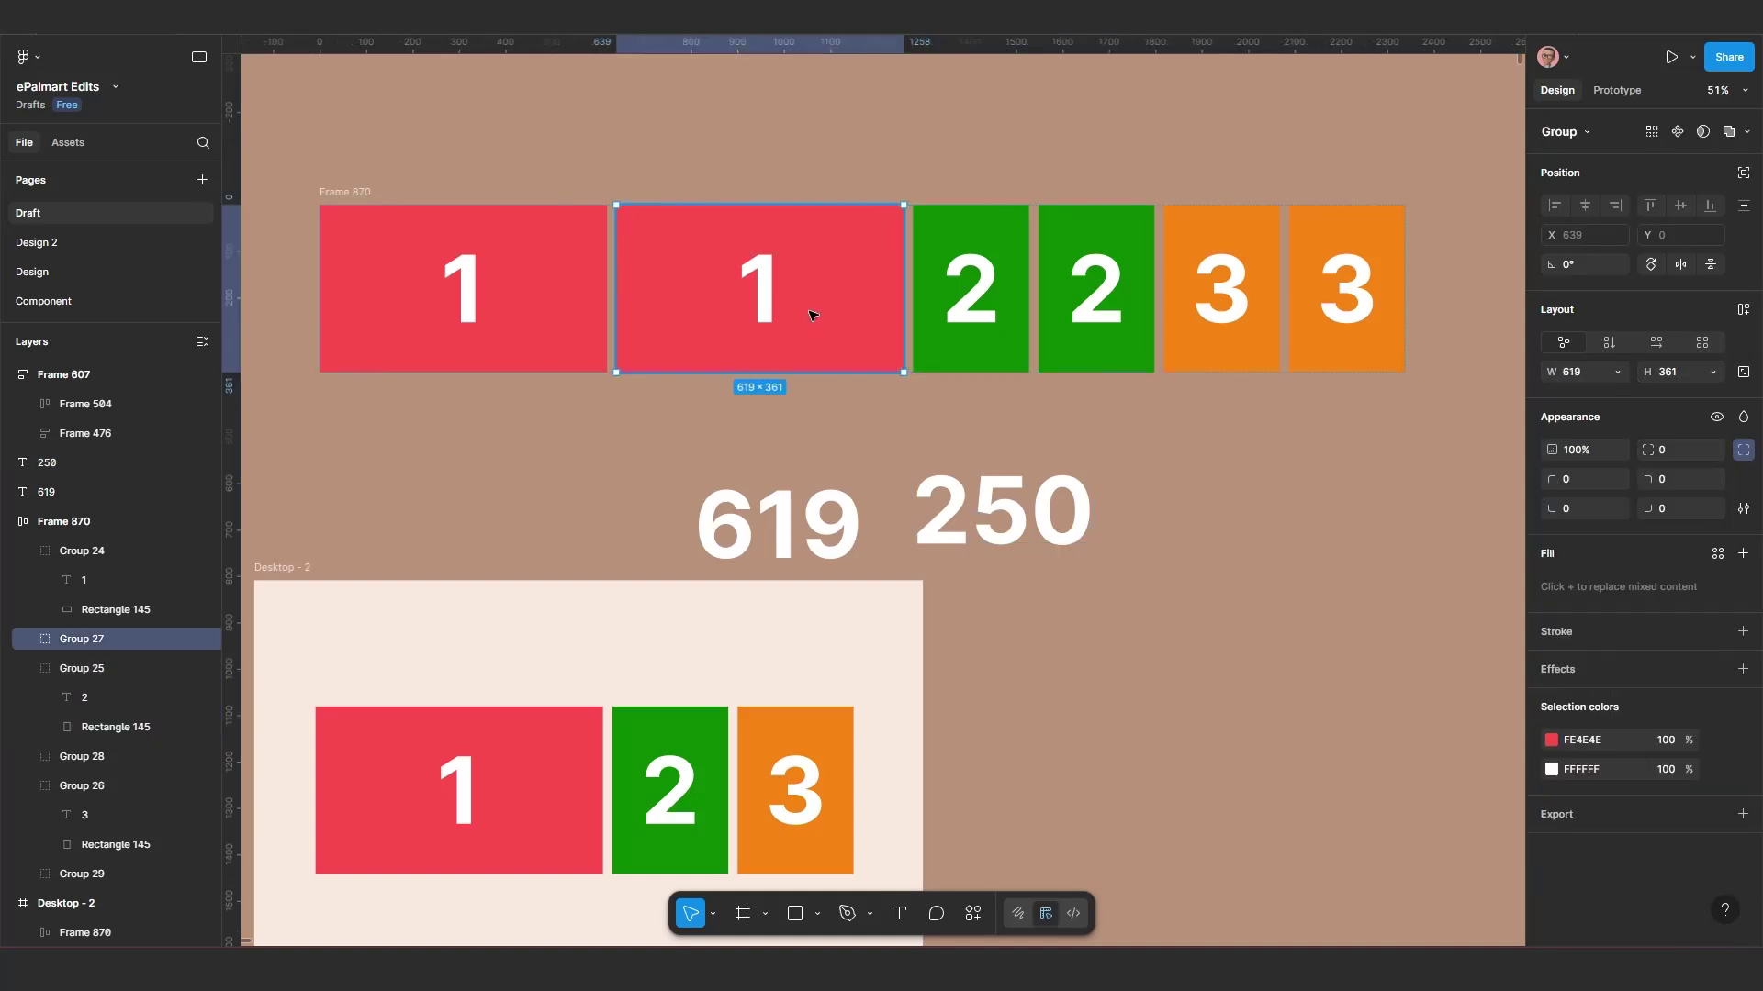
click(1572, 373)
text(250)
key(Return)
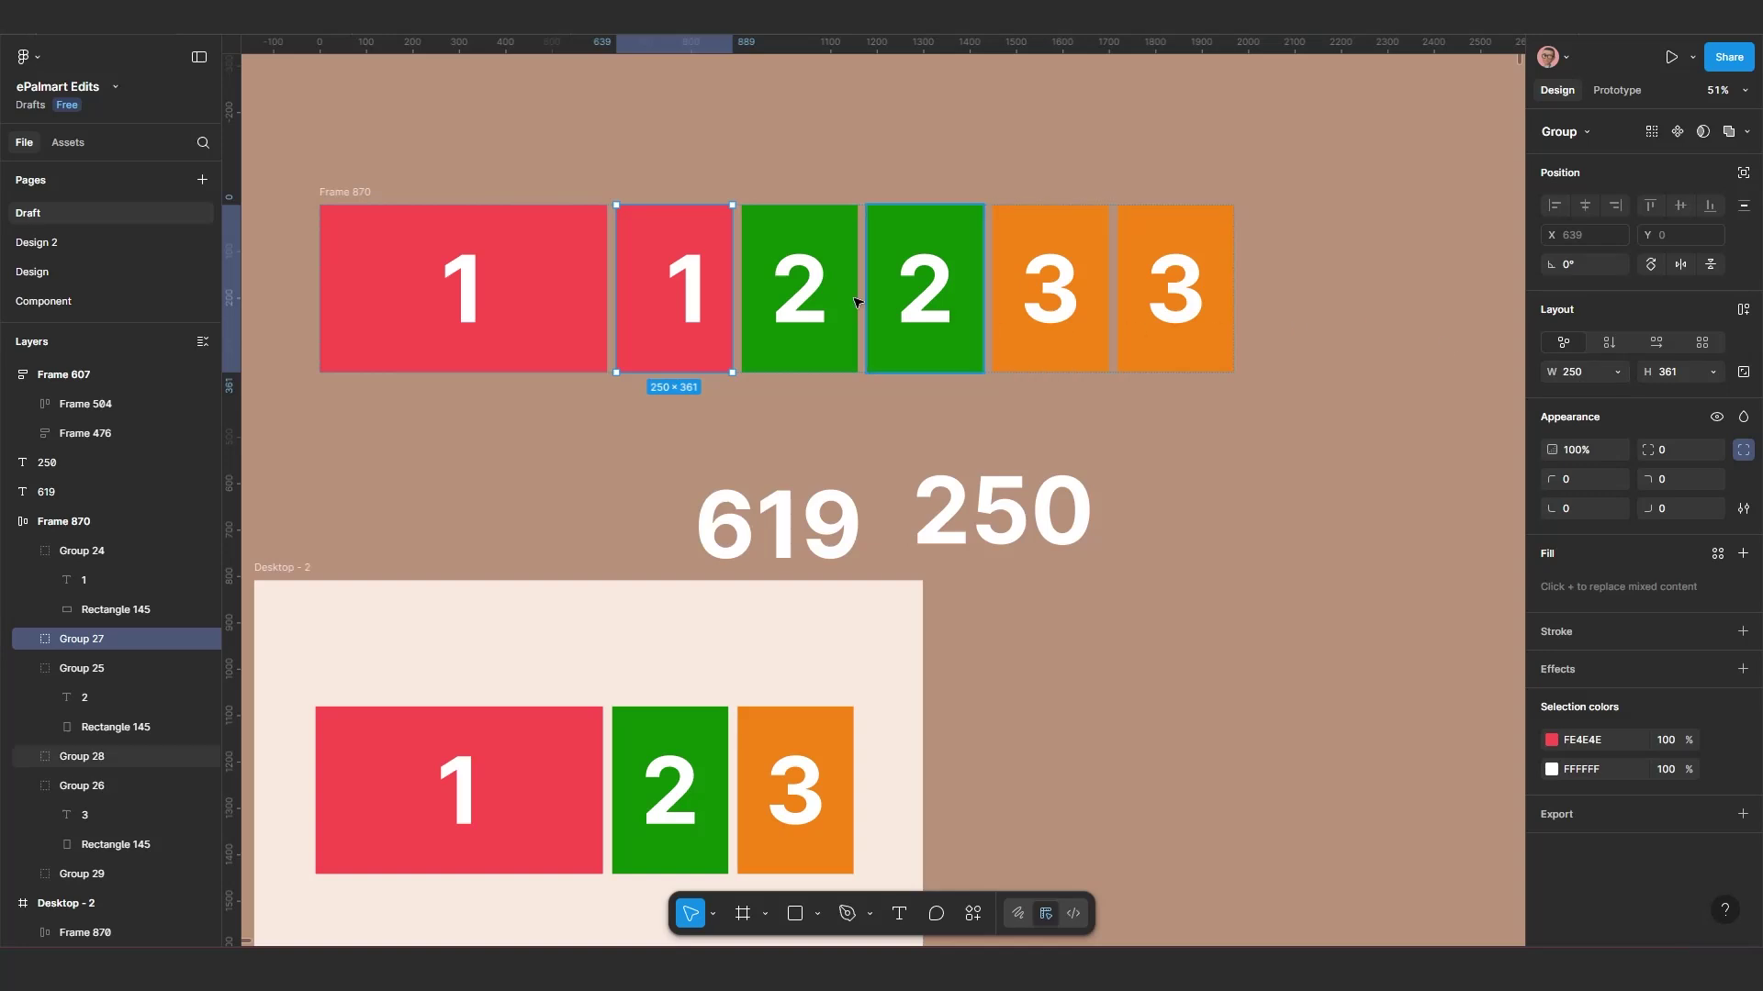
Step: Center the number 1 text horizontally on the rectangle of the 250-wide red card
scroll(790, 358, up, 1)
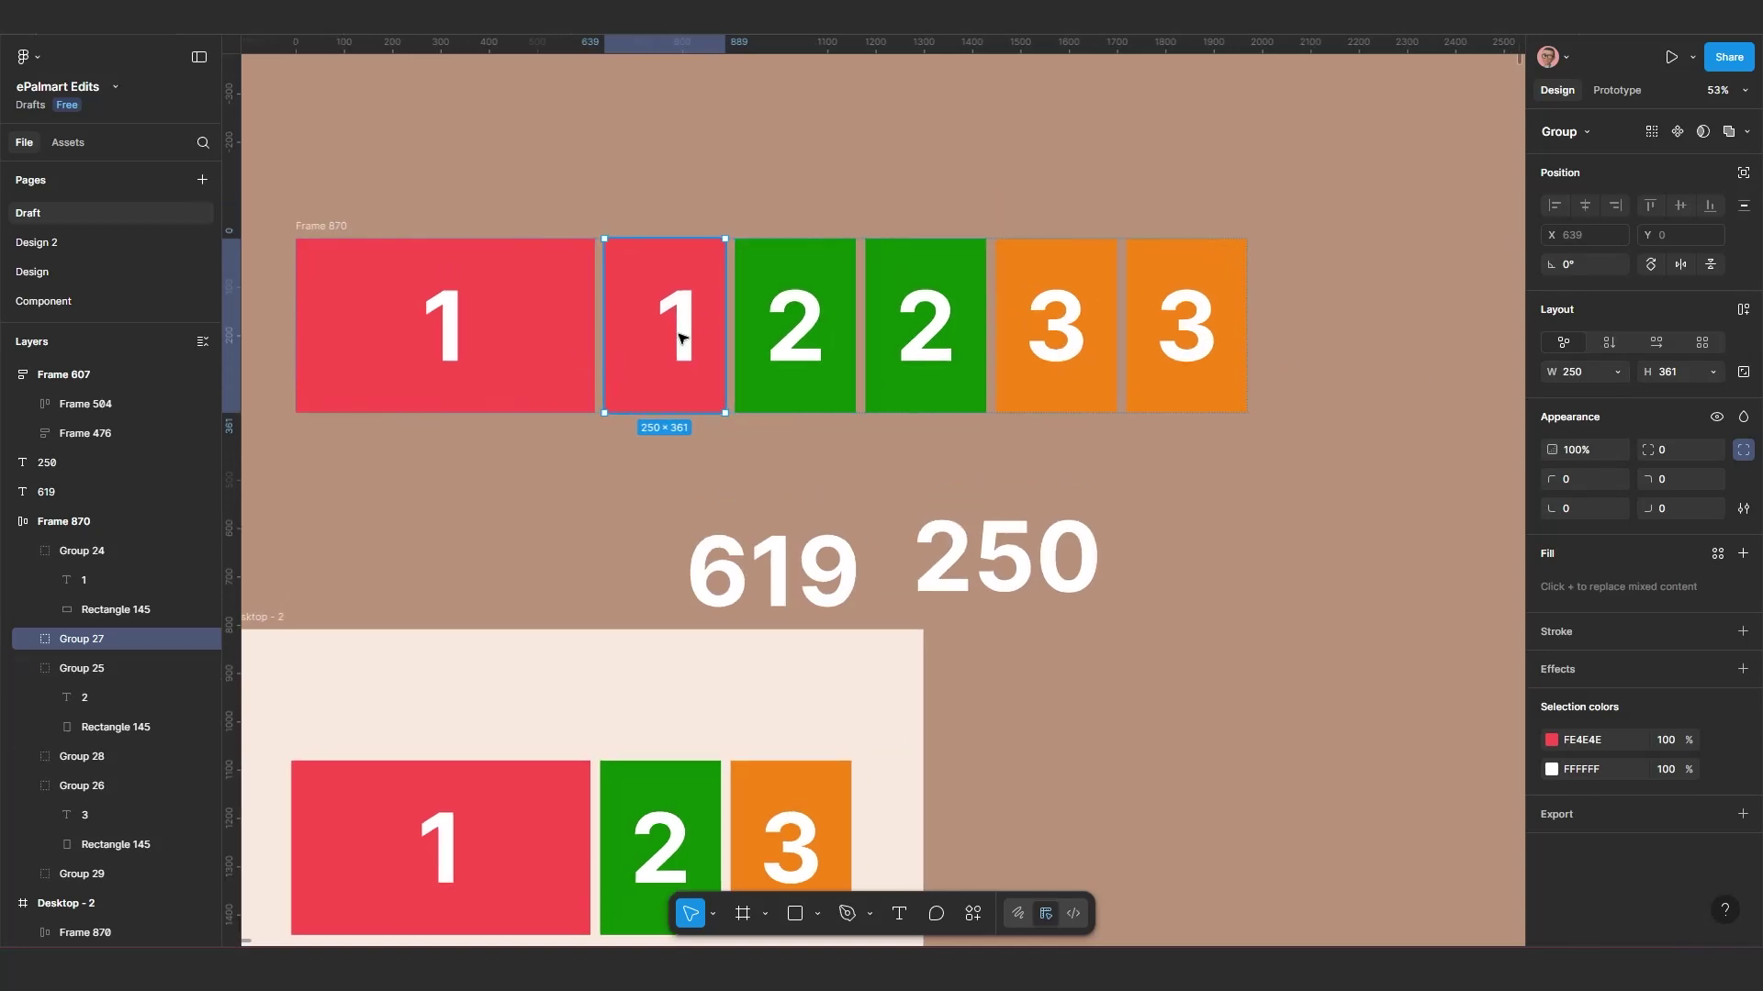
double_click(673, 378)
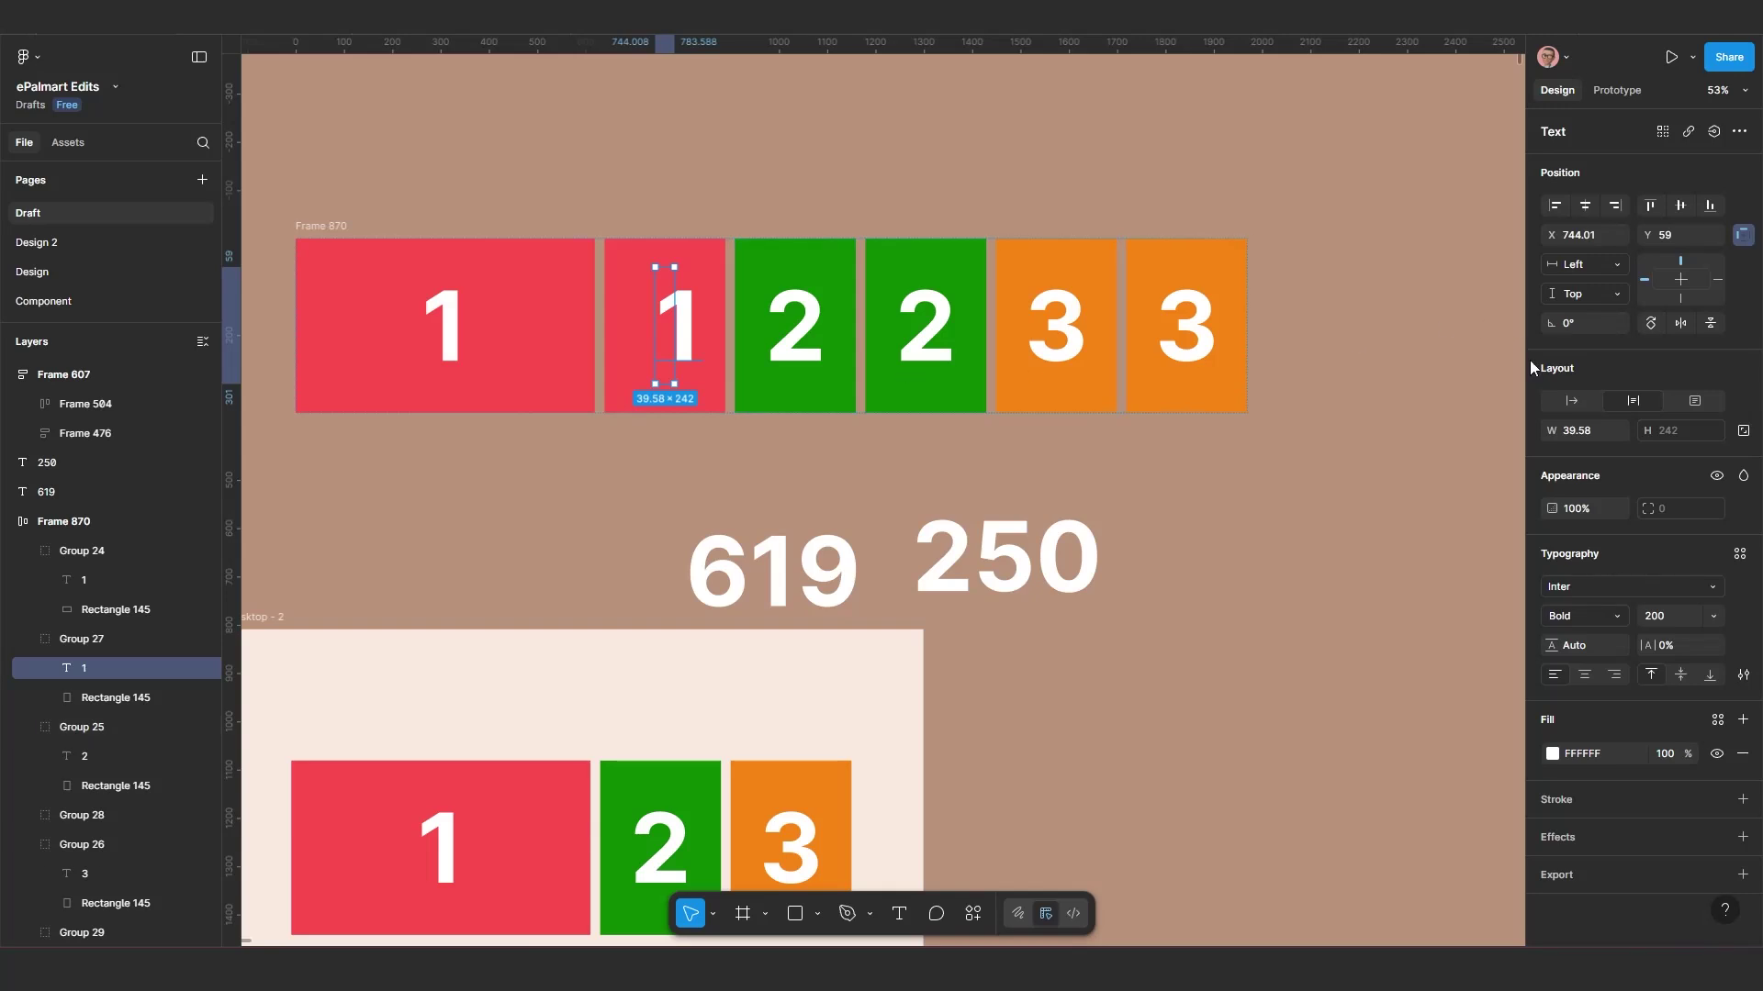
shift+click(618, 366)
click(1585, 205)
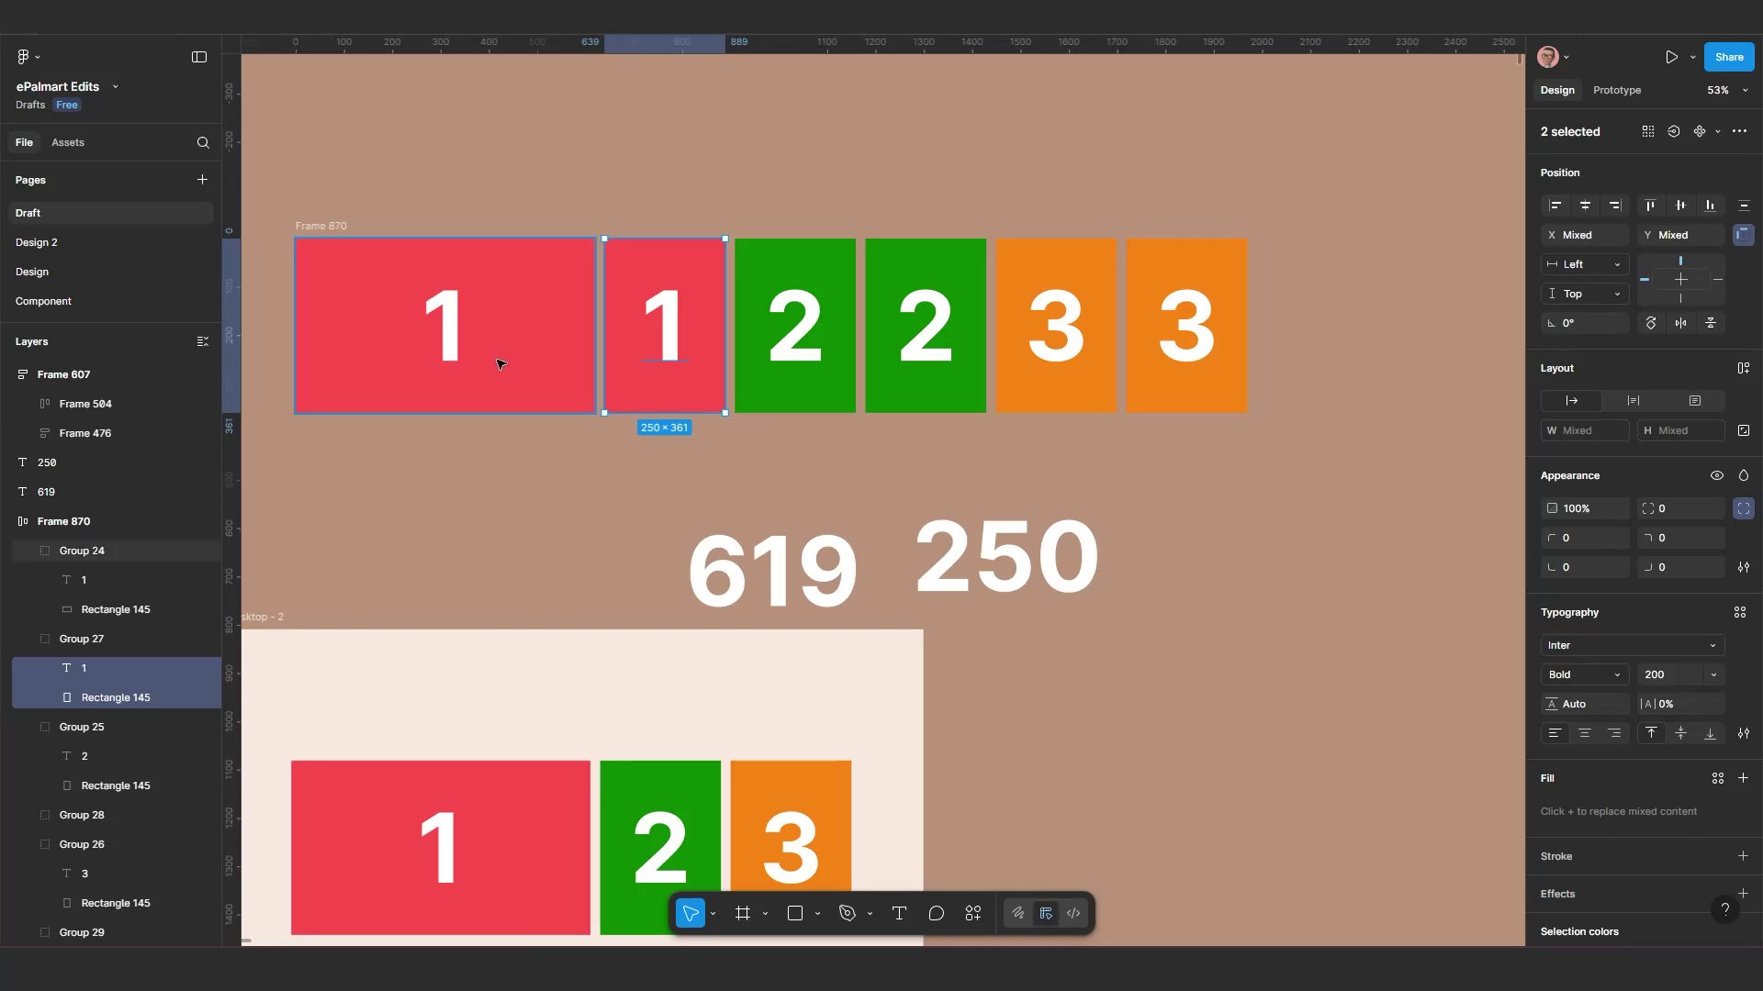
Step: Move the 250-wide number 1 card along the row so it sits after both number 2 cards
scroll(614, 396, up, 2)
key(shift+Return)
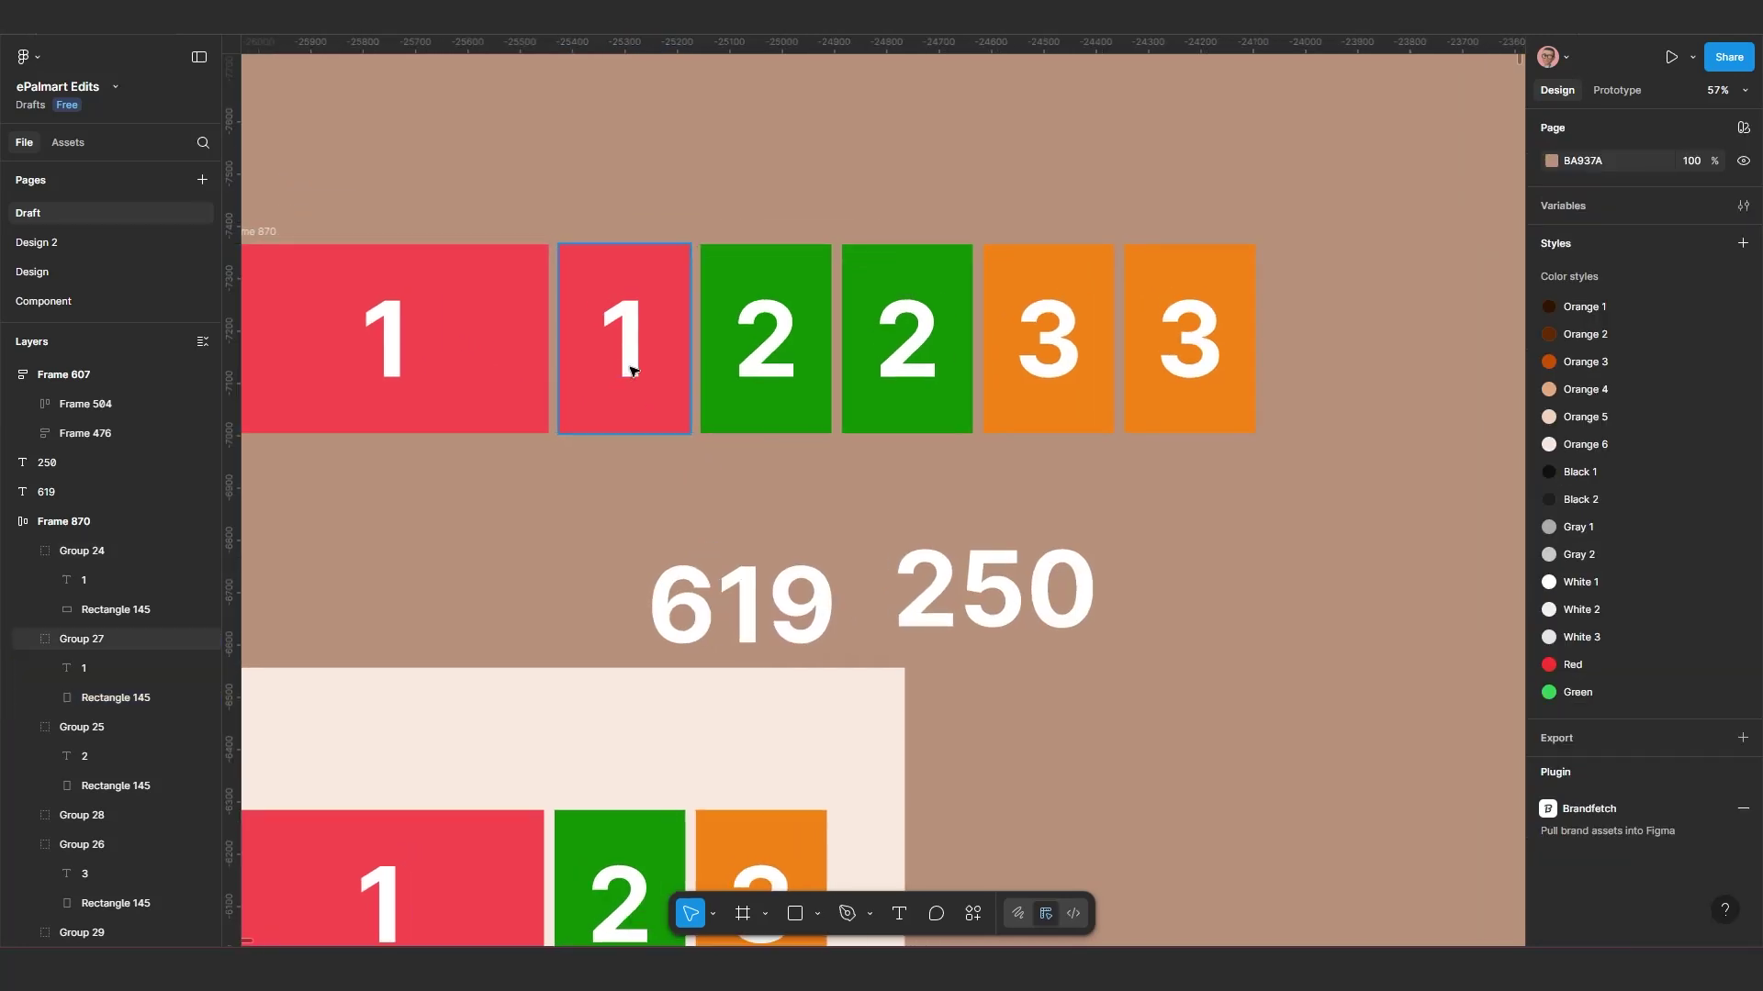
key(Right)
key(Right)
key(Right)
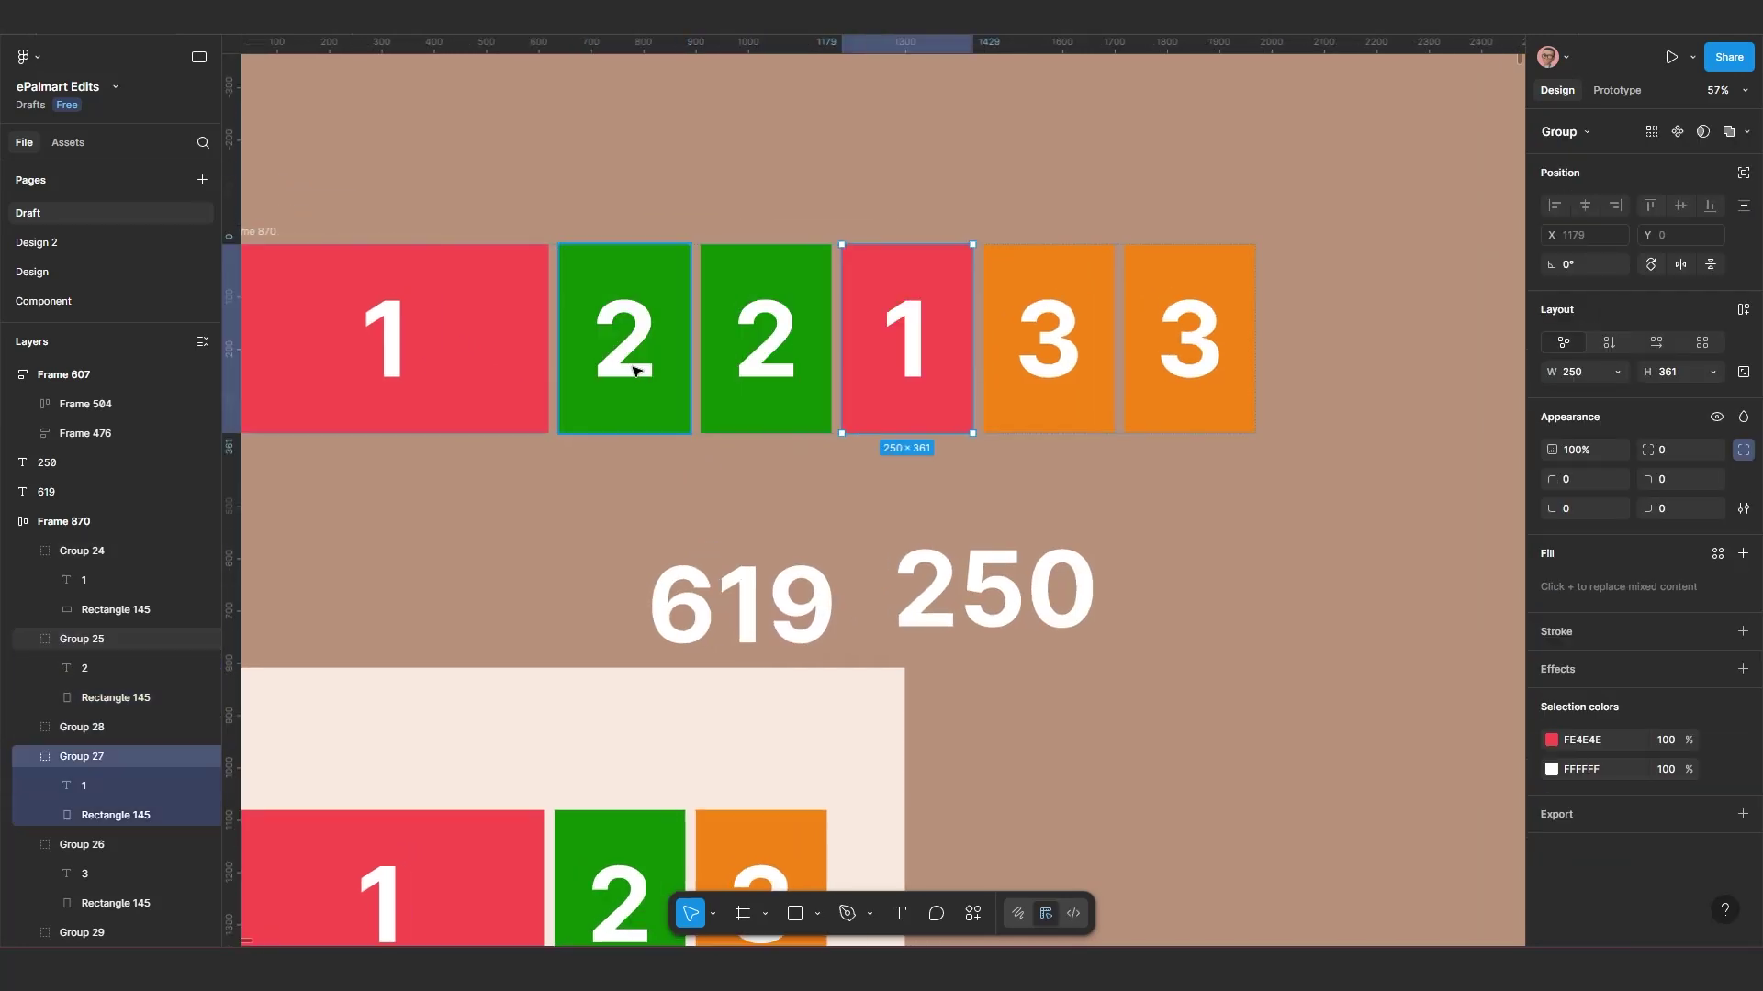
key(Left)
Step: Reorder the number 2 and 3 cards so the row reads 1, 2, 3, 1, 2, 3
click(751, 349)
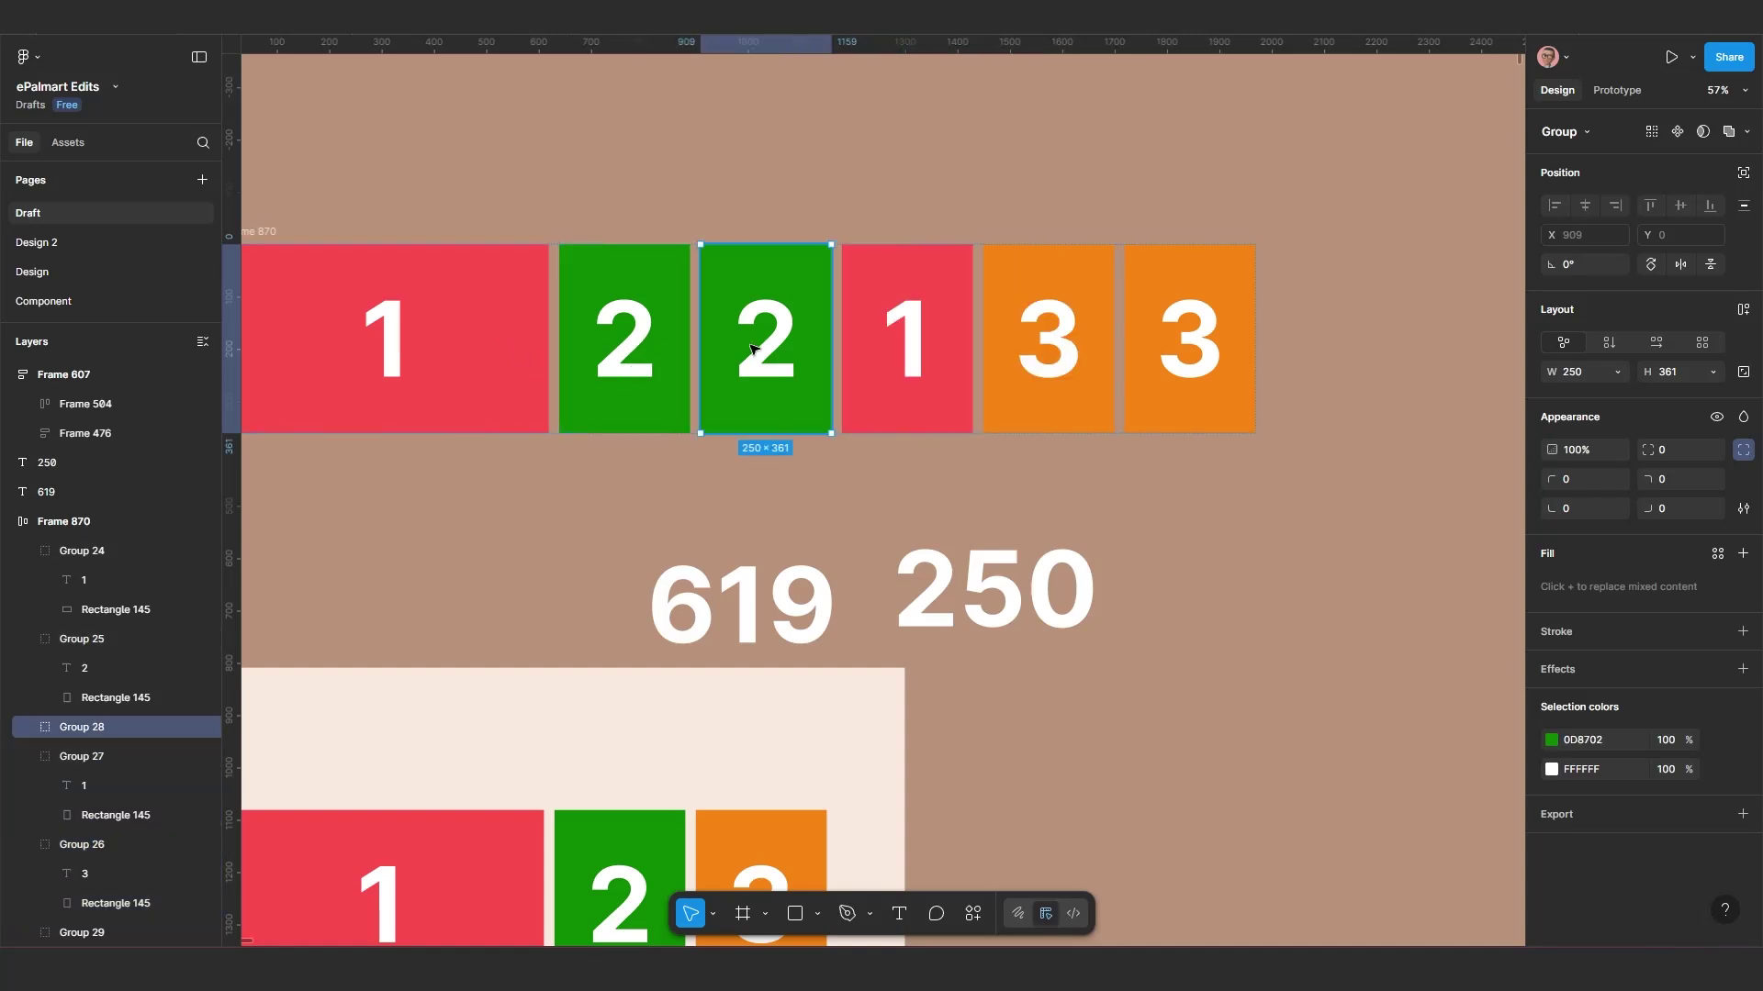
click(1055, 340)
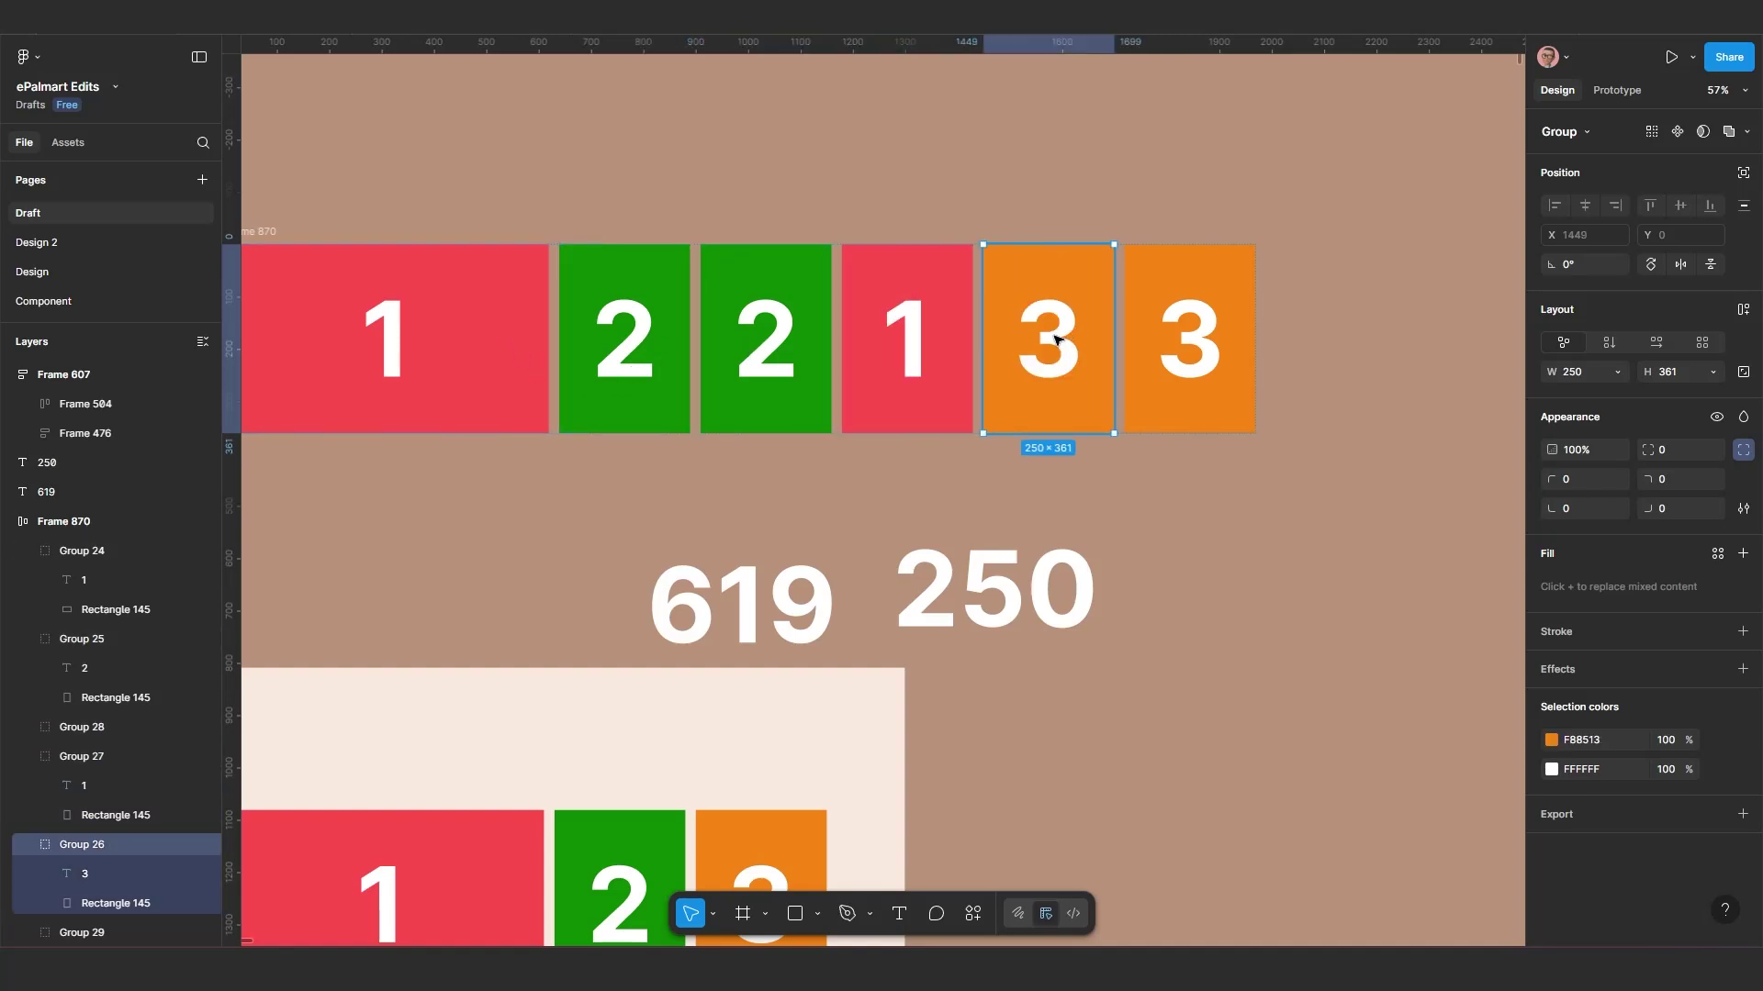
key(Left)
key(Left)
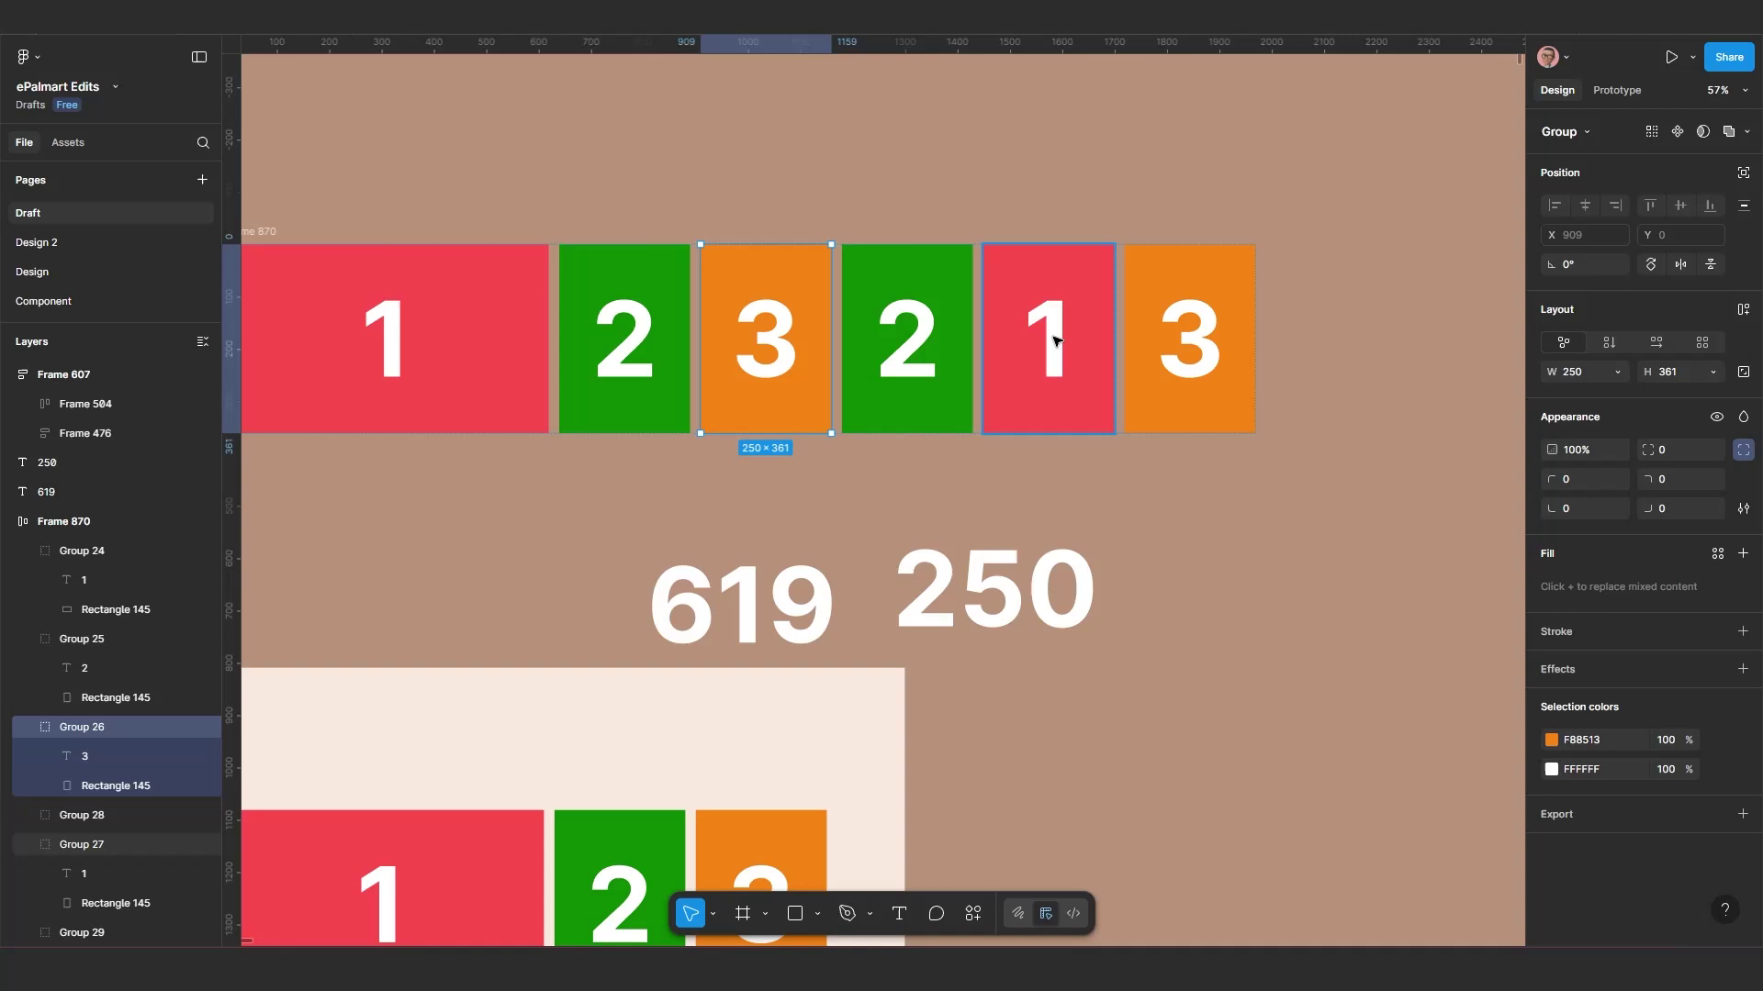
click(930, 350)
key(Right)
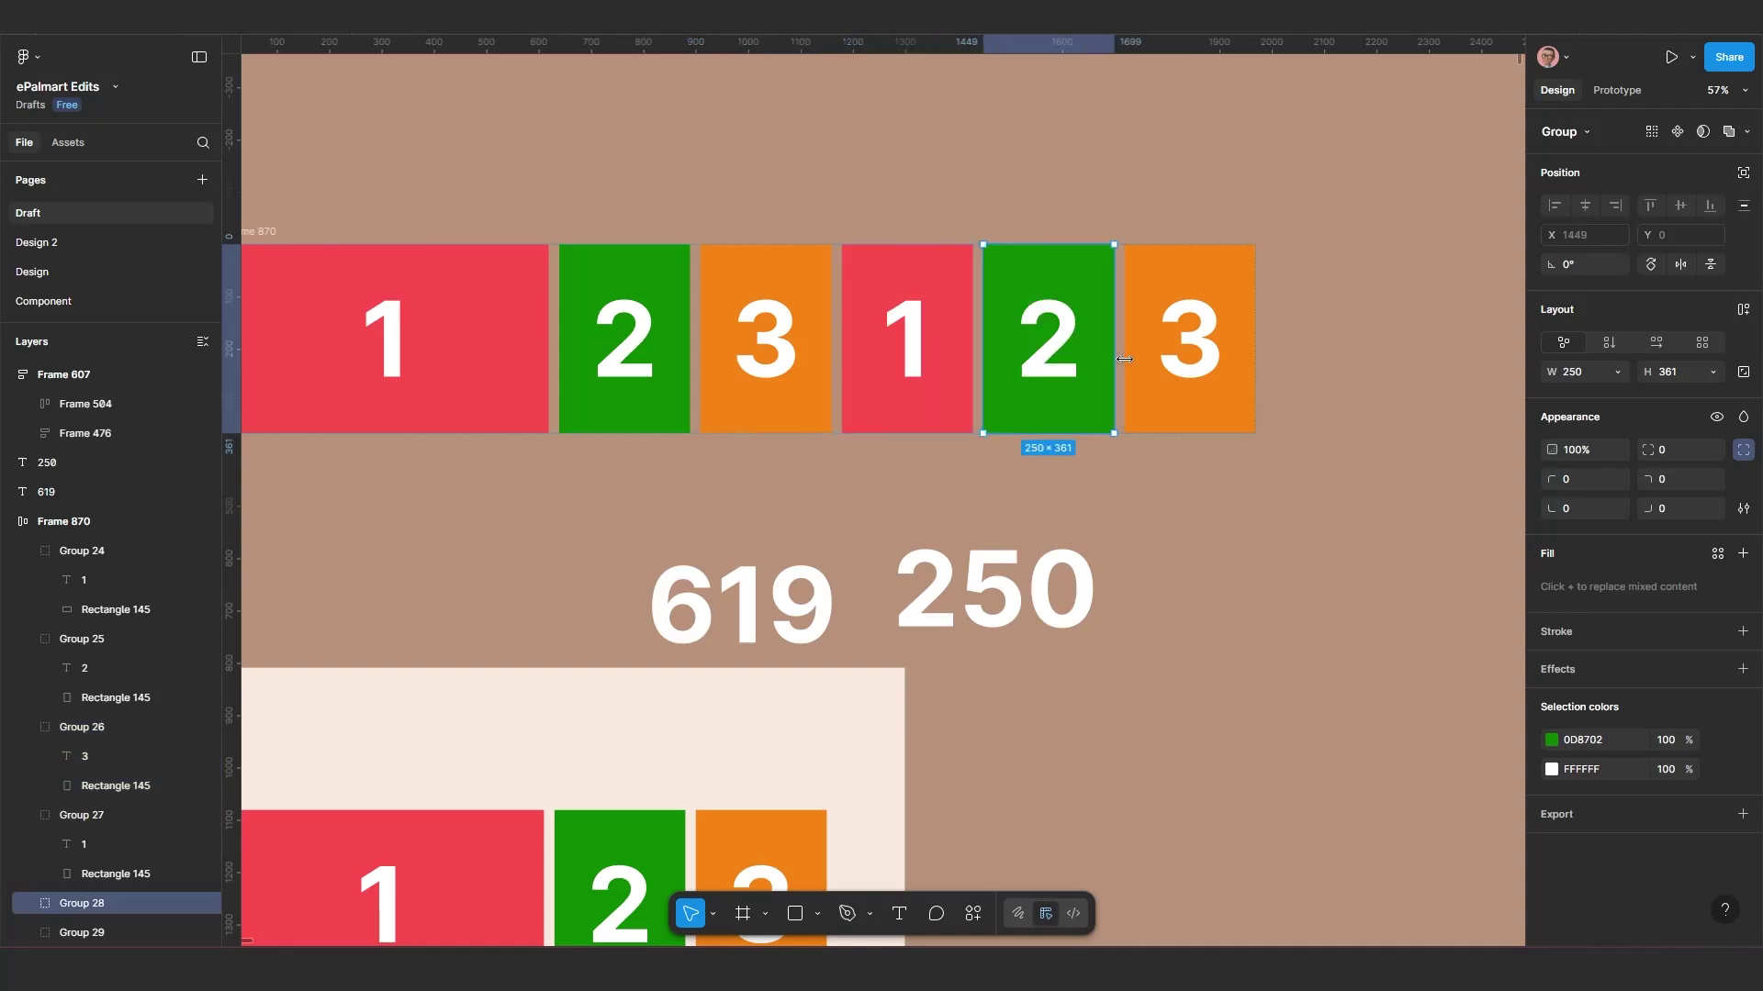
Step: Move the 619 and 250 labels aside to the right and the six-card row up to about X -26064, Y -7527
ctrl+scroll(950, 390, down, 3)
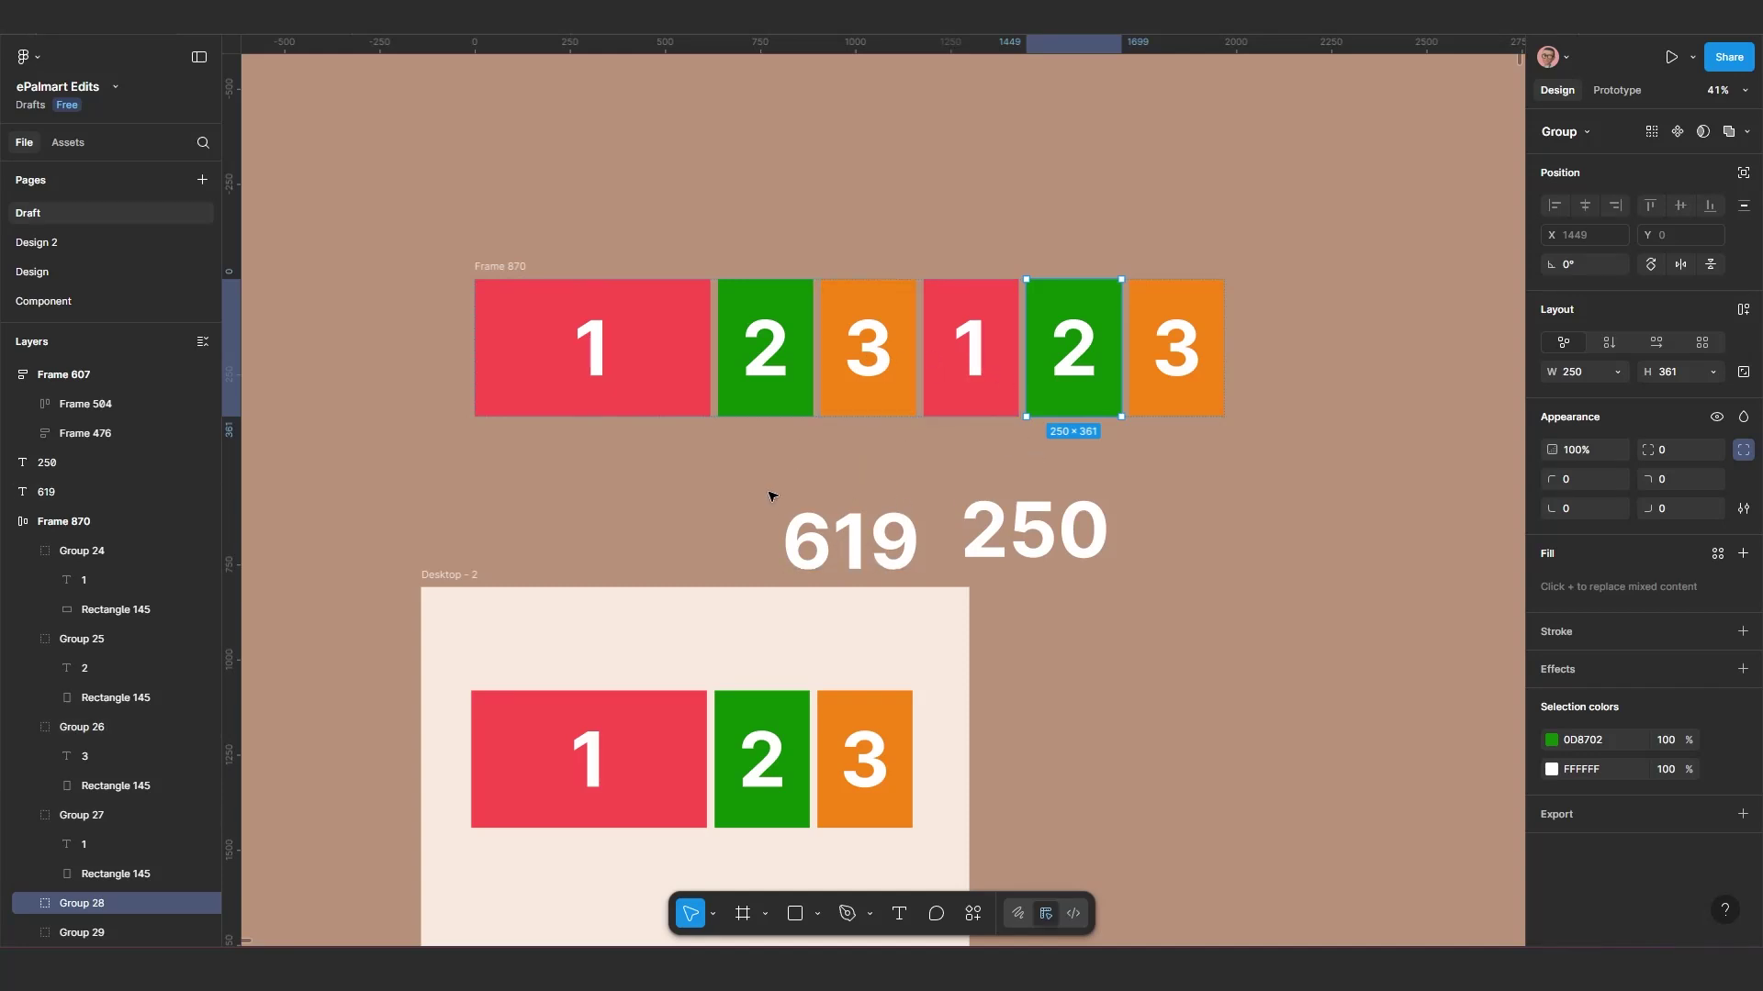
drag(788, 503, 1229, 562)
drag(981, 519, 1175, 554)
scroll(905, 464, left, 1)
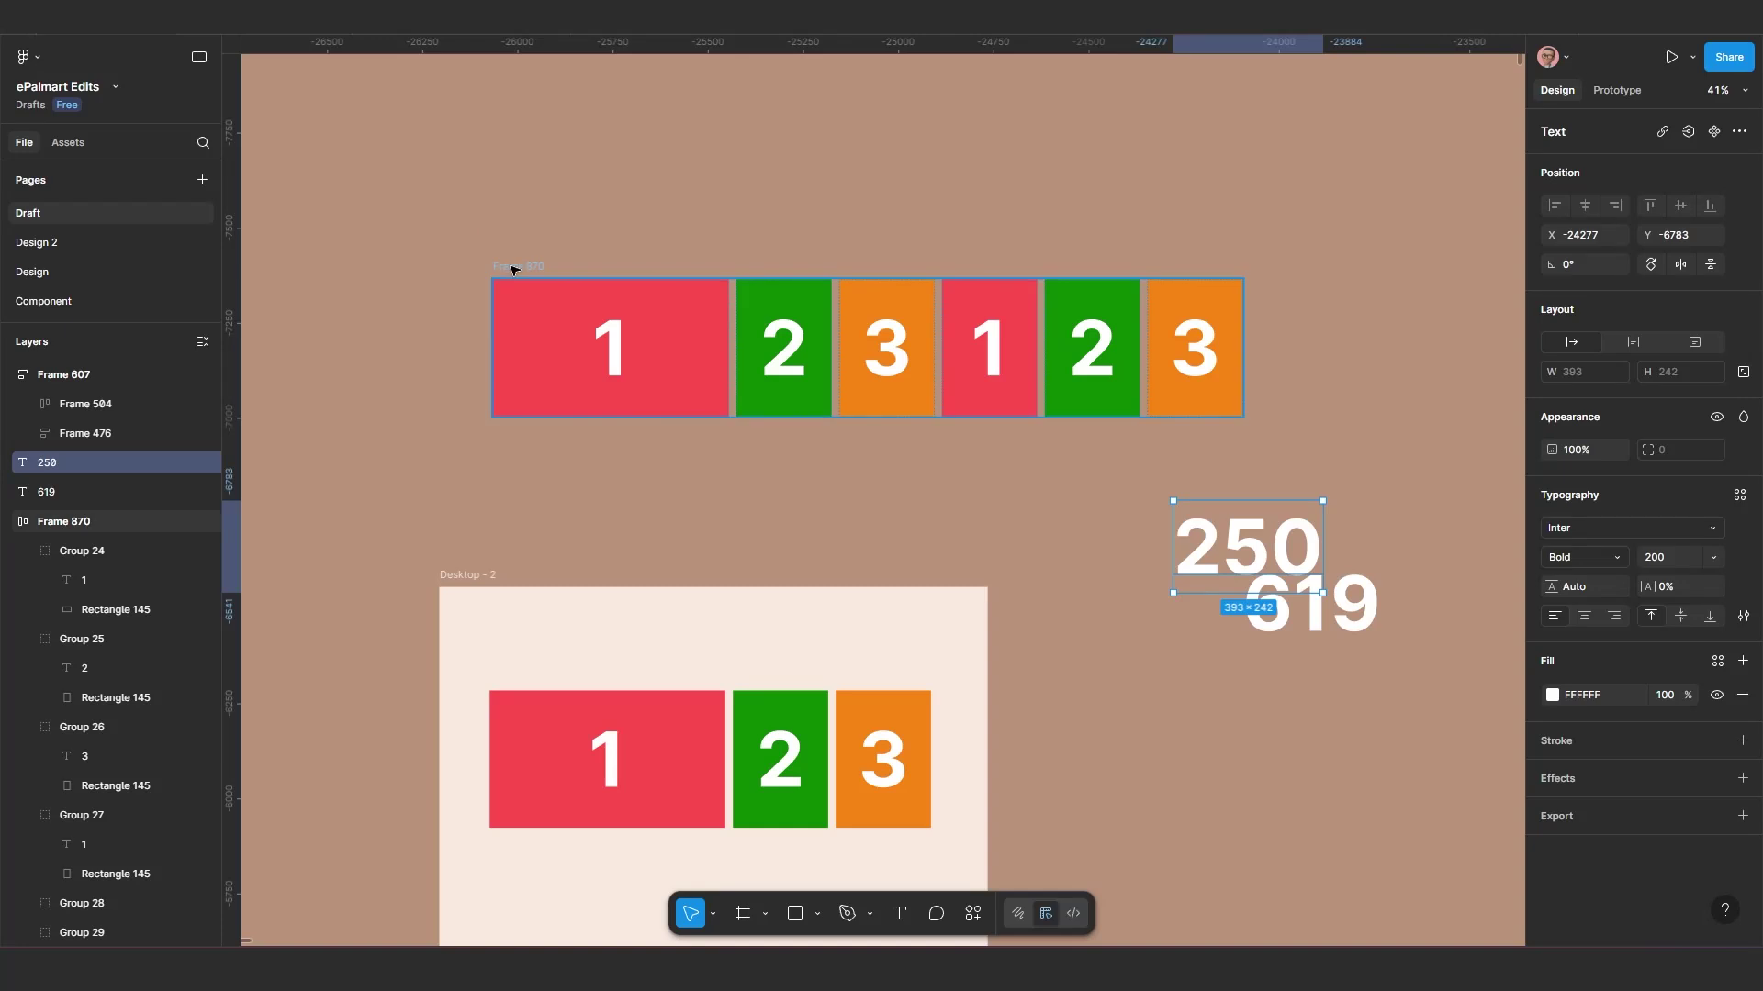
drag(509, 267, 512, 222)
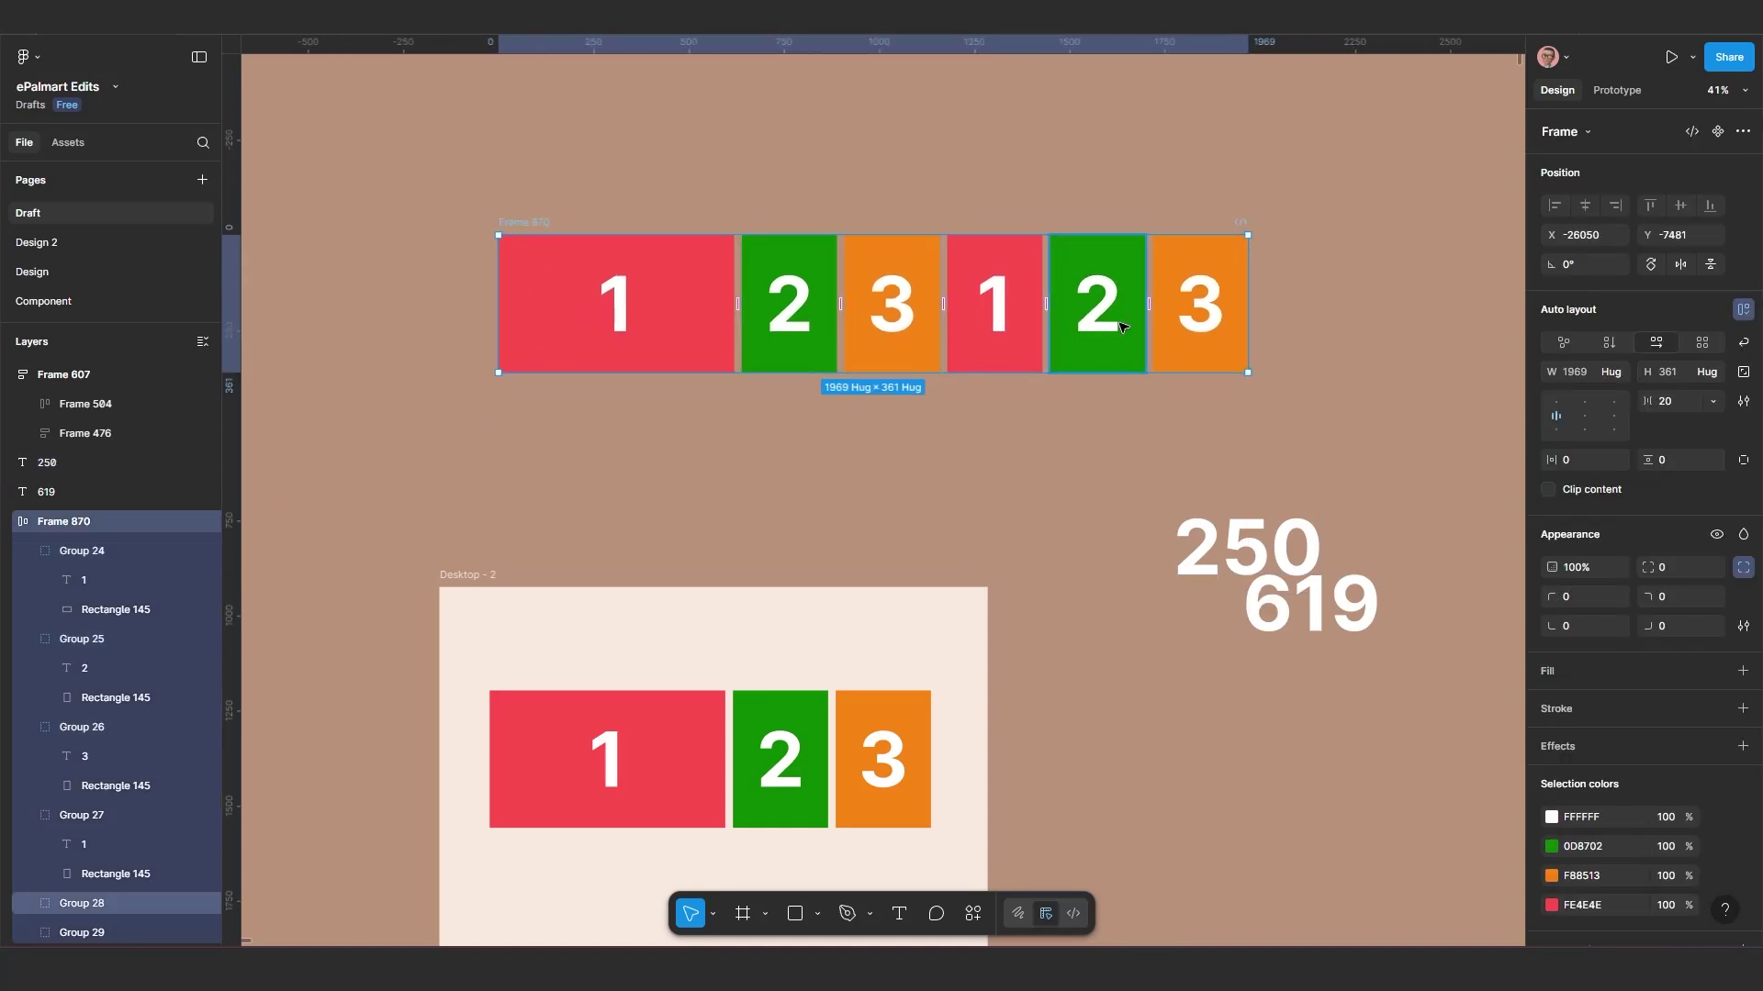
ctrl+scroll(578, 275, up, 1)
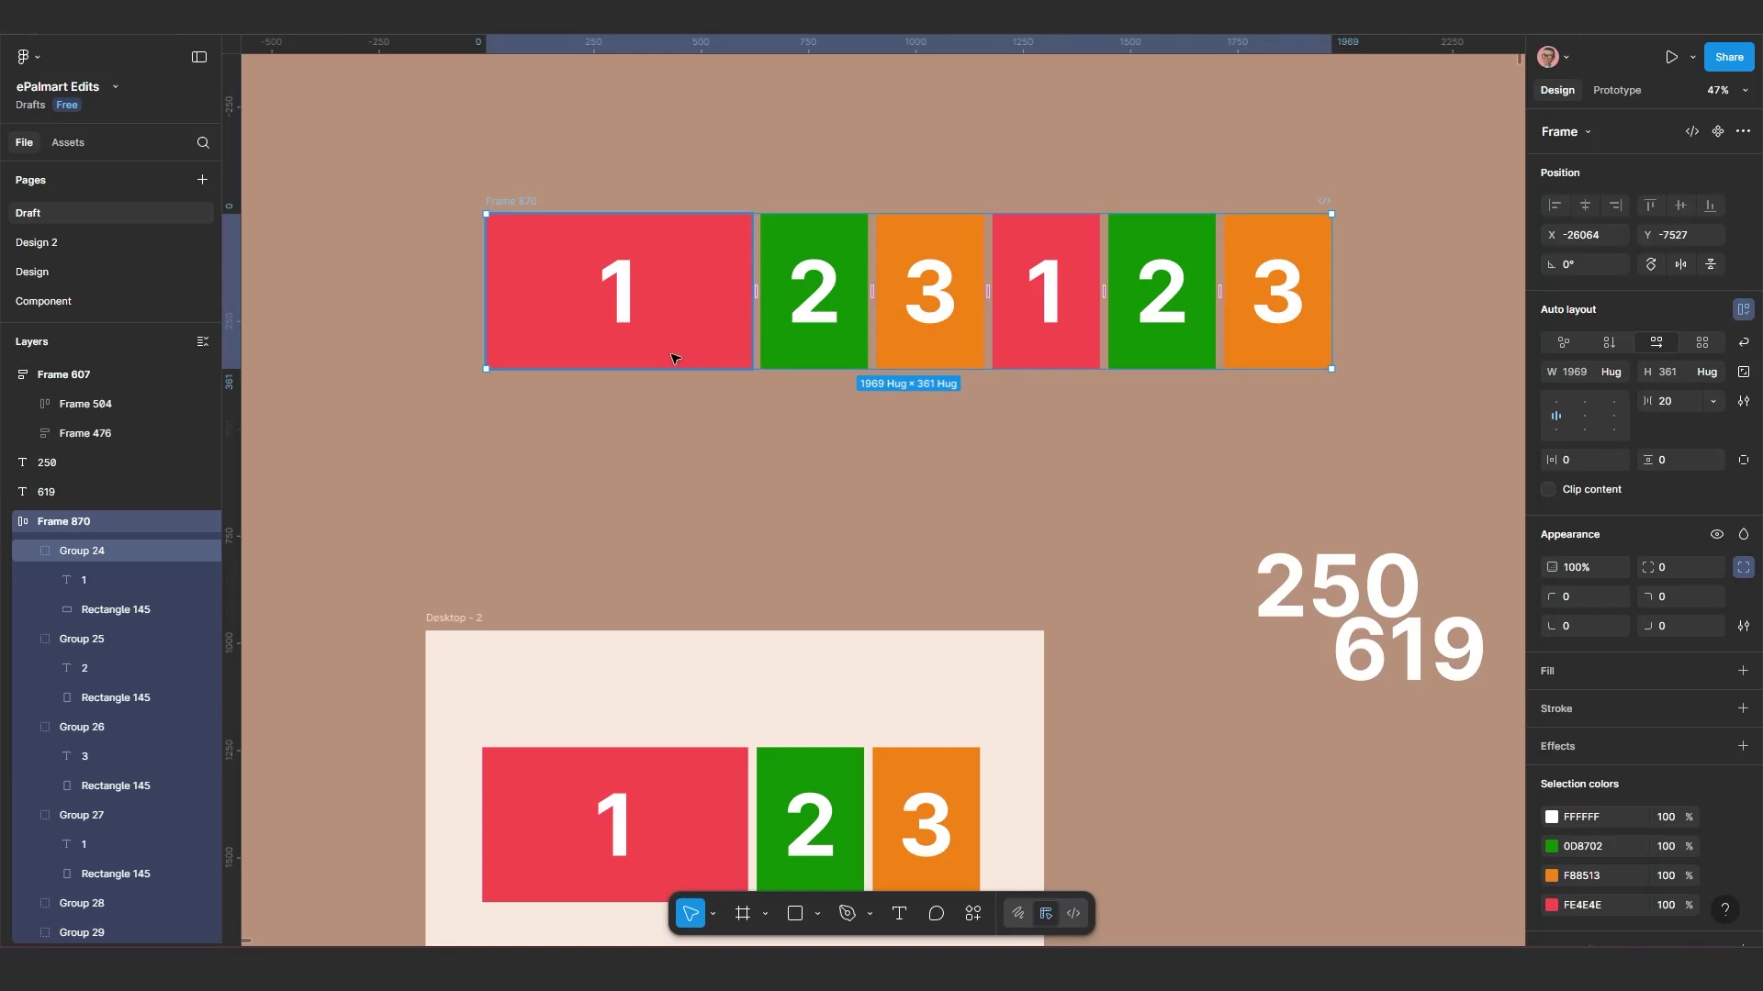
Step: Wrap the six-card row in a new frame and crop it to 1159 wide with clipped content, leaving only the first three cards showing
right_click(537, 238)
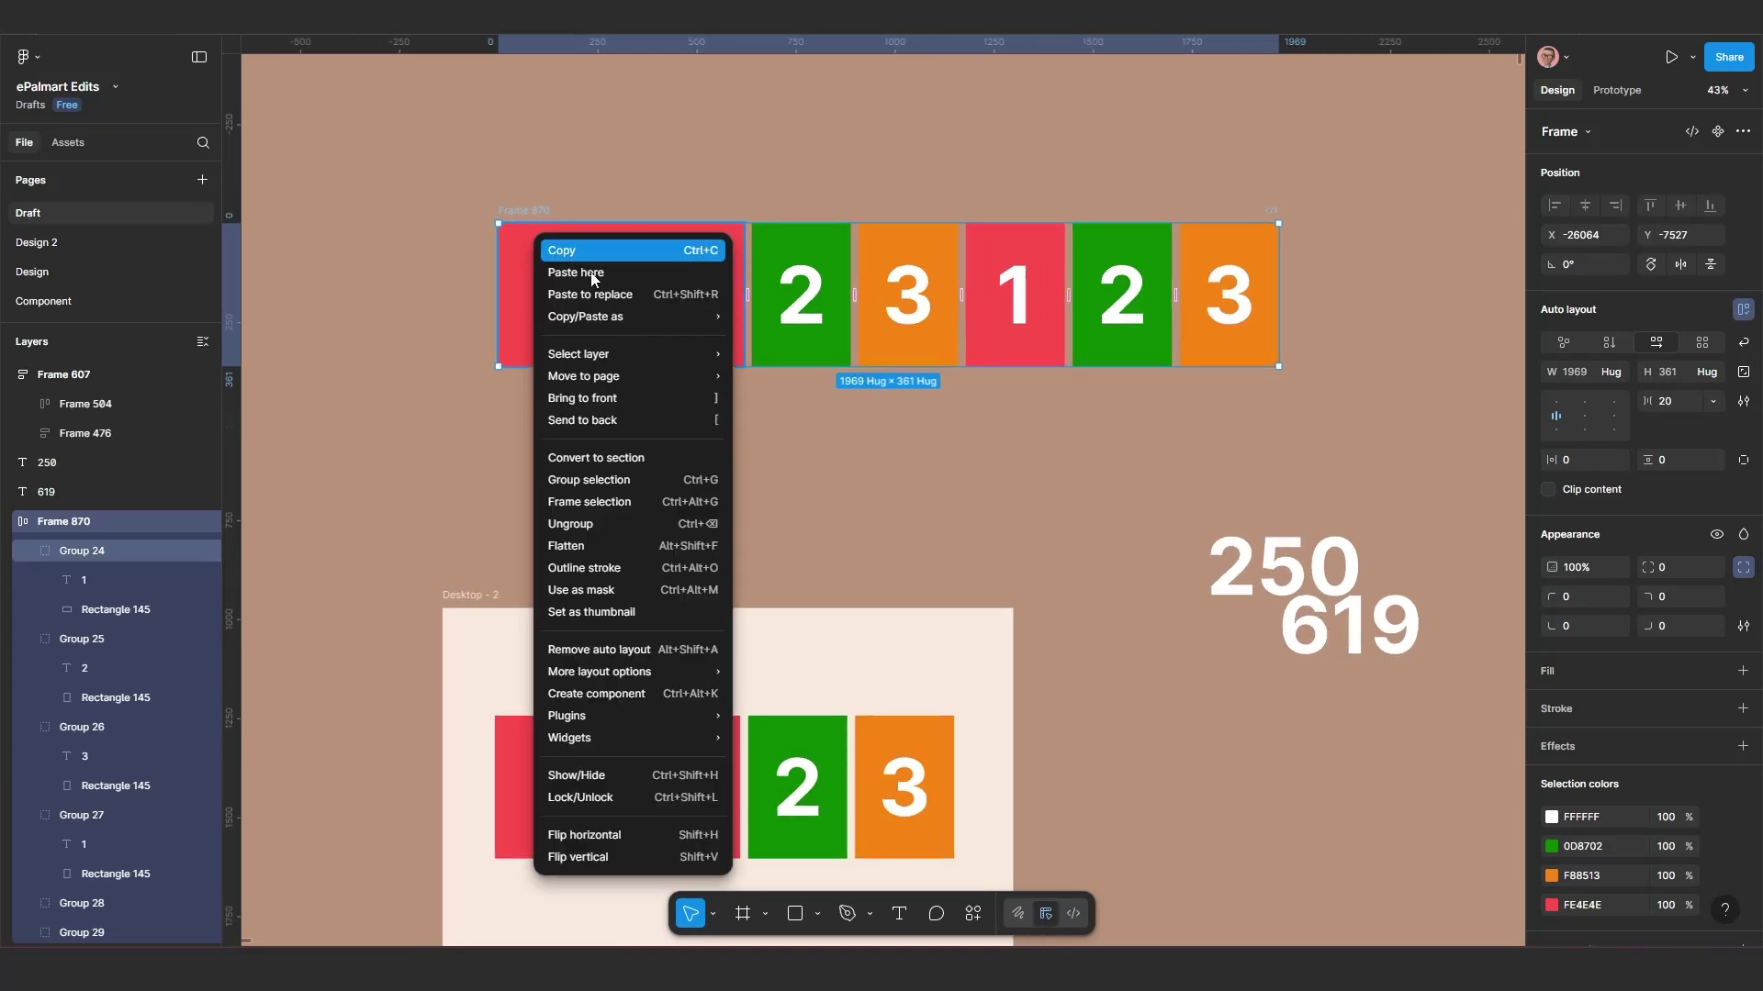
click(613, 507)
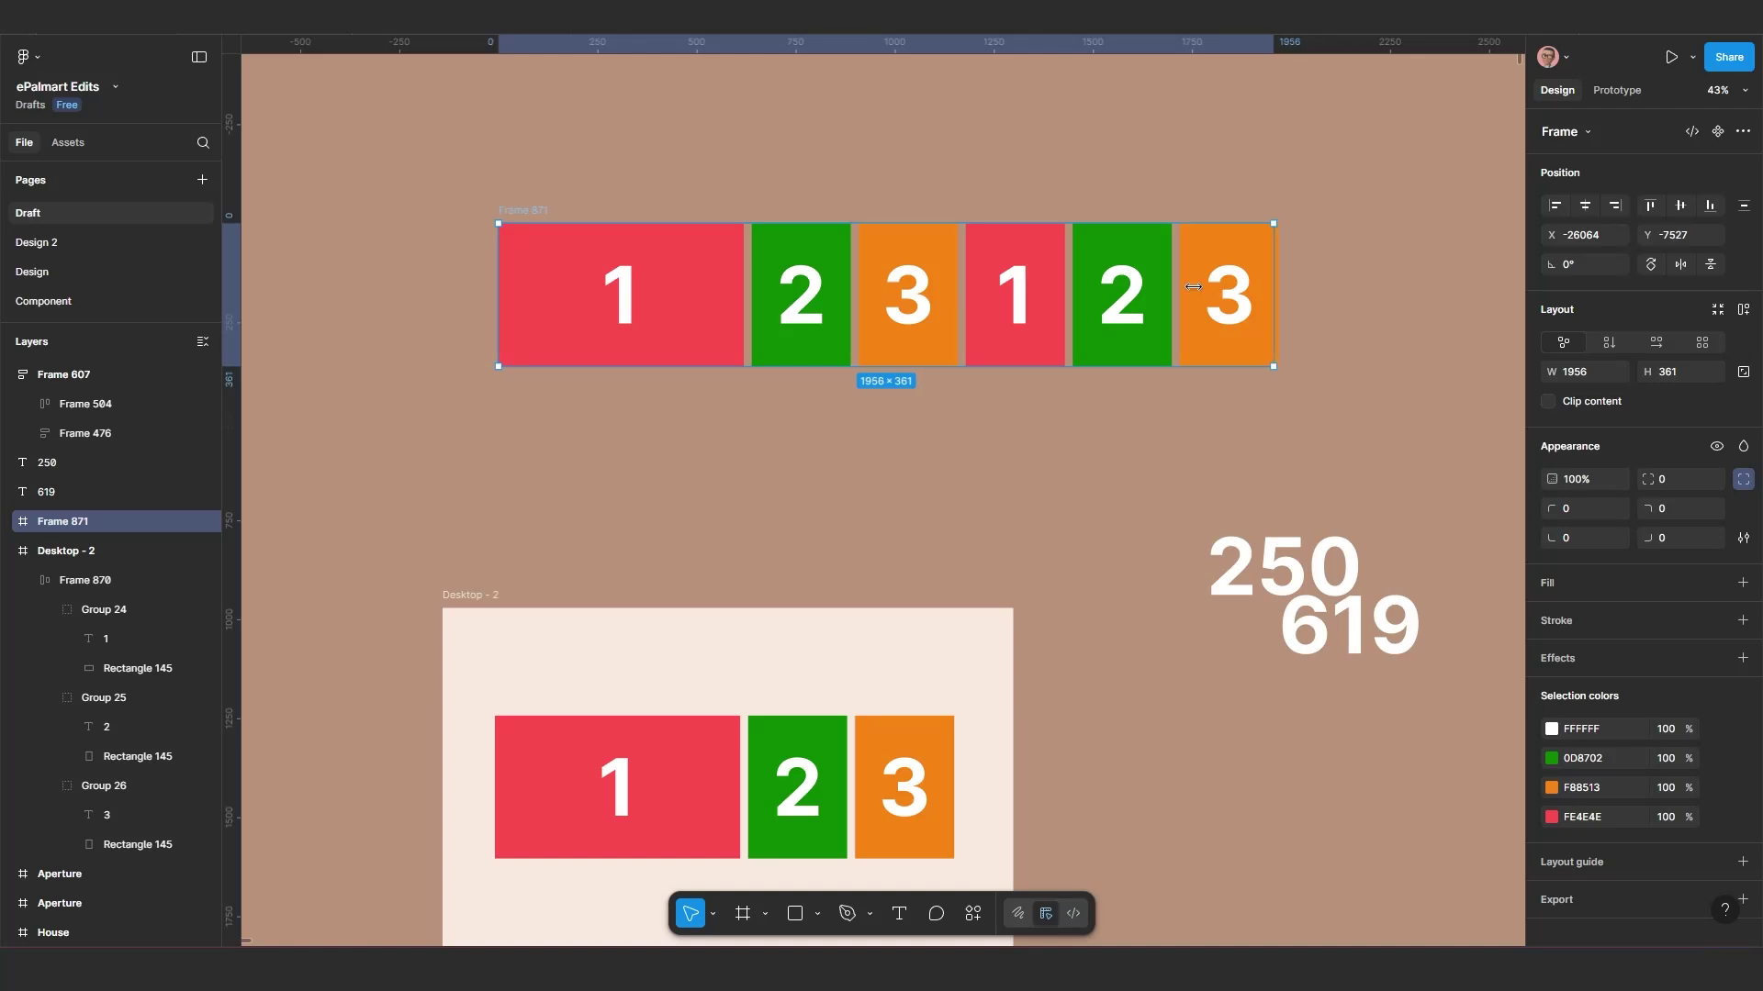
drag(1193, 286, 957, 296)
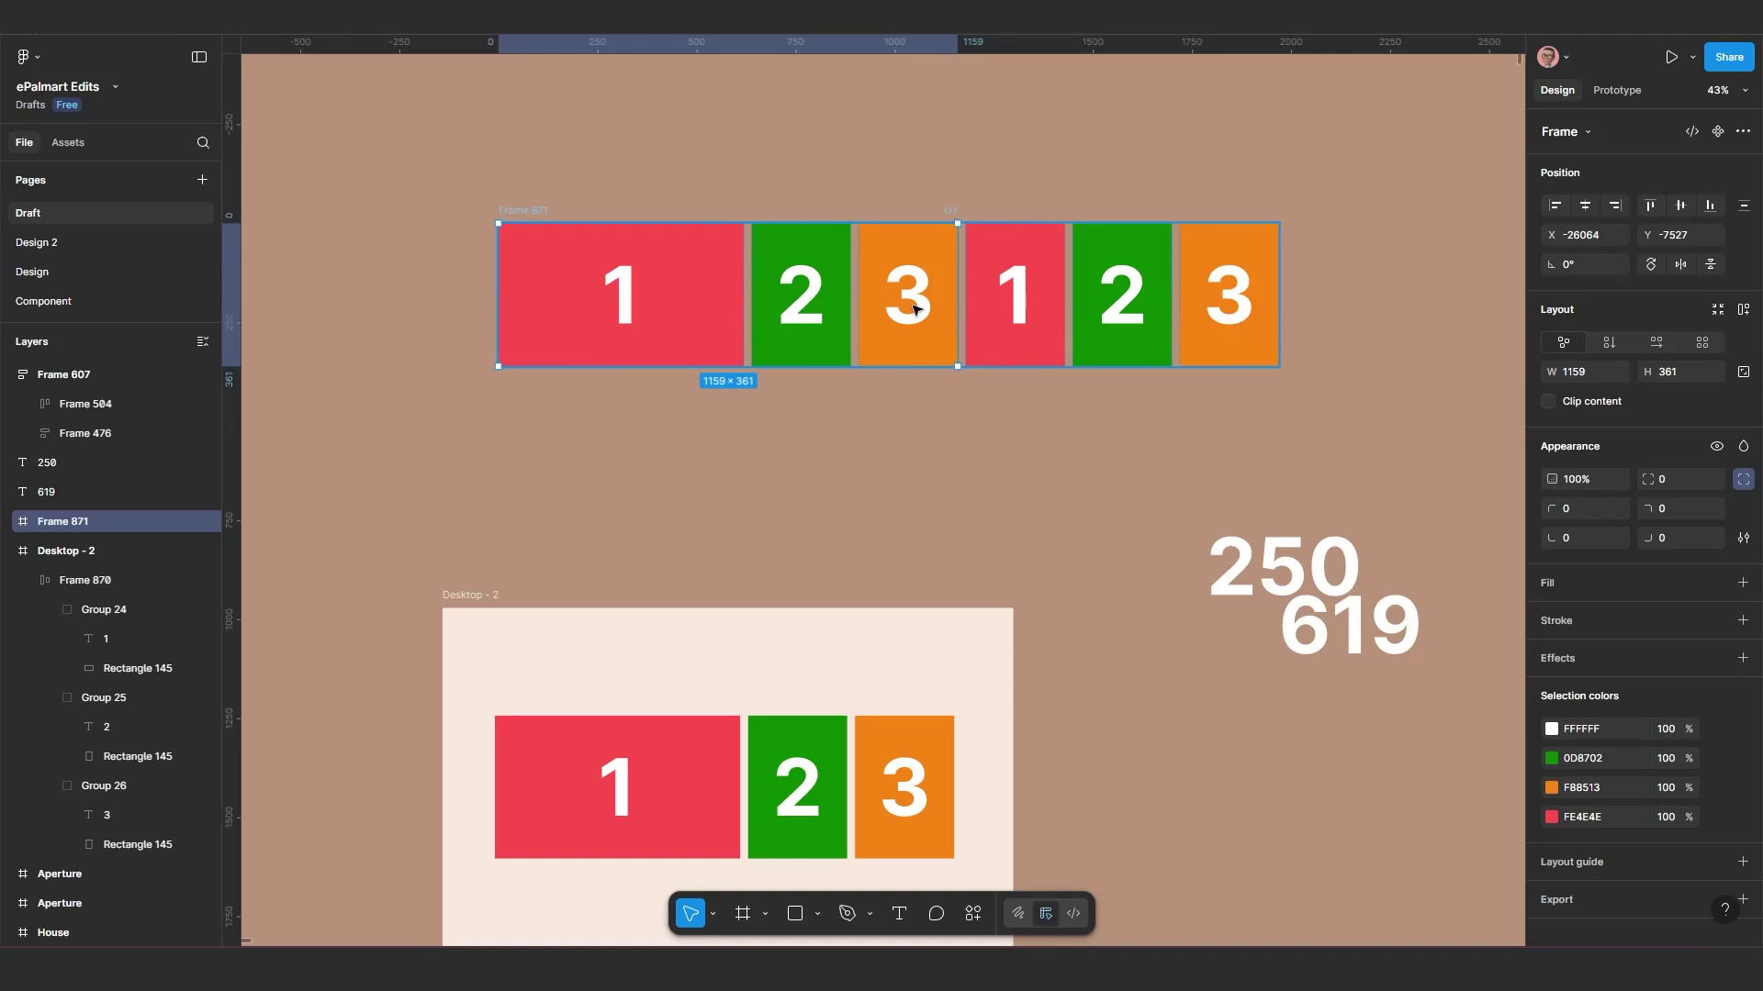
click(1548, 402)
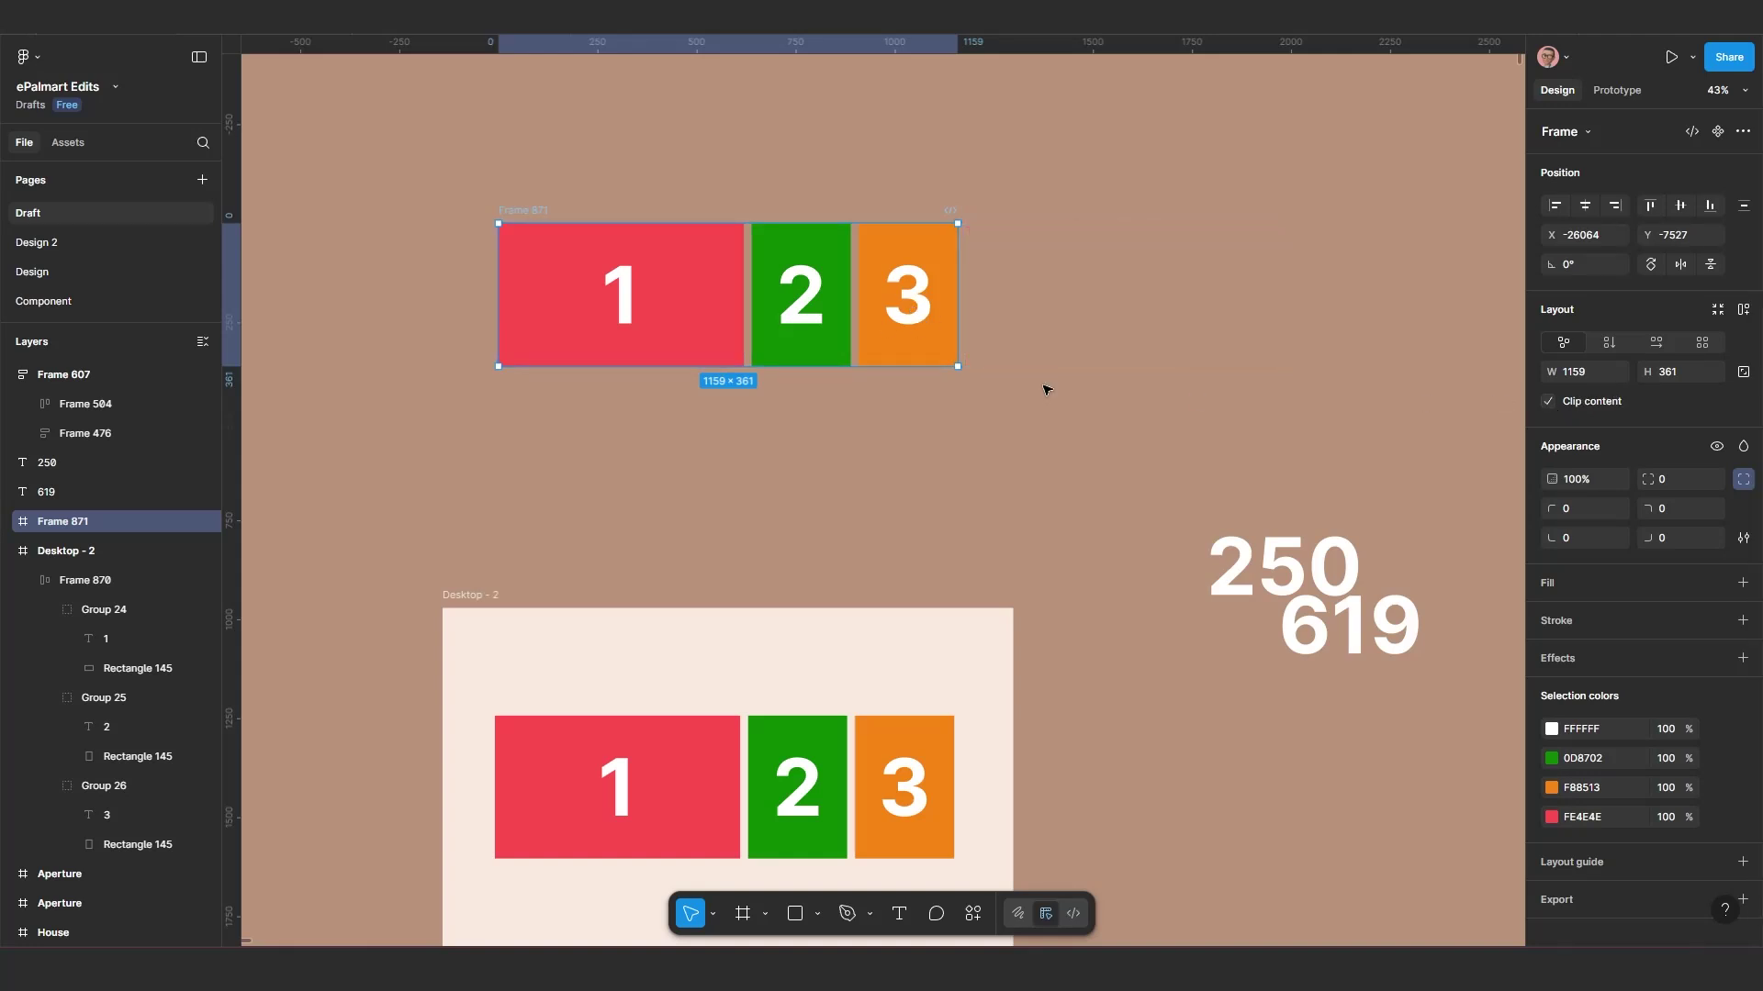
Step: Nudge the clipped frame slightly and select the nested Frame 870 to inspect the full row inside it
drag(530, 212, 537, 213)
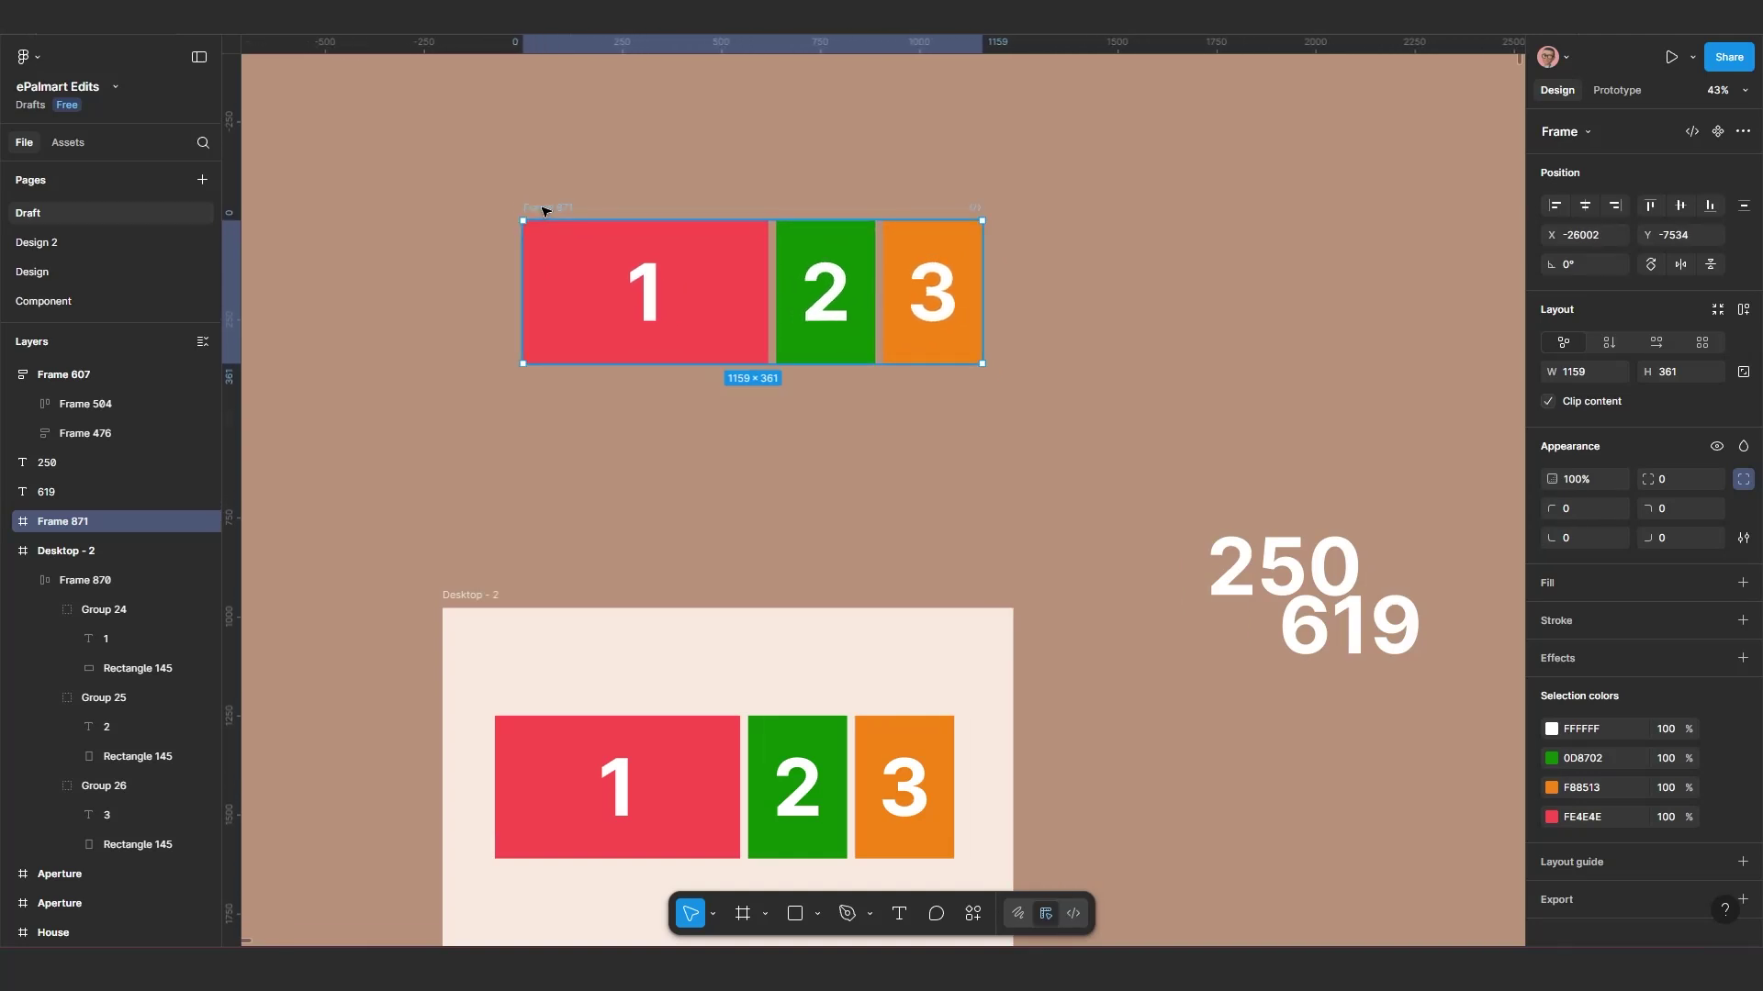
click(9, 522)
click(88, 551)
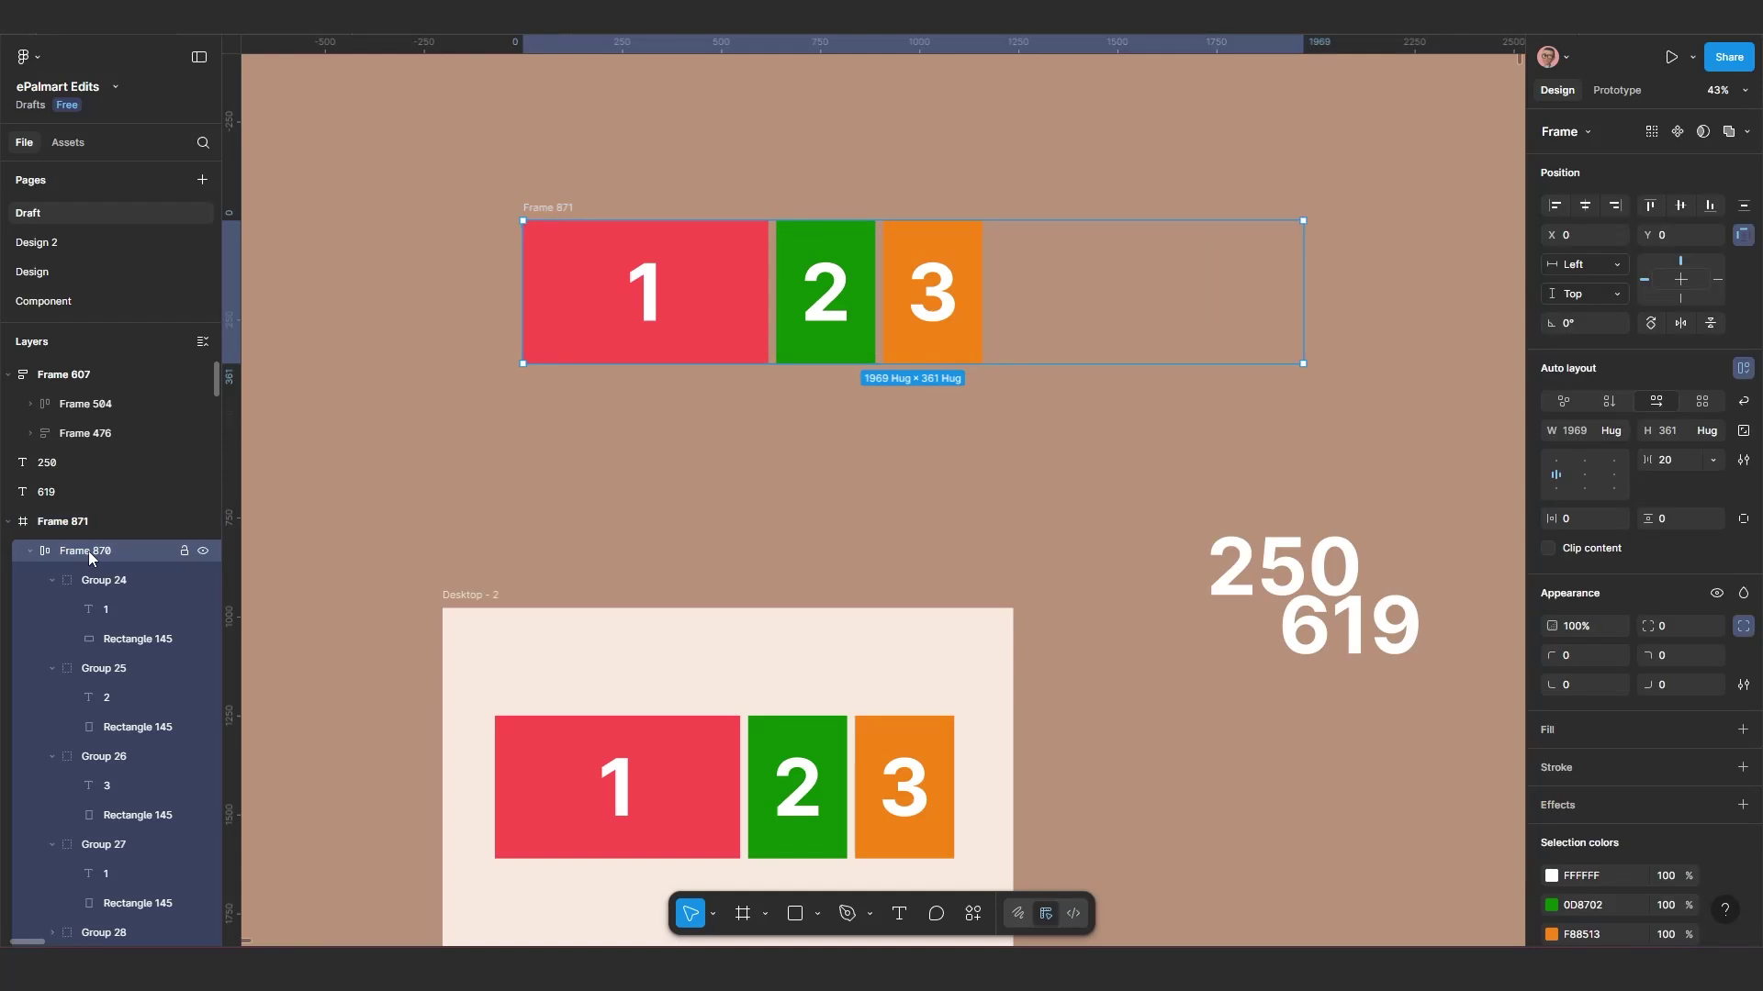
Step: Move the original three-card row out of Desktop - 2 to about X -23884, Y -6252
scroll(622, 394, down, 3)
scroll(622, 394, down, 1)
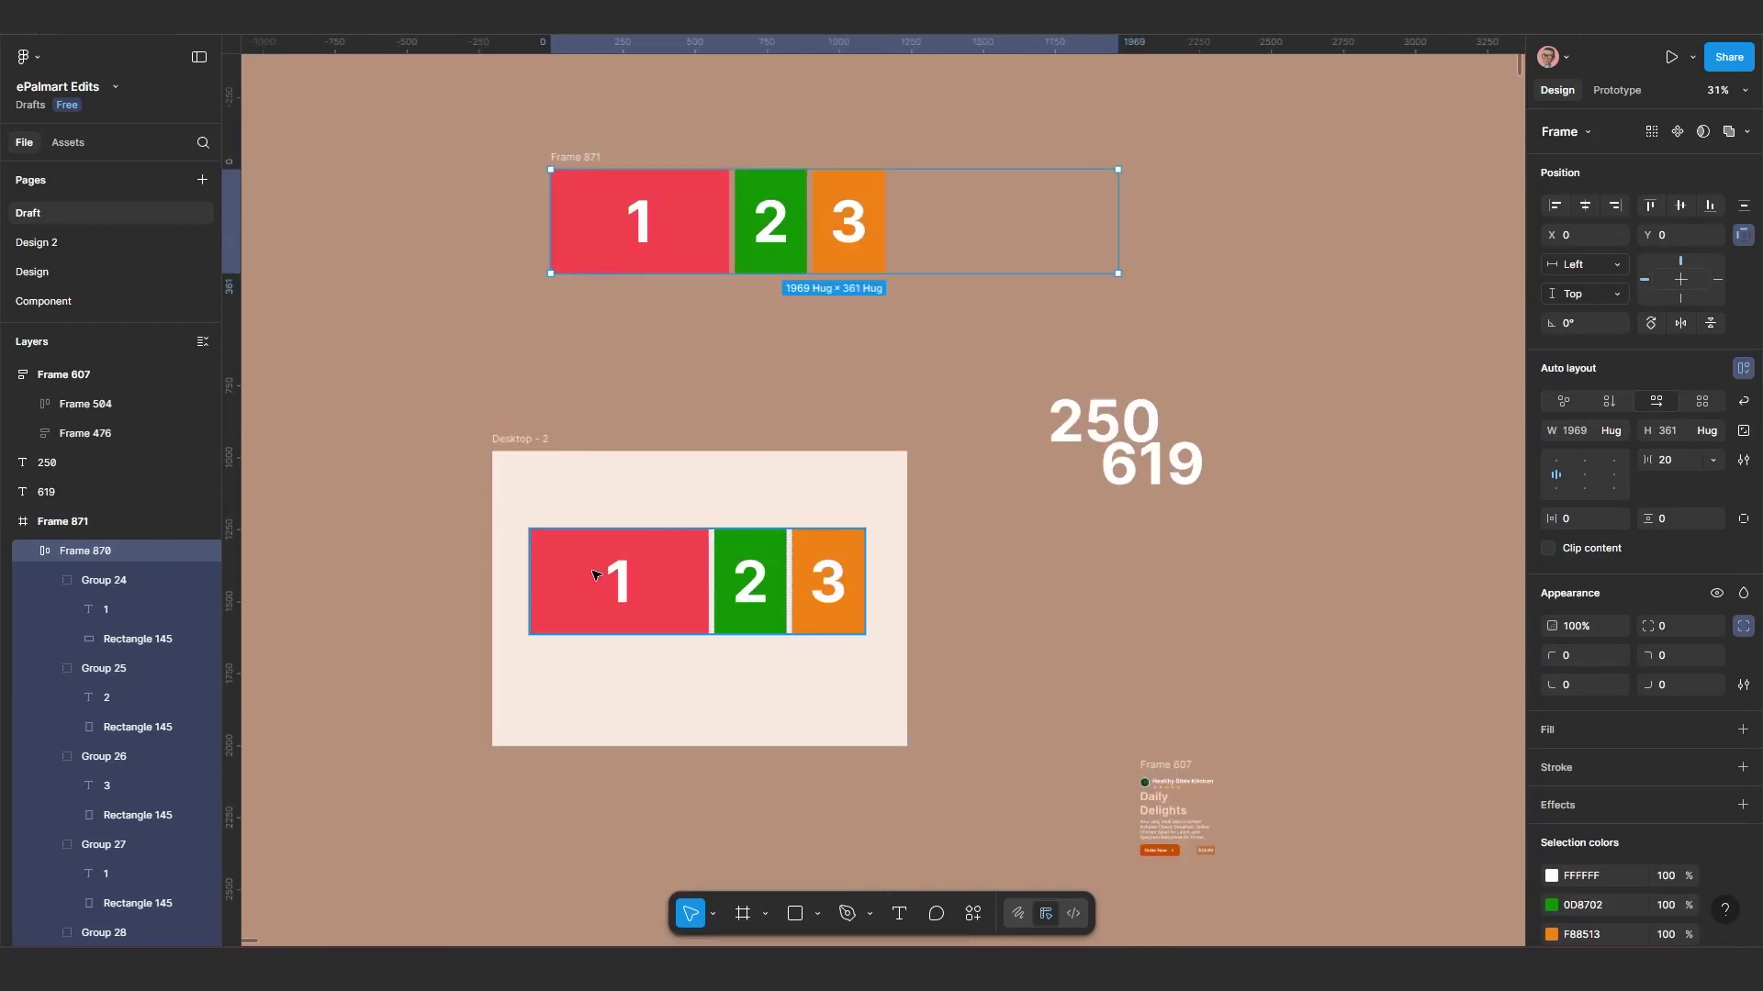
click(598, 580)
drag(811, 595, 1443, 604)
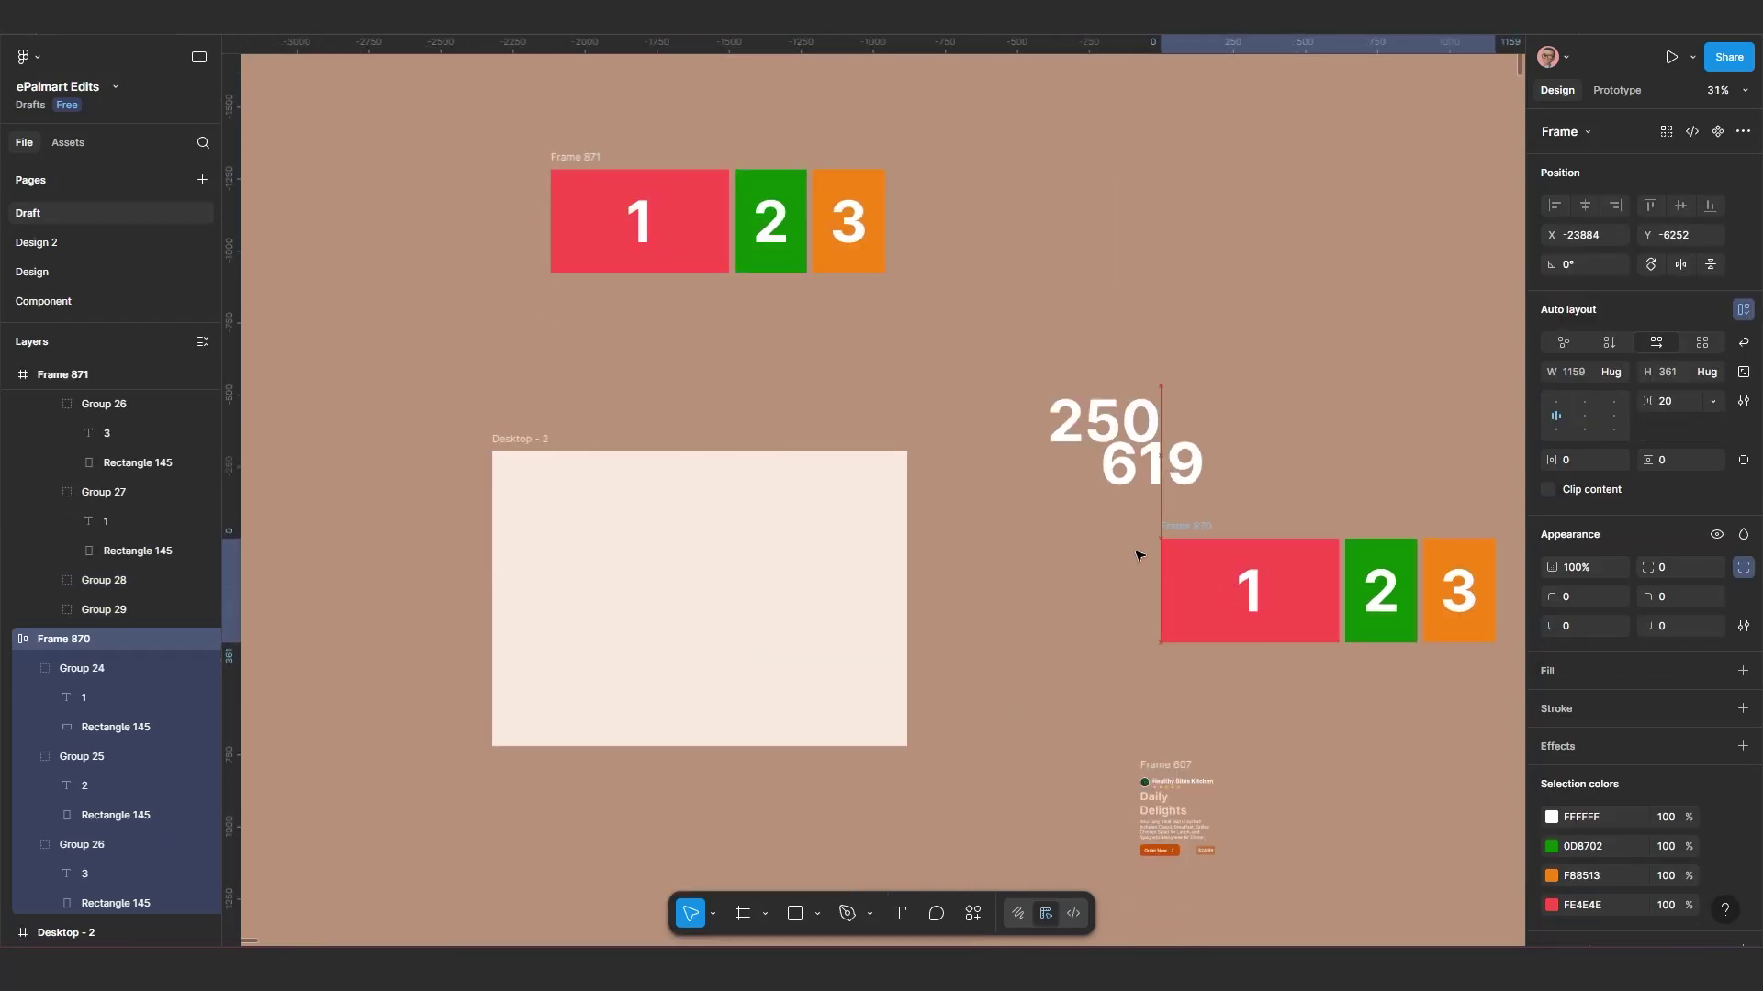
Step: Place the clipped card frame inside Desktop - 2 at about X 141, Y 54
drag(584, 157, 570, 457)
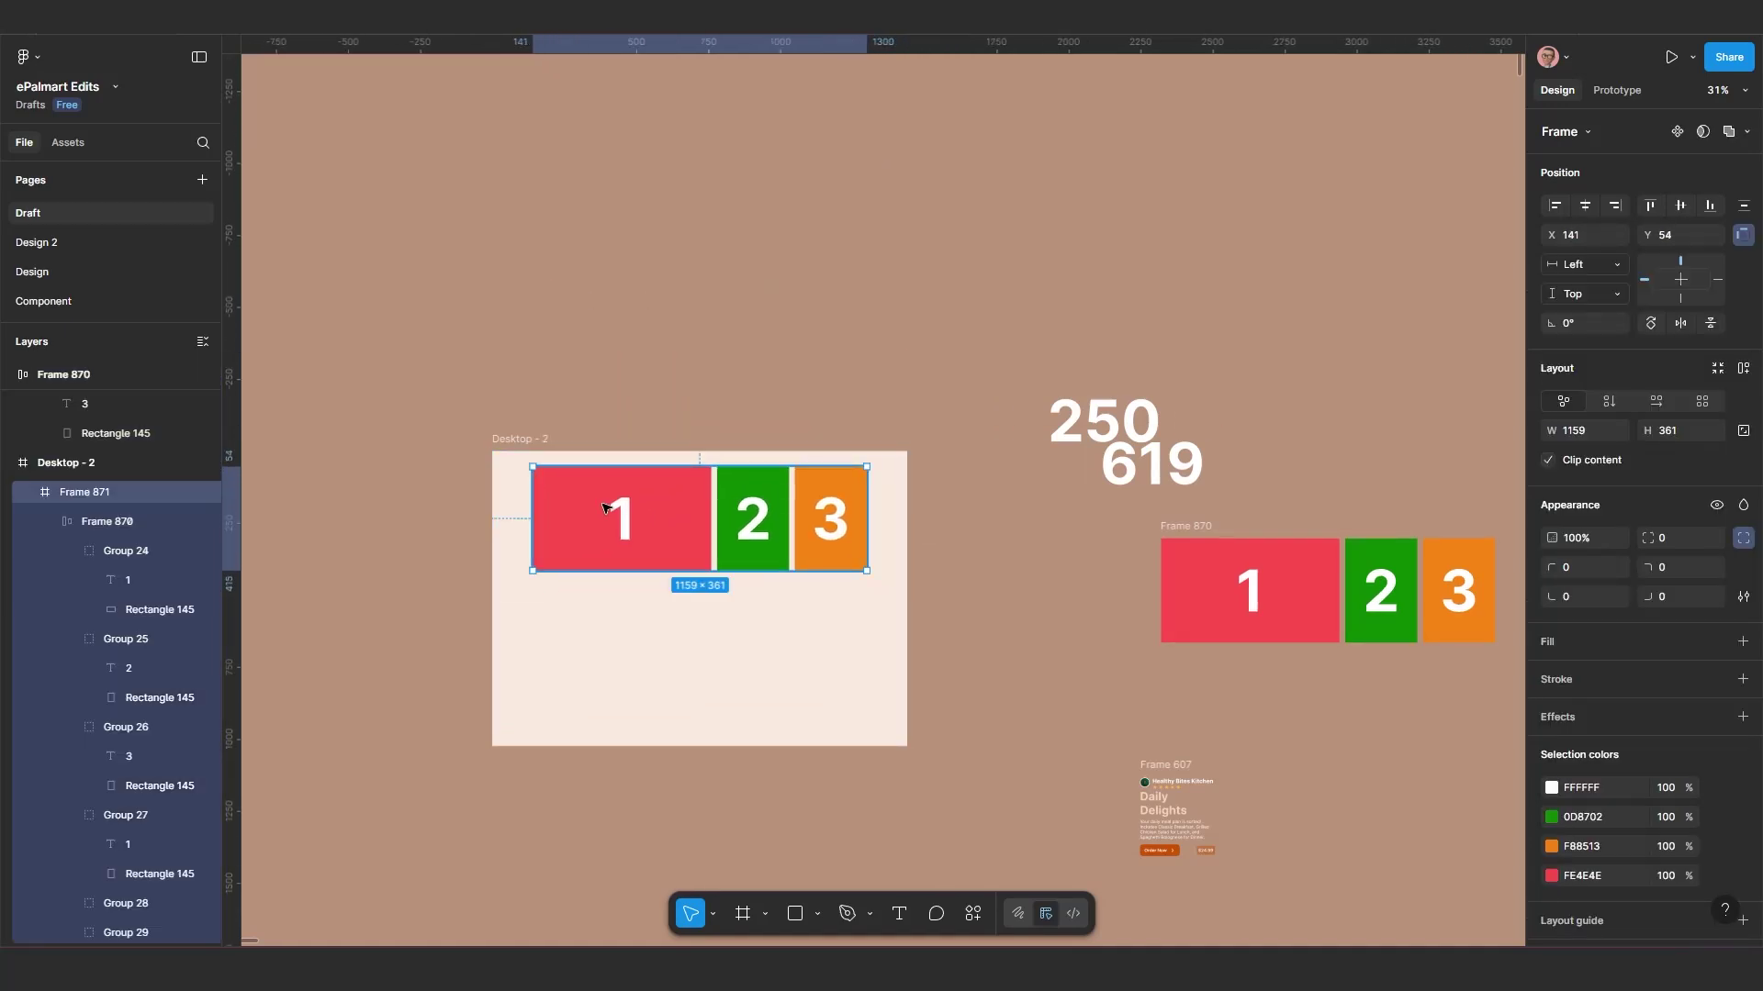
scroll(588, 532, up, 3)
scroll(619, 565, down, 3)
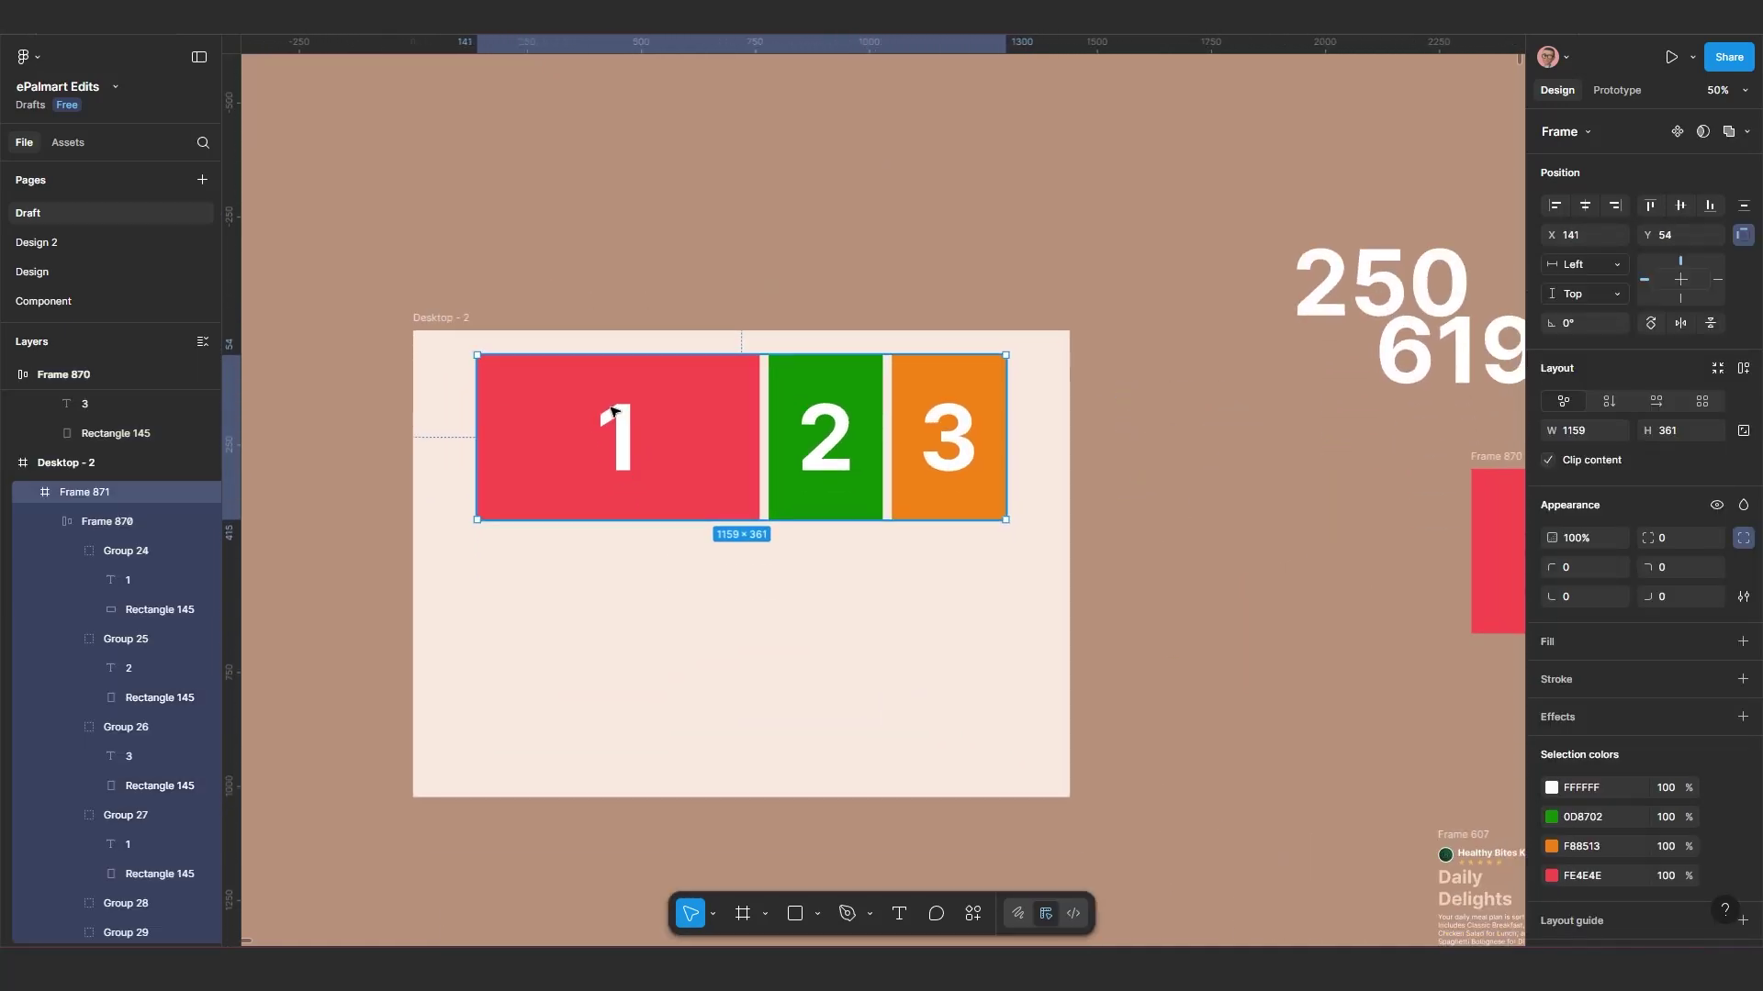
Step: Move the clipped card frame out of Desktop - 2 and well above it, to about X -25730, Y -7923
scroll(621, 415, down, 1)
drag(550, 394, 609, 178)
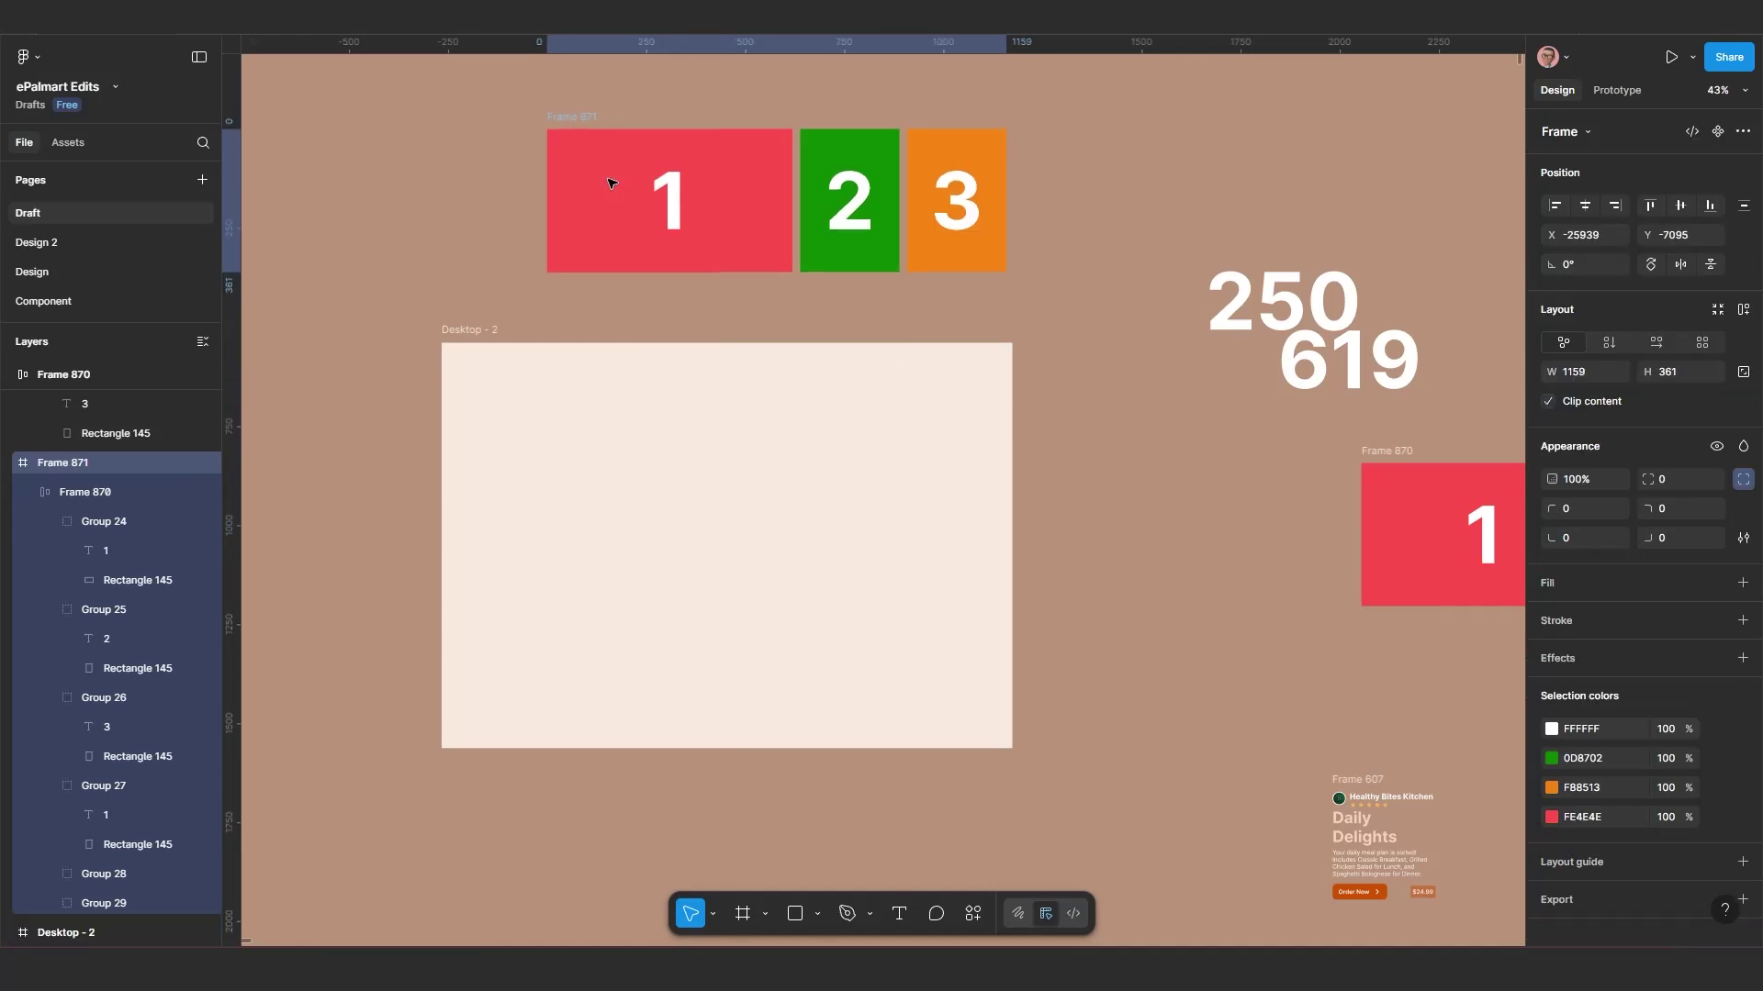
scroll(645, 236, up, 4)
drag(646, 367, 637, 163)
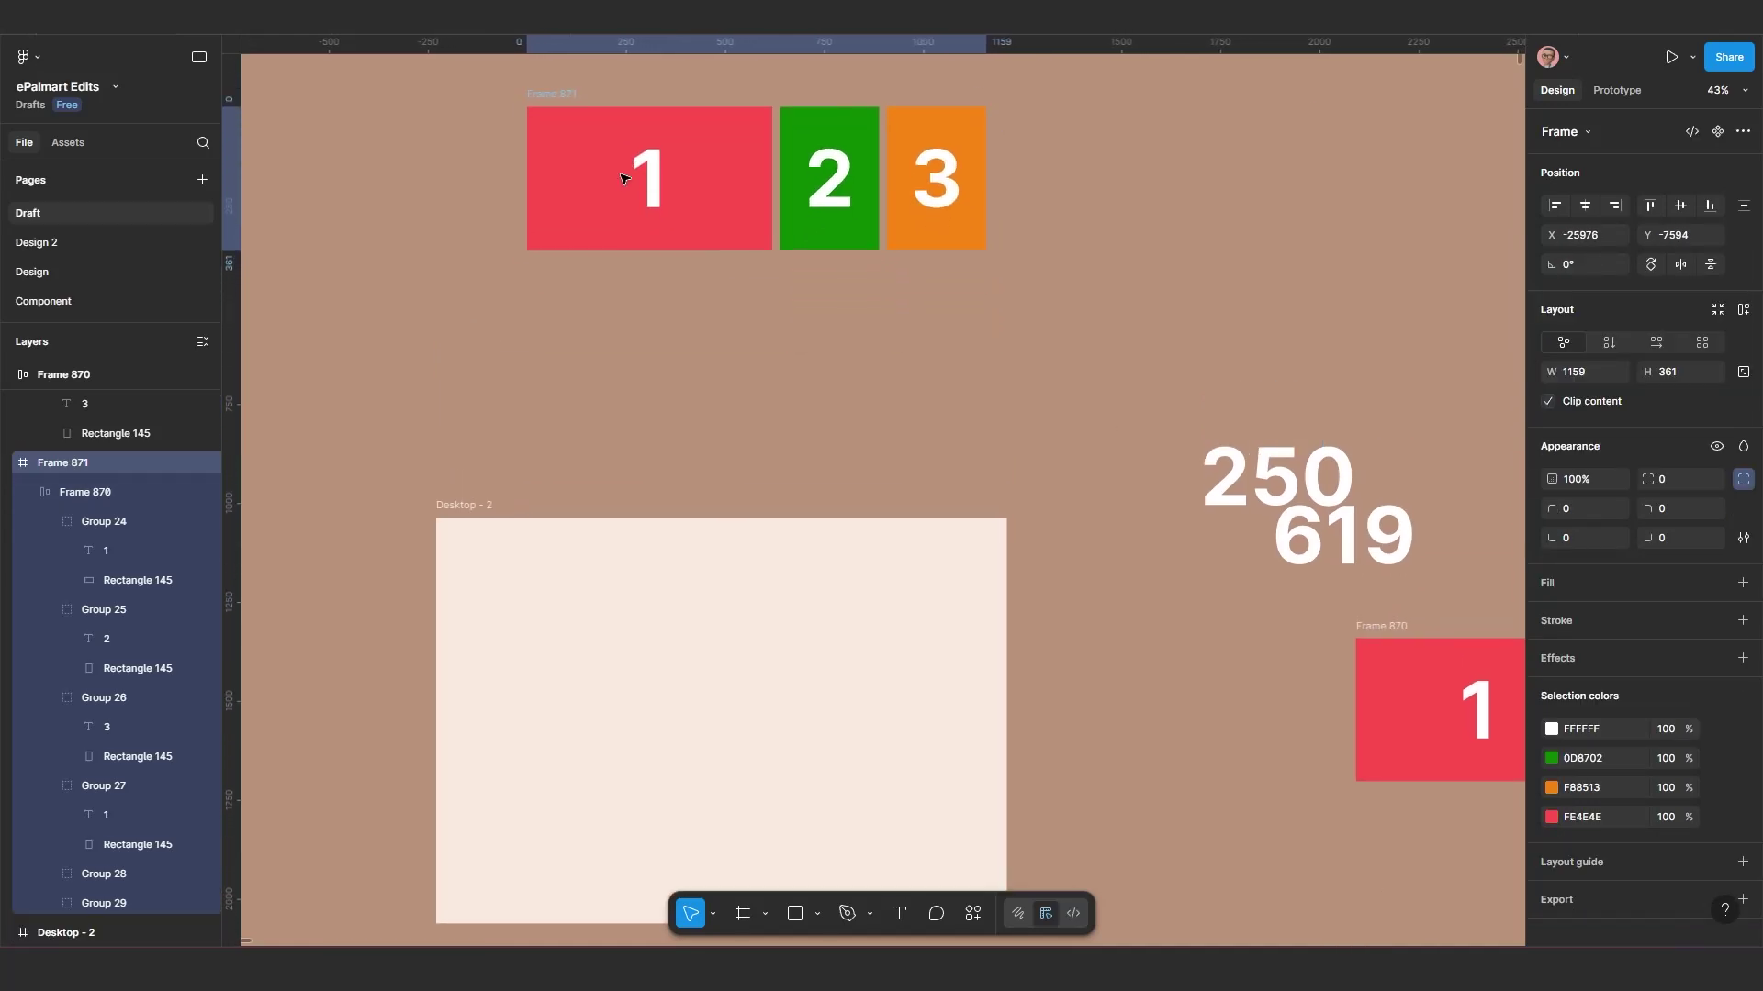
scroll(628, 340, up, 3)
drag(692, 236, 743, 105)
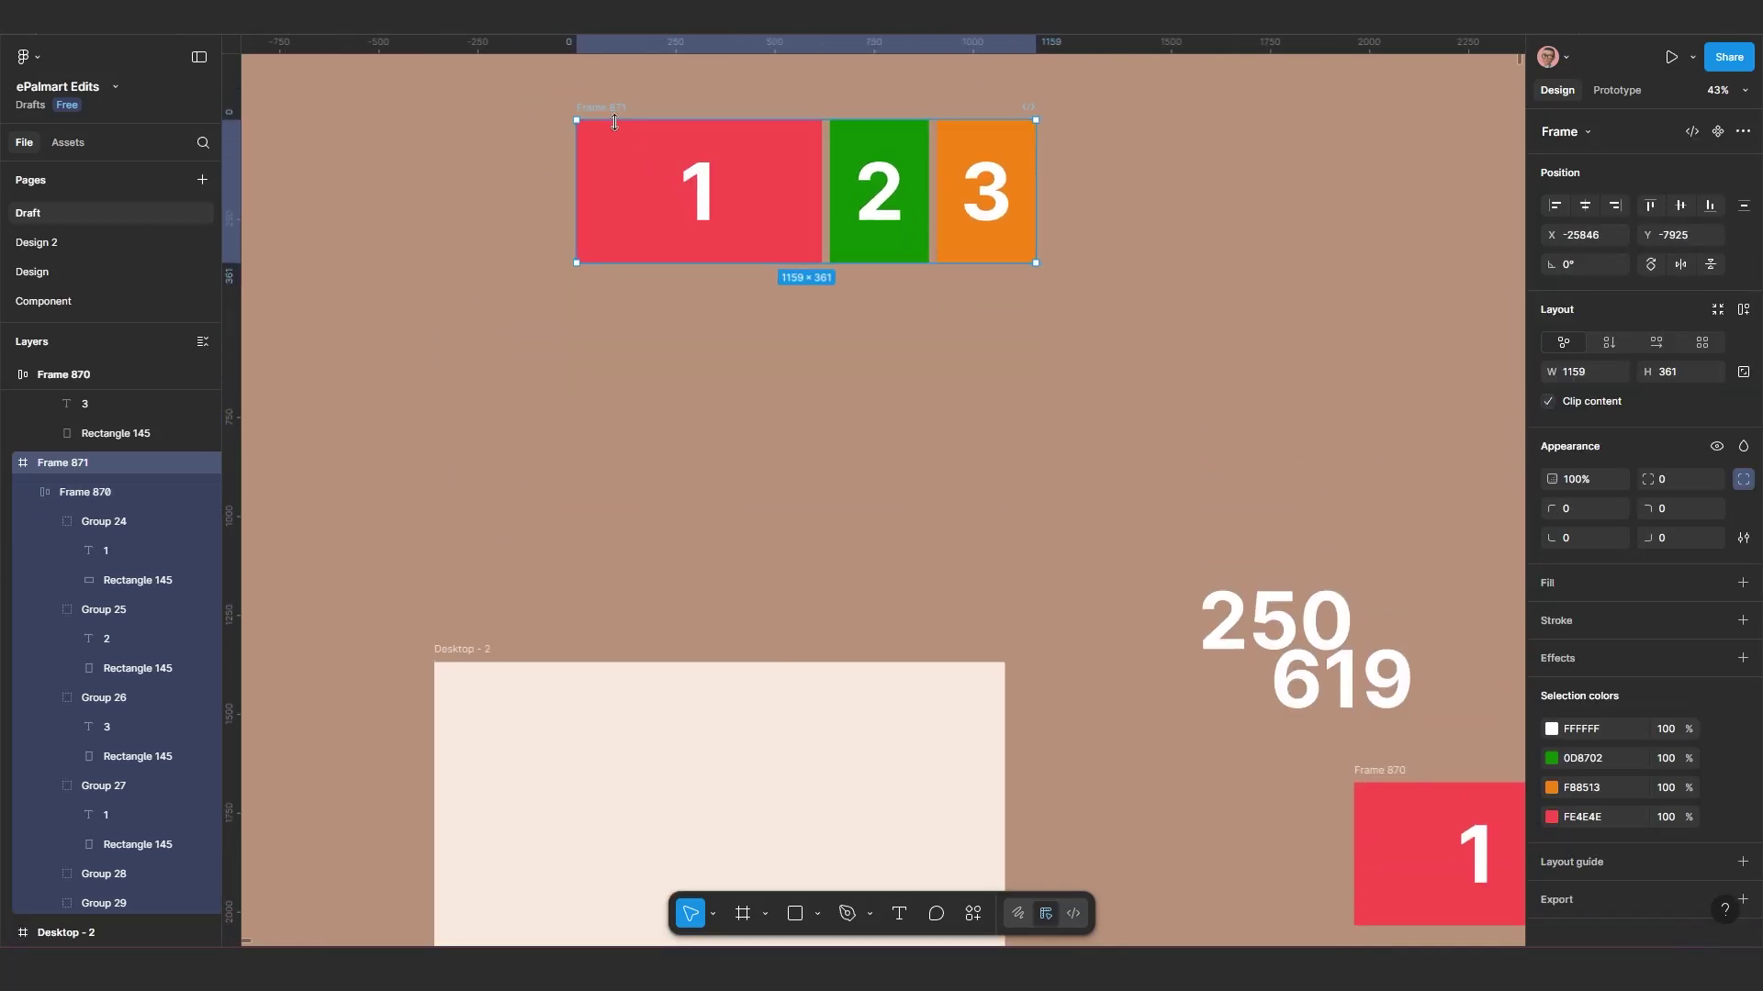
drag(604, 111, 651, 111)
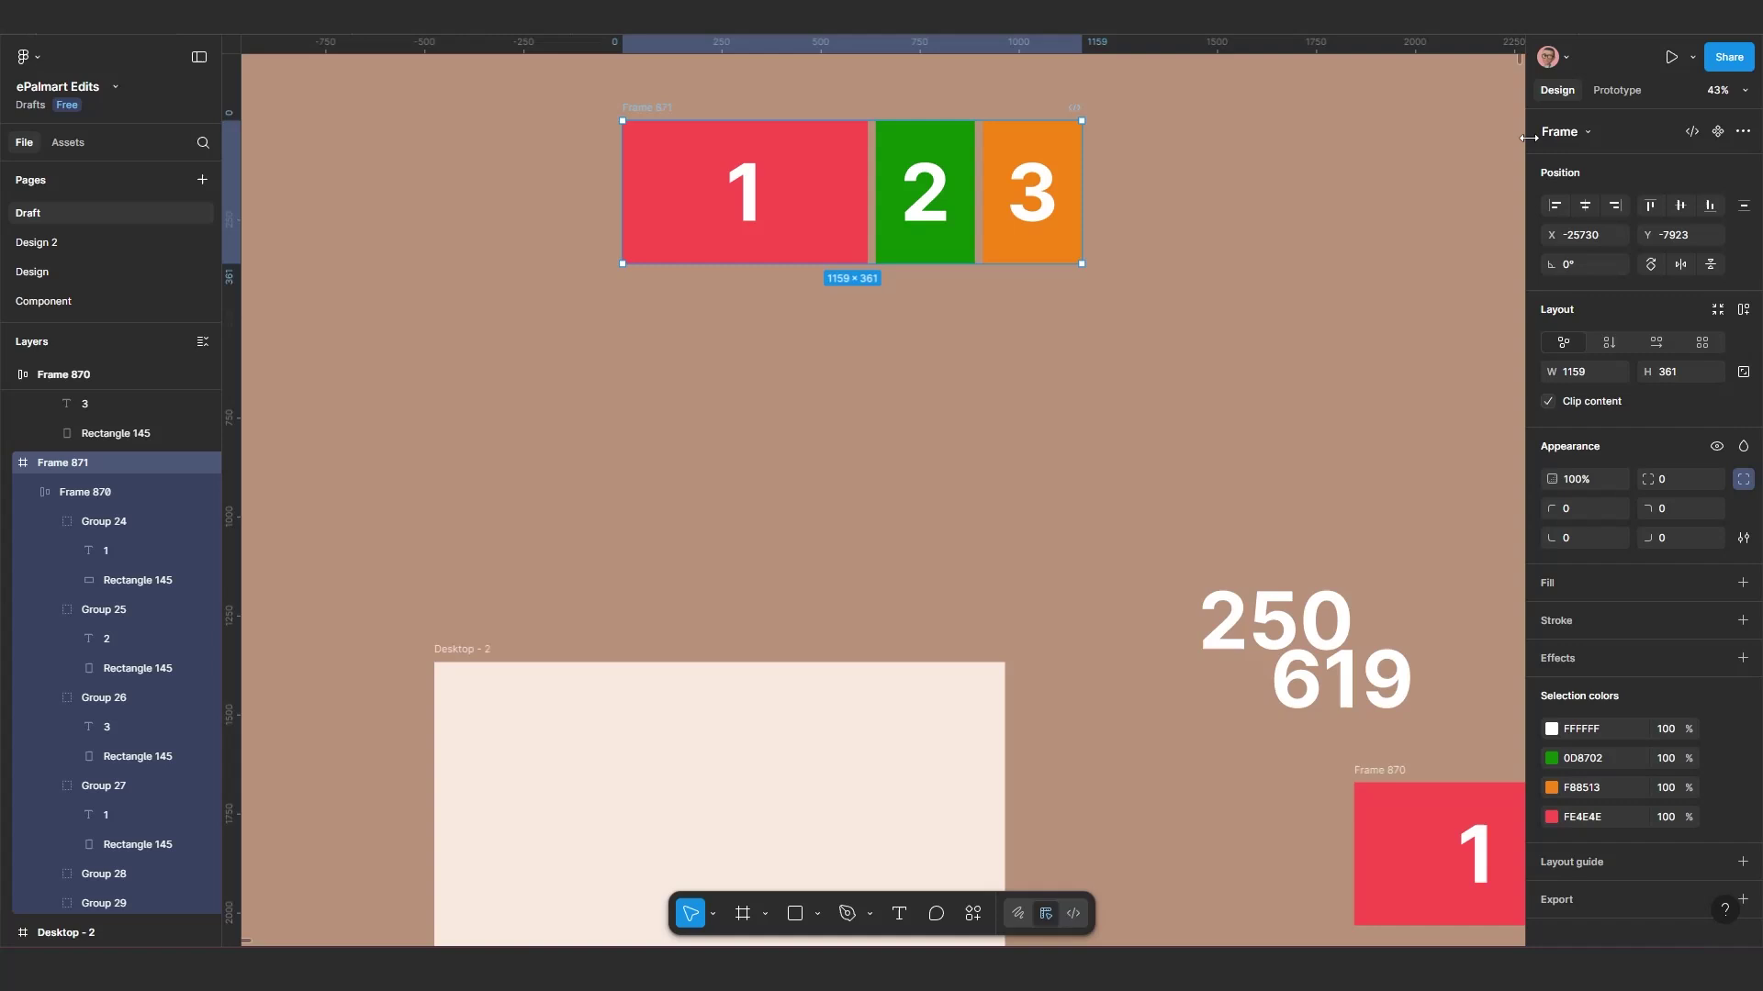
Step: Turn the clipped card frame into a component with a second variant, and move the component set up to about X -25742, Y -8303
click(1718, 132)
click(1691, 132)
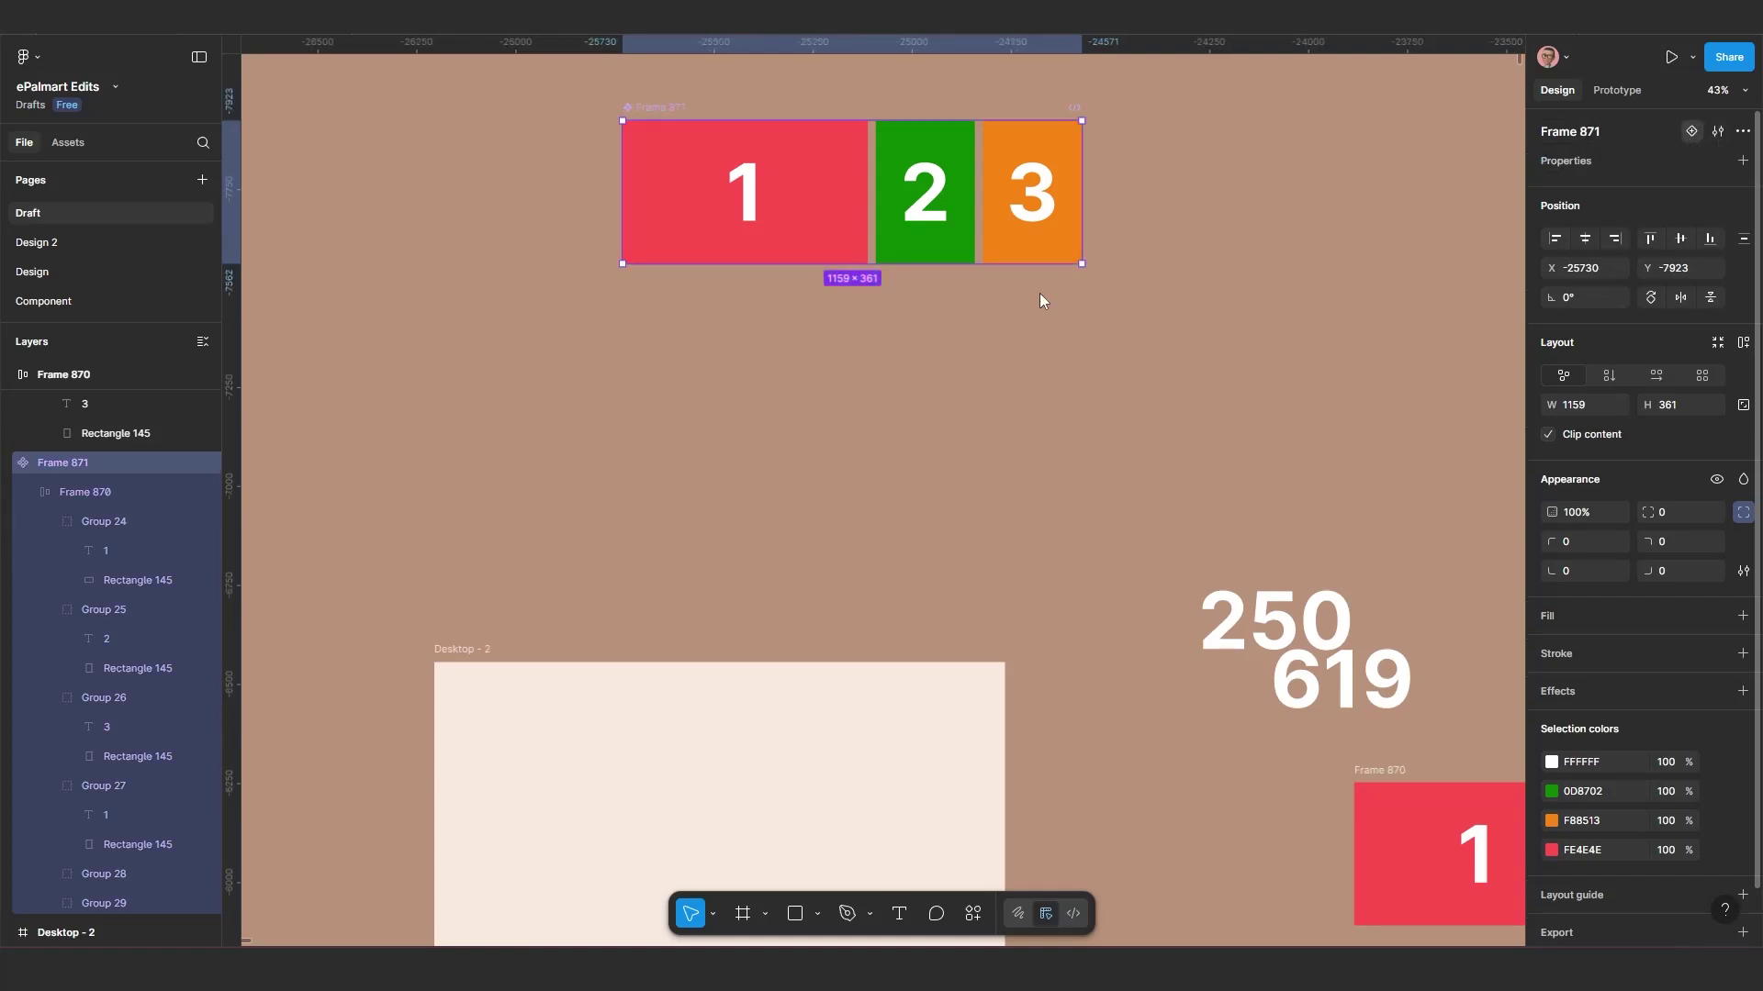
scroll(808, 342, up, 1)
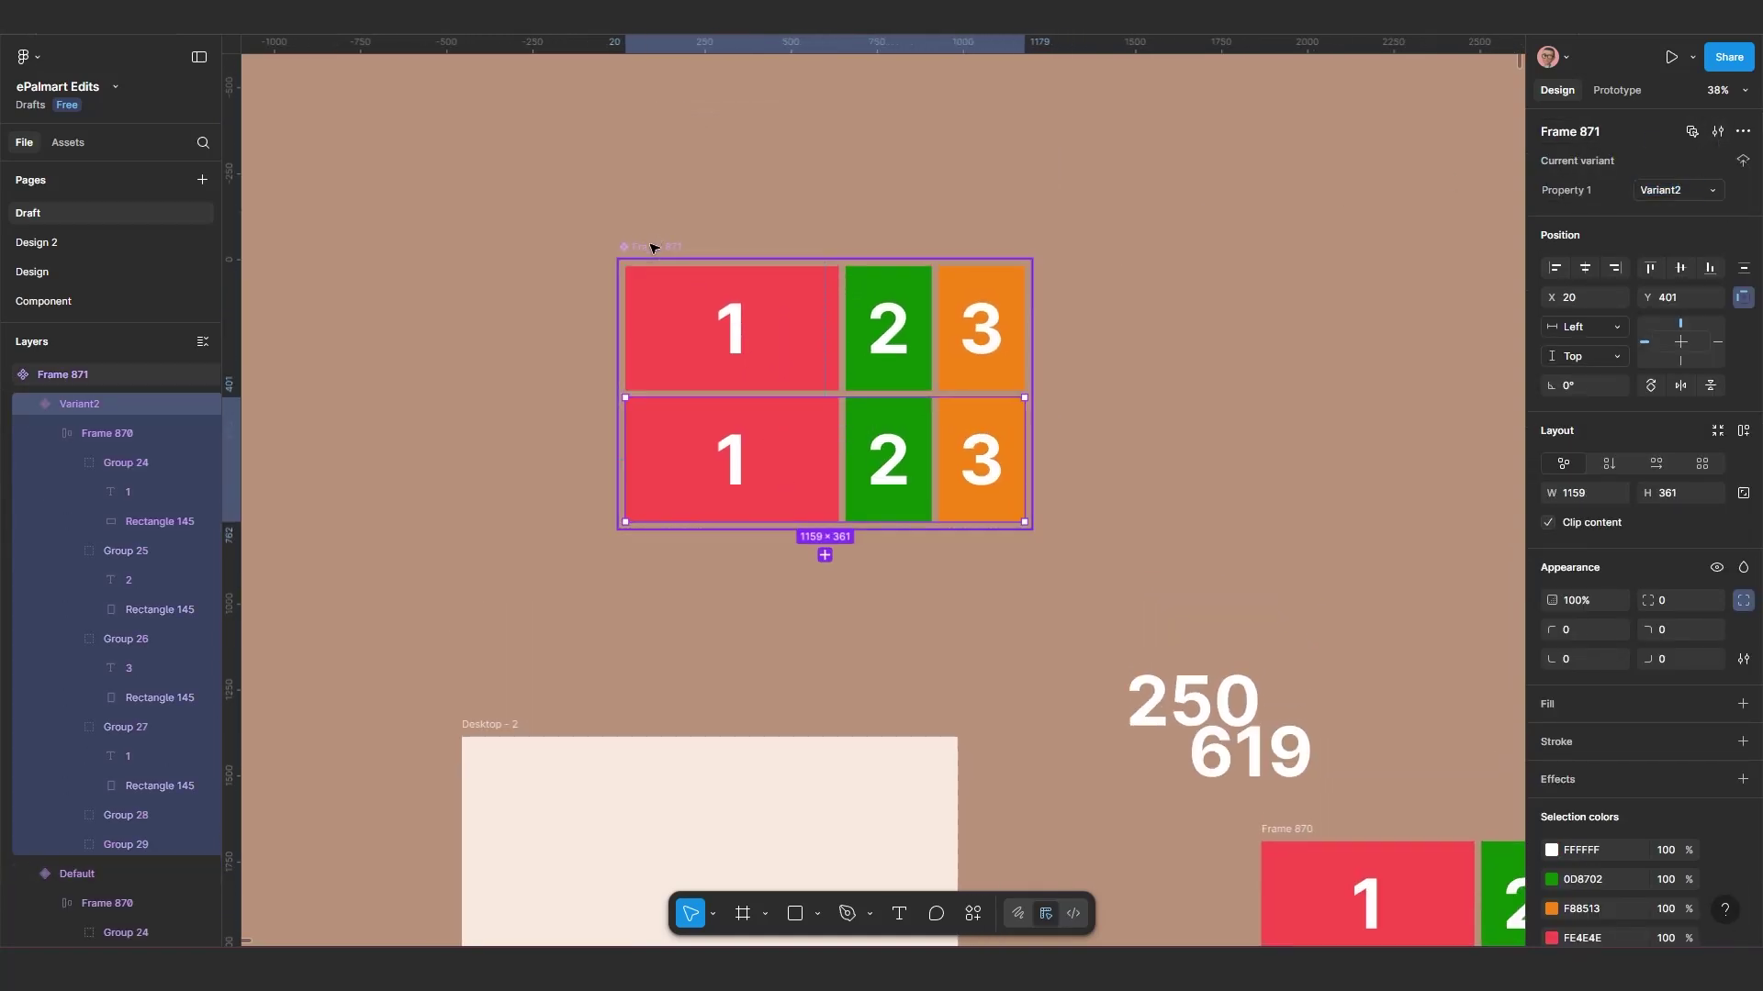
drag(652, 246, 655, 123)
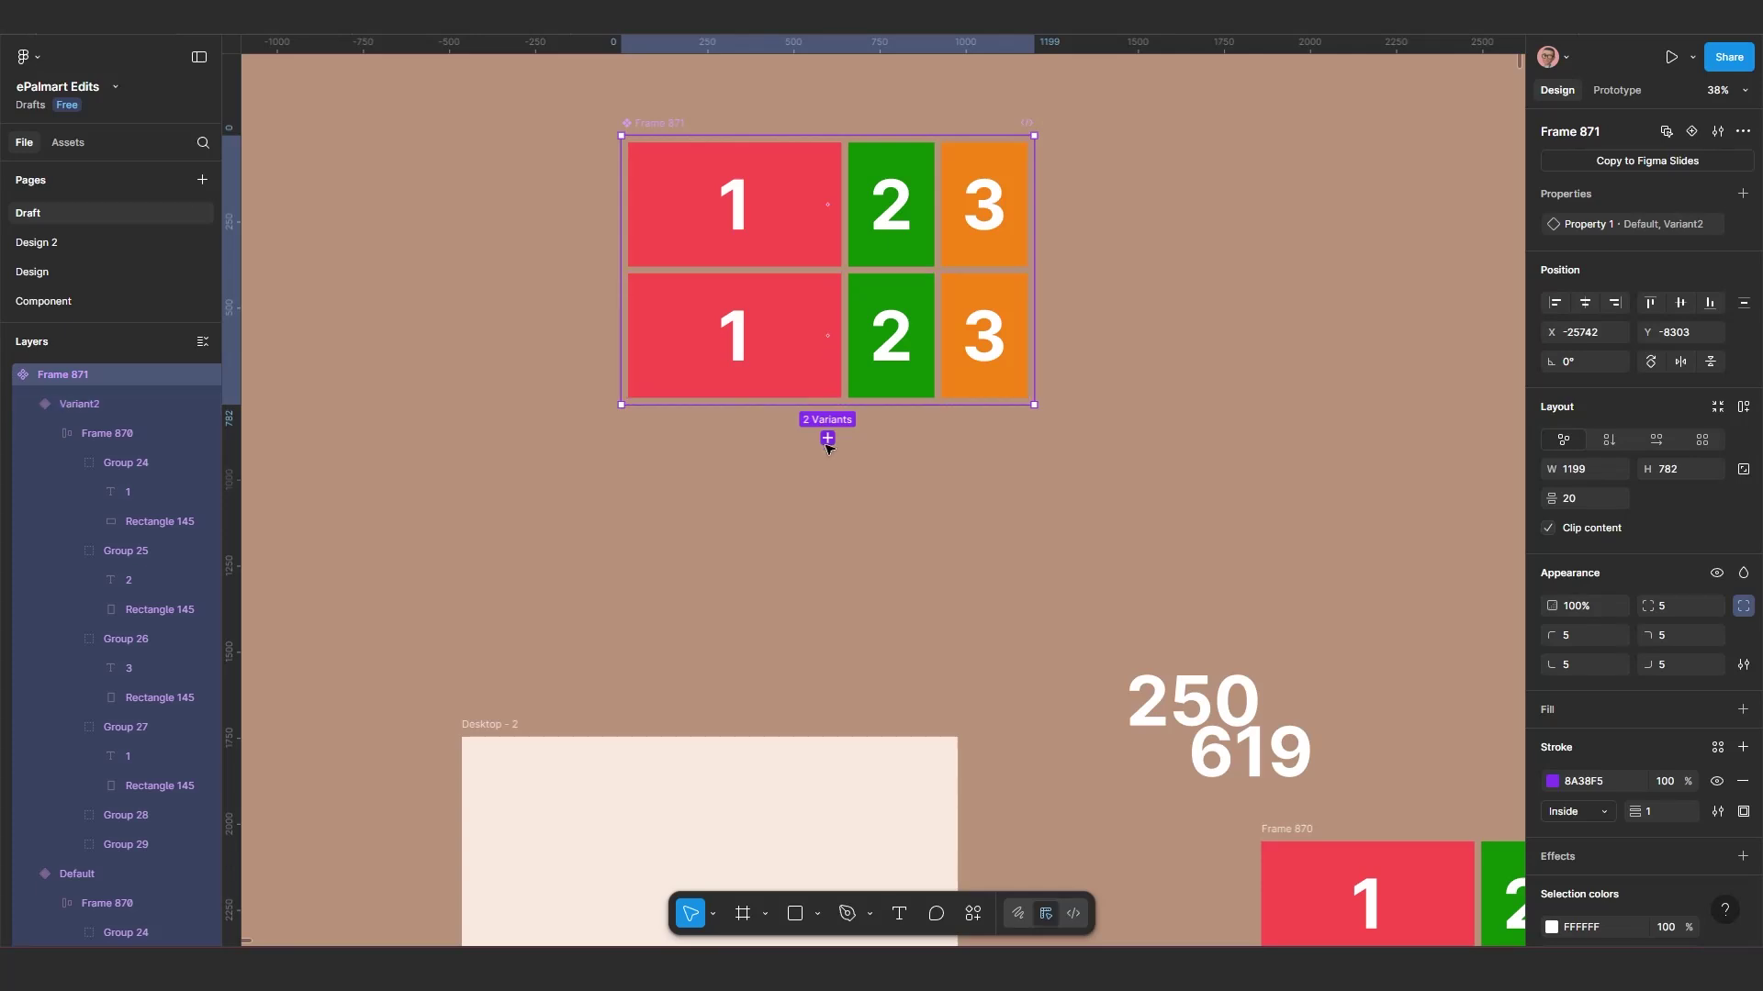
Step: Add a third and fourth variant to the carousel component set and move the set up to about X -25698, Y -8875
click(827, 439)
click(826, 563)
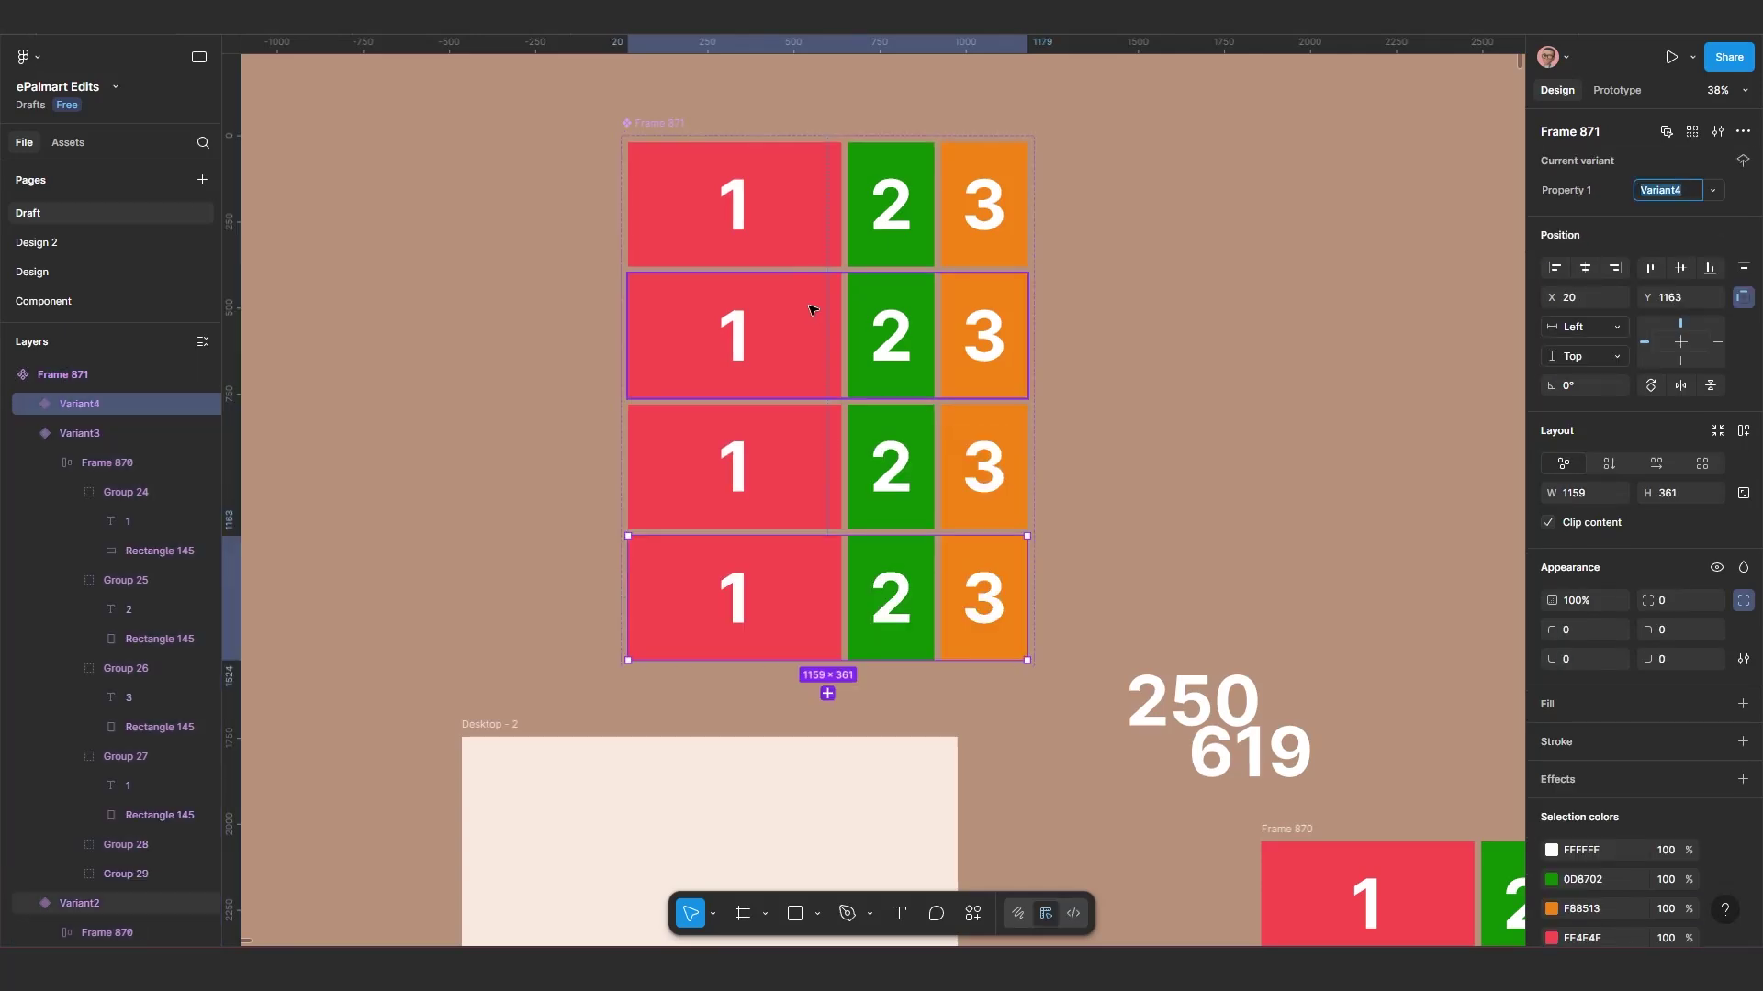
ctrl+scroll(816, 323, down, 2)
scroll(816, 323, up, 1)
drag(735, 236, 739, 98)
ctrl+scroll(766, 275, up, 2)
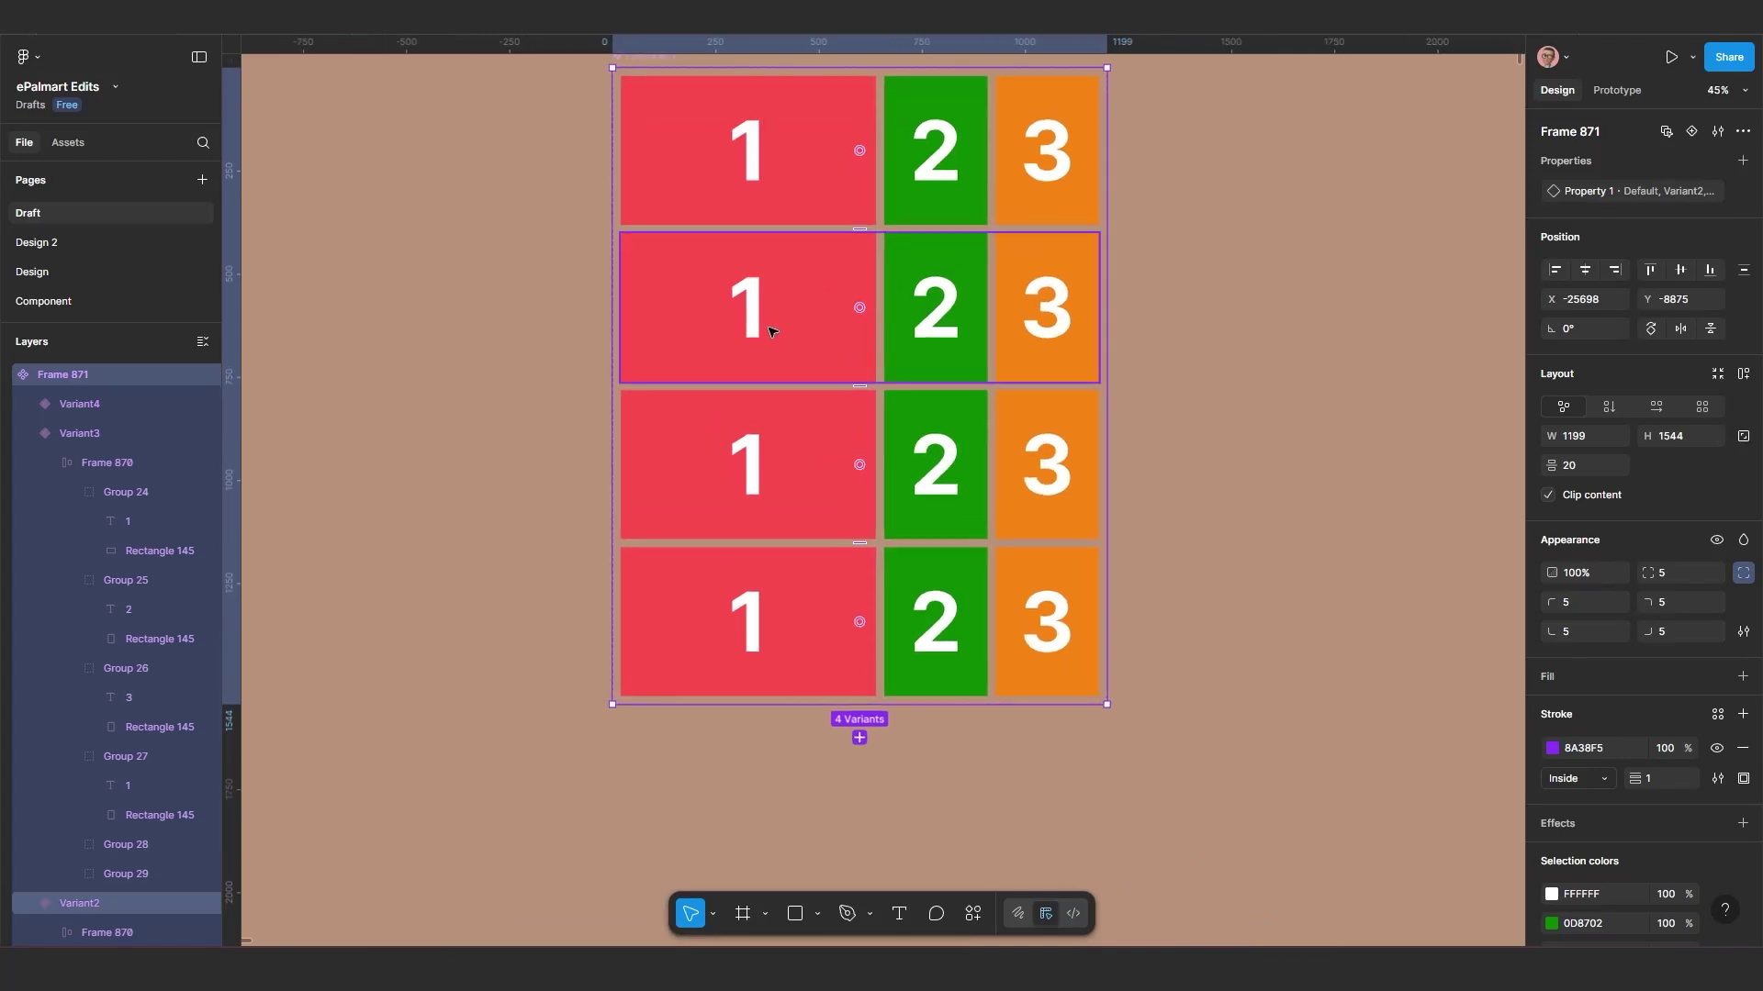
Step: Set the width of the red card 1 at the start of the second variant to 250
ctrl+scroll(771, 320, down, 1)
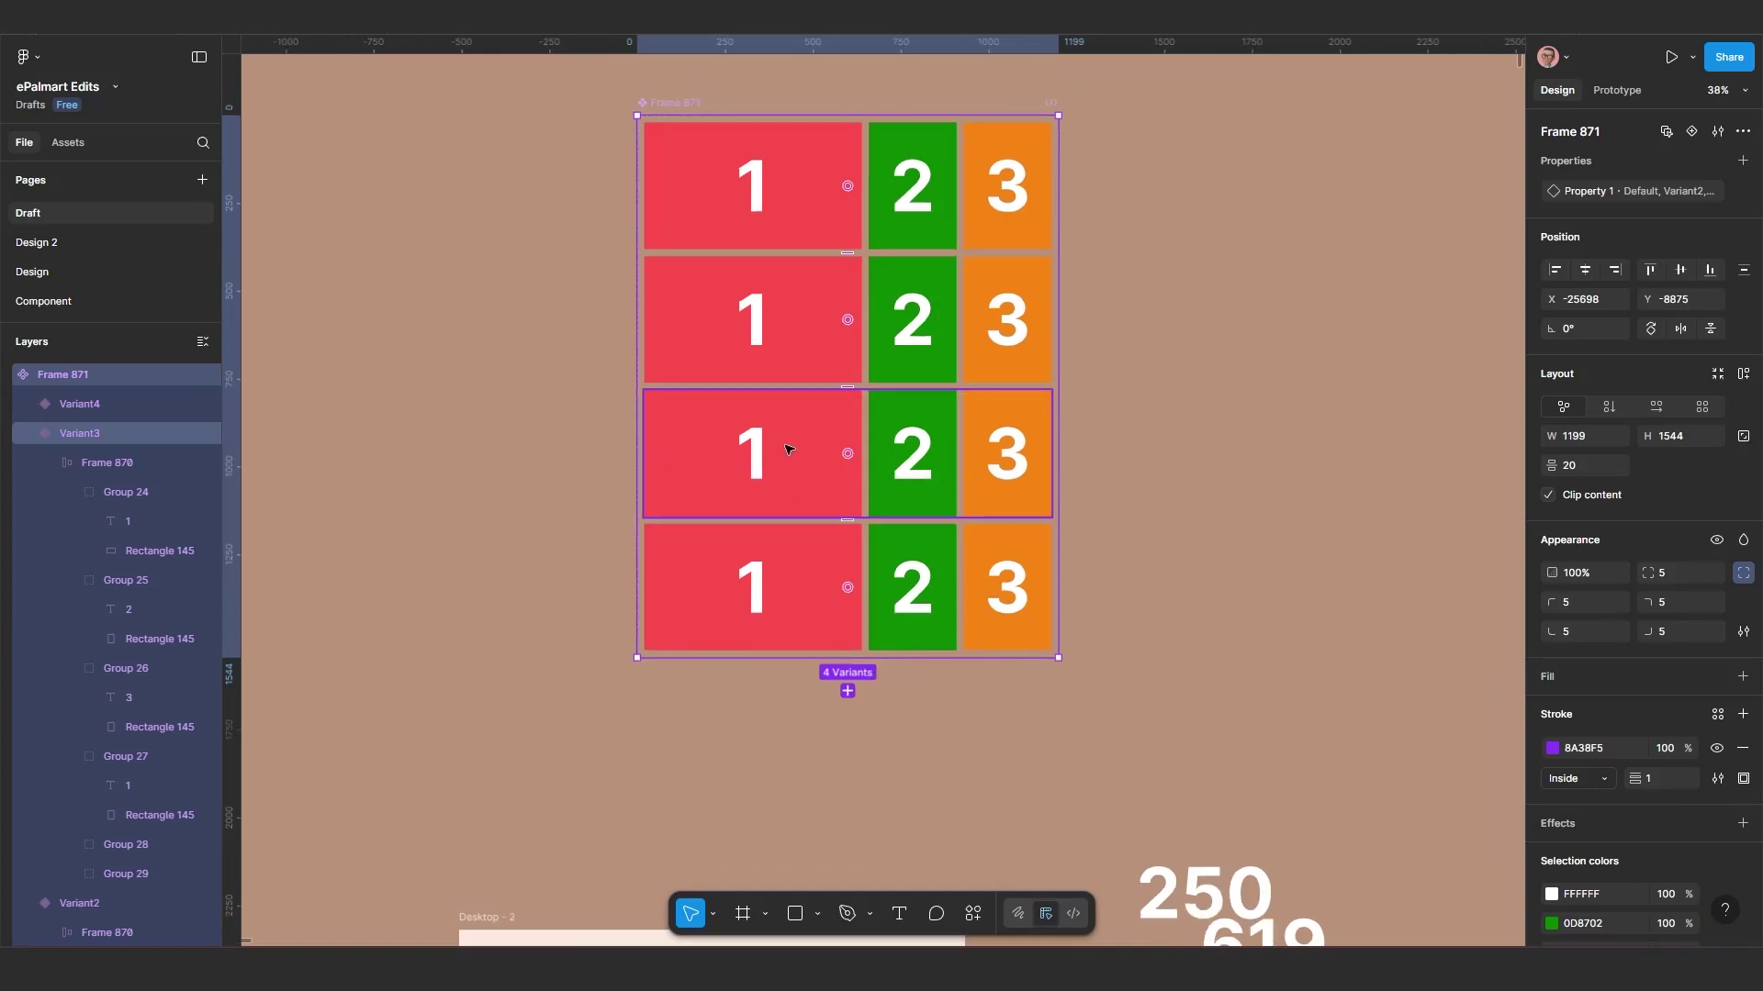
scroll(786, 444, up, 1)
ctrl+scroll(772, 454, up, 2)
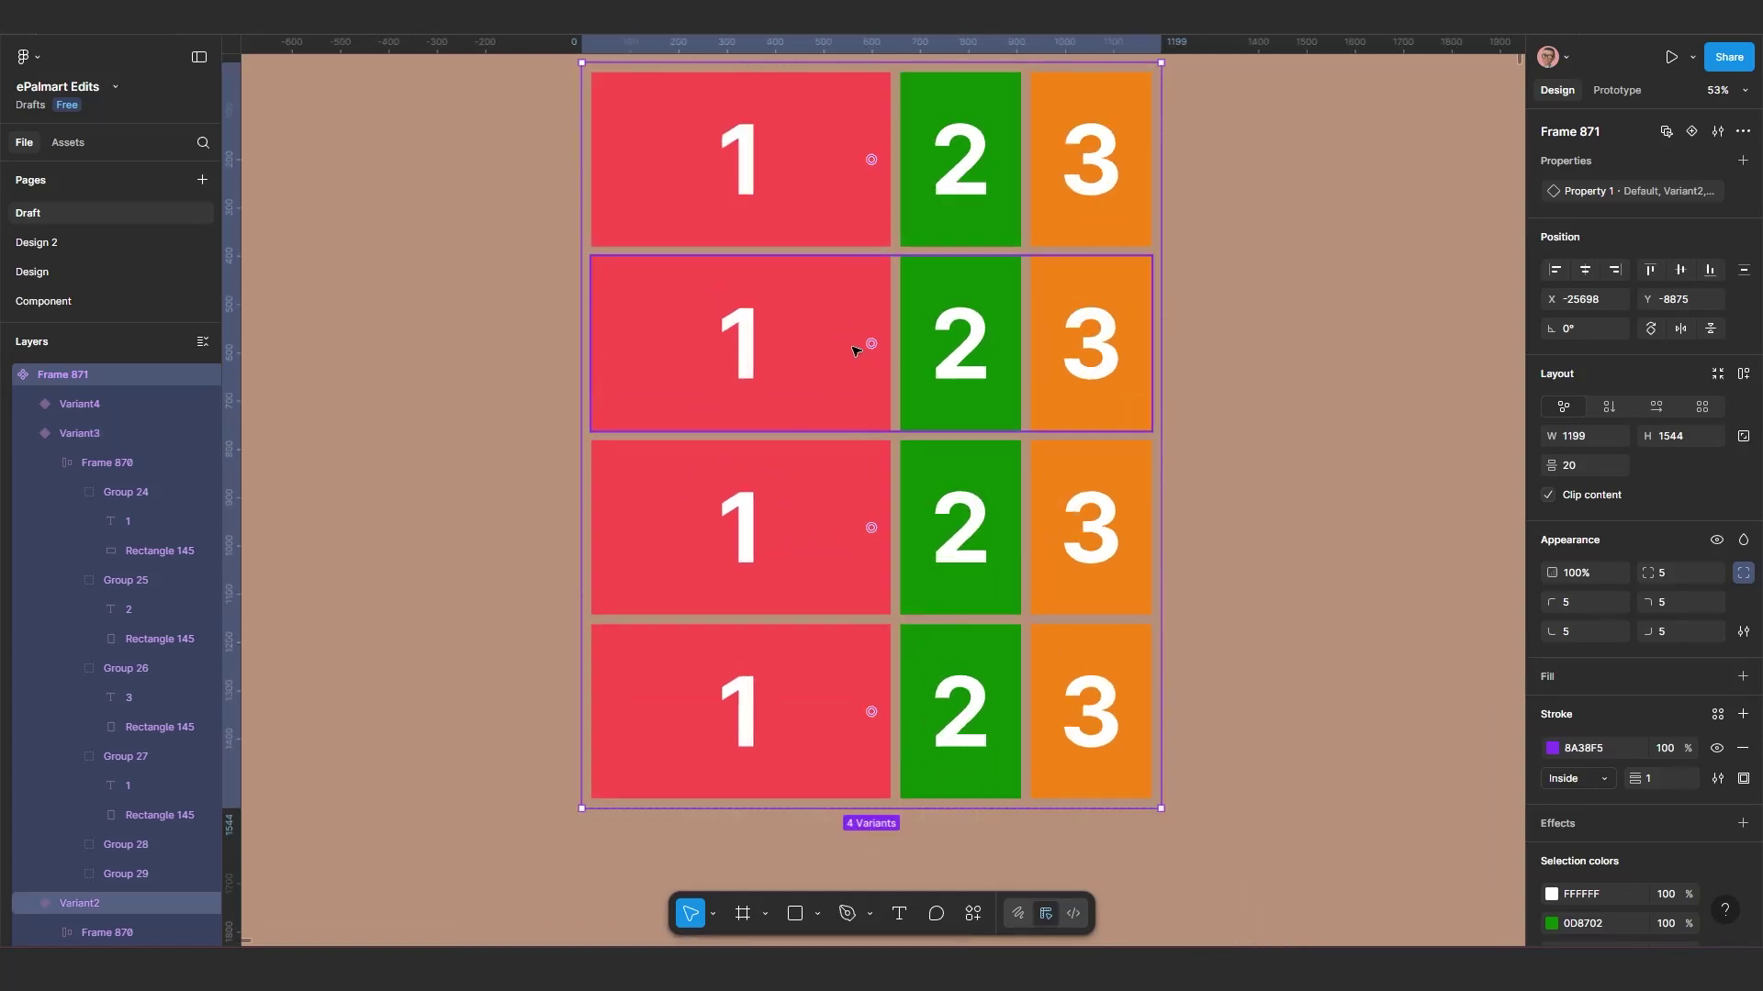
click(854, 351)
ctrl+scroll(839, 414, down, 2)
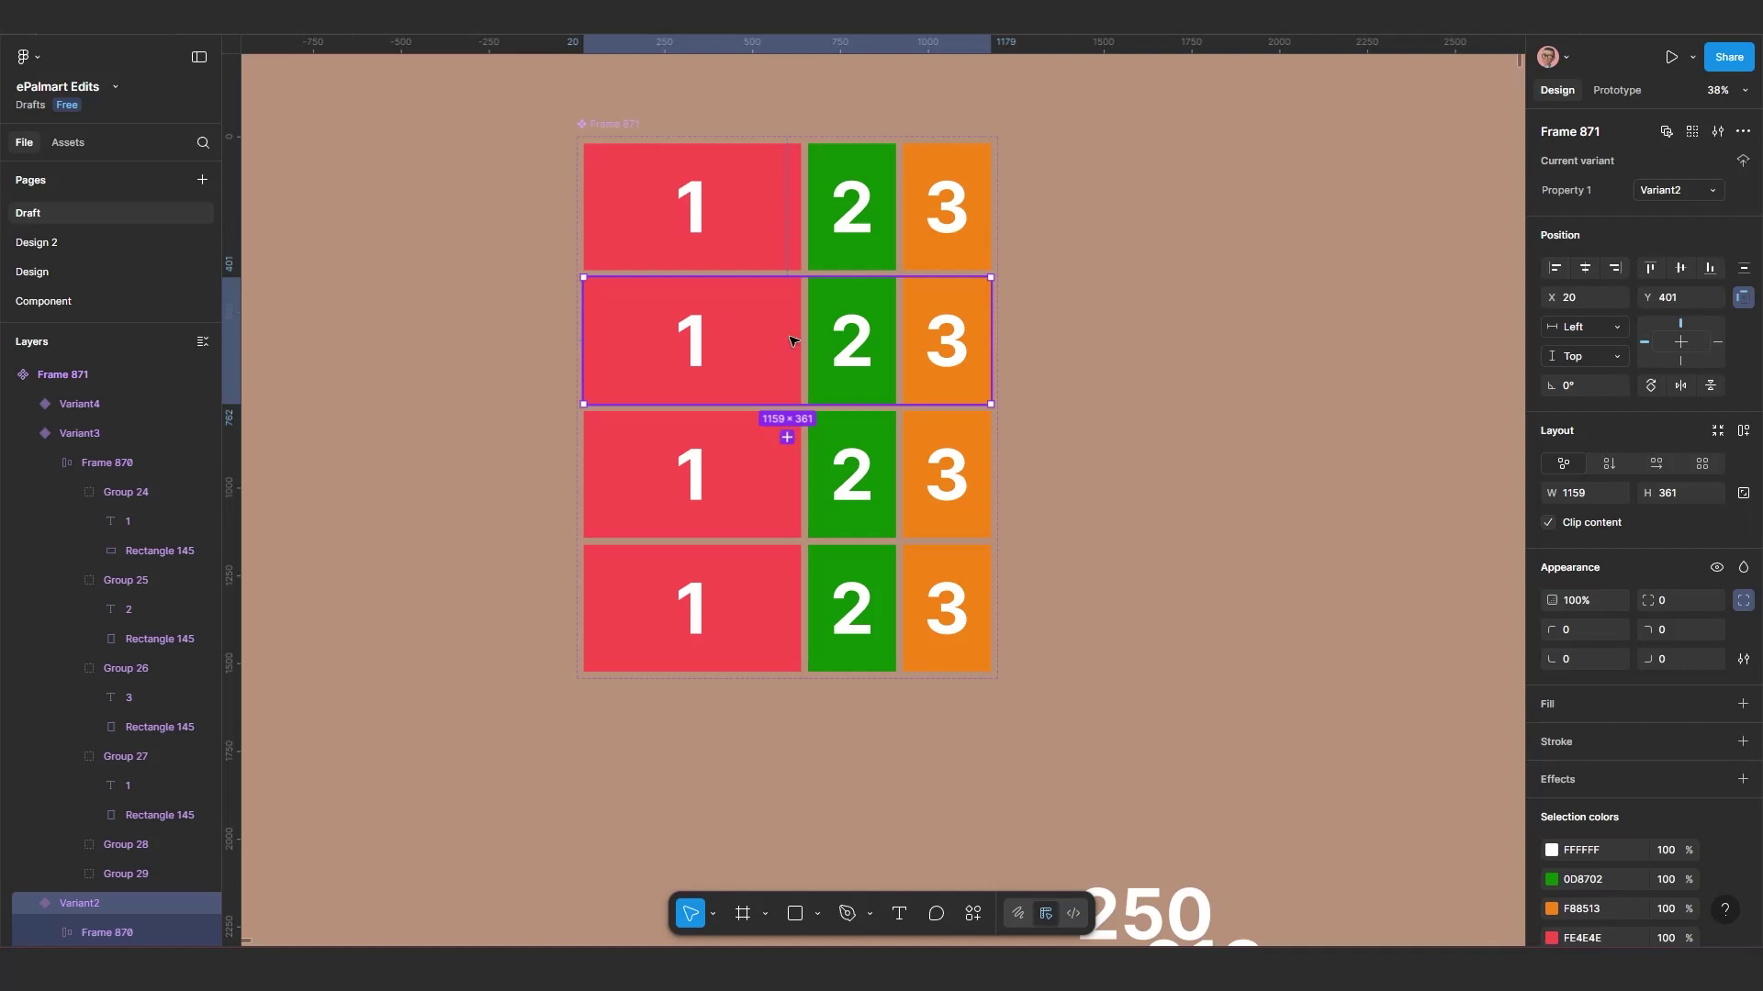
ctrl+scroll(793, 341, up, 2)
double_click(756, 336)
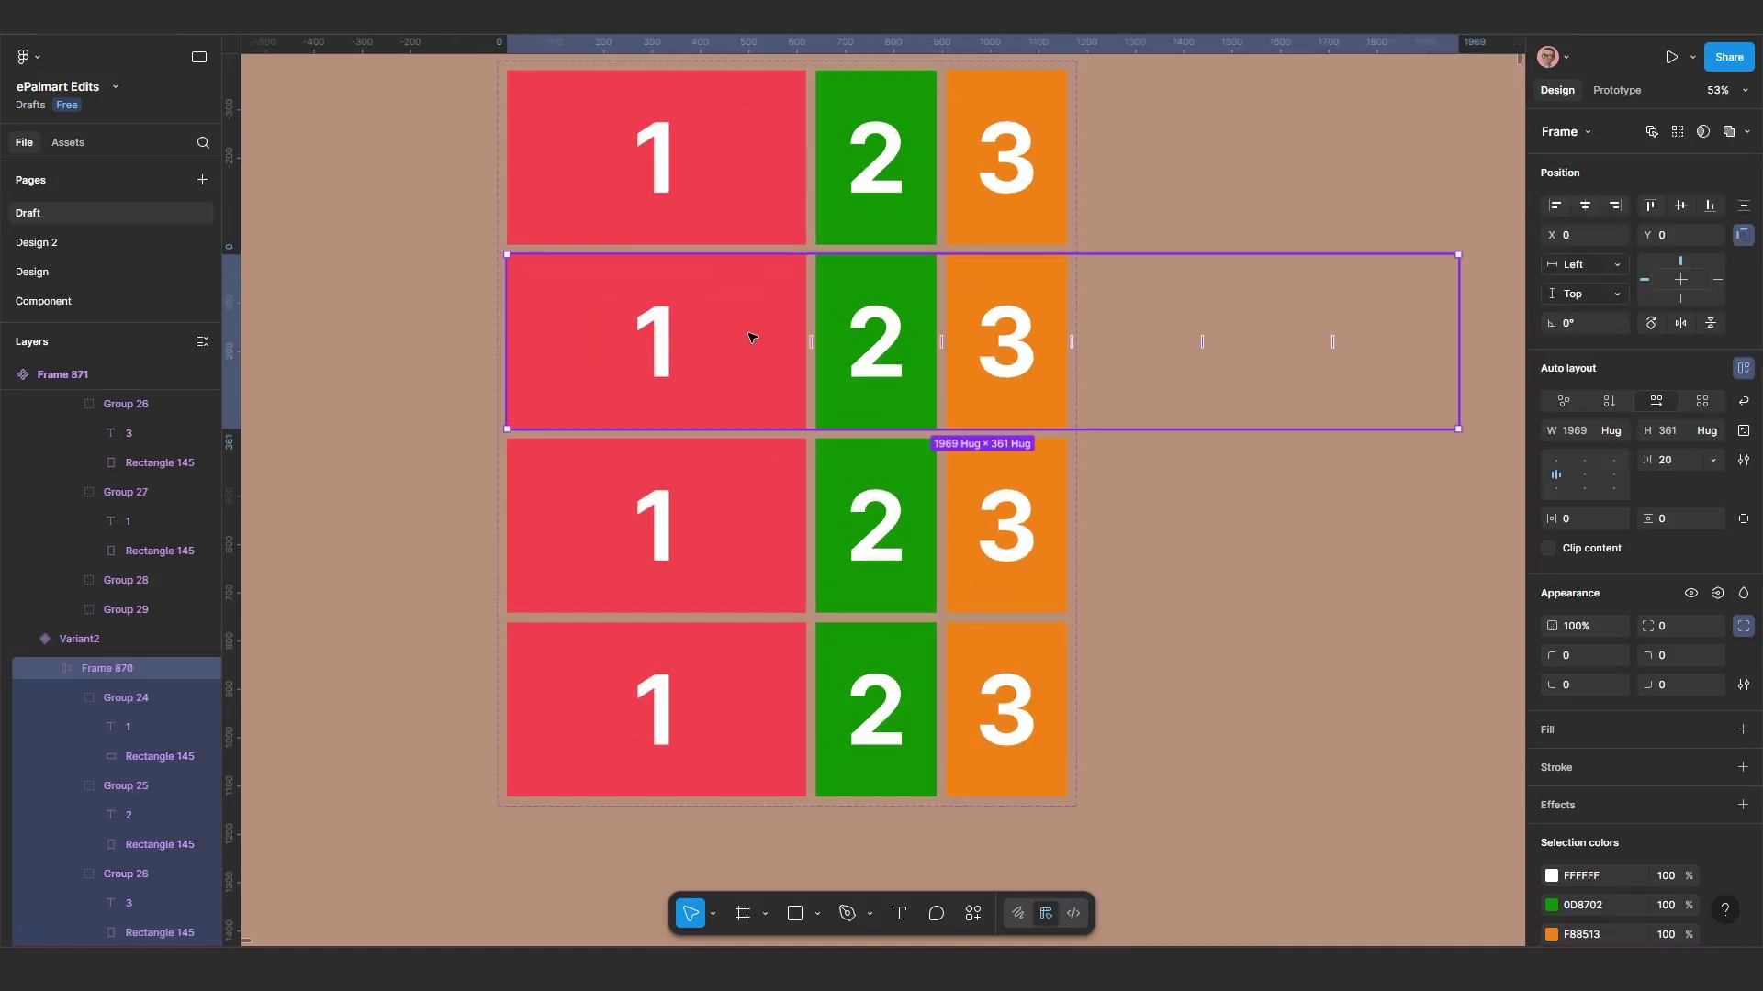
double_click(748, 336)
click(1575, 372)
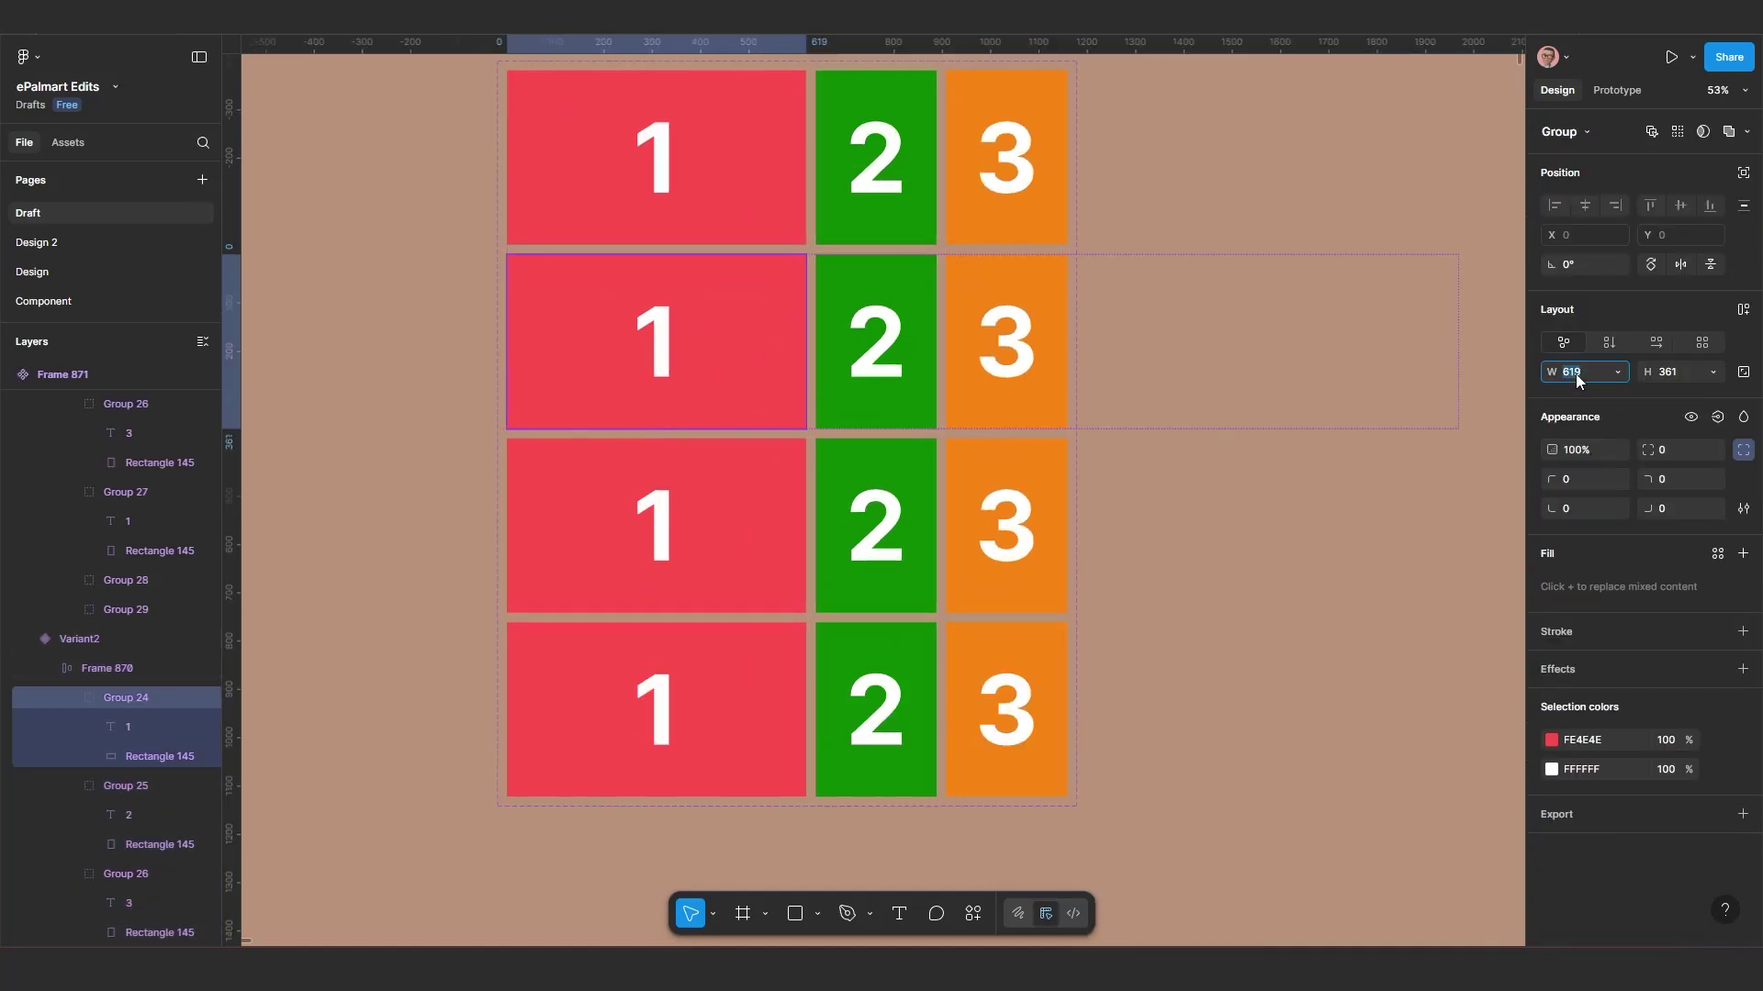
text(250)
key(Return)
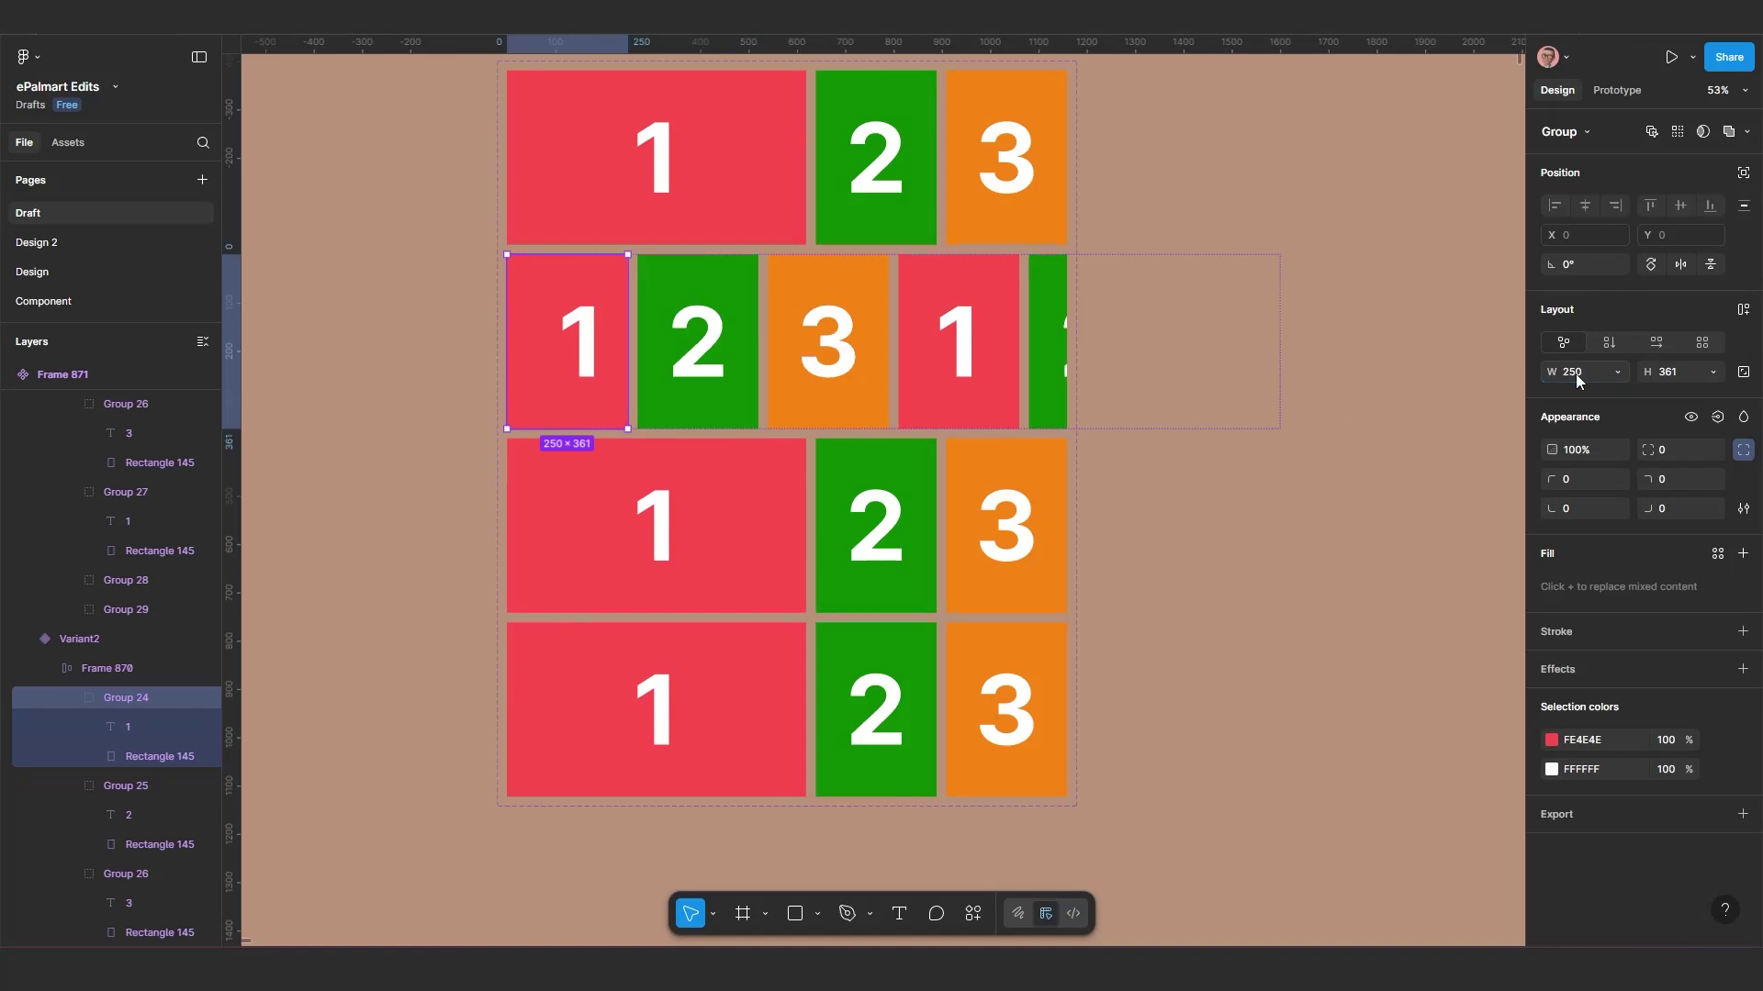
Step: Set the width of the green card 2 in the second variant to 619
click(702, 344)
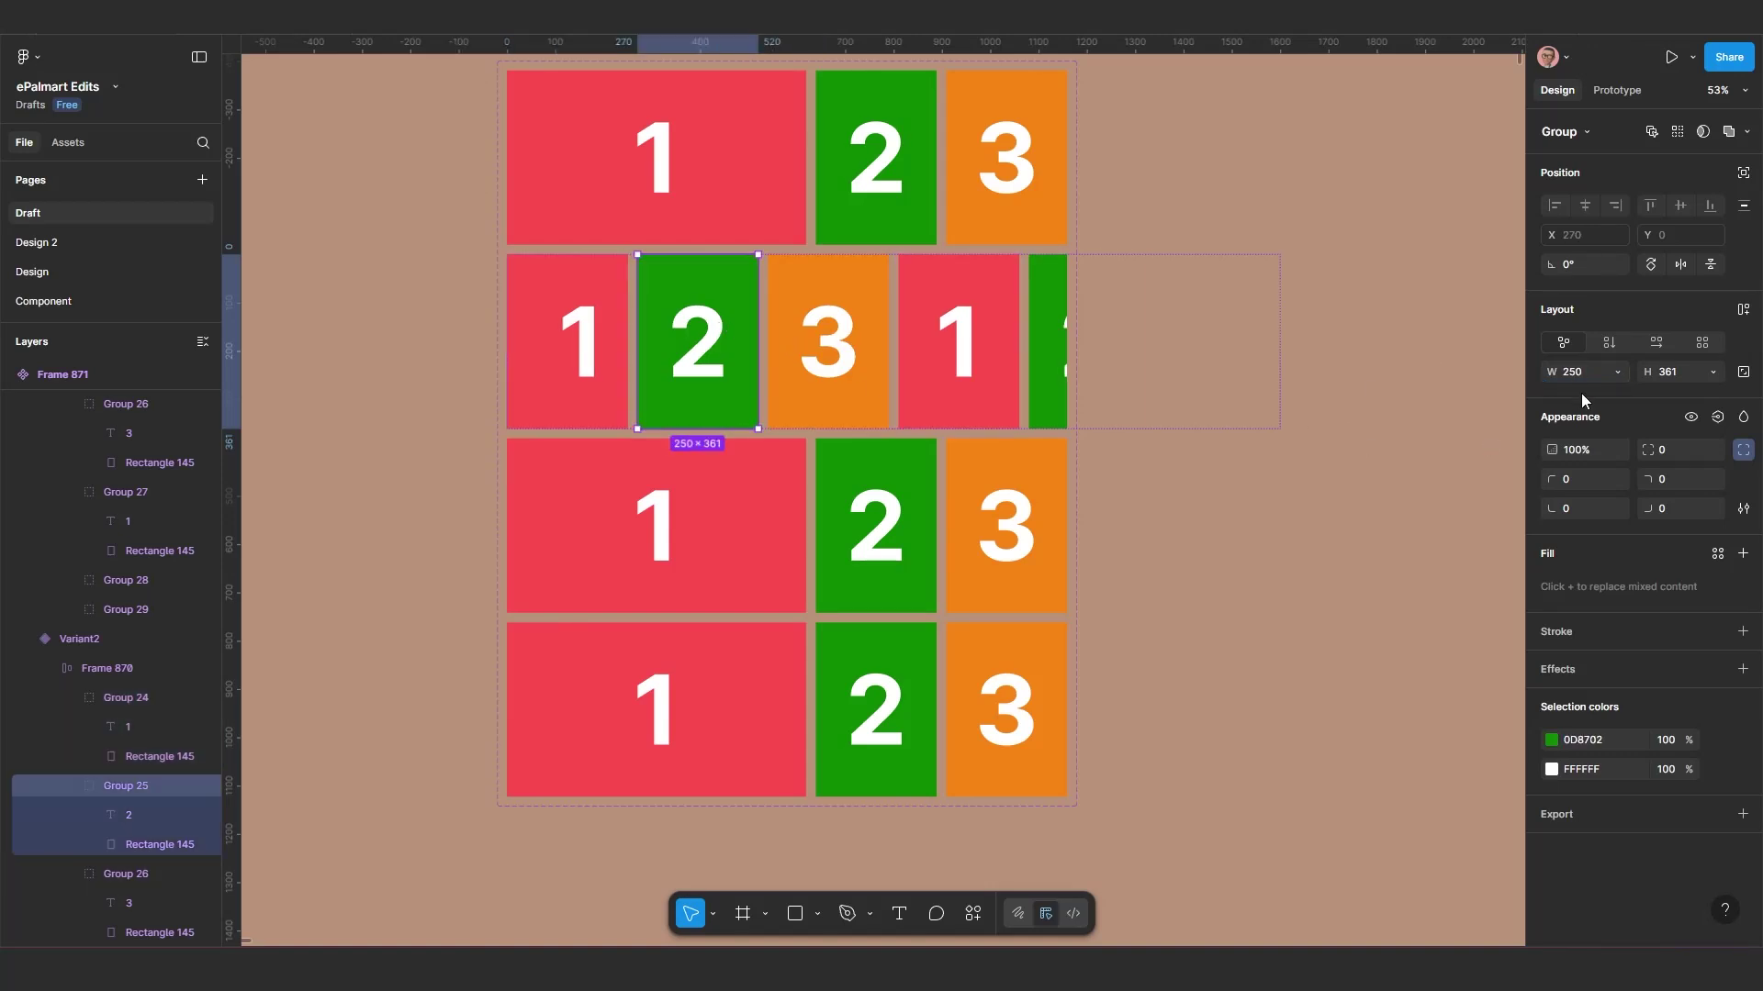
scroll(1236, 614, down, 4)
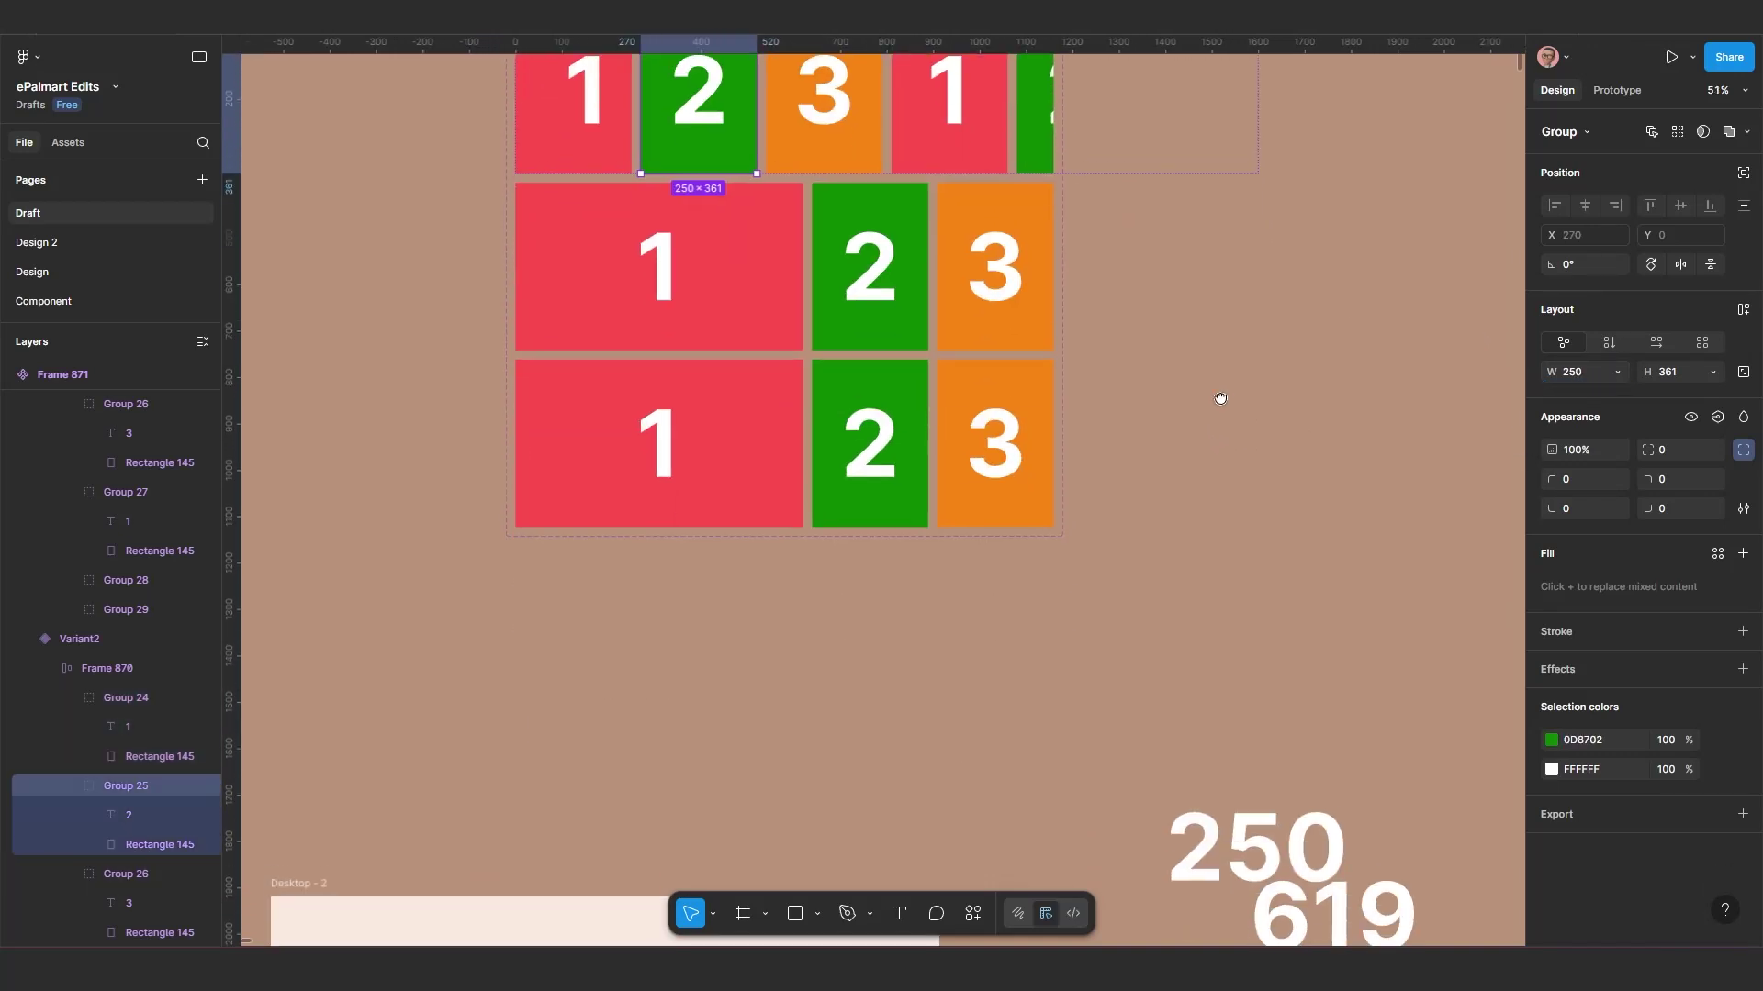
scroll(1223, 411, up, 3)
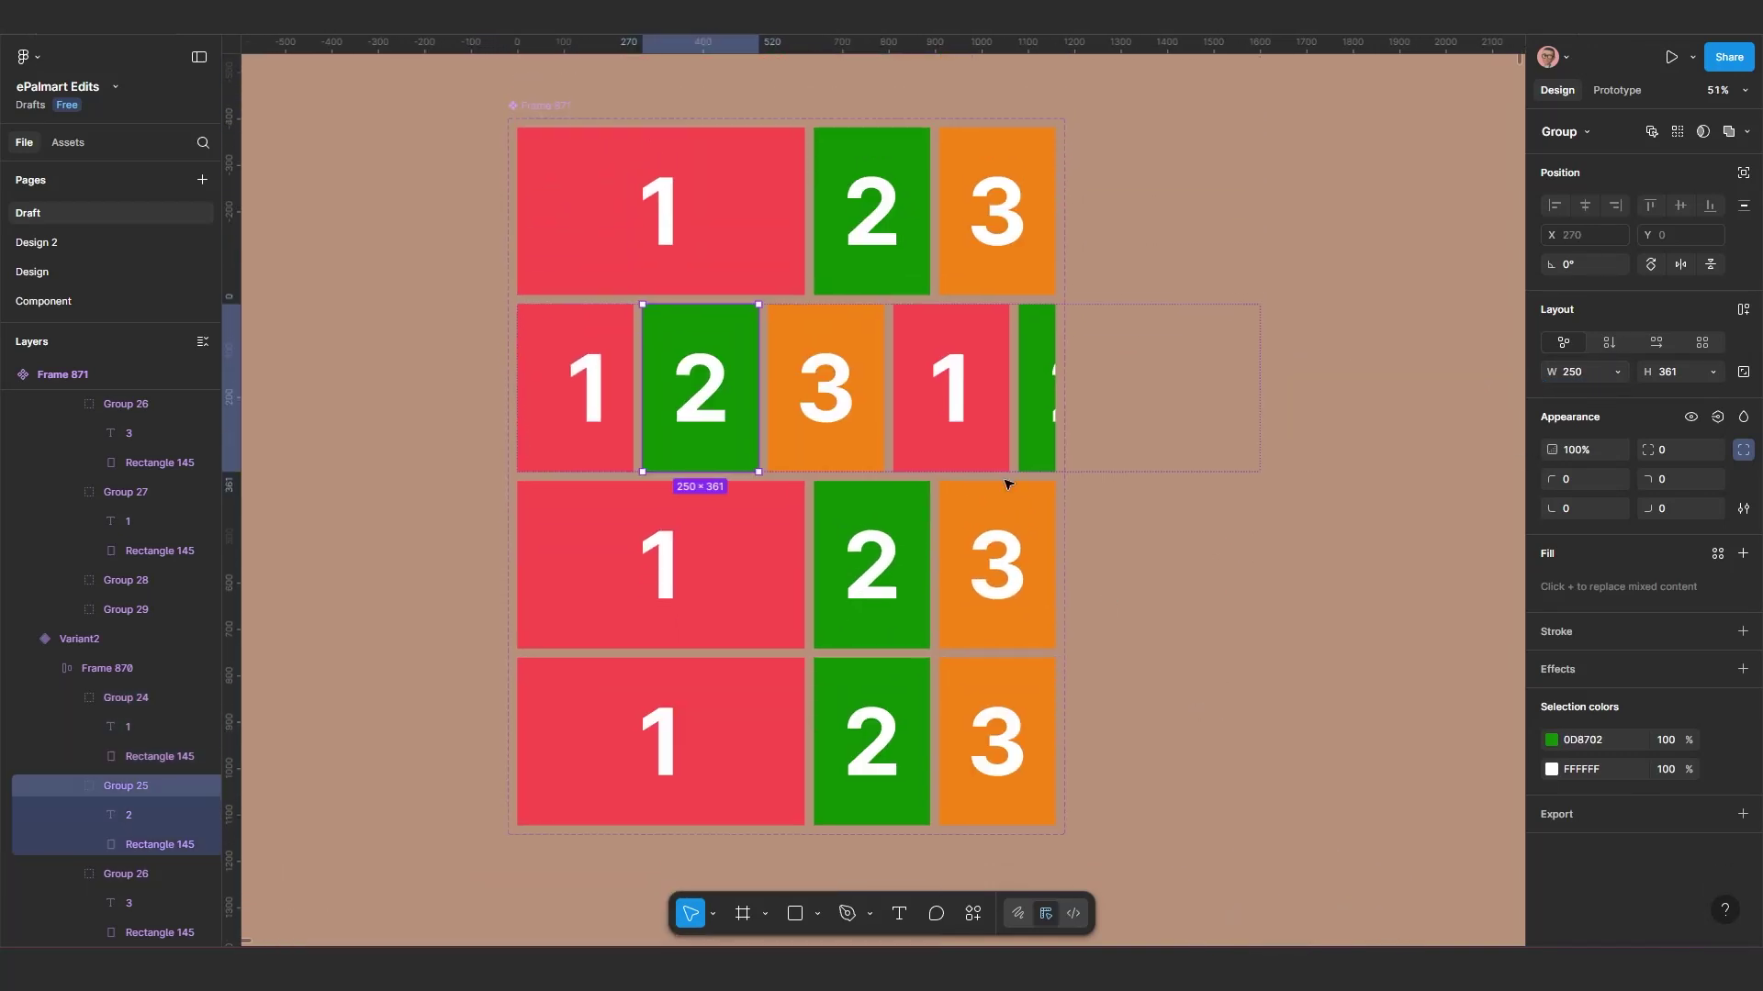
click(1589, 366)
text(619)
key(Return)
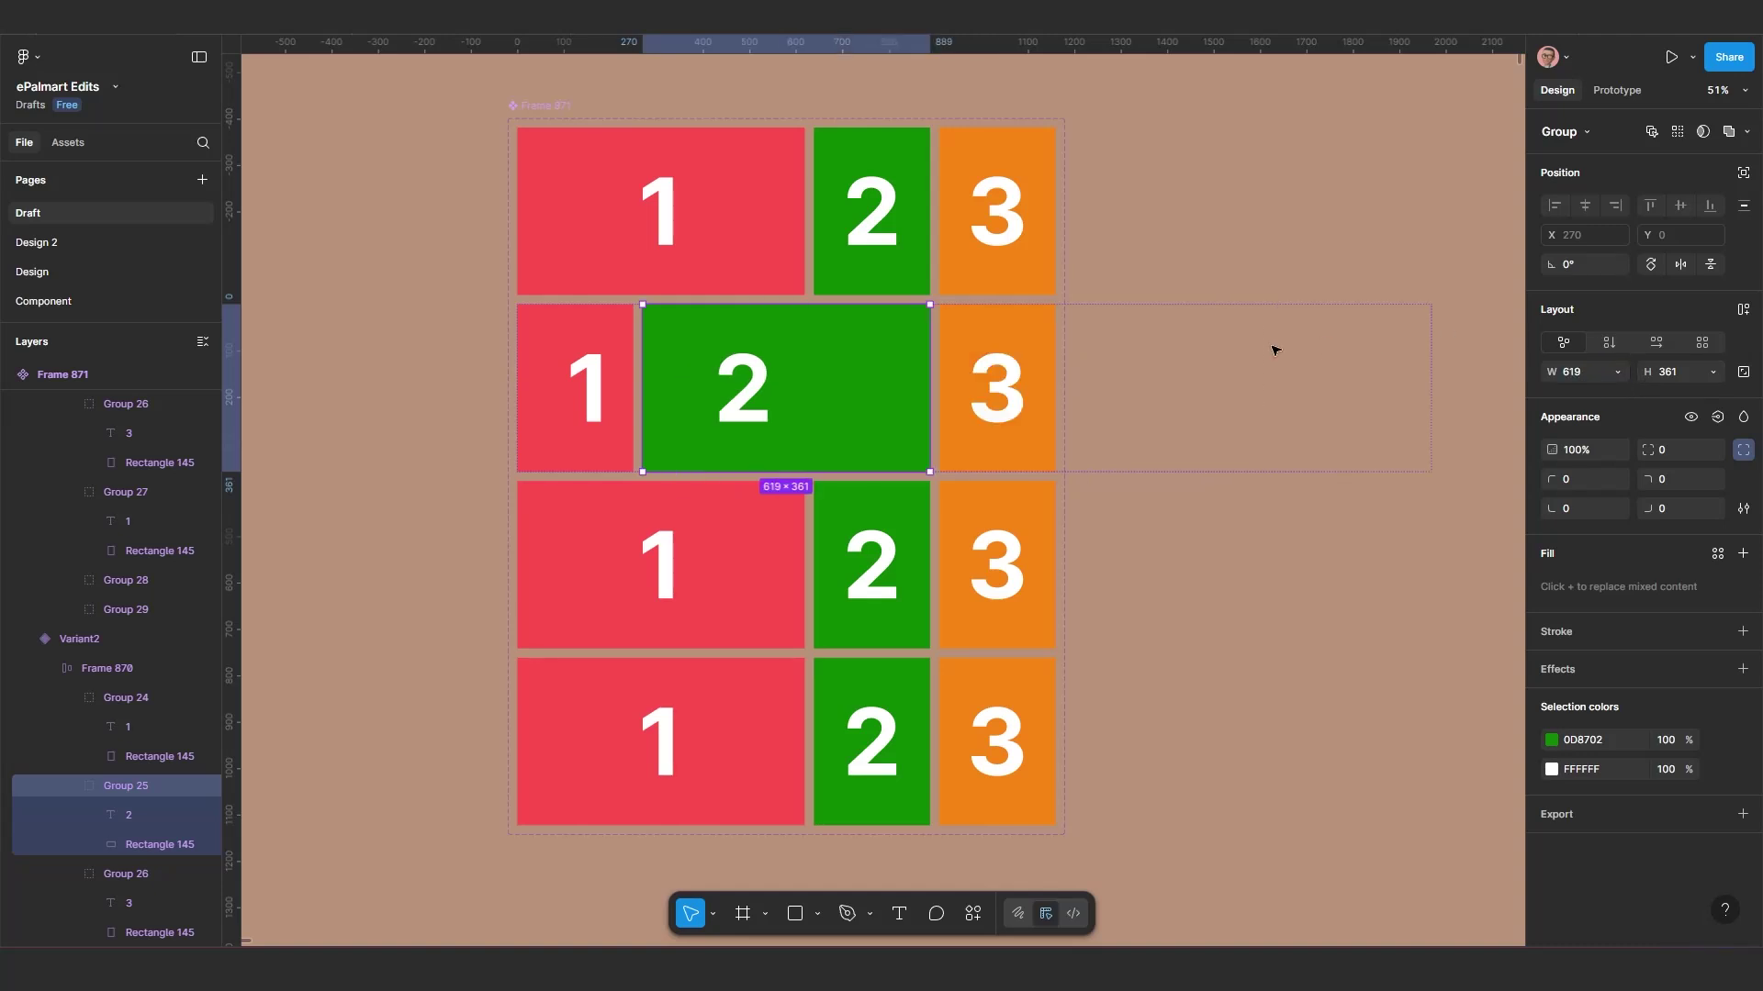
Step: Shift the card row inside the second variant left to X -270 so the wide green card 2 comes first
scroll(633, 429, up, 5)
scroll(649, 452, up, 1)
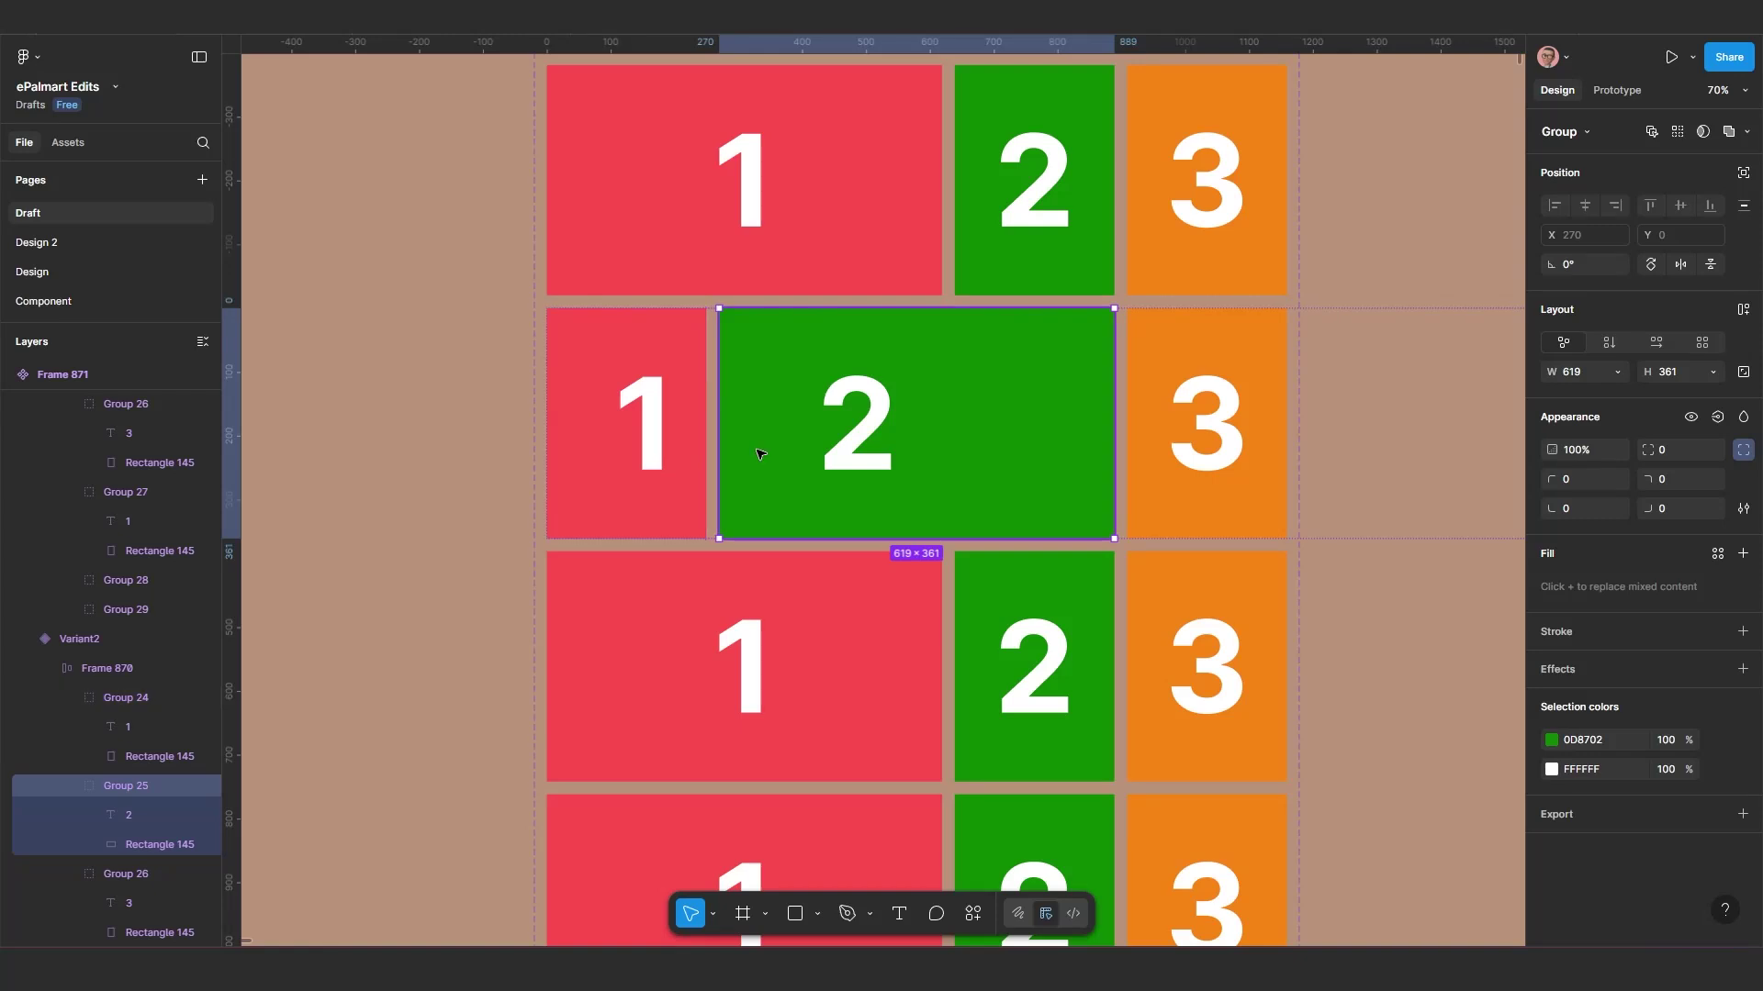
scroll(760, 454, down, 2)
click(721, 435)
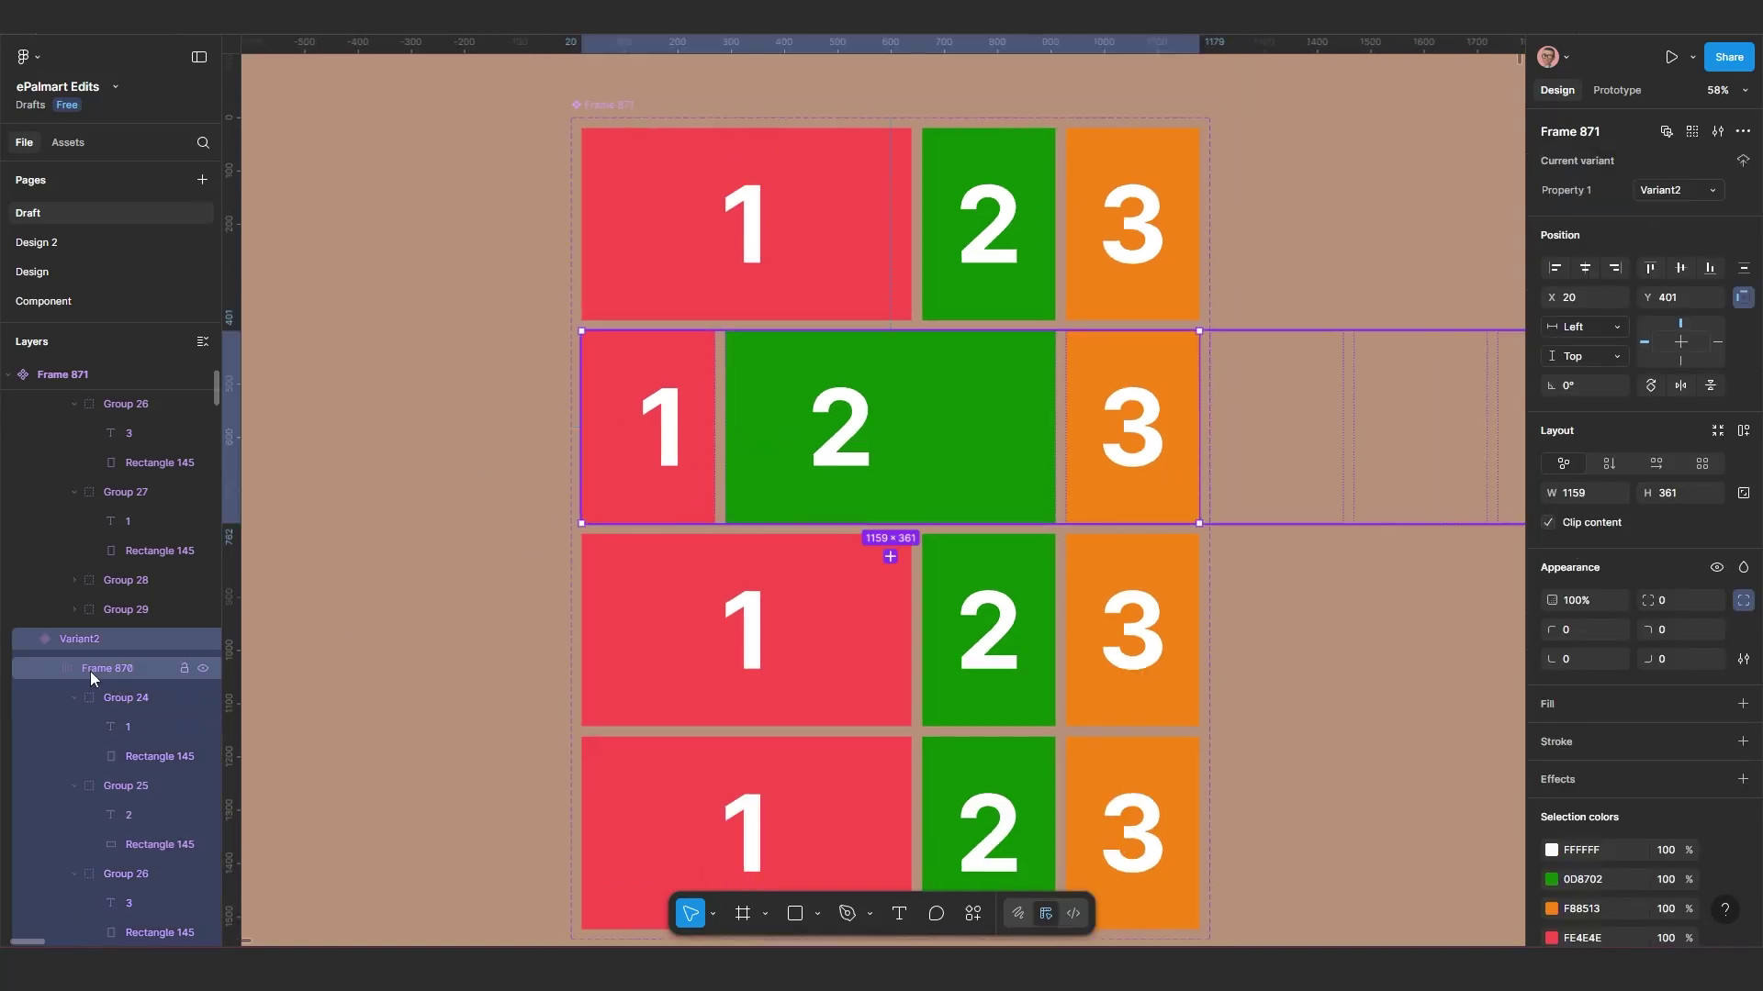
click(172, 667)
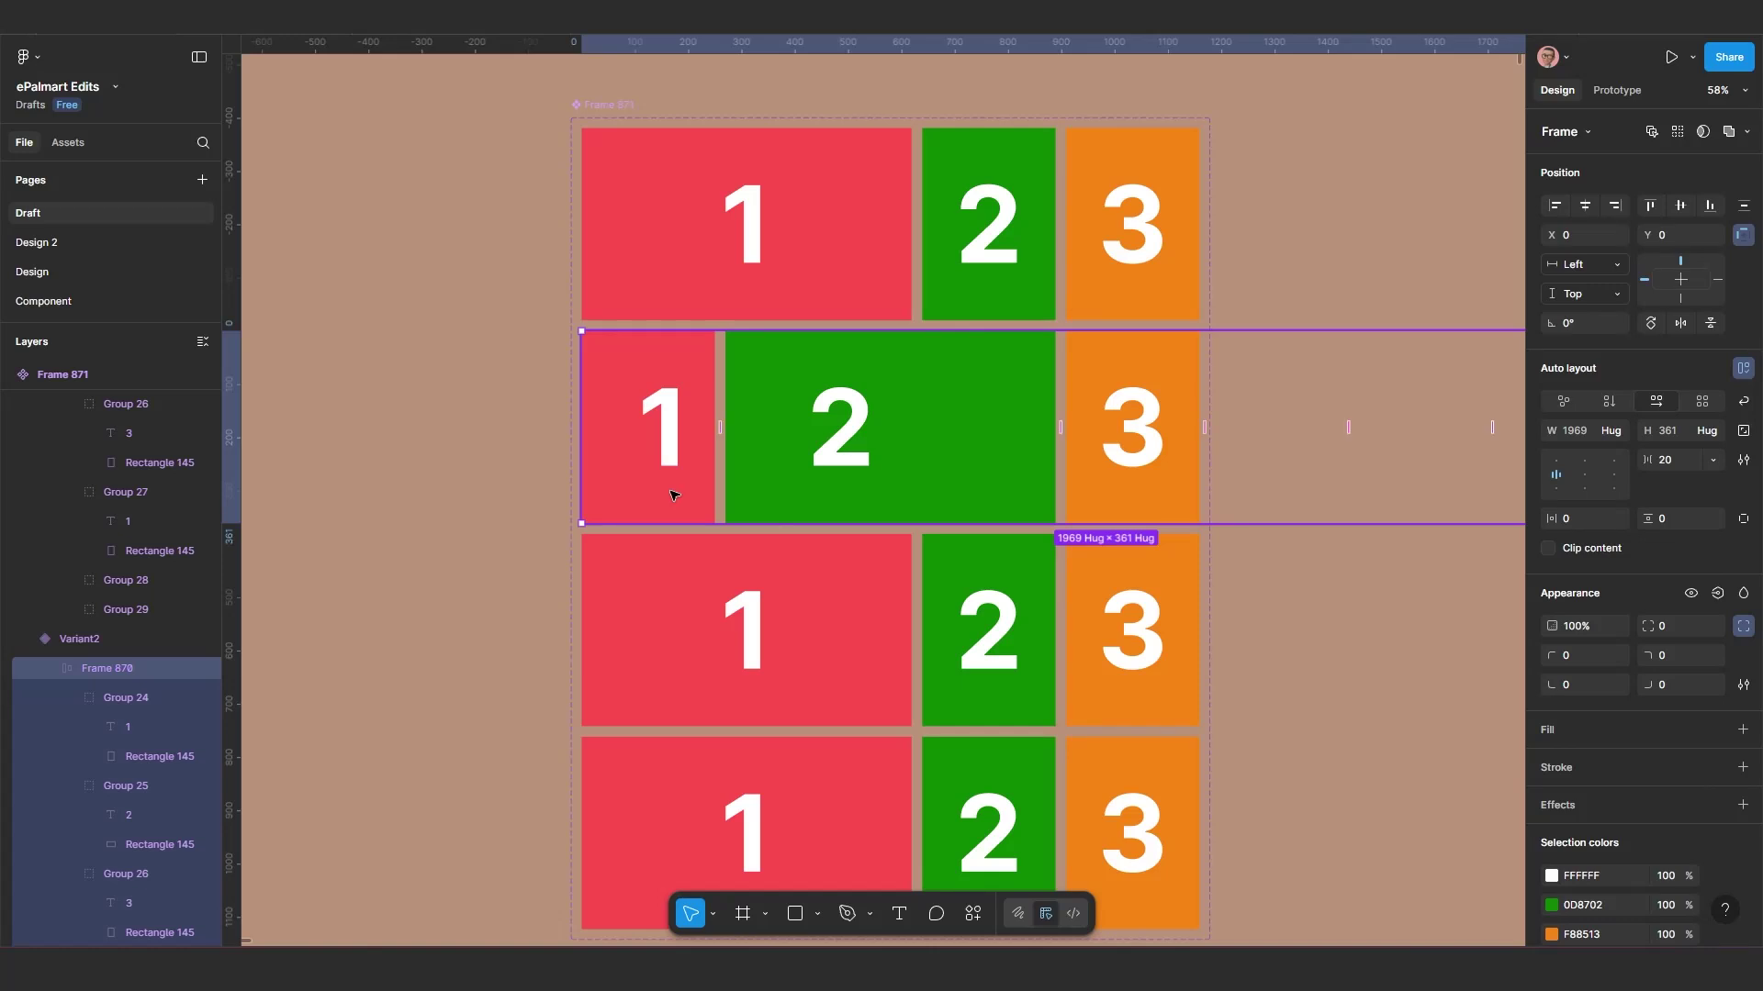
key(shift+Left)
key(shift+Left)
key(shift+Left)
key(shift+Left)
key(shift+Left)
key(shift+Left)
key(shift+Left)
key(shift+Left)
key(shift+Left)
key(shift+Left)
key(shift+Left)
key(shift+Left)
key(shift+Left)
key(shift+Left)
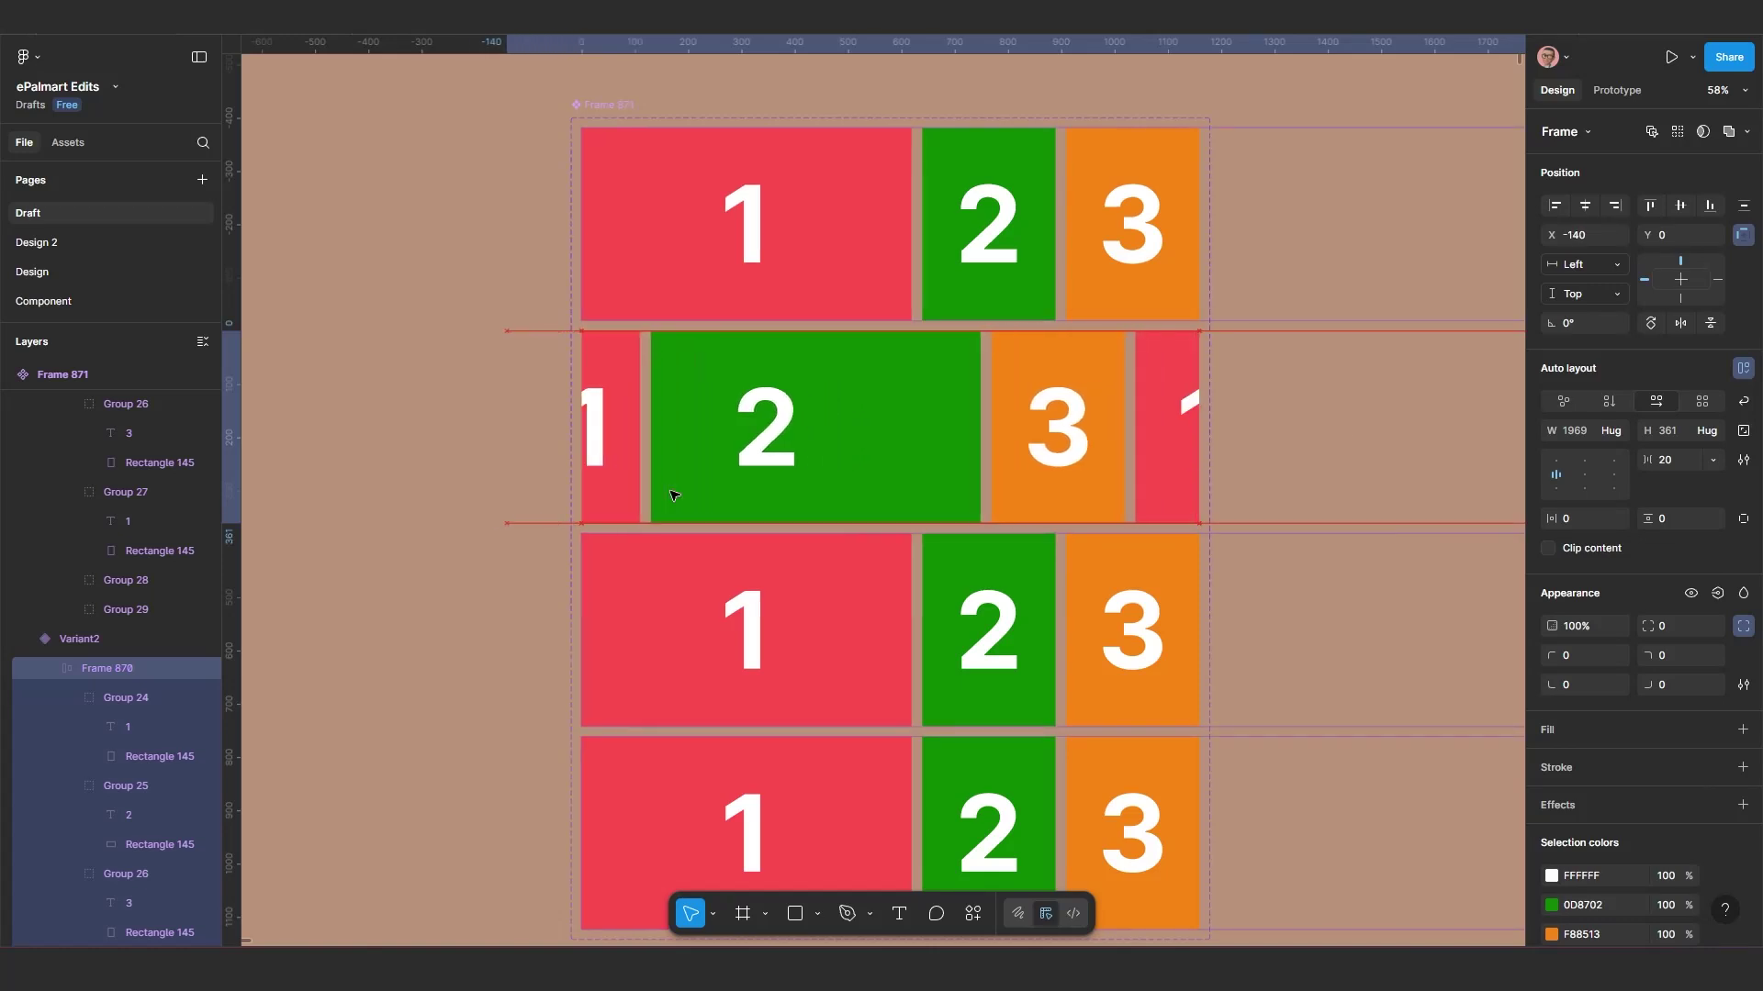
key(shift+Left)
key(shift+Left)
key(shift+Left)
key(shift+Left)
key(shift+Left)
key(shift+Left)
key(shift+Left)
key(shift+Left)
key(shift+Left)
key(shift+Left)
key(shift+Left)
key(shift+Left)
key(shift+Left)
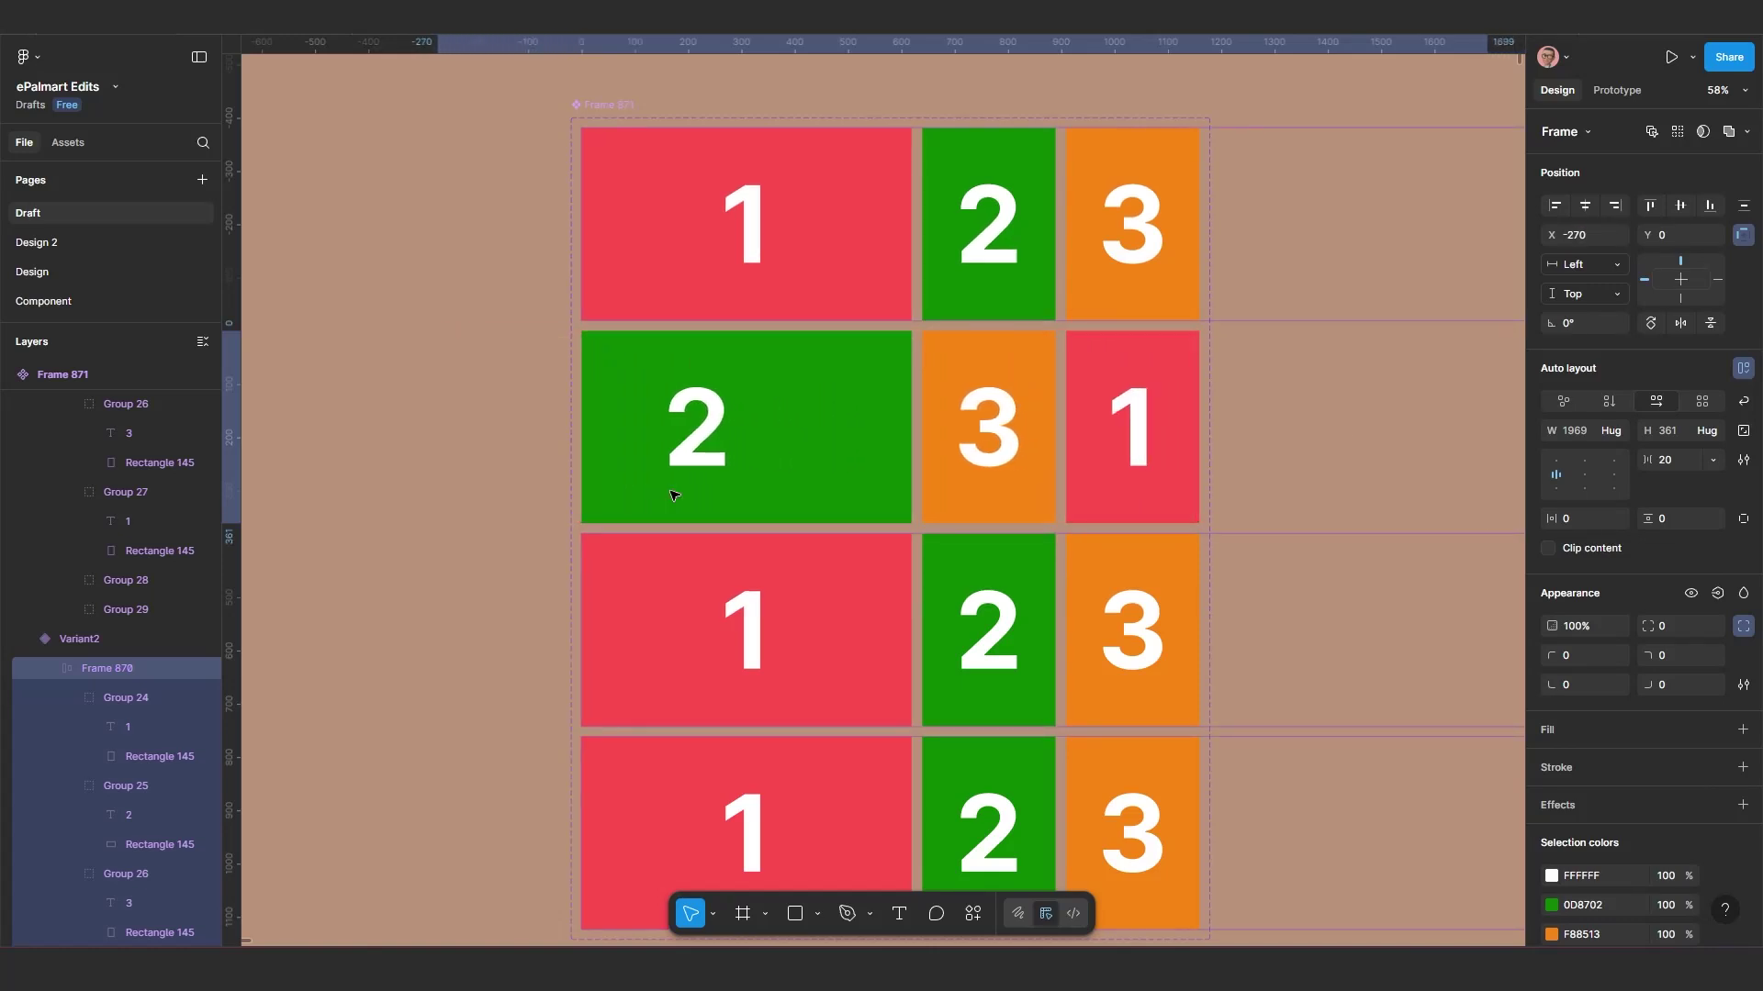
Step: Place a vertical guide at about X -25724 and use another to check the left-edge alignment of the first two variants
scroll(578, 398, up, 10)
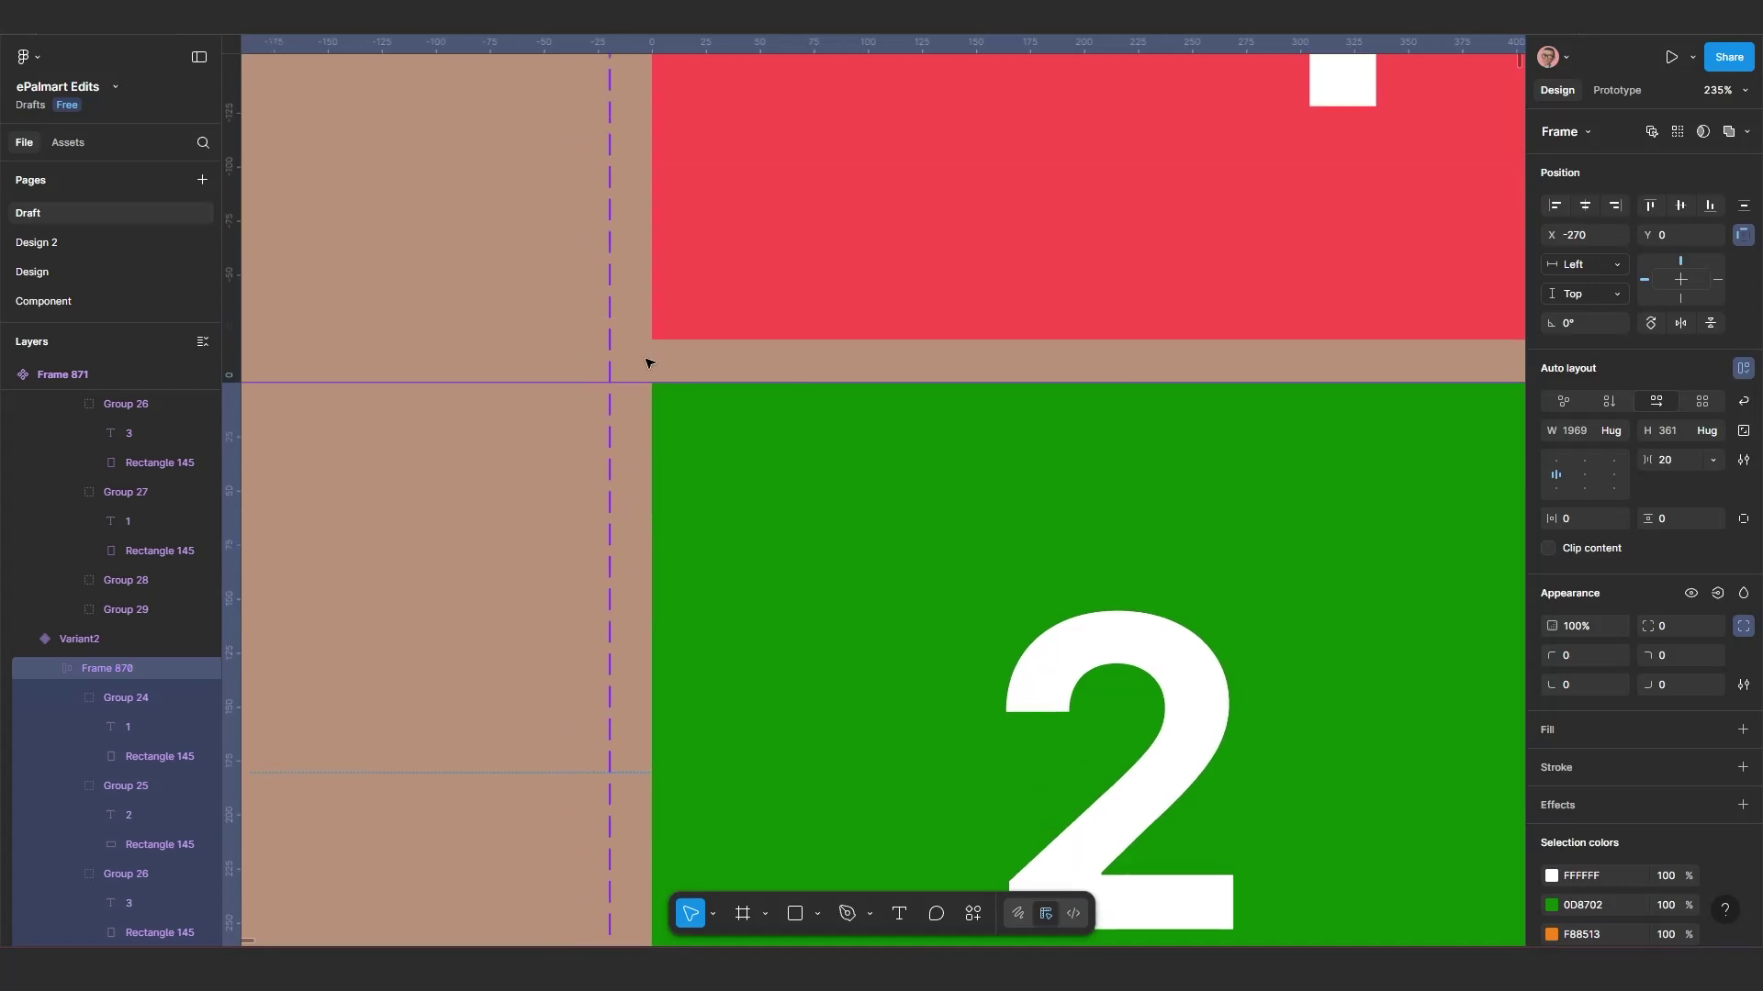
scroll(649, 363, up, 4)
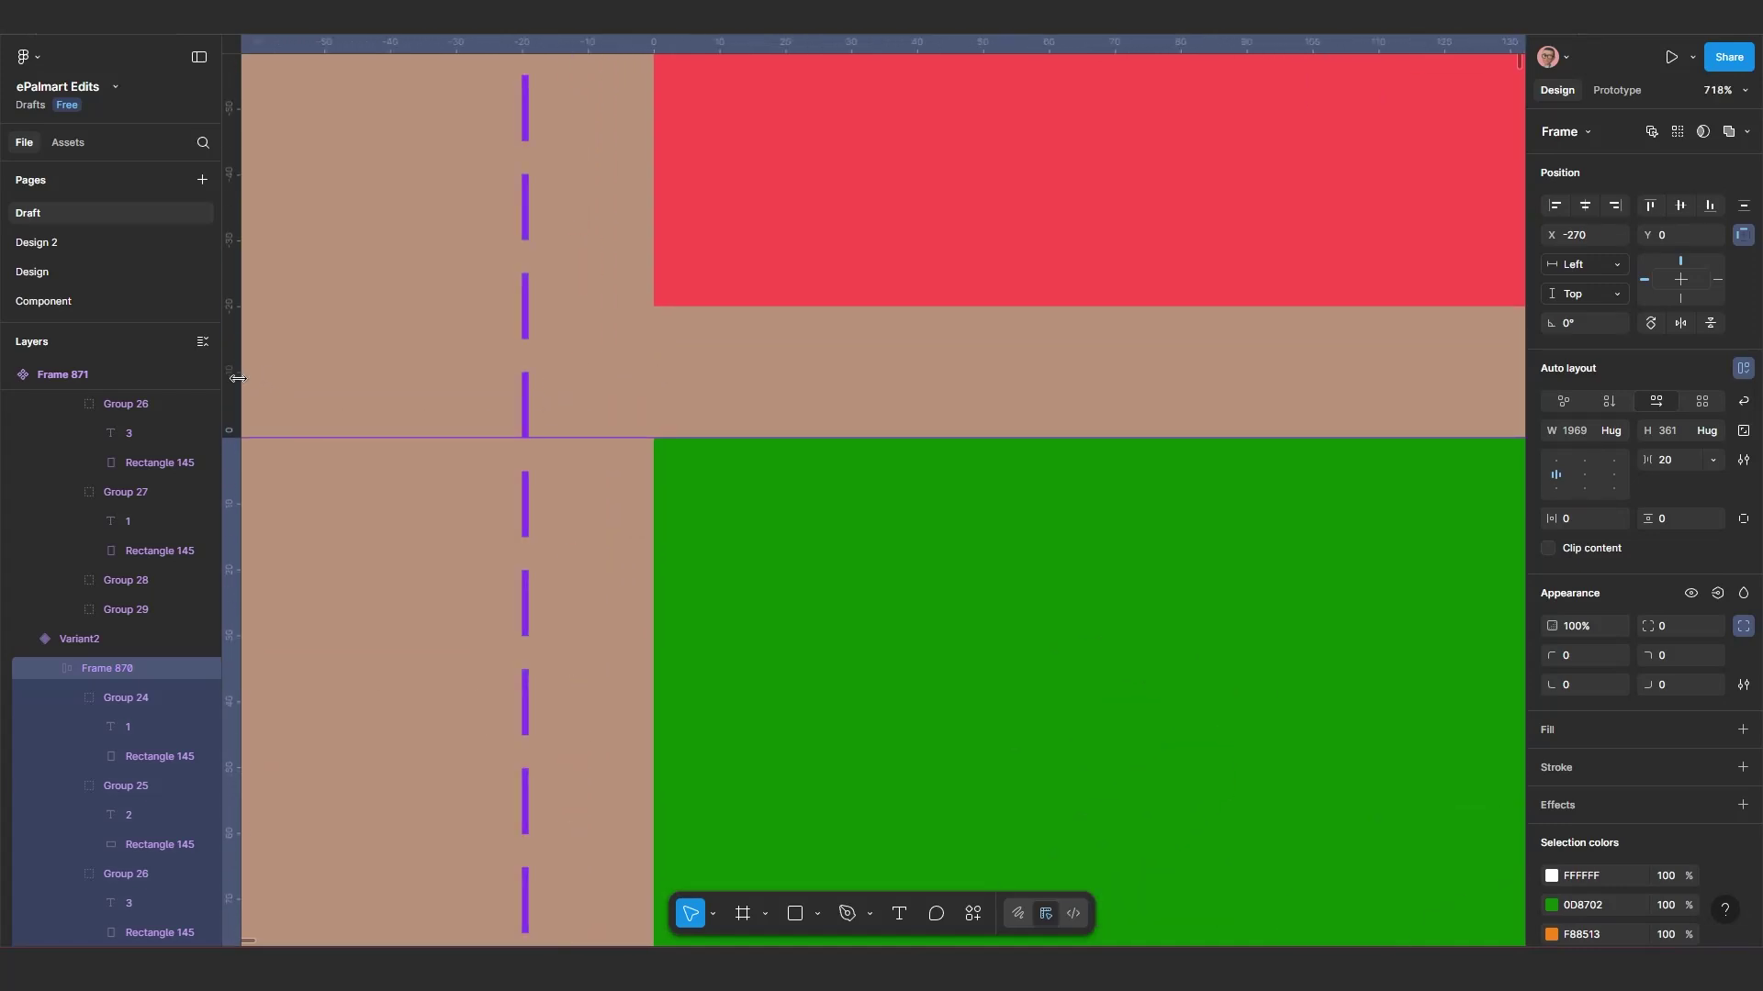
drag(241, 381, 352, 410)
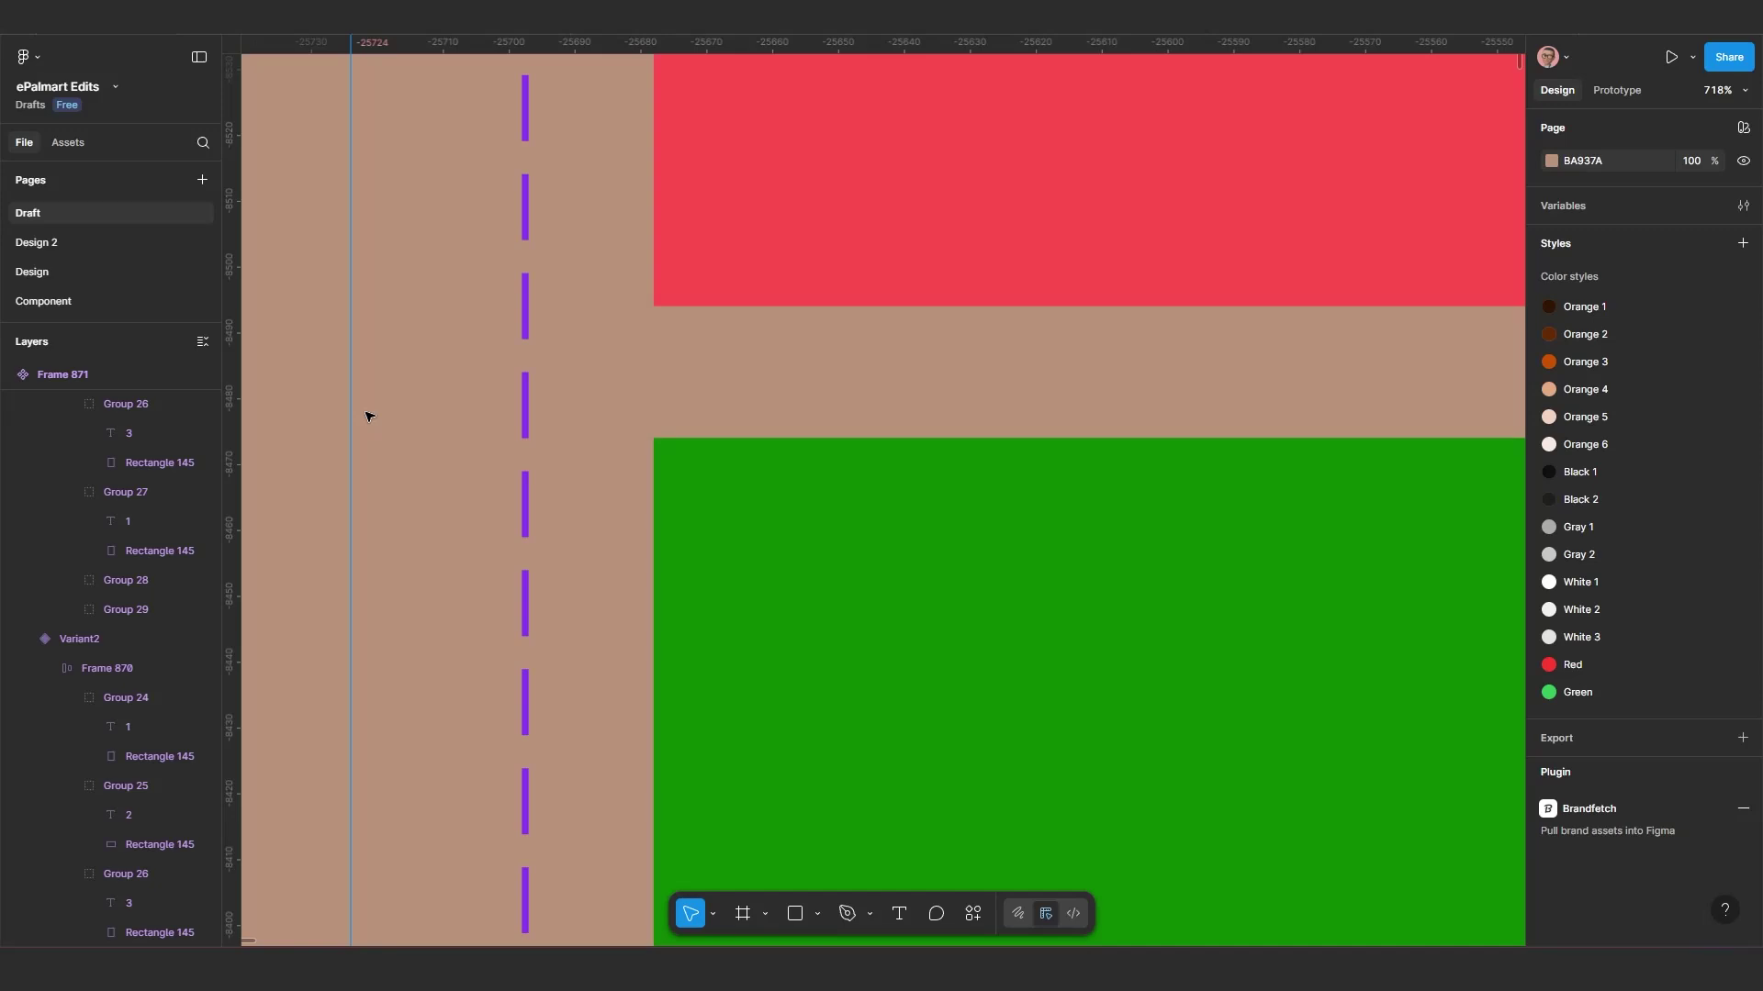
key(shift+r)
key(shift+r)
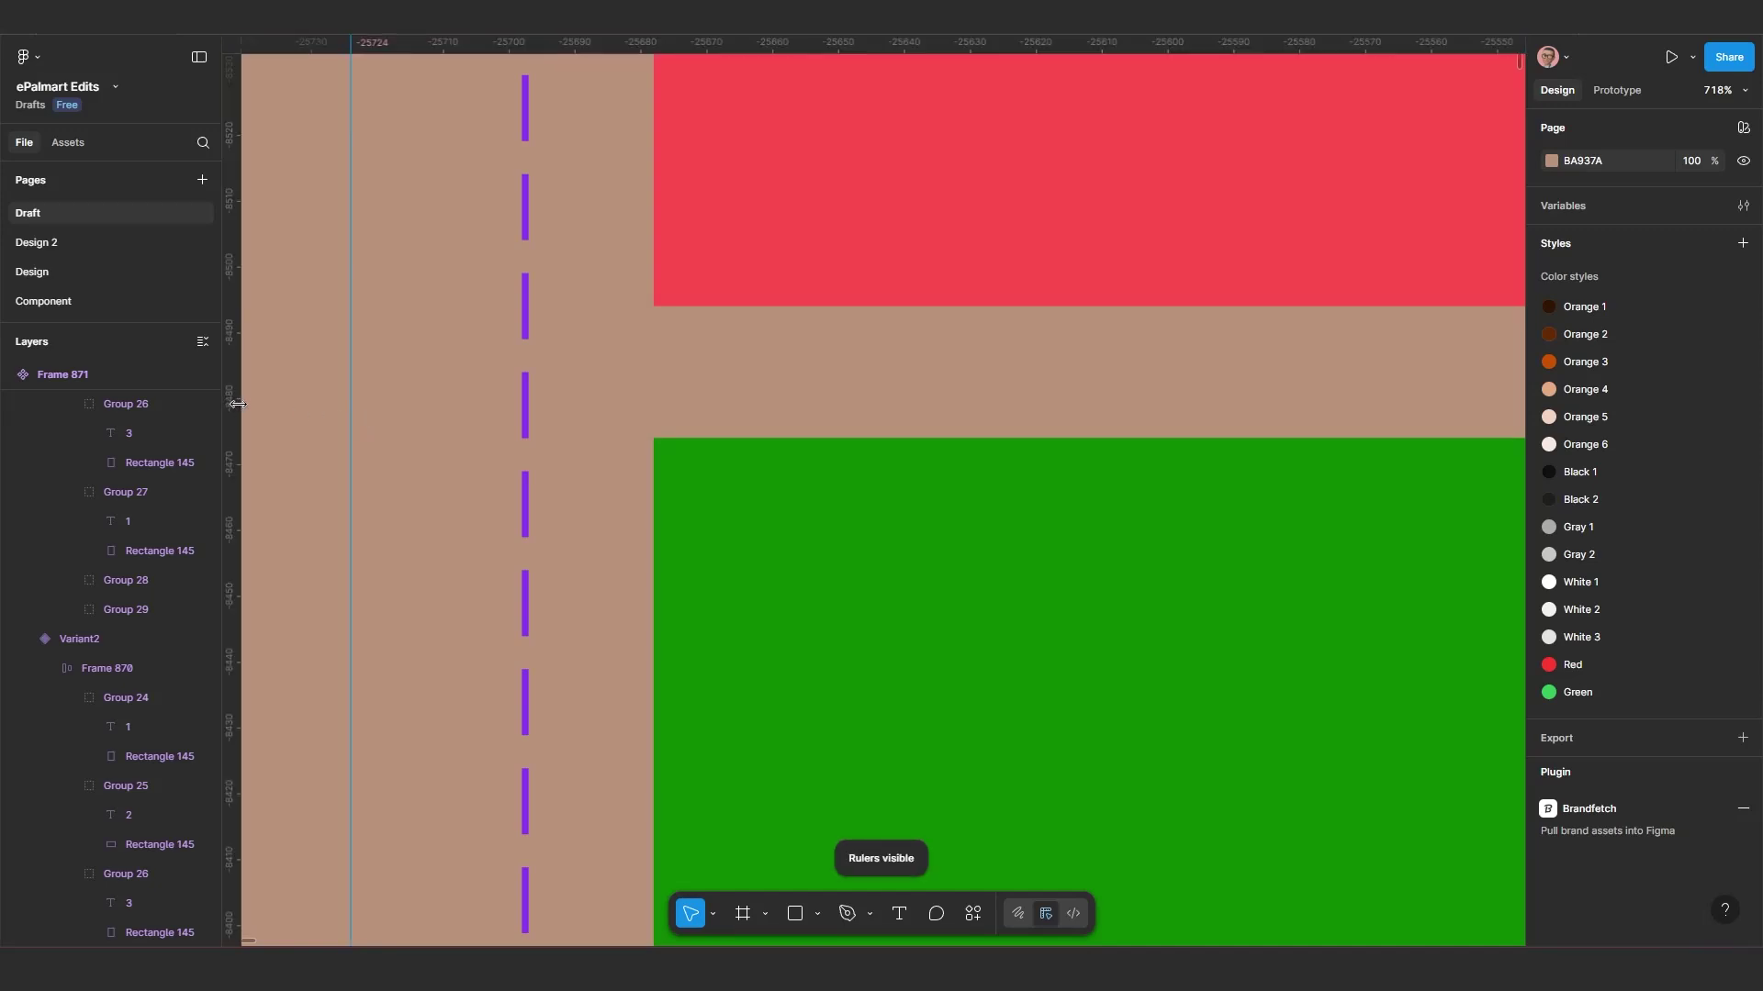
drag(237, 403, 651, 456)
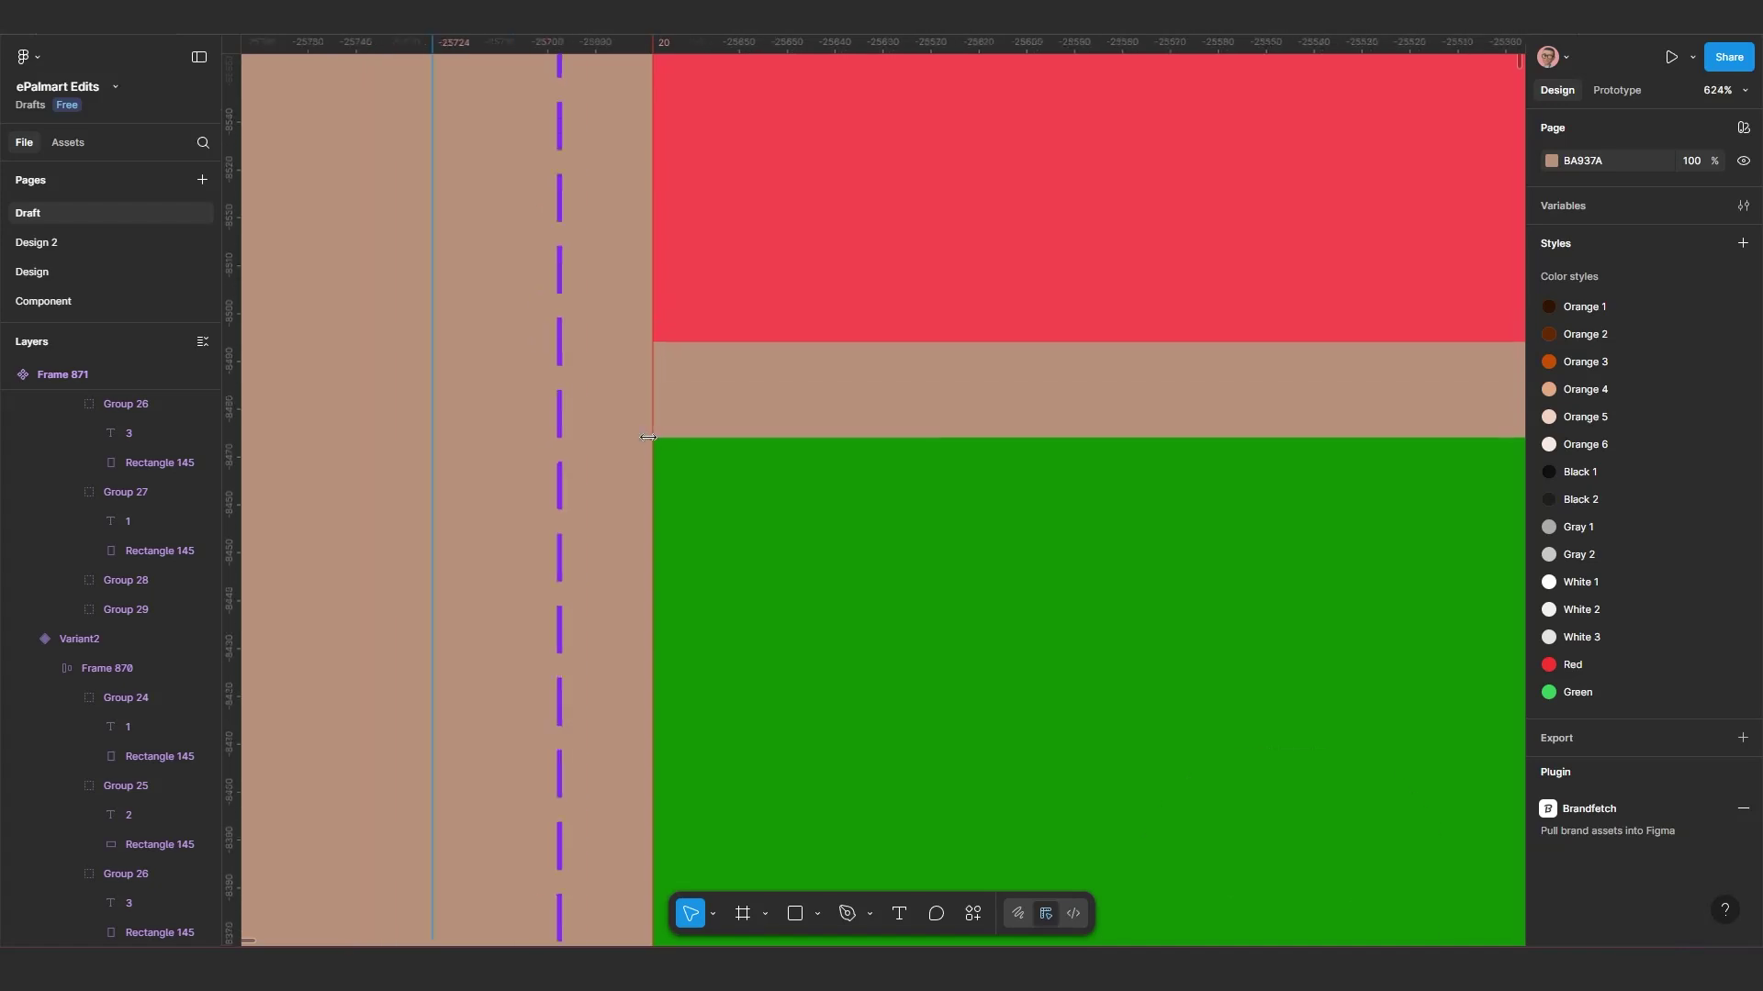
Step: Set the width of the red card 1 at the start of the third variant to 250
scroll(647, 441, down, 15)
scroll(642, 432, up, 5)
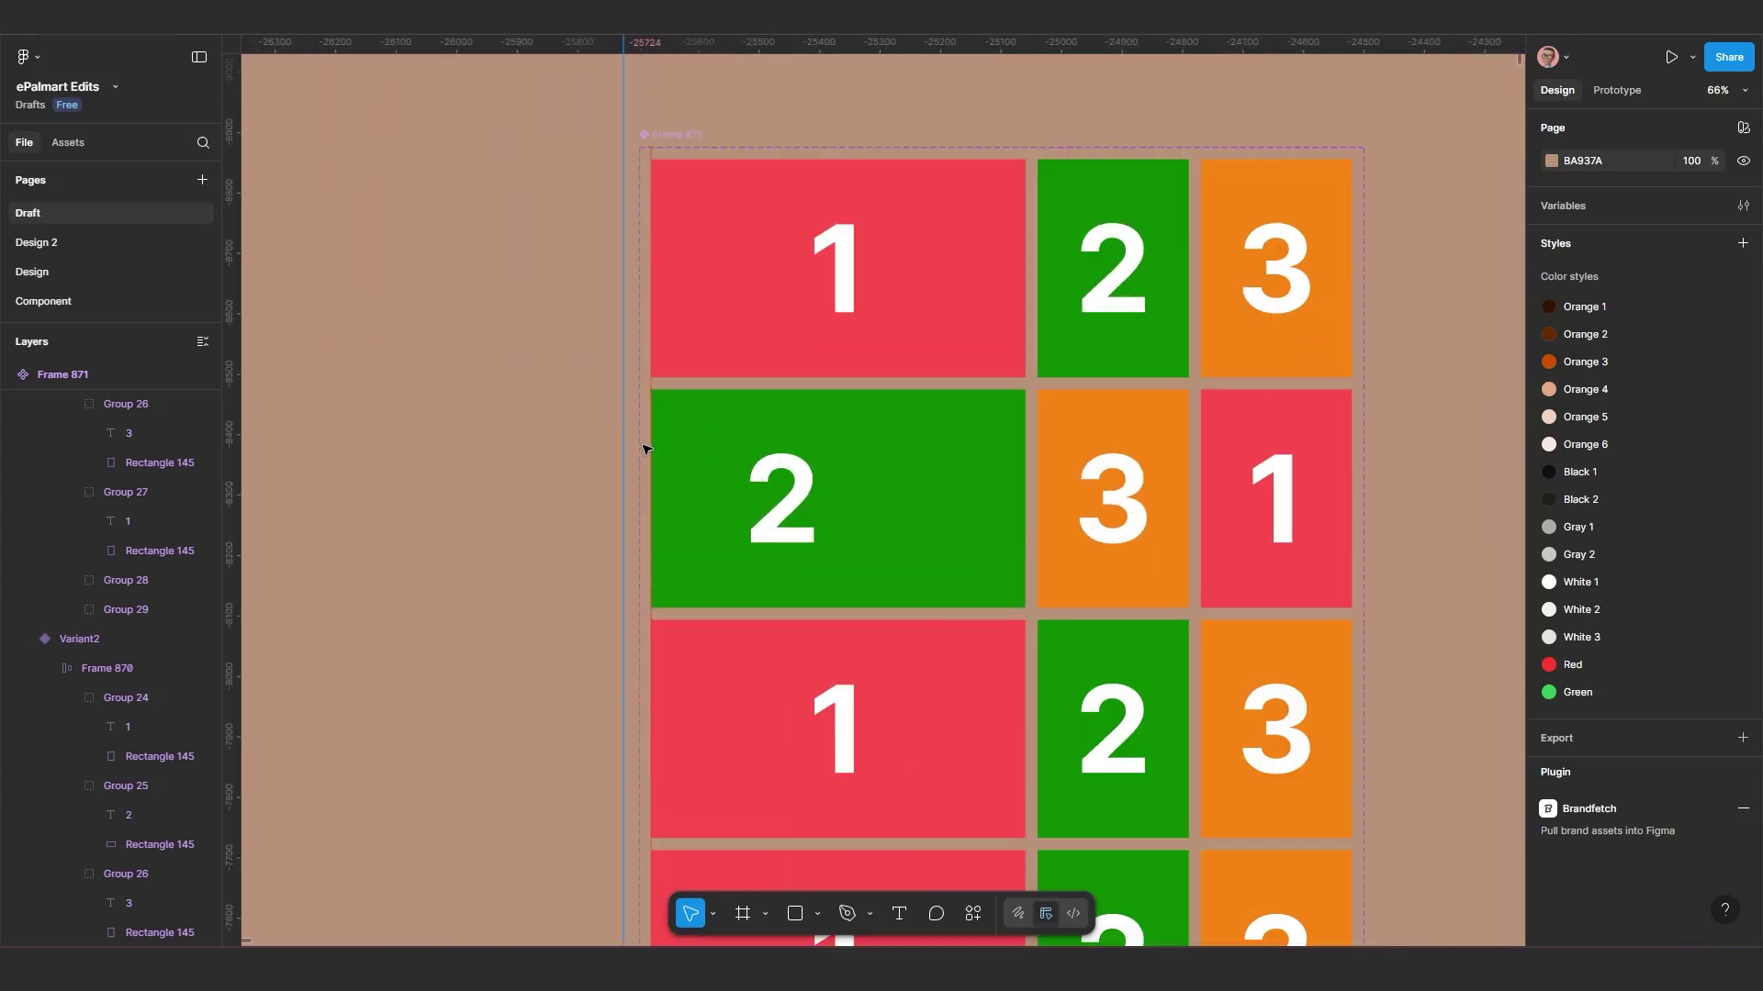
scroll(745, 486, down, 3)
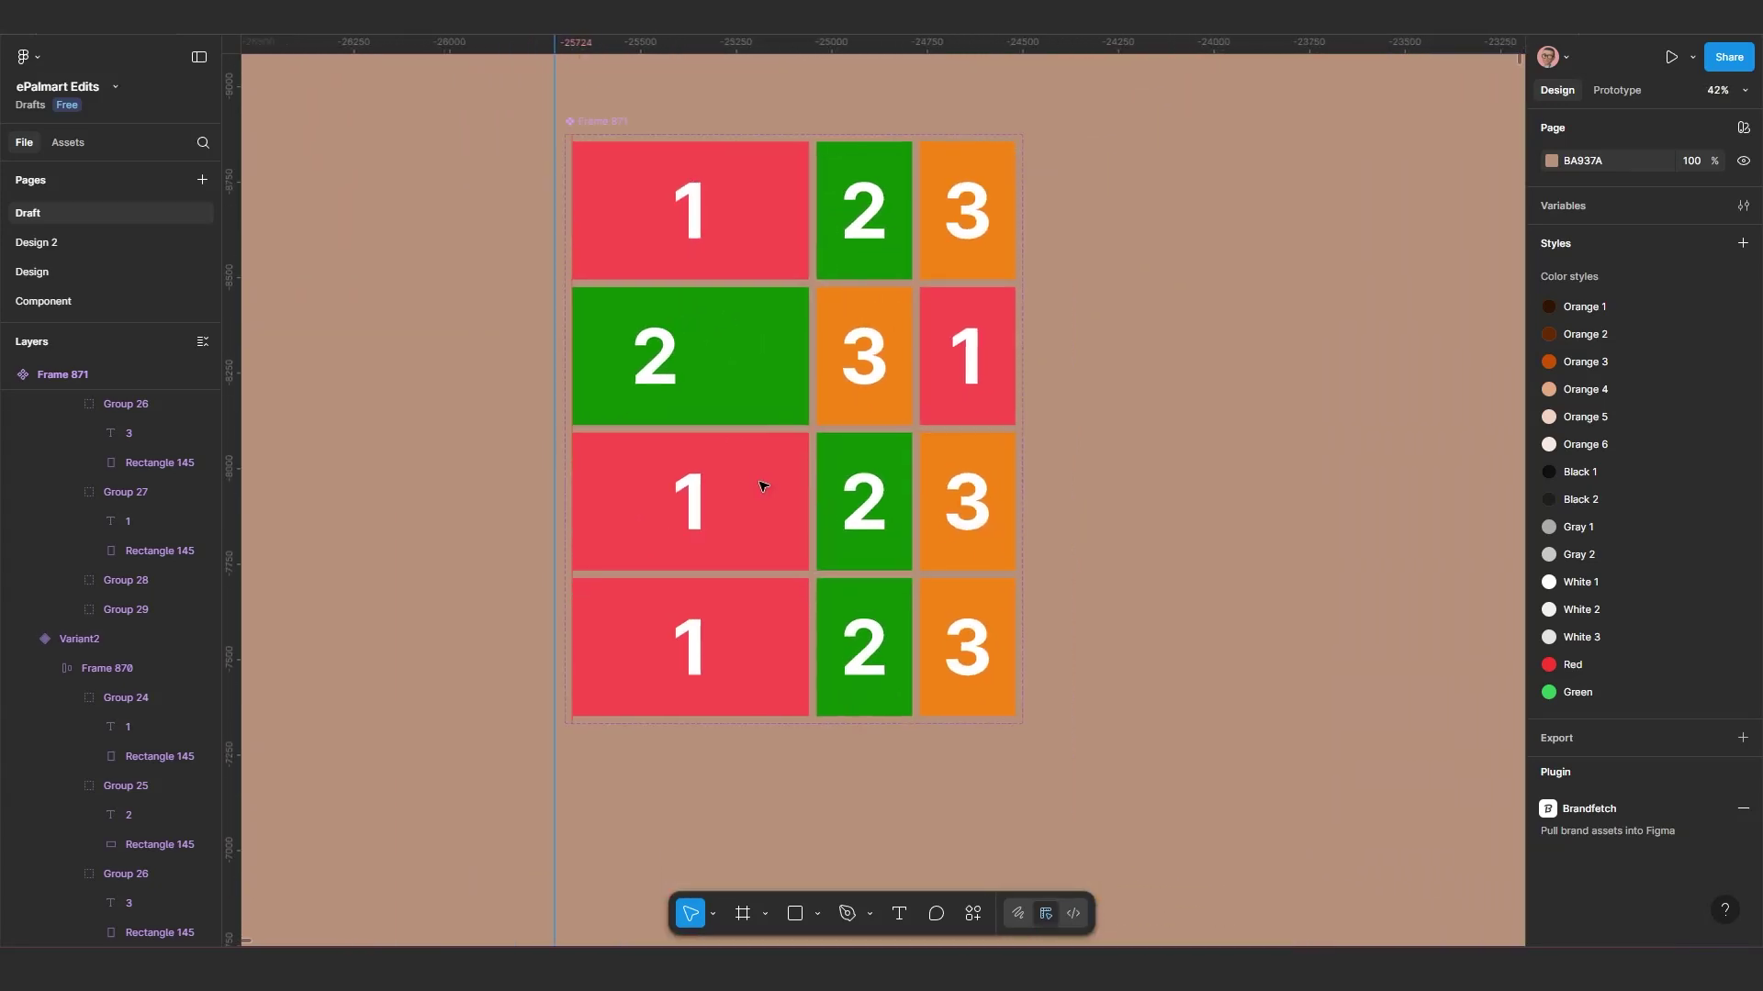
click(792, 504)
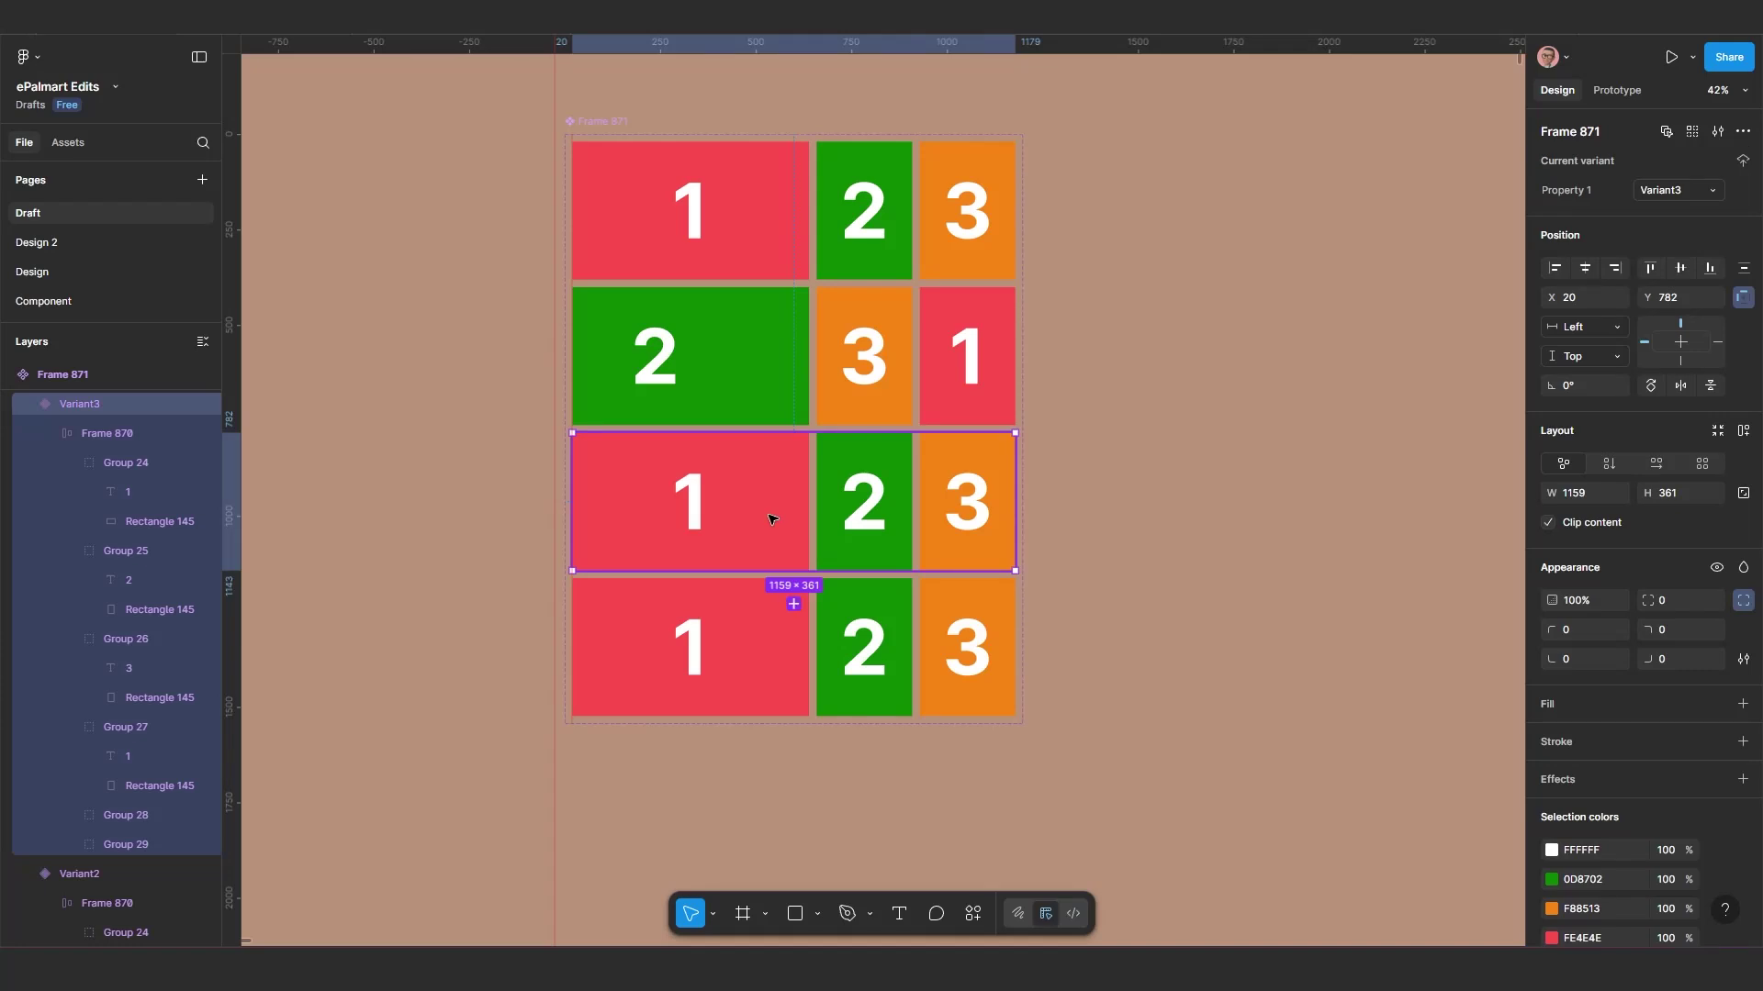
double_click(771, 519)
click(771, 519)
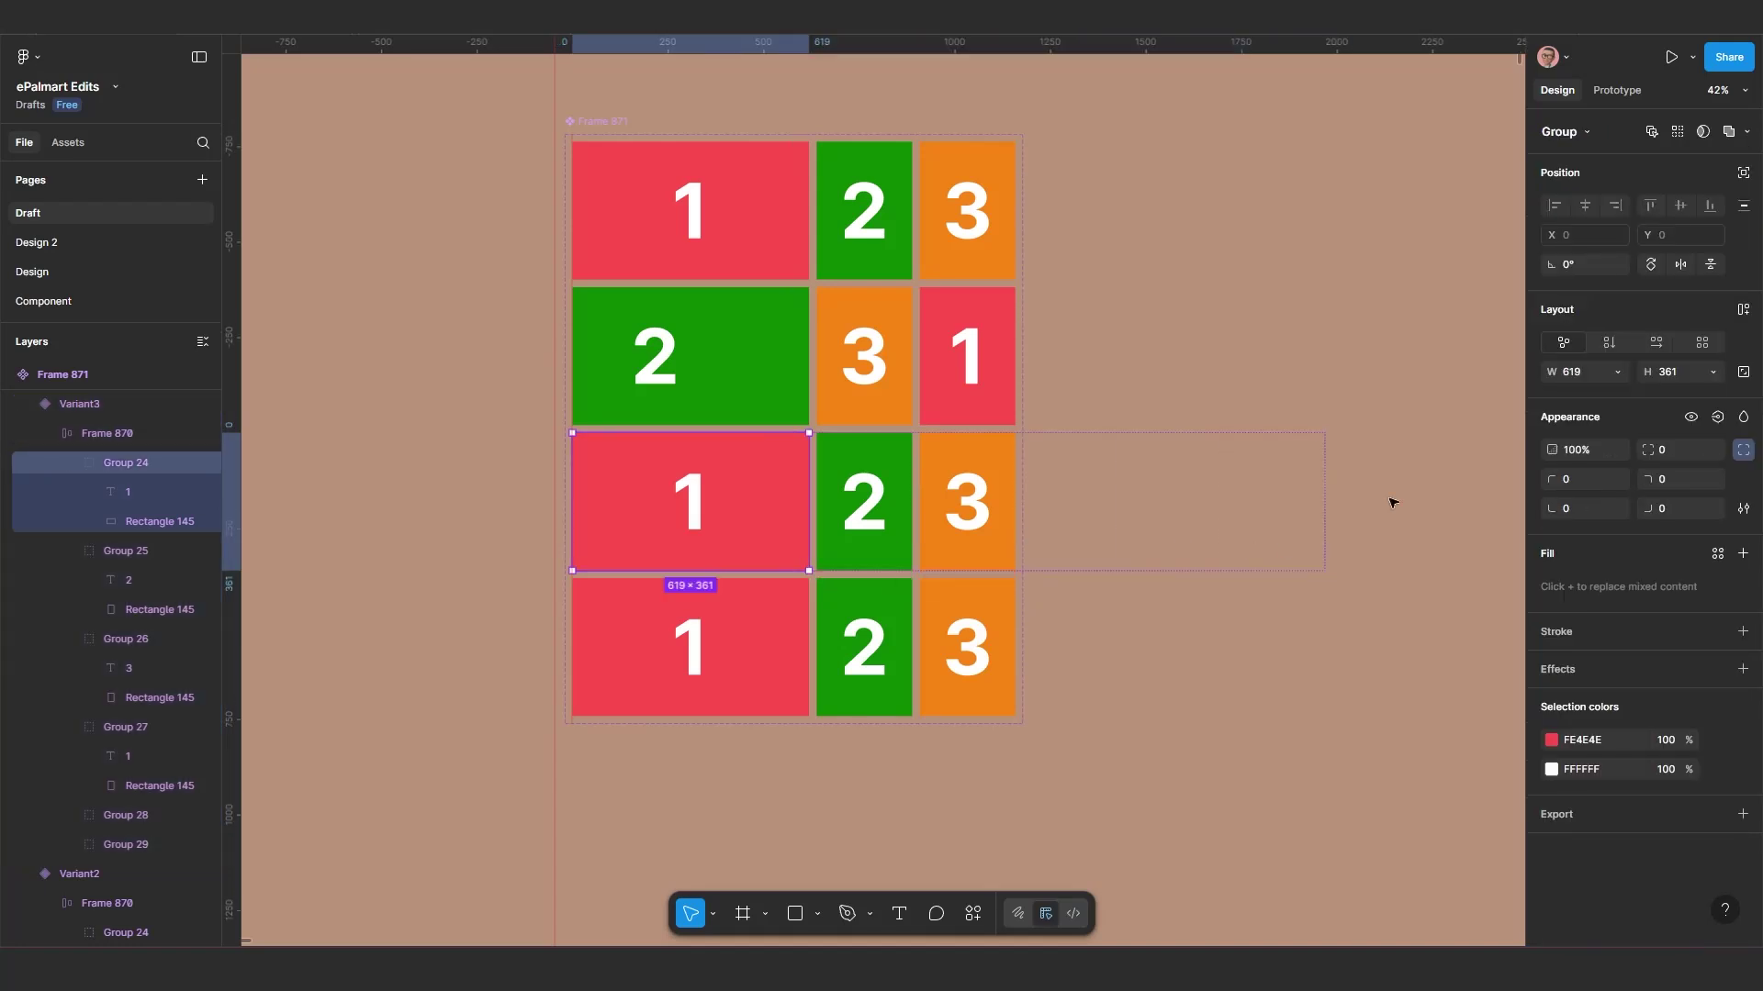
click(1579, 371)
key(Return)
key(Tab)
key(Tab)
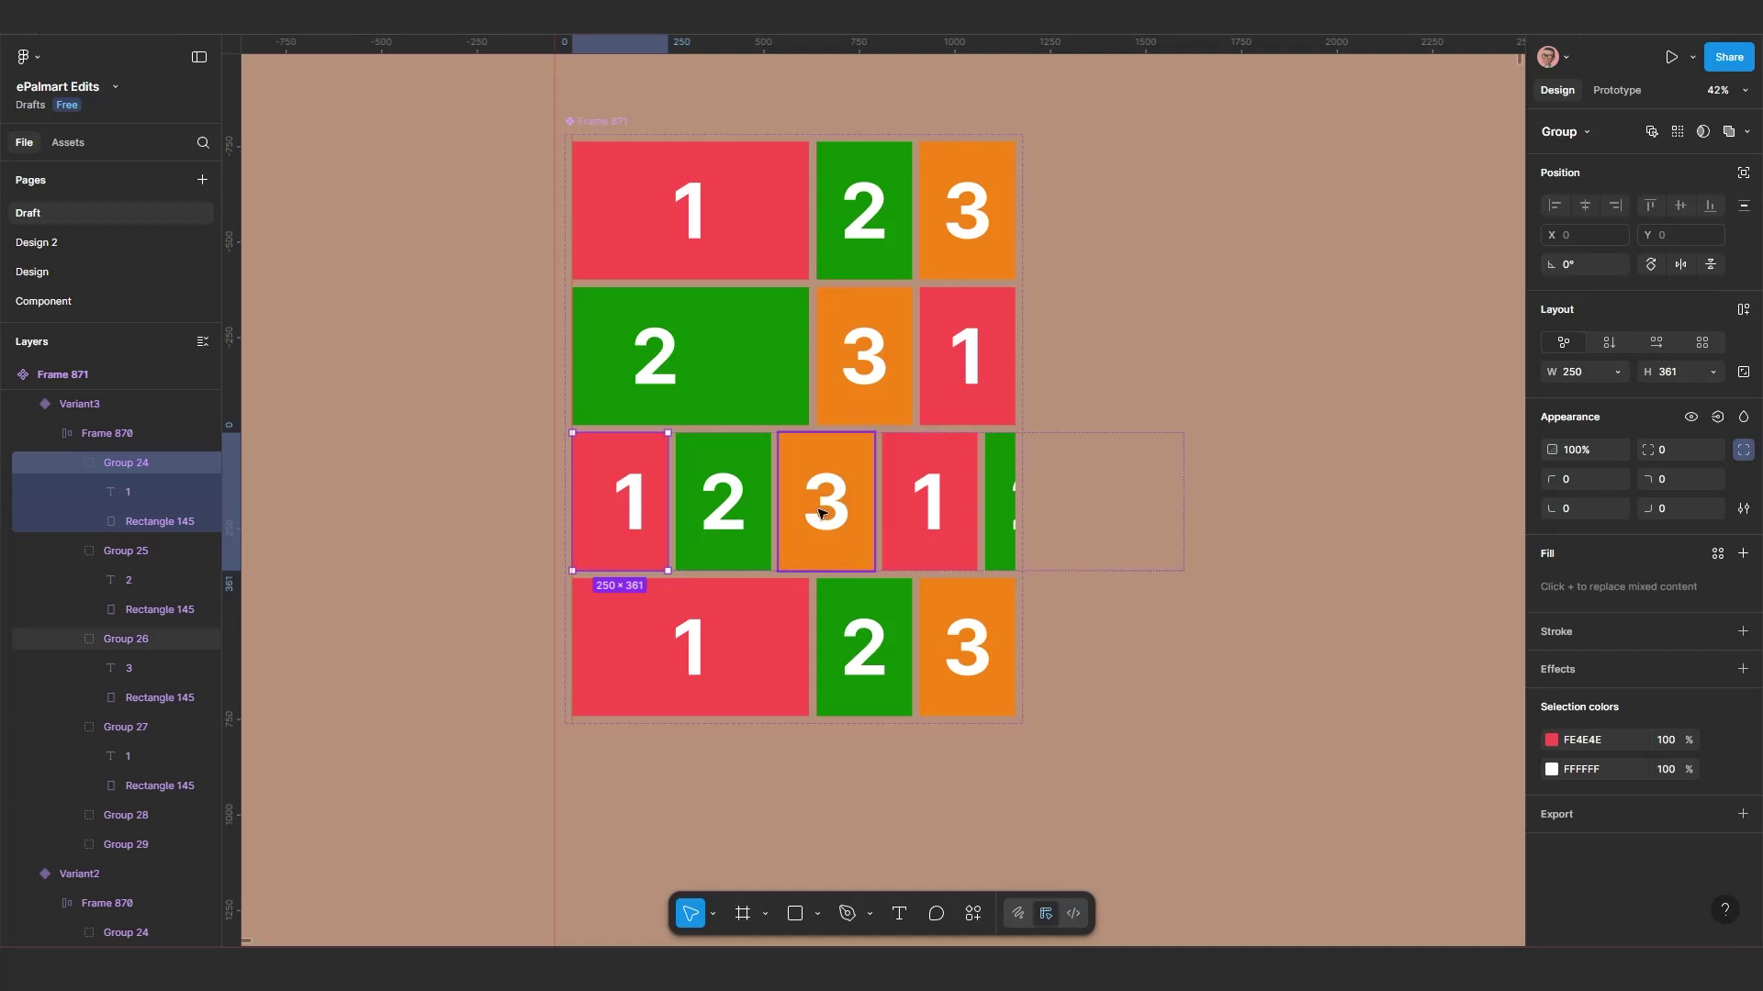
Step: Set the width of the orange card 3 in the third variant to 619
click(1558, 371)
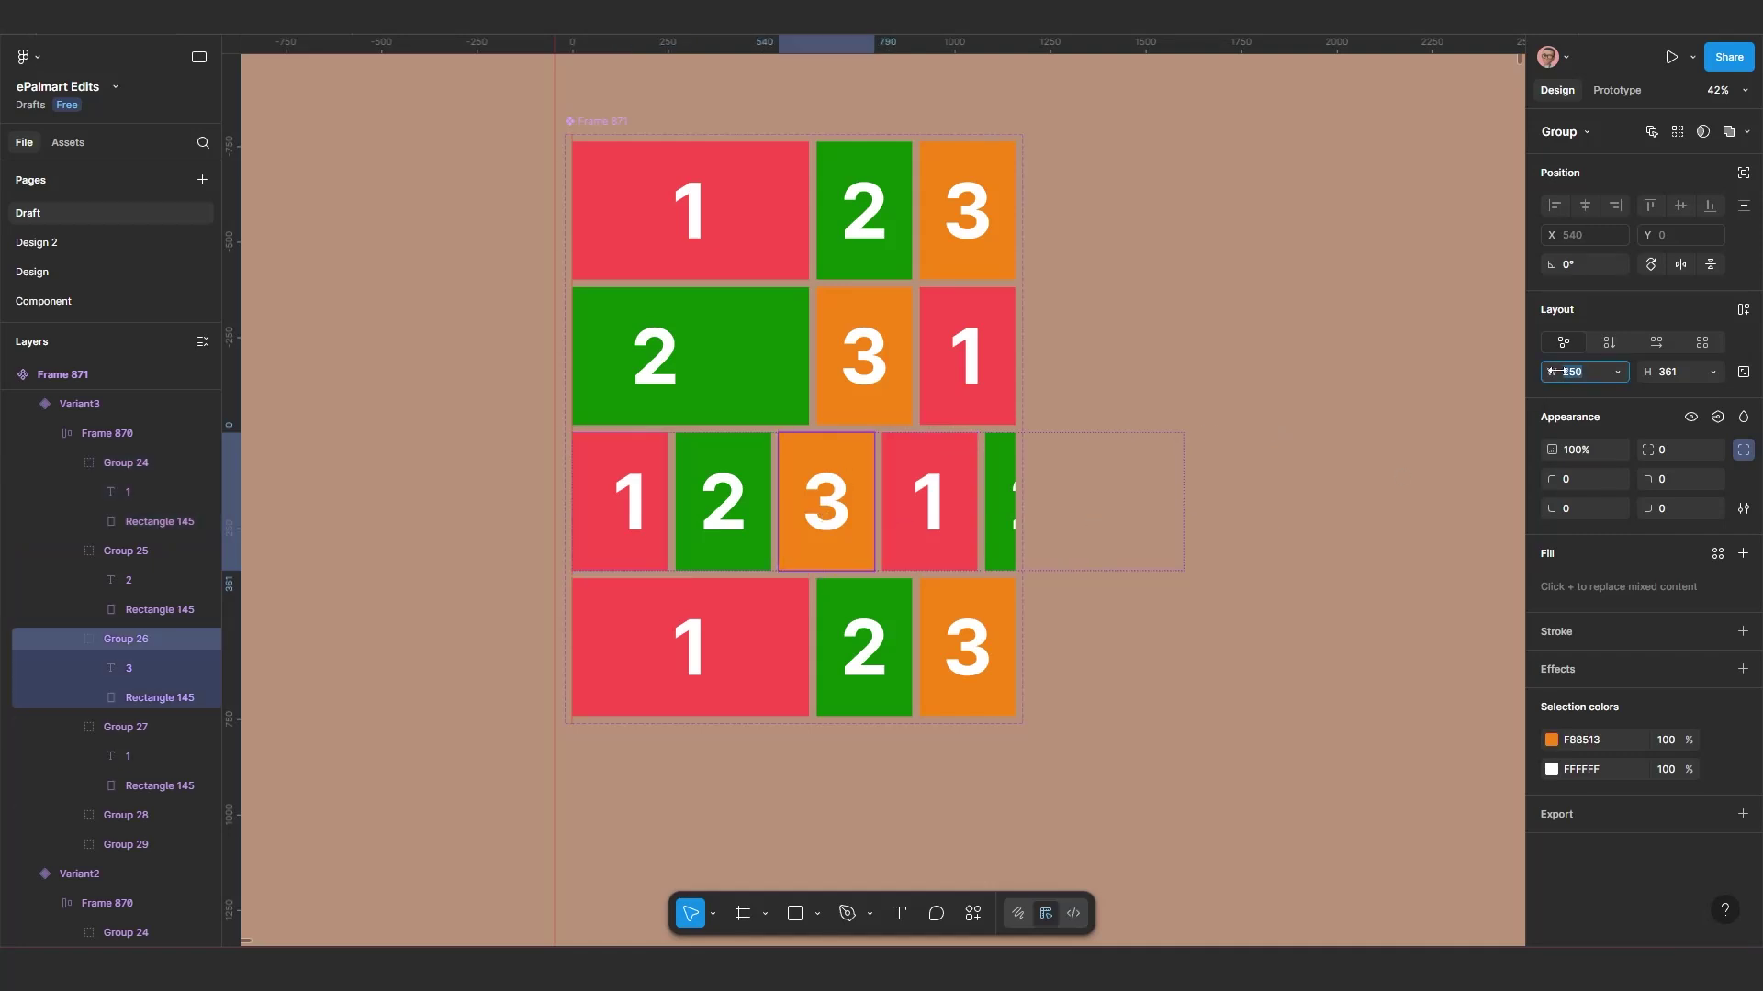
text(57)
key(Return)
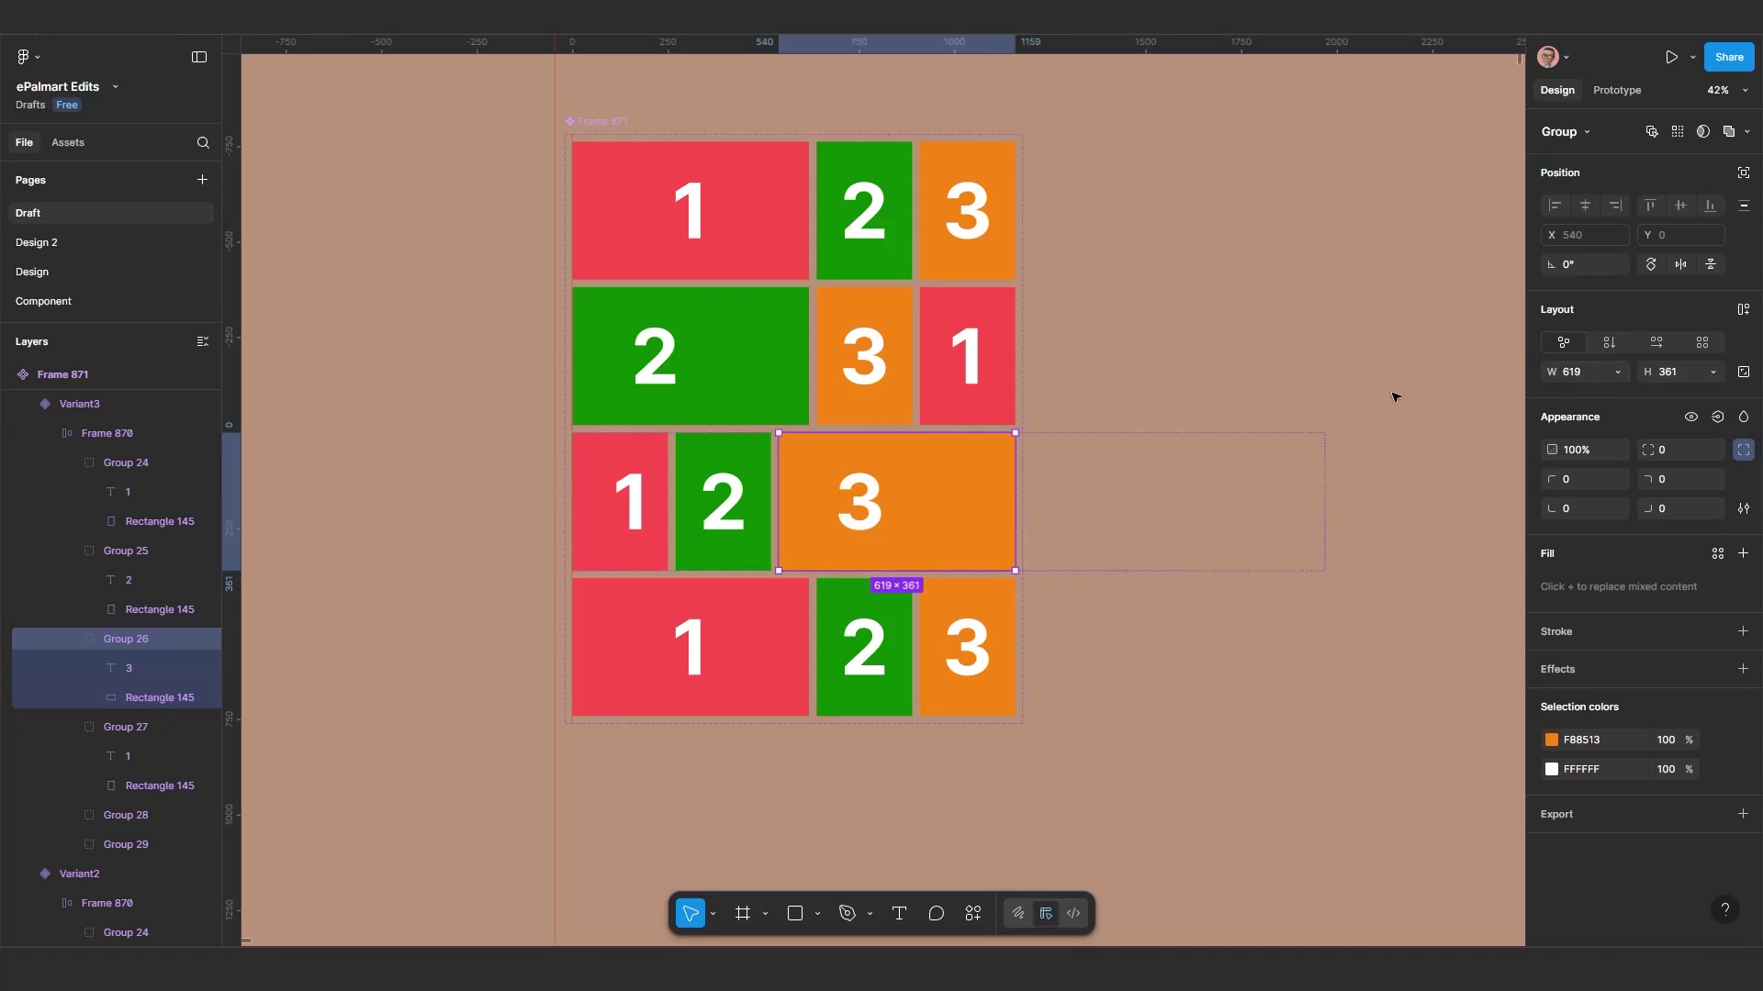
Step: Shift the card row inside the third variant left to X -540 so the wide orange card 3 comes first
click(510, 747)
click(806, 513)
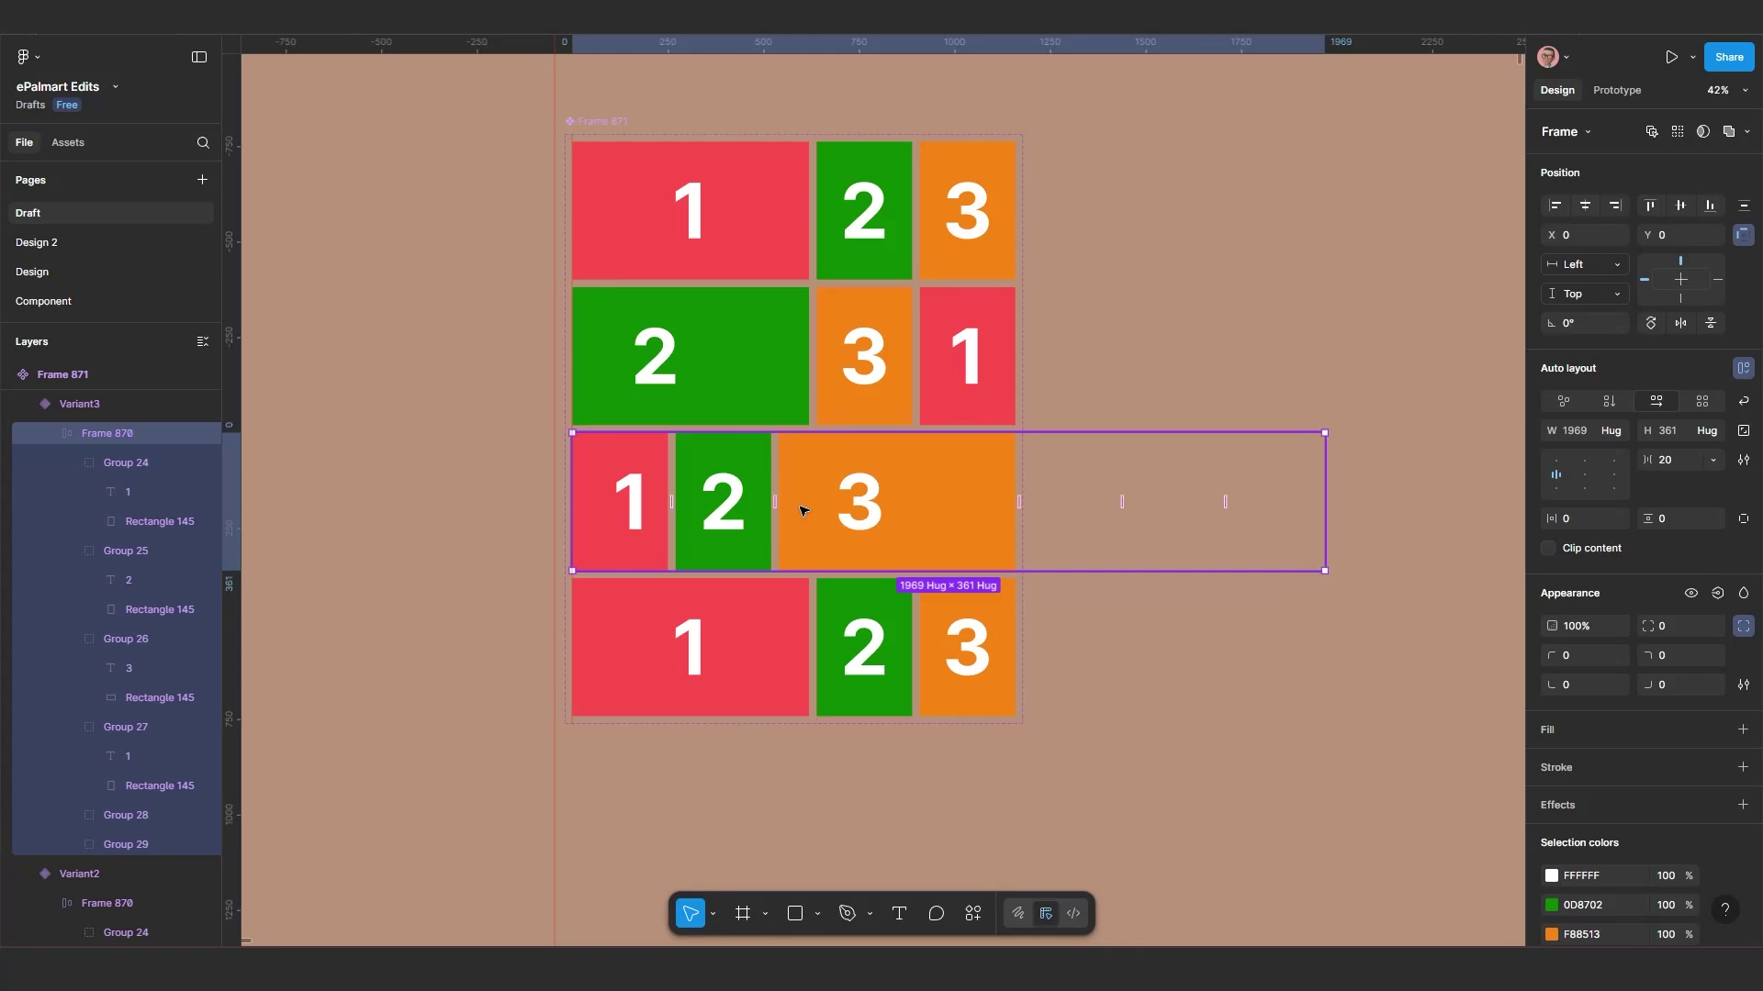
key(shift+Left)
key(shift+Left)
key(shift+Left)
key(shift+Left)
key(shift+Left)
key(shift+Left)
key(shift+Left)
key(shift+Left)
key(shift+Left)
key(shift+Left)
key(shift+Left)
key(shift+Left)
key(shift+Left)
key(shift+Left)
key(shift+Left)
key(shift+Left)
key(shift+Left)
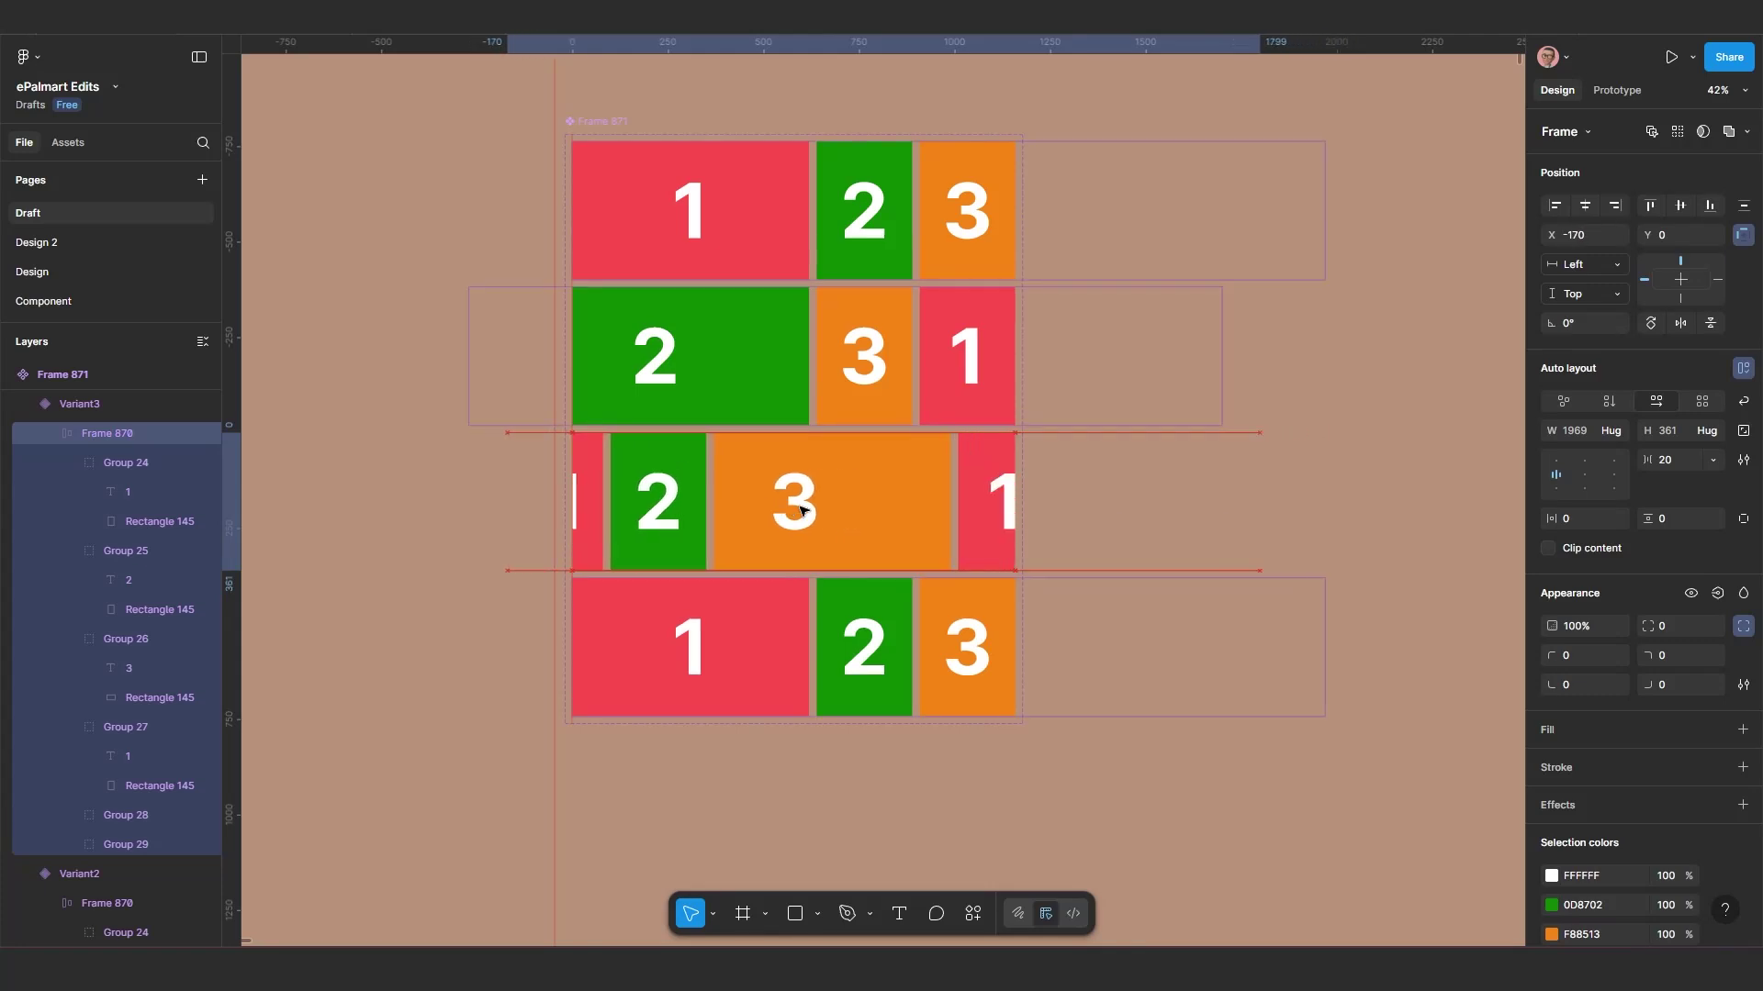
key(shift+Left)
key(shift+Left)
key(shift+Left)
key(shift+Left)
key(shift+Left)
key(shift+Left)
key(shift+Left)
key(shift+Left)
key(shift+Left)
key(shift+Left)
key(shift+Left)
key(shift+Left)
key(shift+Left)
key(shift+Left)
key(shift+Left)
key(shift+Left)
key(shift+Left)
key(shift+Left)
key(shift+Left)
key(shift+Left)
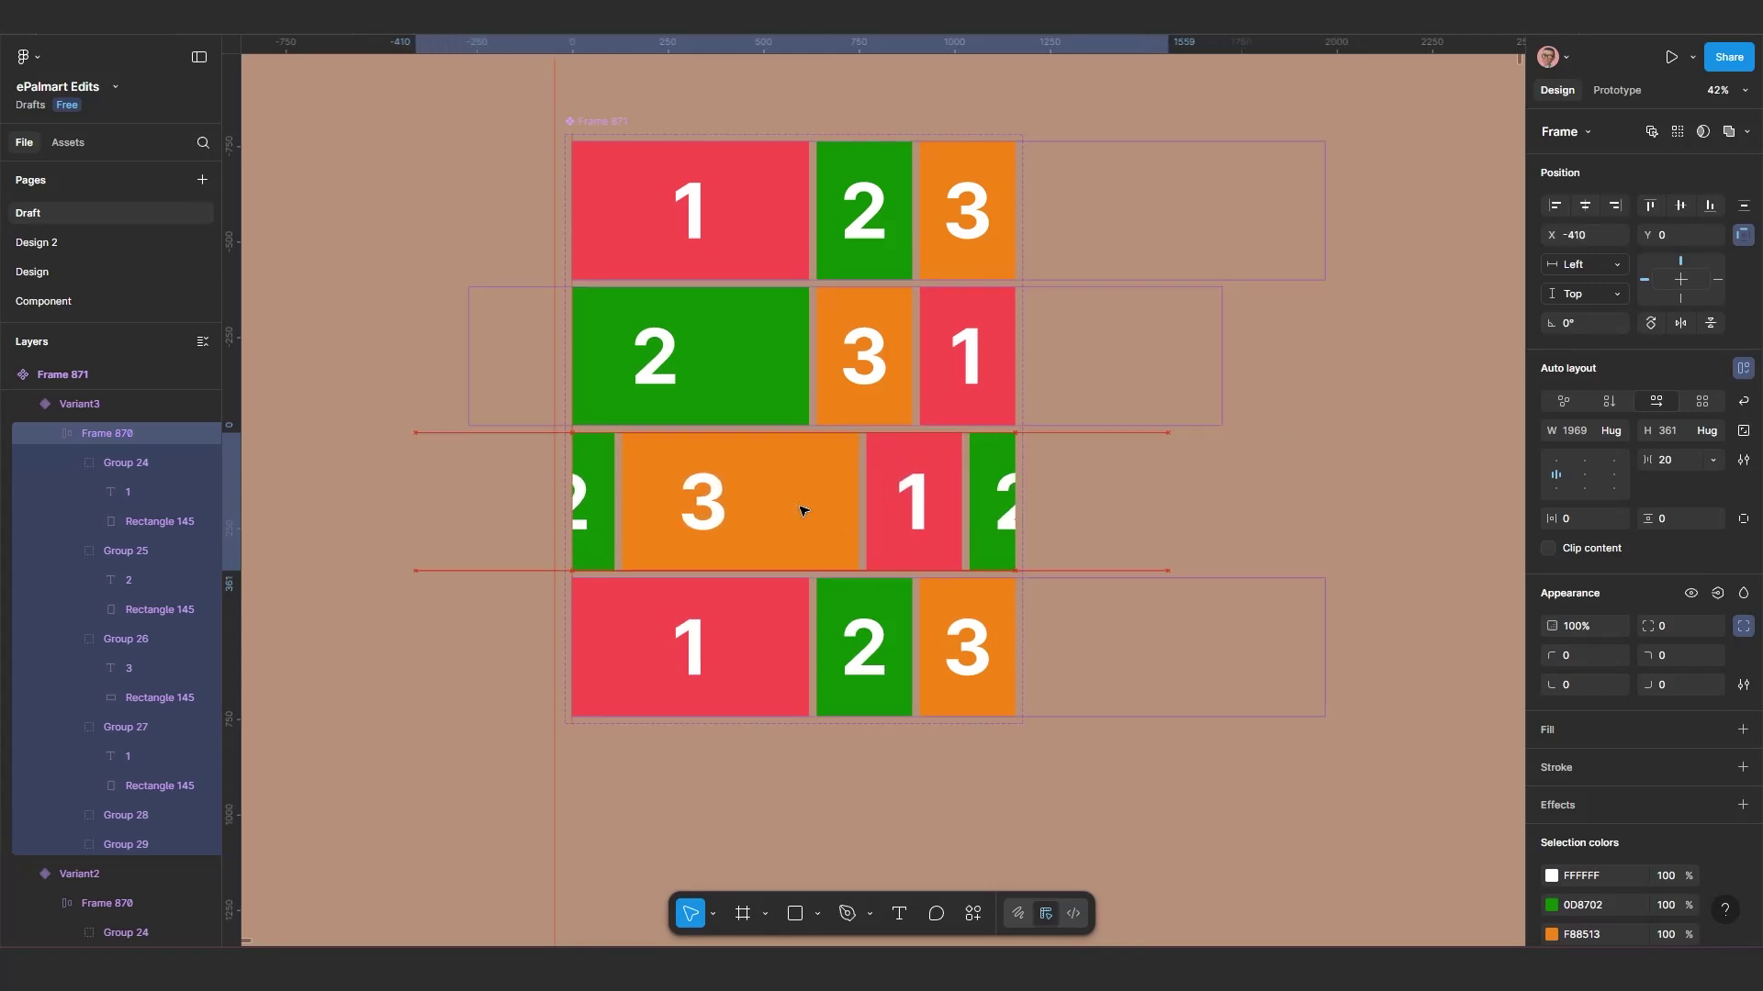
key(shift+Left)
key(shift+Left)
key(shift+Left)
key(shift+Left)
key(shift+Left)
key(shift+Left)
key(shift+Left)
key(shift+Left)
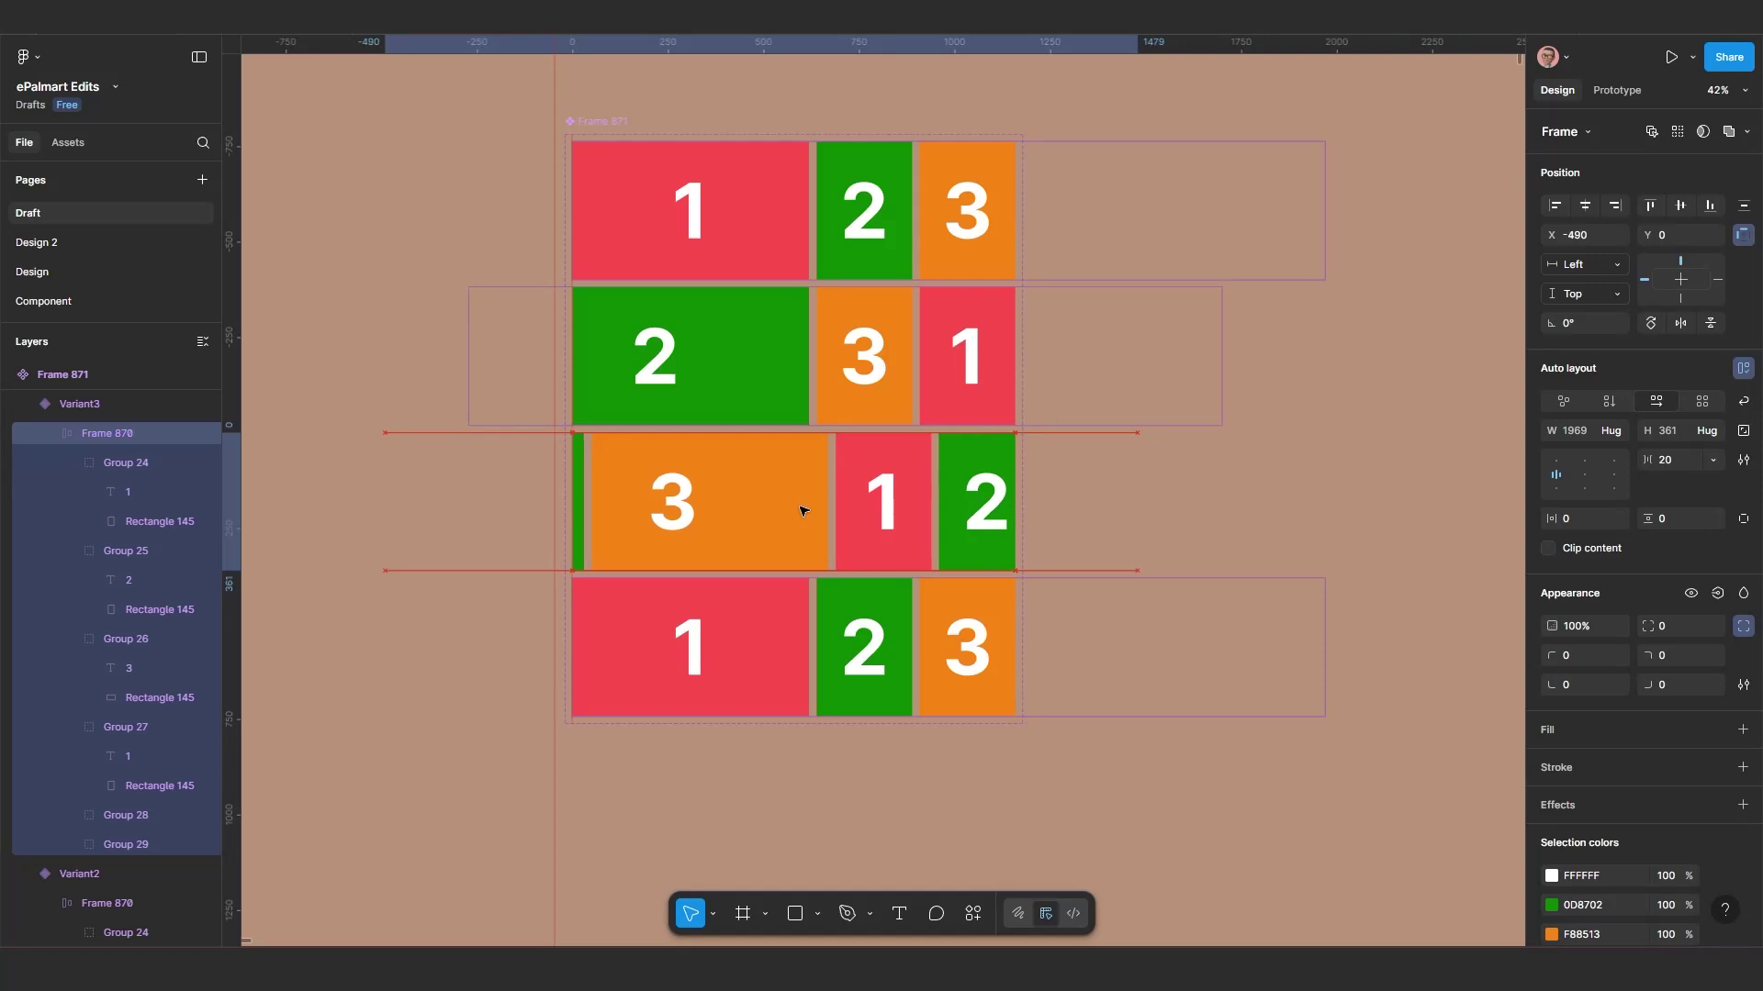
key(shift+Left)
key(shift+Left)
key(shift+Left)
scroll(540, 463, up, 5)
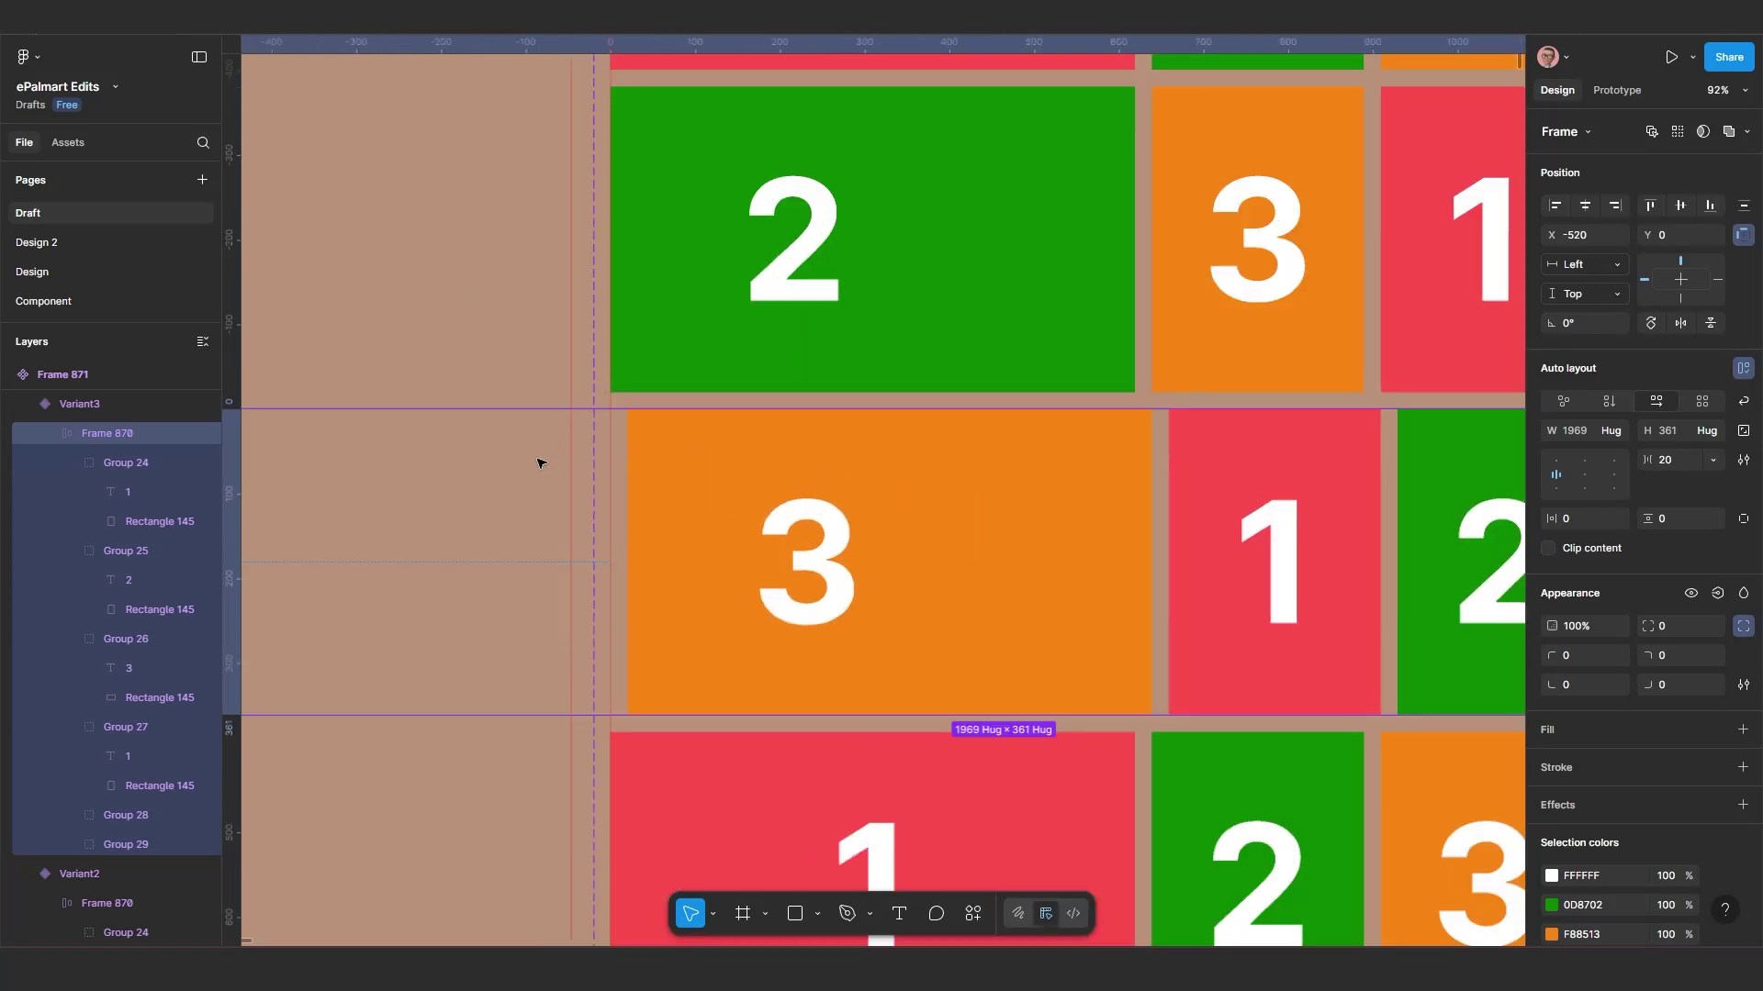
scroll(651, 480, up, 3)
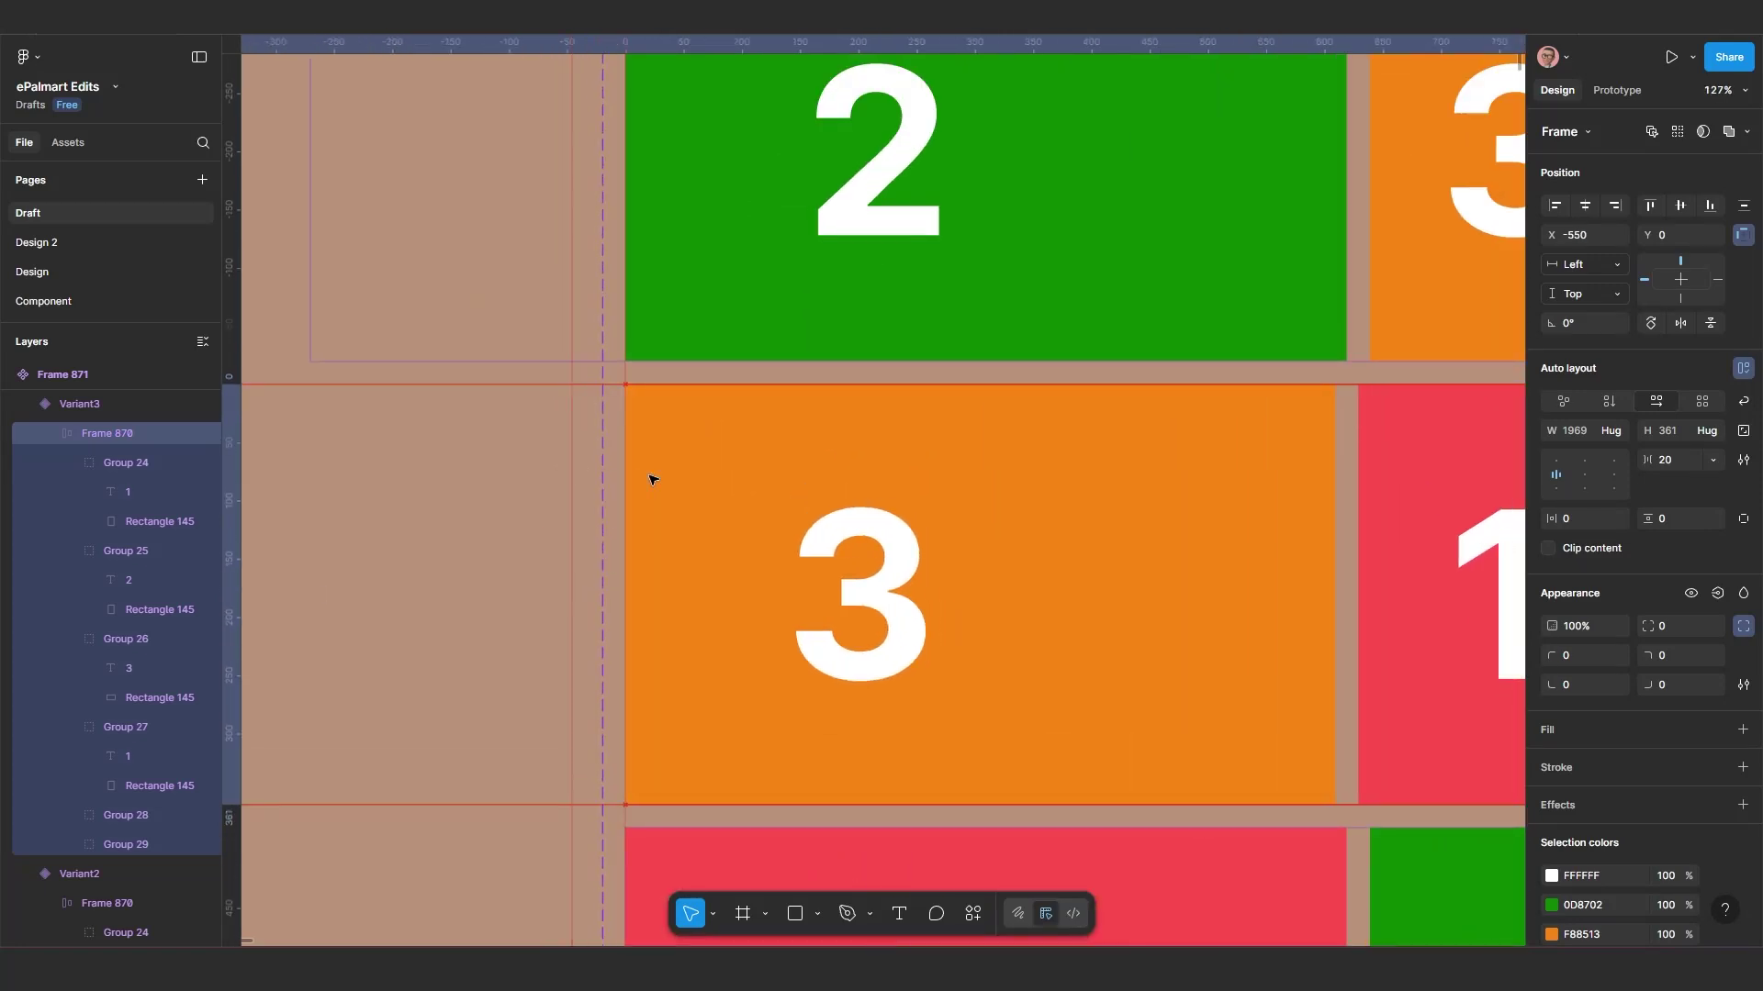
key(shift+Right)
key(shift+Left)
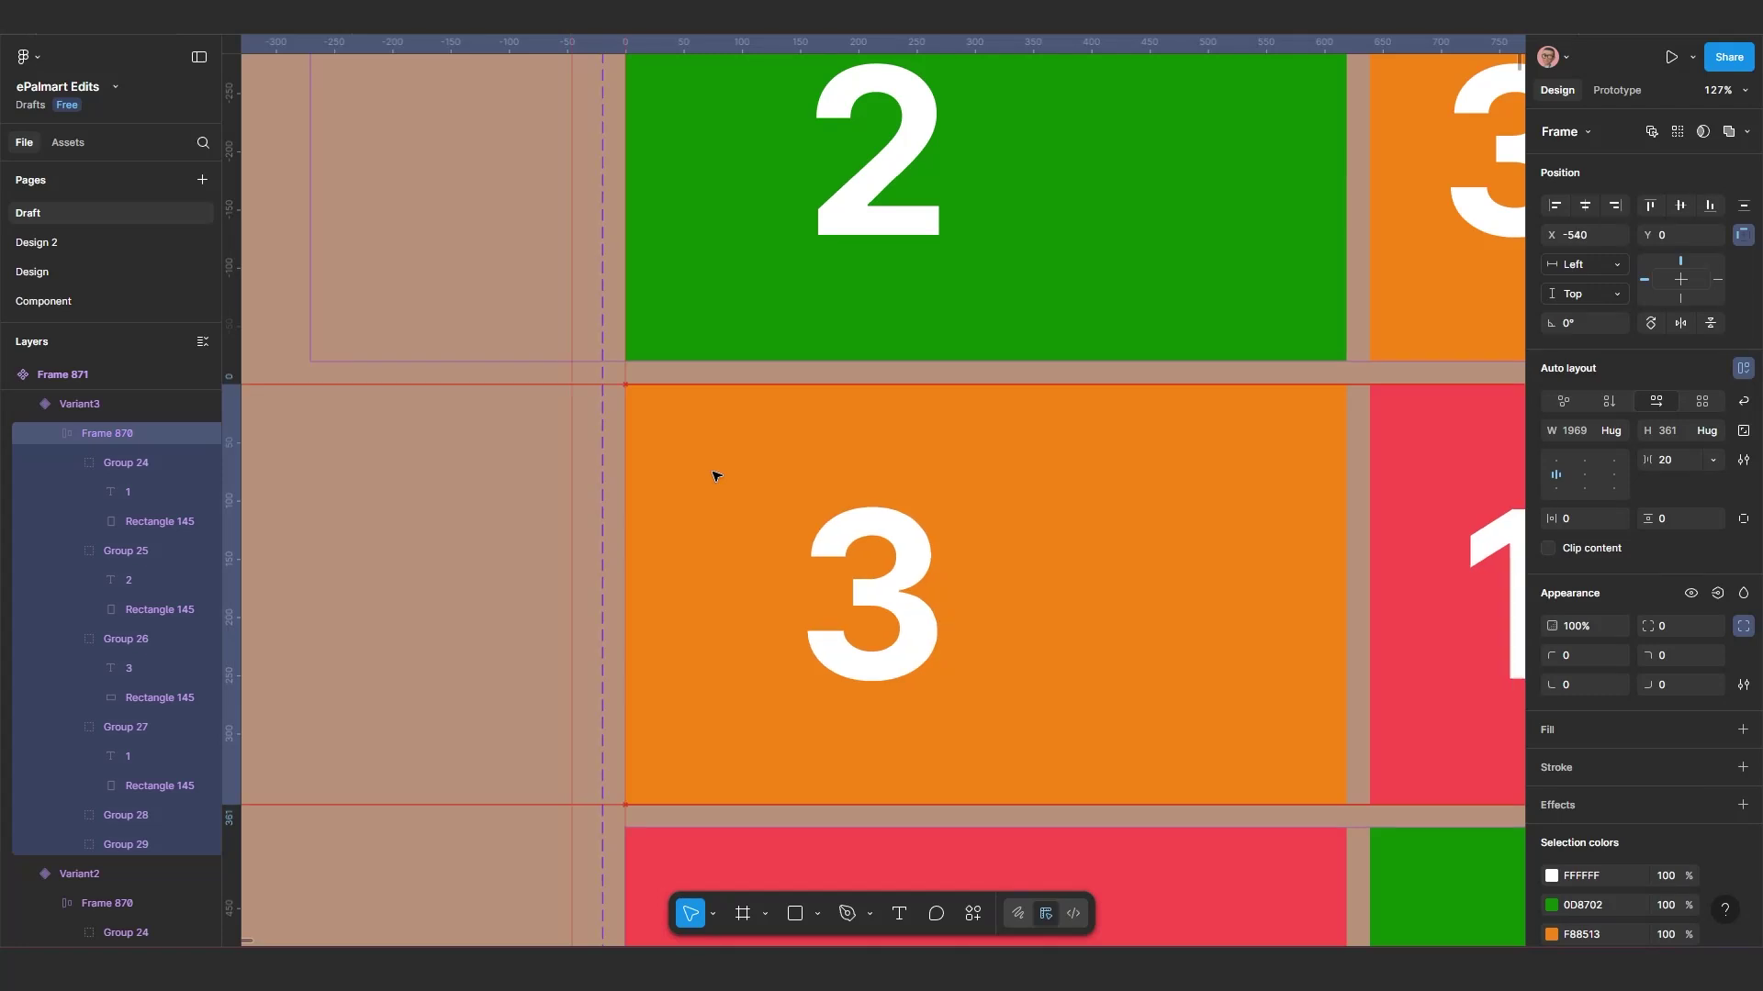
scroll(716, 476, down, 5)
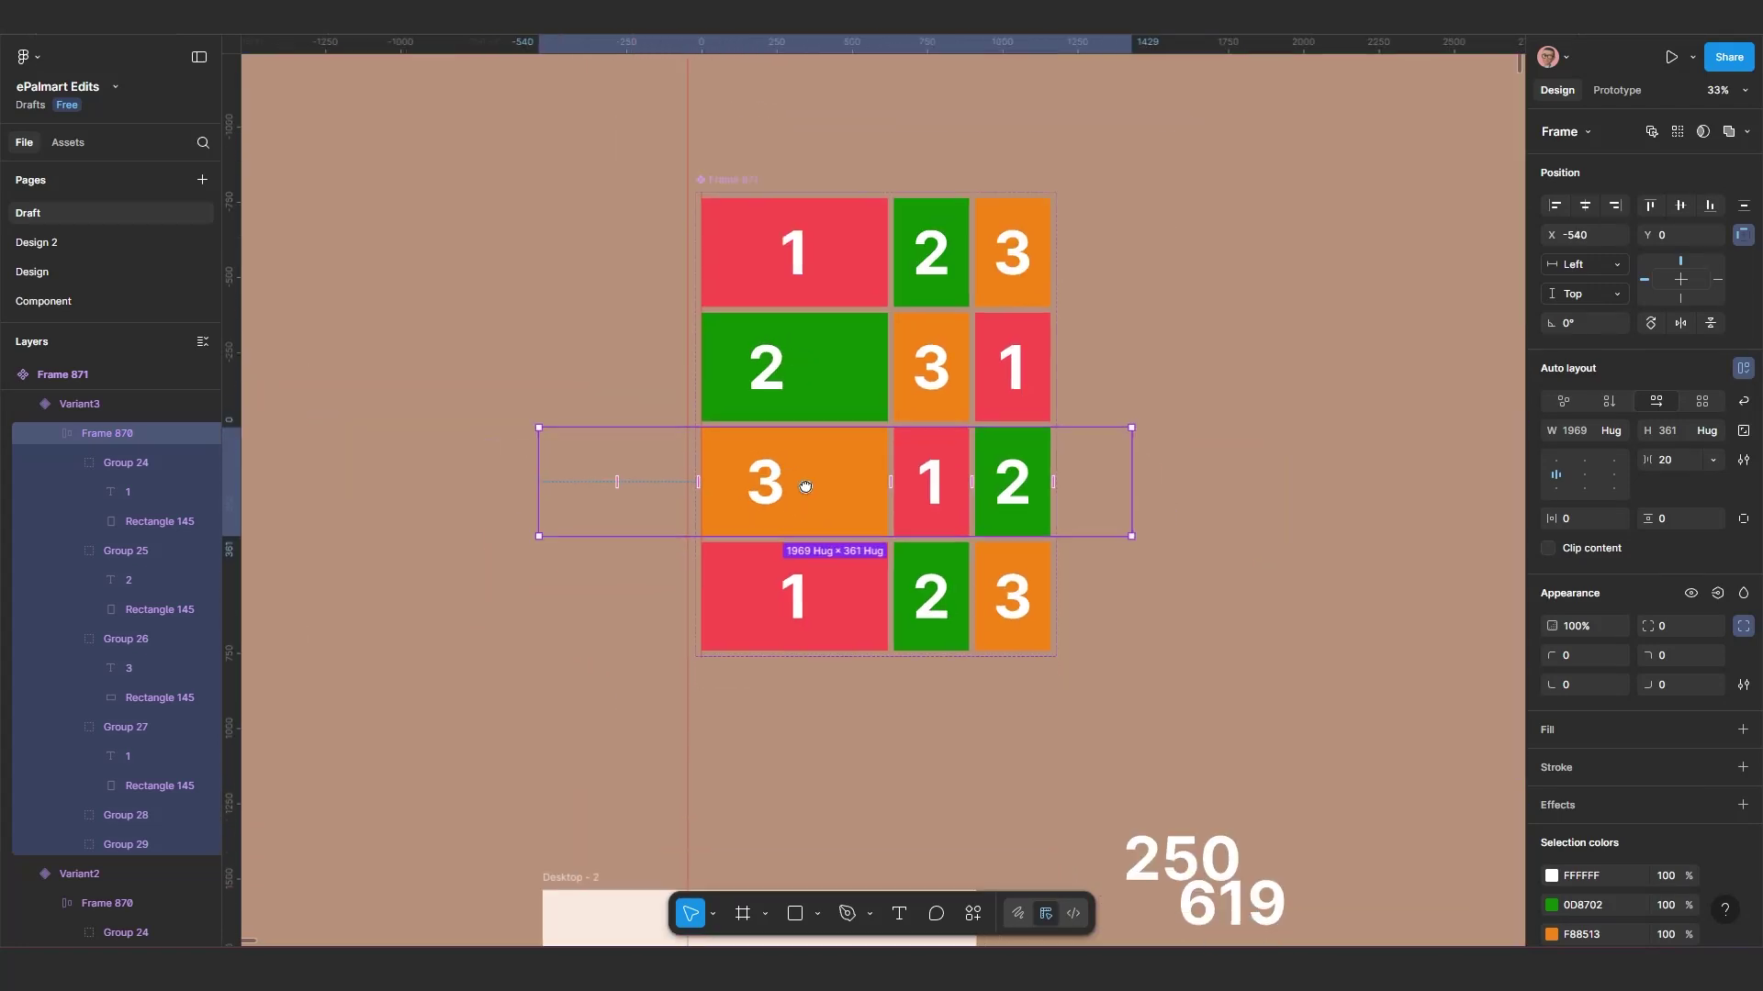
scroll(826, 556, down, 2)
click(1006, 757)
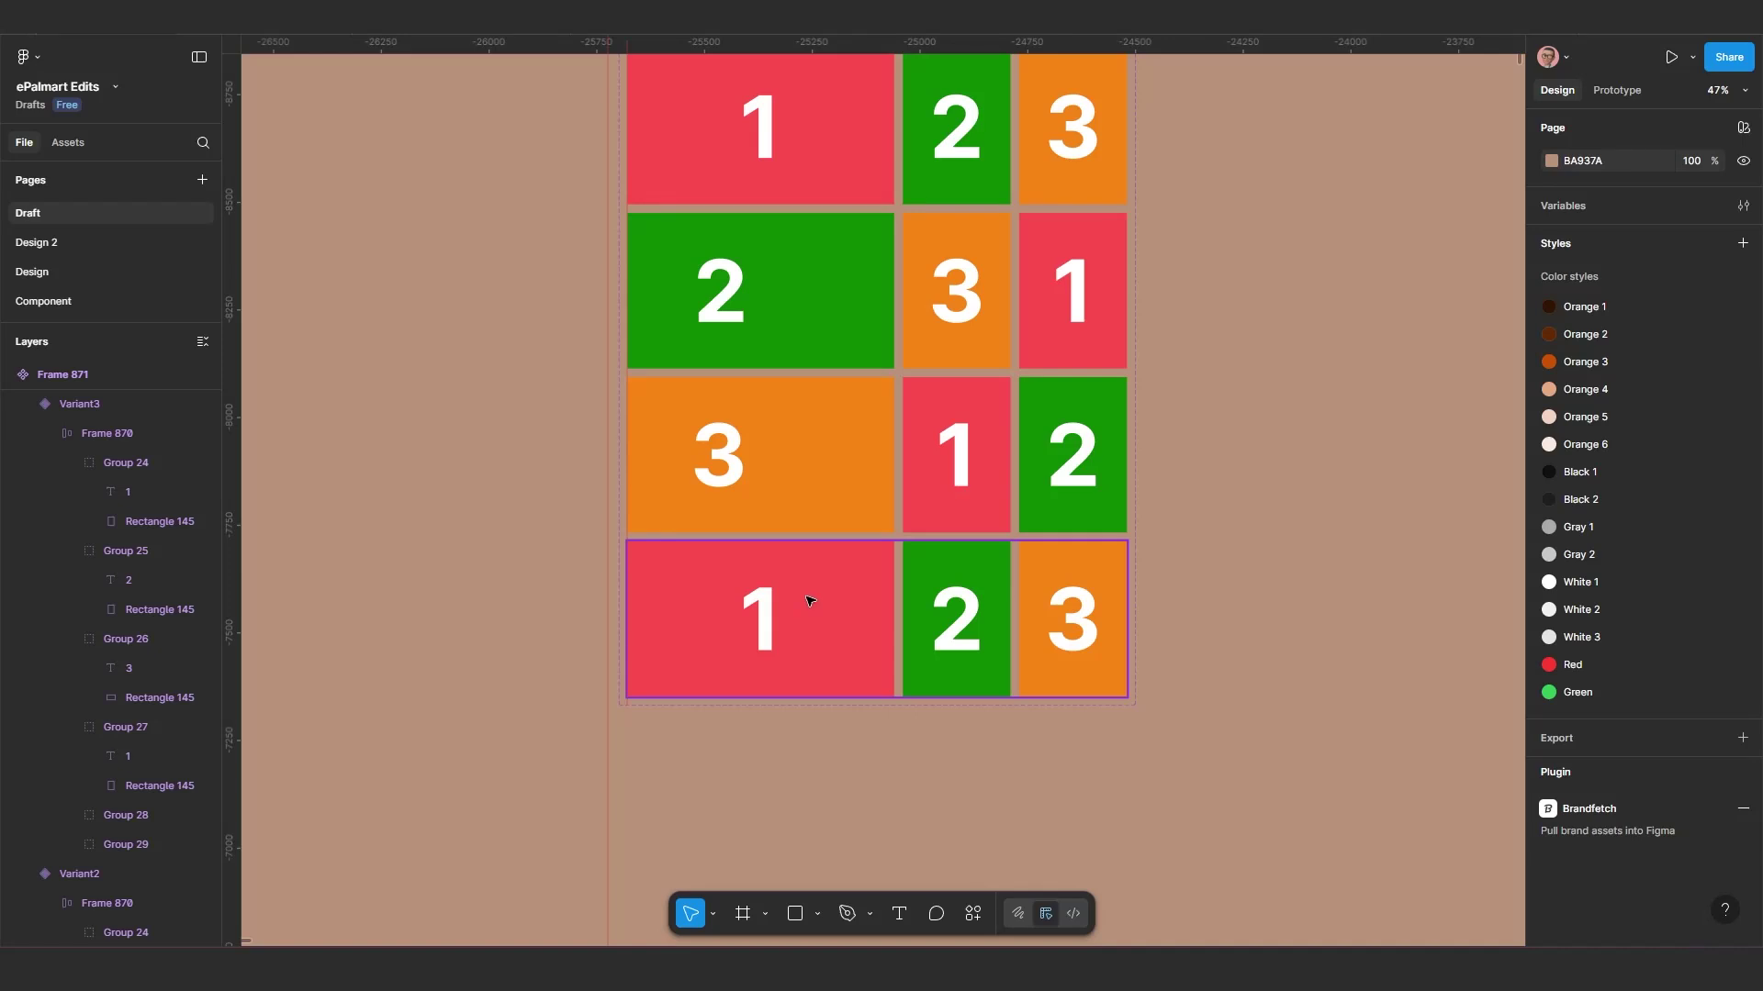
Step: Set the number 2 on the second variant's wide green card to auto width and centre it horizontally on the card
scroll(797, 588, up, 2)
click(740, 369)
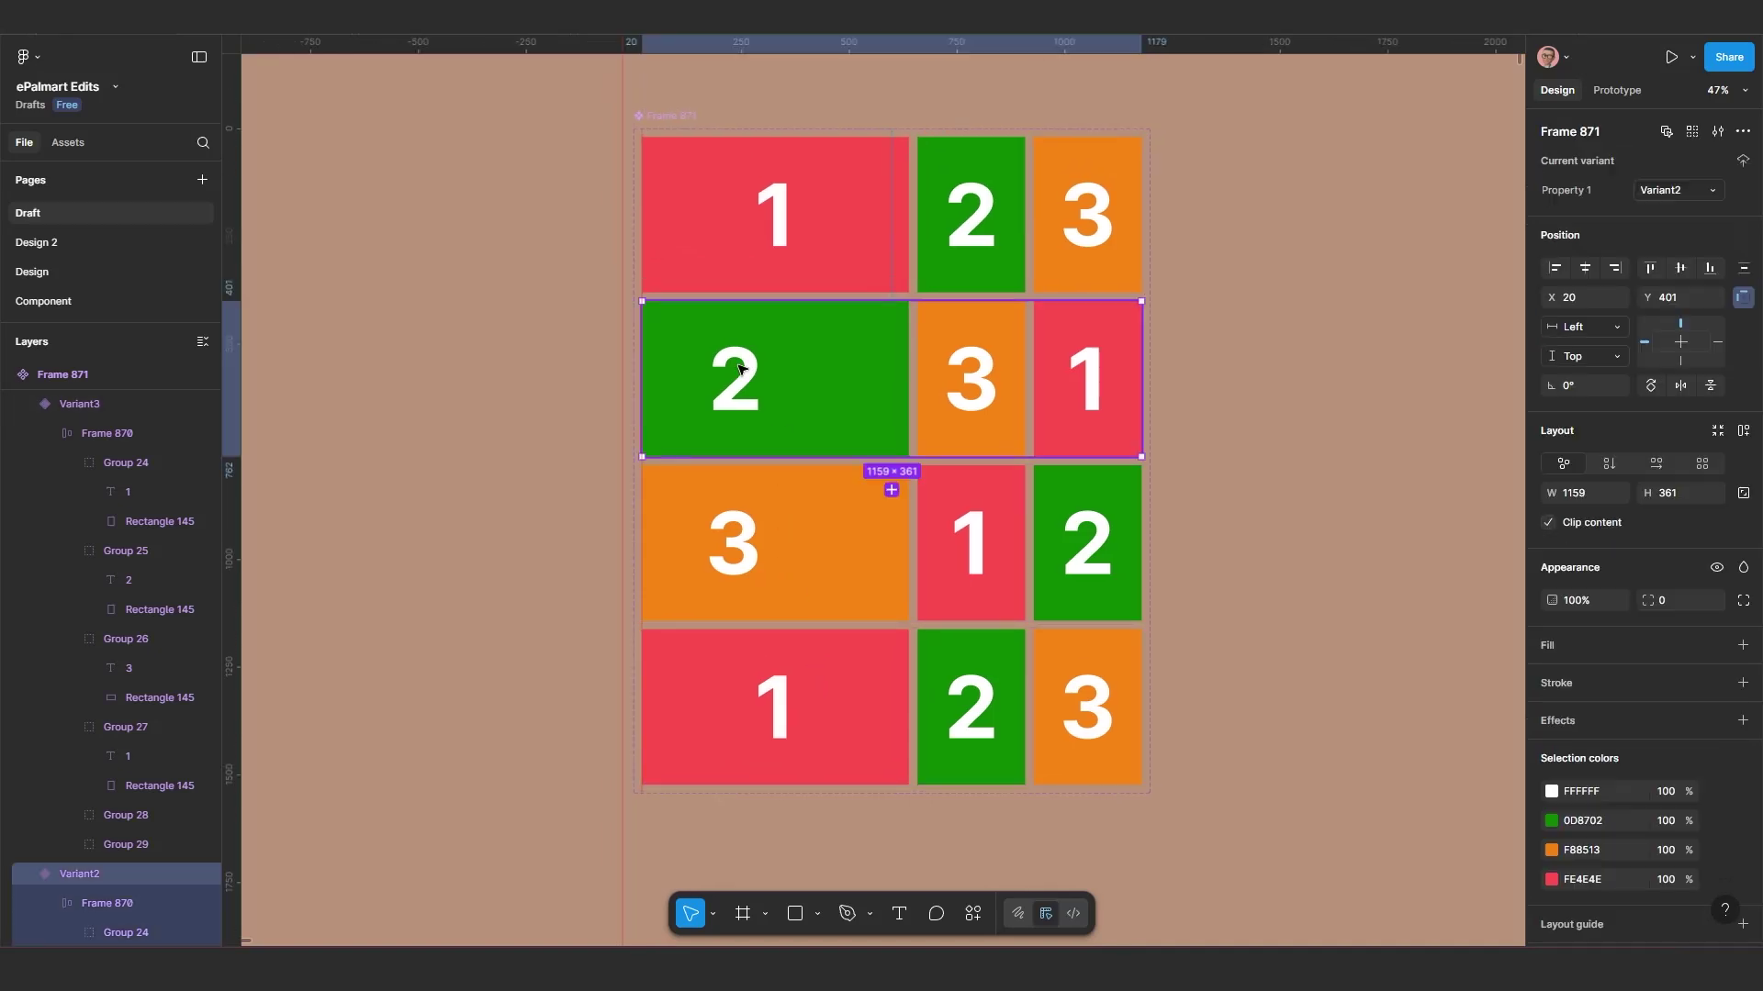
click(740, 369)
click(743, 368)
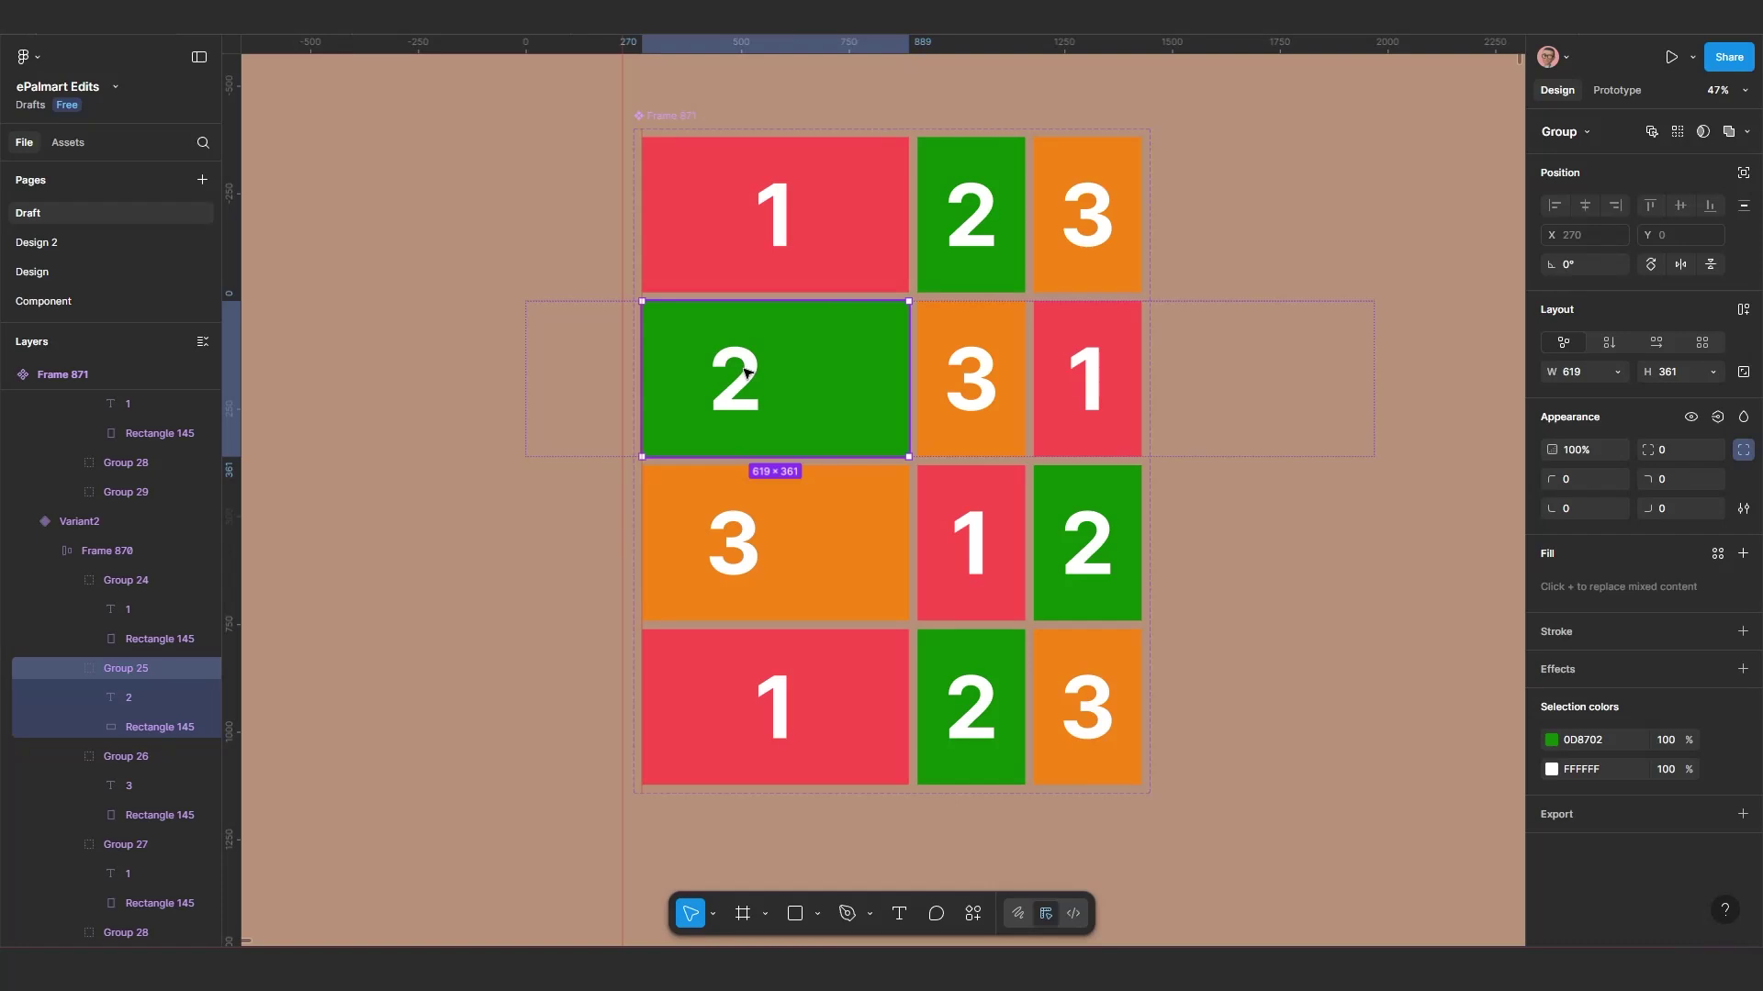
click(745, 371)
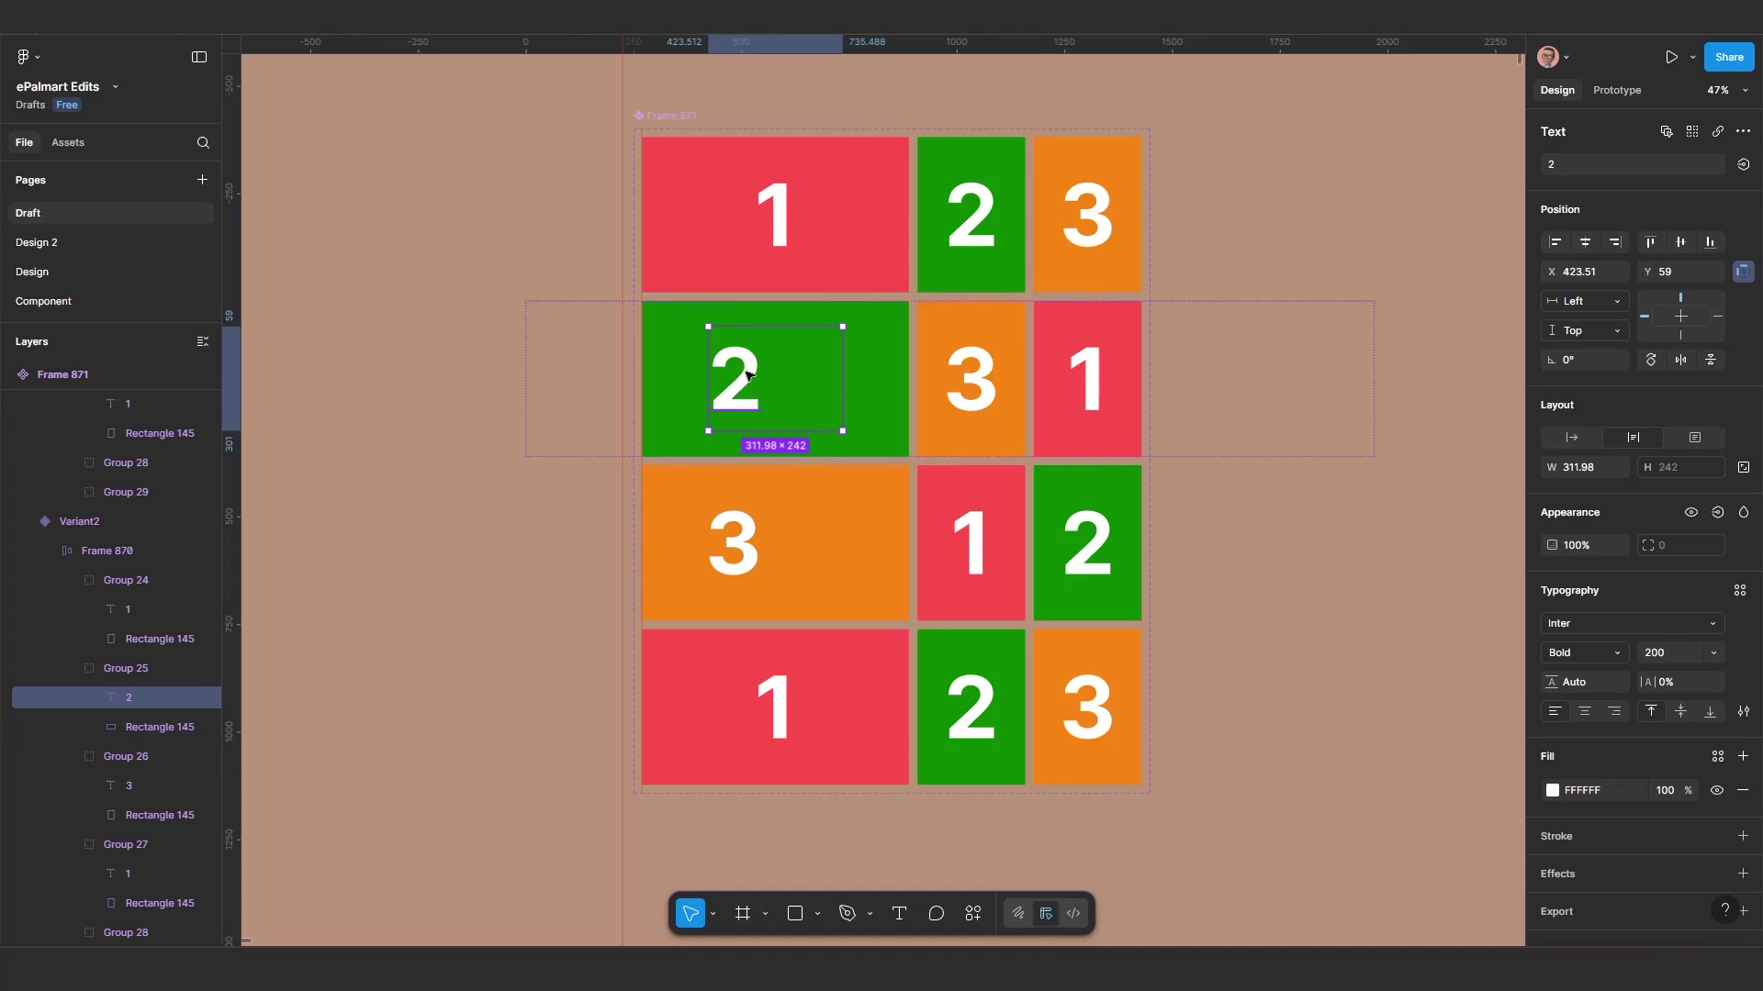
click(1569, 439)
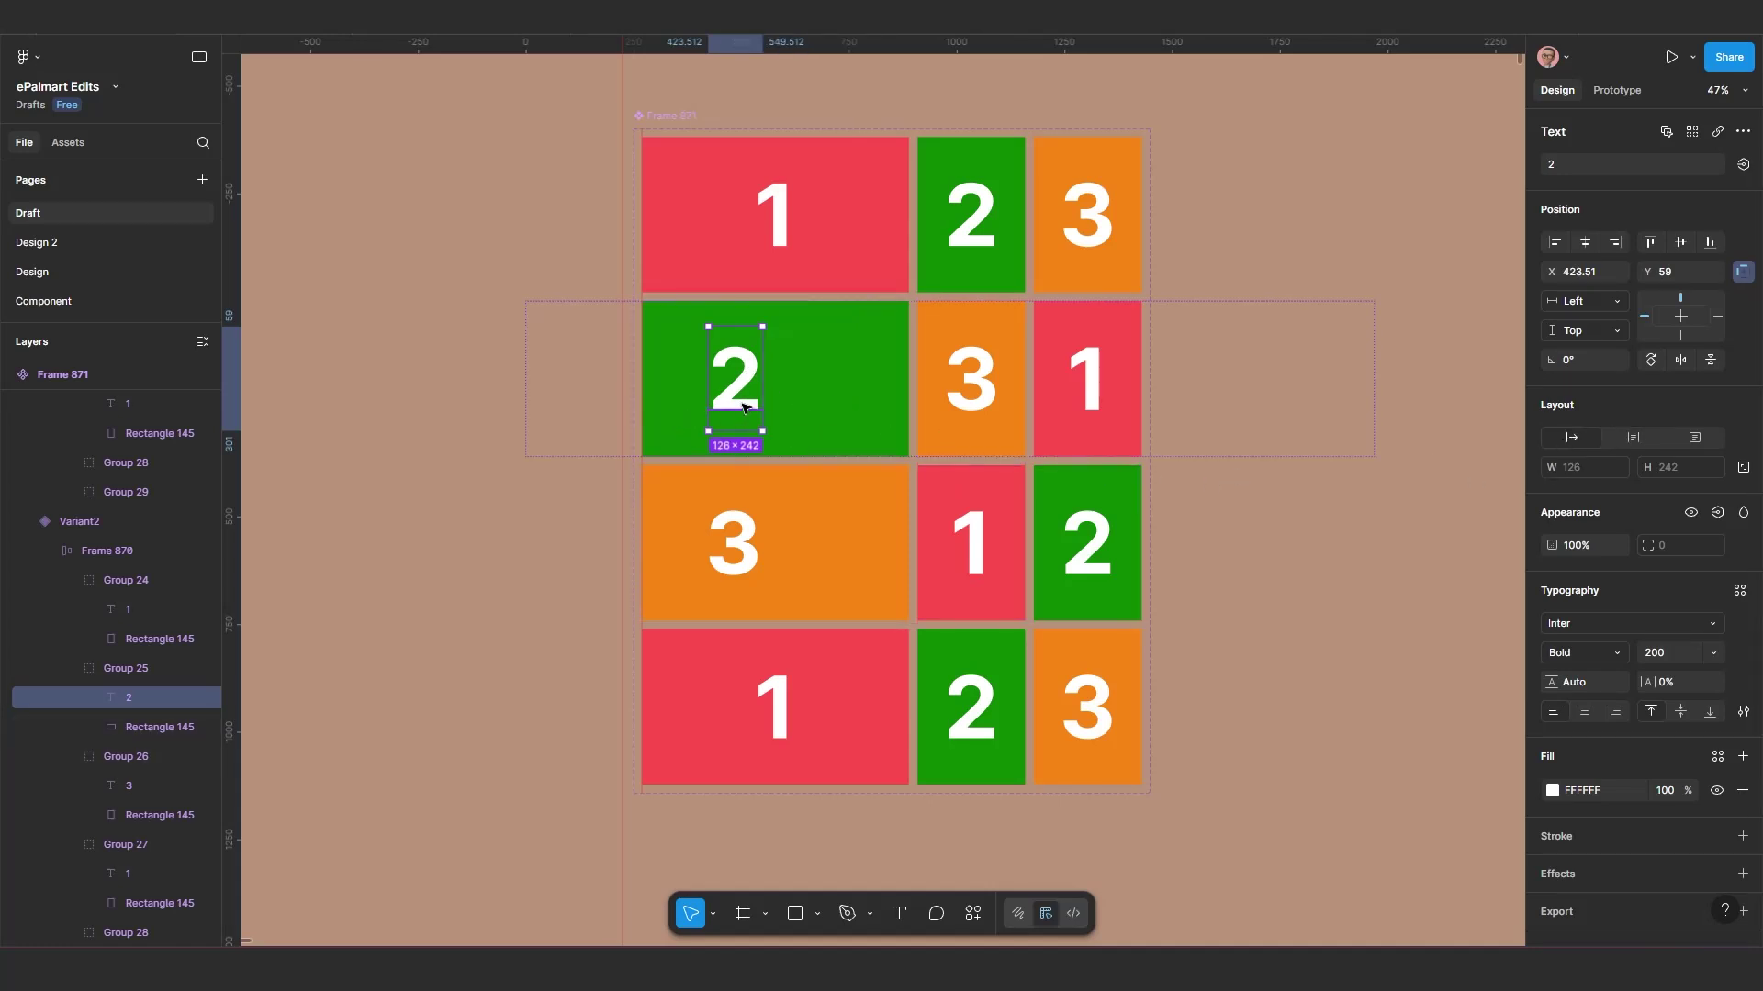
shift+click(831, 389)
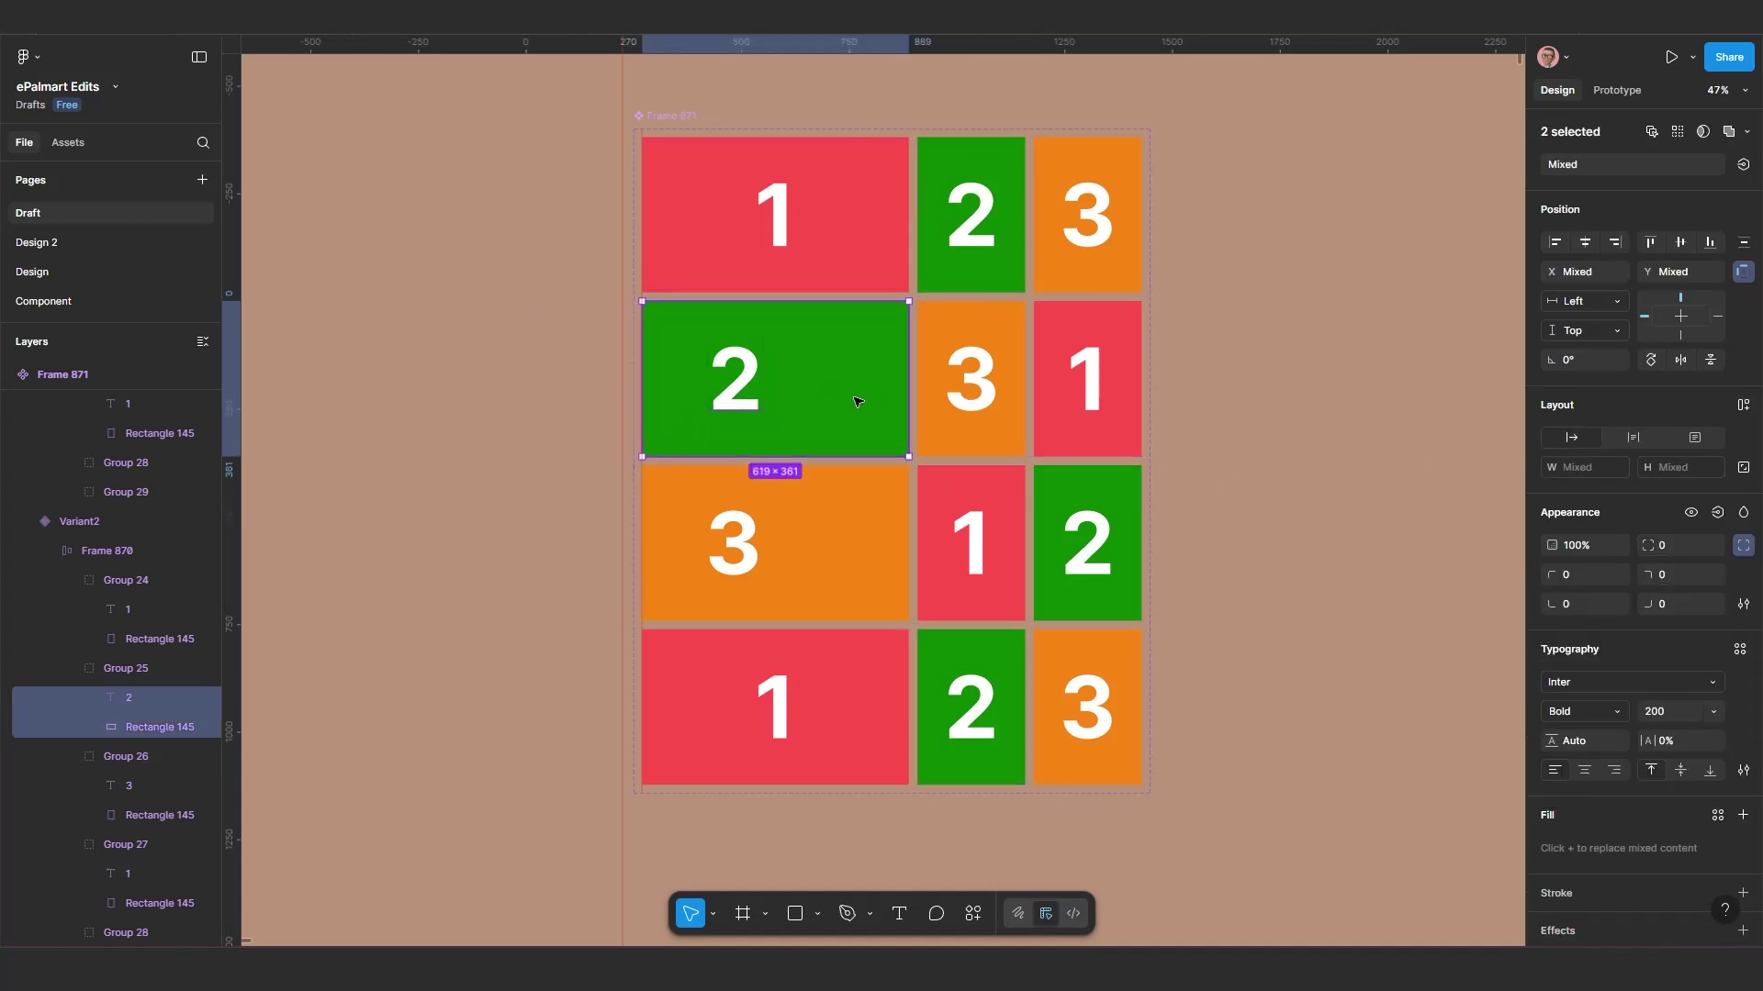
click(1585, 242)
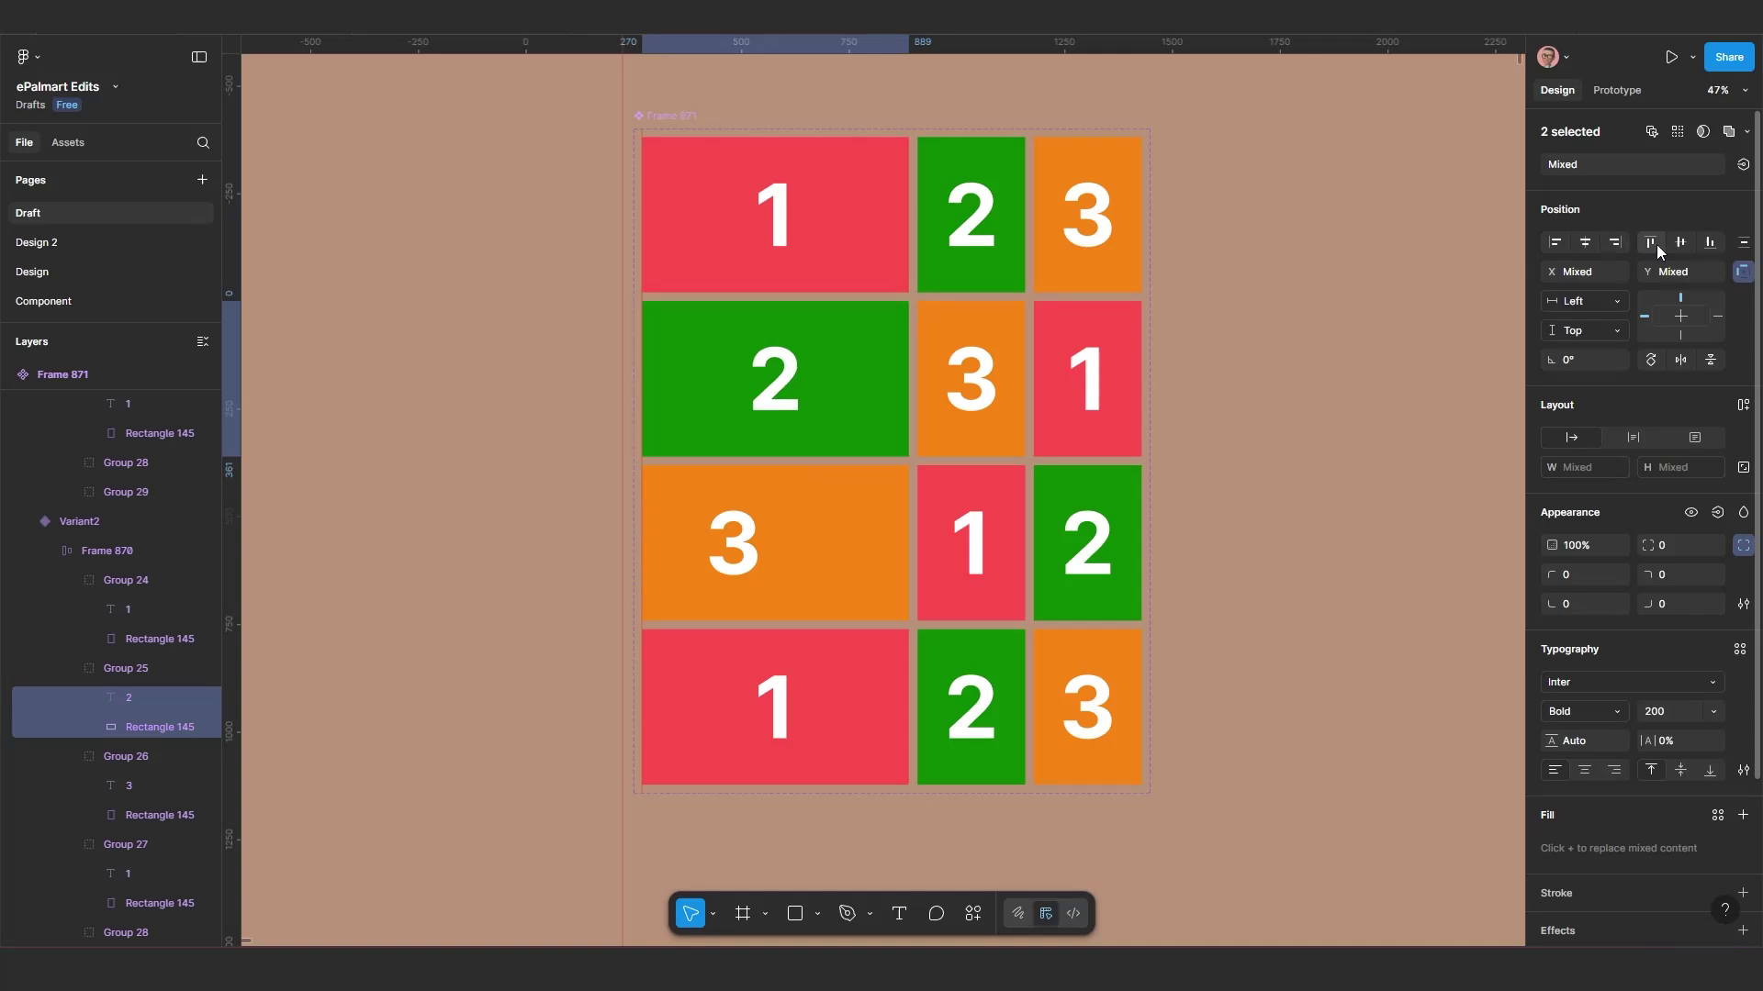
Step: Set the number 3 on the third variant's wide orange card to auto width and centre it horizontally on the card
click(733, 545)
click(732, 545)
click(733, 544)
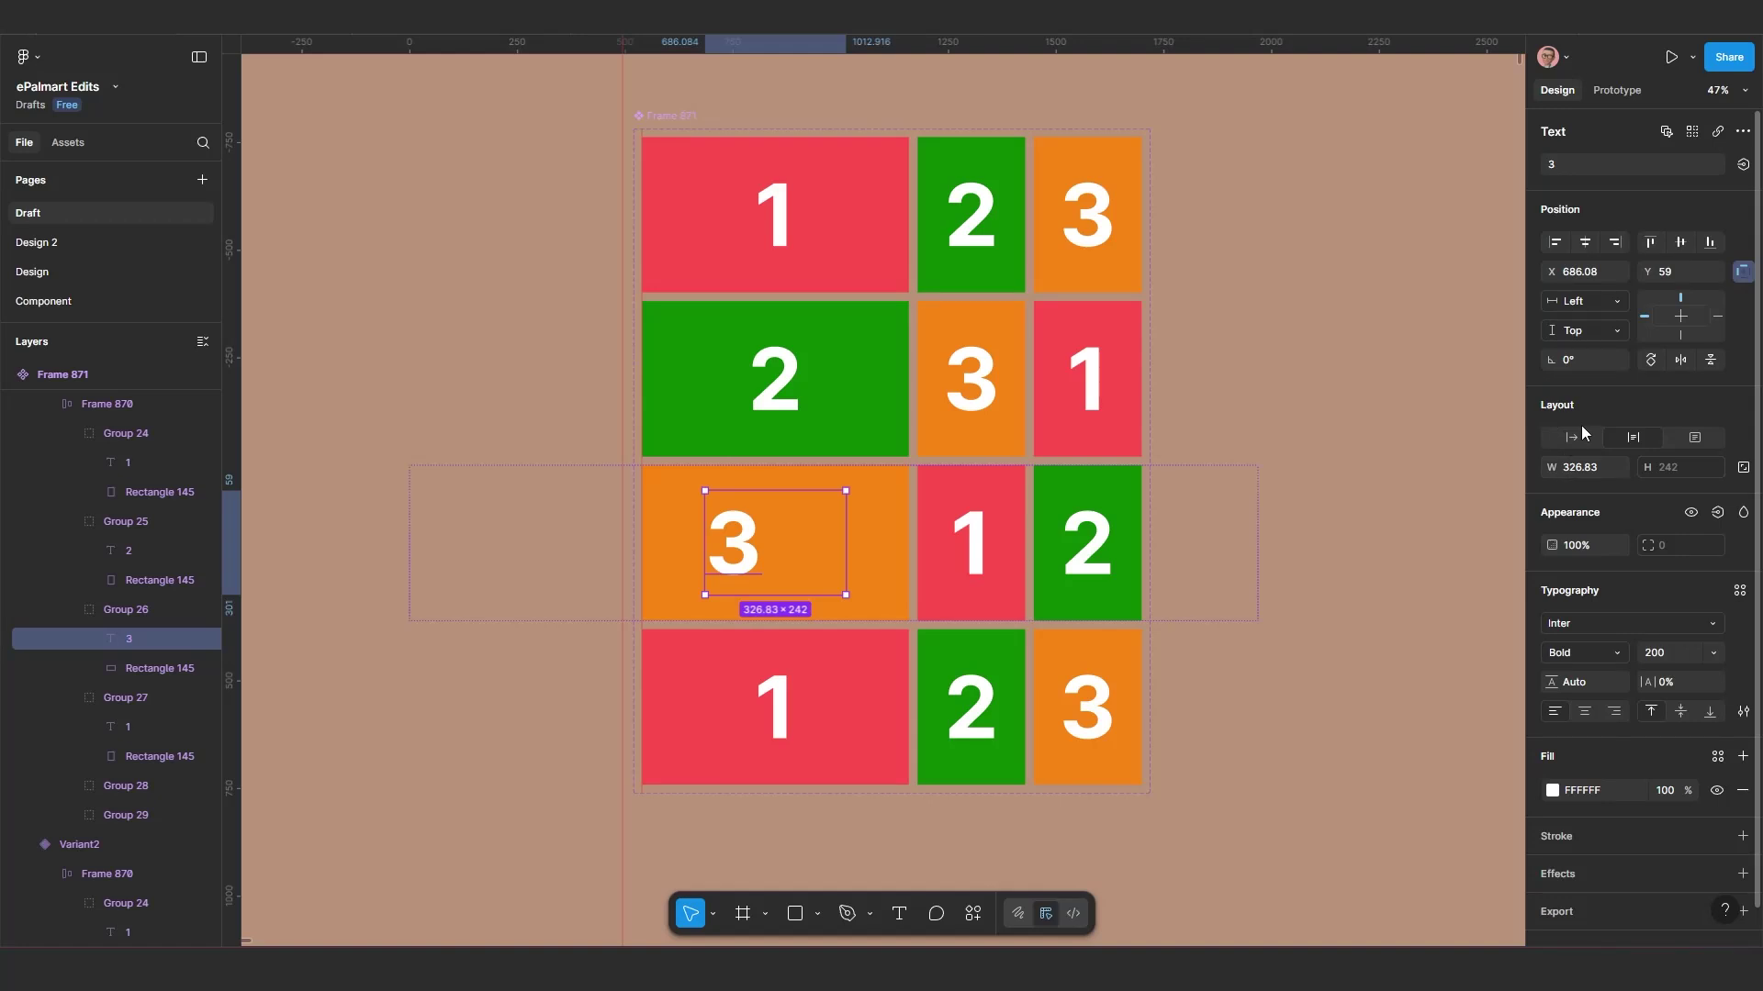
shift+click(854, 570)
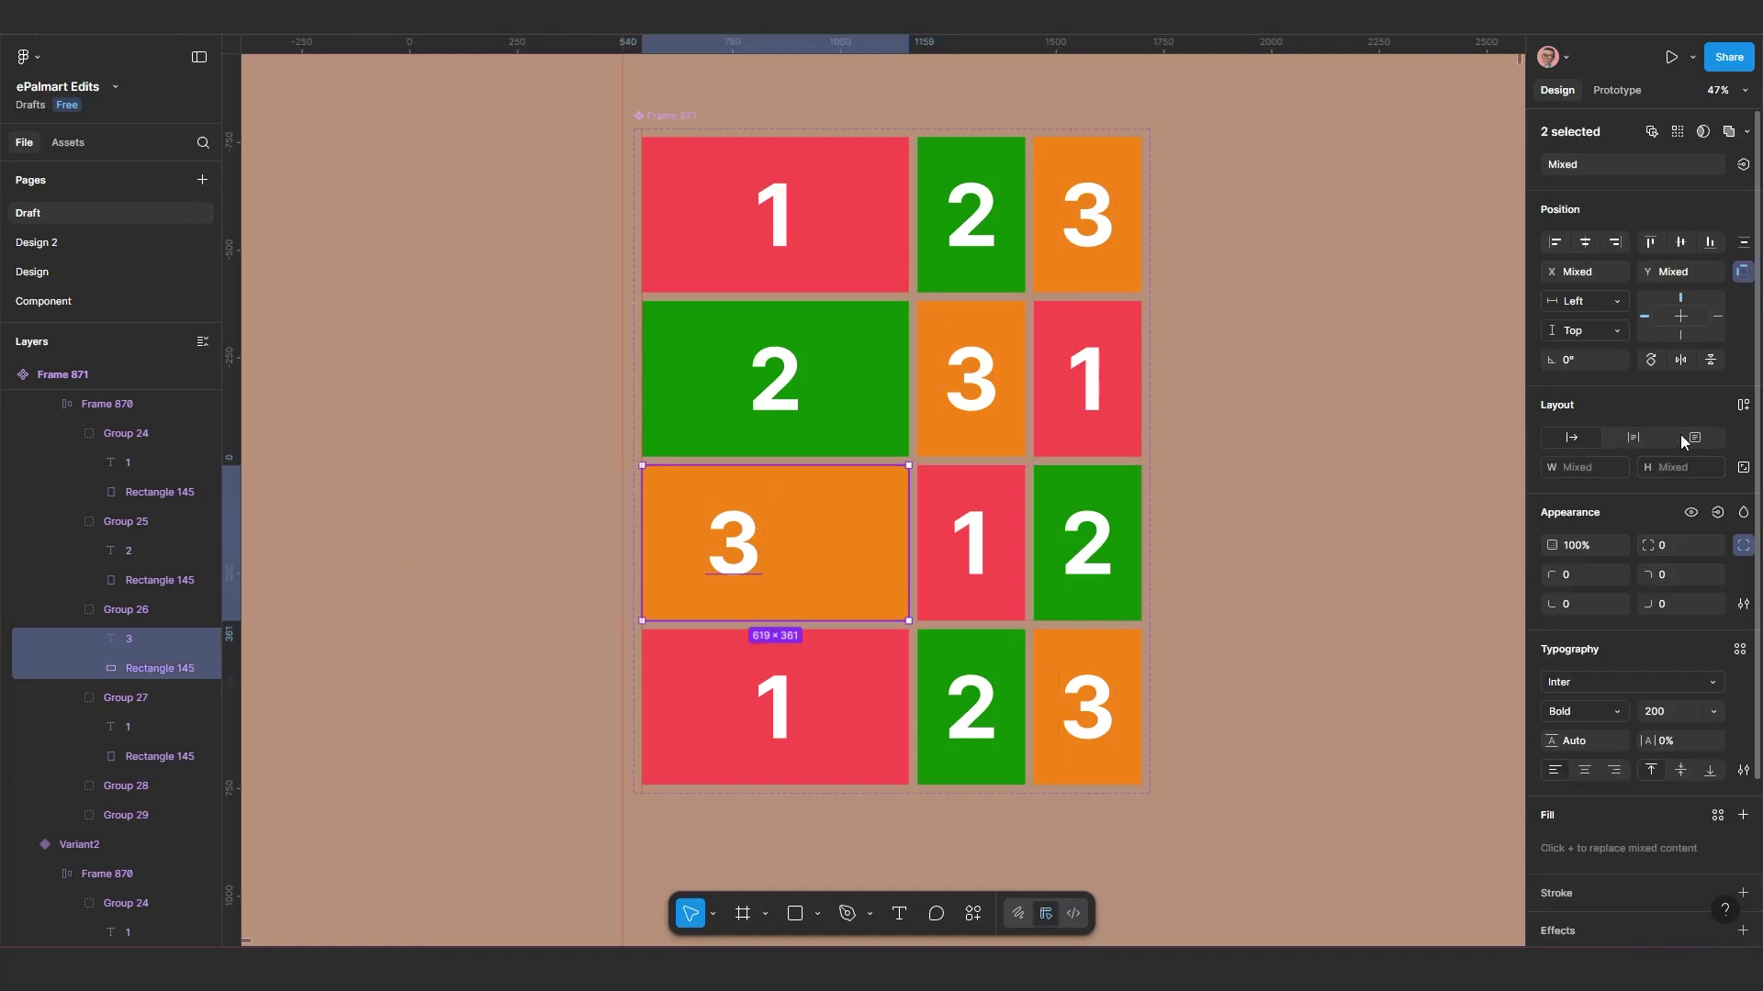
click(1585, 243)
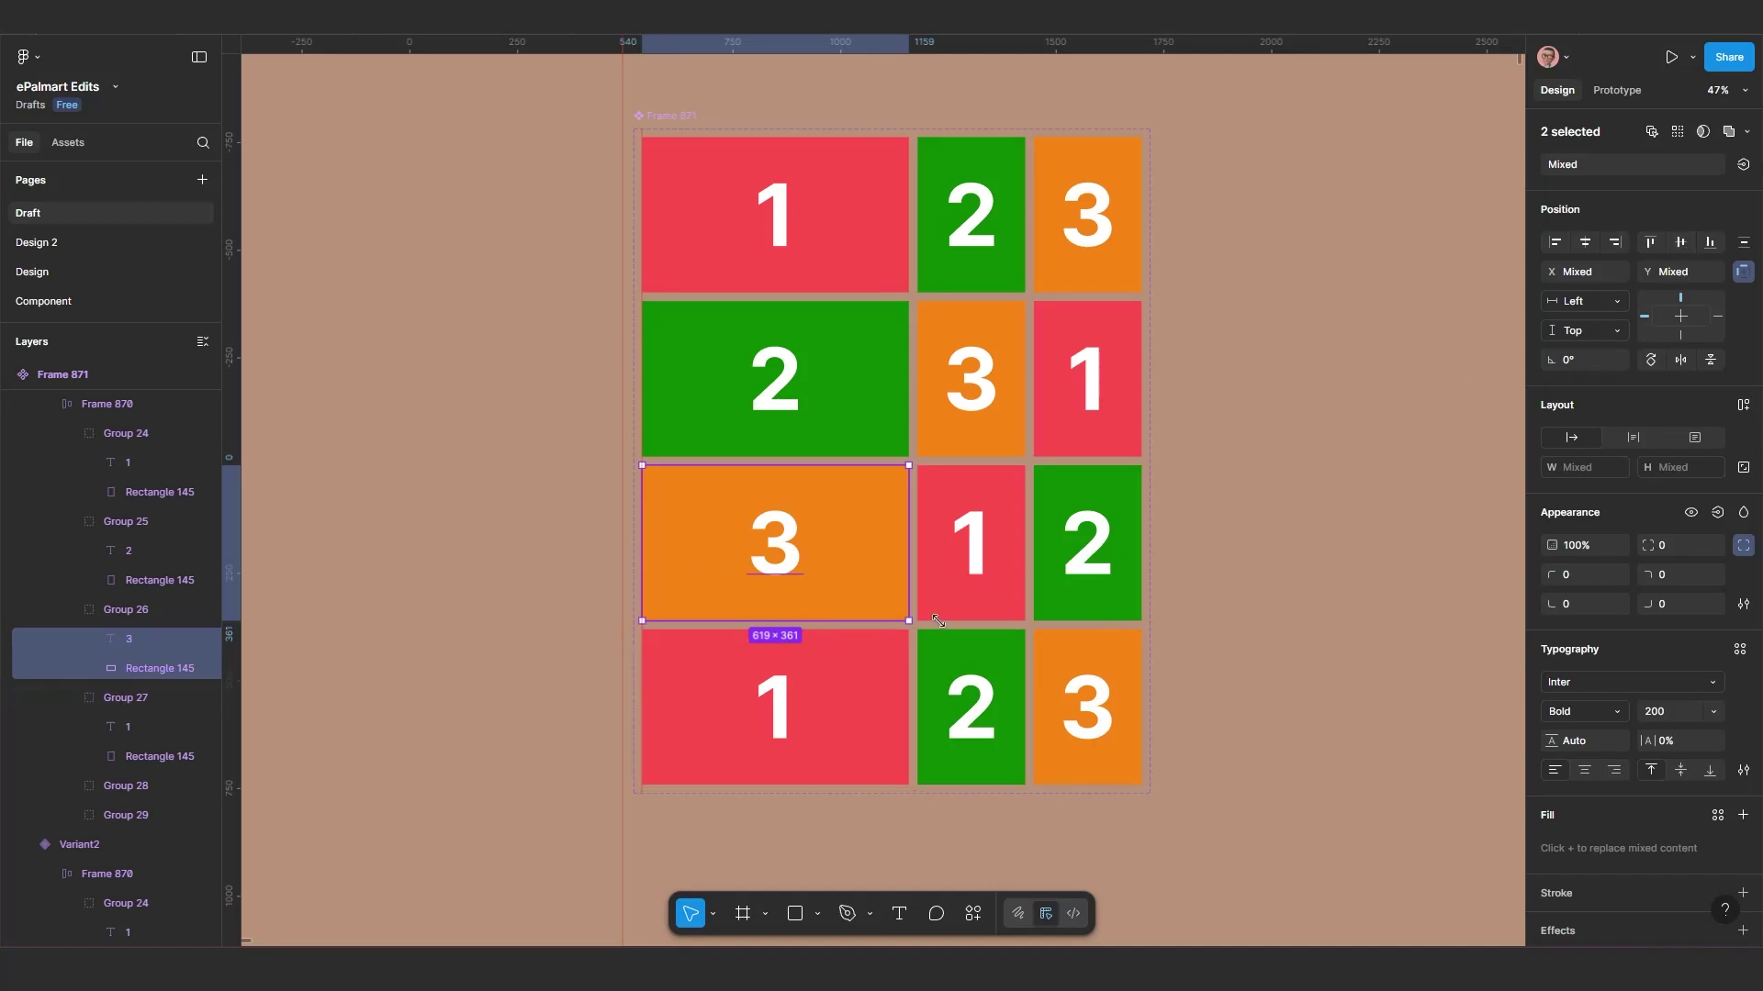
click(780, 740)
scroll(850, 719, down, 5)
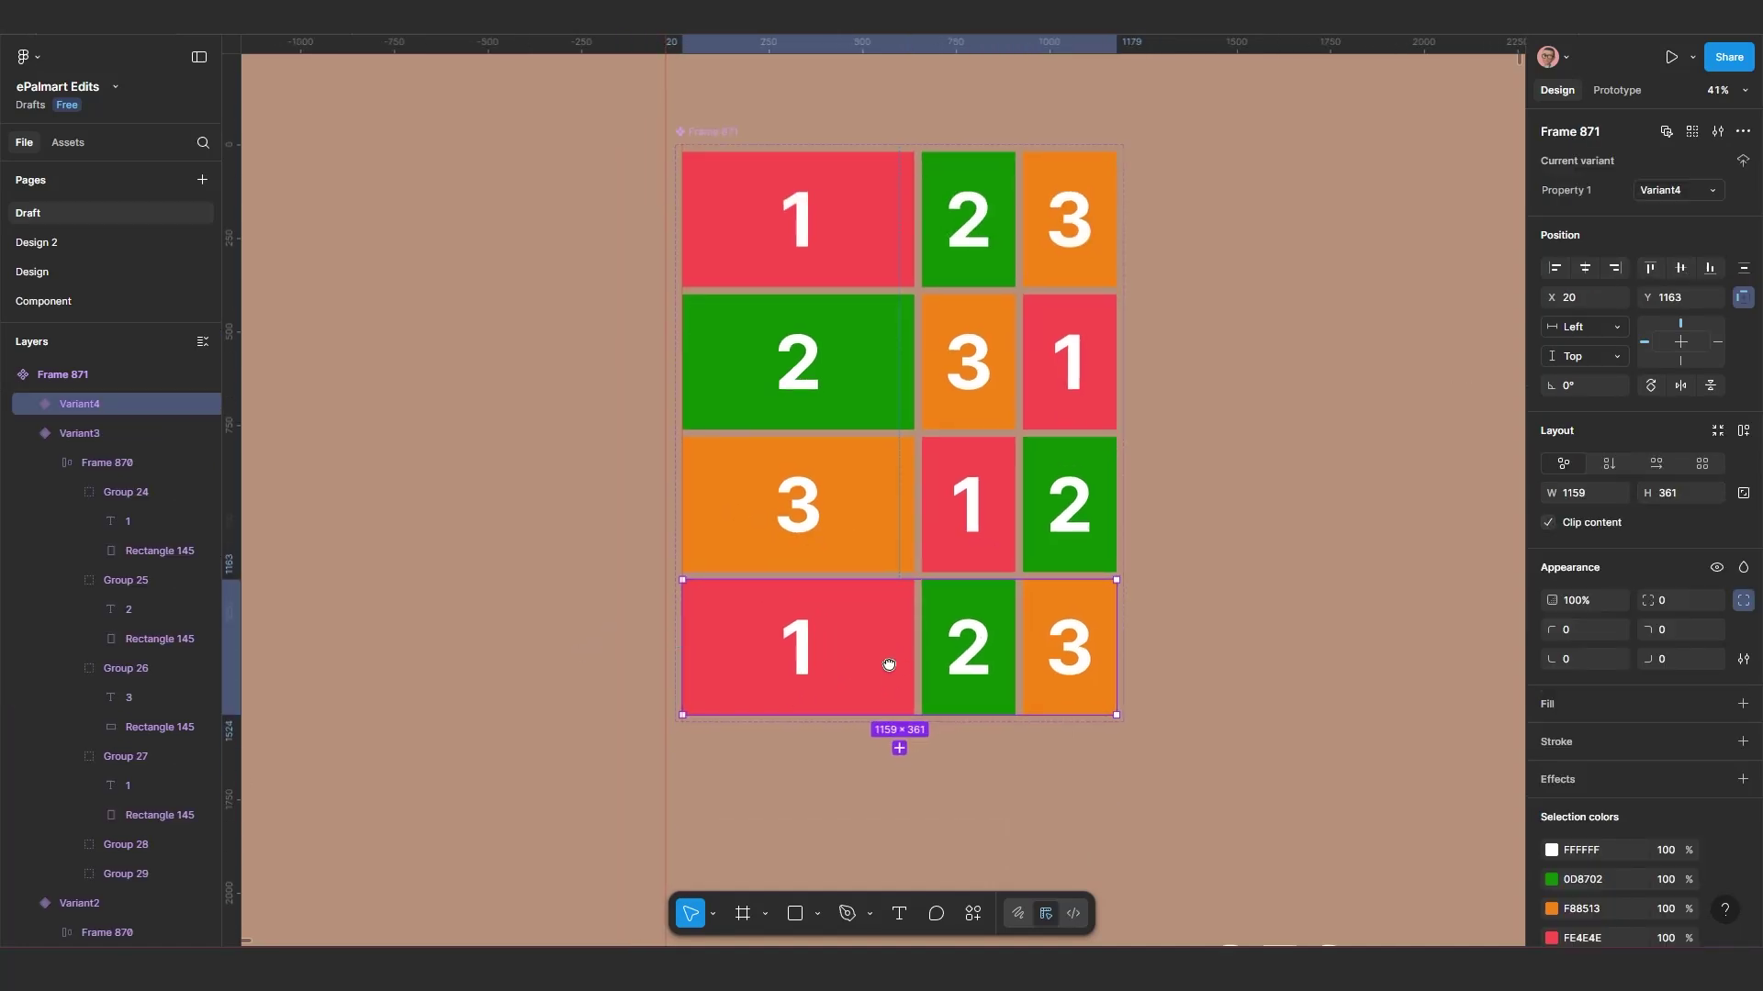
click(1072, 639)
scroll(1055, 652, up, 4)
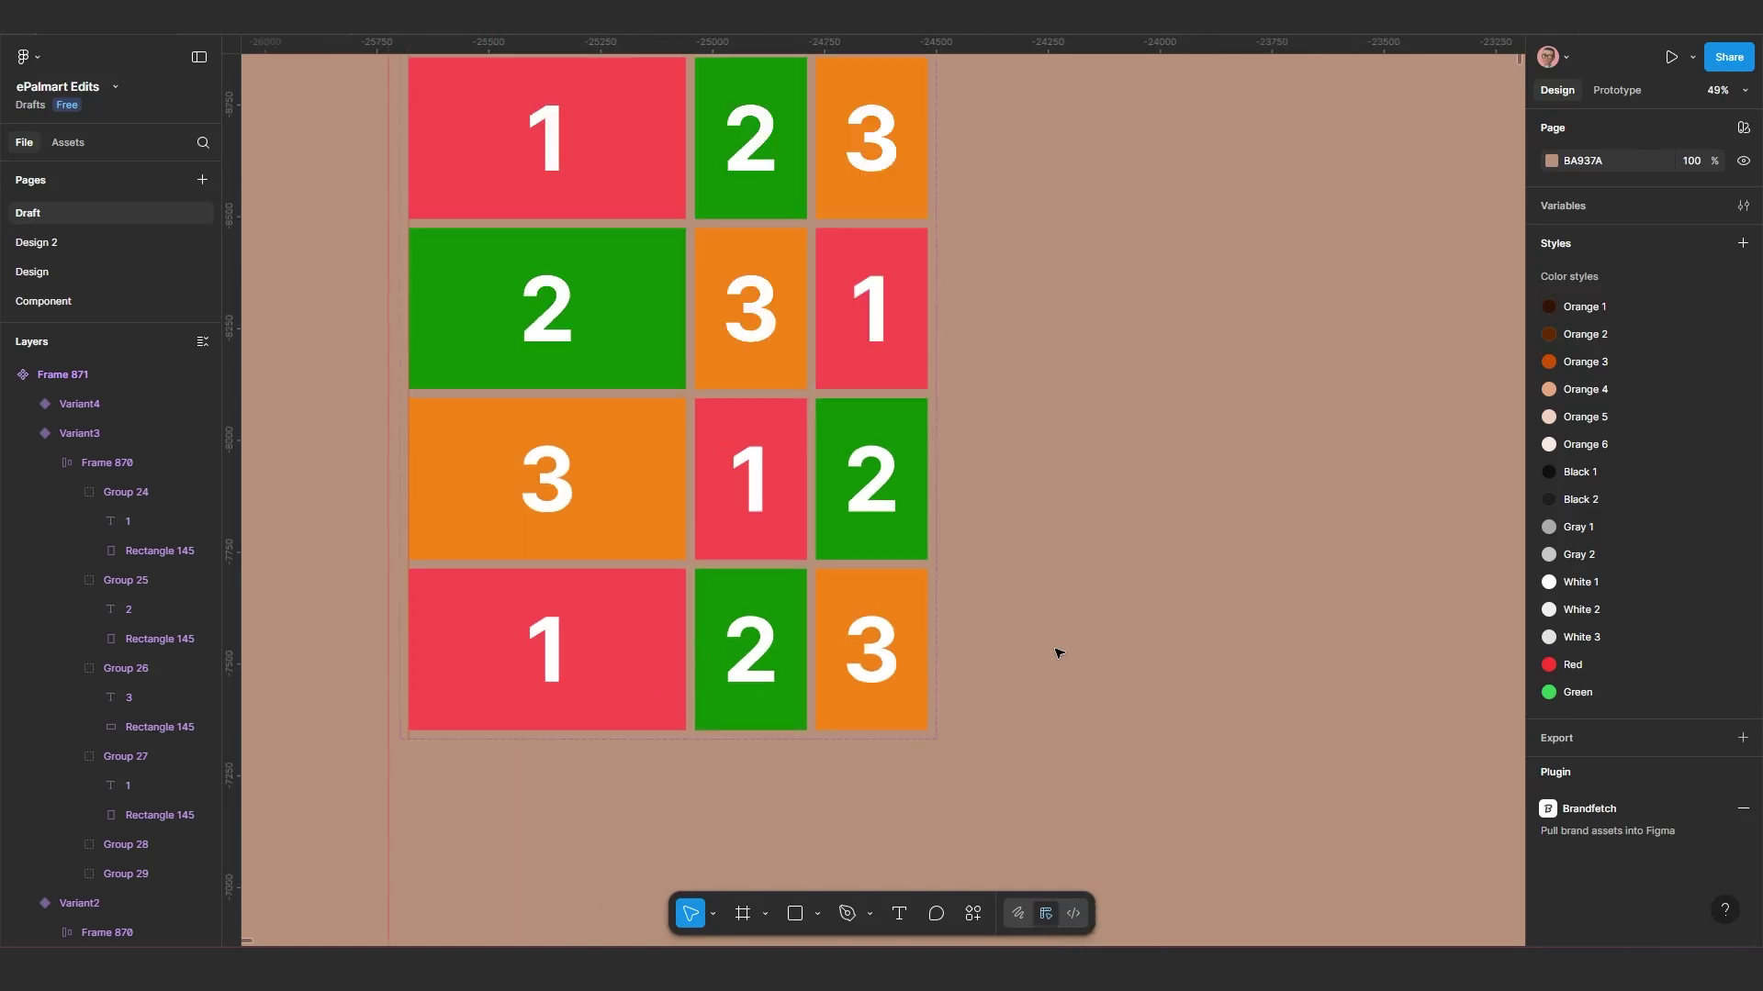
scroll(925, 658, down, 2)
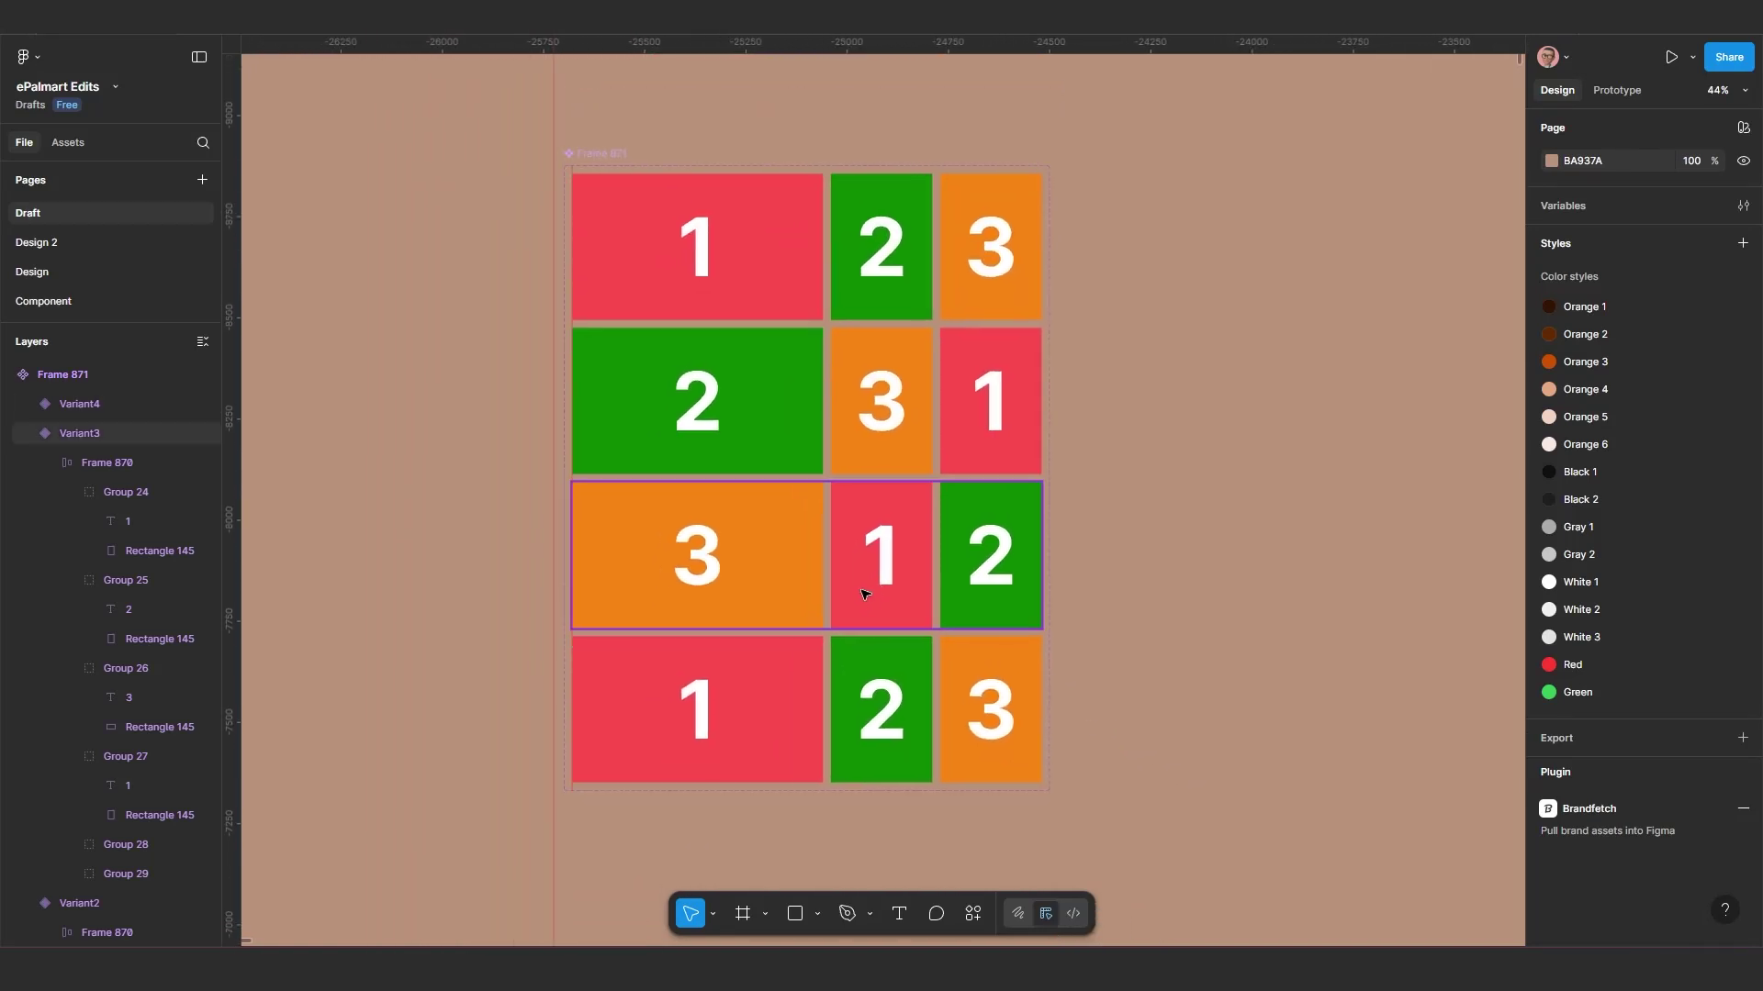
Step: Add a prototype interaction that changes the Default variant to Variant2 after a delay of 1000 ms
click(793, 299)
click(1613, 90)
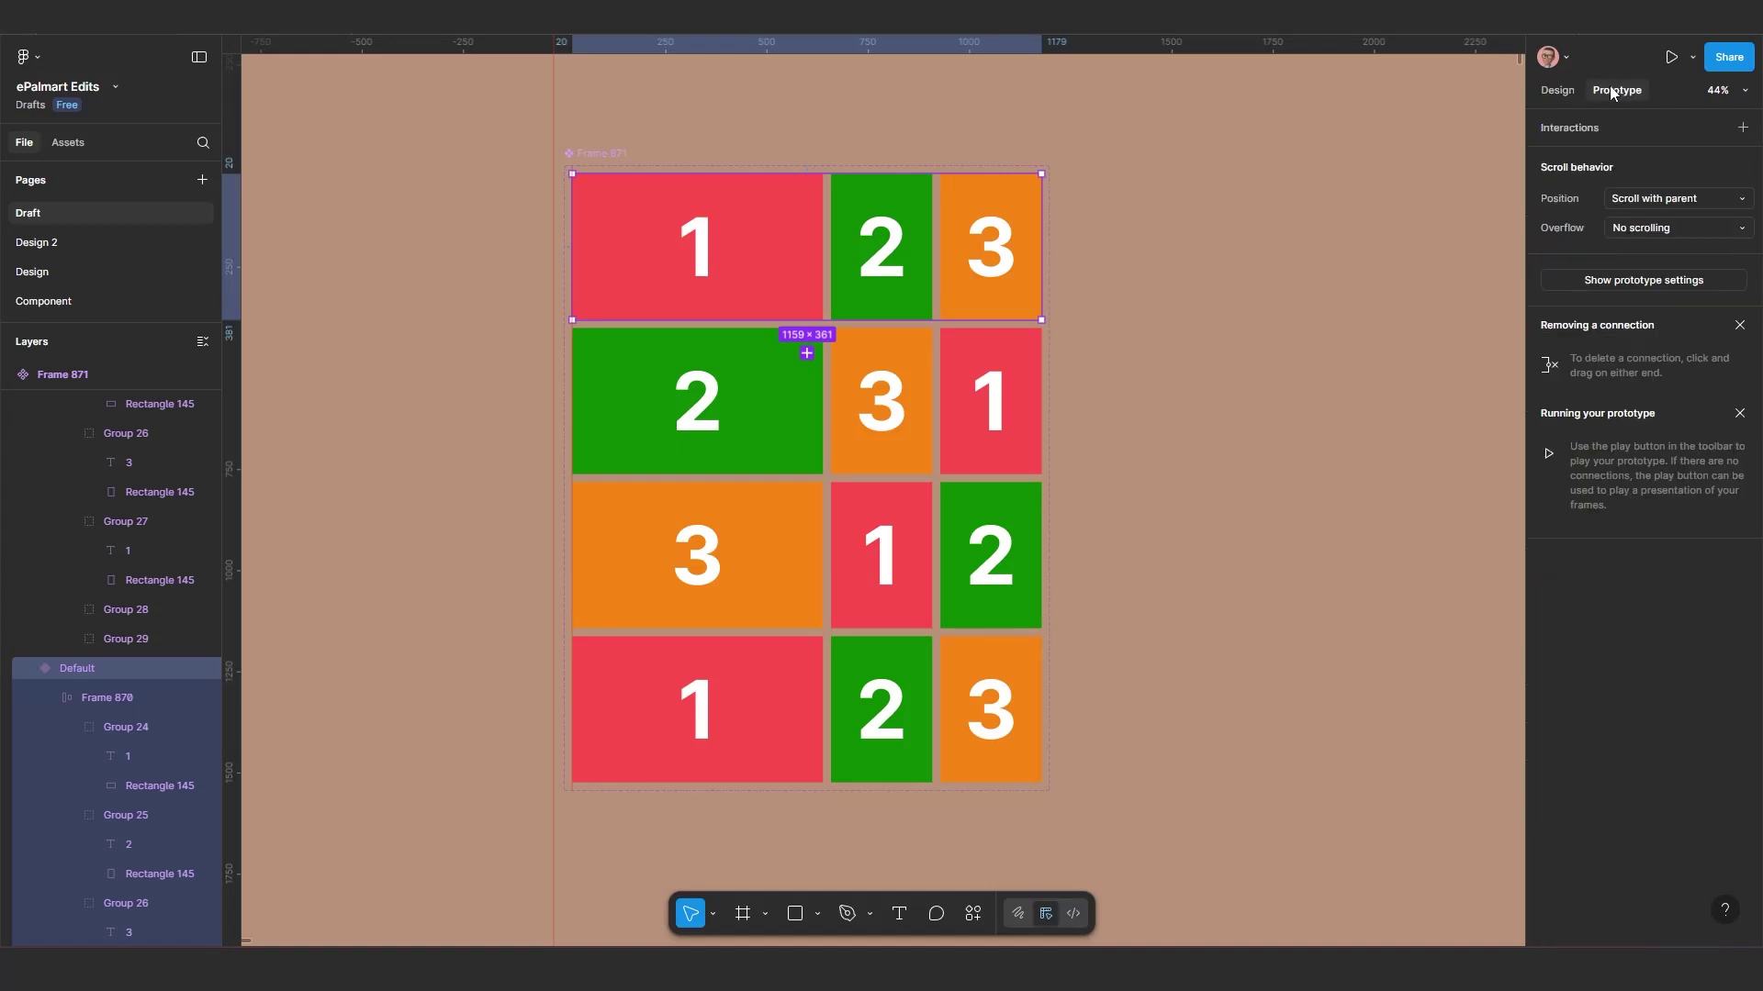
drag(806, 319, 505, 294)
click(514, 332)
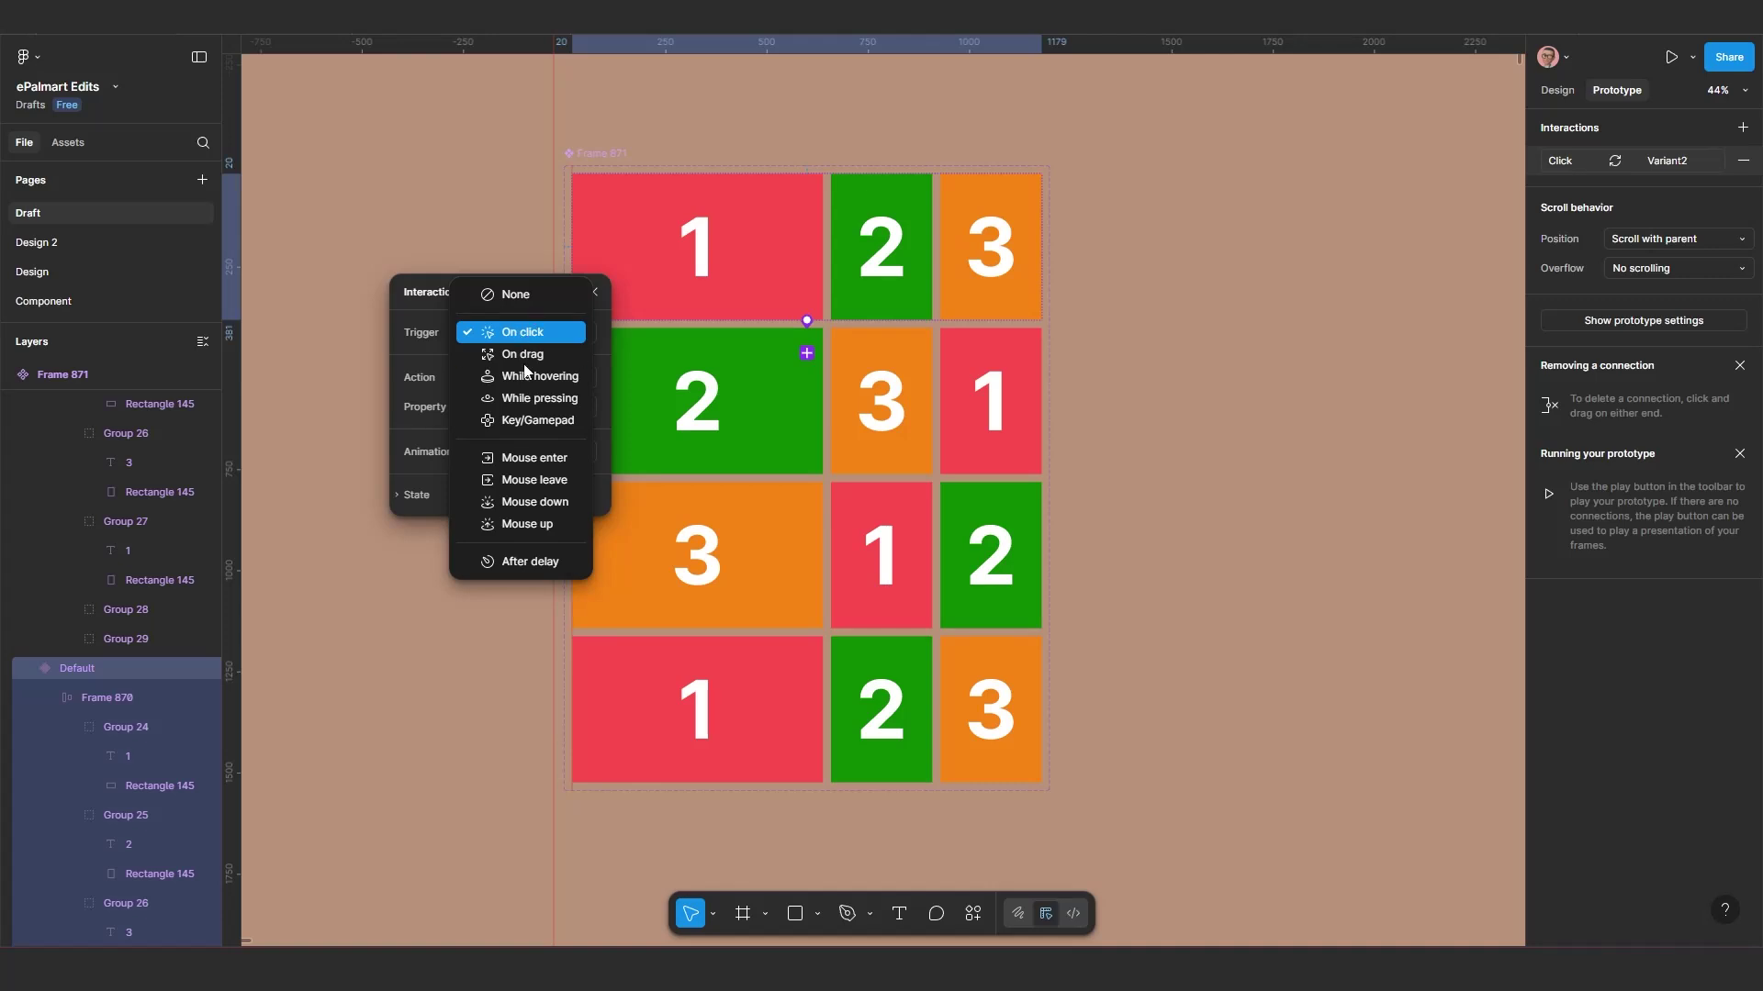
click(530, 561)
click(514, 362)
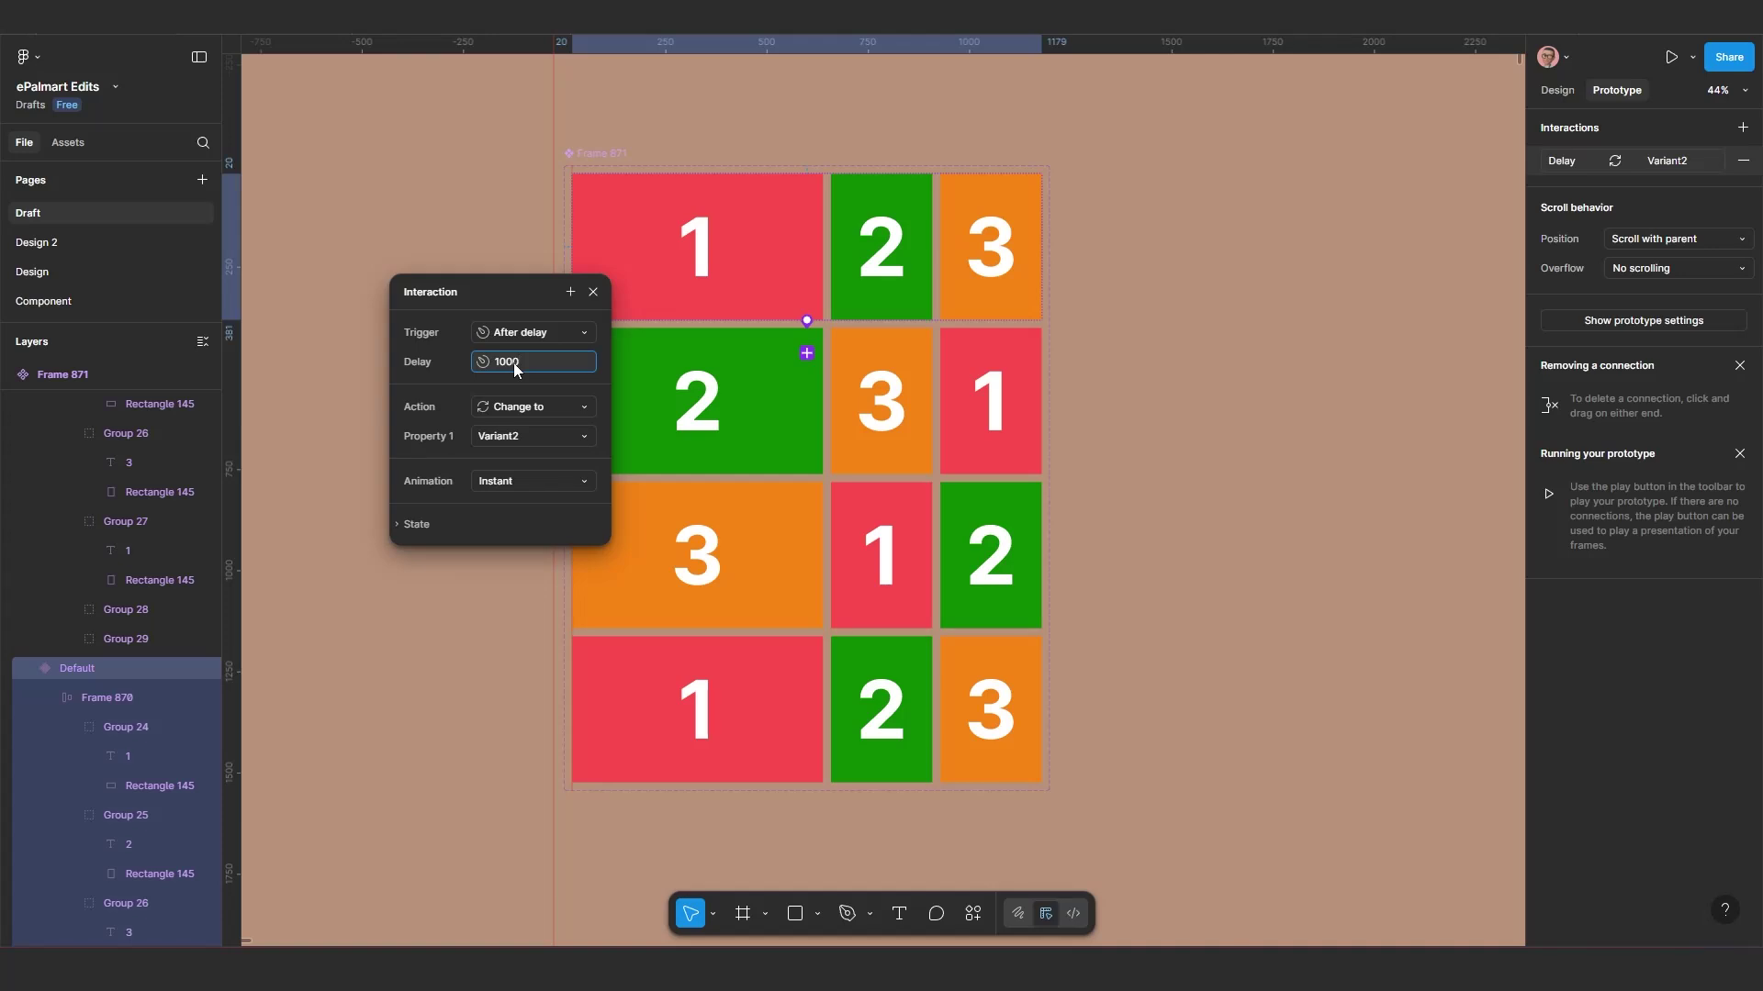
Step: Set the interaction's animation to Smart animate with a custom bezier S-curve of 1, 0, 0.01, 0.99
click(503, 482)
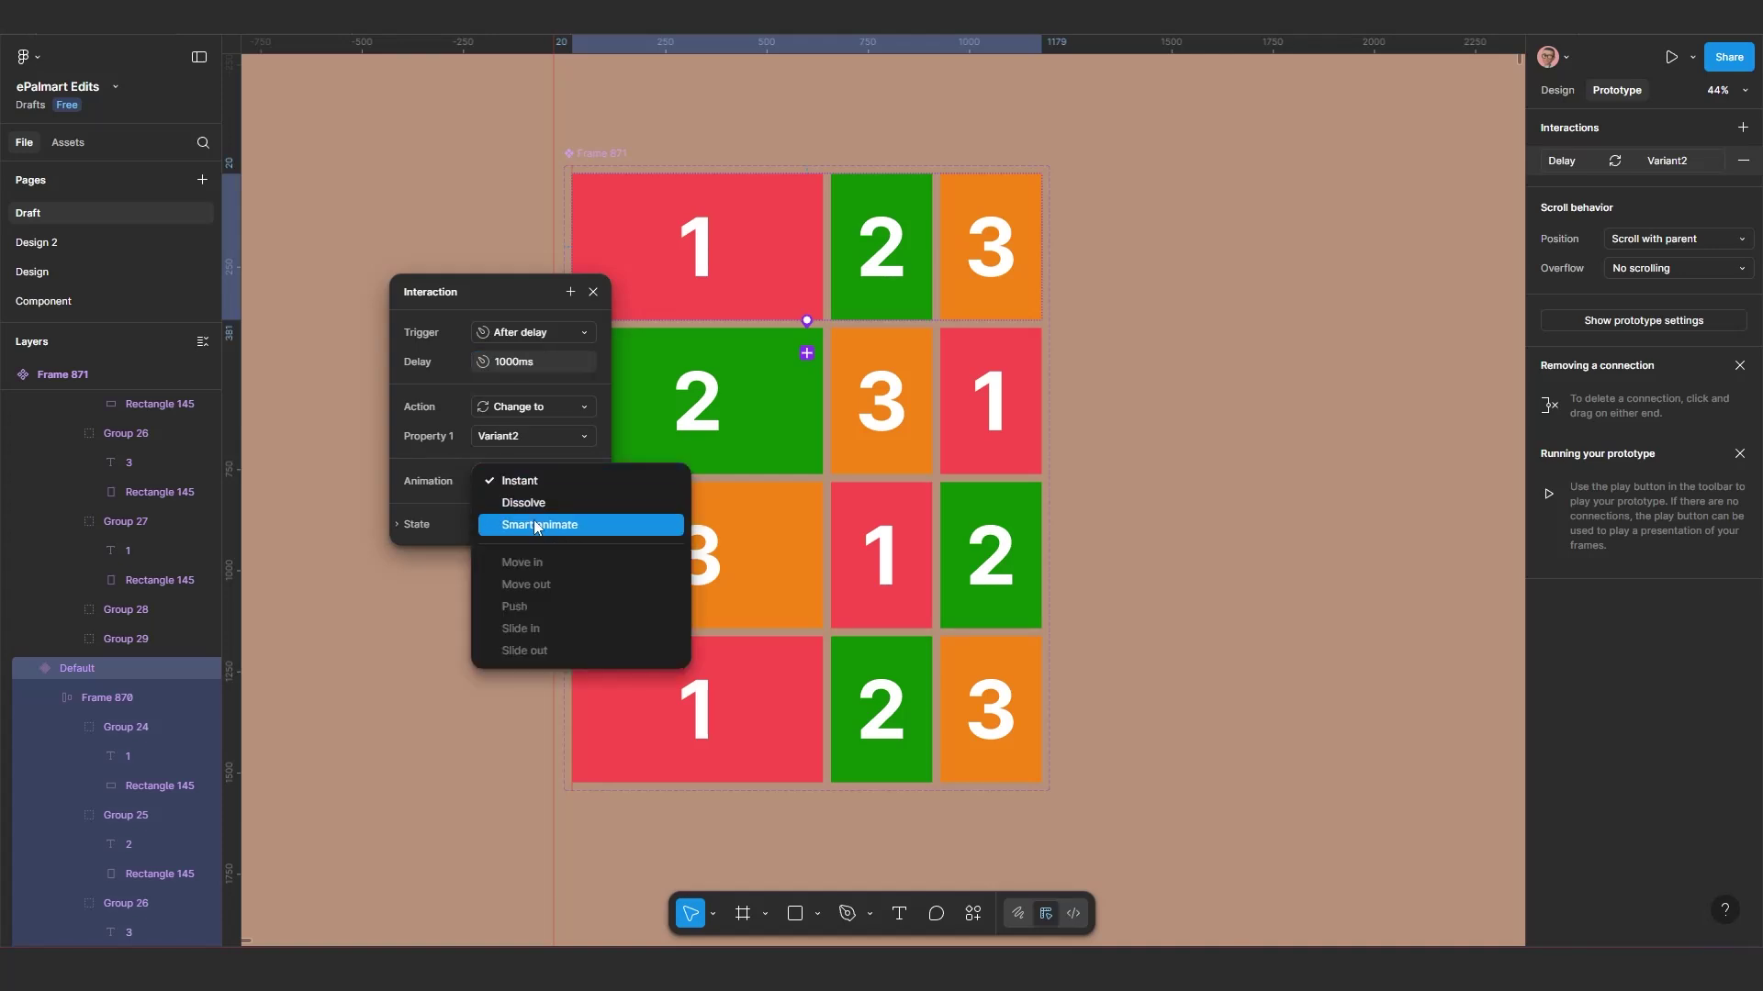
click(532, 525)
click(530, 511)
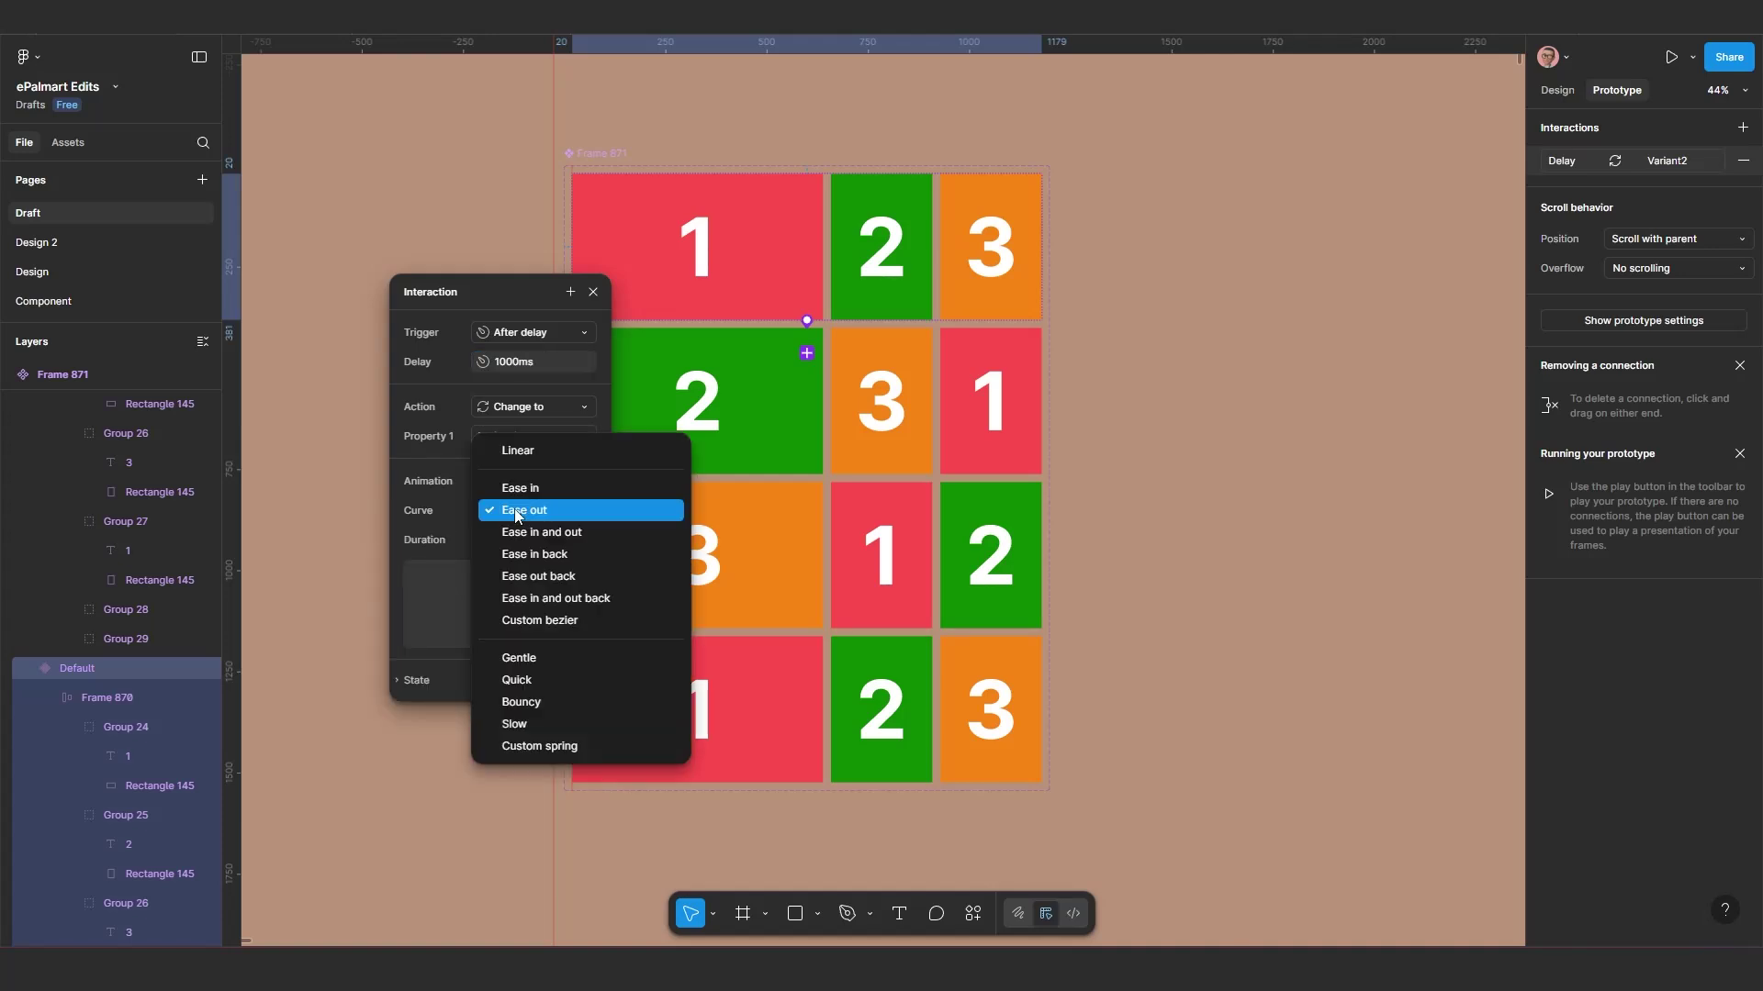
click(540, 618)
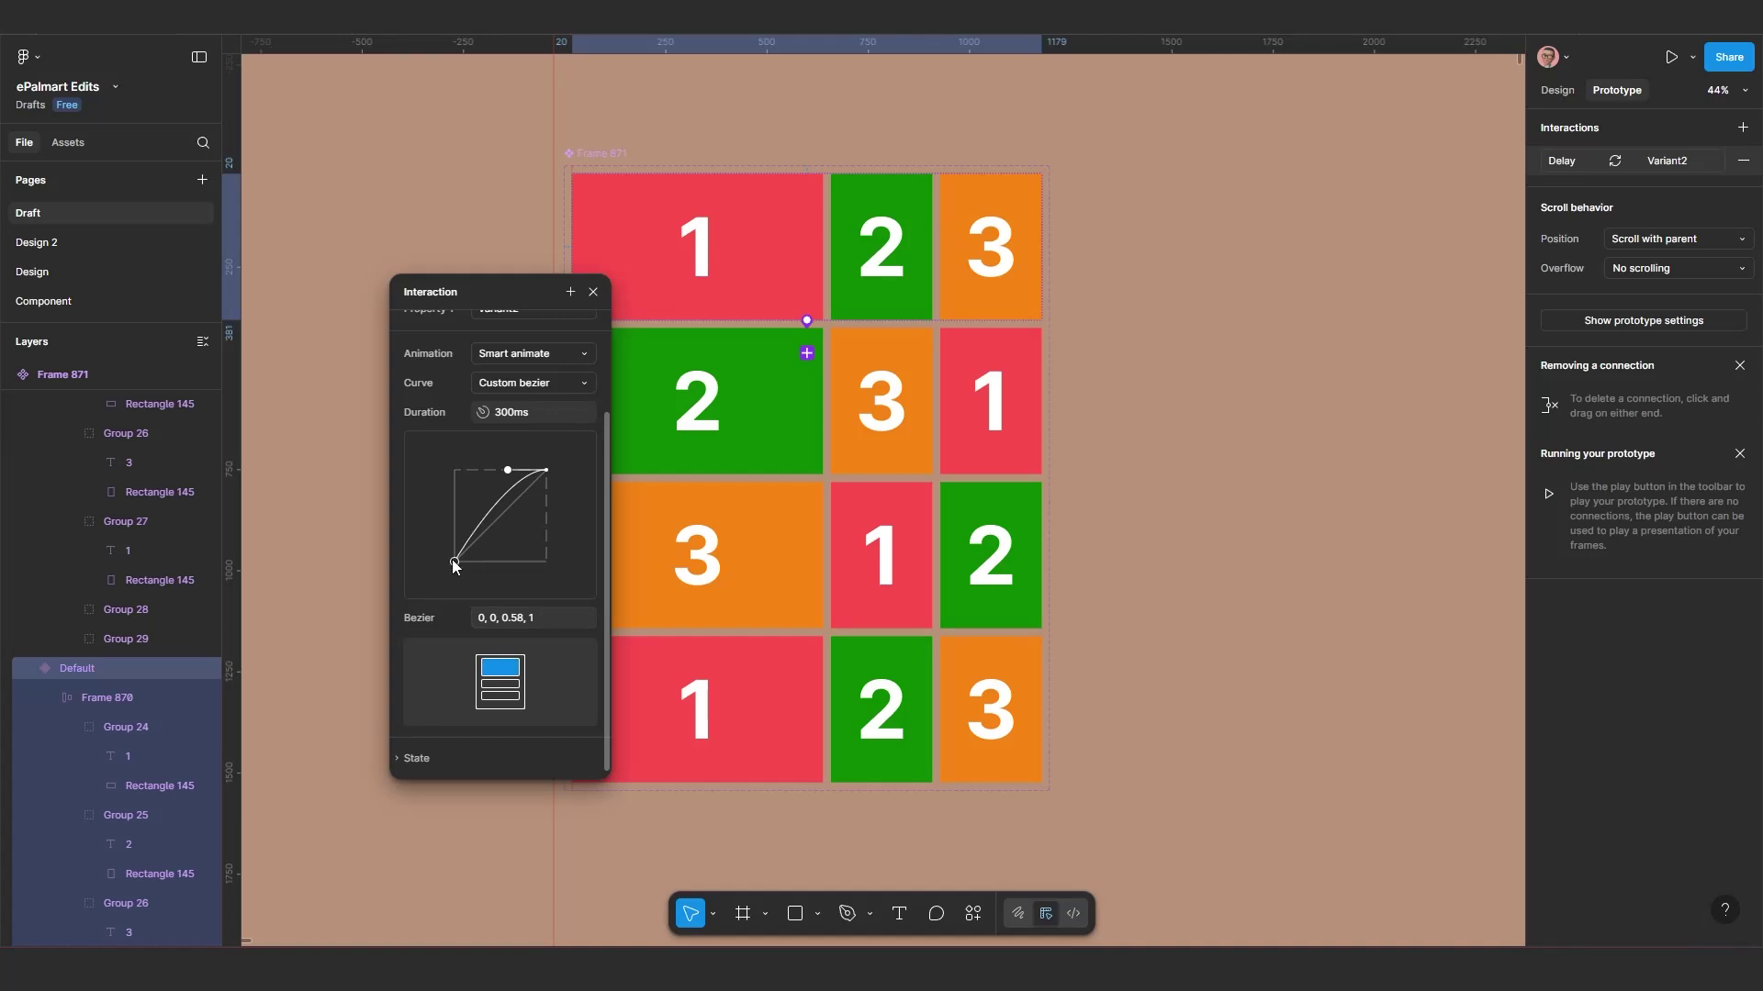
drag(454, 560, 552, 562)
drag(507, 470, 456, 471)
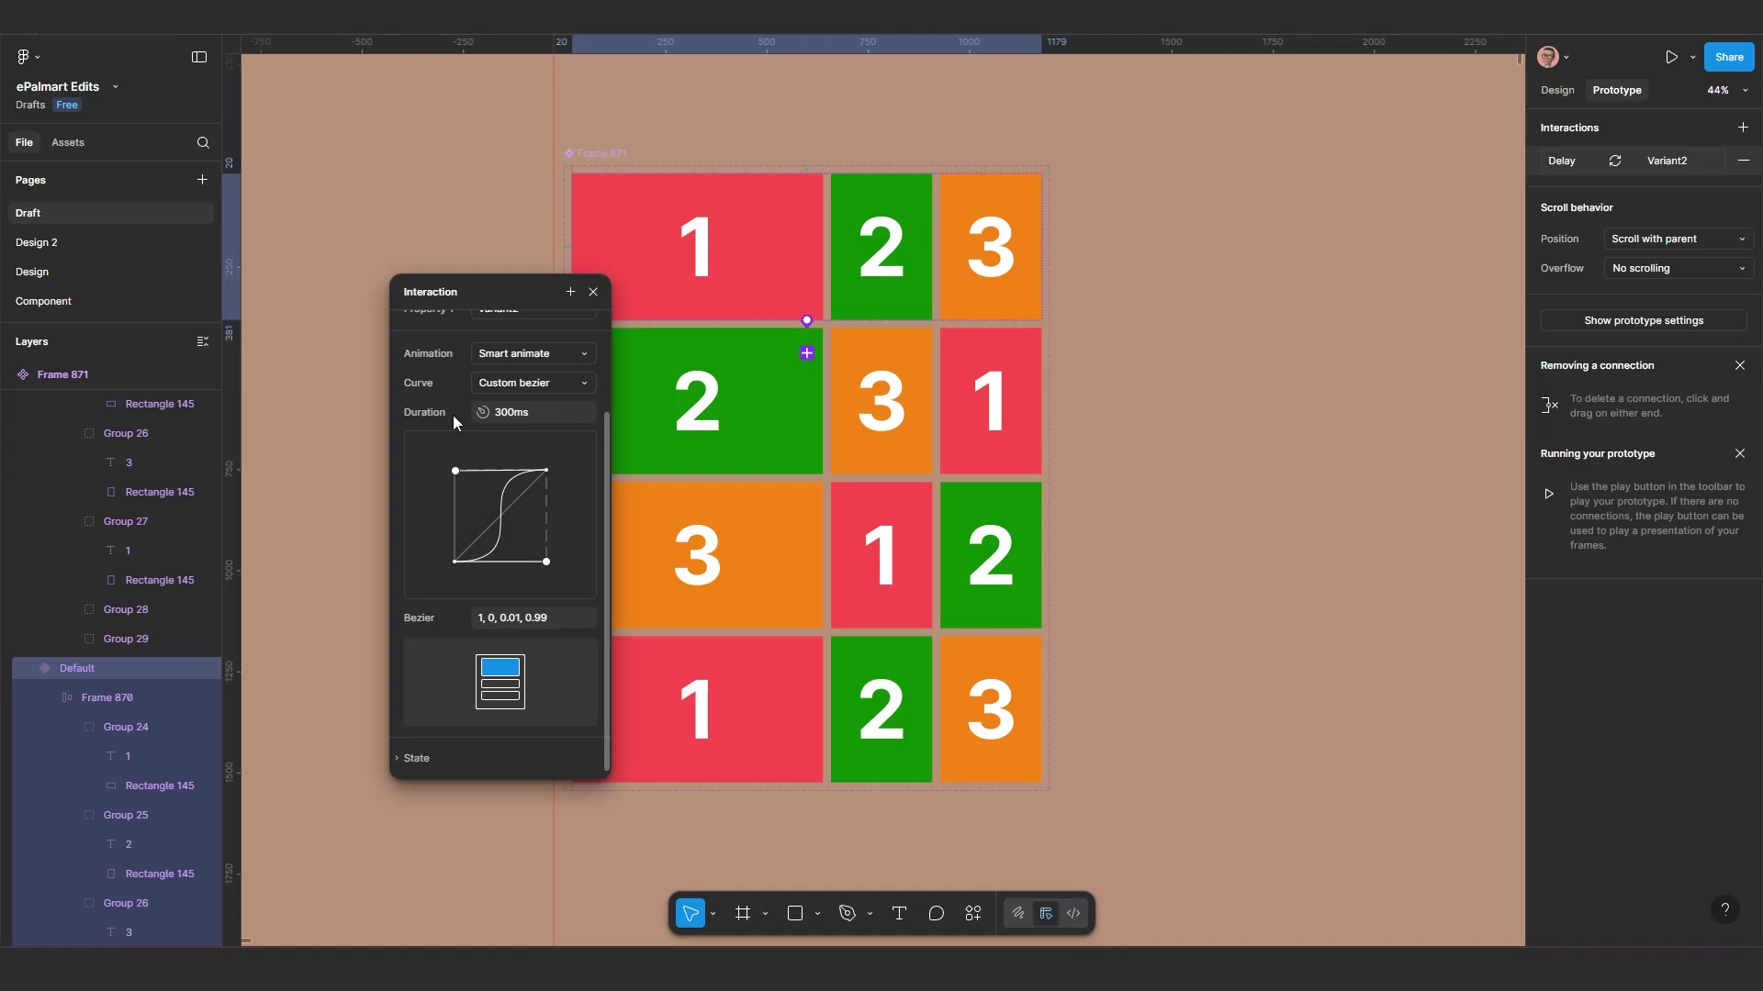
Step: Set the duration of the Default variant's Smart animate transition to 1000 ms
click(514, 411)
text(100)
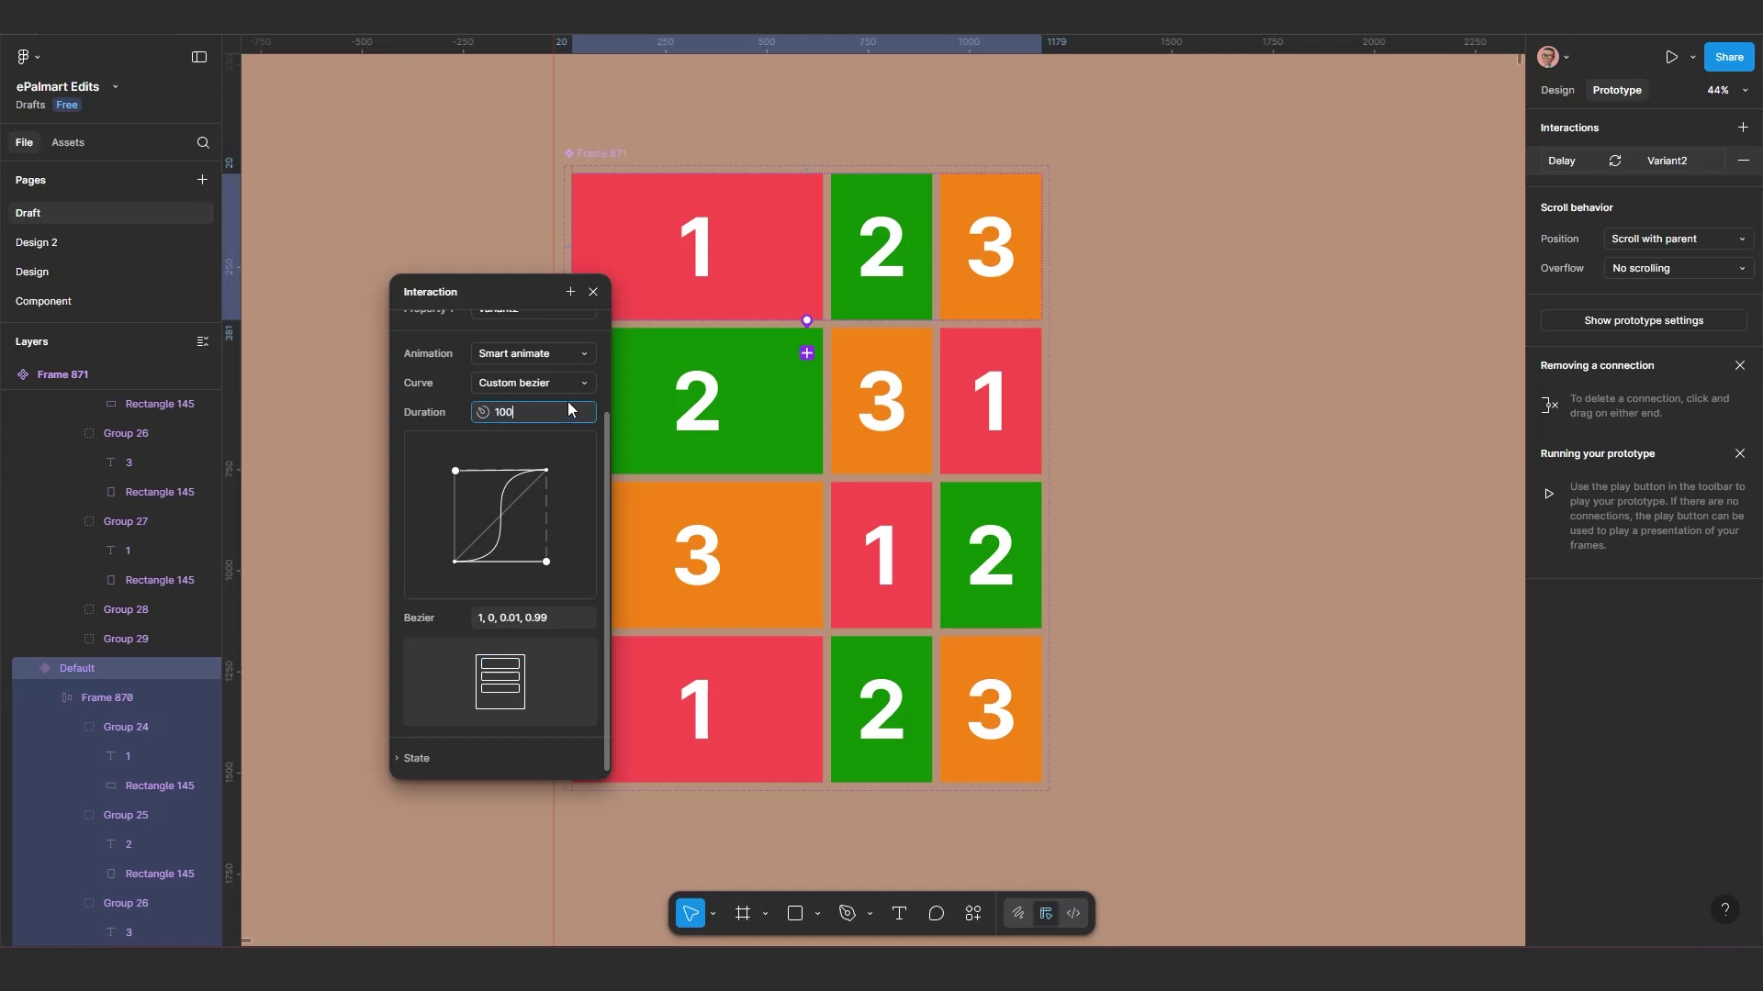
text(0)
key(Return)
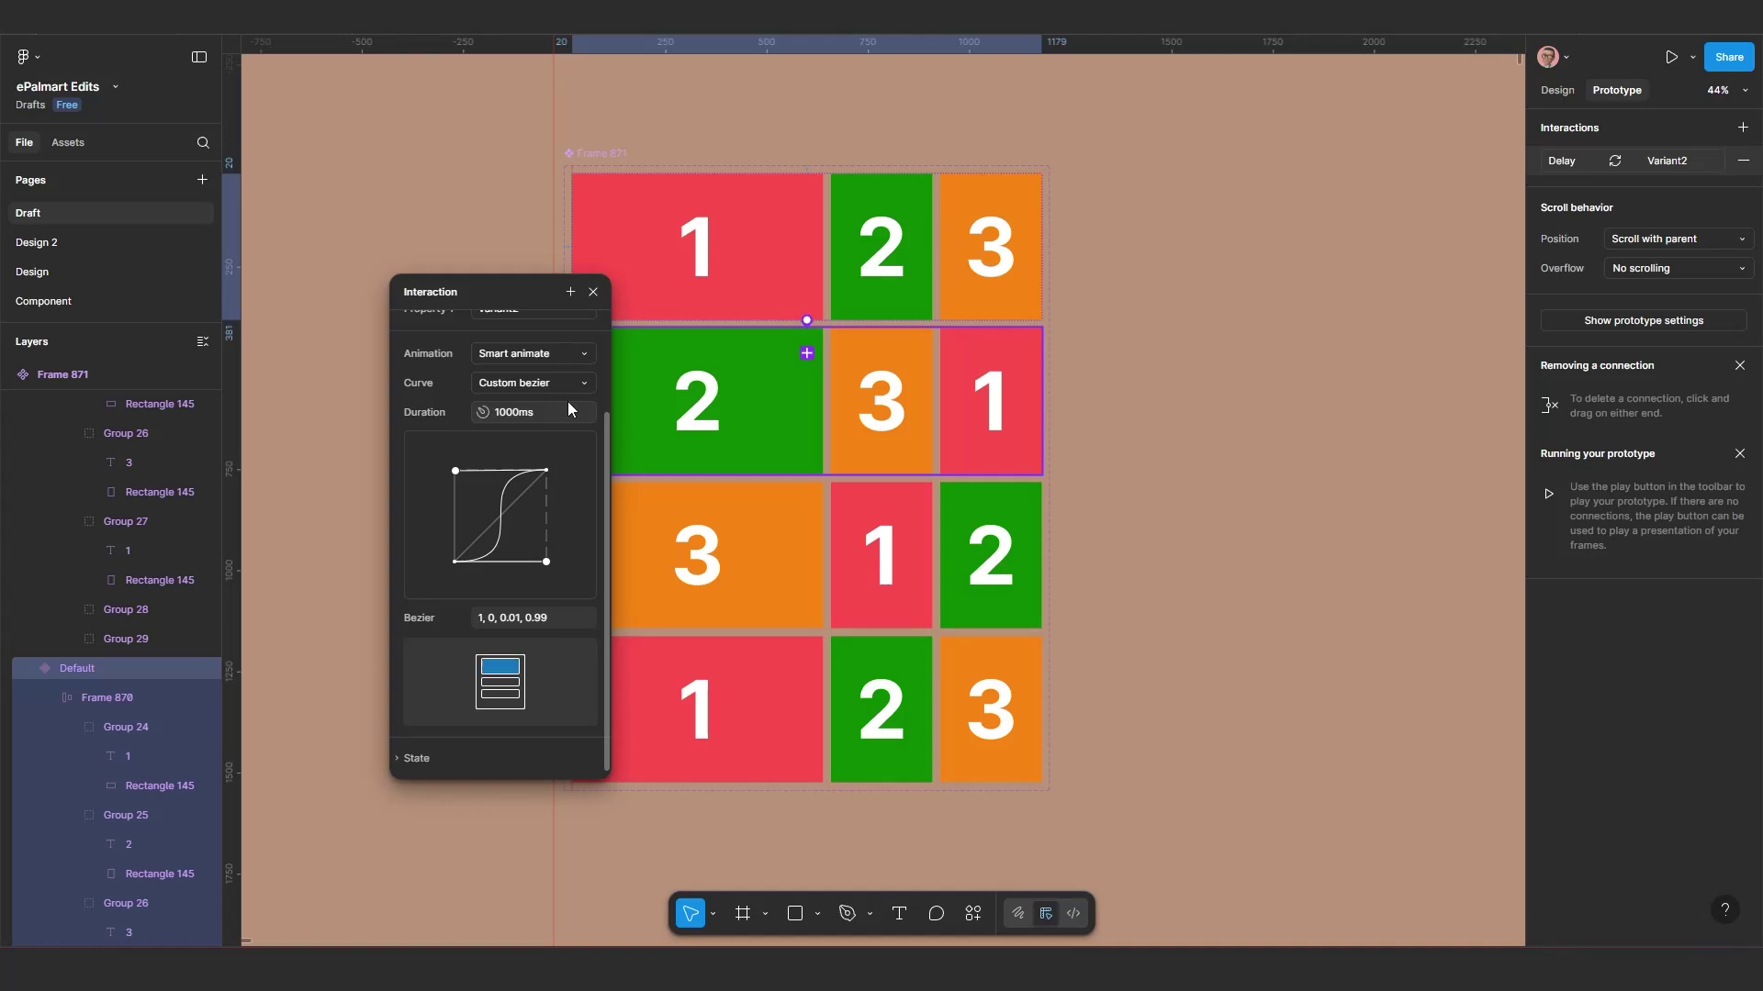
Step: Connect Variant2 to Variant3 with a Change to interaction triggered after a delay of 1000 ms
click(742, 395)
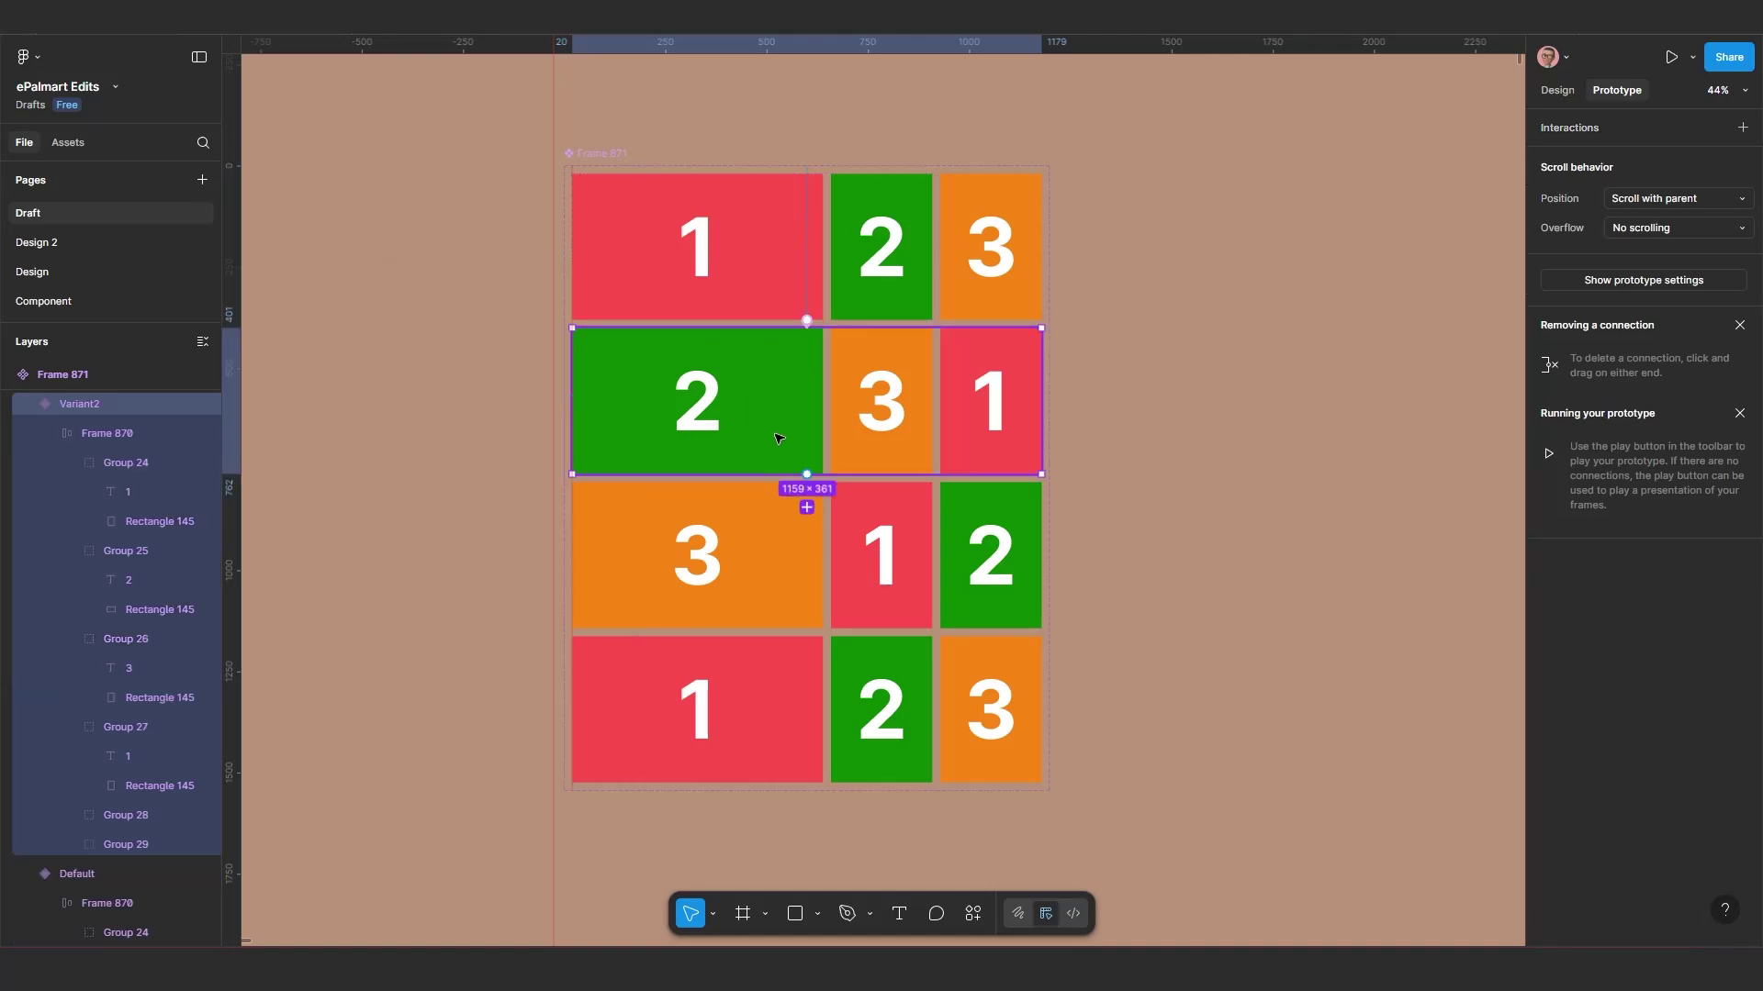
click(811, 511)
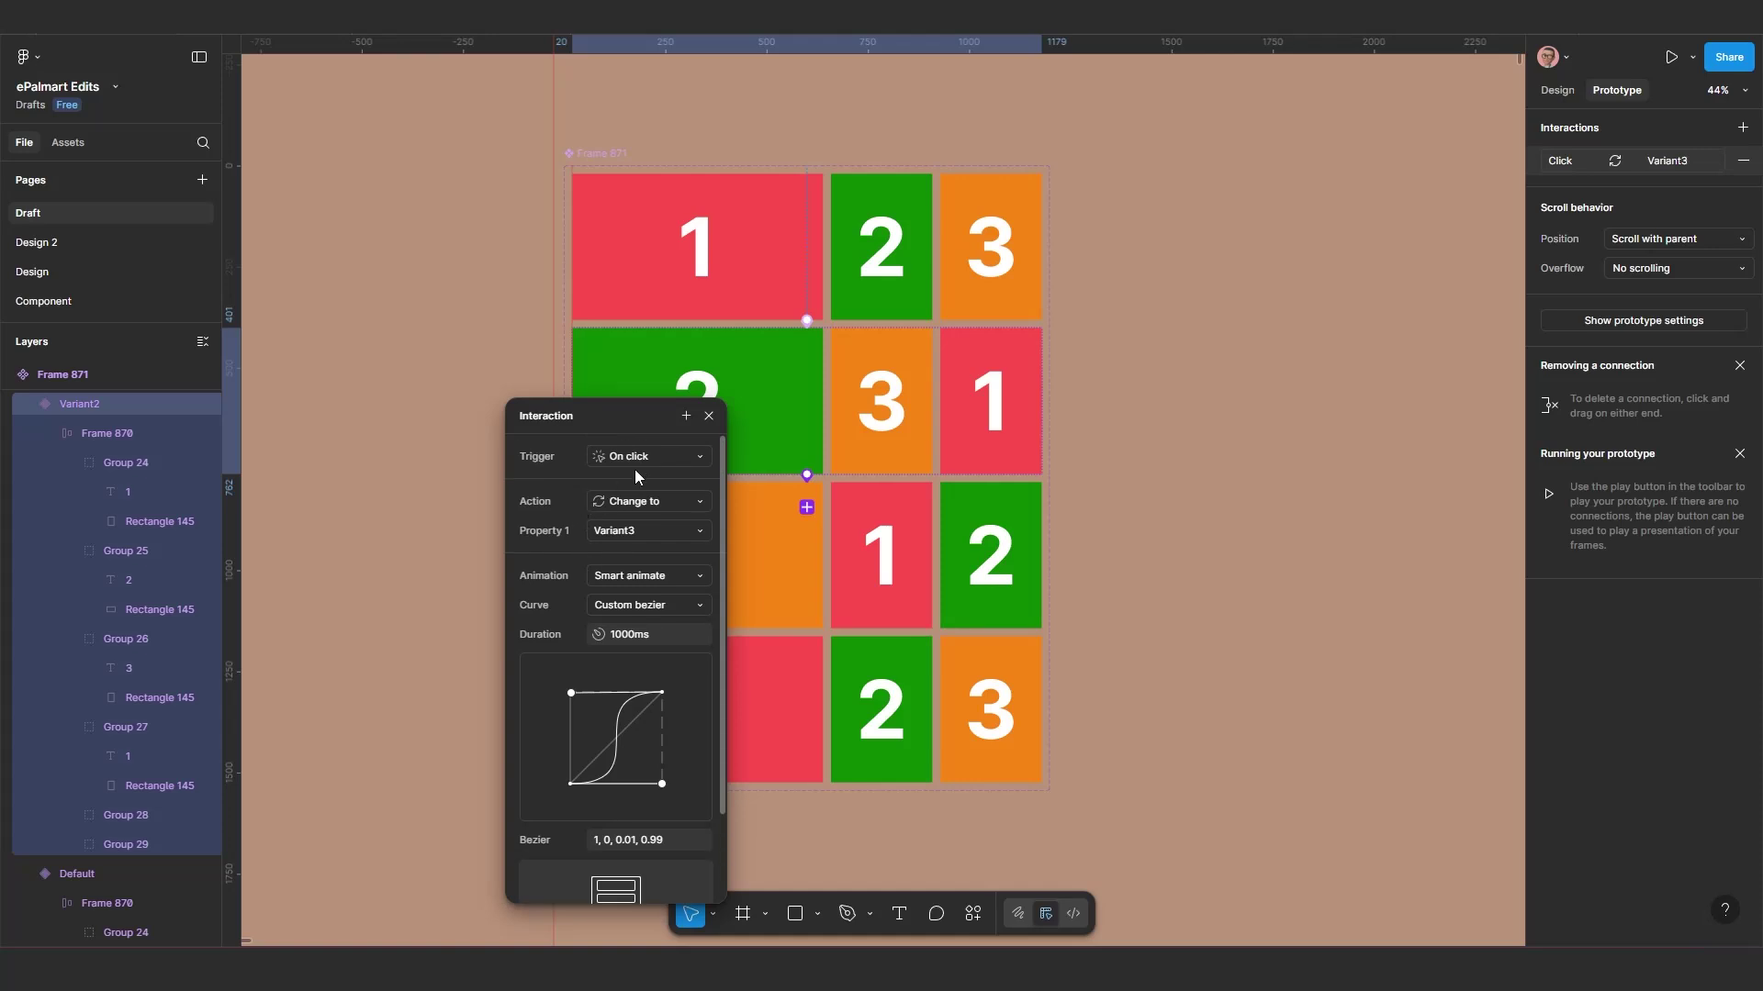
click(639, 458)
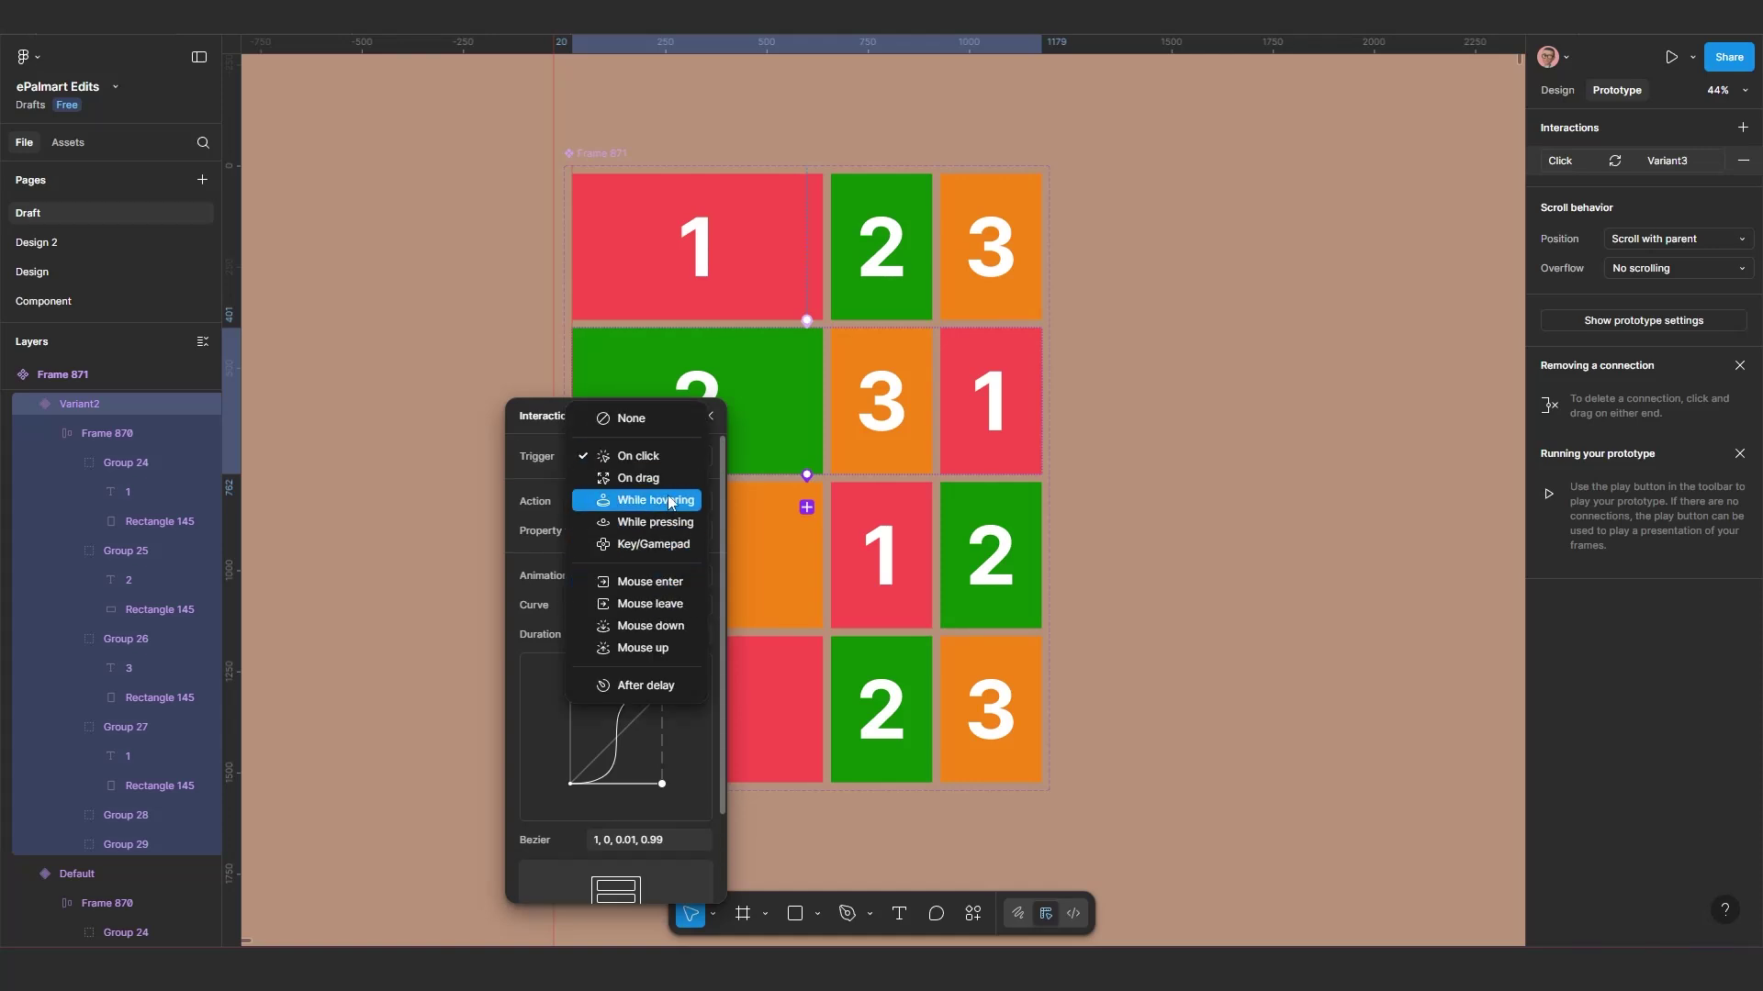
click(642, 686)
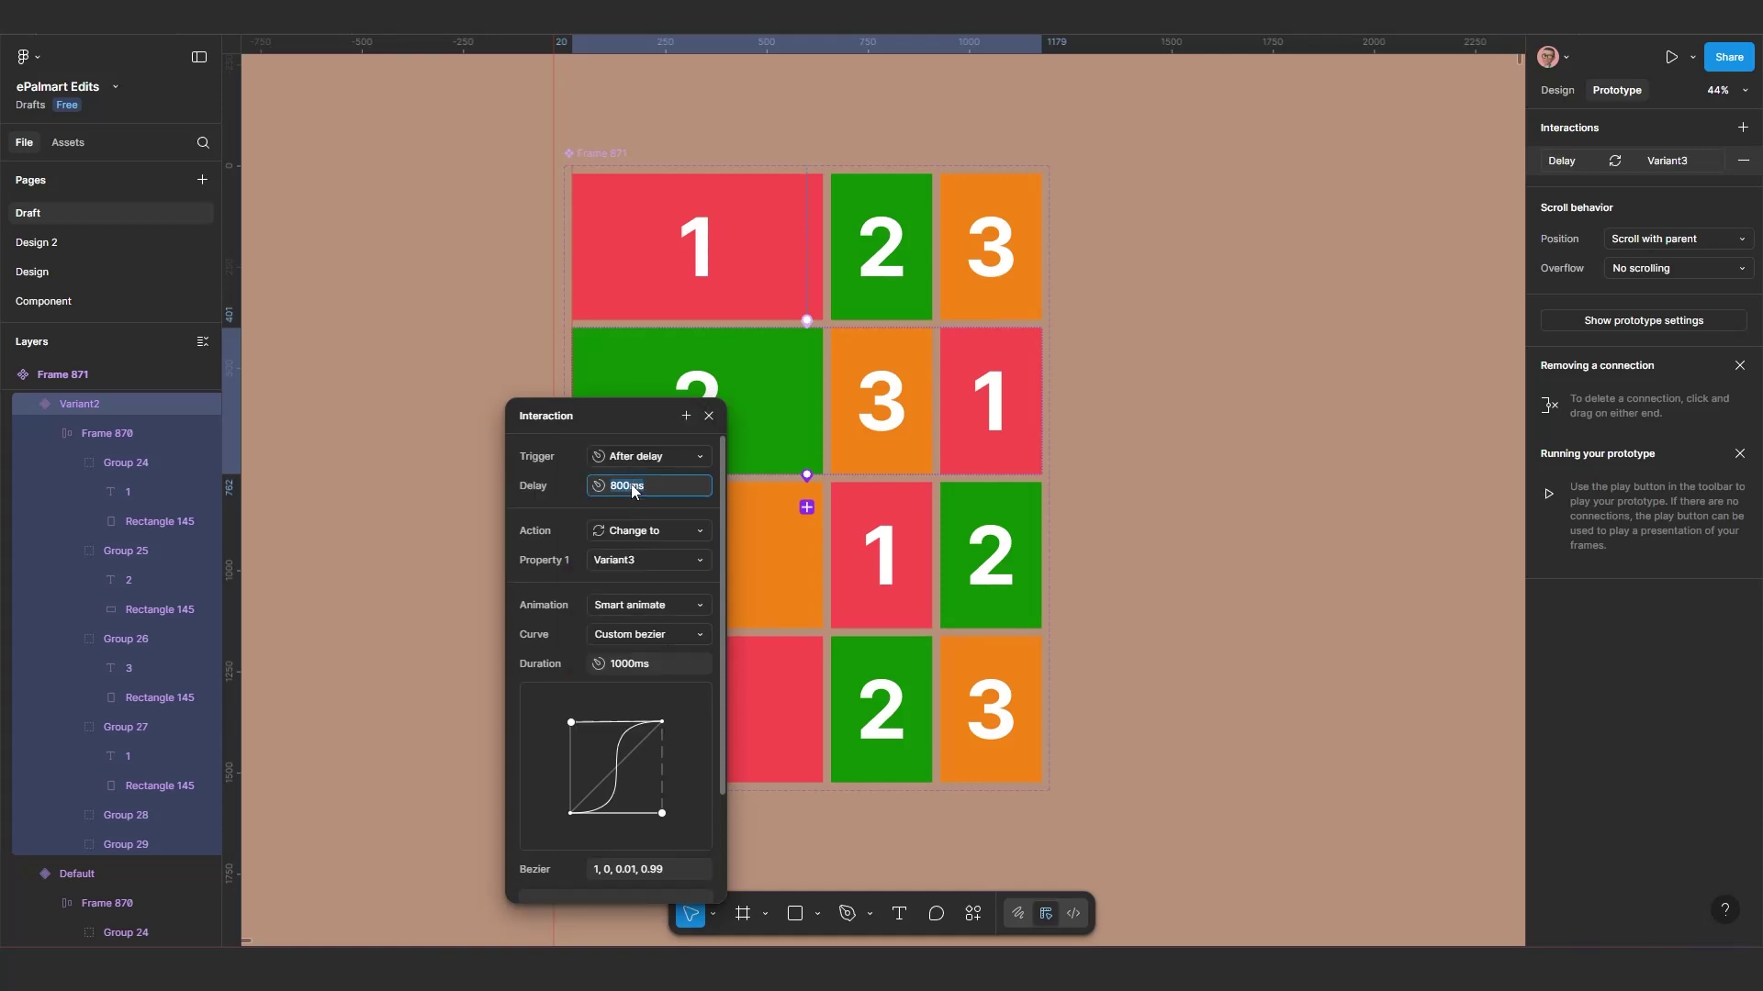
click(635, 483)
text(1000)
key(Return)
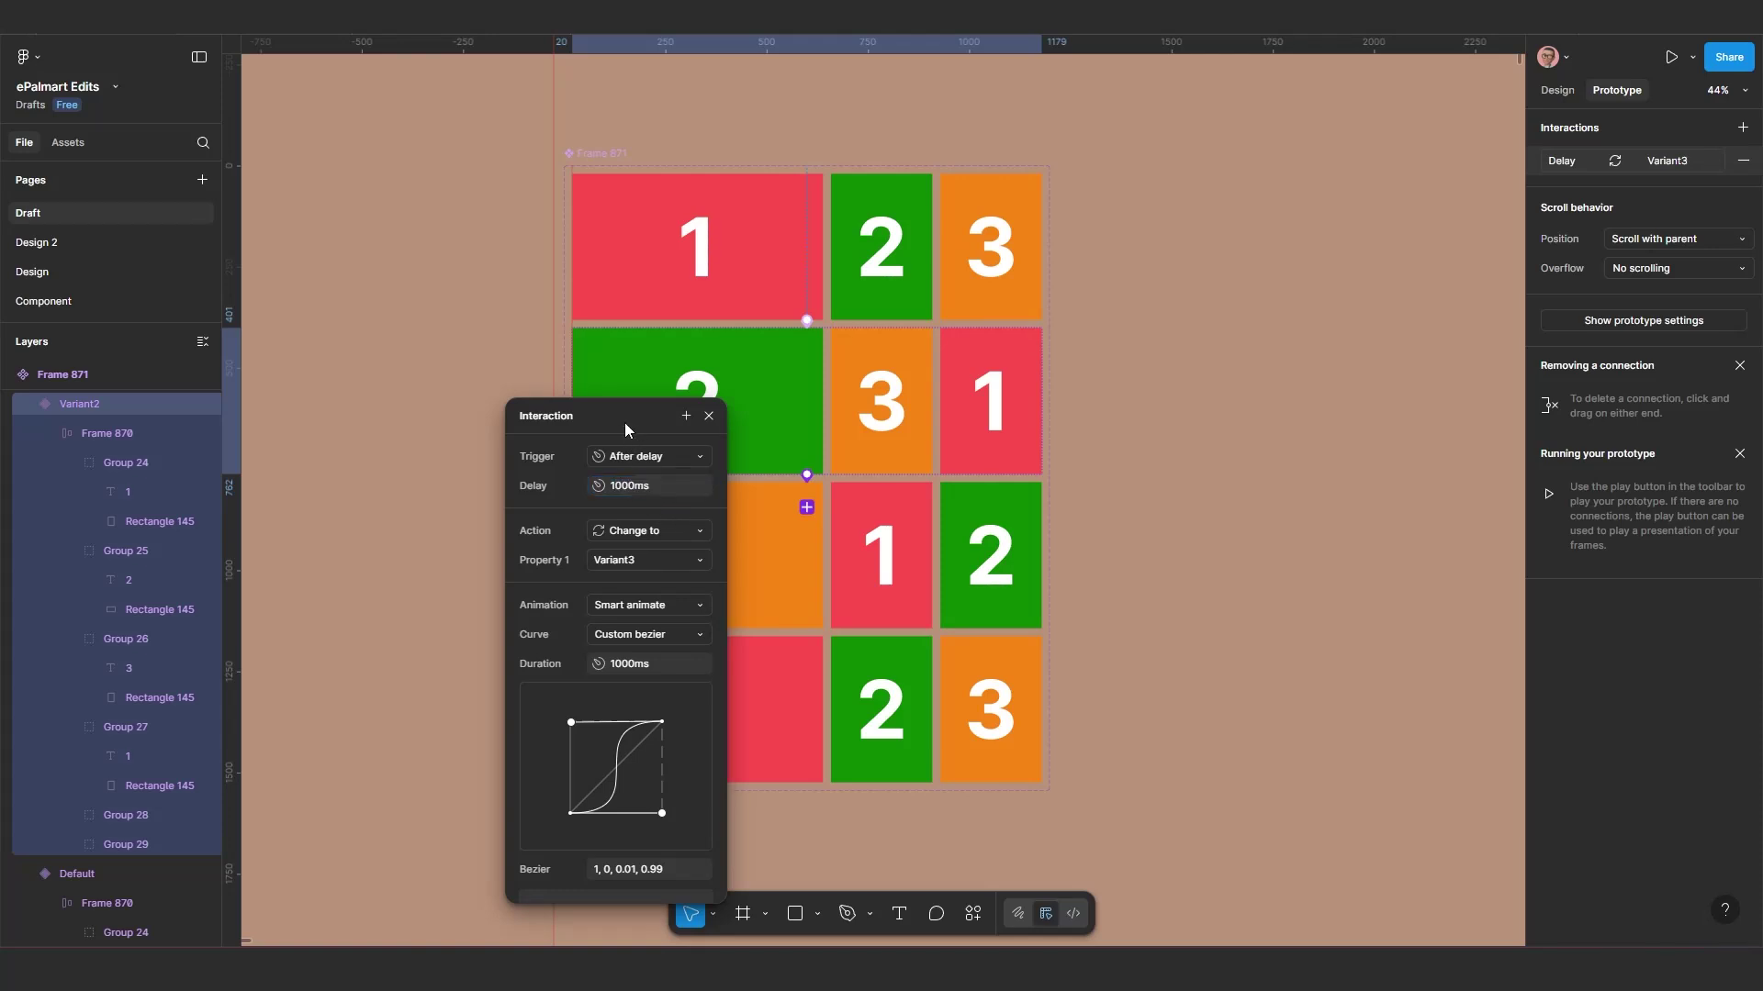
Step: Connect Variant3 to Variant4 with a Change to interaction triggered after a delay of 1000 ms
drag(618, 424, 390, 341)
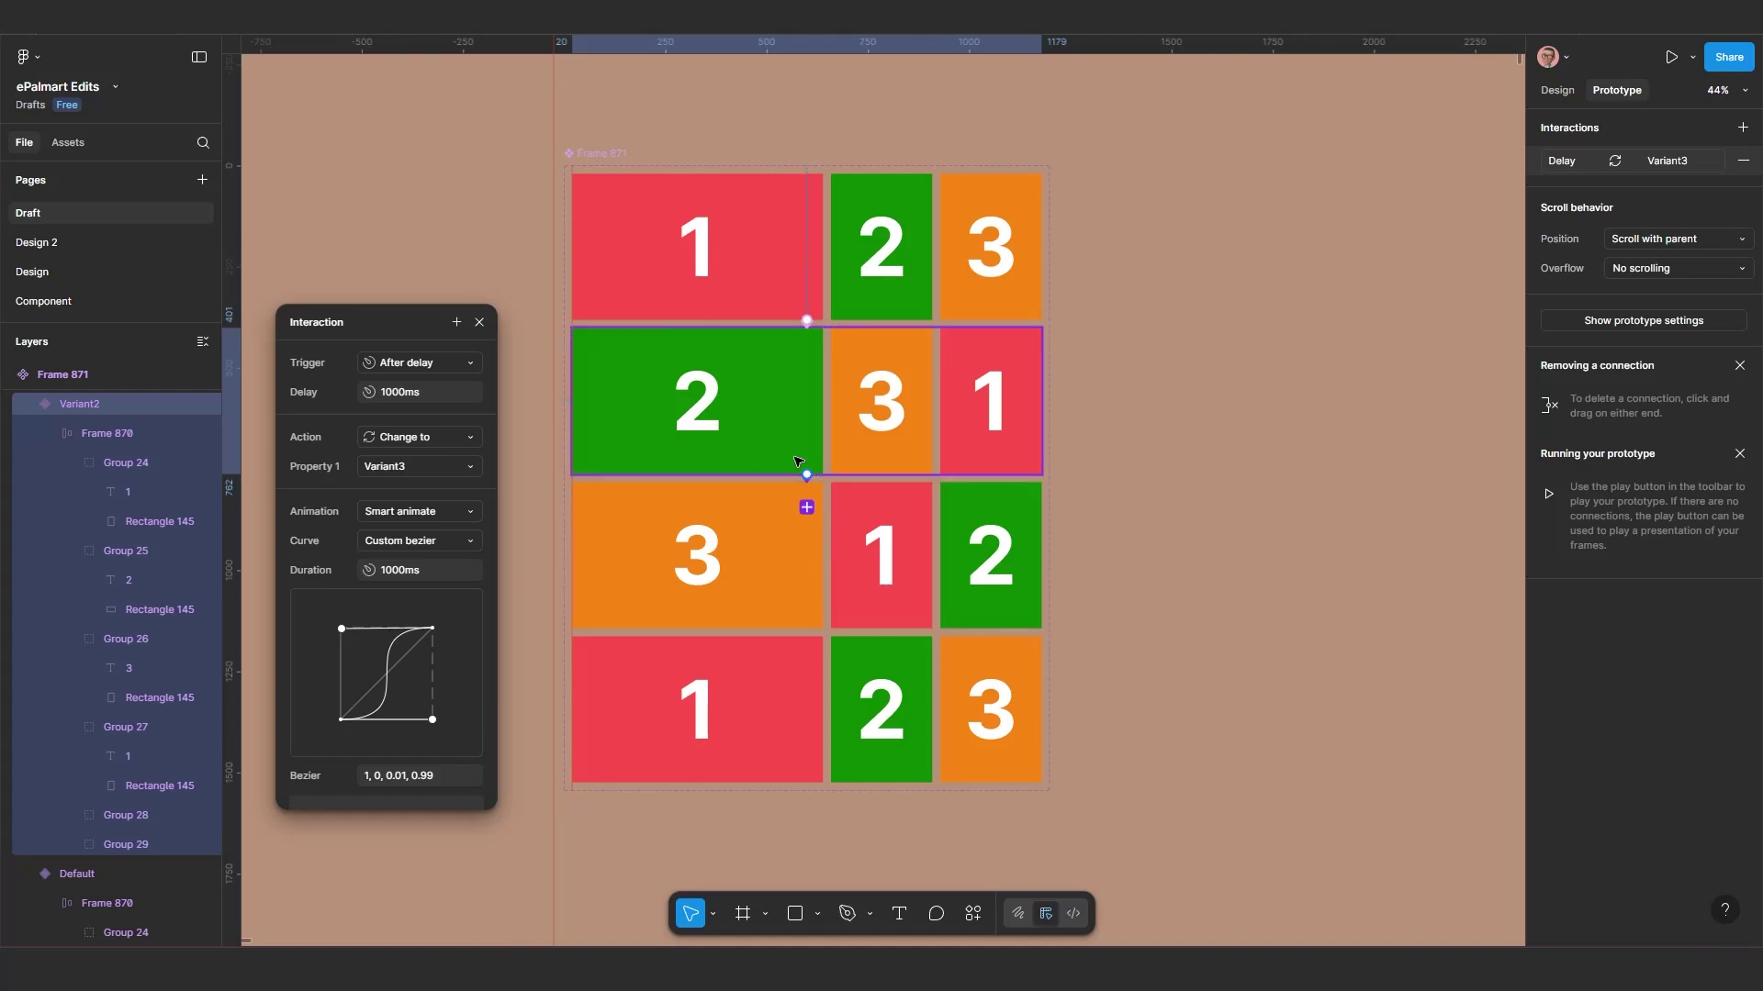
click(804, 601)
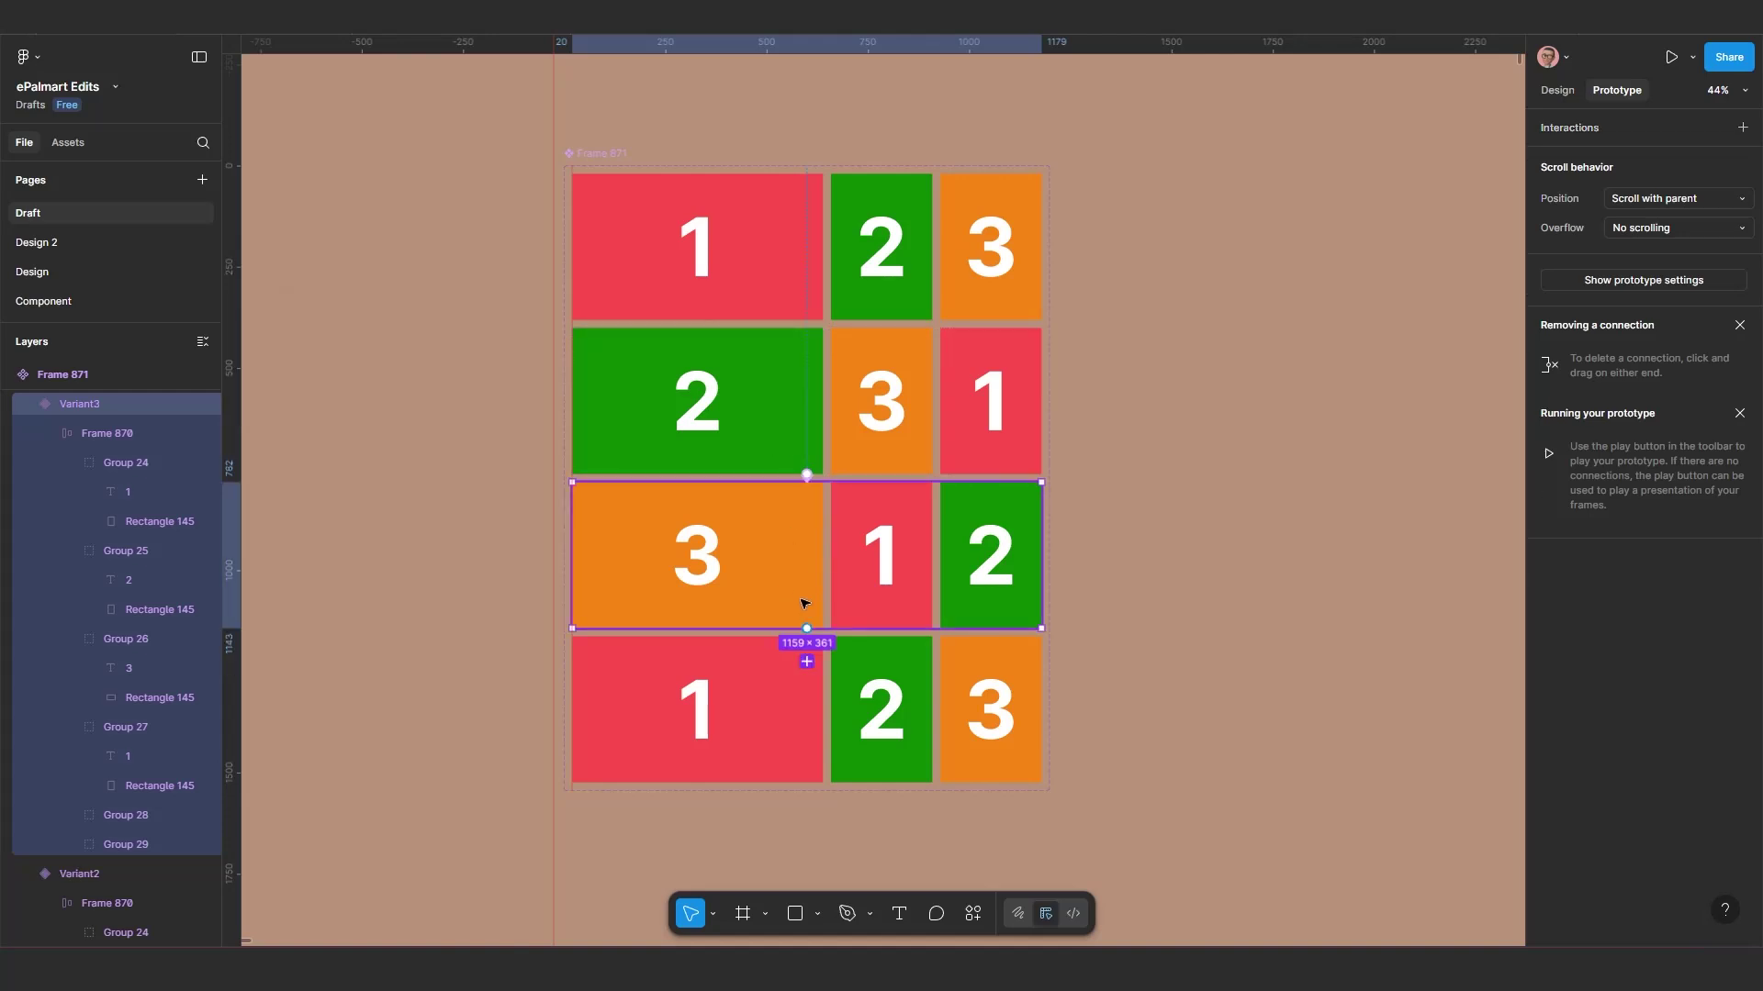
click(806, 661)
drag(813, 678, 565, 345)
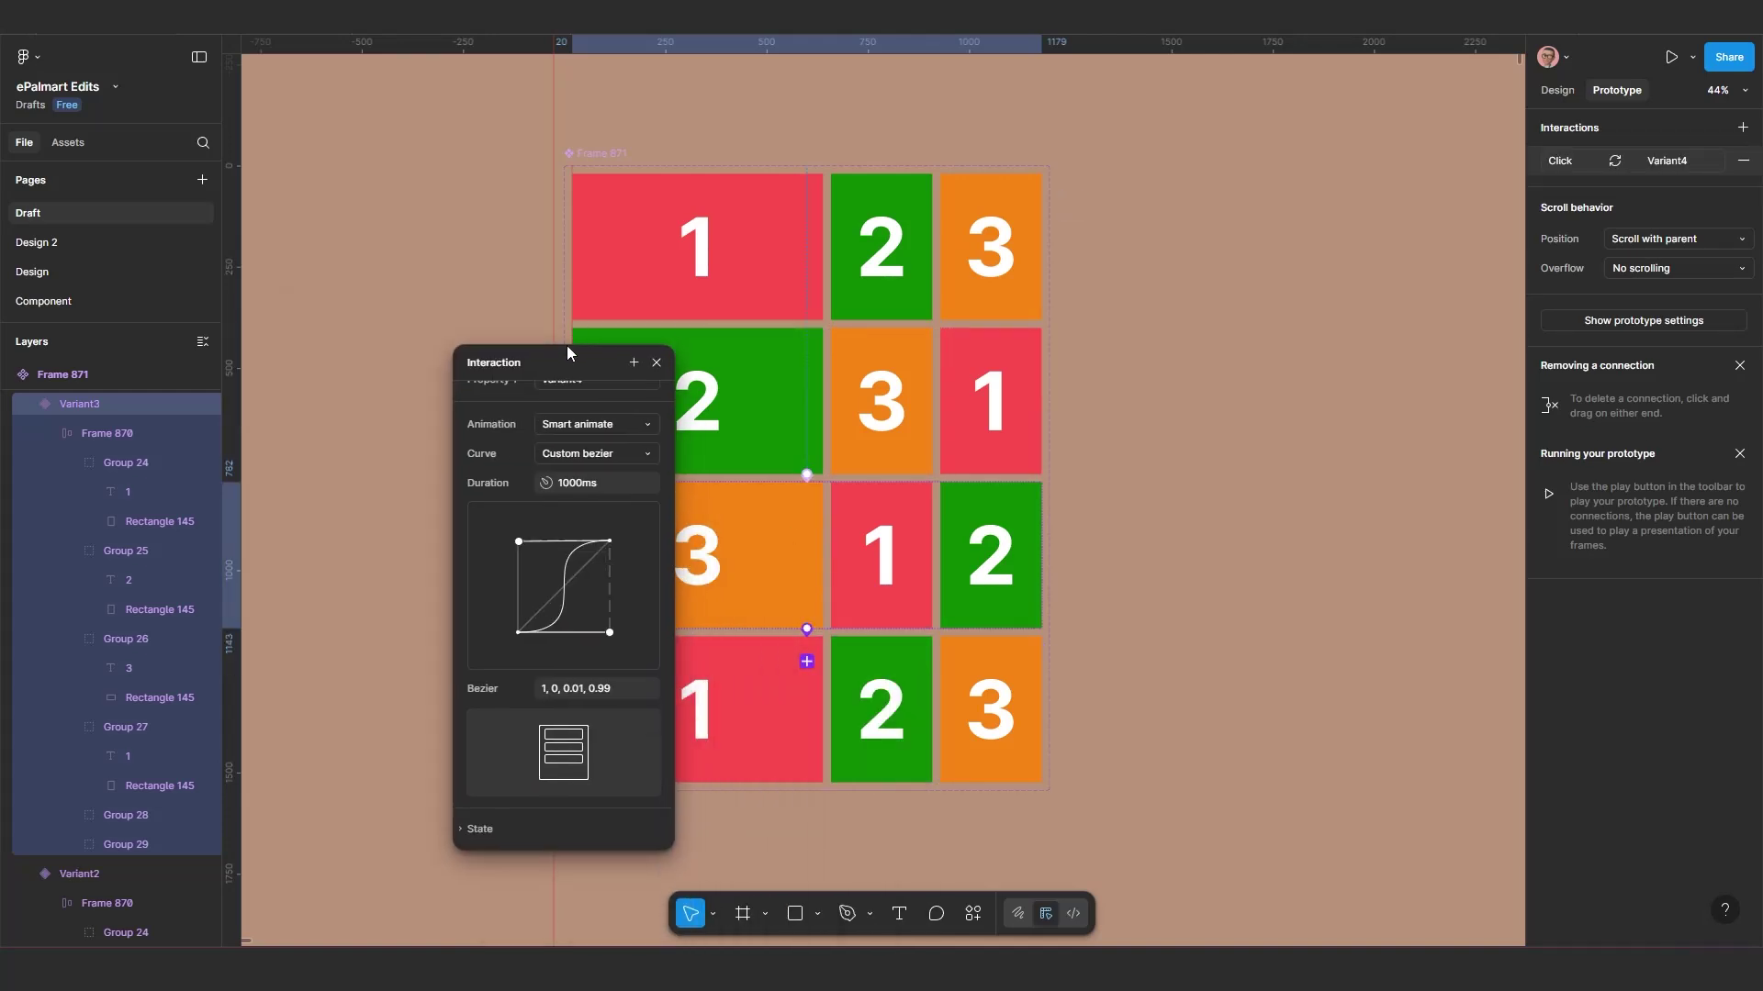
scroll(547, 453, up, 2)
click(592, 392)
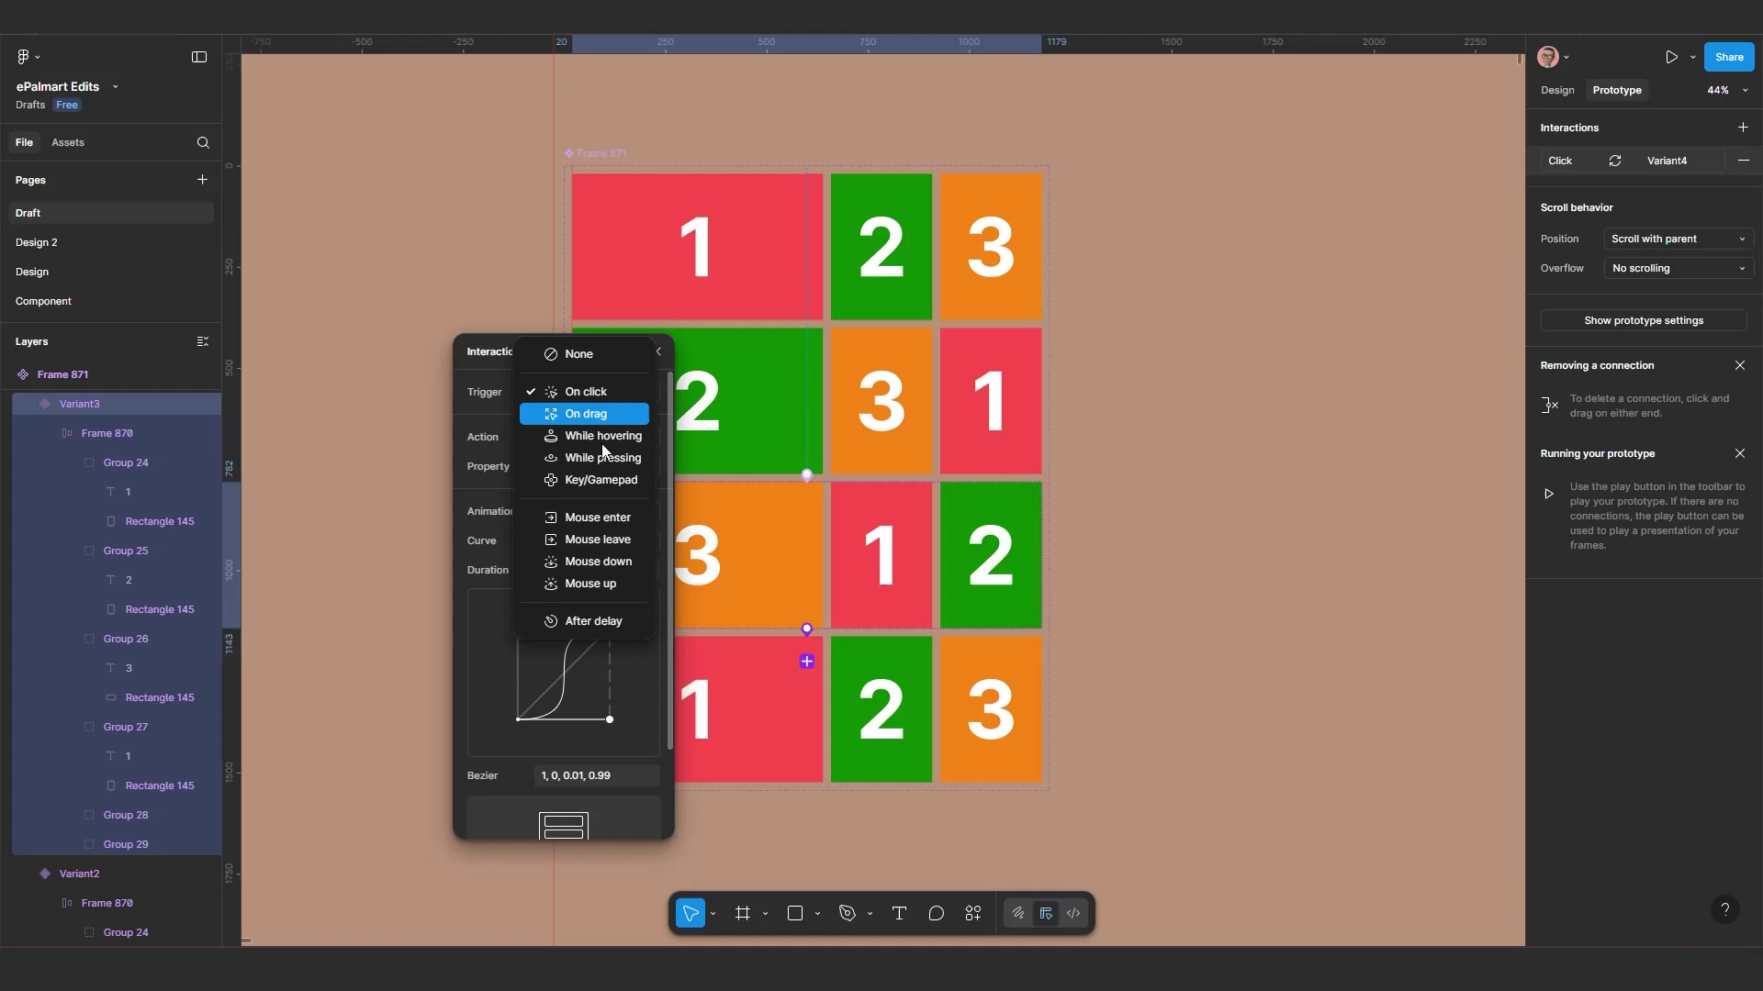
click(610, 620)
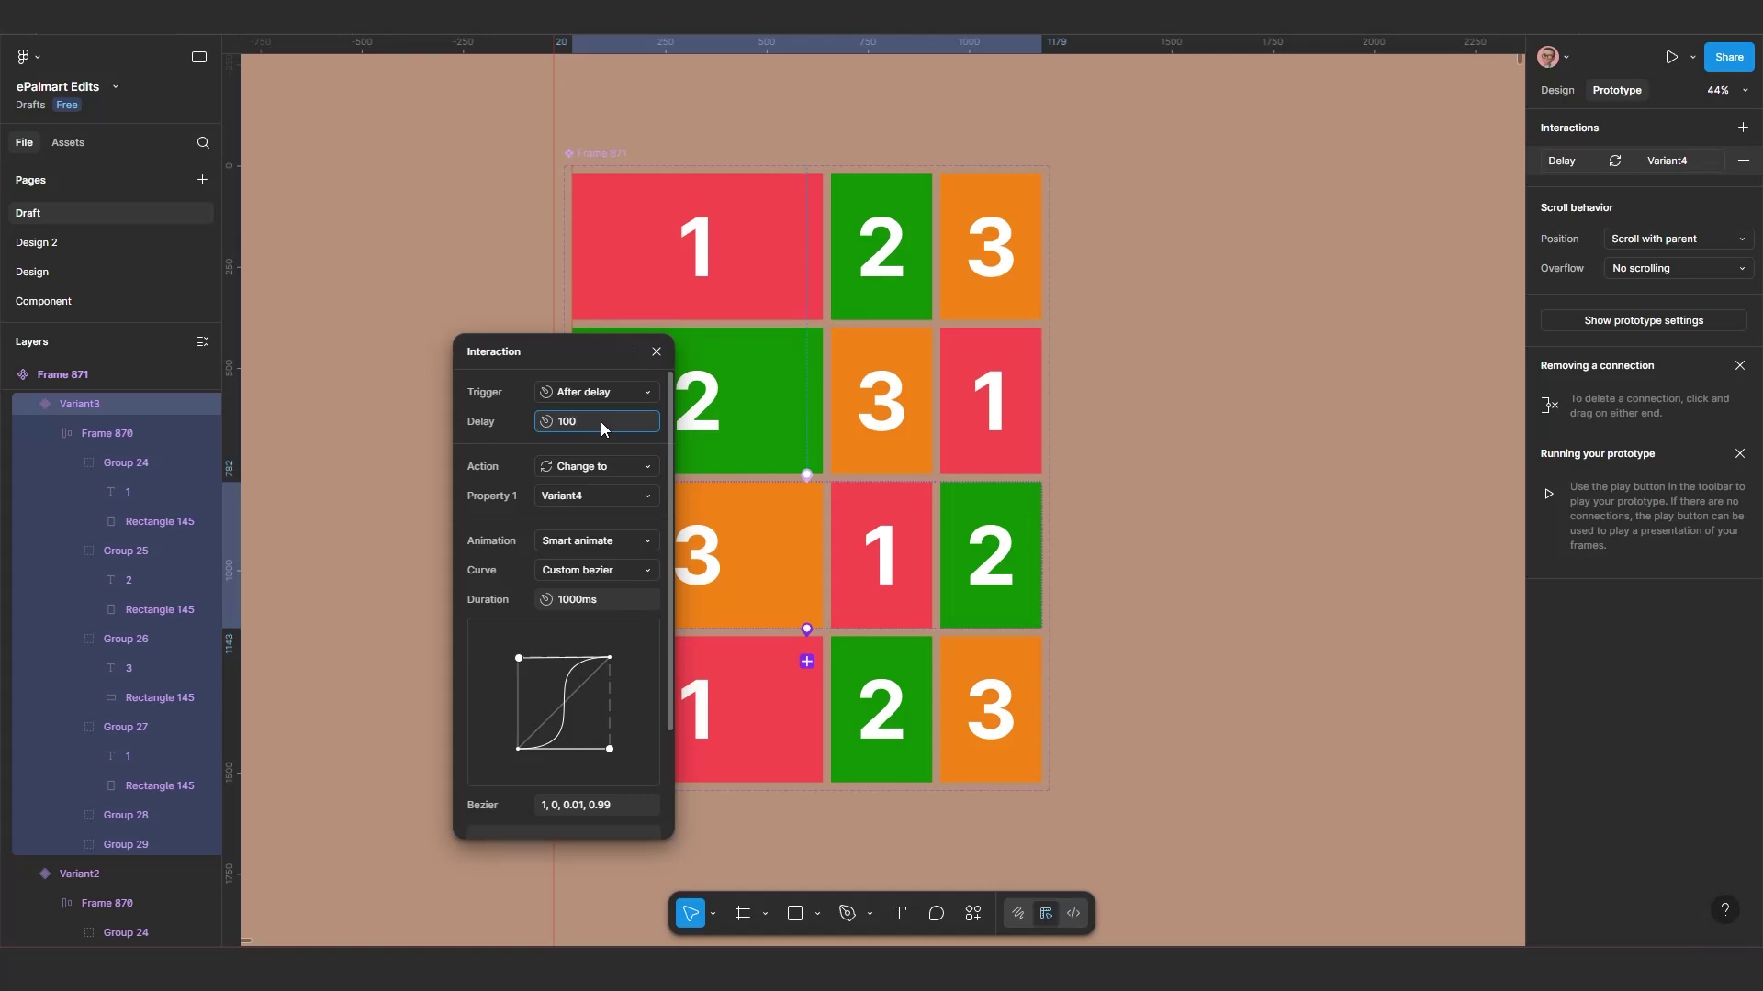
key(Return)
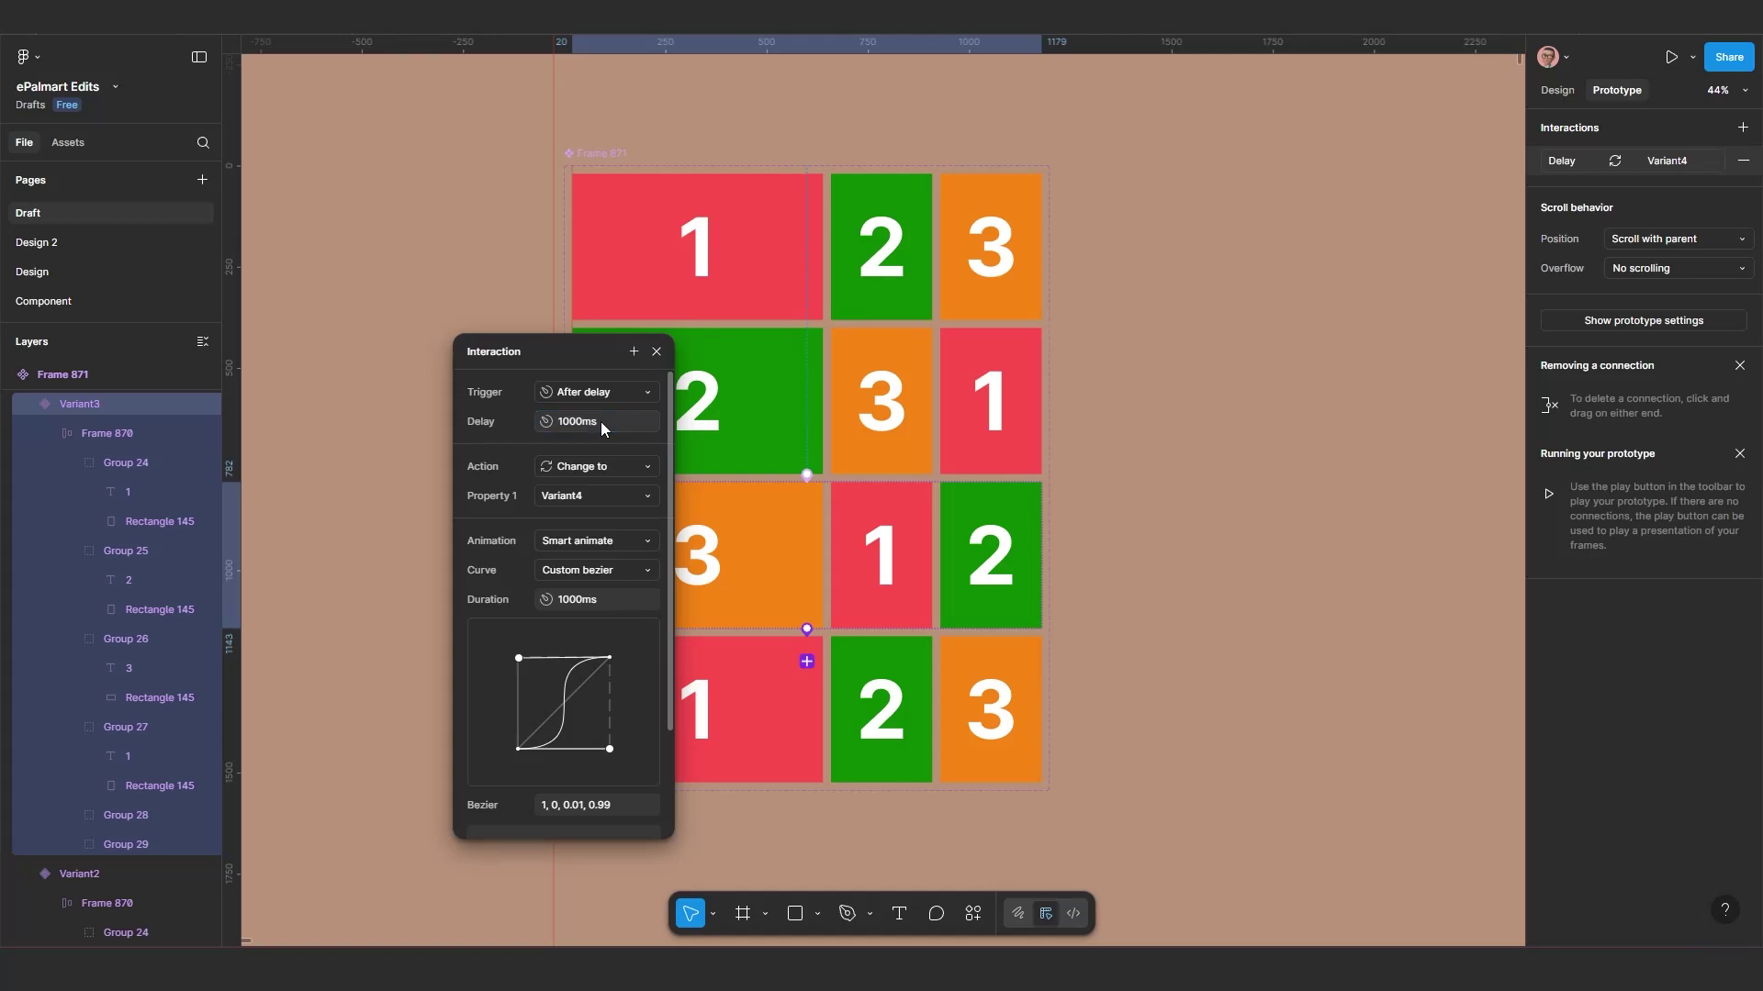
click(657, 351)
Step: Preview the Desktop - 2 frame's prototype, restart it to check the carousel's card transitions, and close the preview
scroll(807, 707, down, 1)
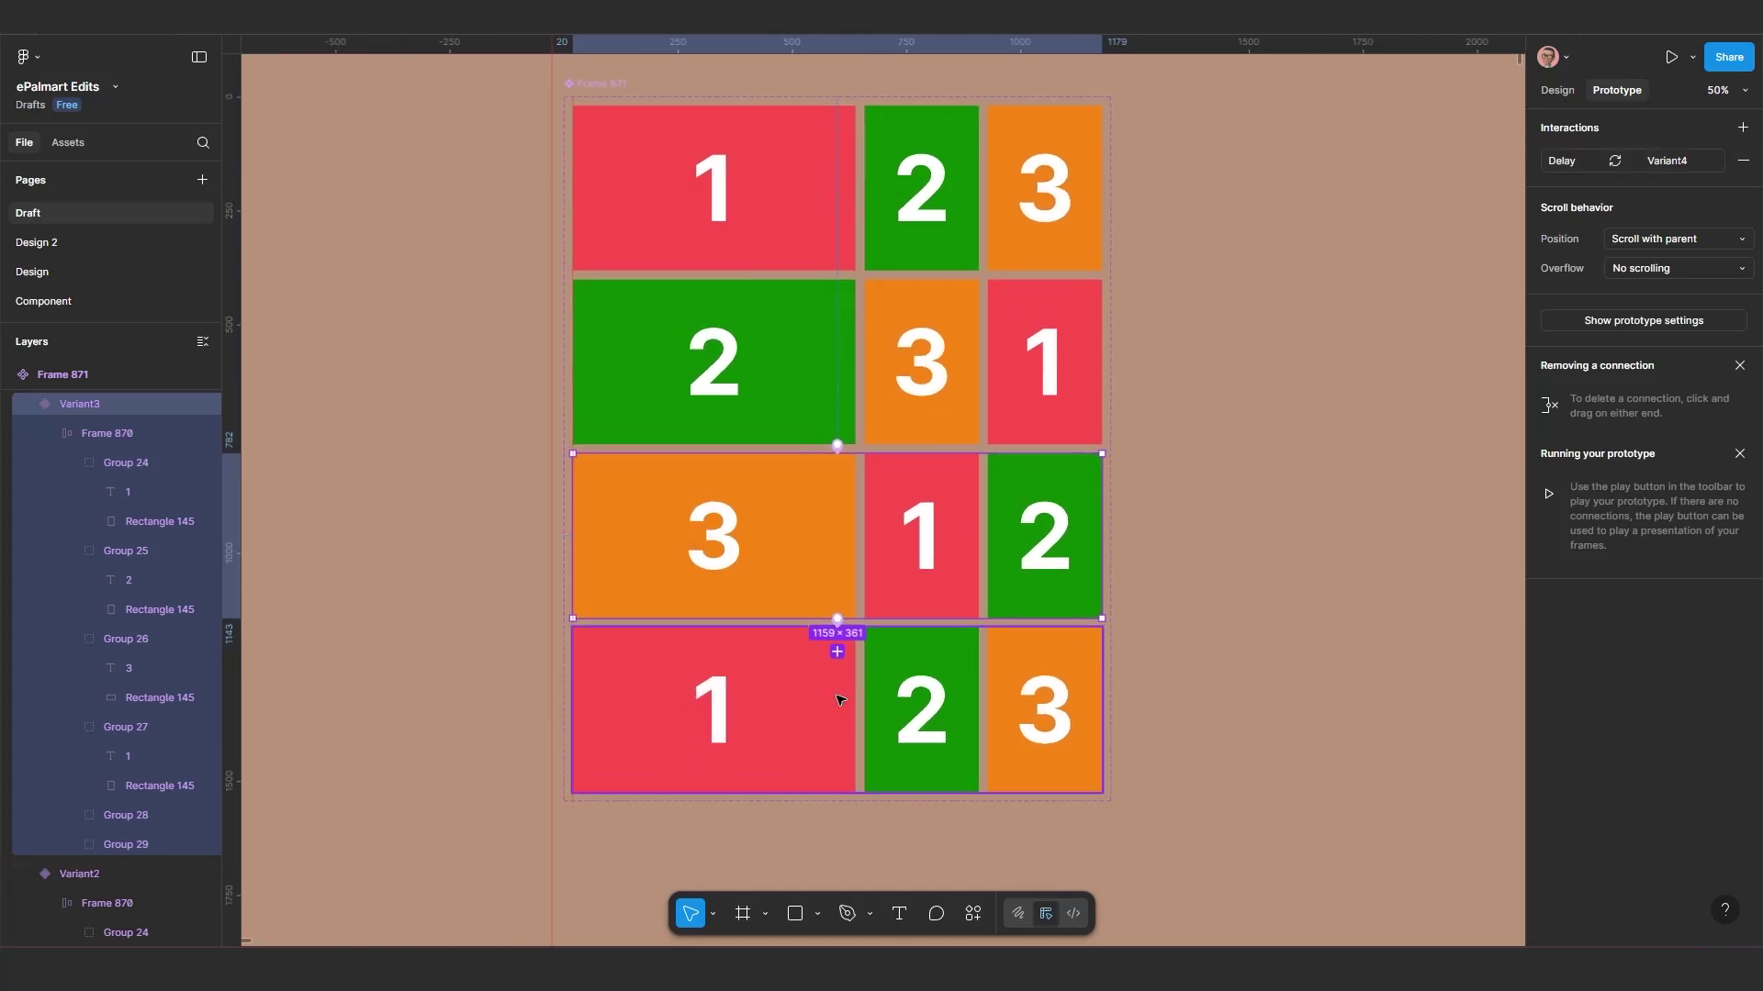
scroll(826, 689, down, 3)
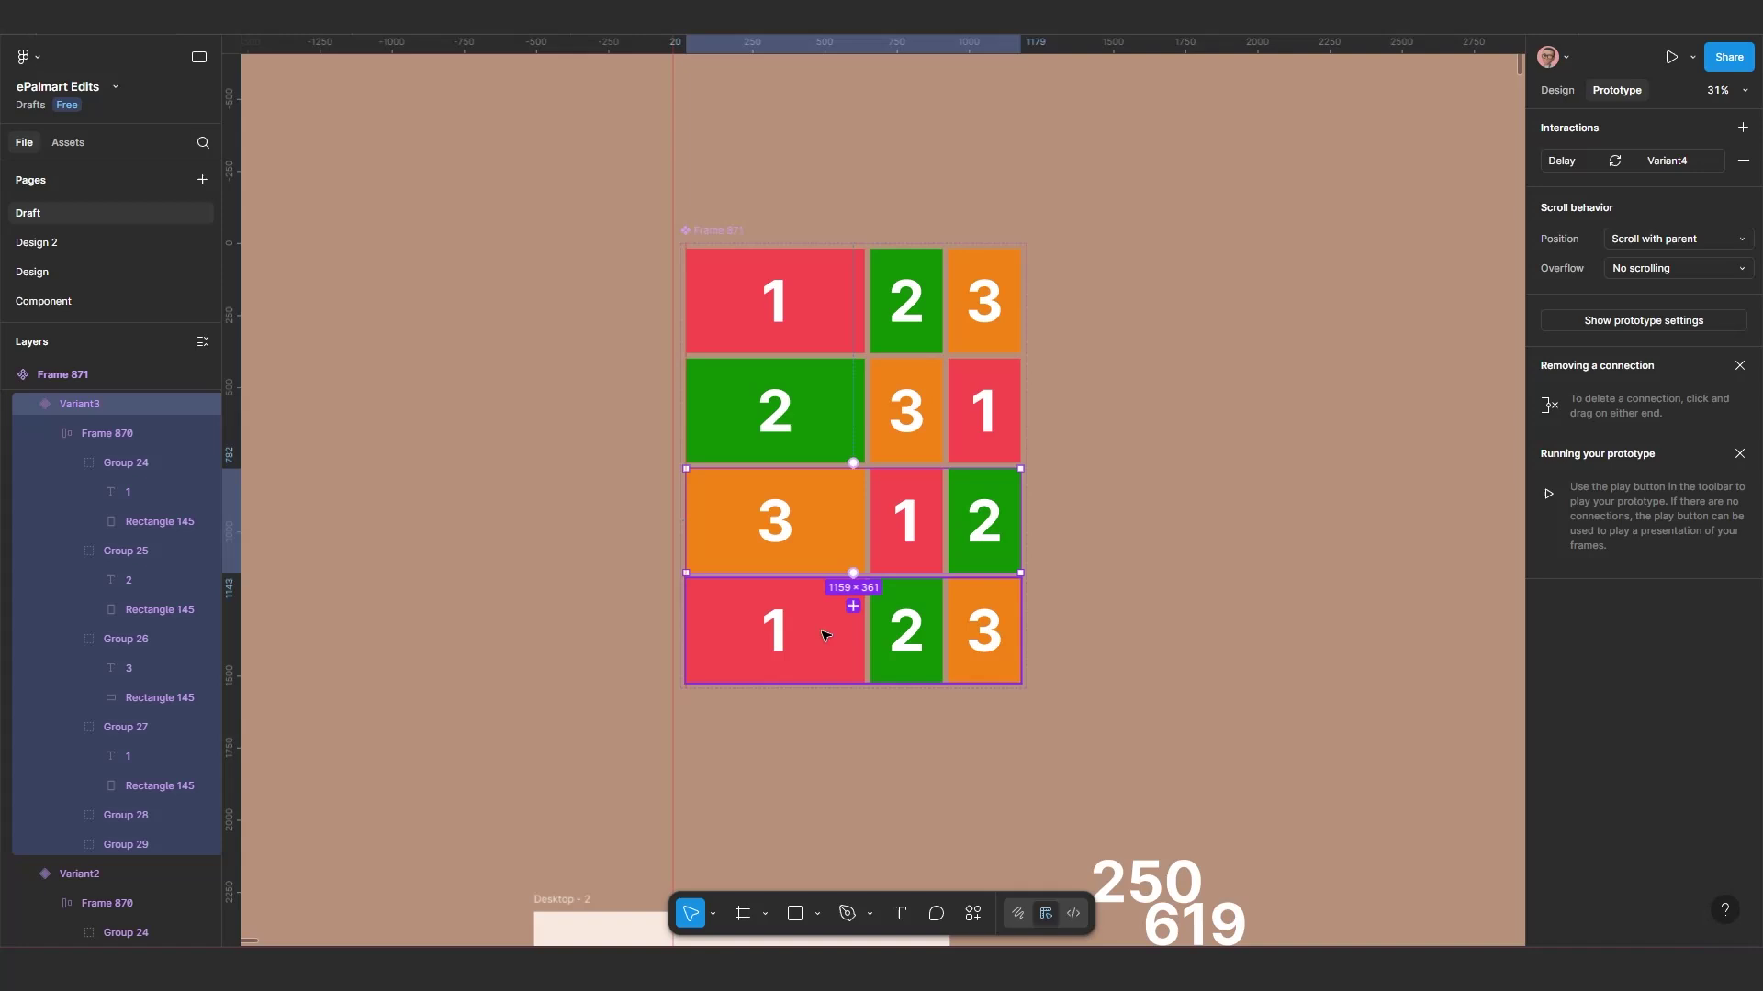
click(792, 311)
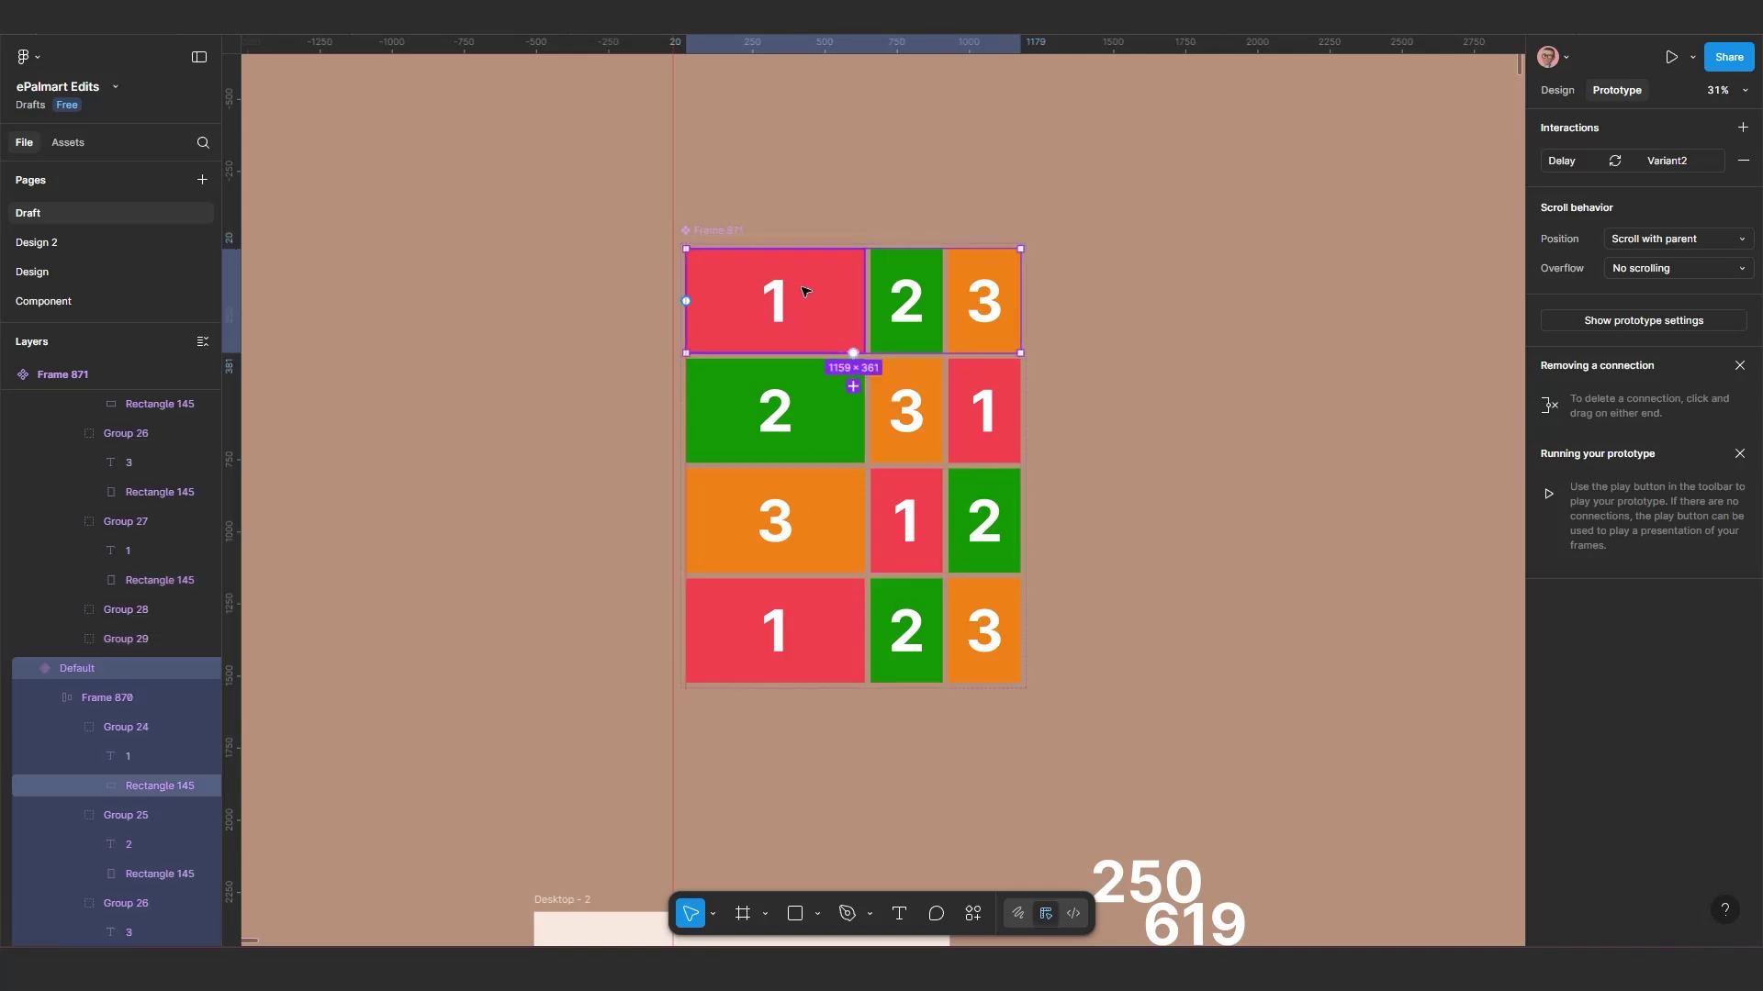
scroll(780, 598, down, 5)
scroll(769, 524, up, 6)
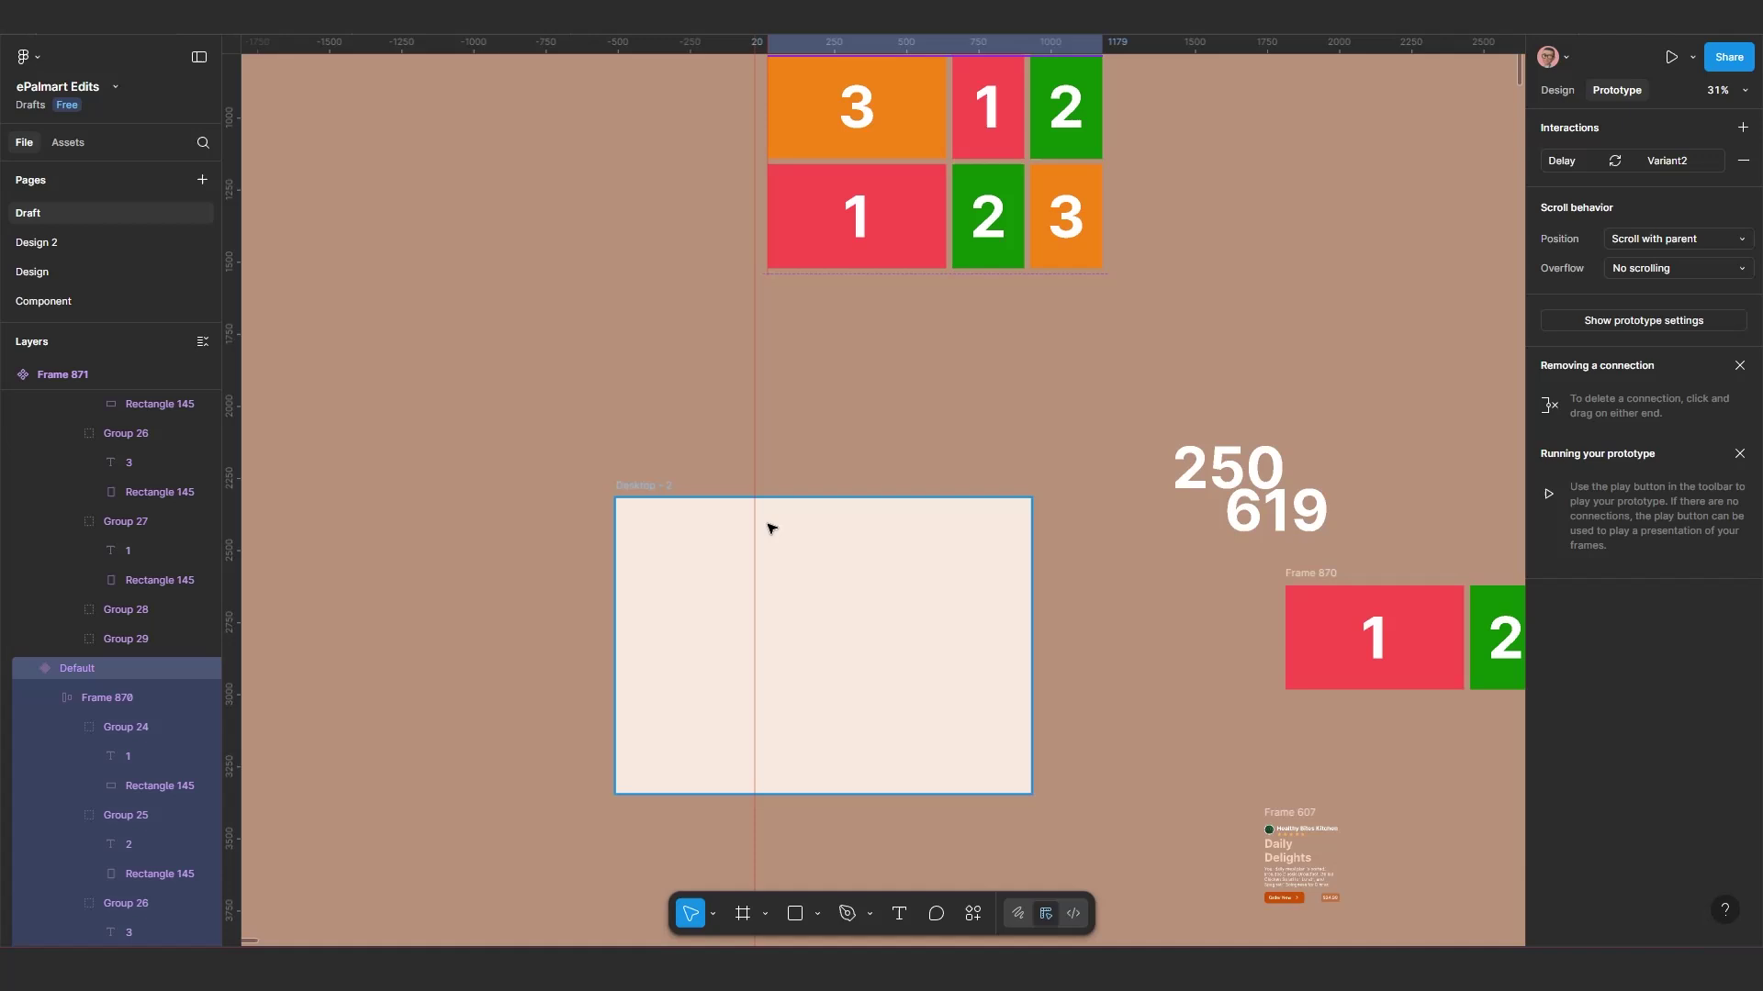
scroll(747, 588, up, 2)
scroll(748, 598, down, 3)
click(722, 549)
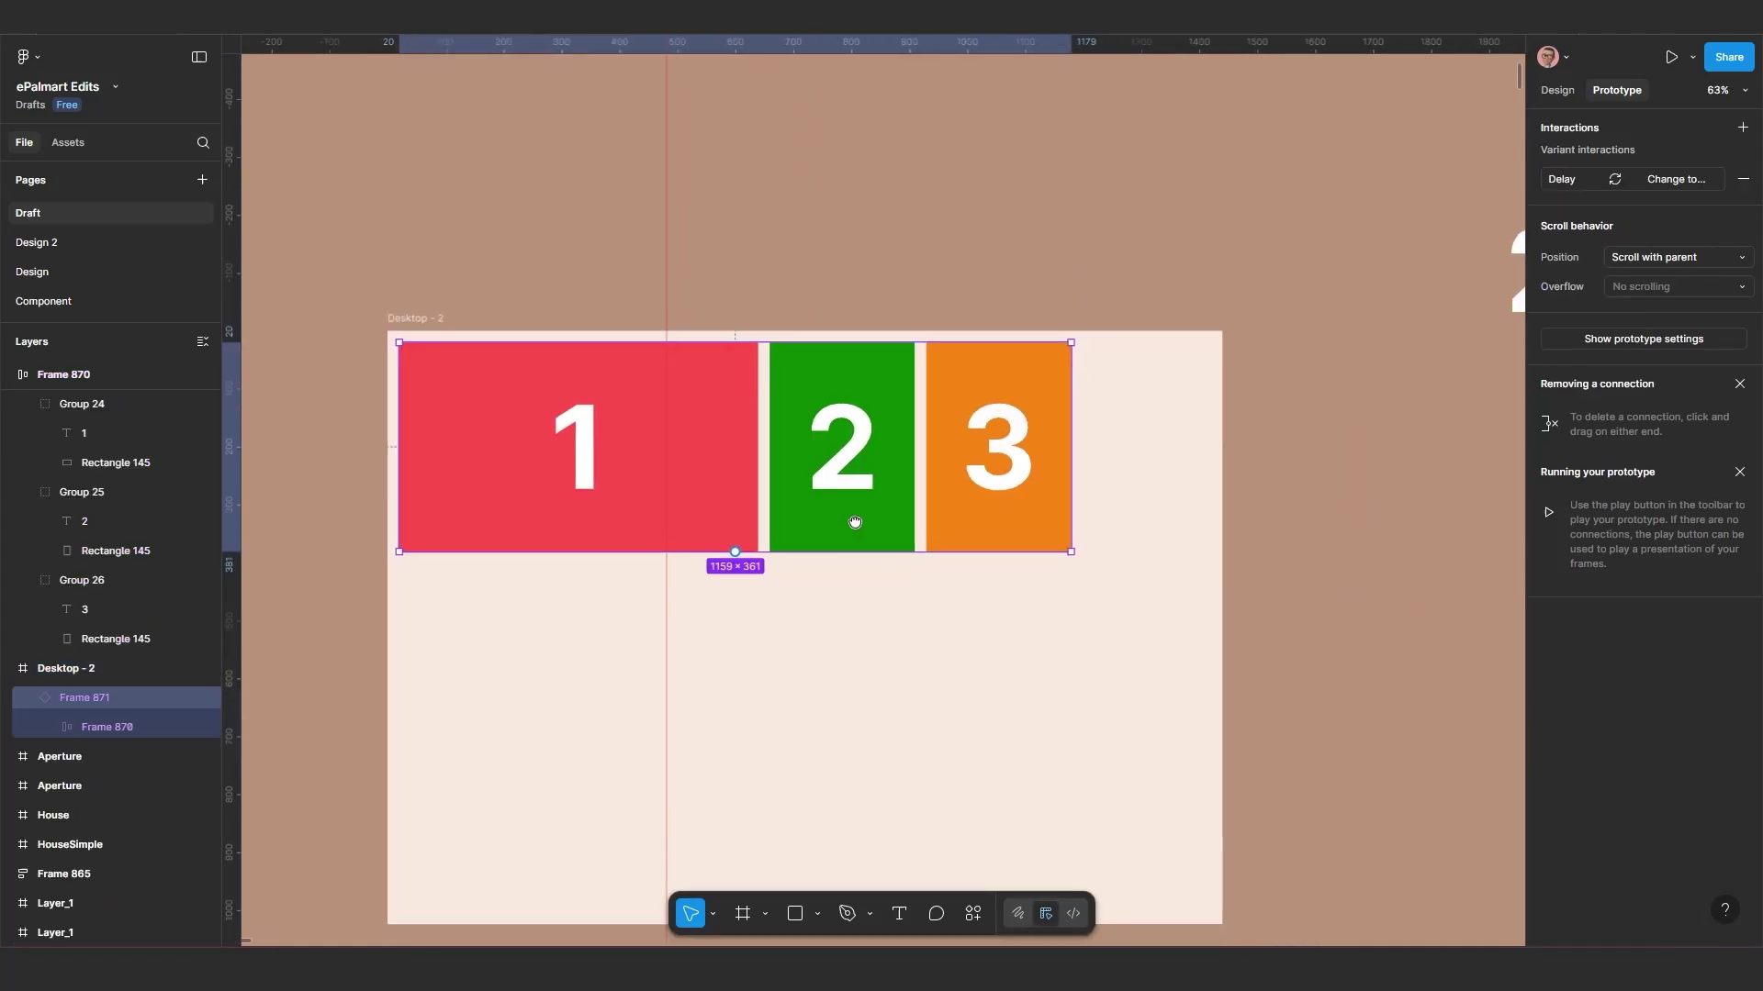
drag(854, 524, 854, 514)
click(416, 309)
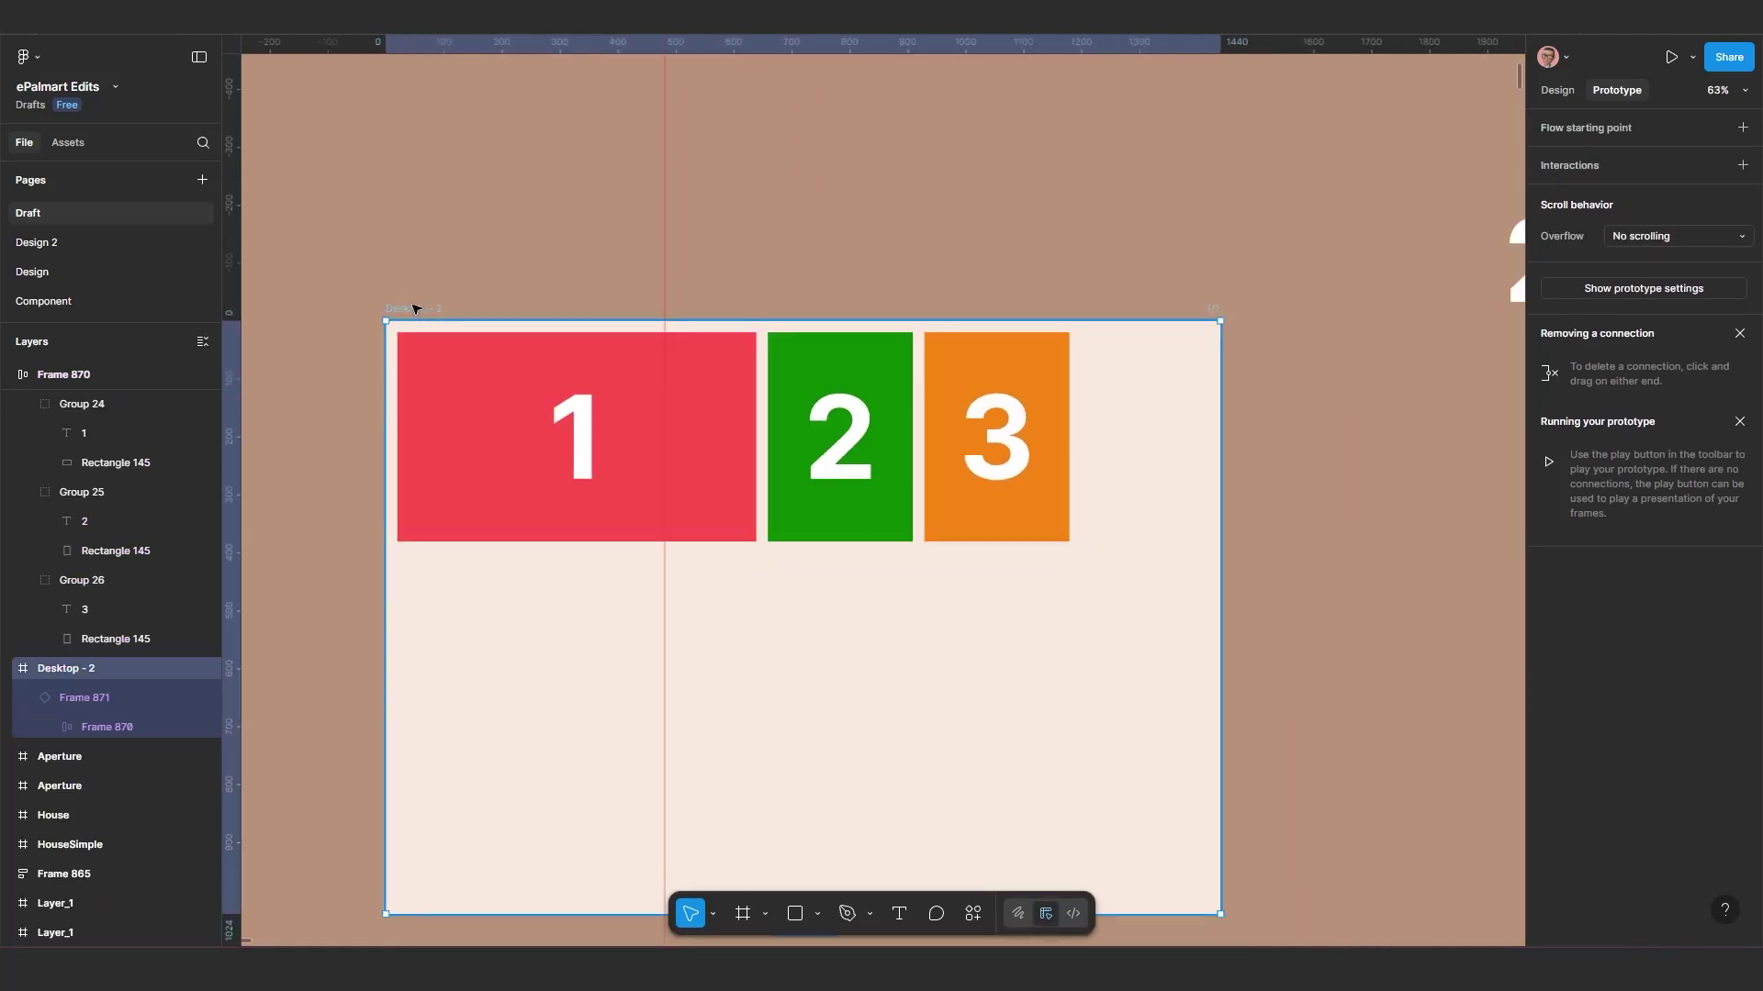
key(shift+space)
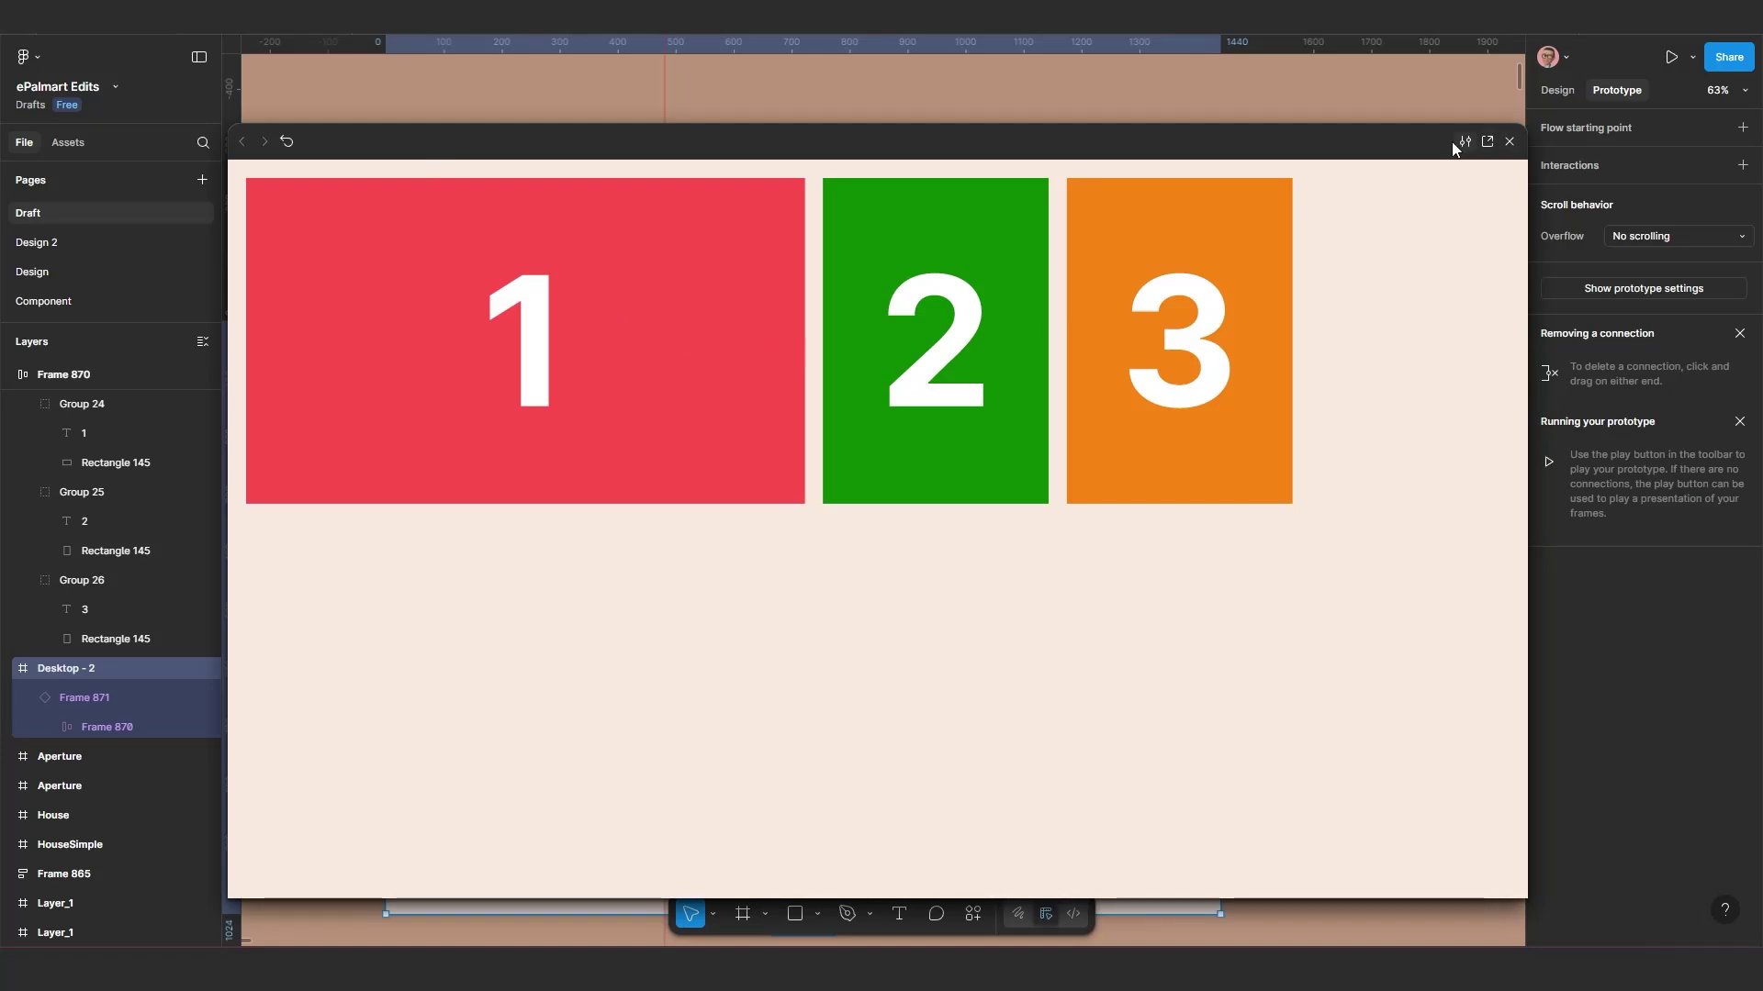
click(288, 140)
click(1509, 141)
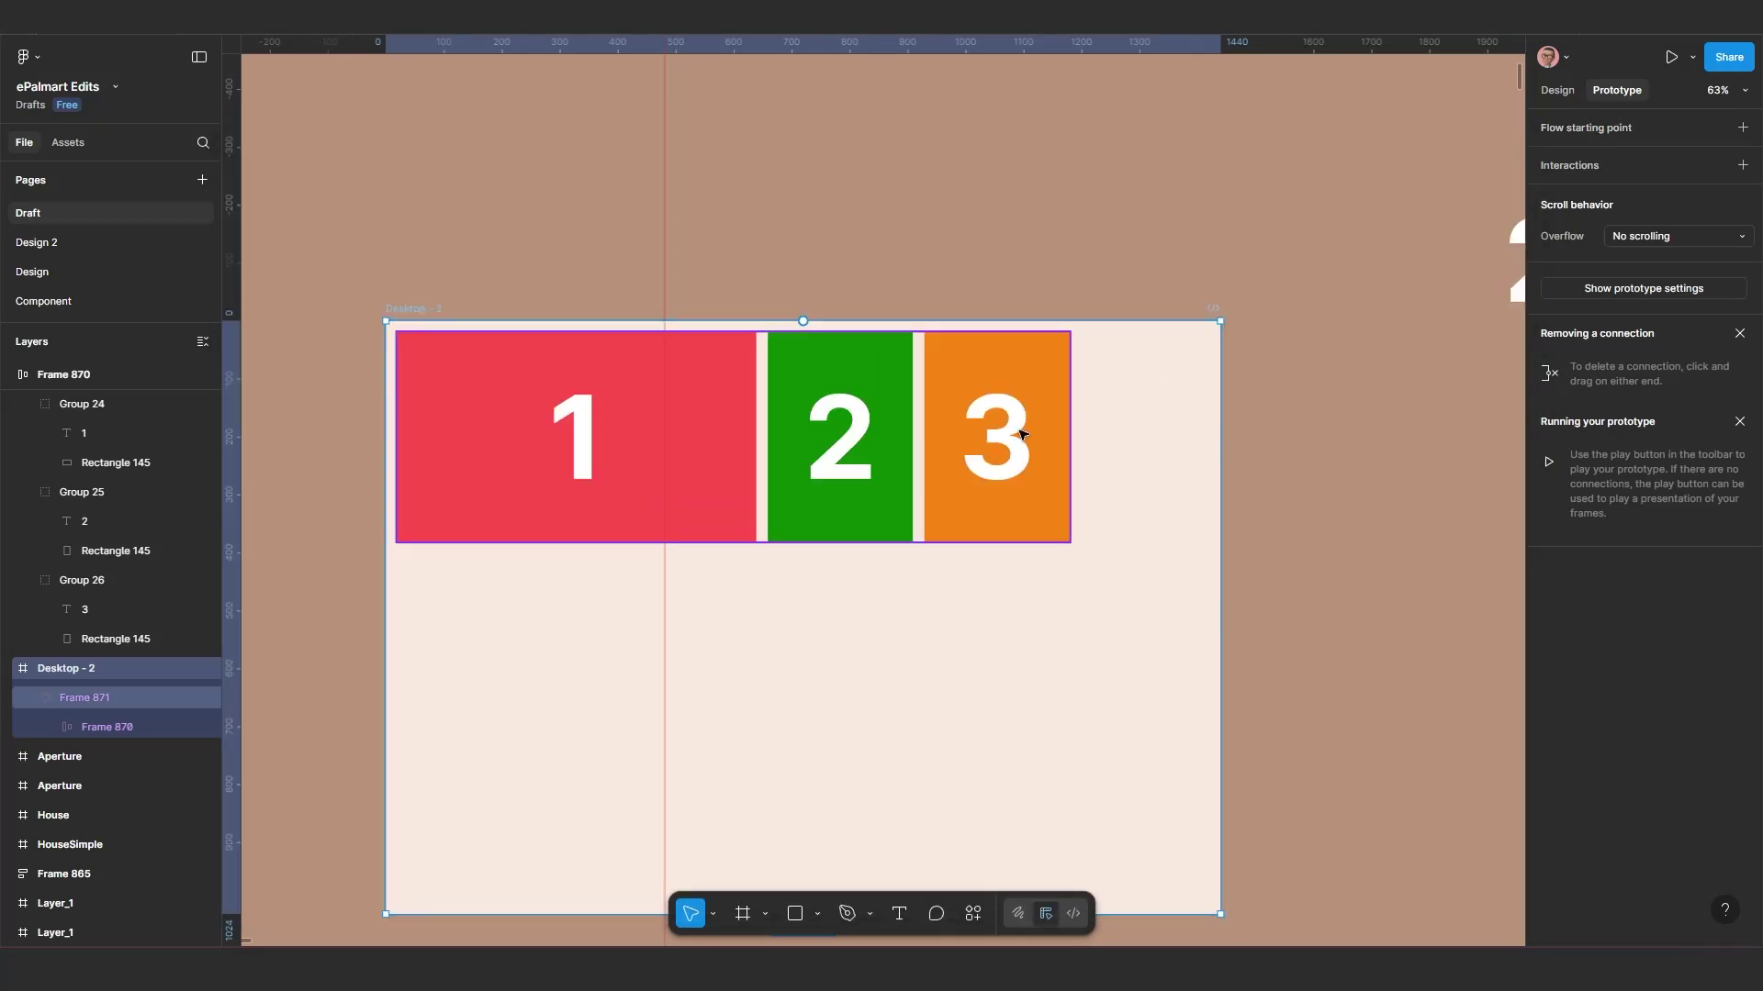
Step: Turn off Clip content for Variant4 so its overflowing cards can be edited
scroll(947, 429, down, 3)
scroll(895, 459, up, 2)
scroll(895, 459, down, 3)
scroll(881, 504, up, 6)
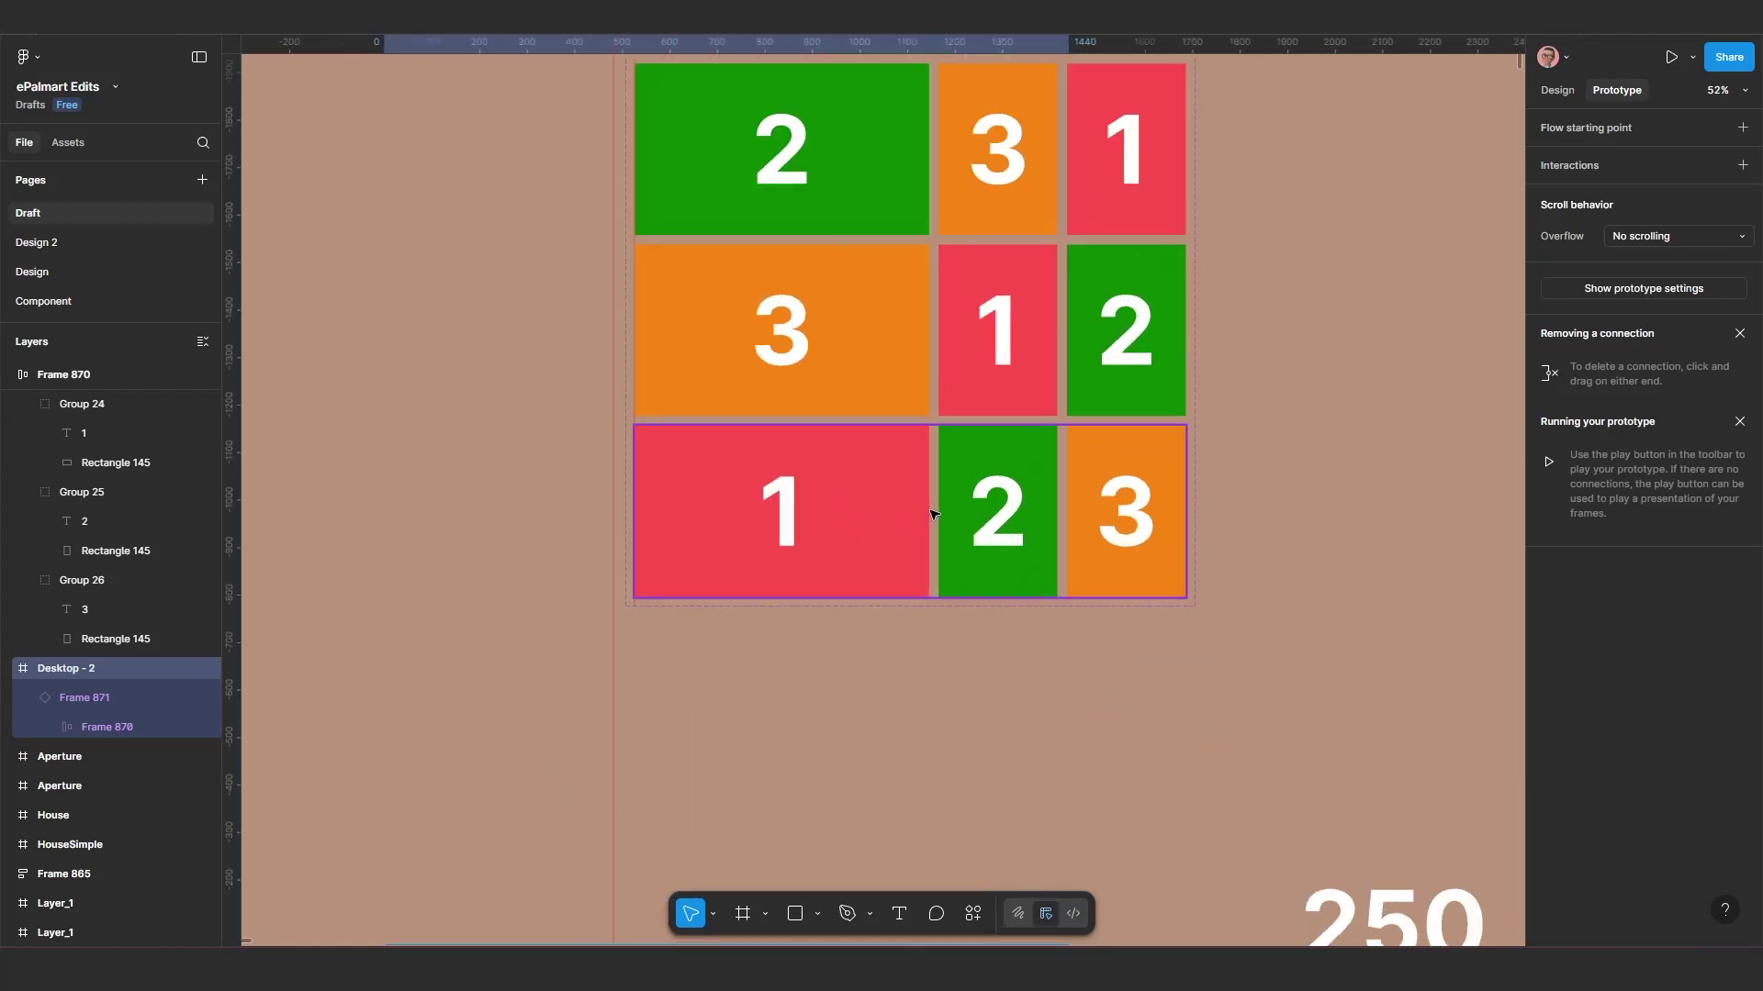
scroll(934, 515, up, 2)
scroll(909, 537, up, 2)
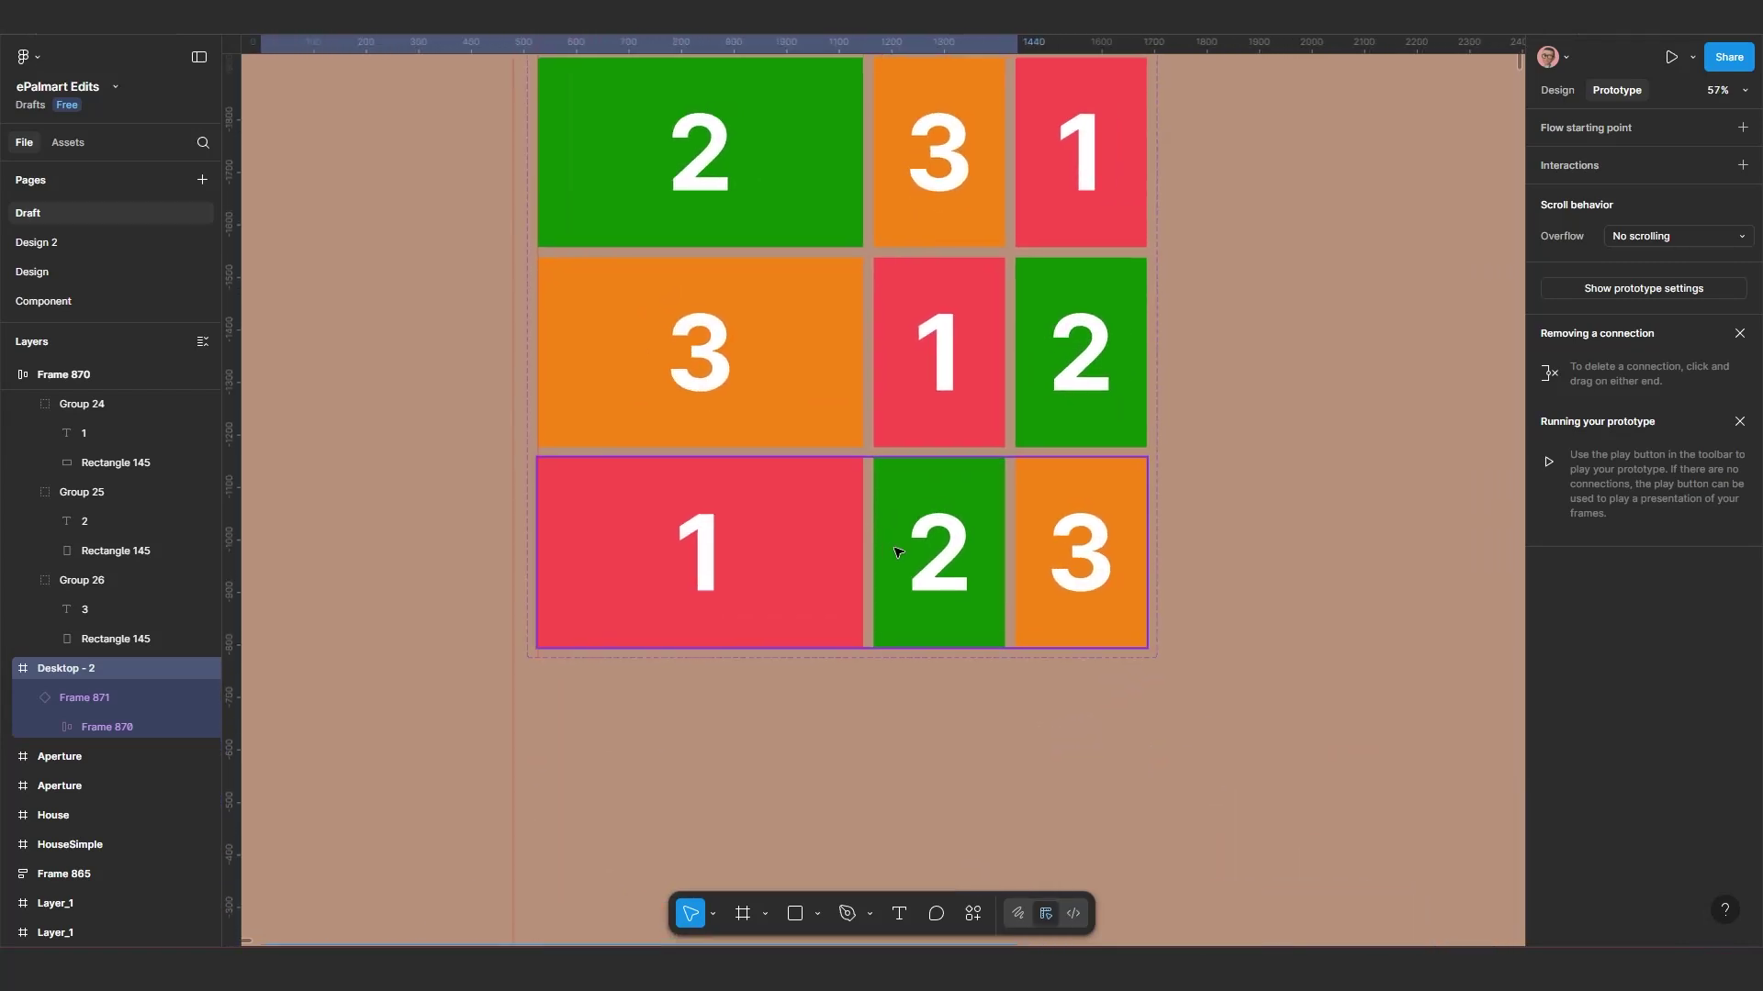
scroll(897, 551, up, 1)
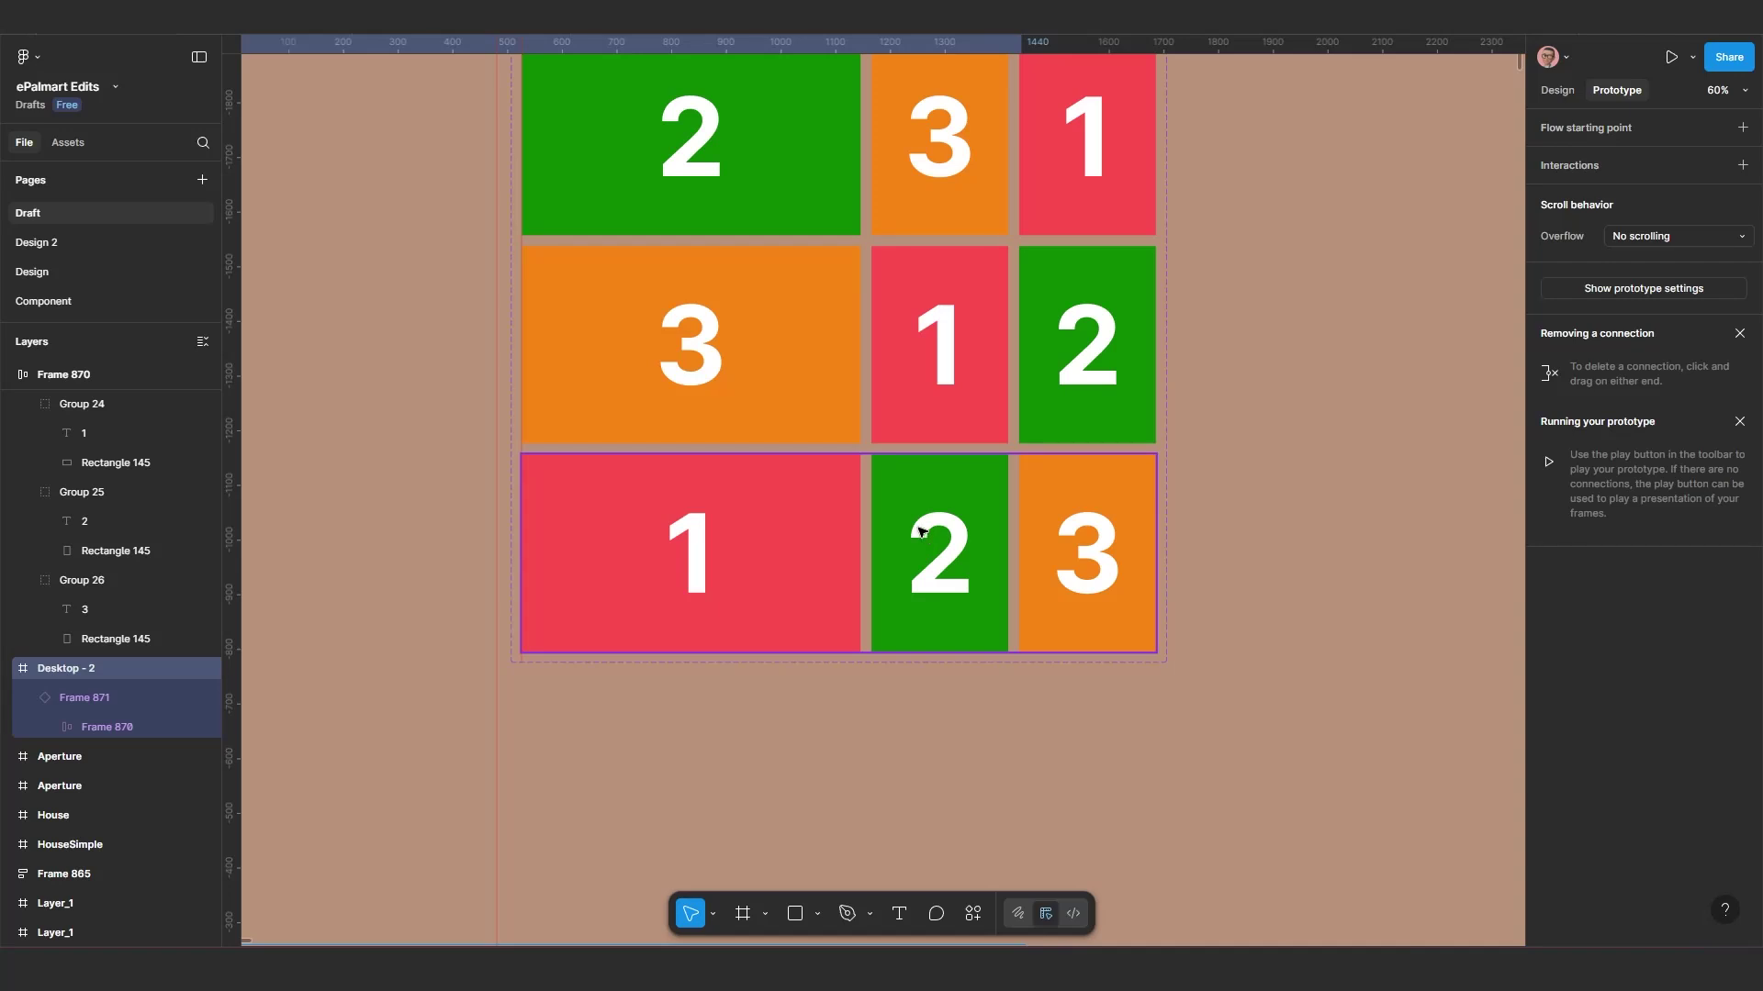
click(929, 531)
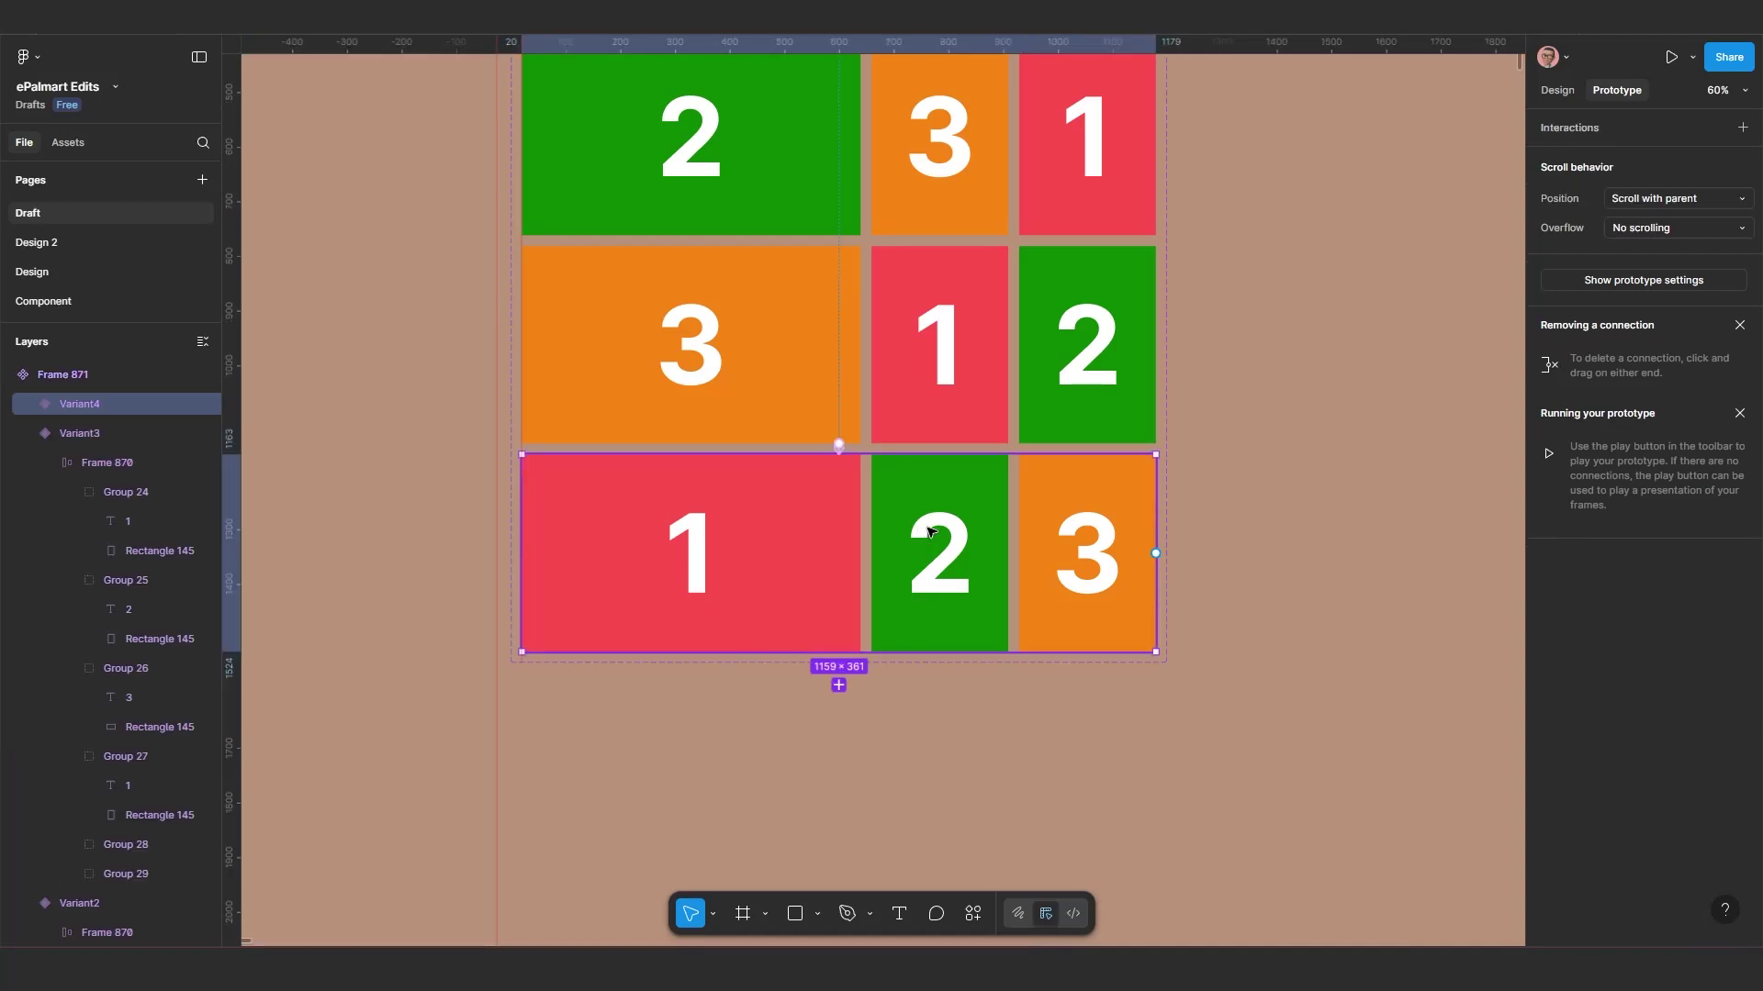
double_click(748, 530)
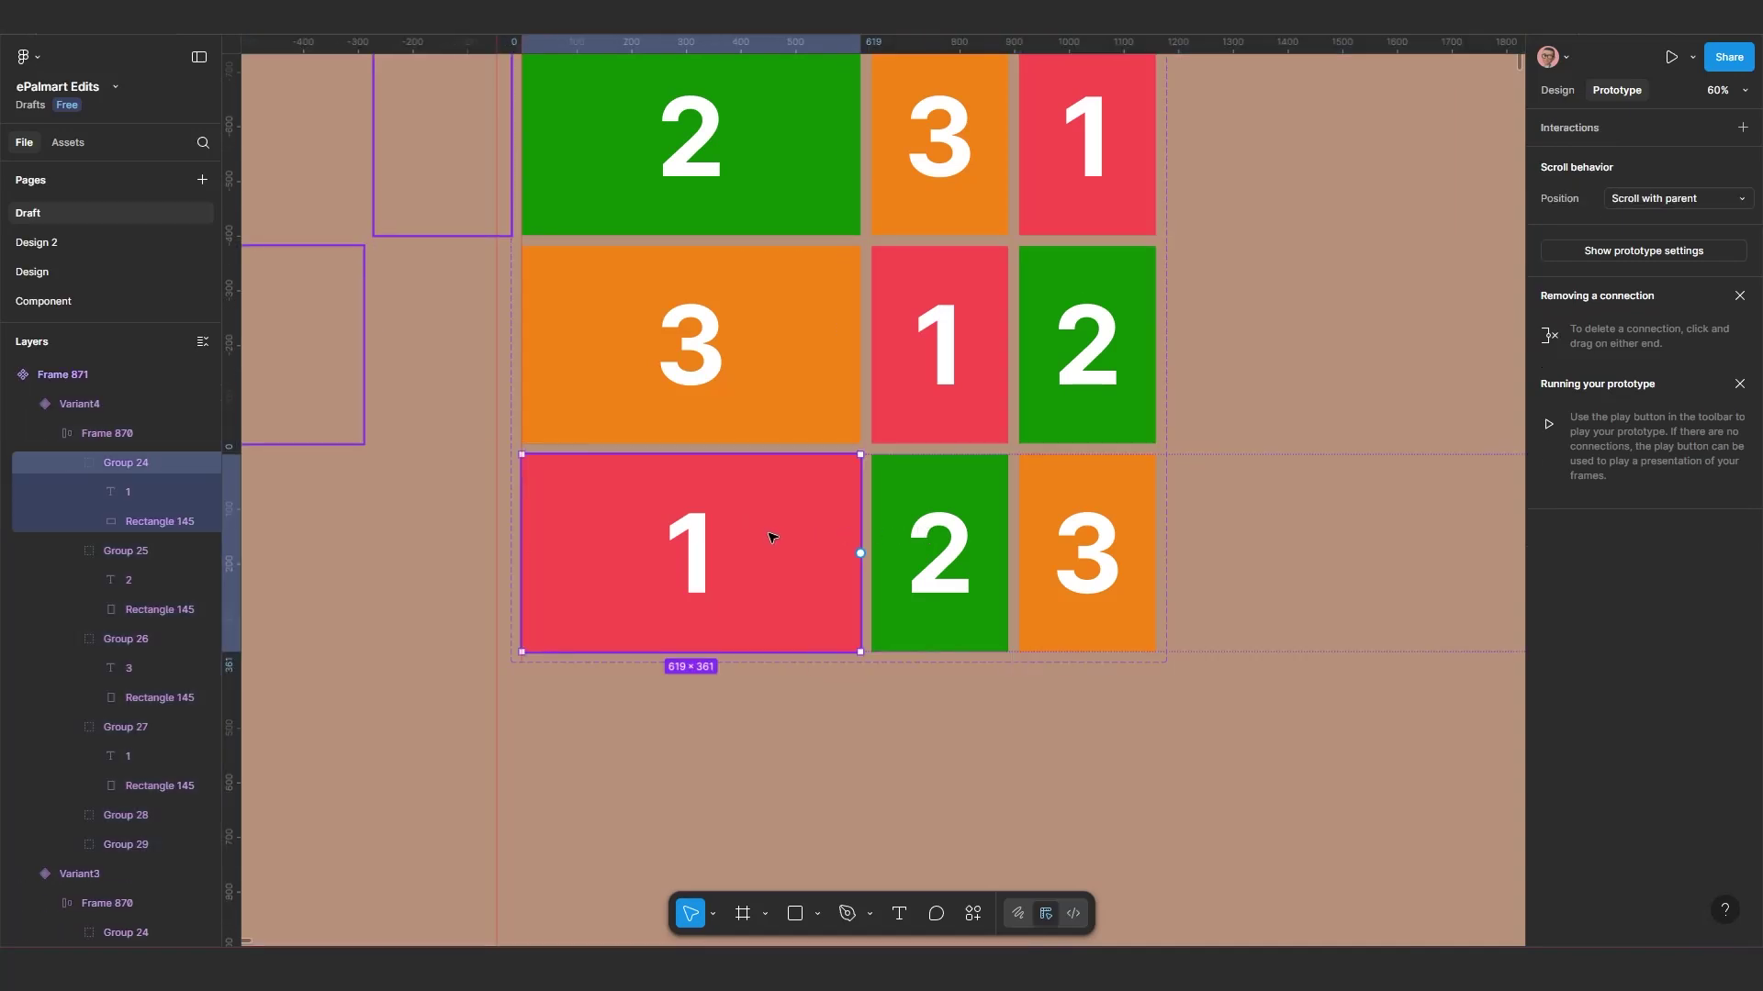
click(1557, 90)
scroll(937, 638, down, 3)
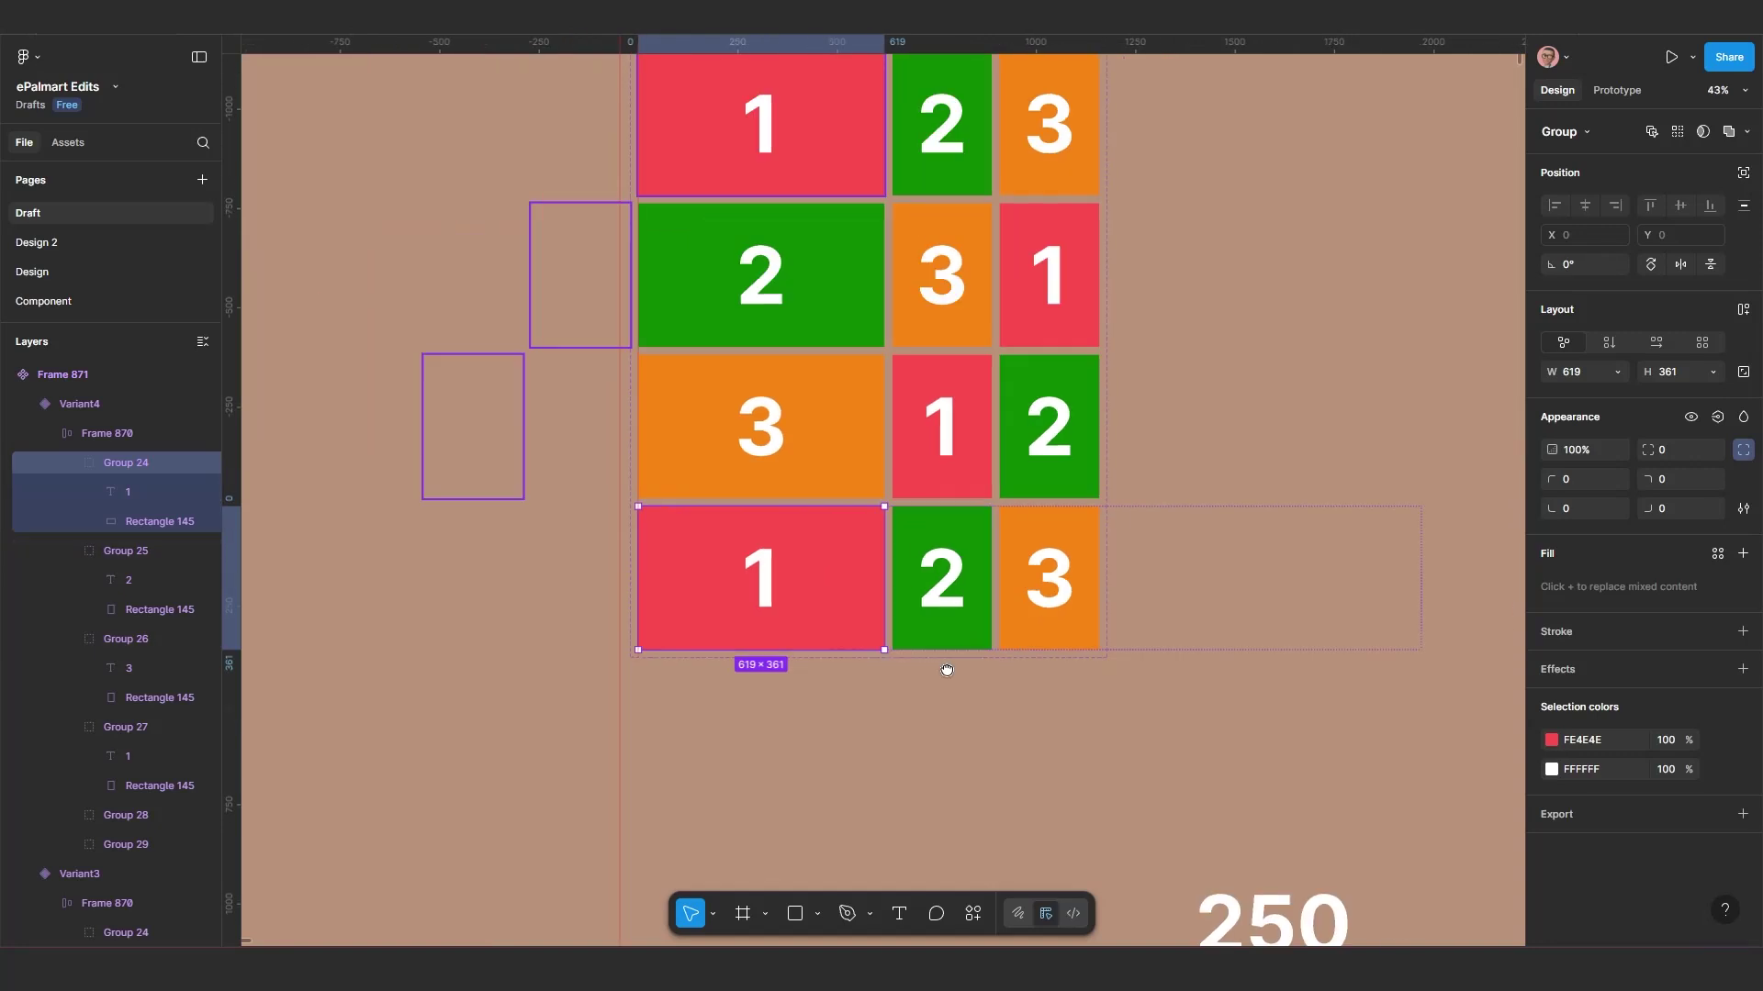
scroll(947, 670, down, 3)
click(773, 213)
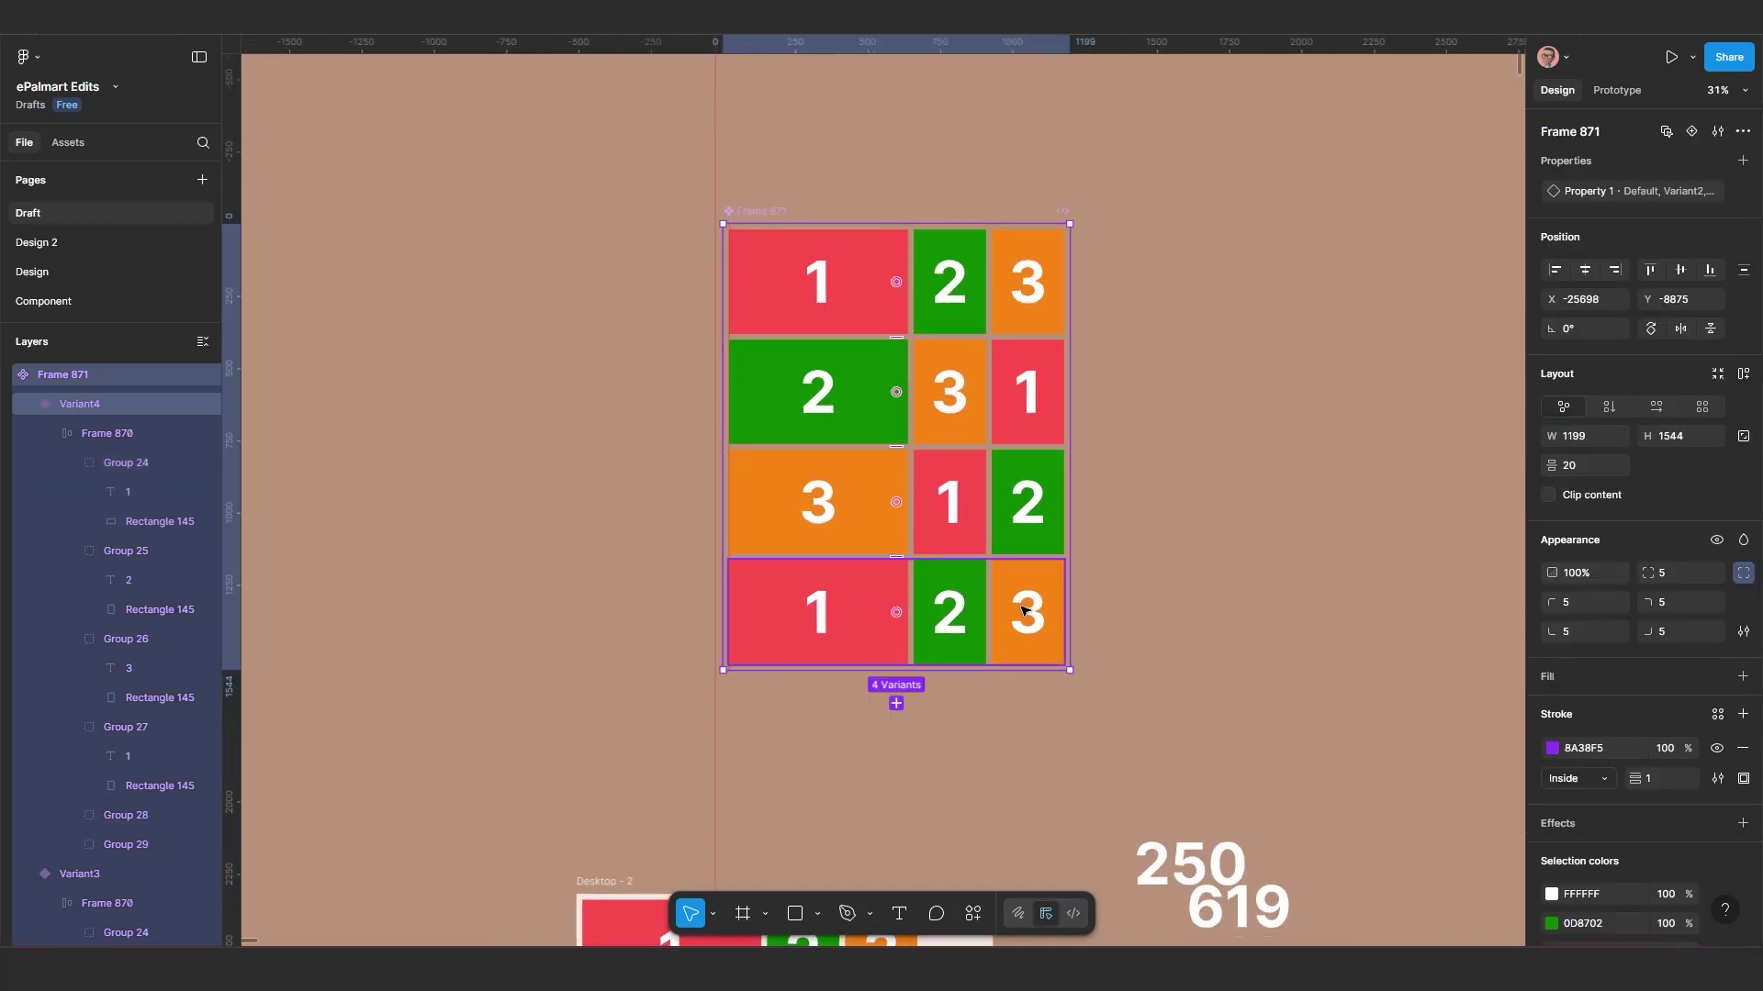
key(Return)
click(1548, 523)
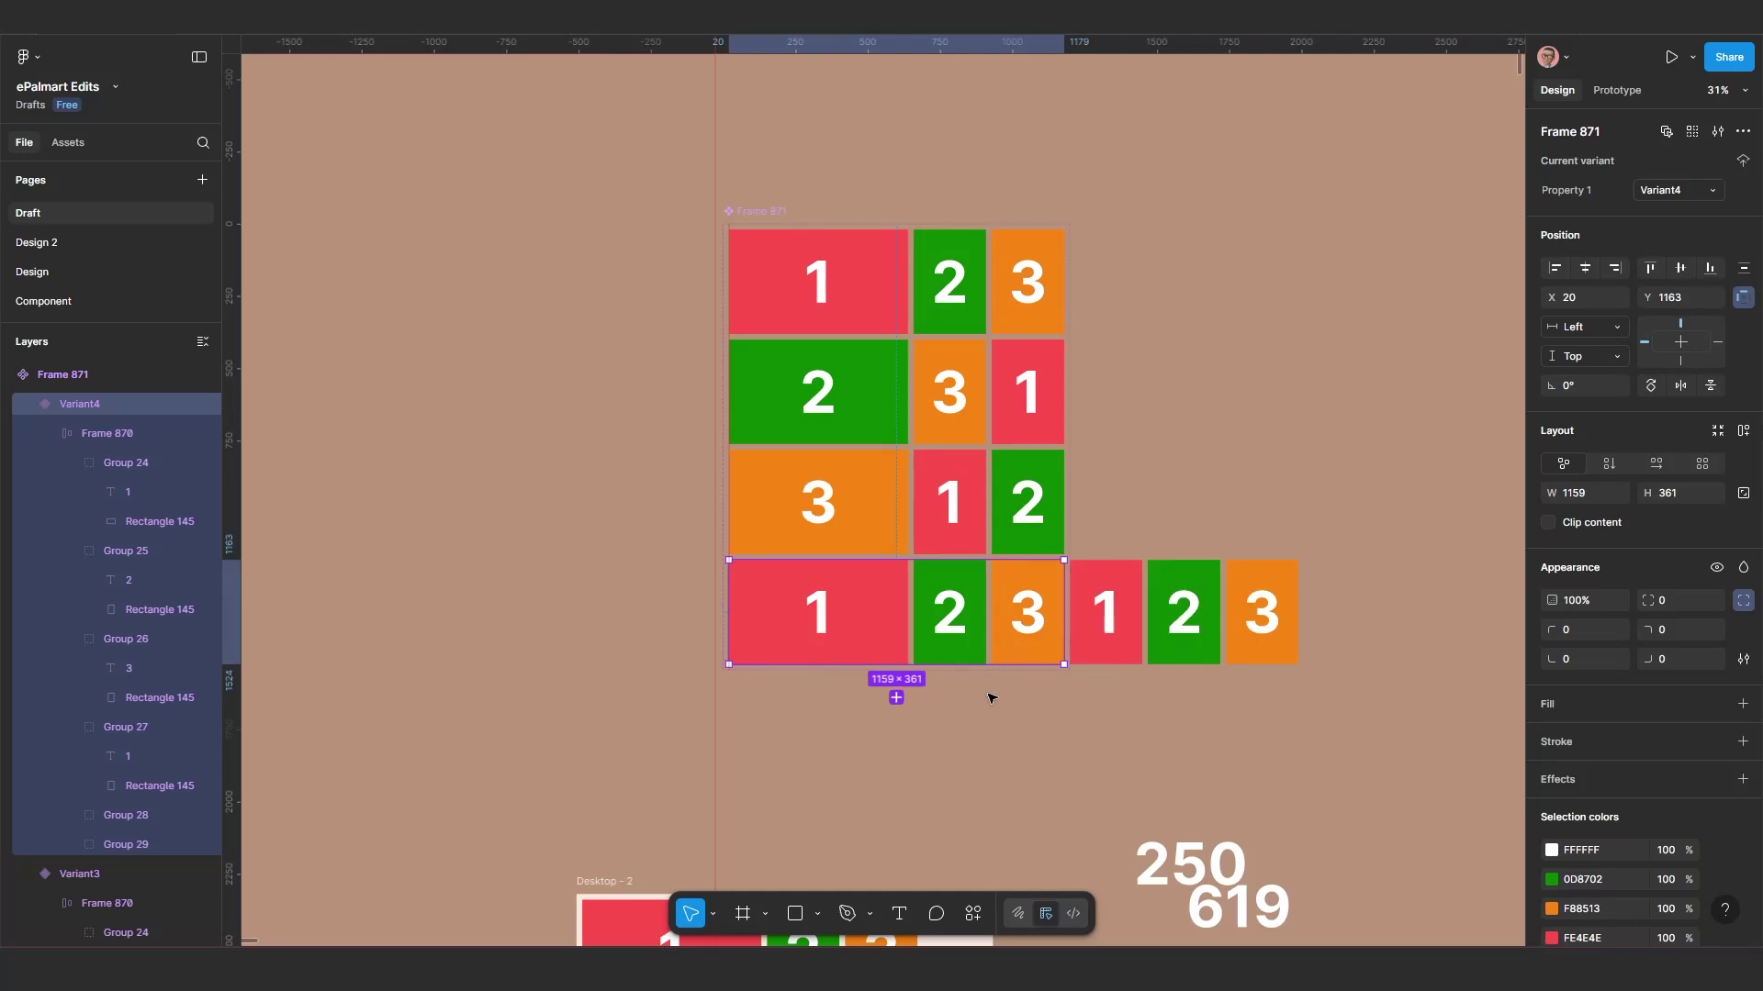
Step: Set the width of the first red card (Group 24) in Variant4 to 250
scroll(1000, 676, up, 3)
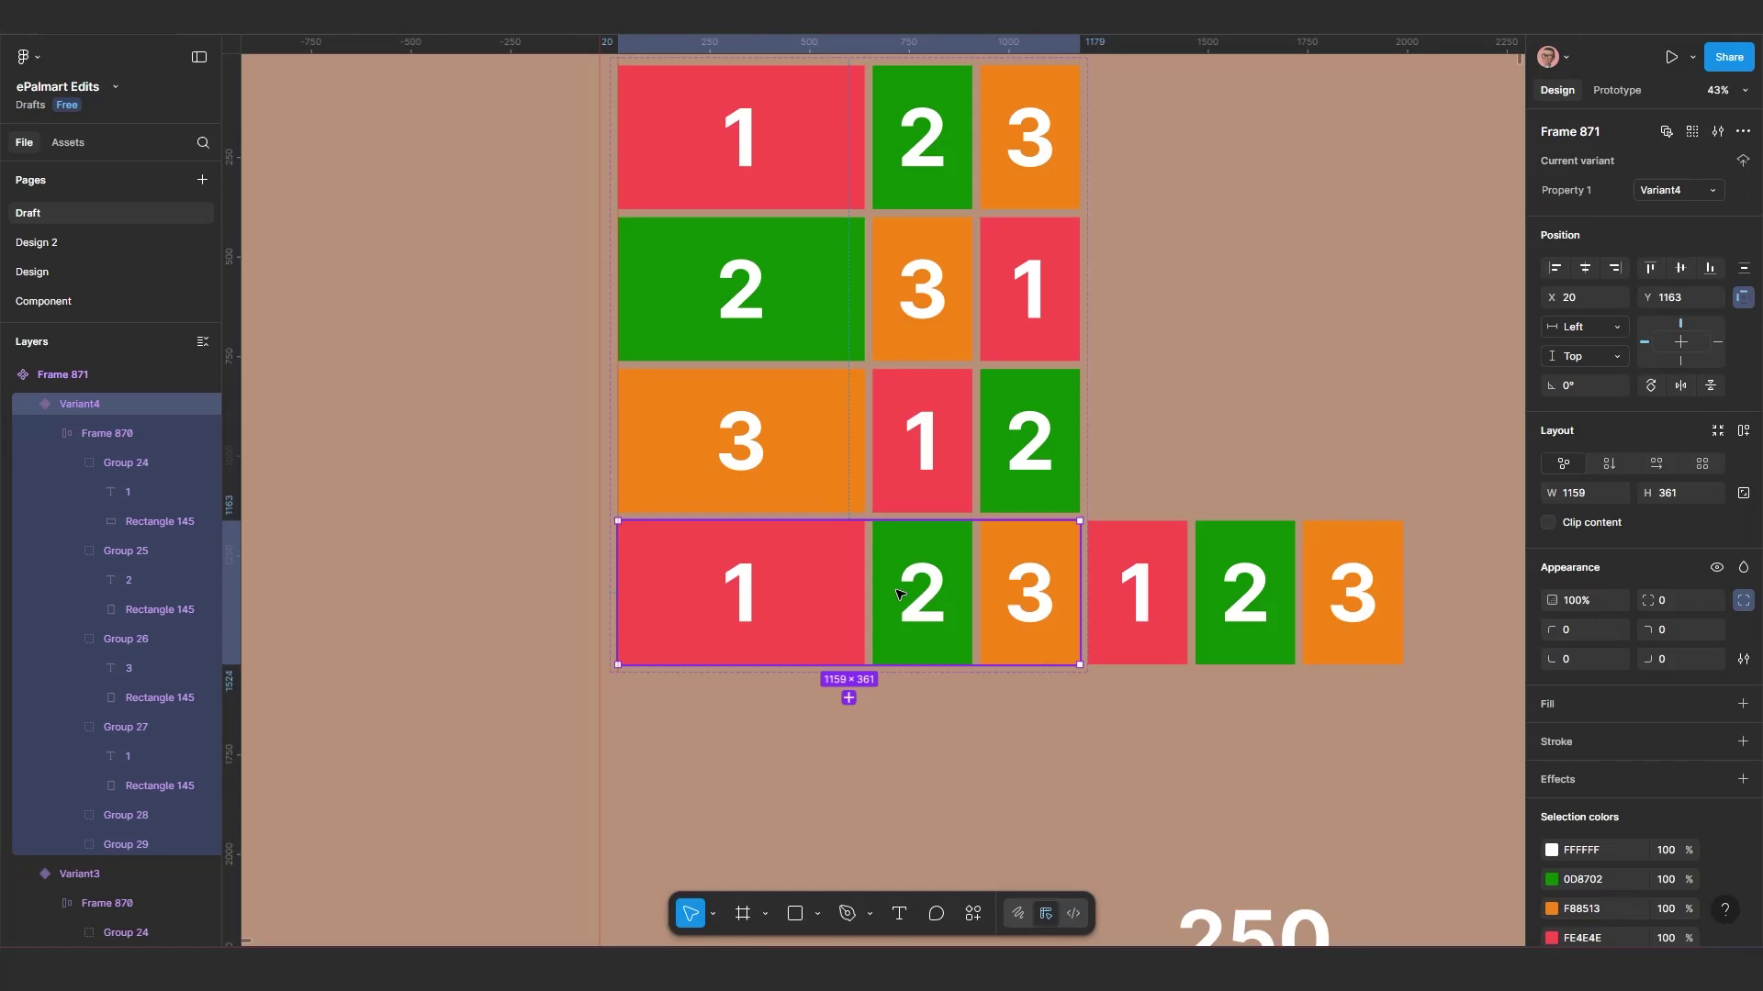
click(548, 496)
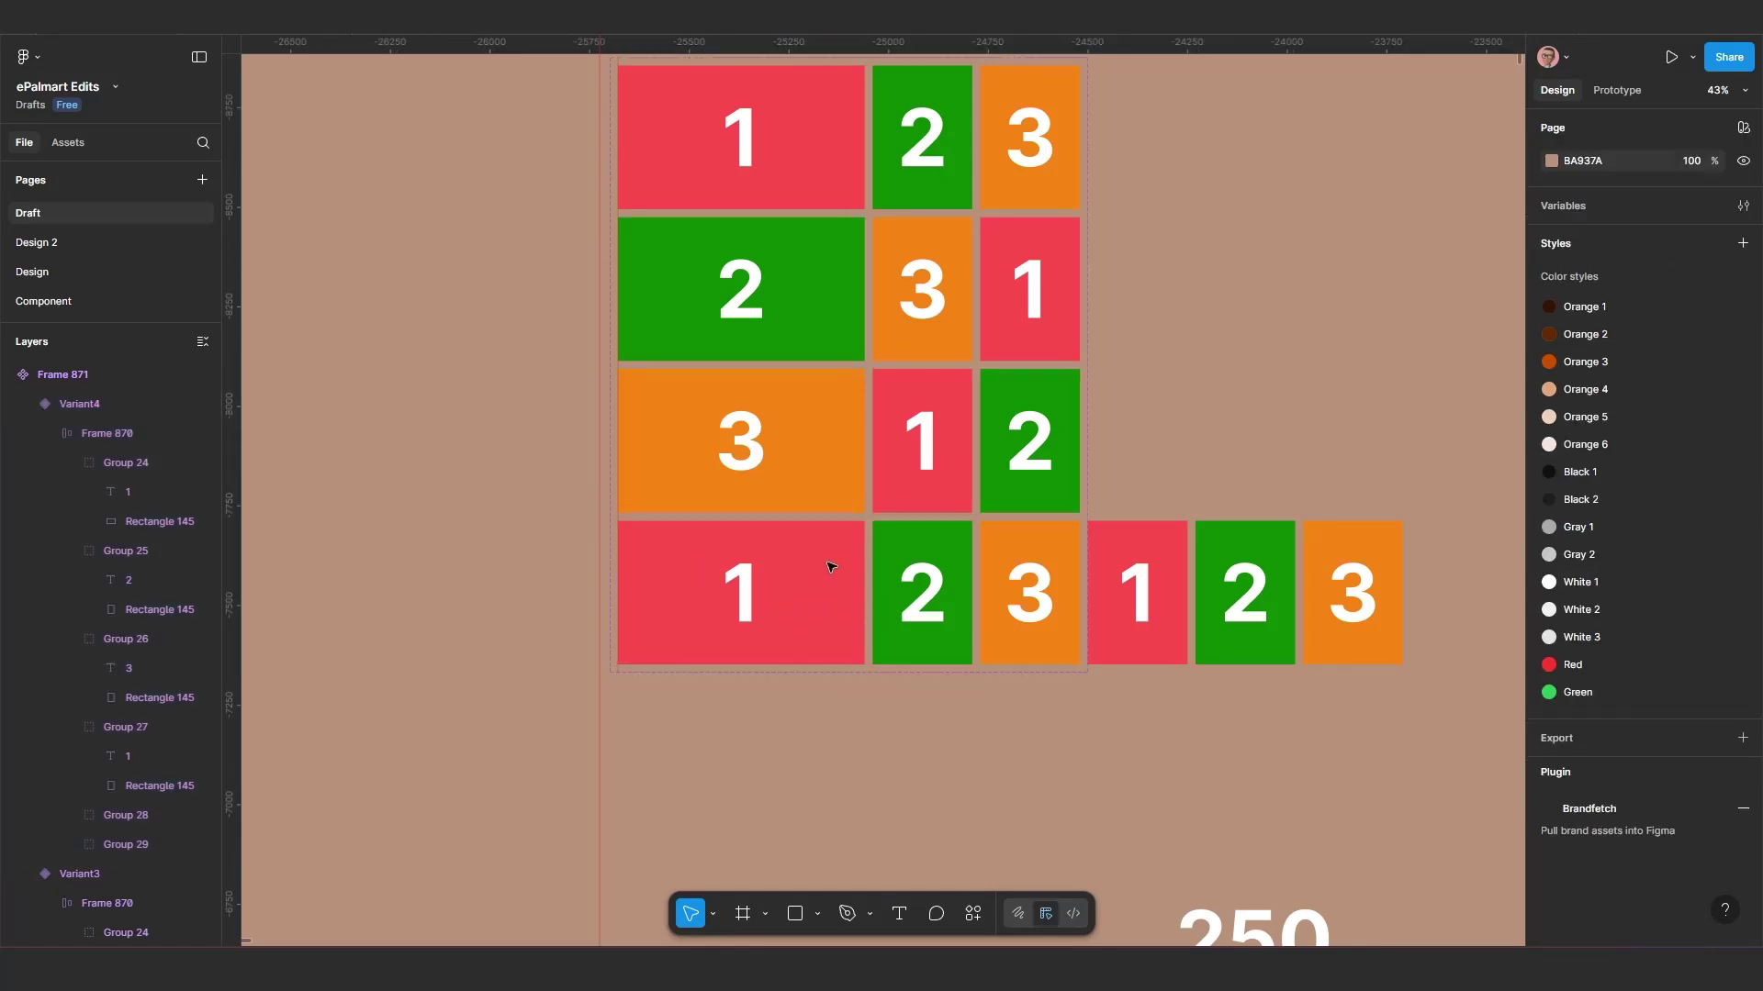
click(884, 577)
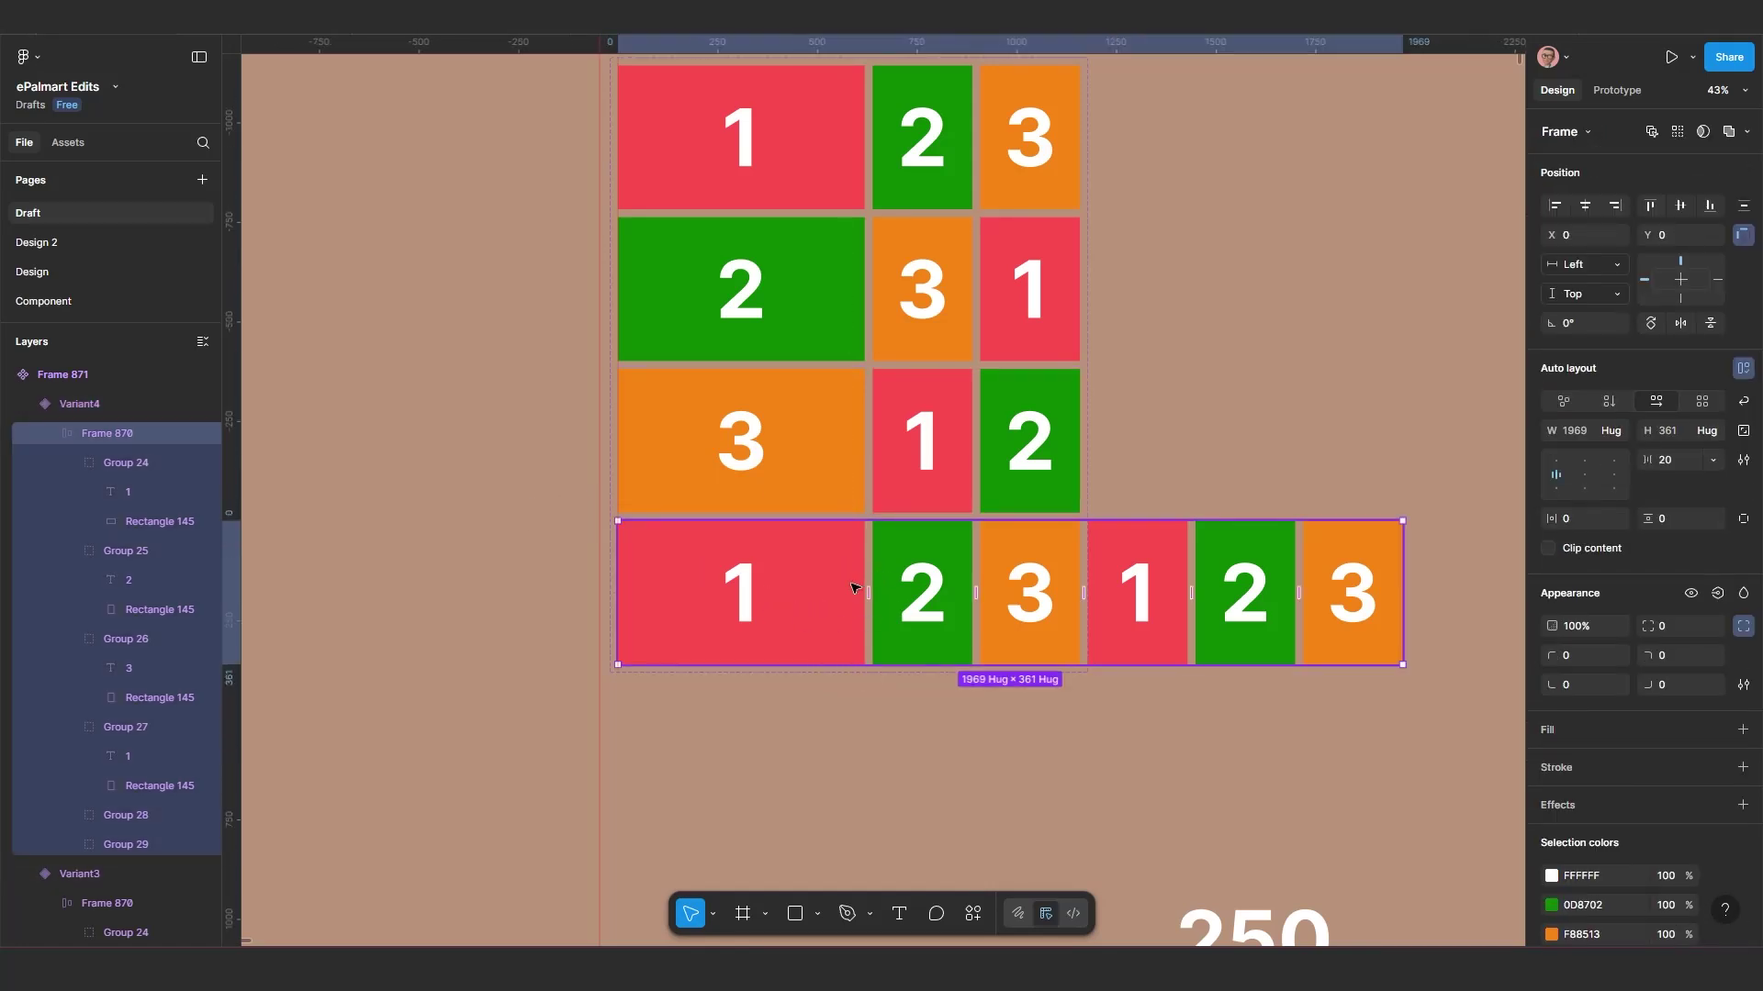
click(817, 609)
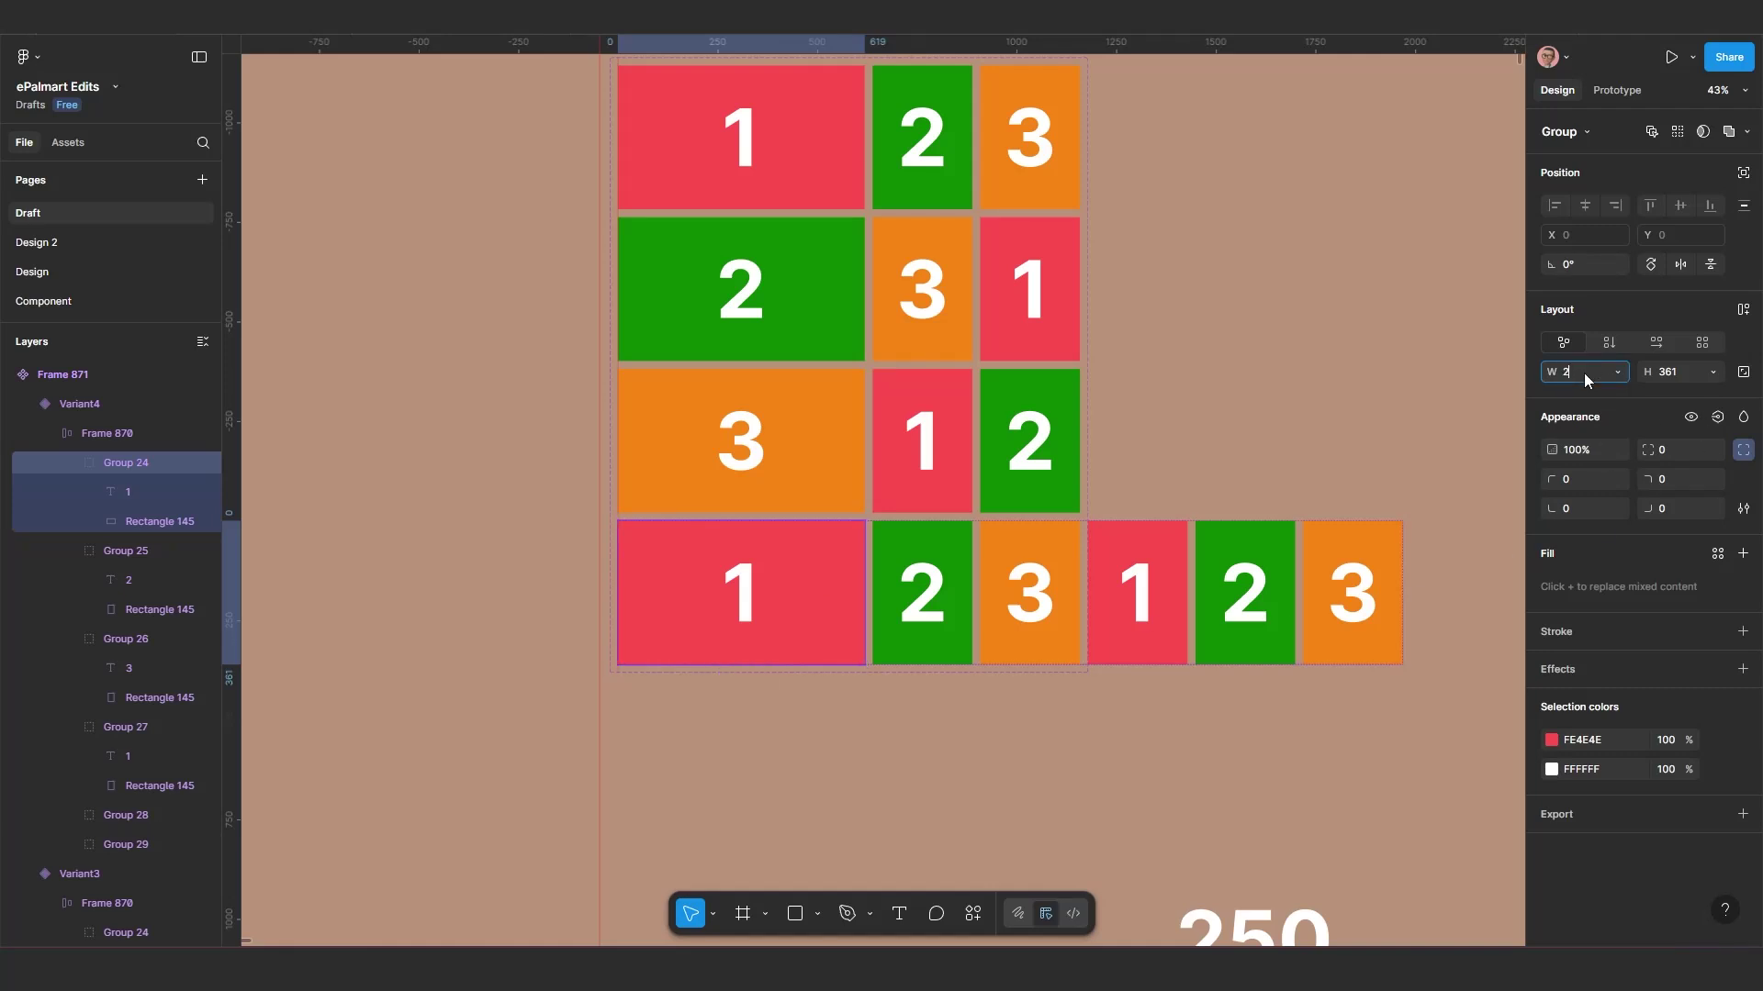
key(Return)
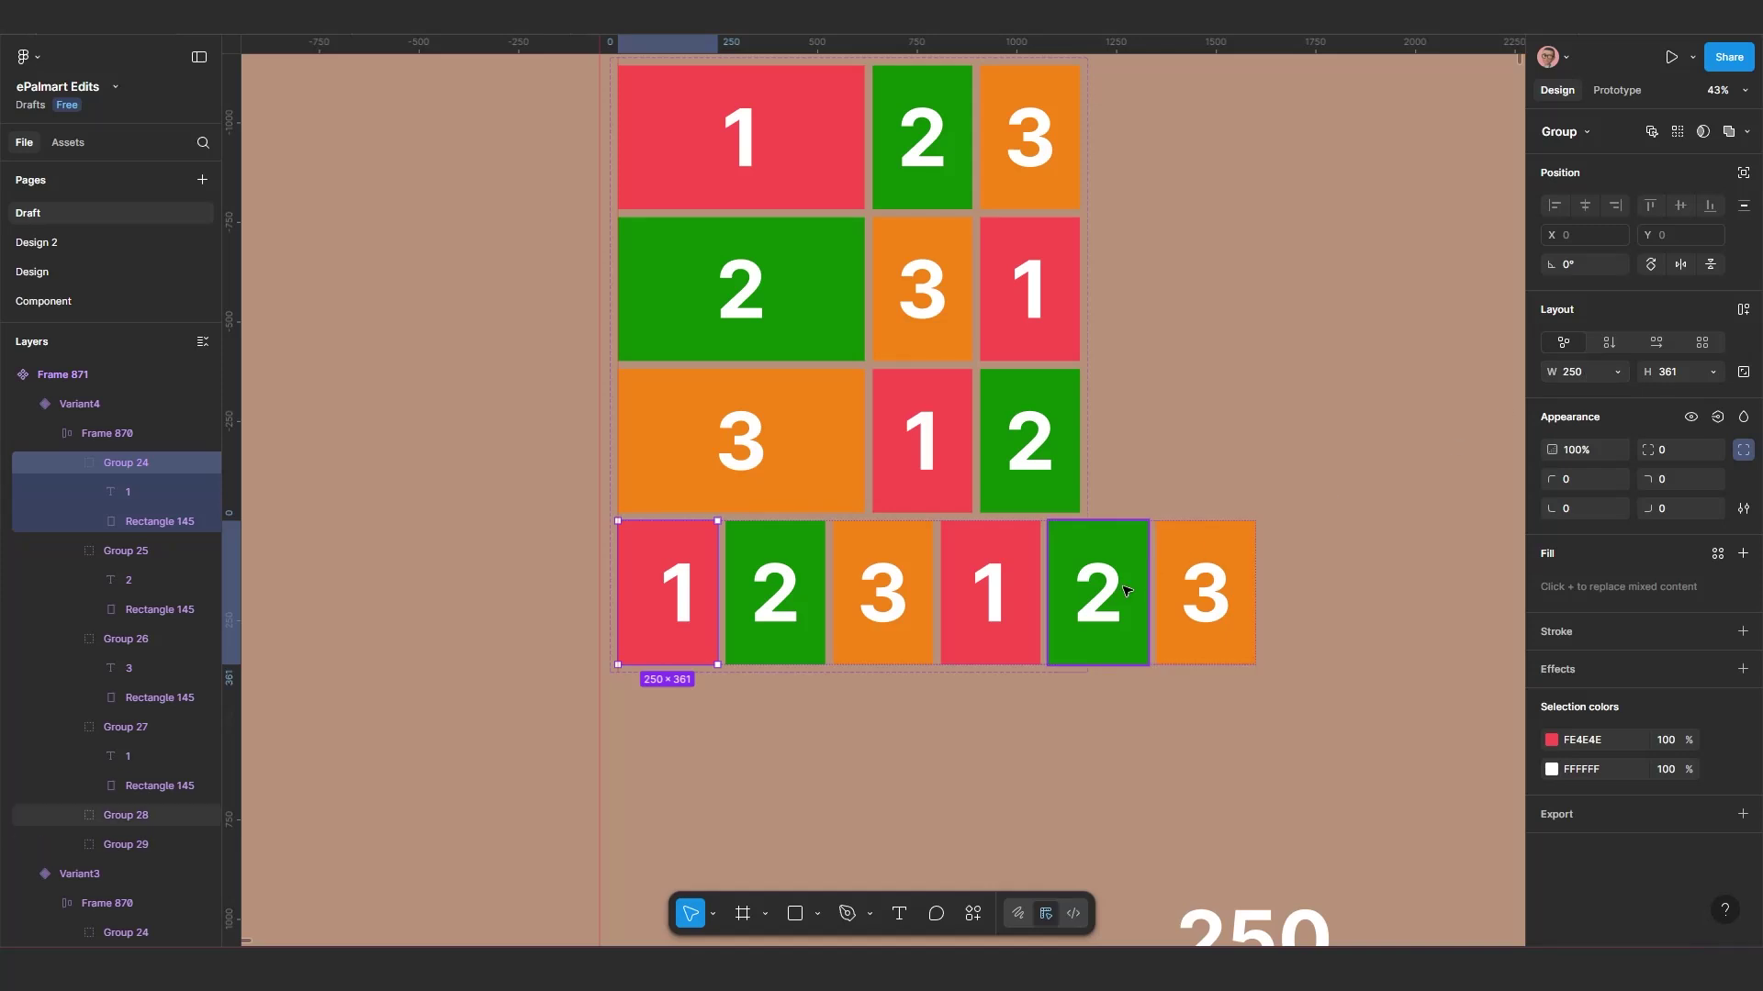
Step: Set the width of the second red card (Group 27) in Variant4 to 619
click(980, 612)
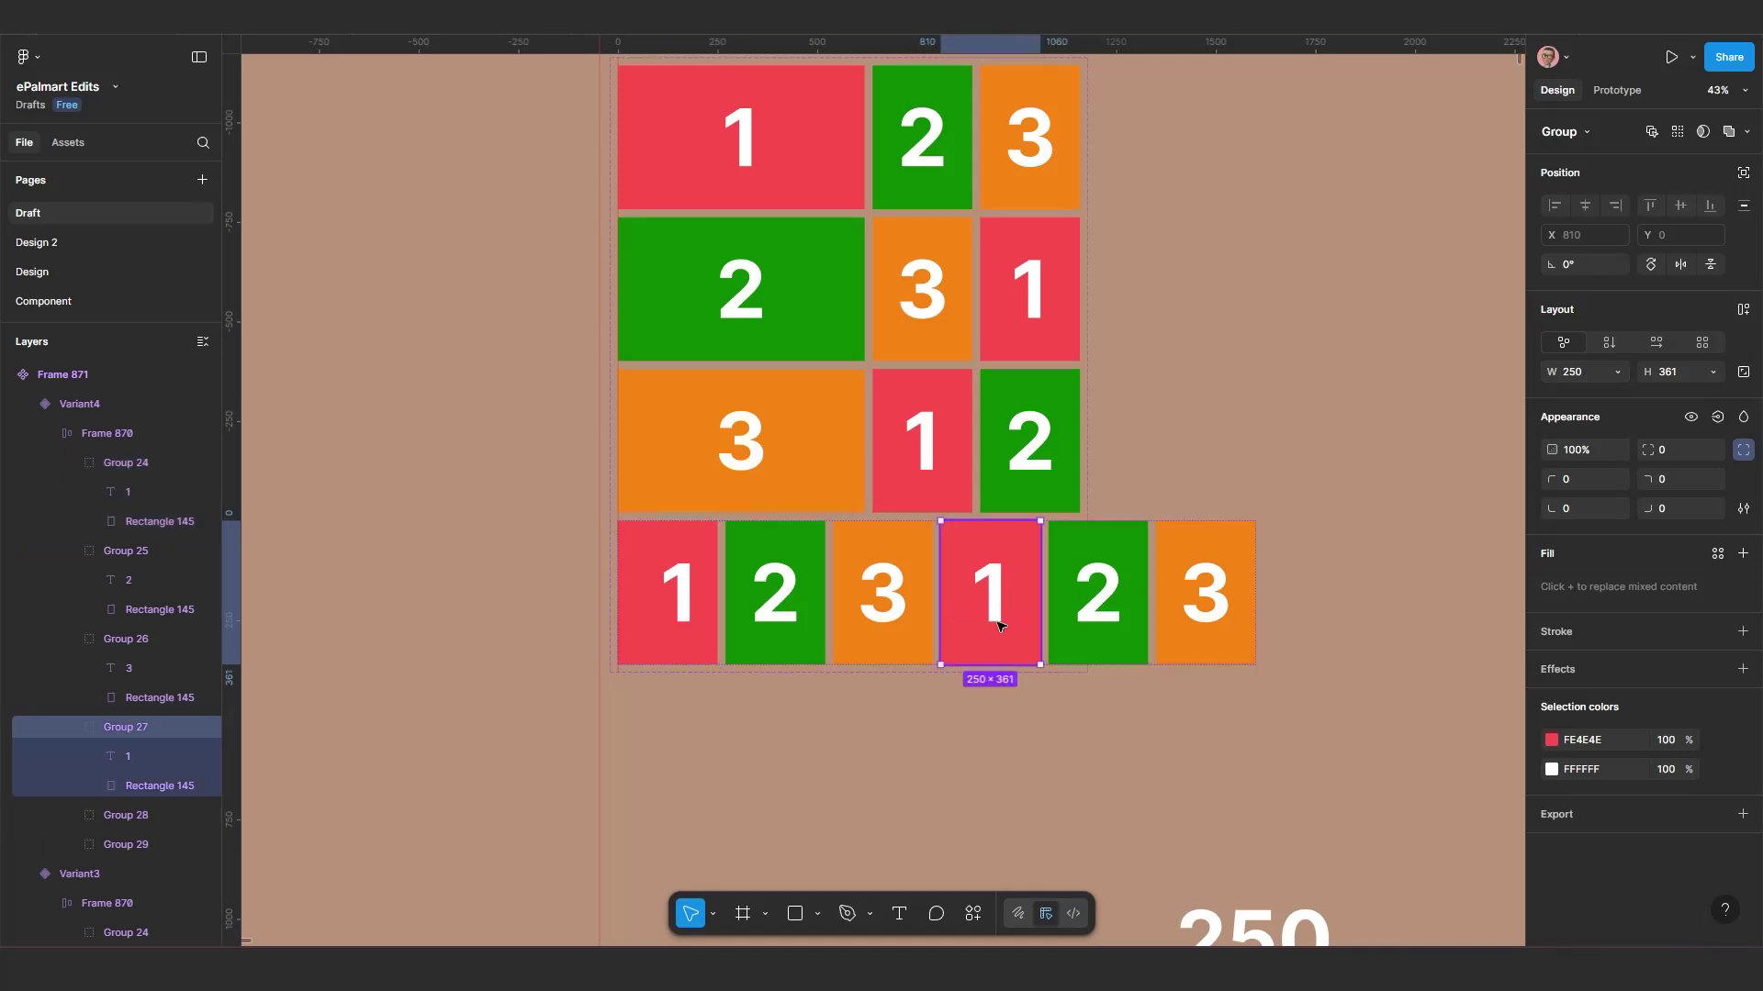
click(1576, 371)
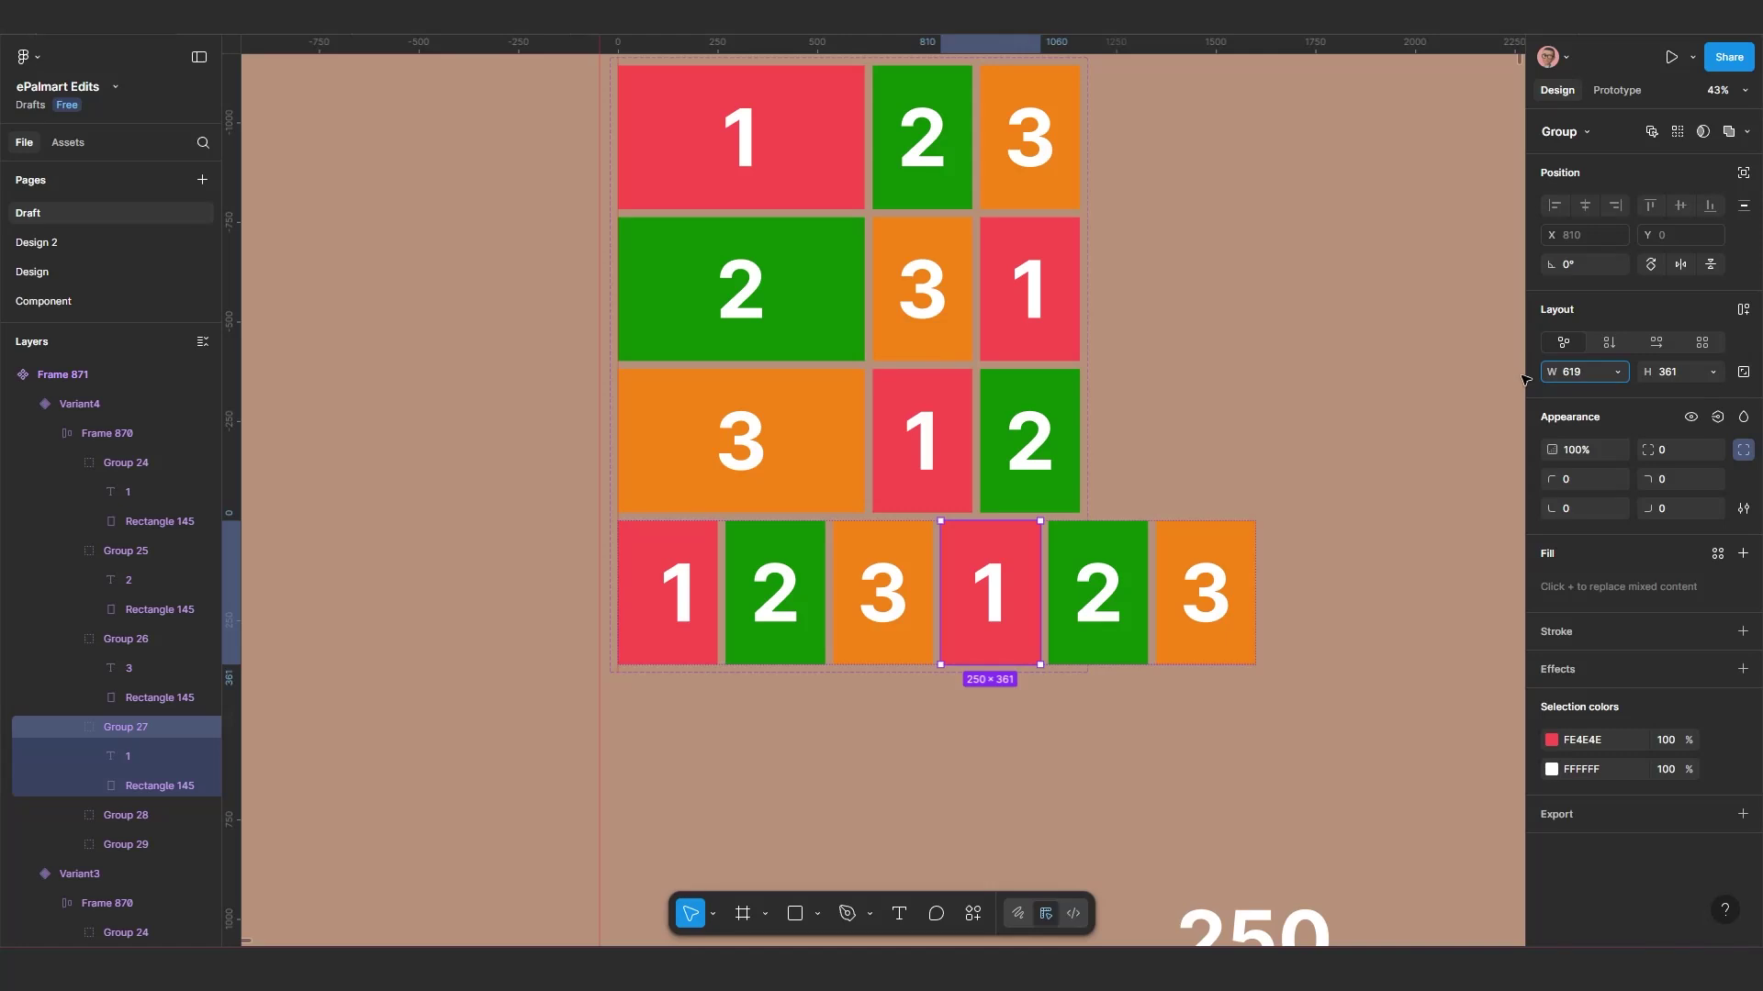
key(Return)
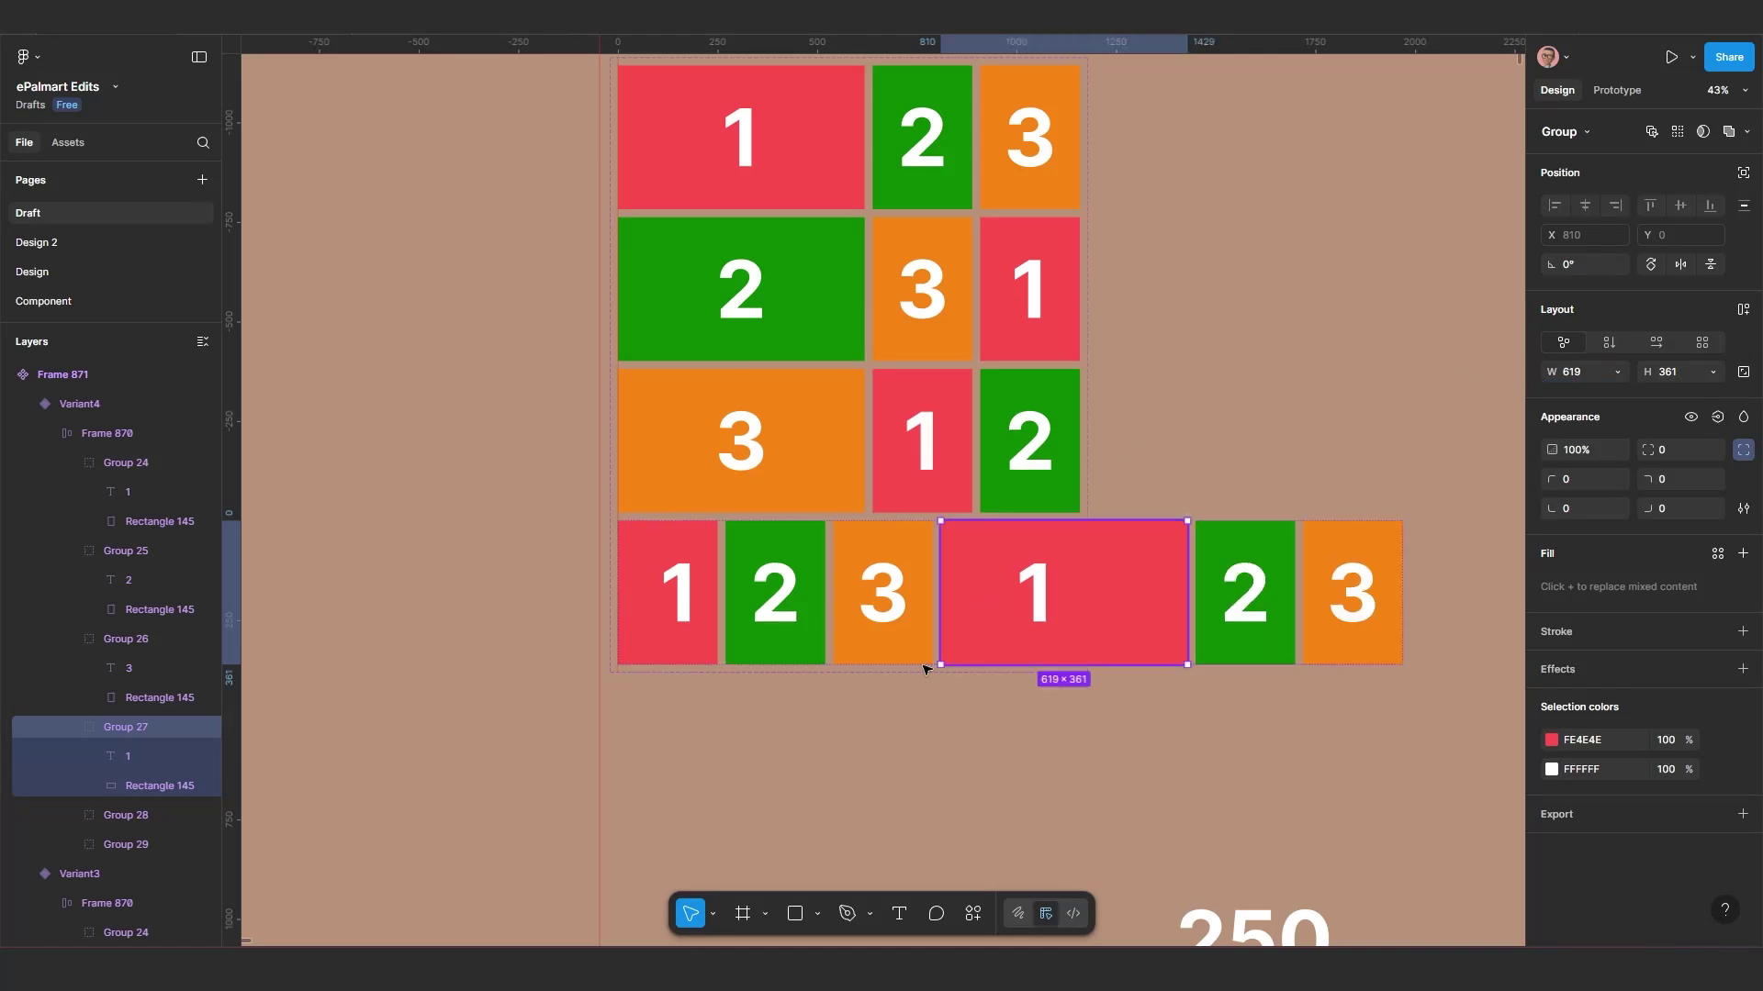
Step: Shift Variant4's inner card row, Frame 870, left to X -810 so the wide second red card leads the variant
click(891, 699)
double_click(890, 627)
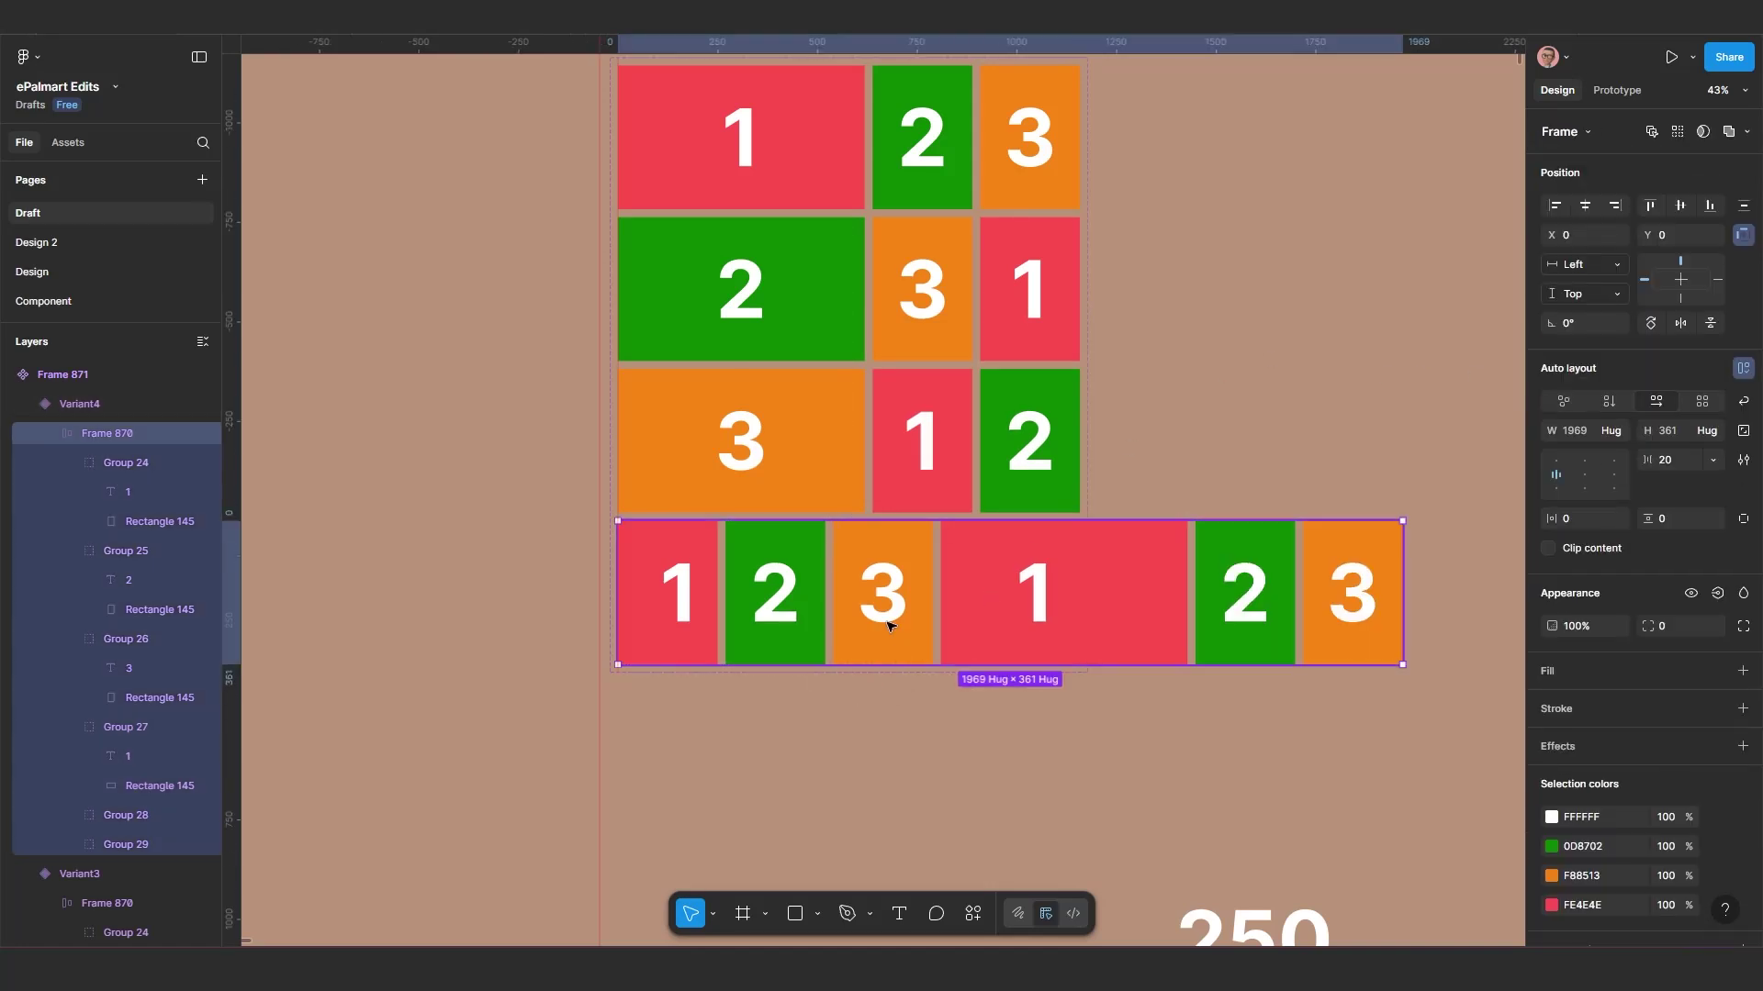
key(shift+Left)
key(shift+Left)
key(shift+Left)
key(shift+Left)
key(shift+Left)
key(shift+Left)
key(shift+Left)
key(shift+Left)
key(shift+Left)
key(shift+Left)
key(shift+Left)
key(shift+Left)
key(shift+Left)
key(shift+Left)
key(shift+Left)
key(shift+Left)
key(shift+Left)
key(shift+Left)
key(shift+Left)
key(shift+Left)
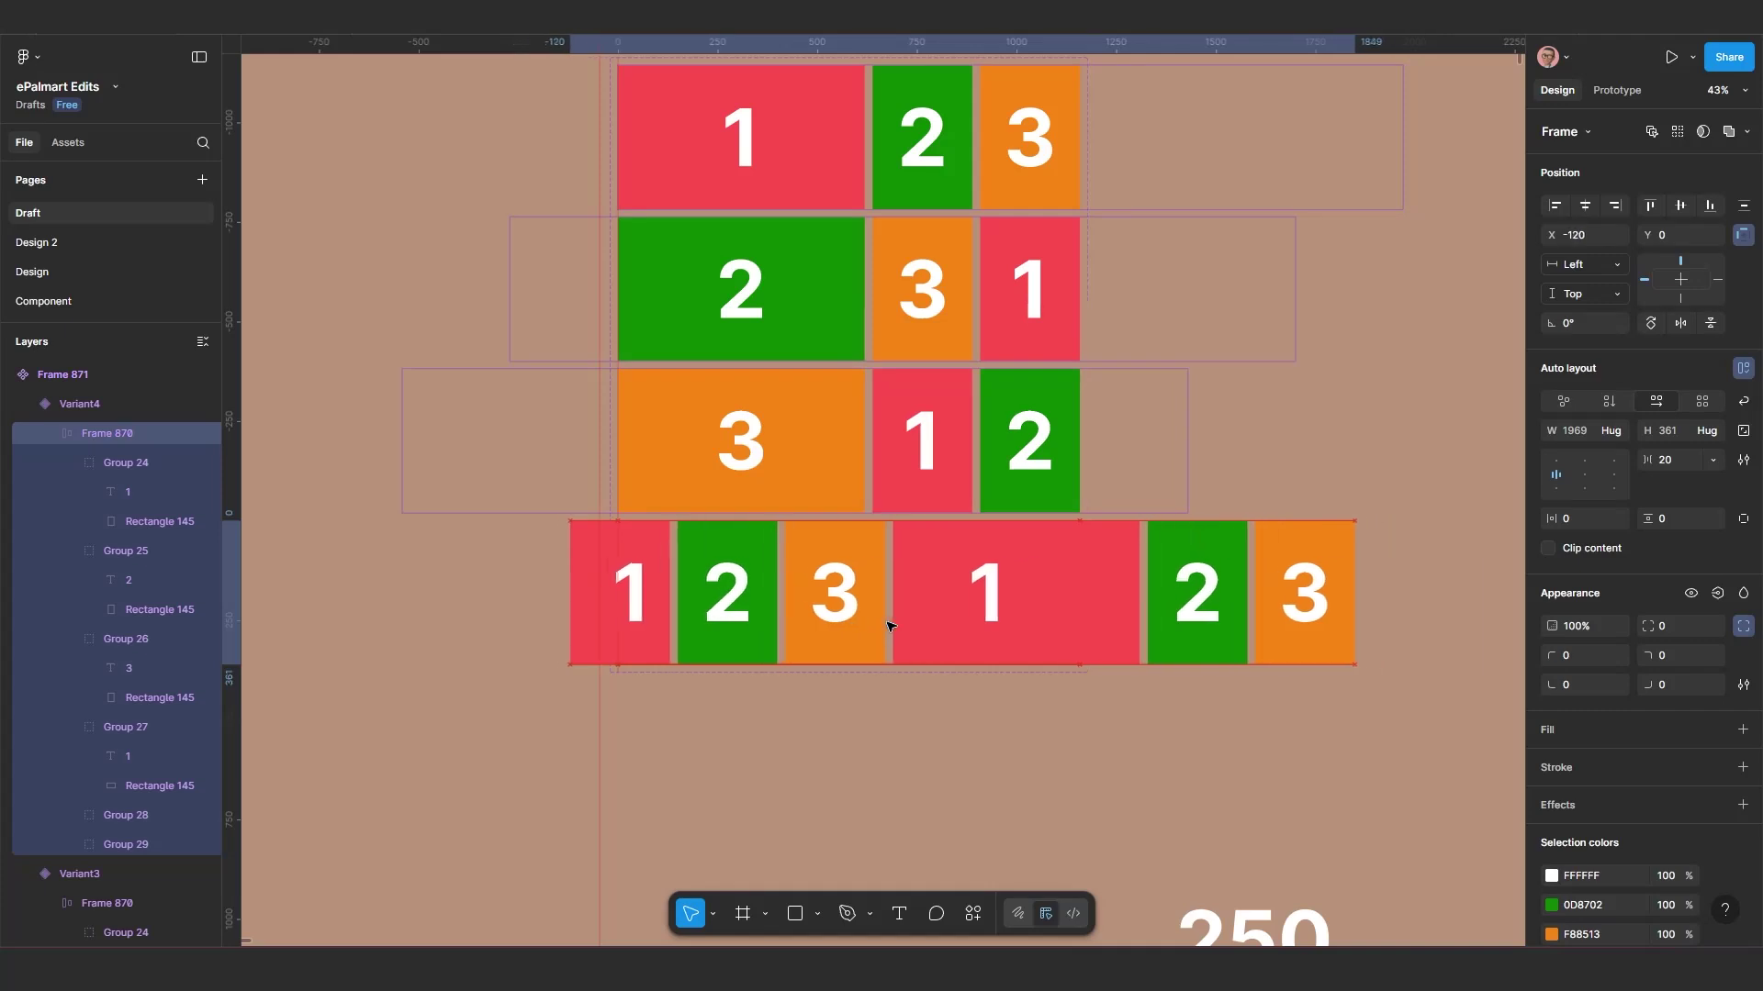
key(shift+Left)
key(shift+Left)
key(shift+Left)
key(shift+Left)
key(shift+Left)
key(shift+Left)
key(shift+Left)
key(shift+Left)
key(shift+Left)
key(shift+Left)
key(shift+Left)
key(shift+Left)
key(shift+Left)
key(shift+Left)
key(shift+Left)
key(shift+Left)
key(shift+Left)
key(shift+Left)
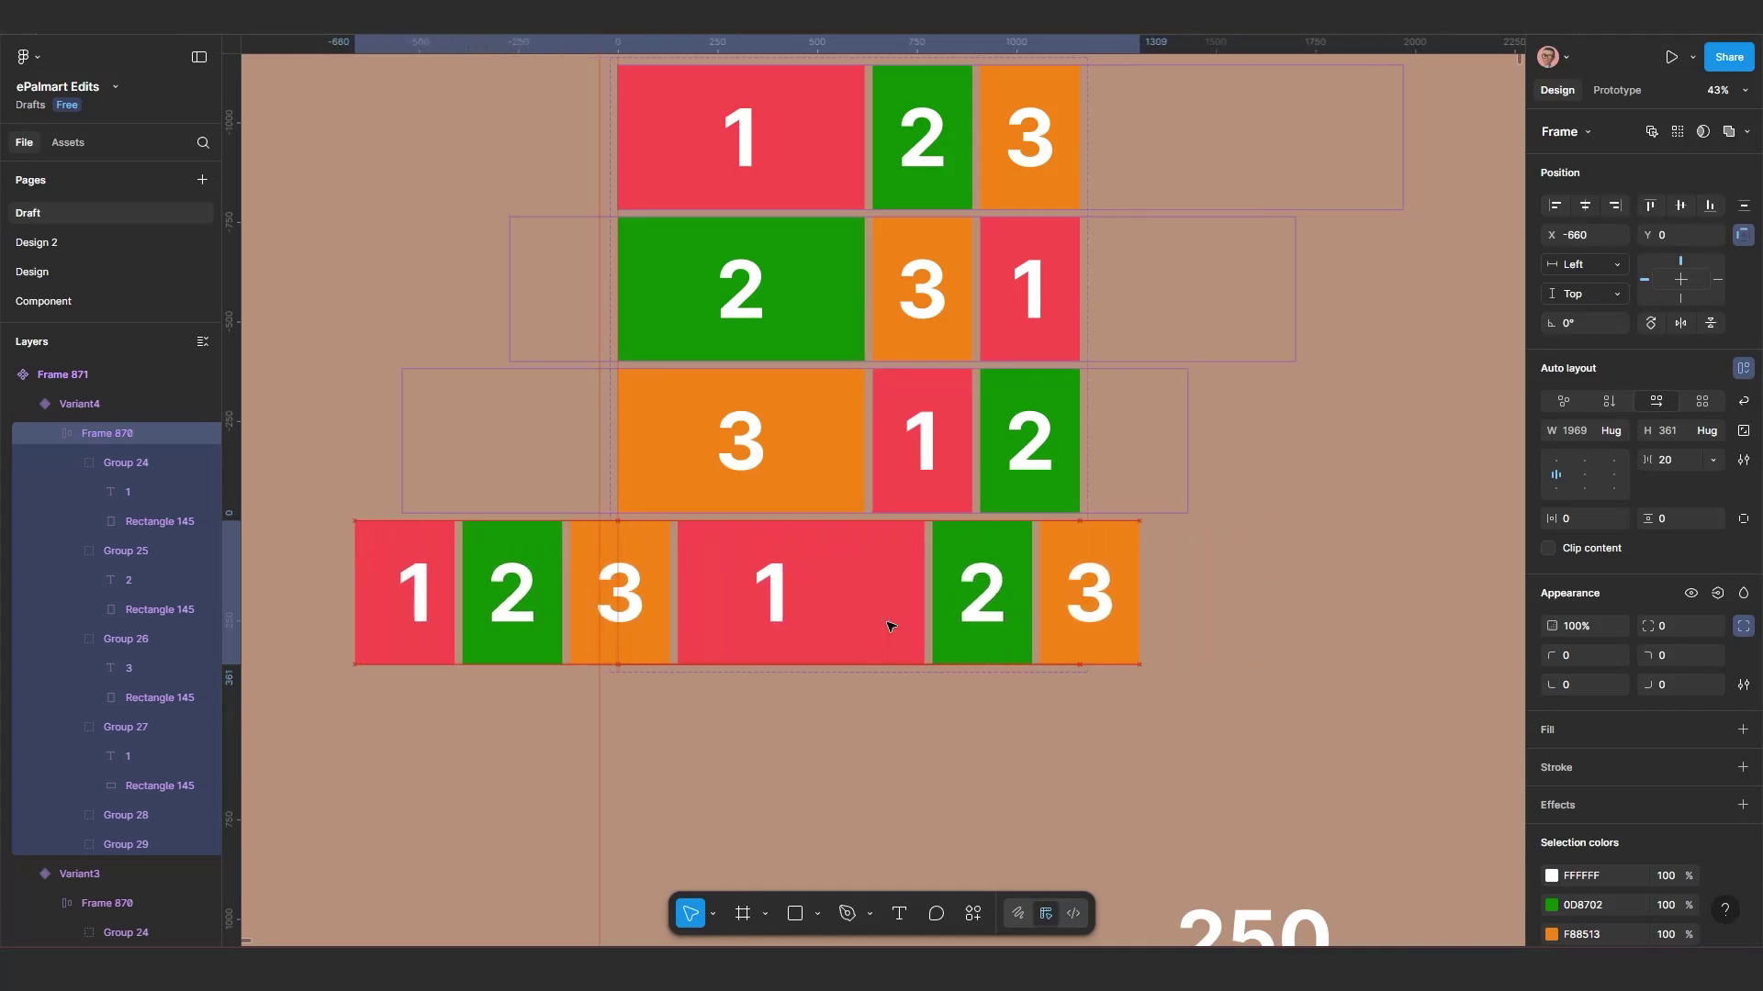
key(shift+Left)
key(shift+Left)
key(shift+Left)
key(shift+Left)
key(shift+Left)
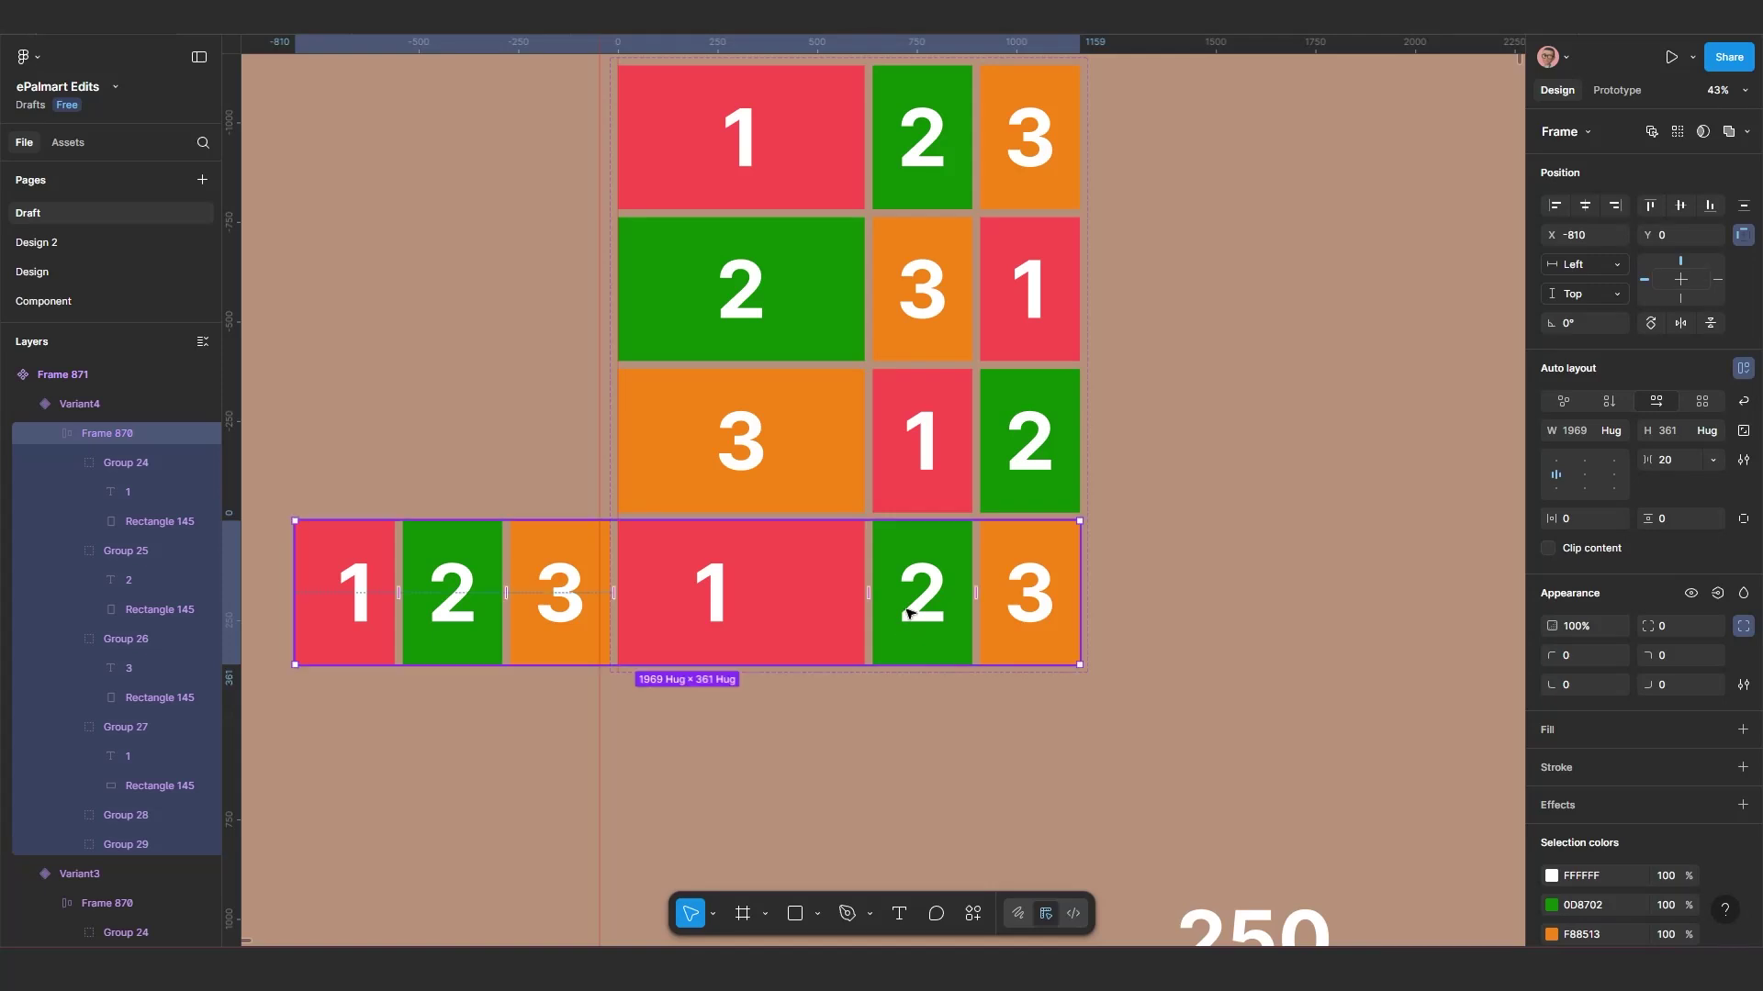
click(889, 806)
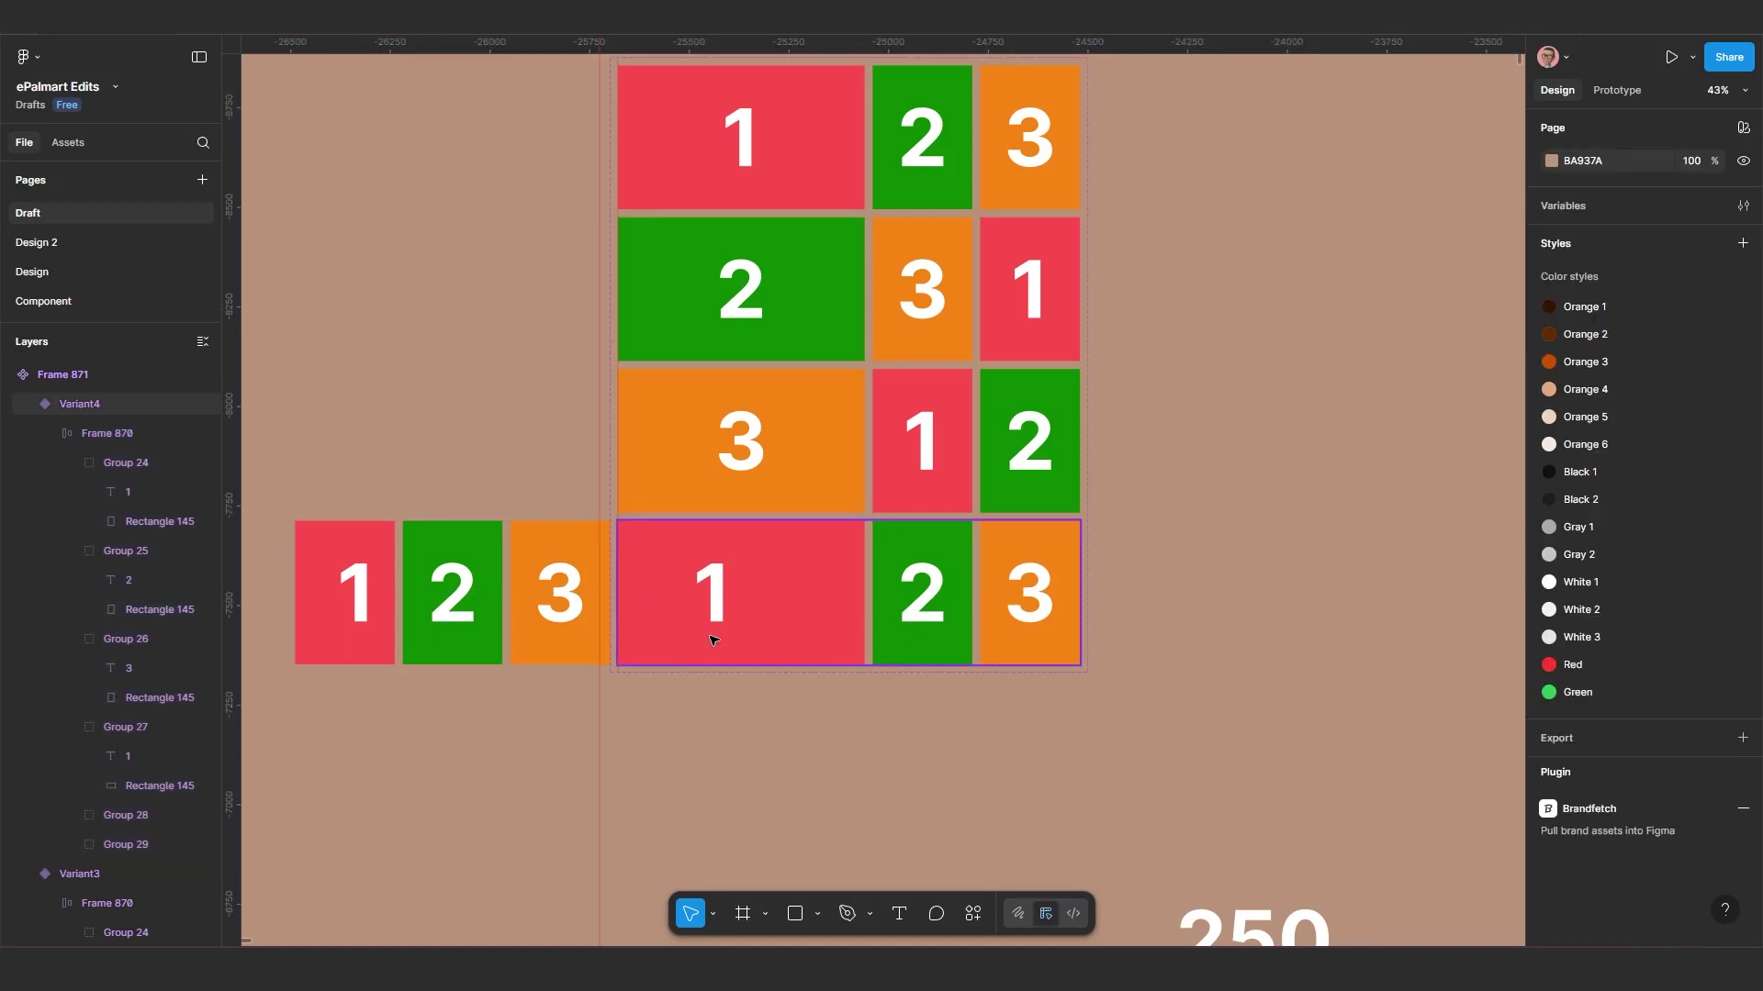
Step: Turn Clip content back on for Variant4 so the overflowing cards are hidden
scroll(734, 623, up, 1)
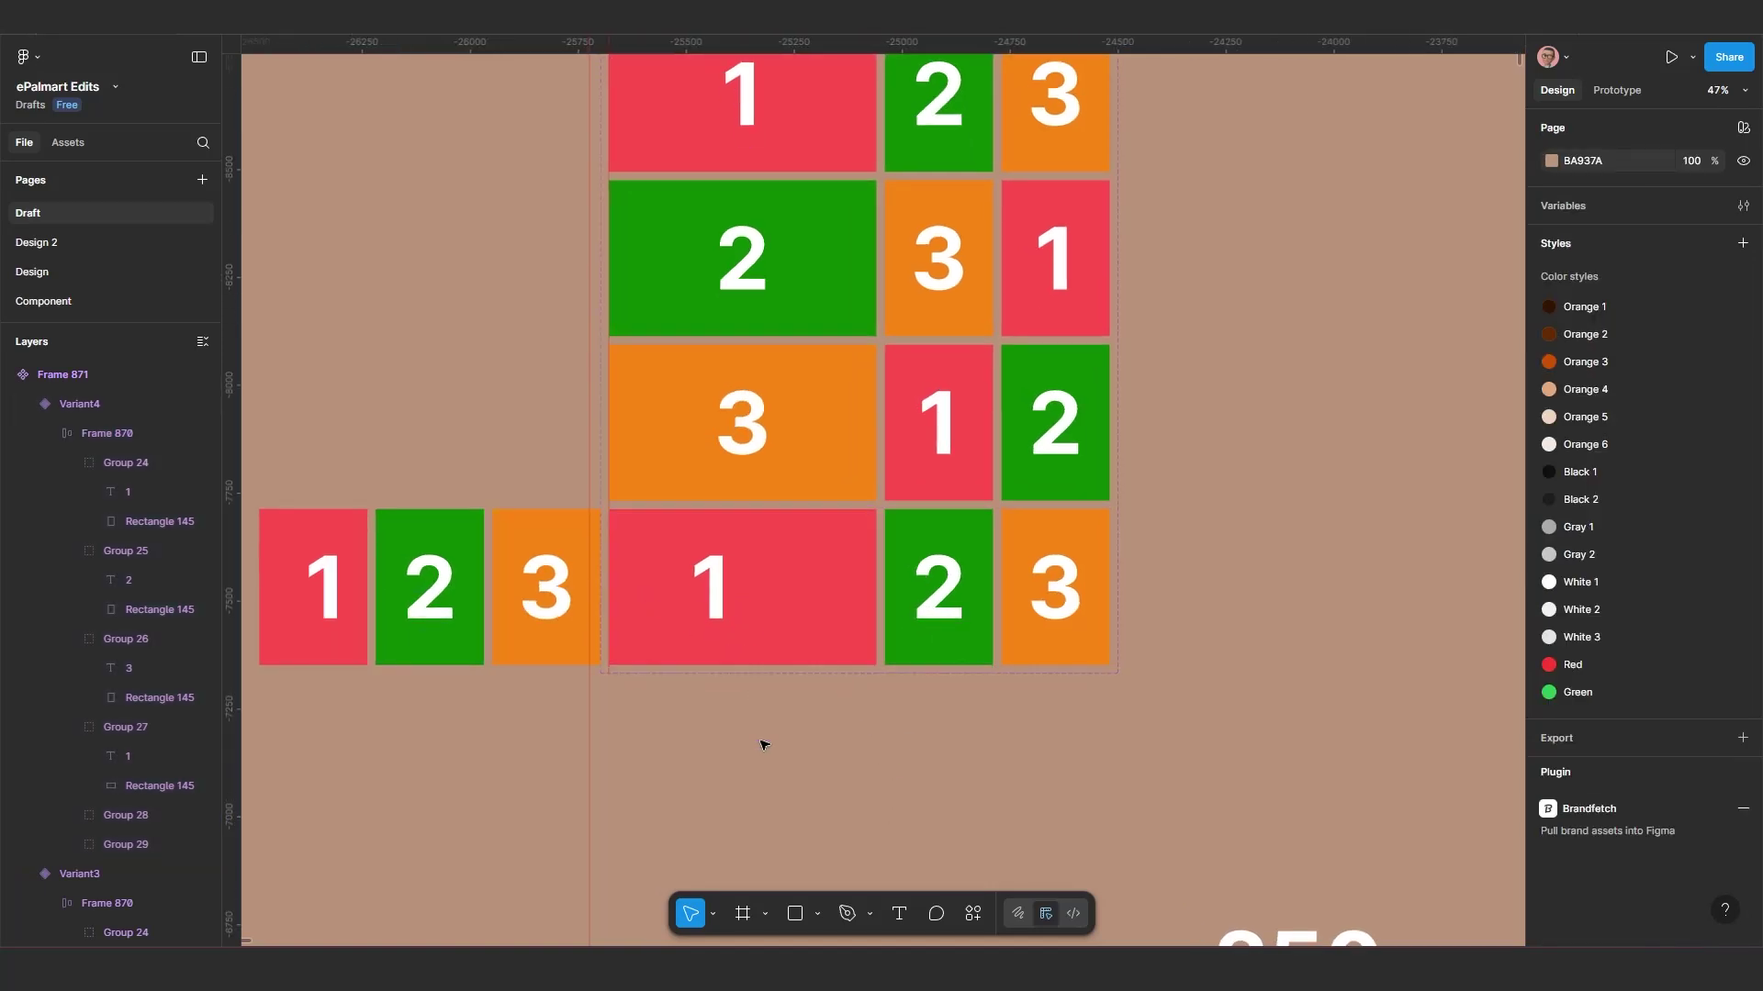
click(785, 611)
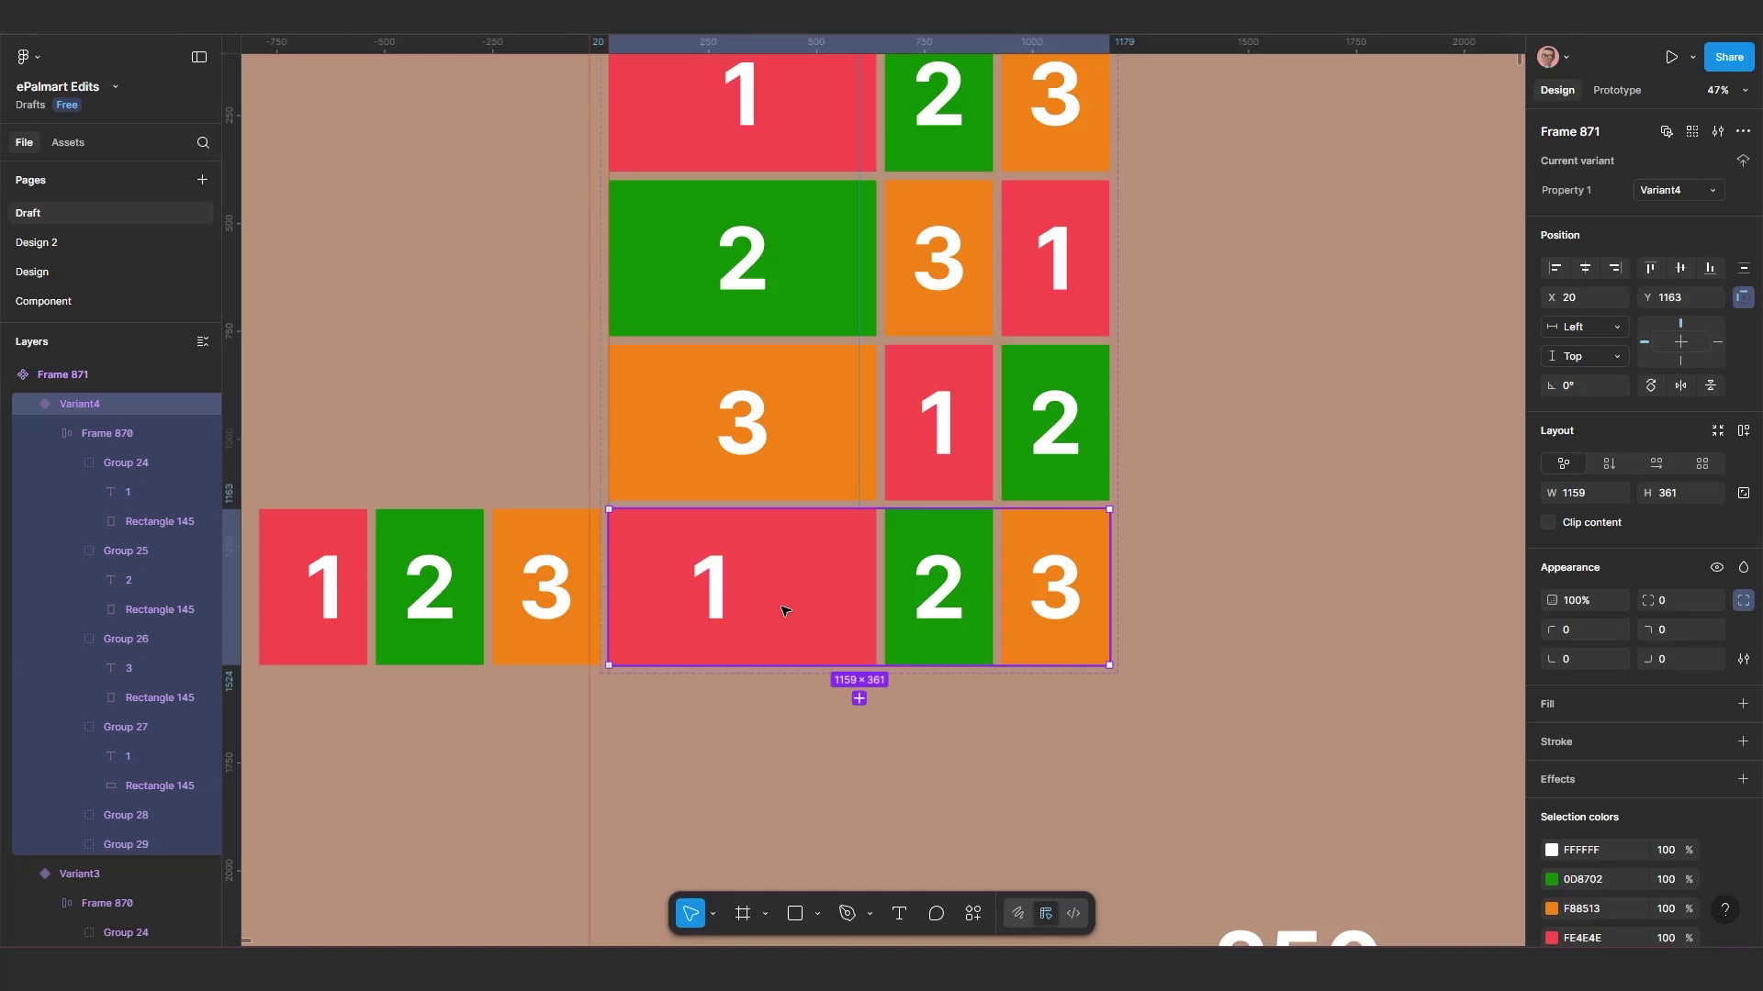
click(1547, 523)
scroll(802, 630, down, 3)
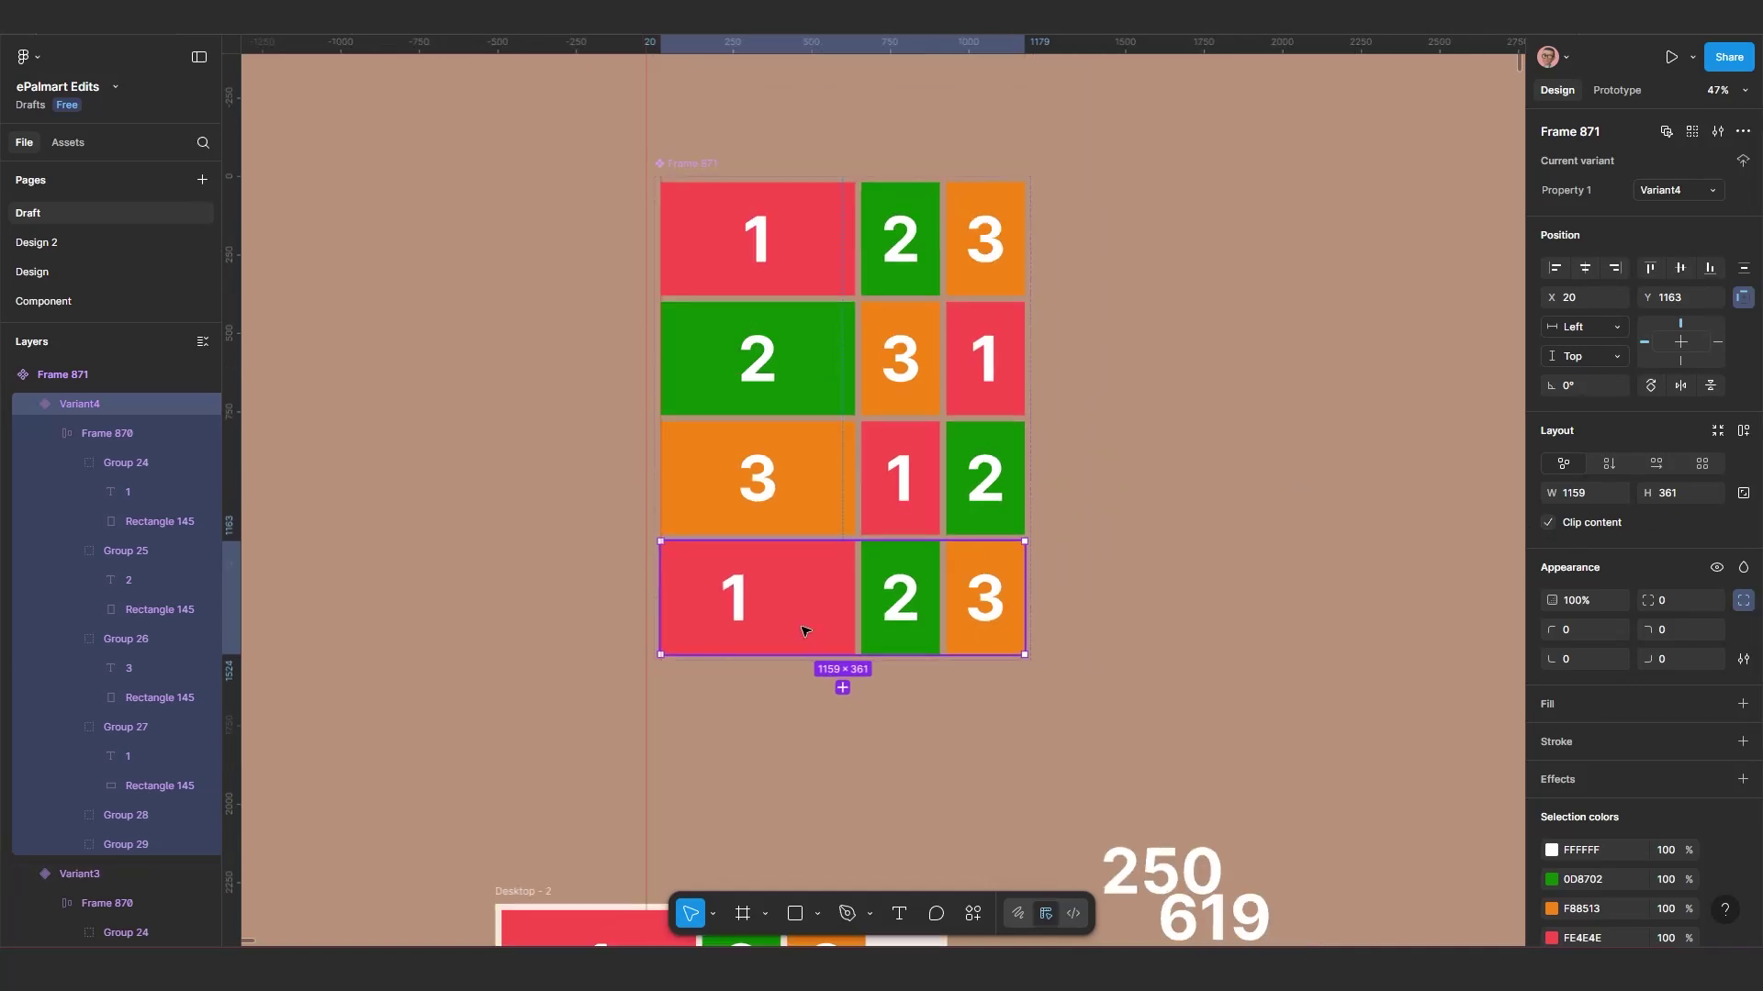
scroll(801, 630, up, 2)
click(1069, 671)
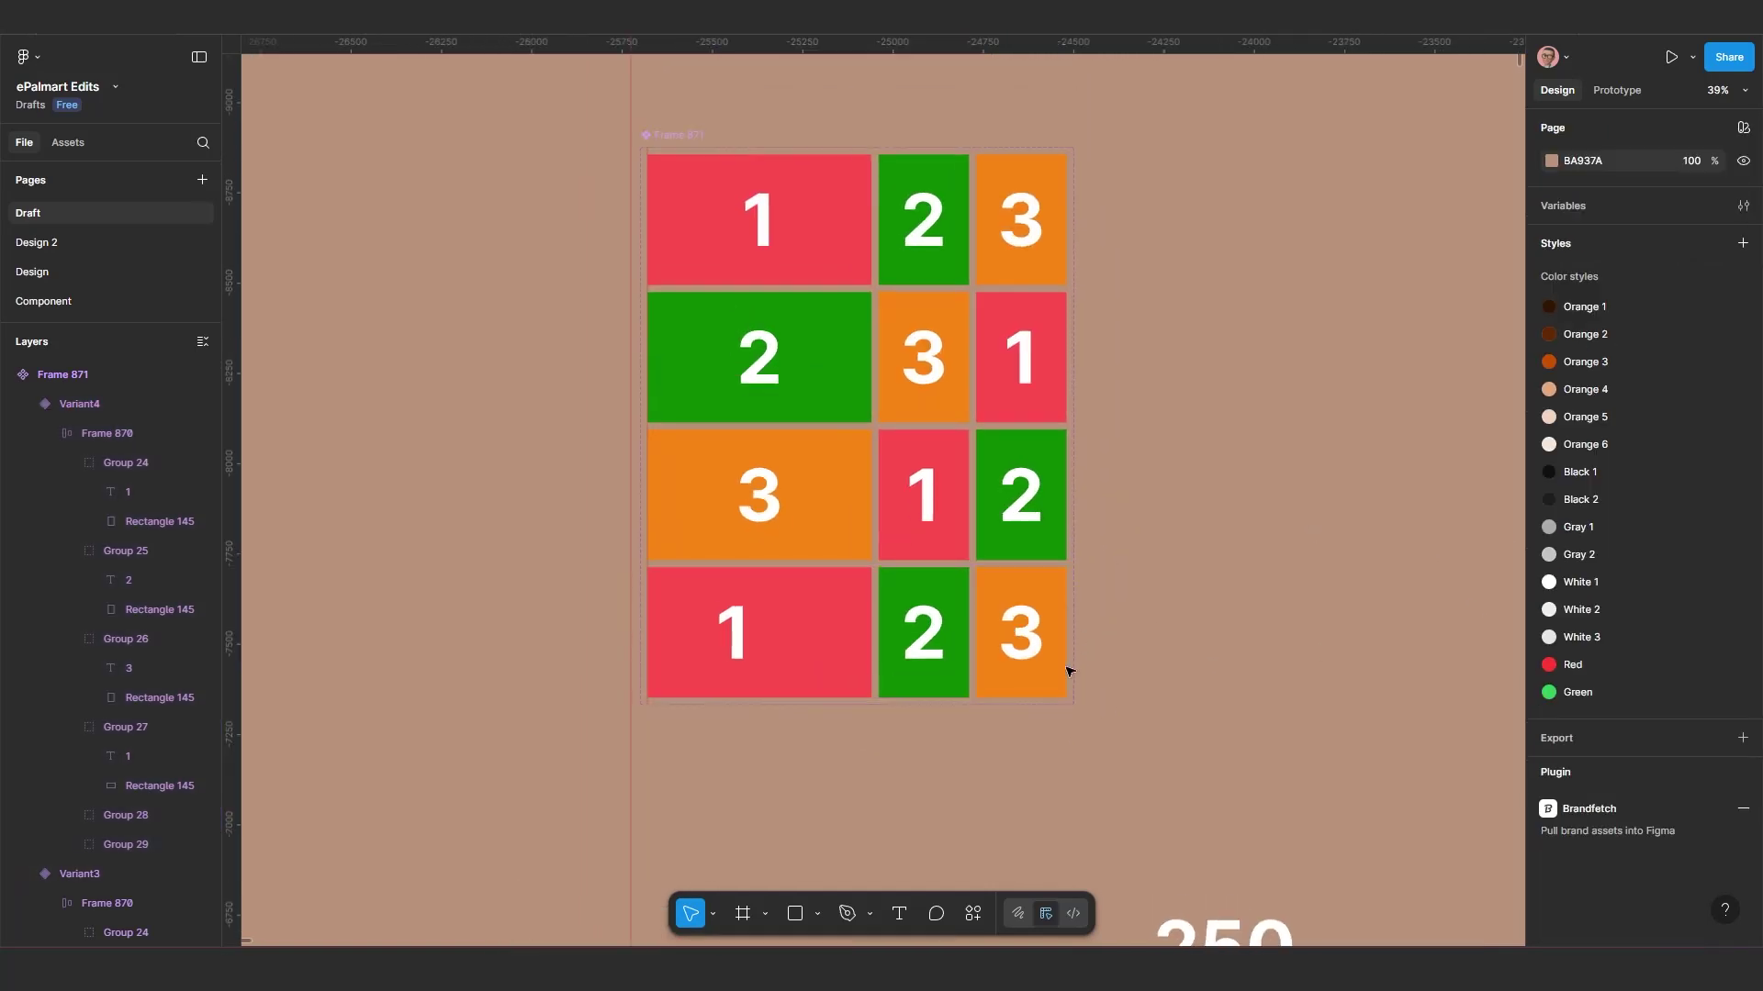
Step: Preview Desktop - 2 as a prototype, restart the playback, and move the preview window out of the way
scroll(853, 550, up, 2)
scroll(863, 563, up, 2)
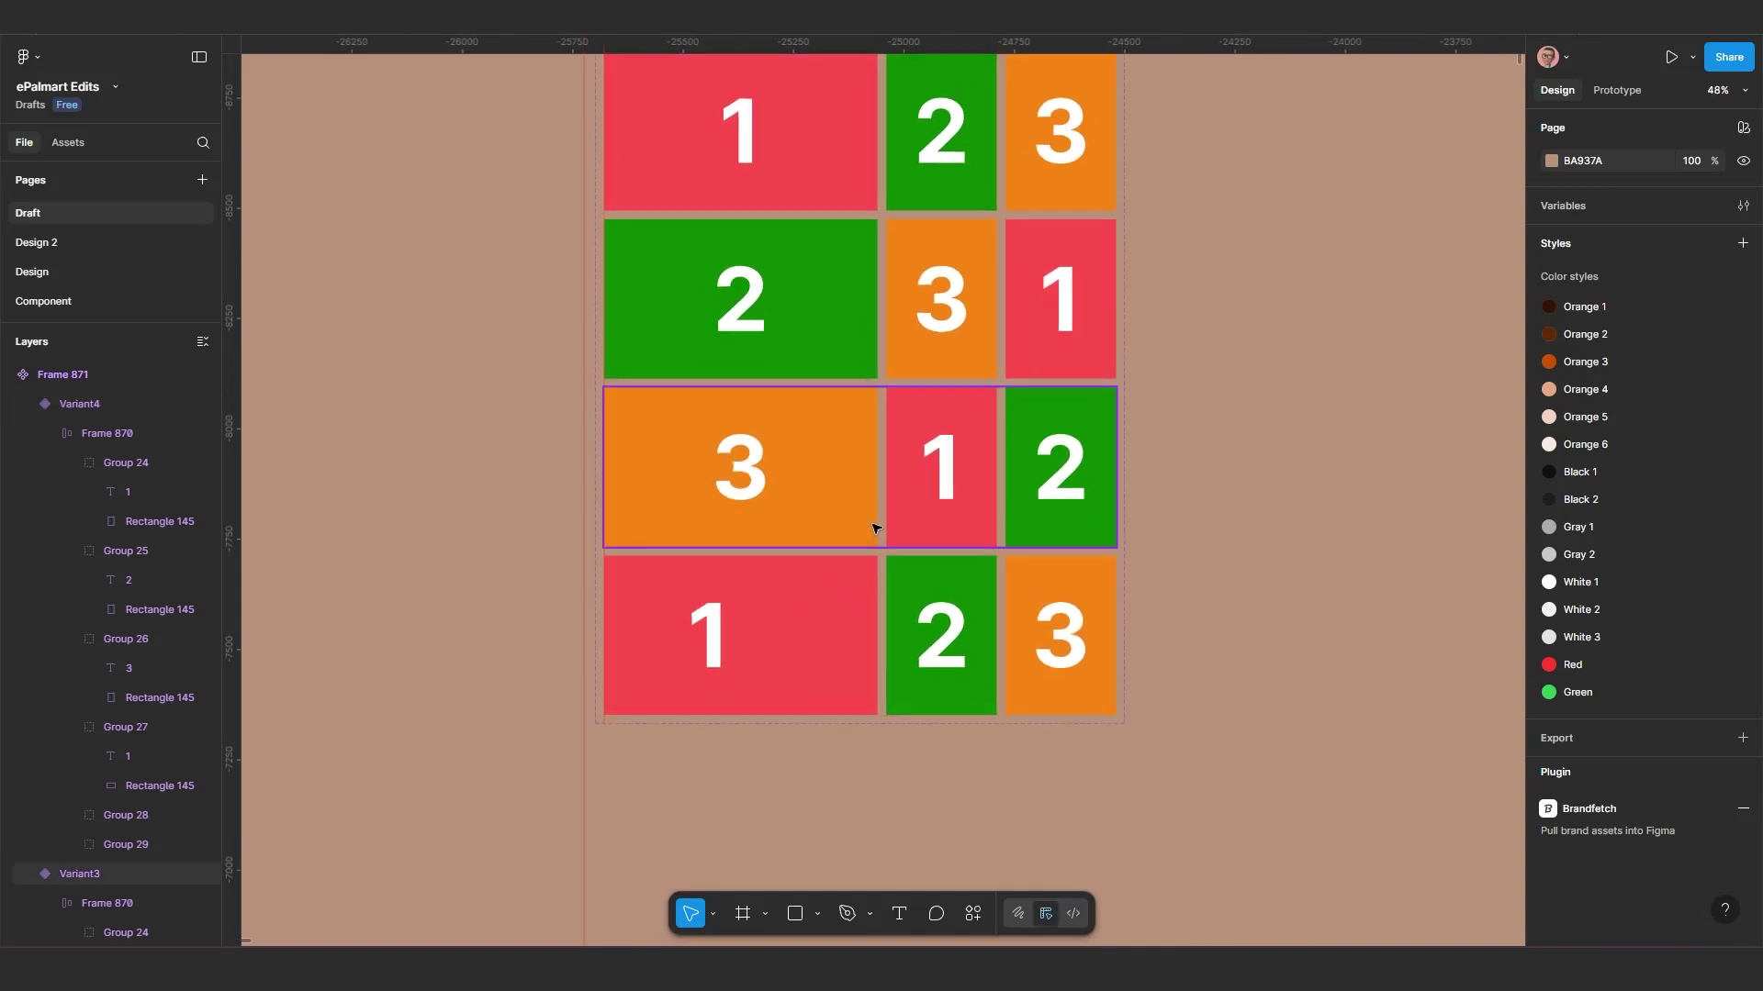
scroll(860, 505, down, 4)
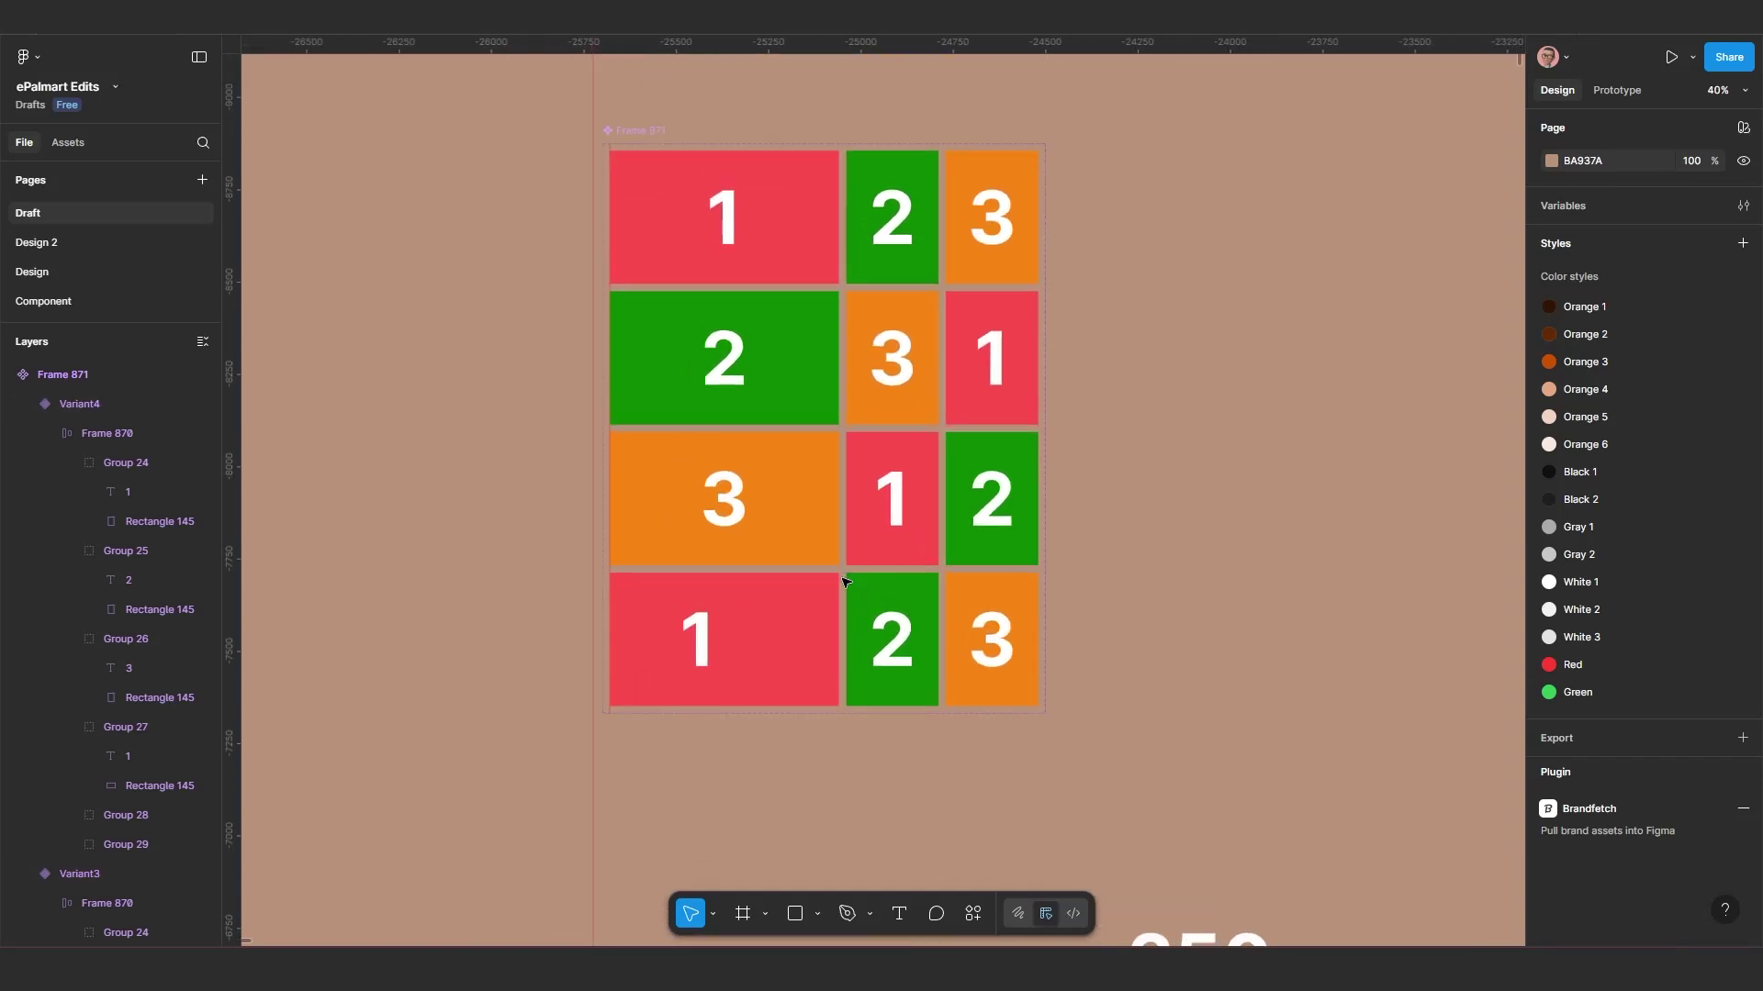
scroll(847, 595, down, 5)
scroll(854, 590, down, 3)
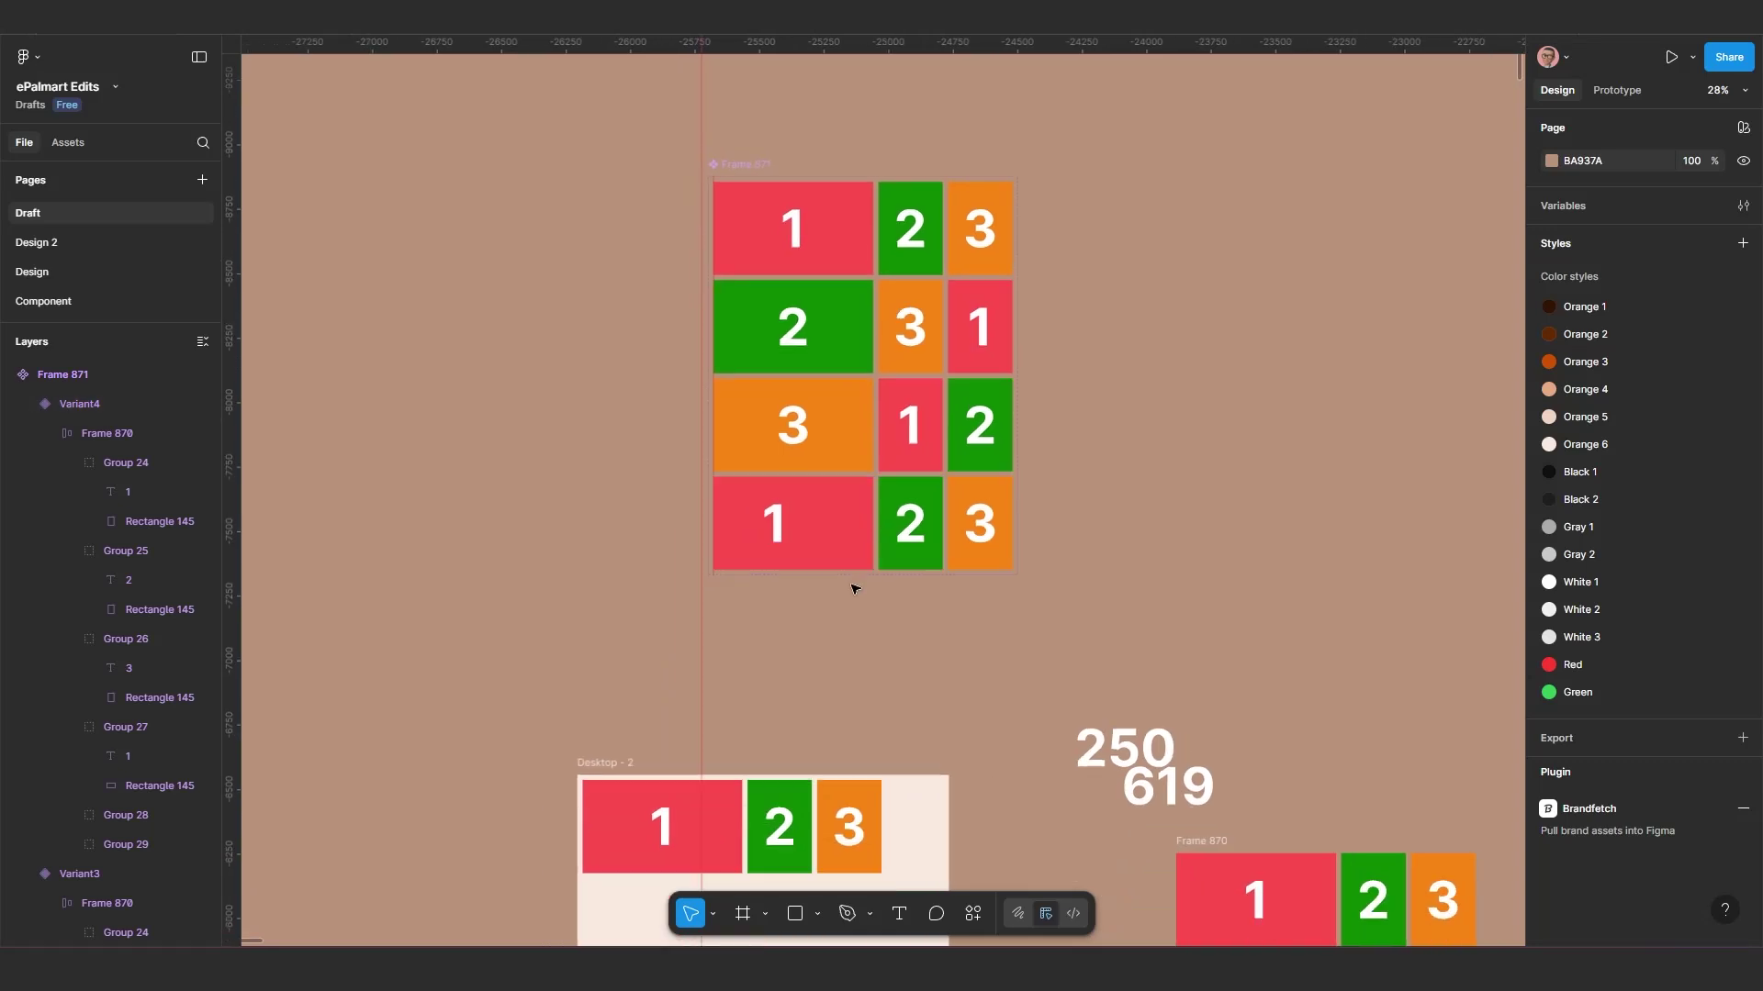
scroll(858, 468, up, 5)
scroll(868, 562, down, 3)
click(584, 404)
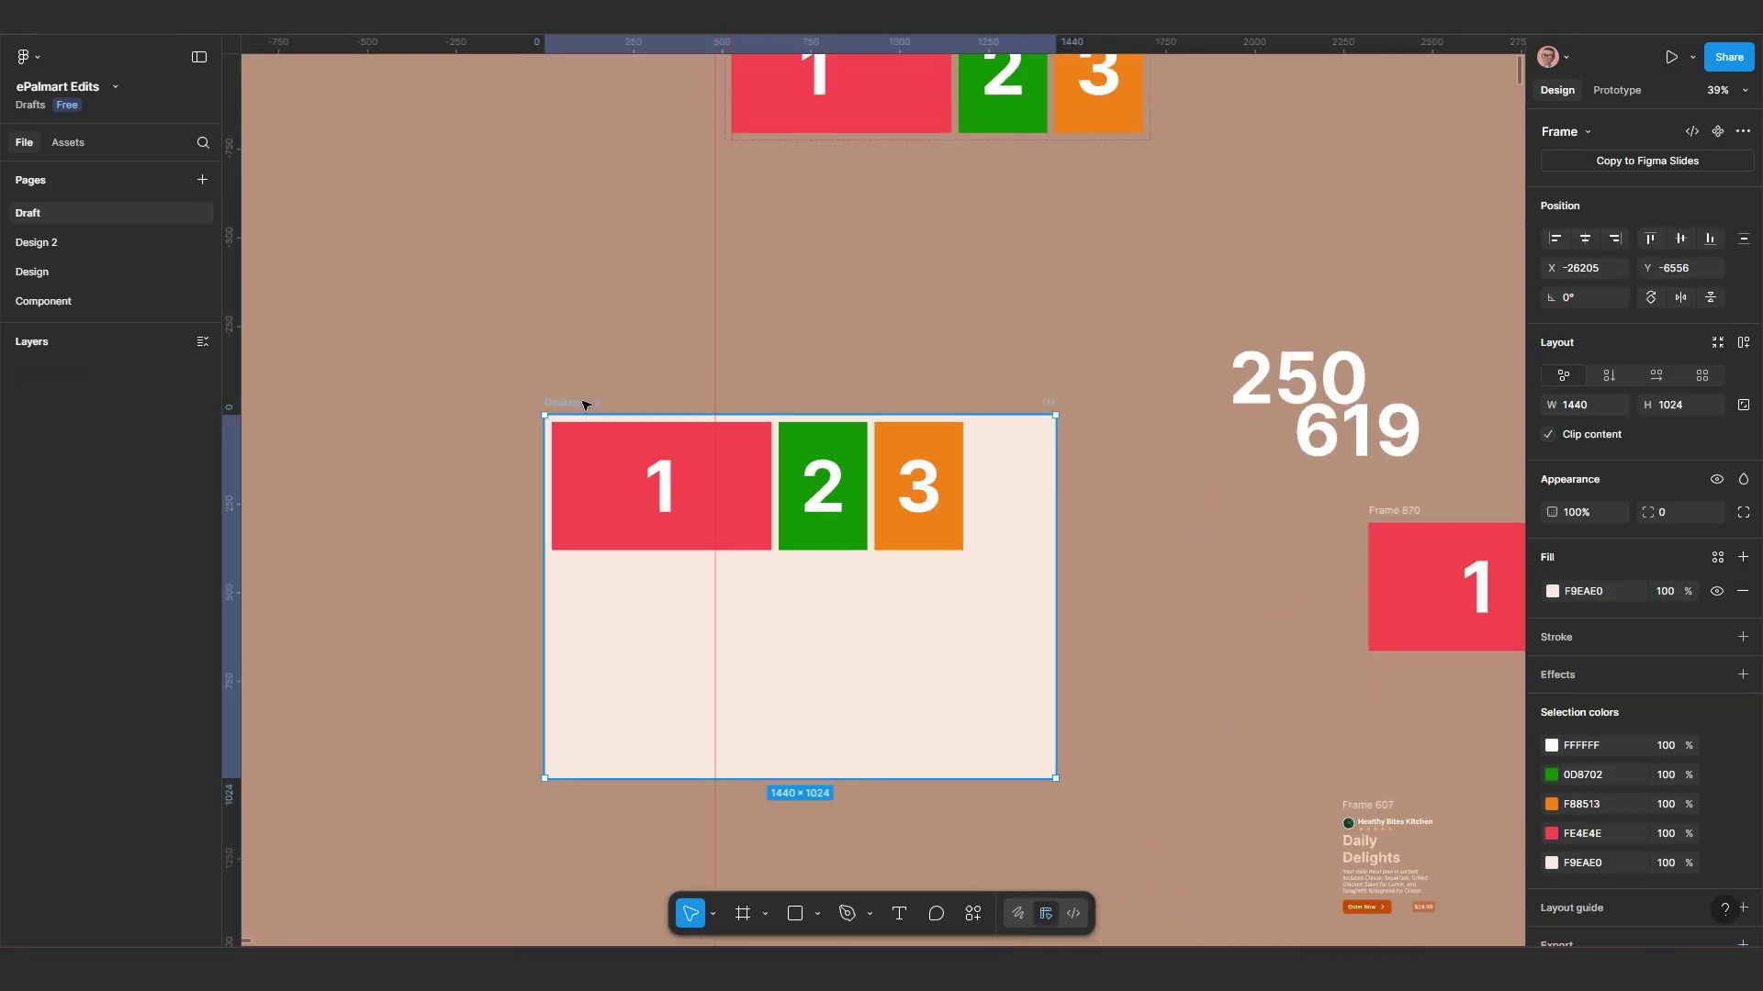
key(shift+space)
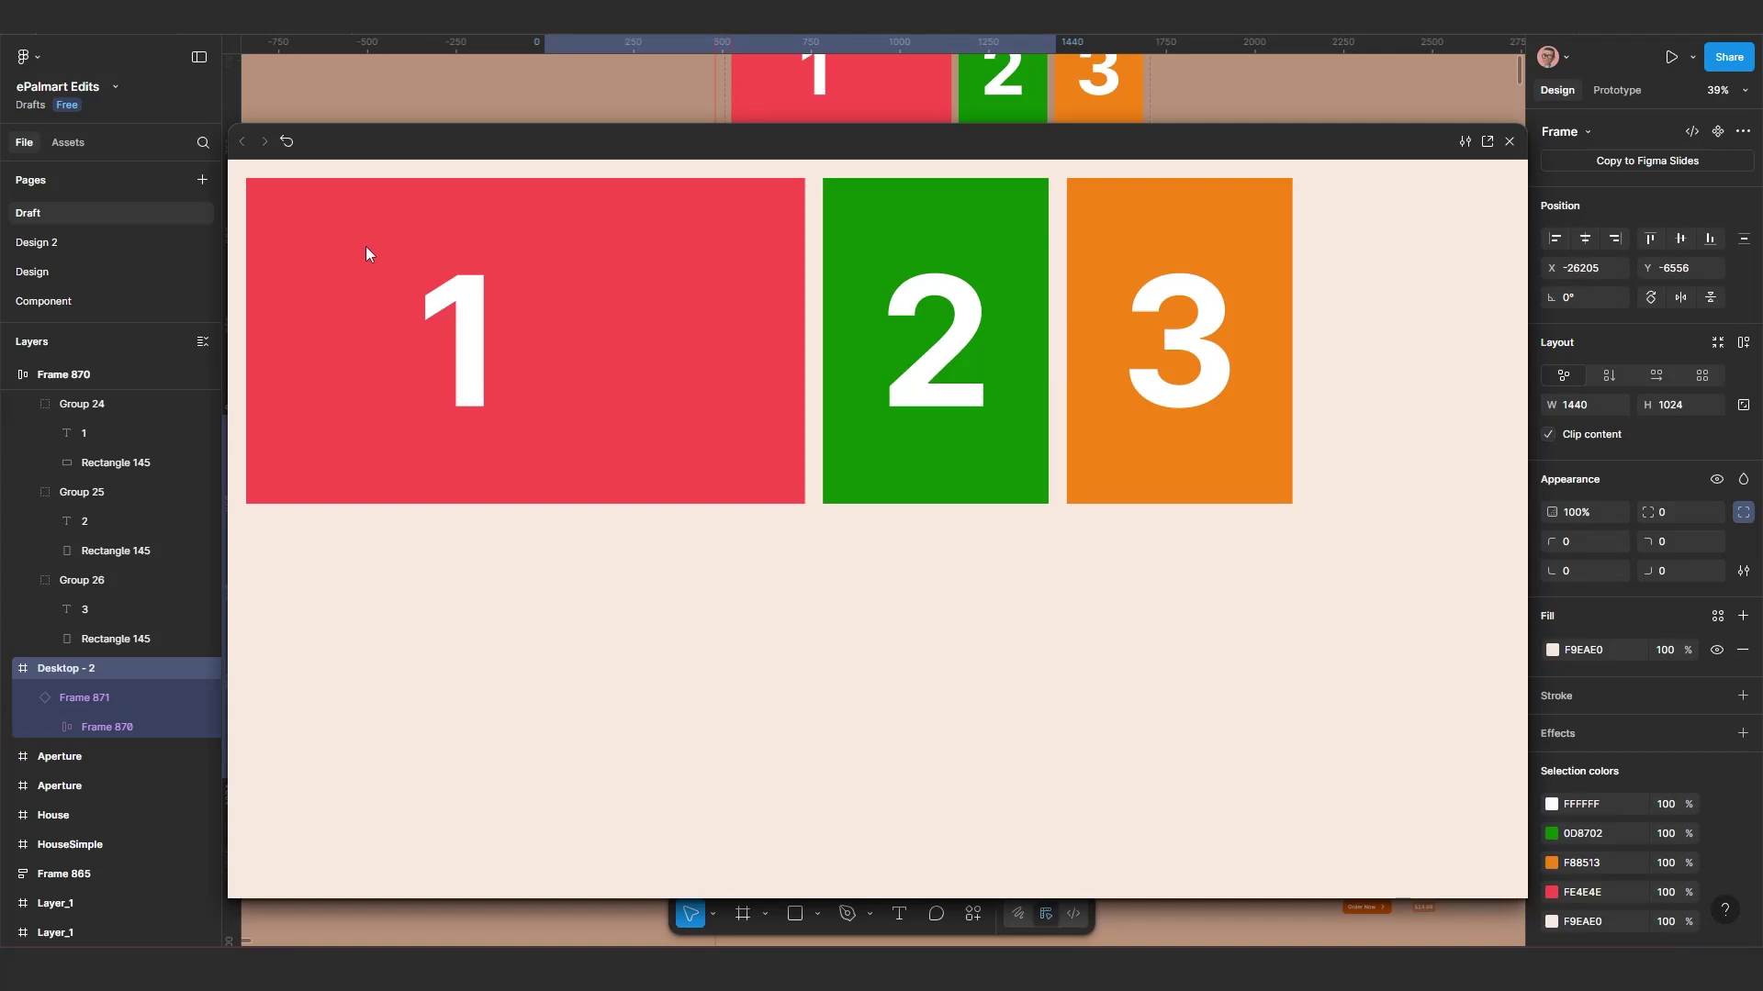
click(286, 140)
drag(1310, 151, 428, 559)
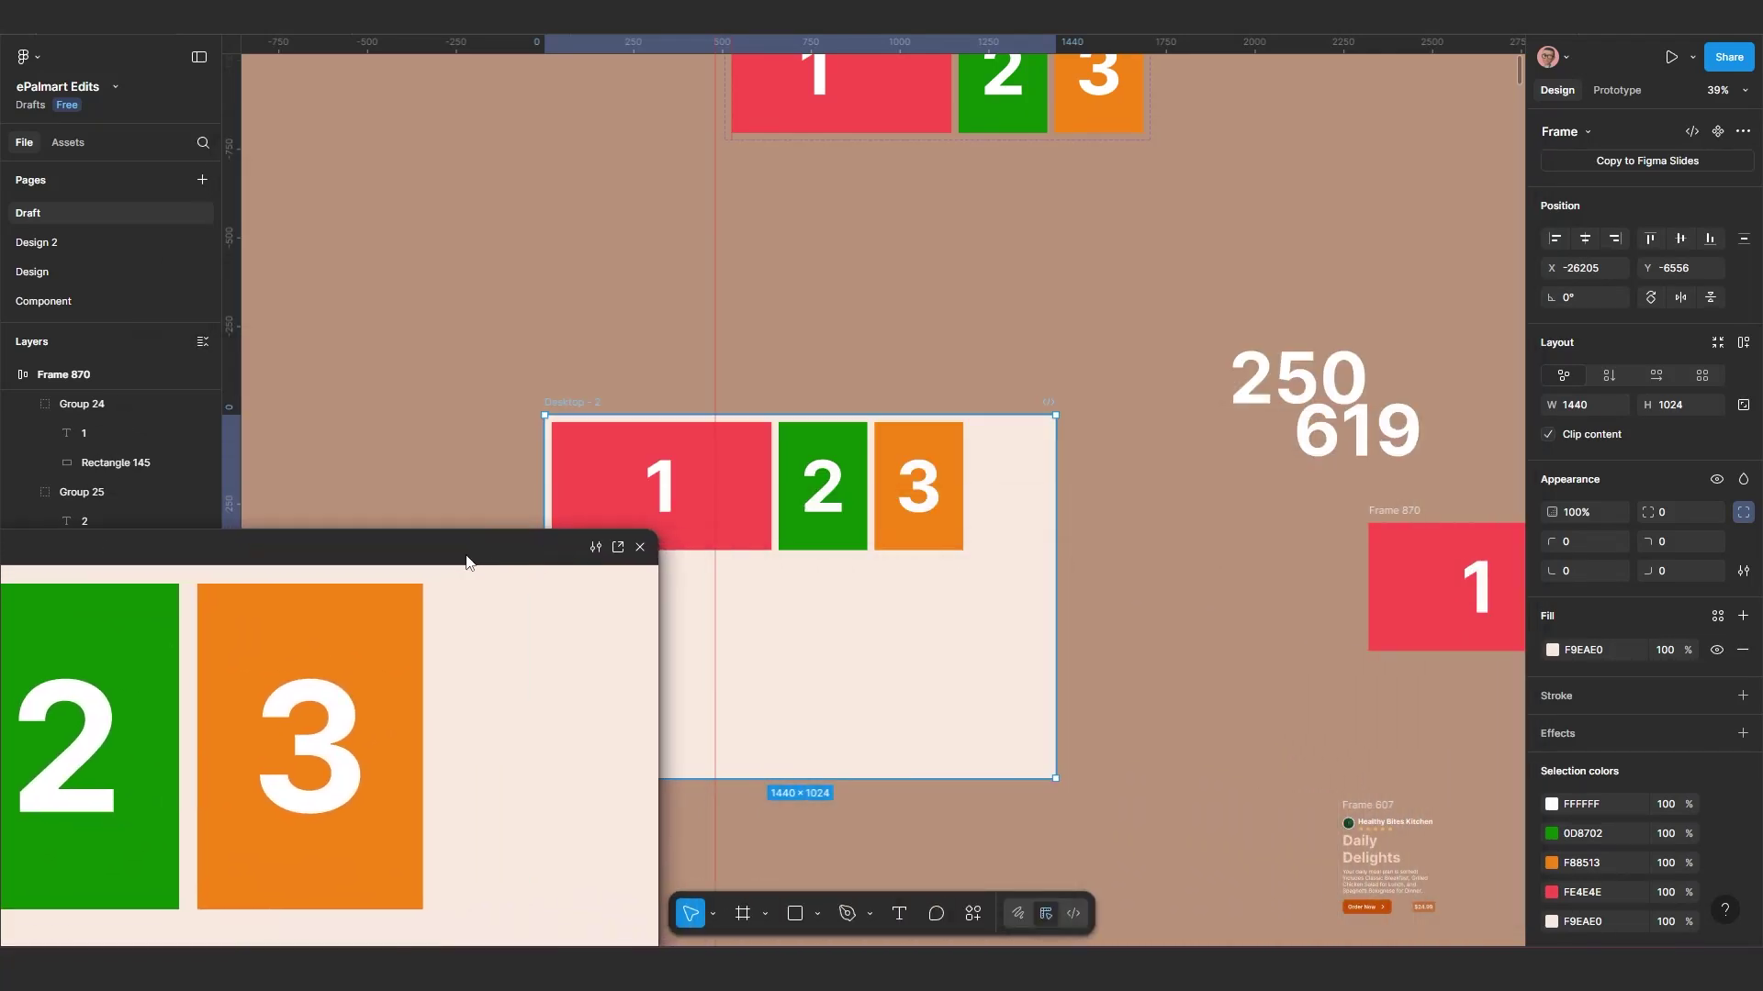
Step: Check Variant3's prototype interaction in the carousel component
scroll(912, 586, up, 5)
scroll(1133, 555, left, 3)
scroll(1040, 500, down, 7)
scroll(1040, 500, up, 8)
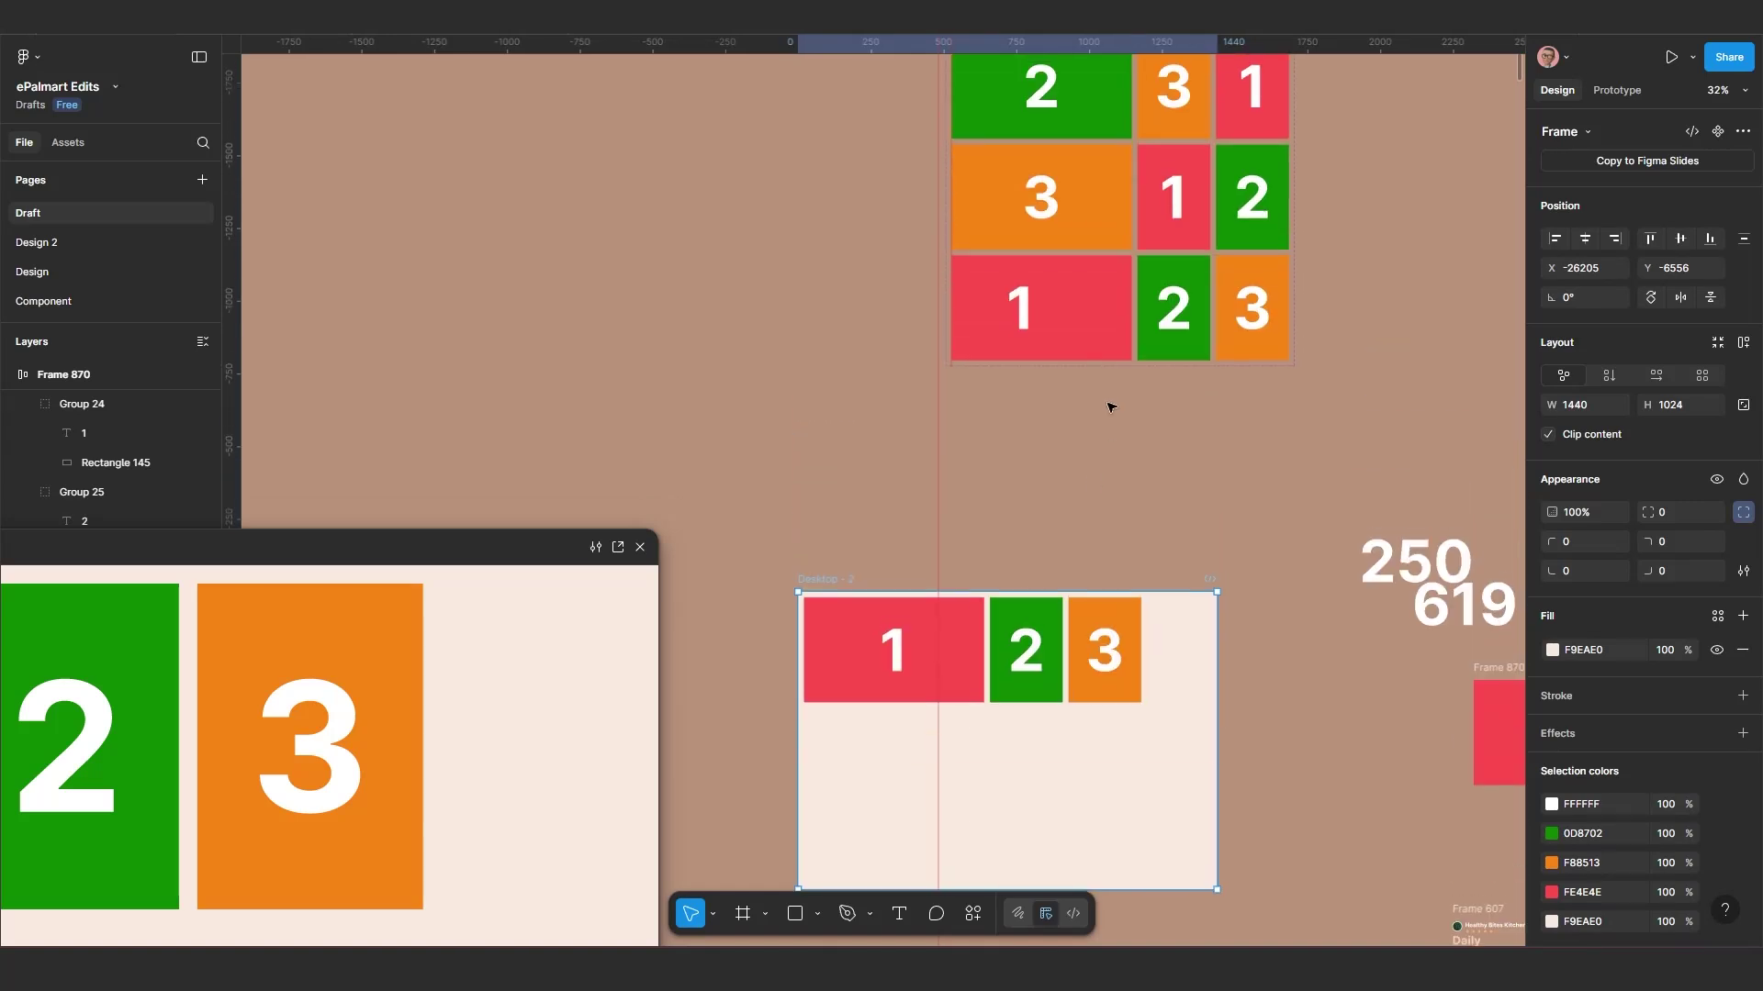
scroll(1015, 544, up, 3)
scroll(982, 459, up, 1)
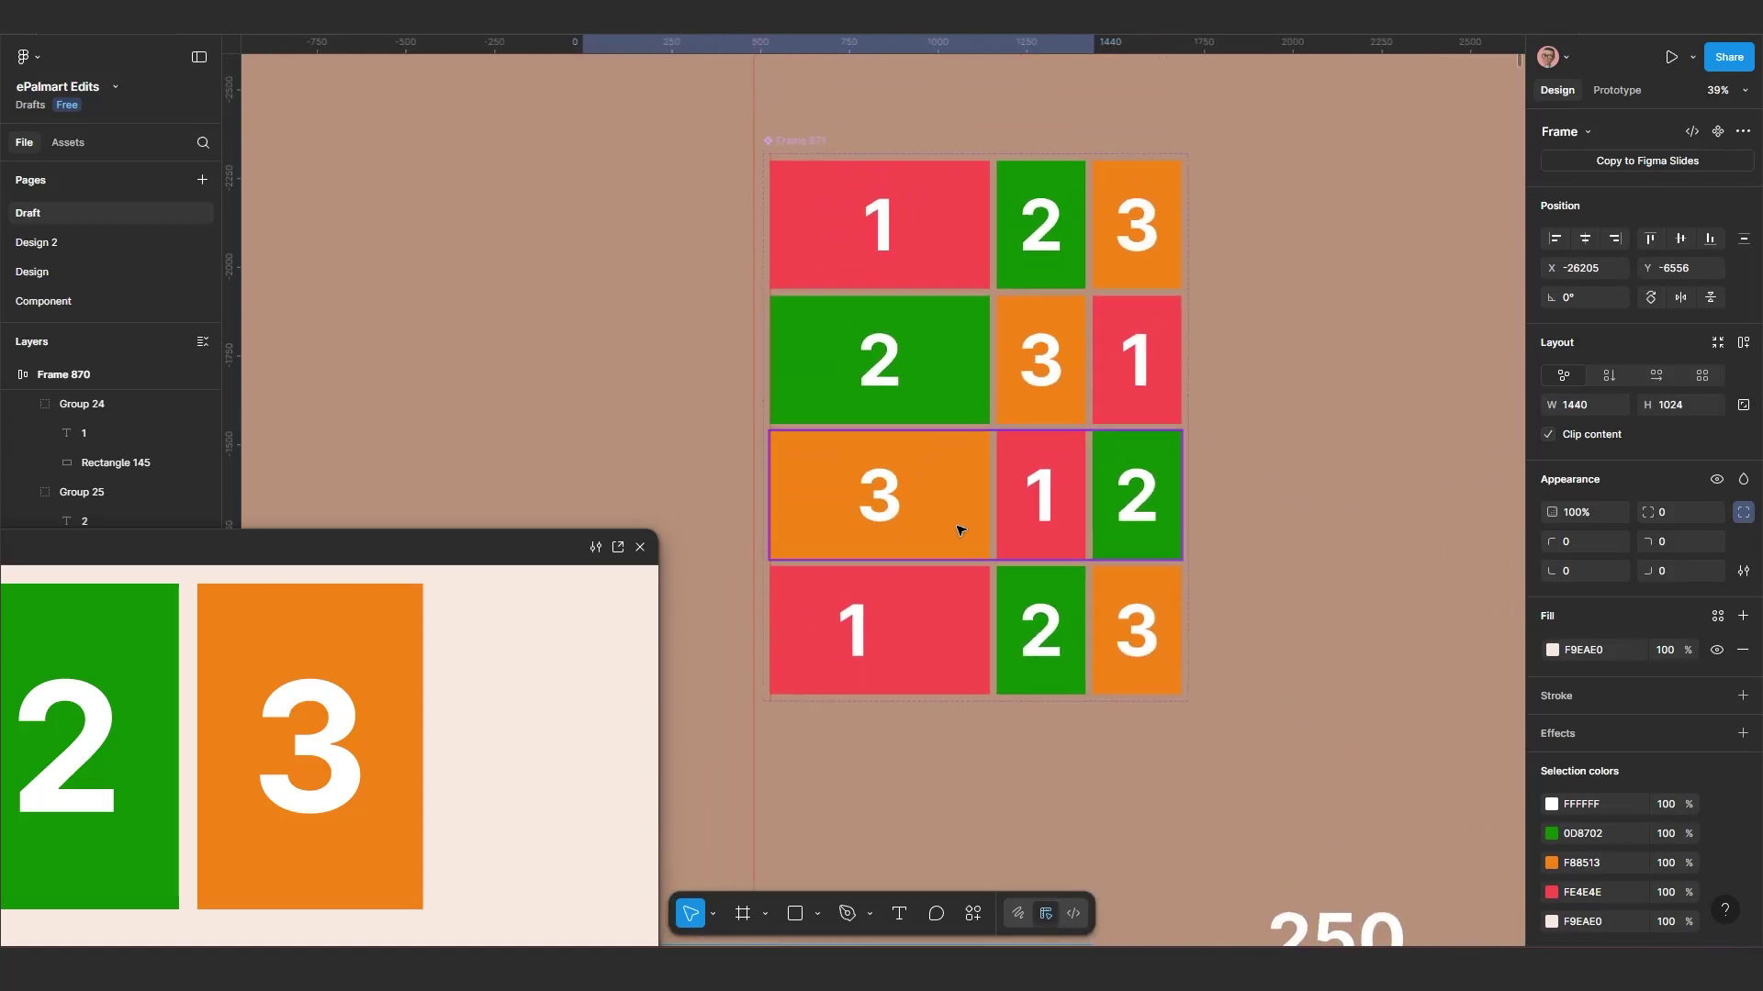
click(1616, 90)
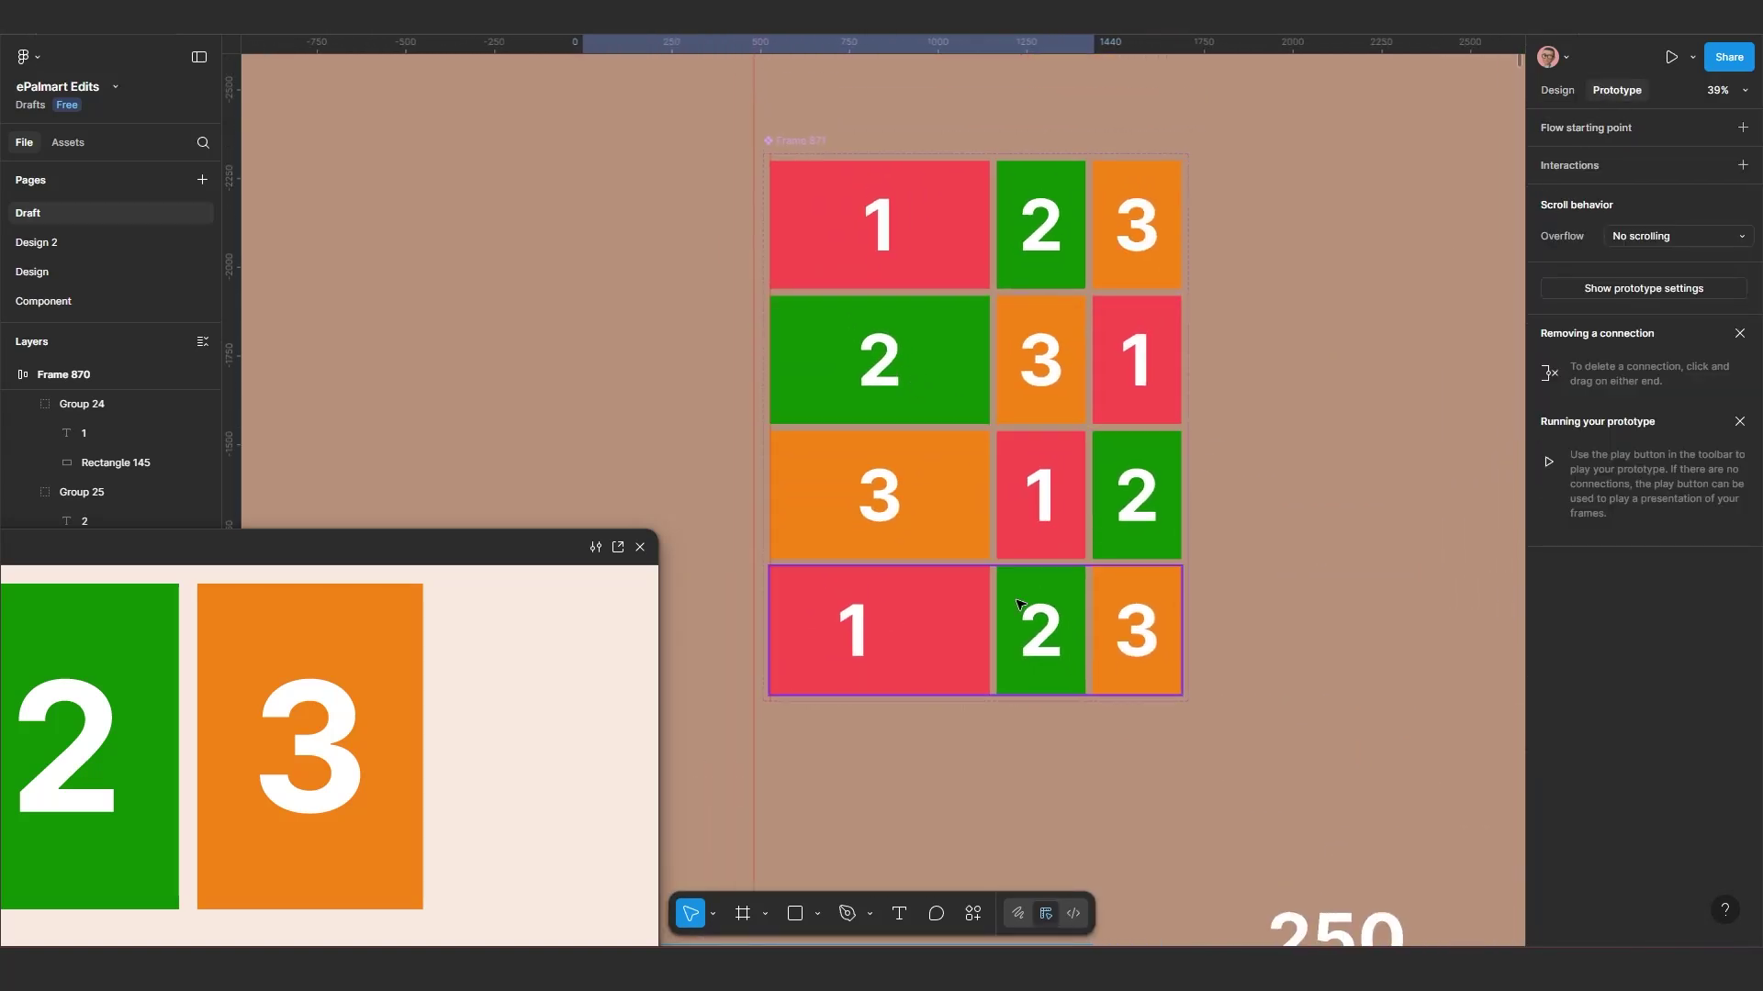
scroll(983, 487, up, 4)
click(978, 486)
scroll(938, 548, left, 2)
scroll(938, 548, down, 1)
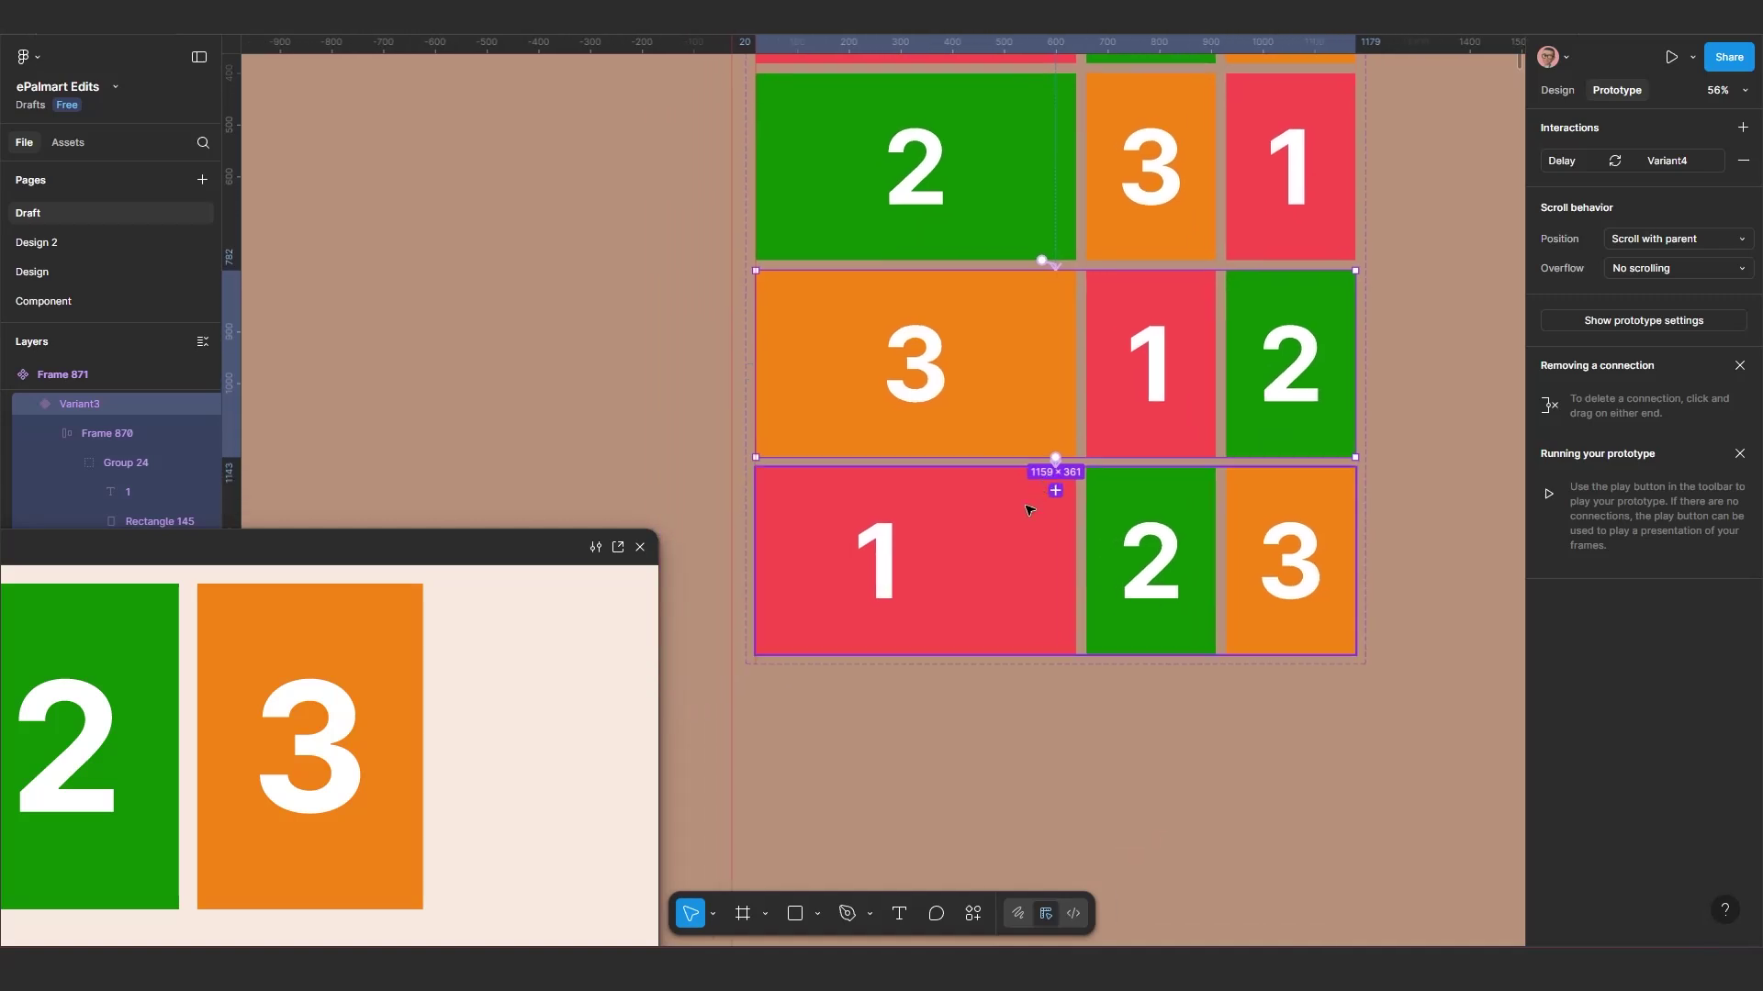
Step: Connect Variant4 back to the Default variant with a Change to interaction, keeping the variants clear of the floating windows
click(1004, 559)
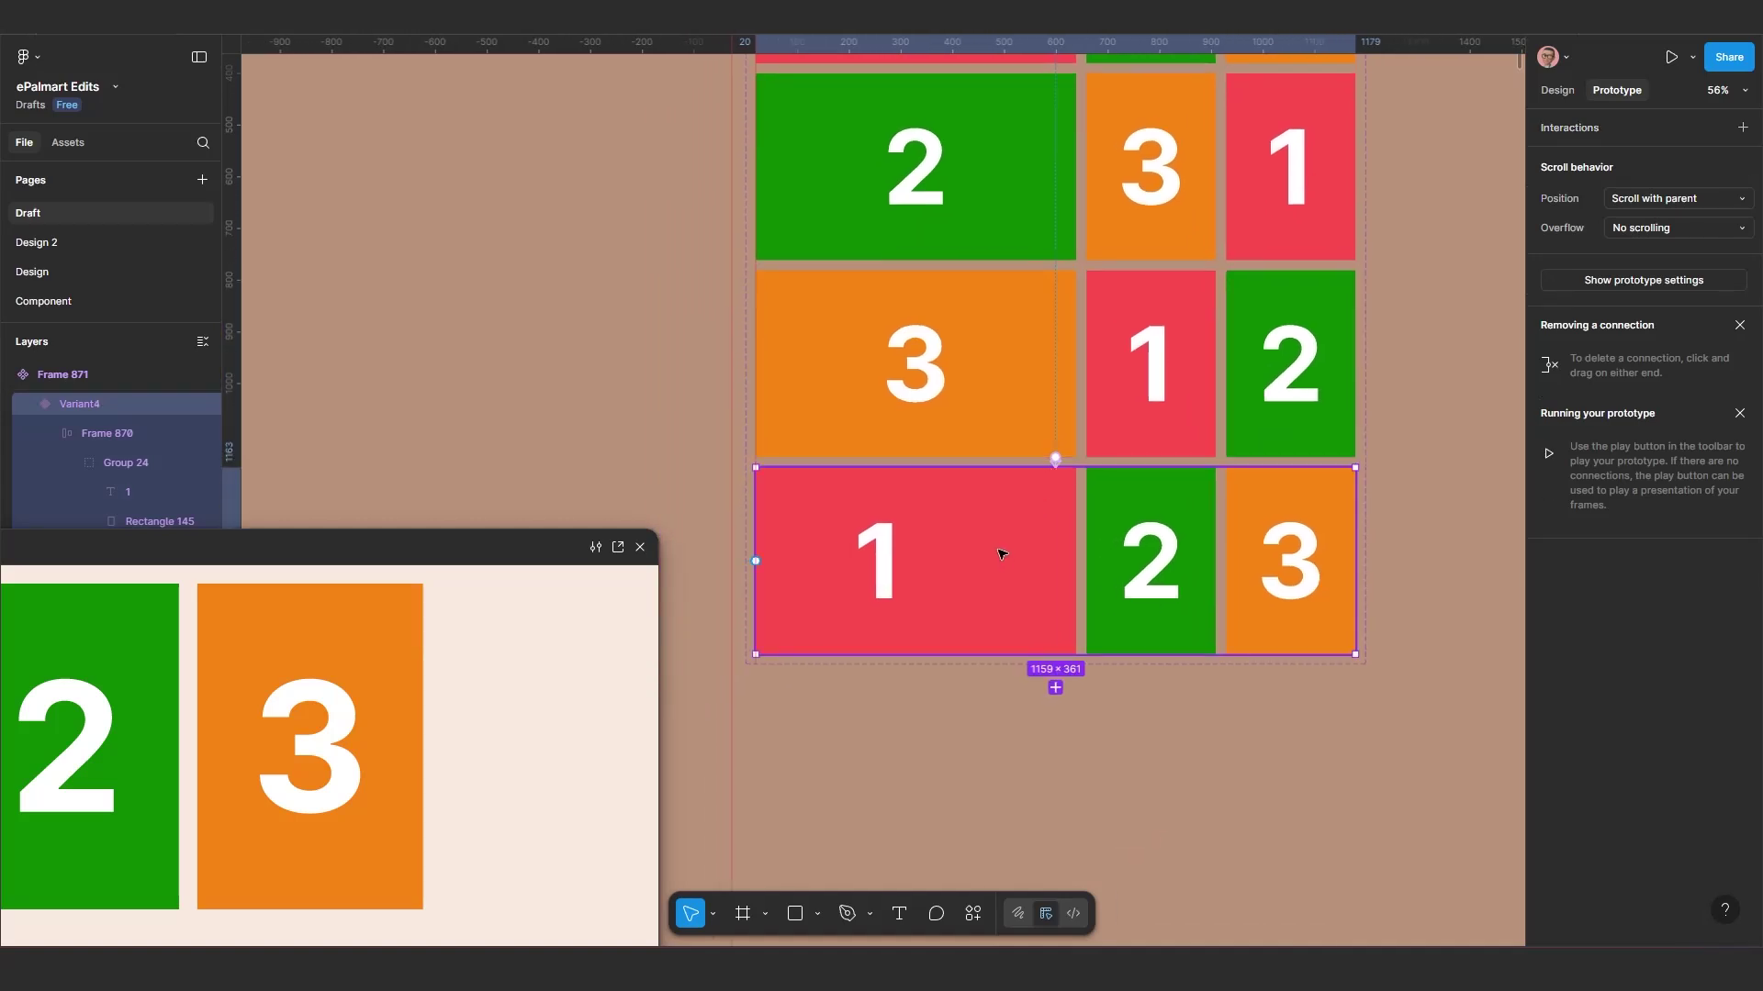
scroll(1012, 549, up, 1)
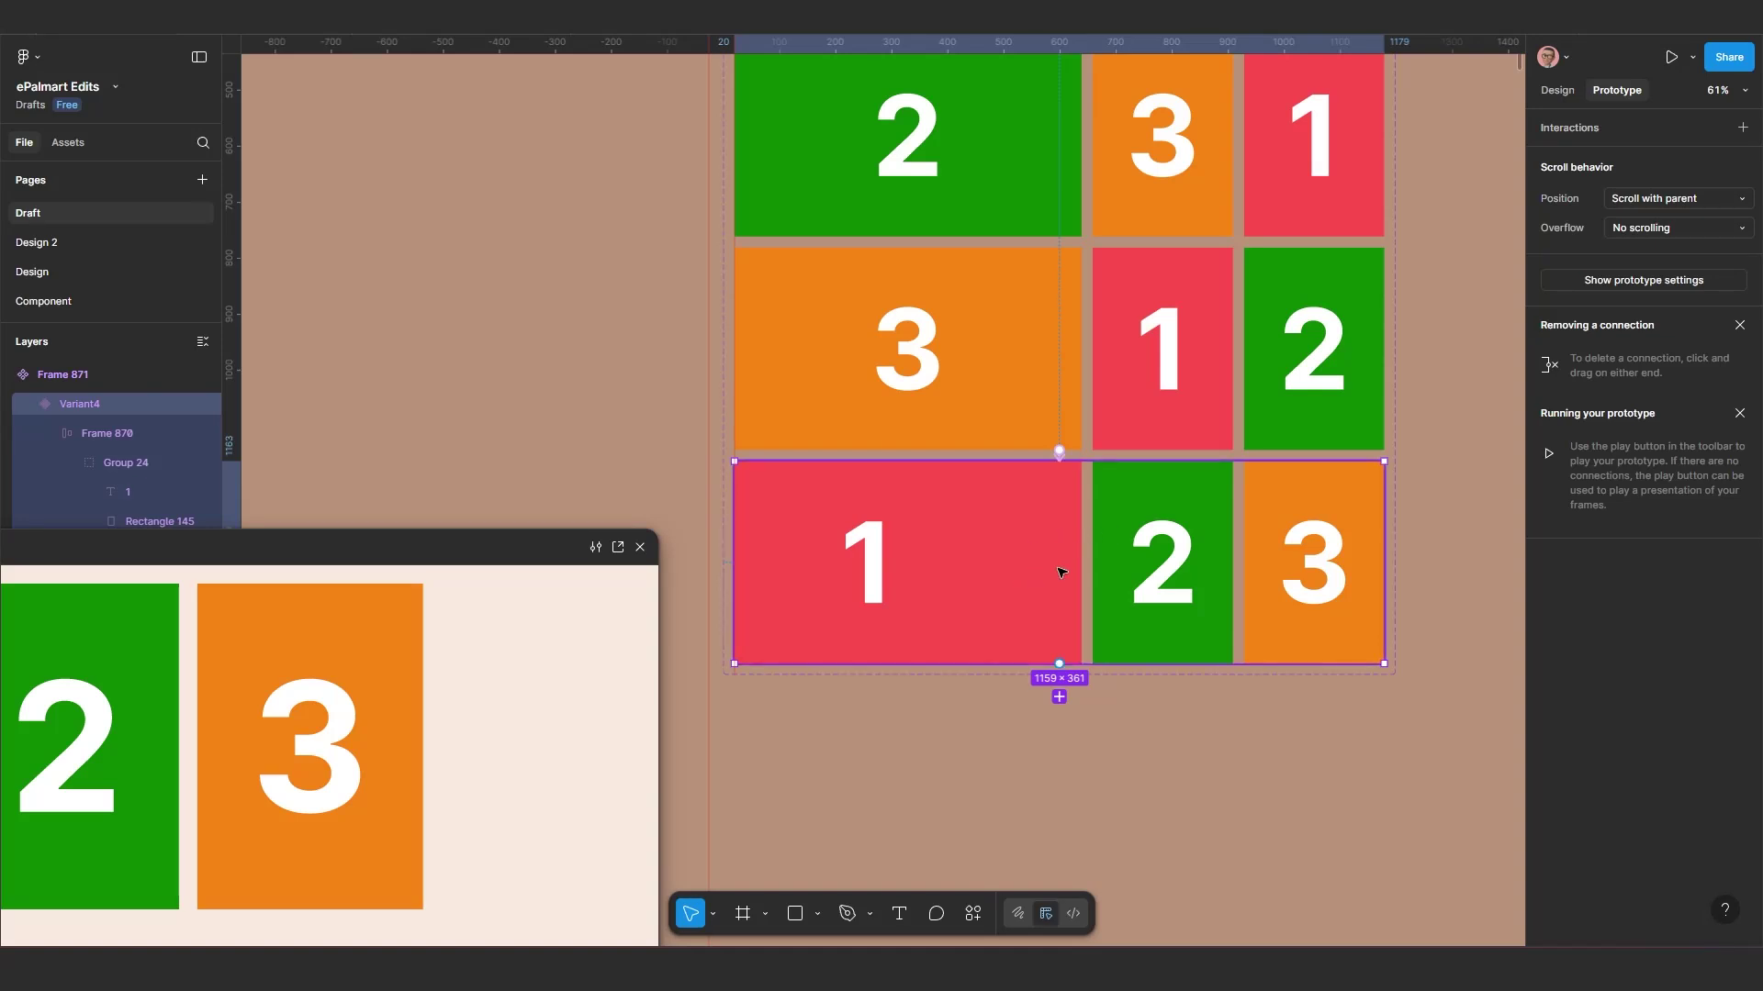
scroll(1047, 556, up, 3)
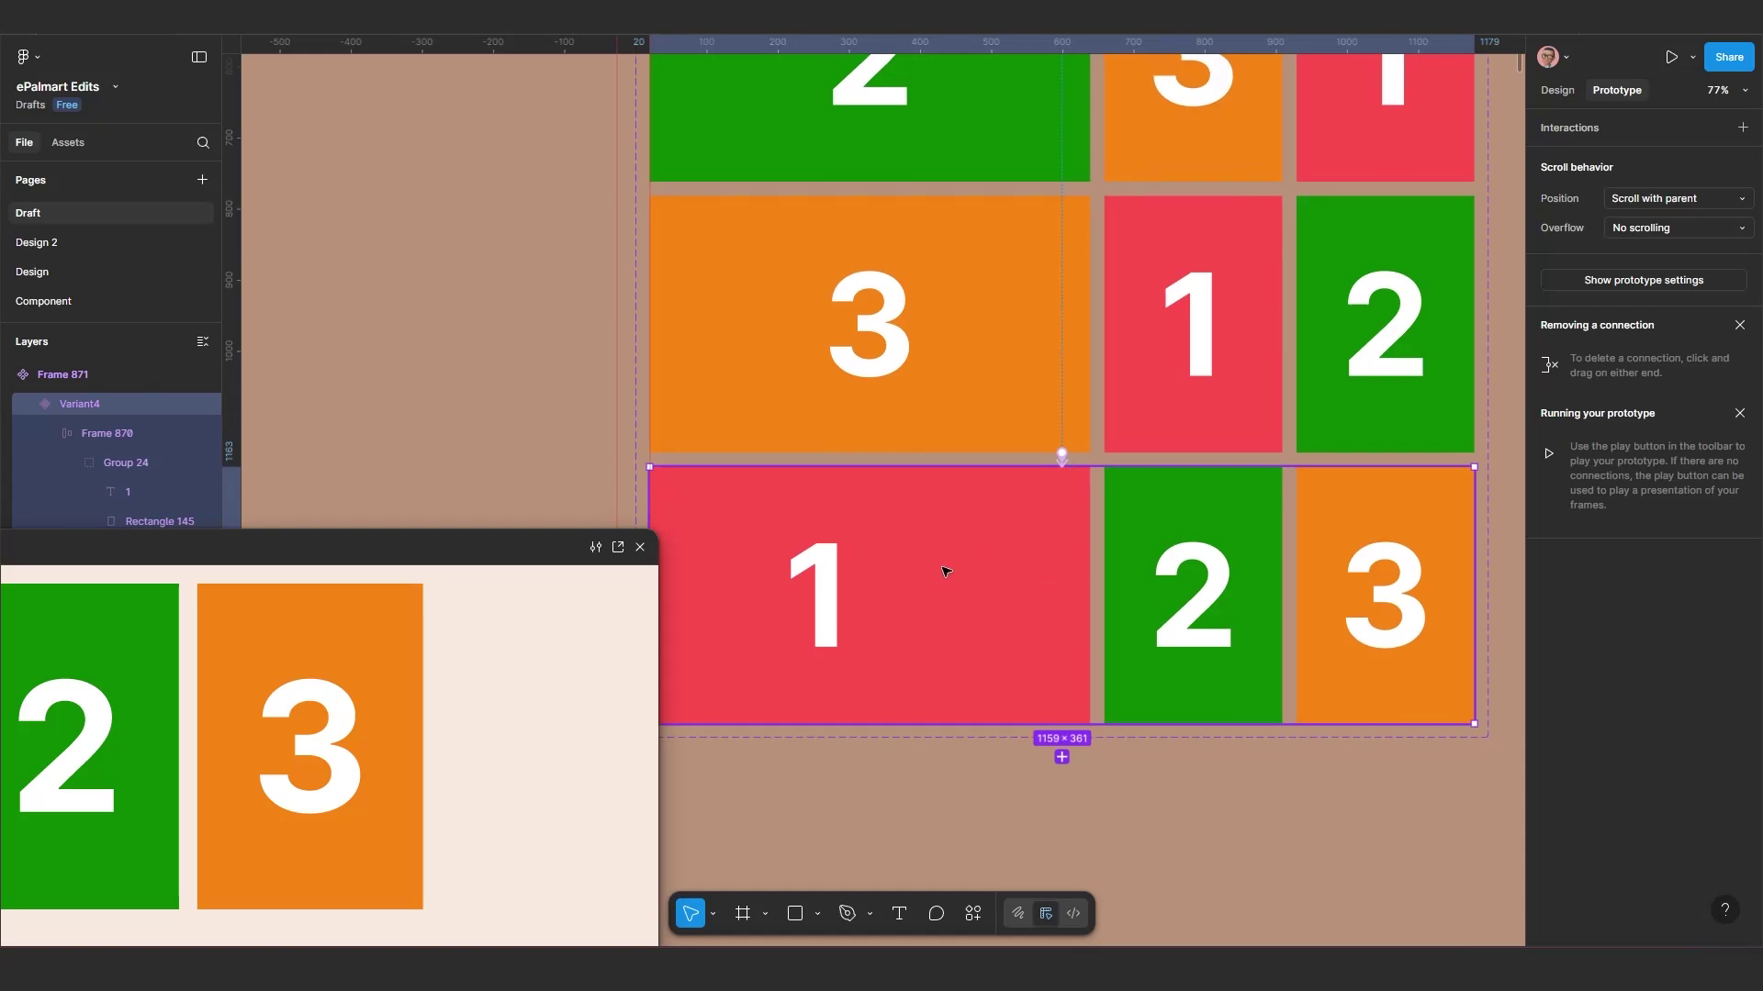
scroll(1041, 585, down, 3)
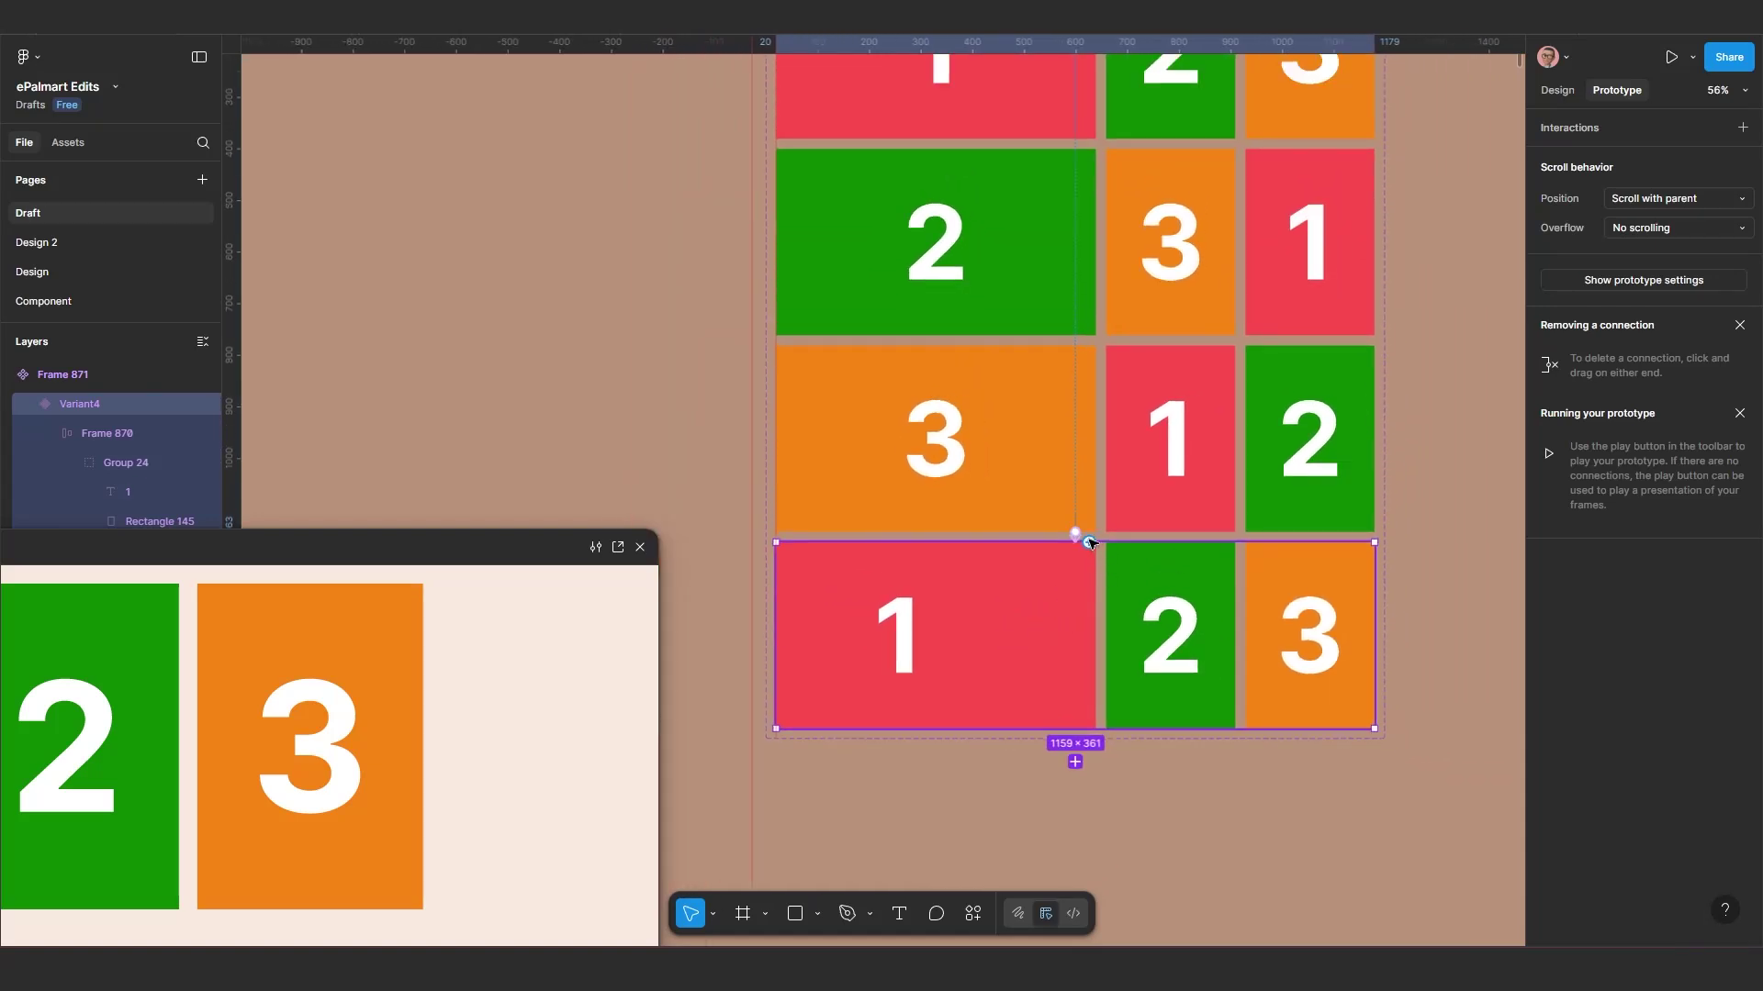
drag(1089, 543, 937, 116)
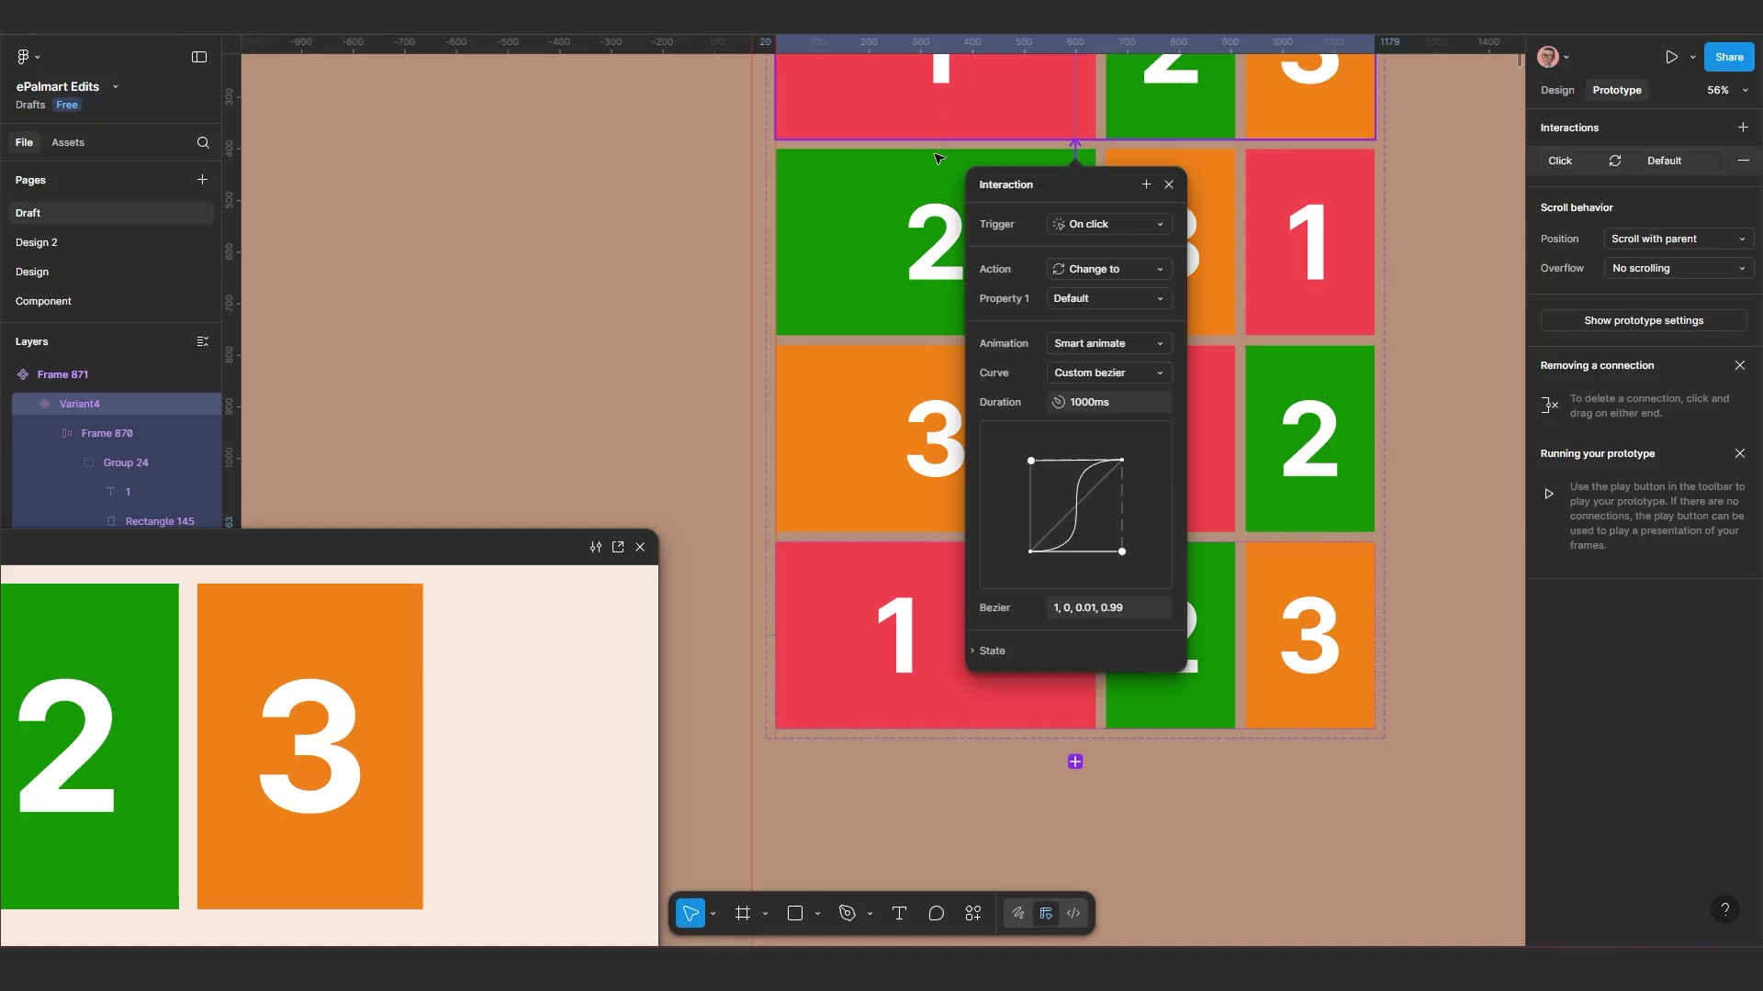
scroll(1083, 321, down, 2)
drag(1083, 179, 639, 165)
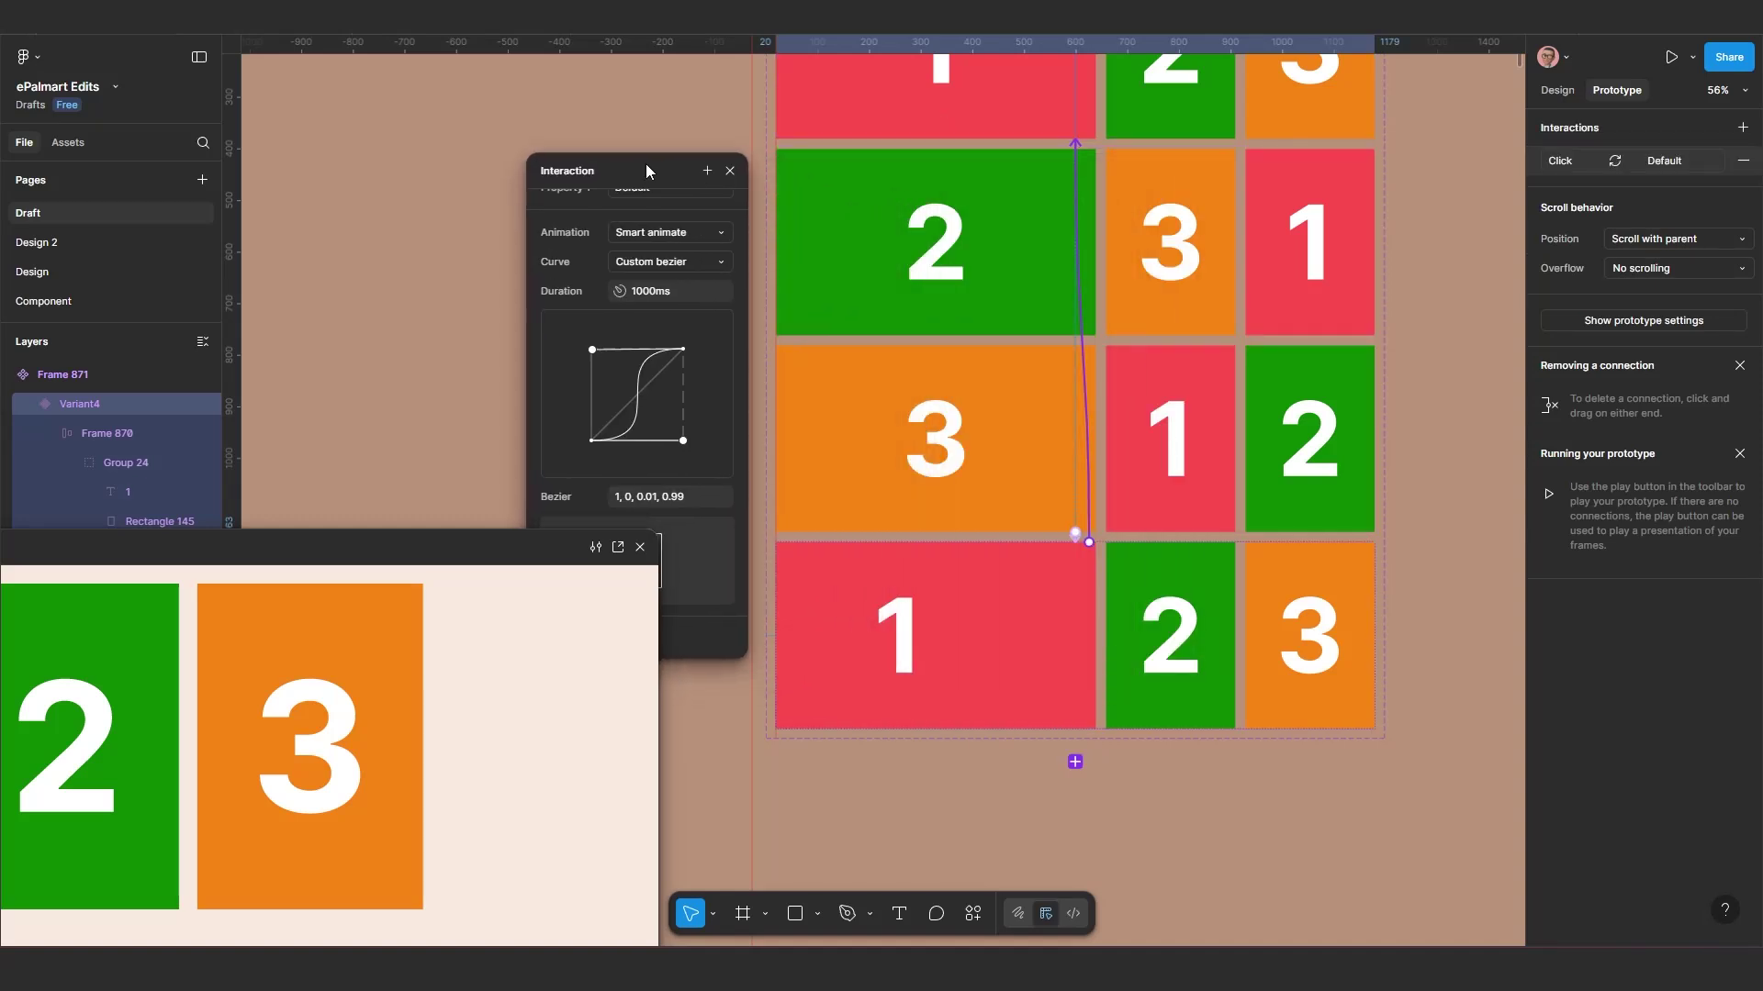
drag(434, 560, 289, 730)
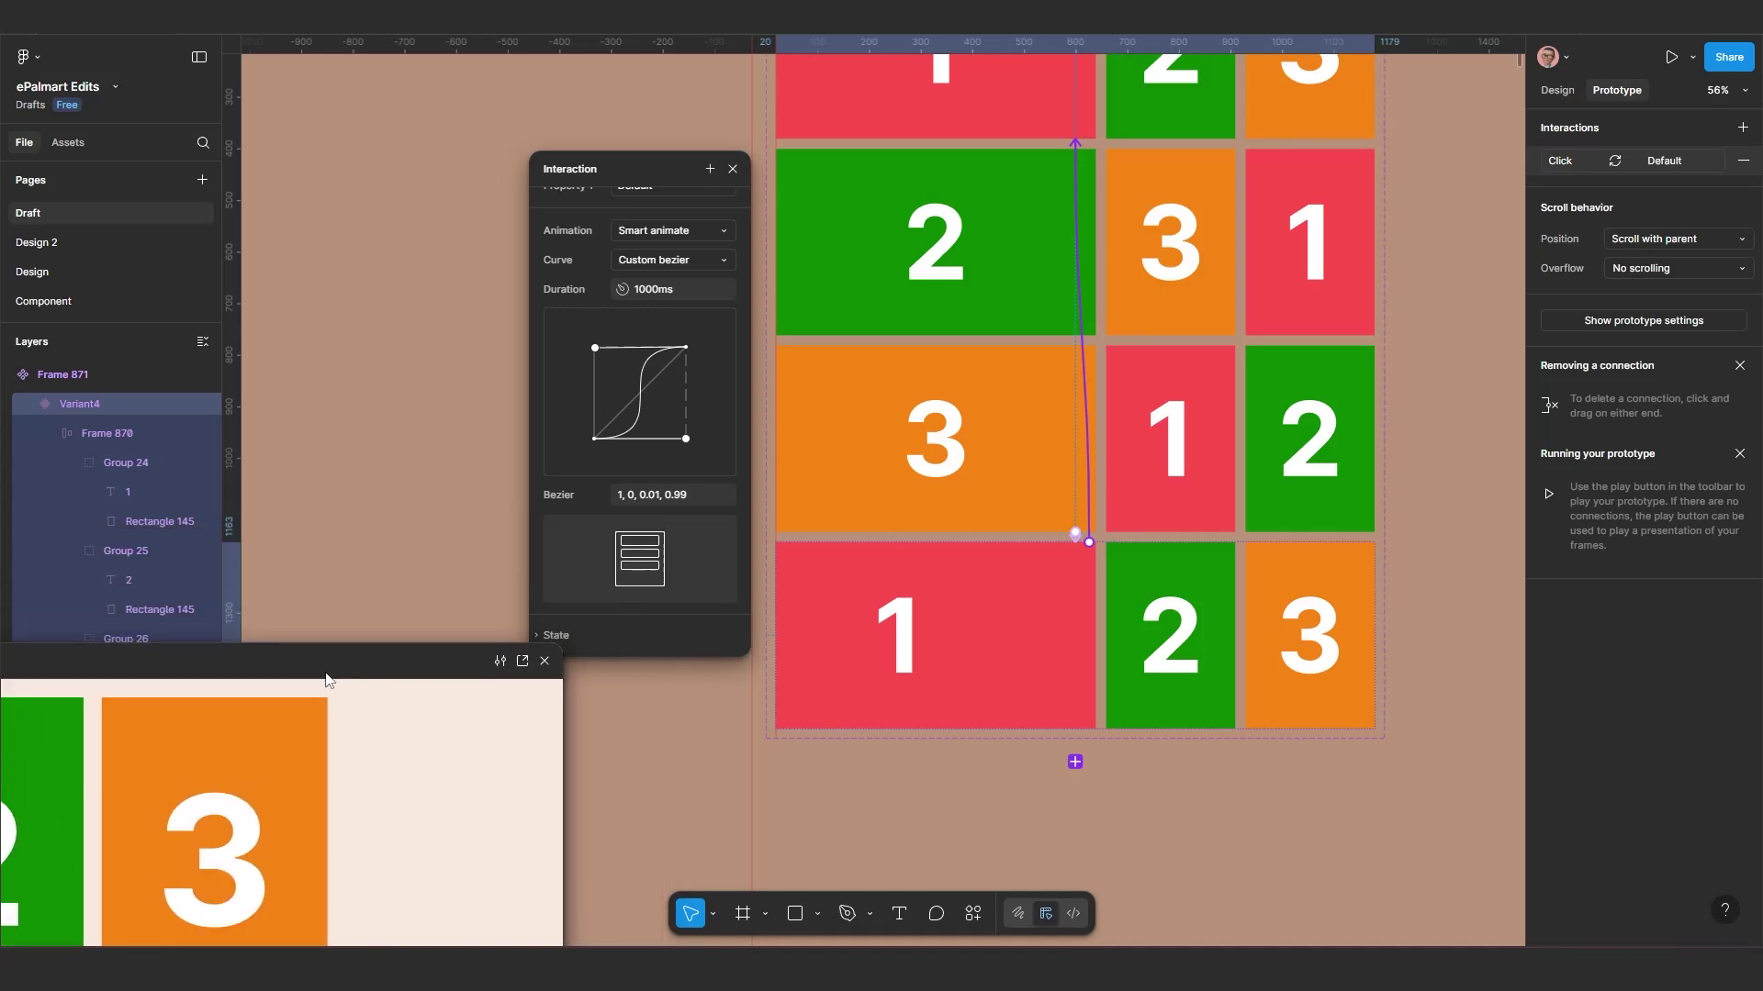
Step: Set the trigger of Variant4's interaction to After delay with a delay of 1 ms
scroll(587, 385, up, 2)
click(652, 209)
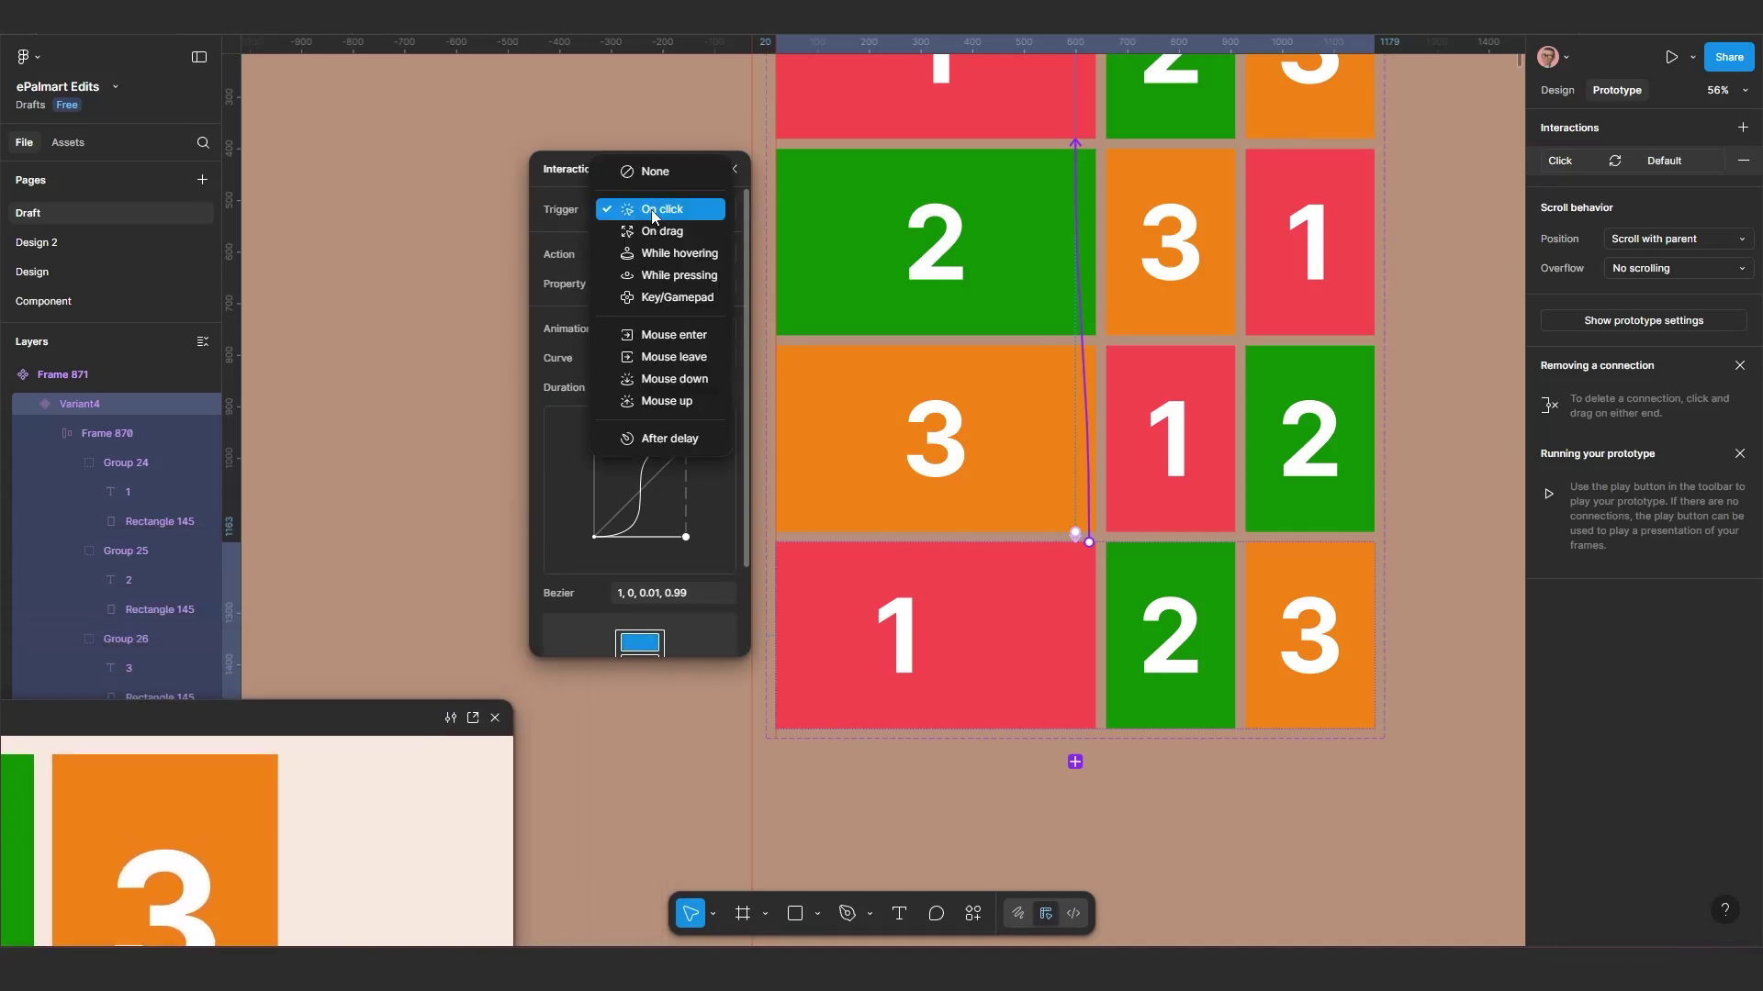
click(658, 439)
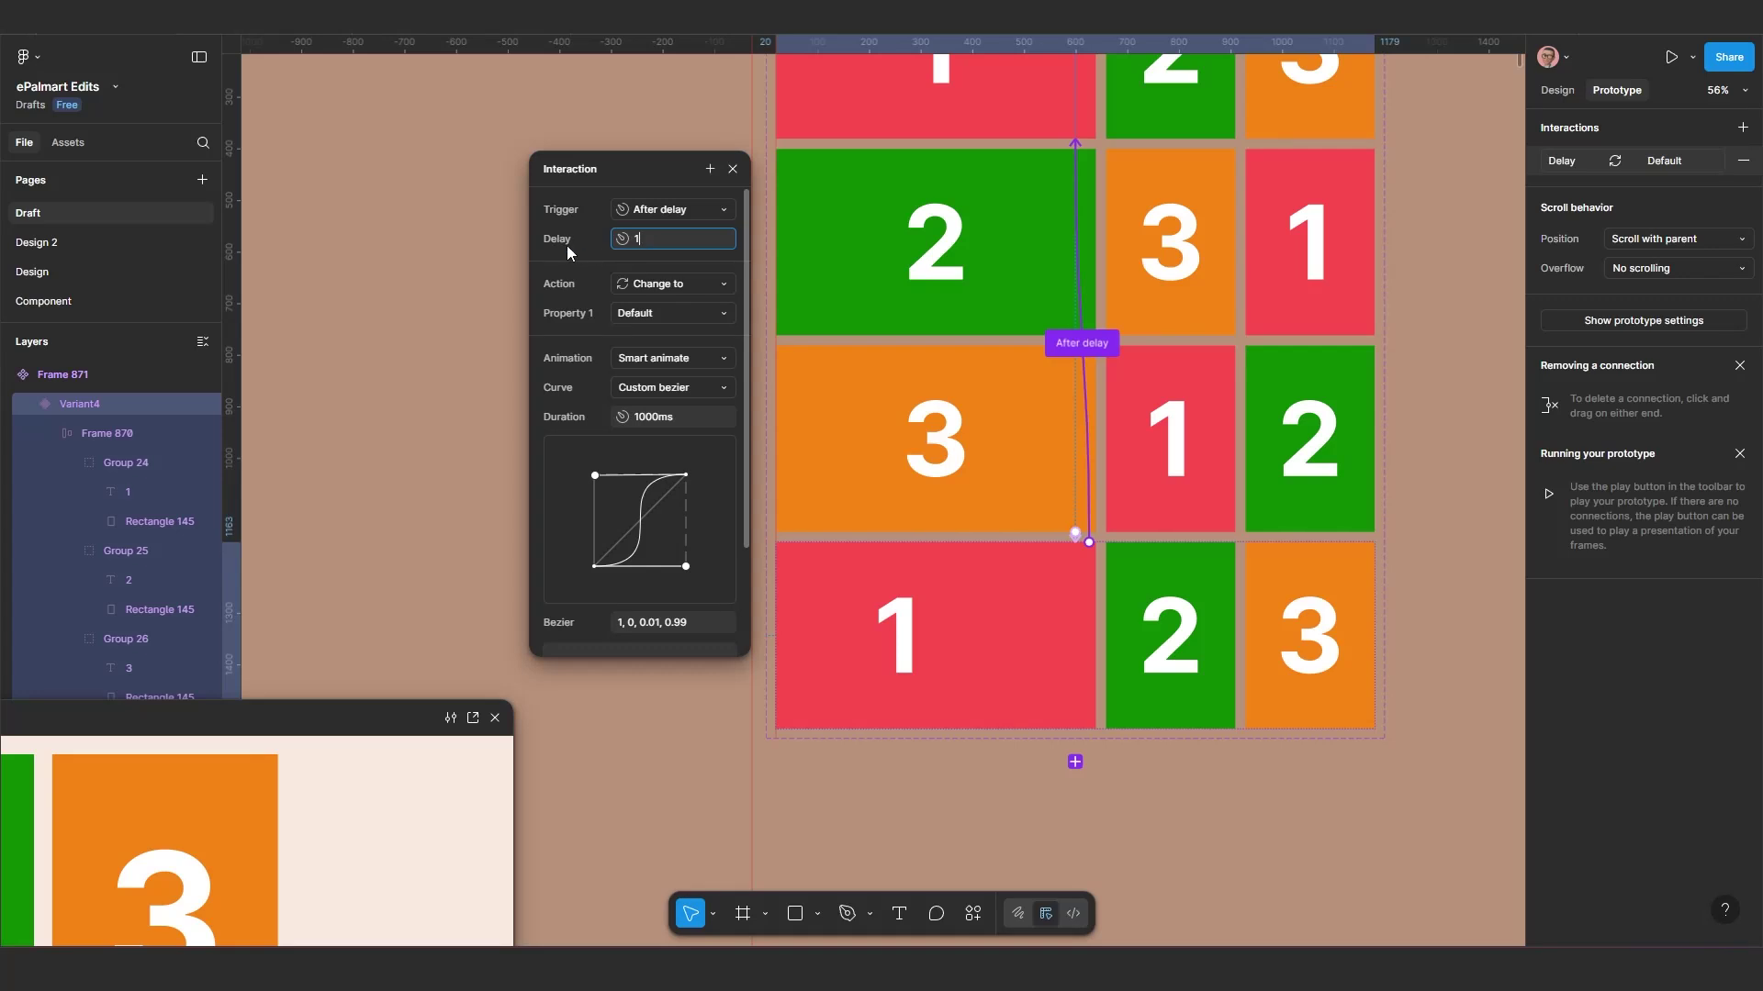
key(Return)
Step: Change the animation of Variant4's interaction to Instant
click(668, 358)
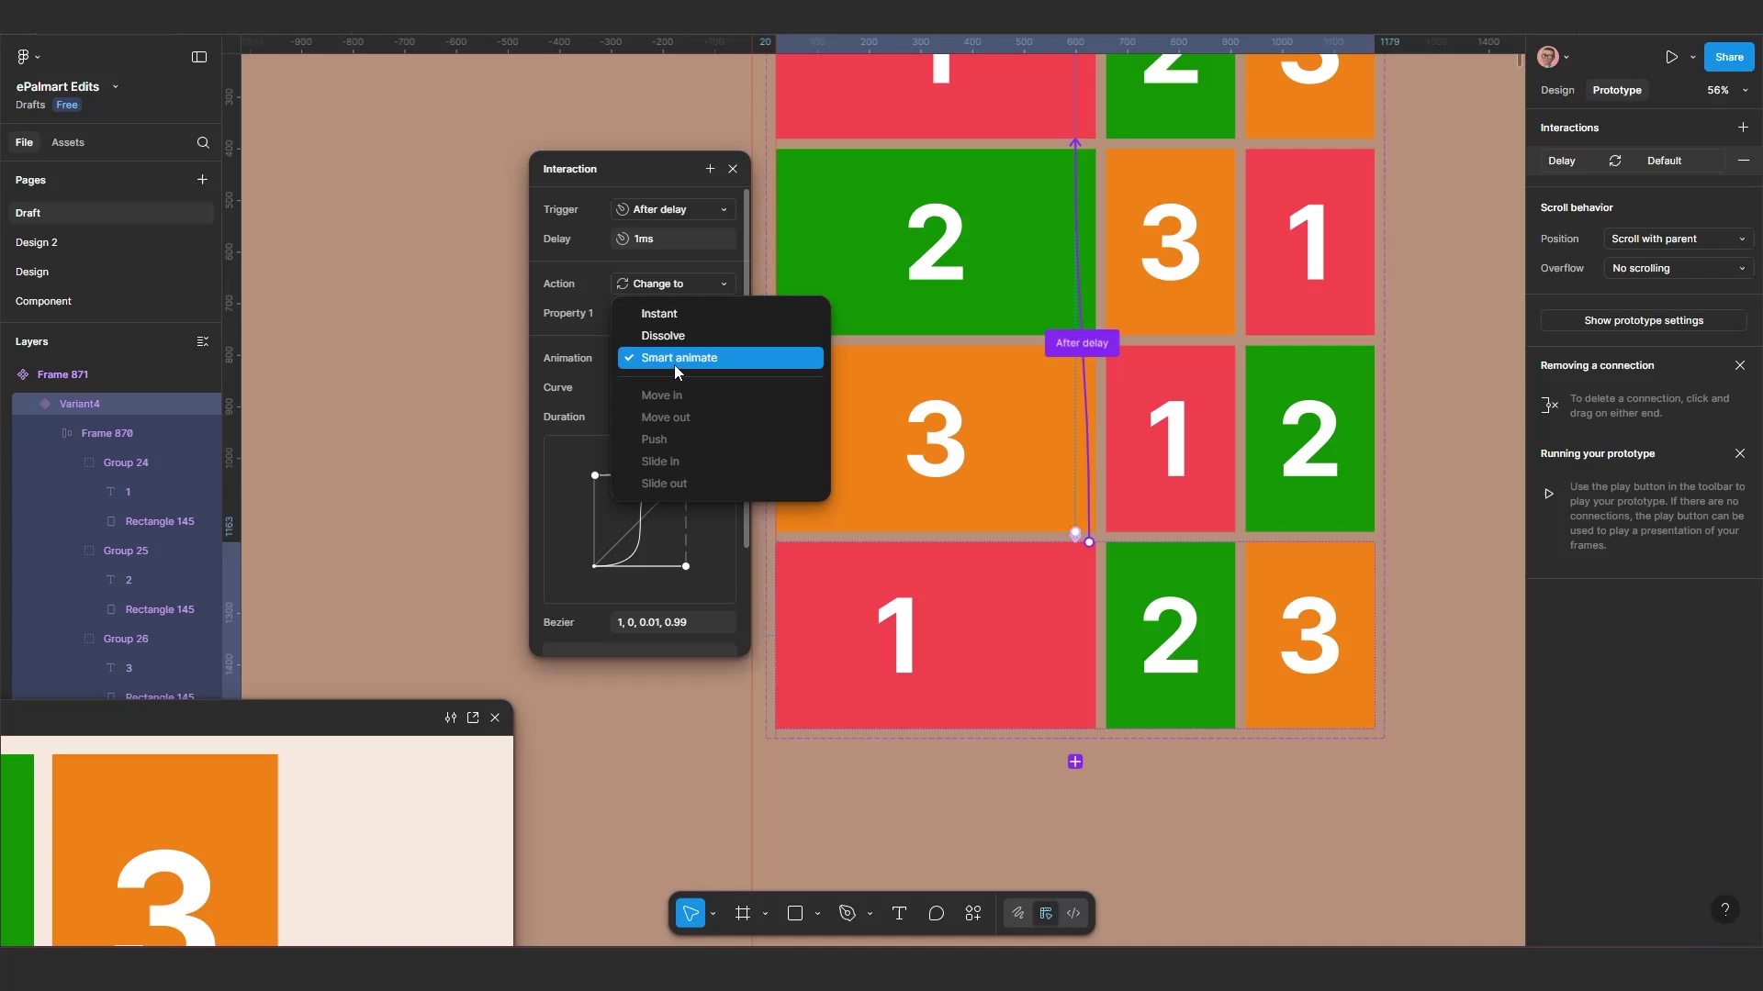
click(681, 309)
drag(627, 183, 640, 184)
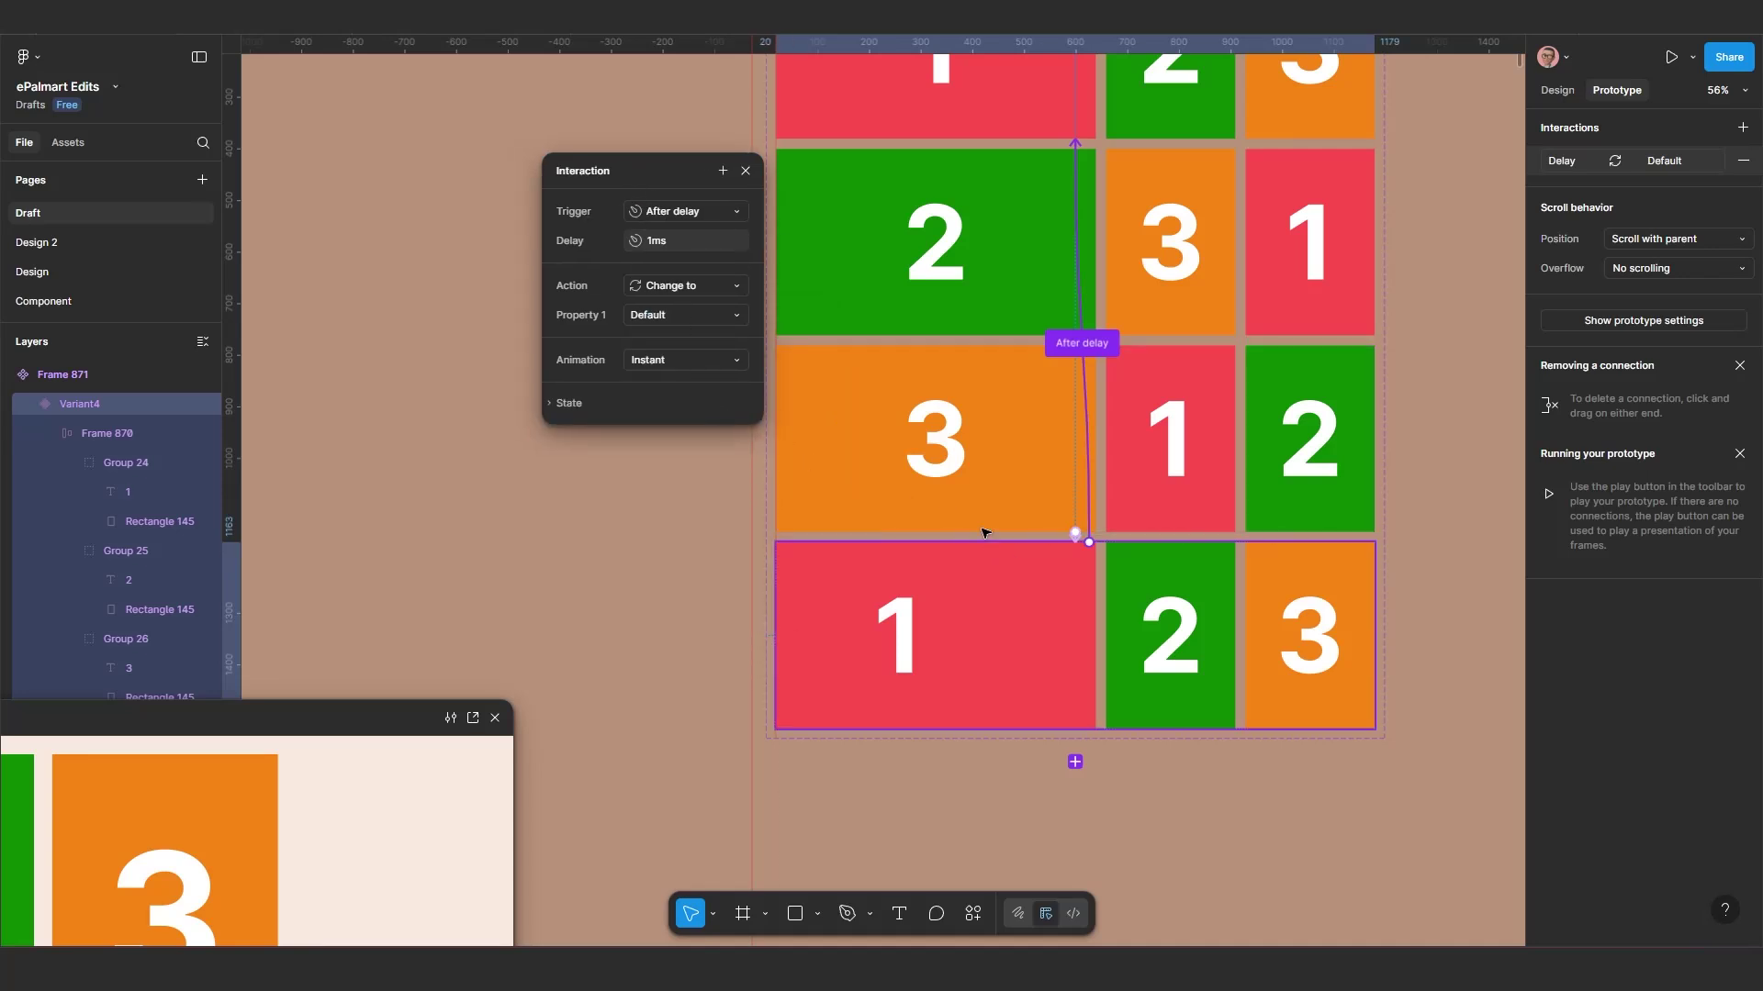
Step: Watch the carousel loop in the prototype preview, and move the preview window clear of the variants
scroll(977, 528, down, 2)
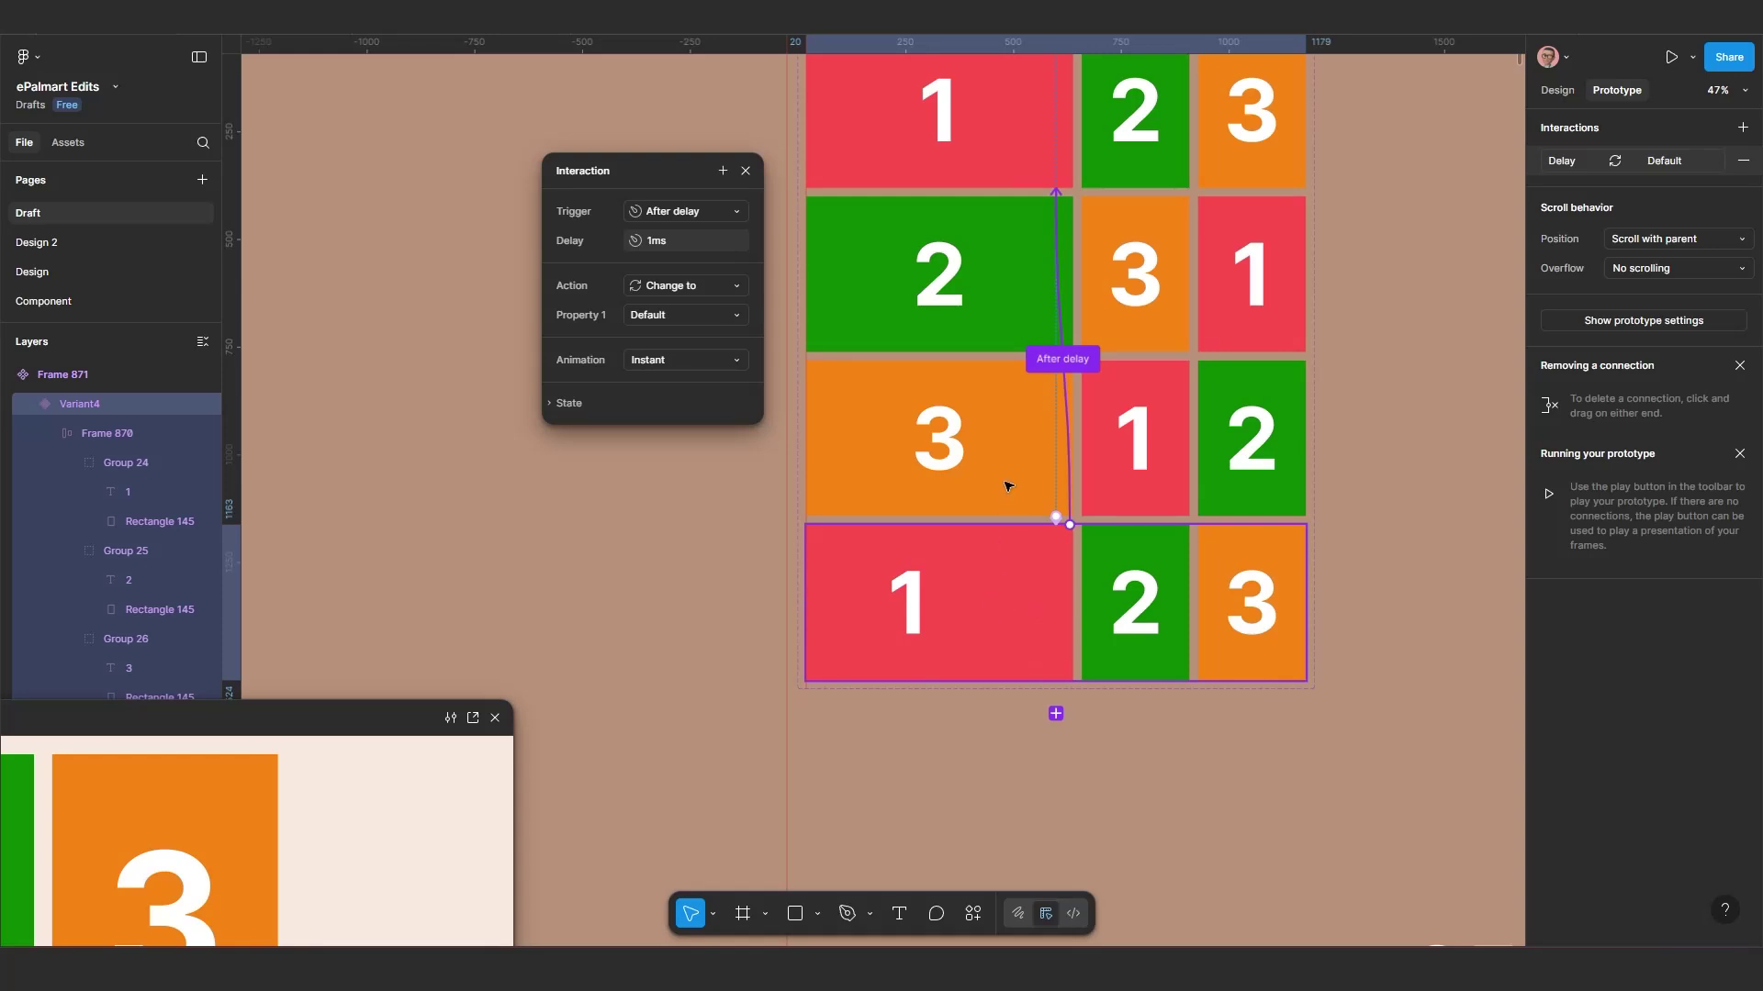
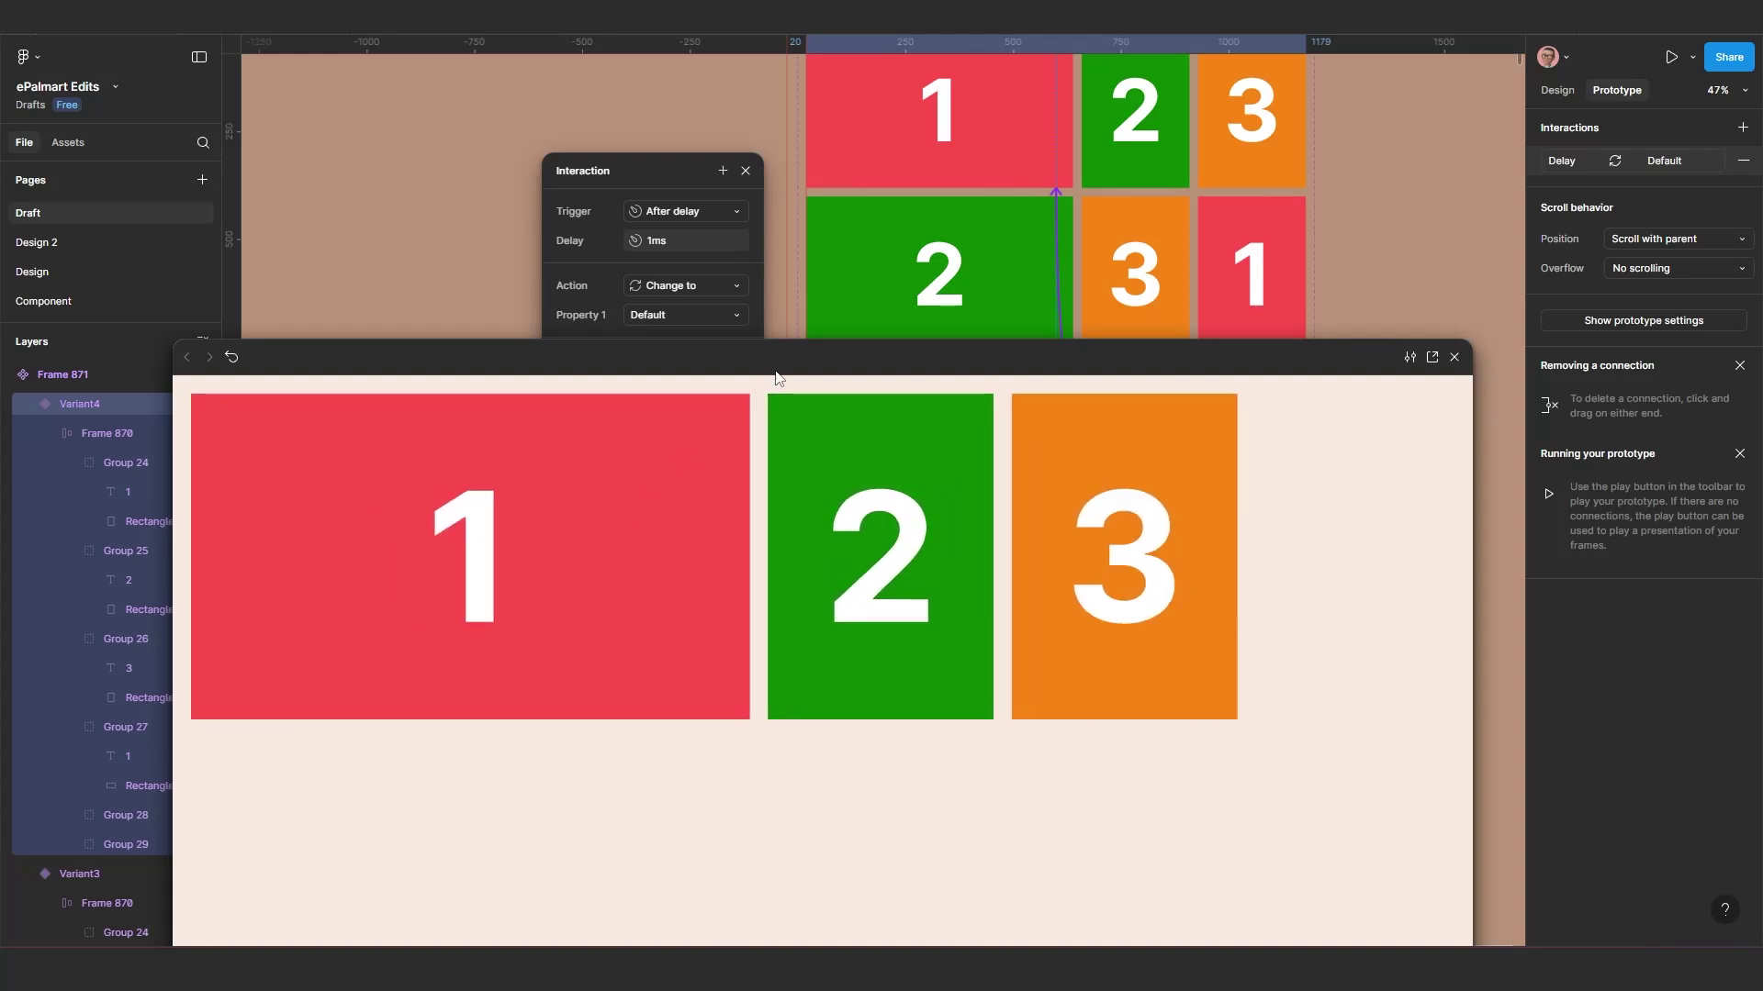
drag(776, 372, 551, 514)
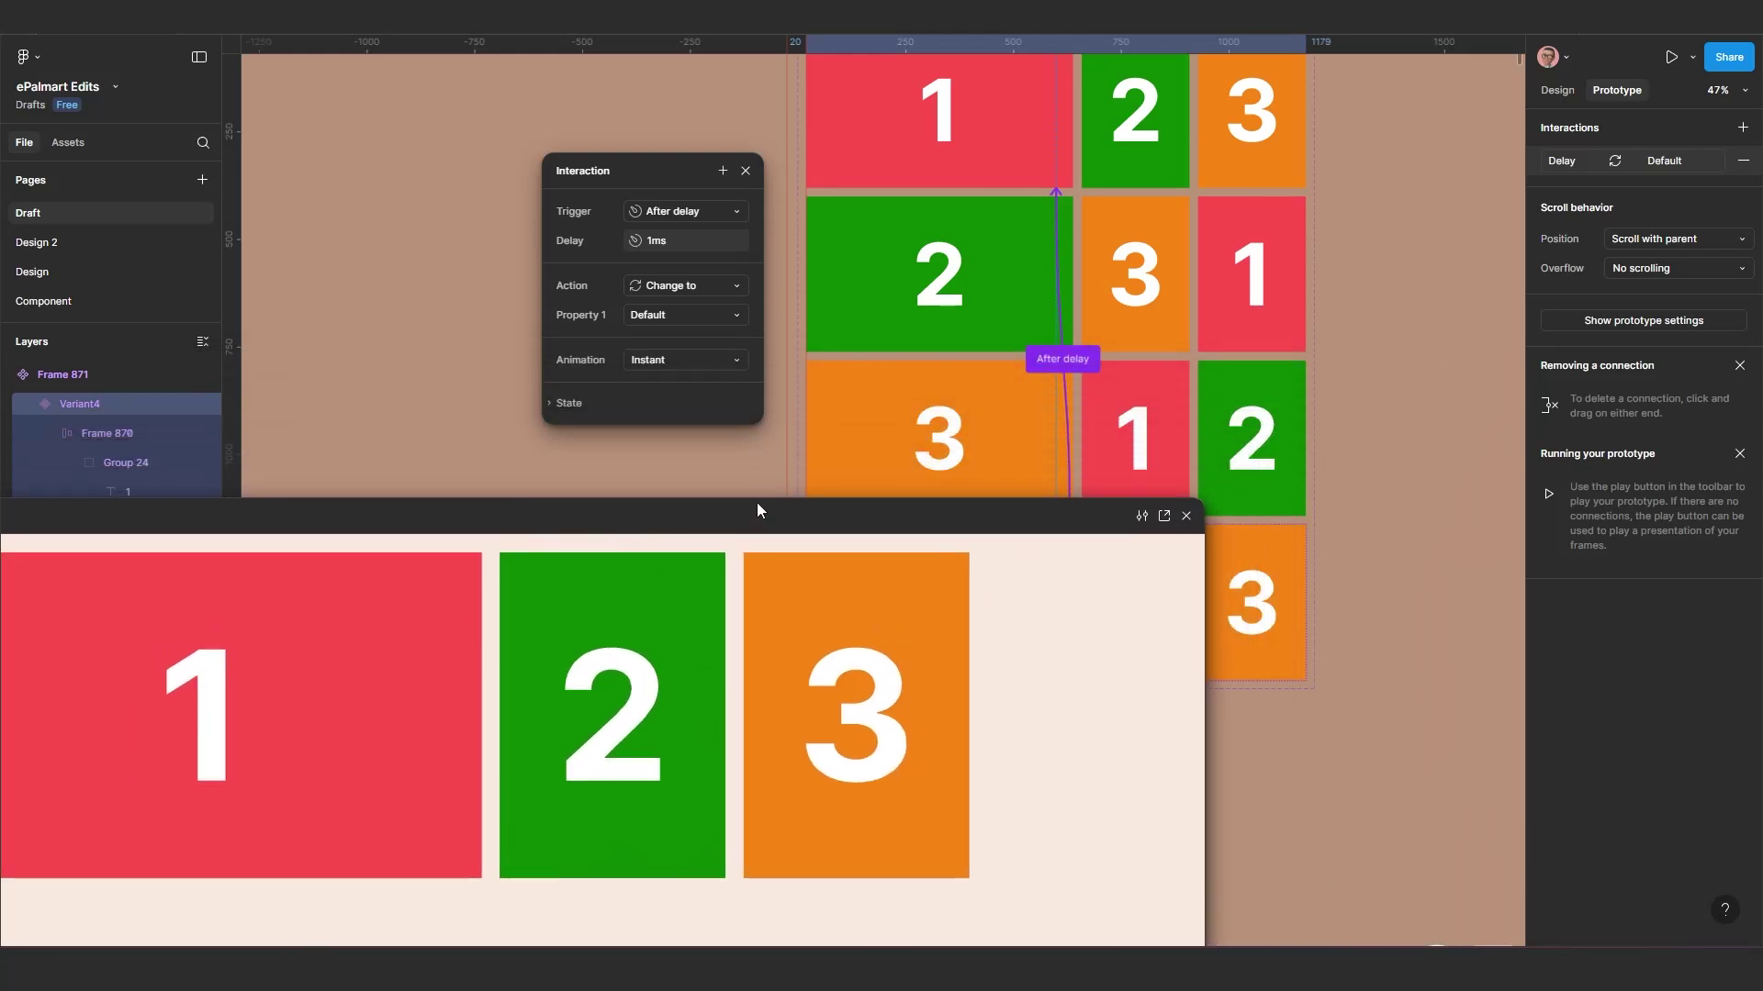
drag(756, 503, 740, 725)
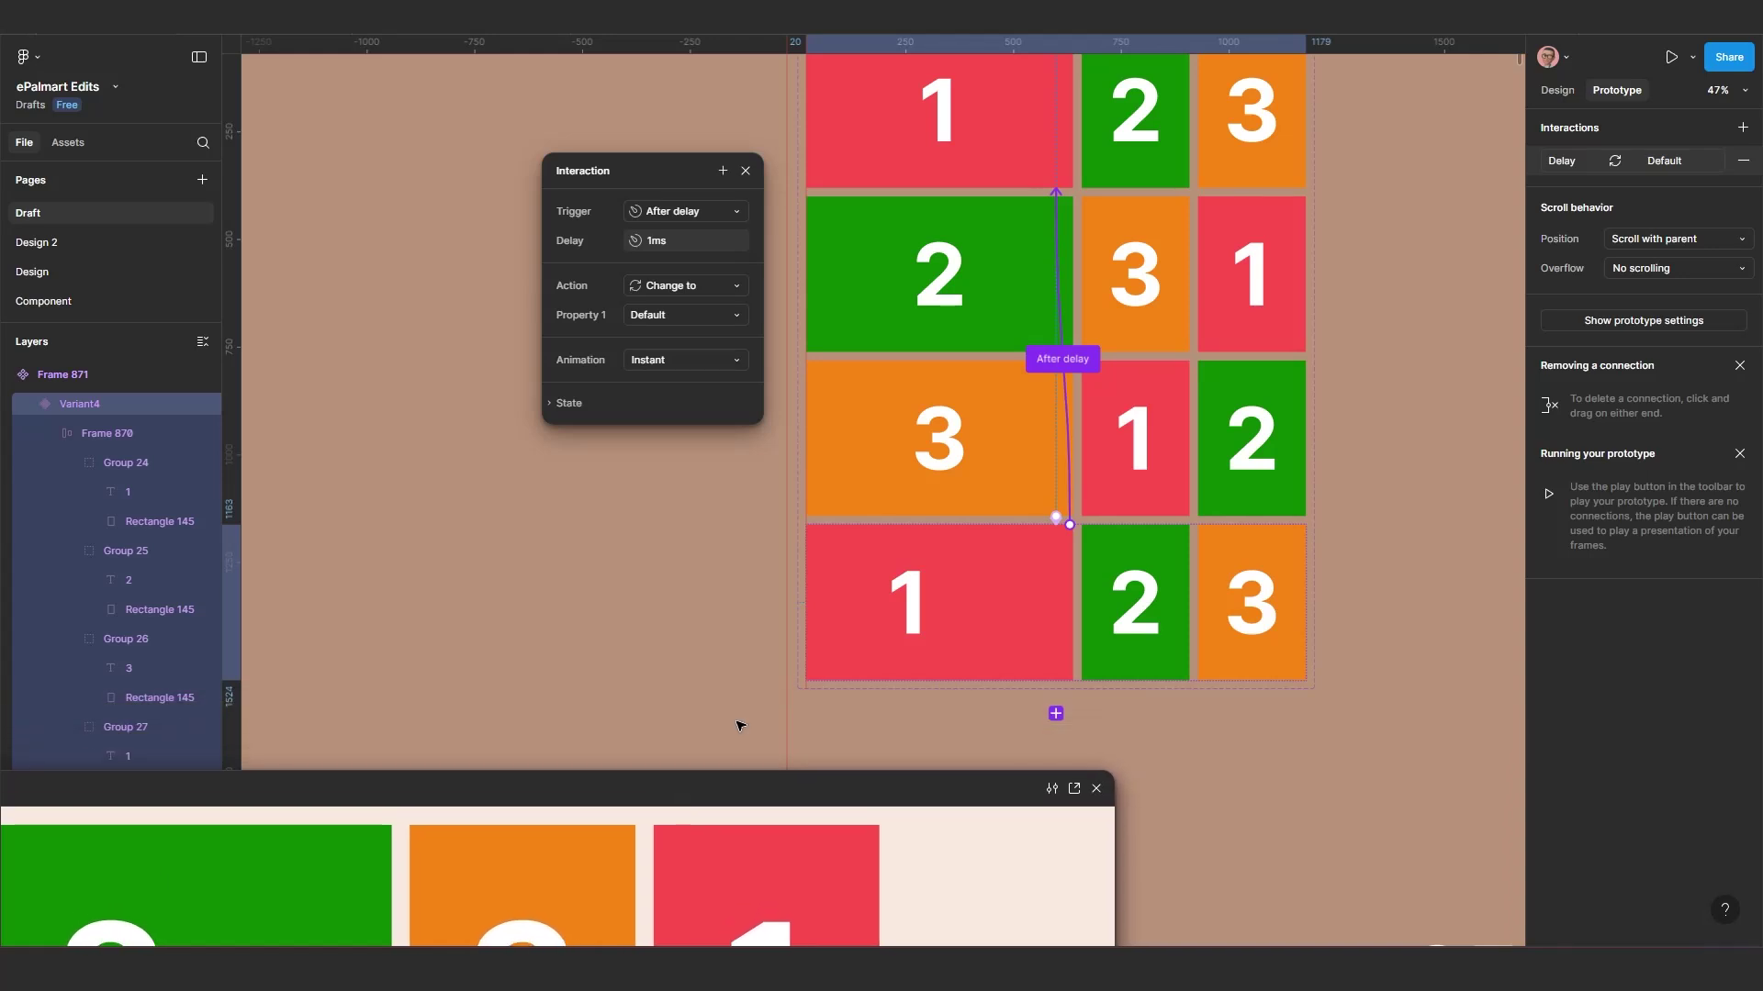
Step: Place a standalone copy of the wide red card, Group 24, on the empty canvas beside Frame 607
scroll(740, 725, down, 6)
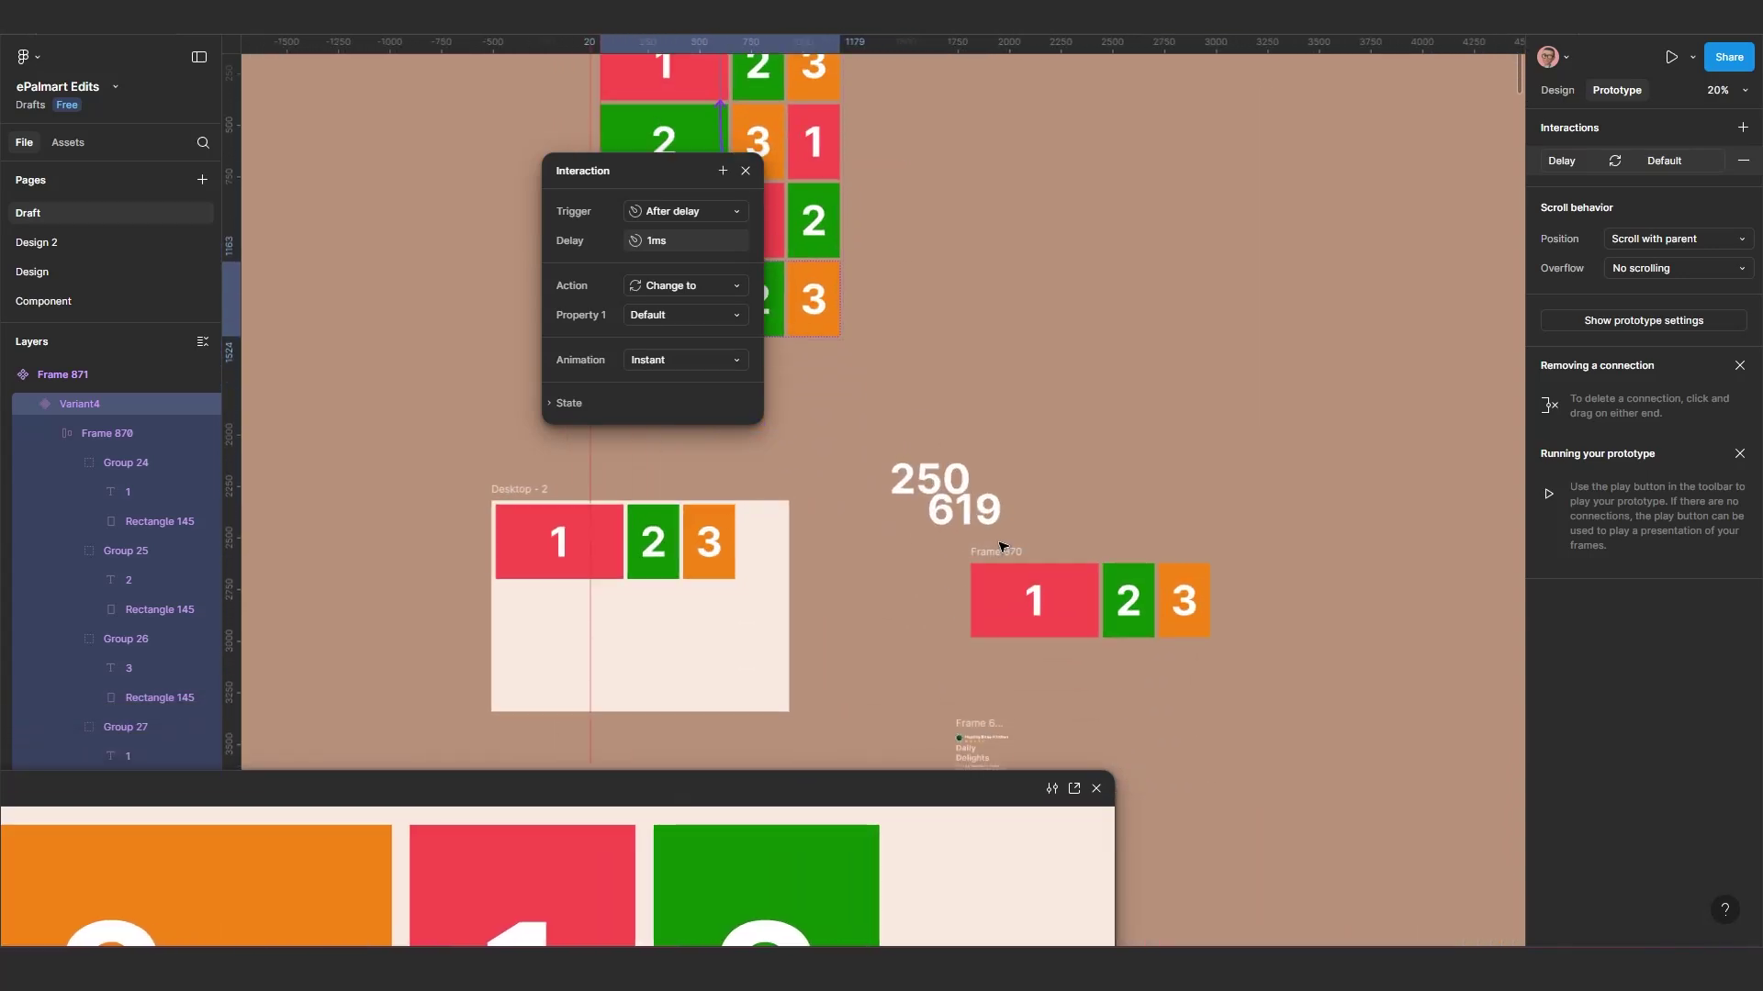
scroll(1001, 642, up, 5)
click(1107, 625)
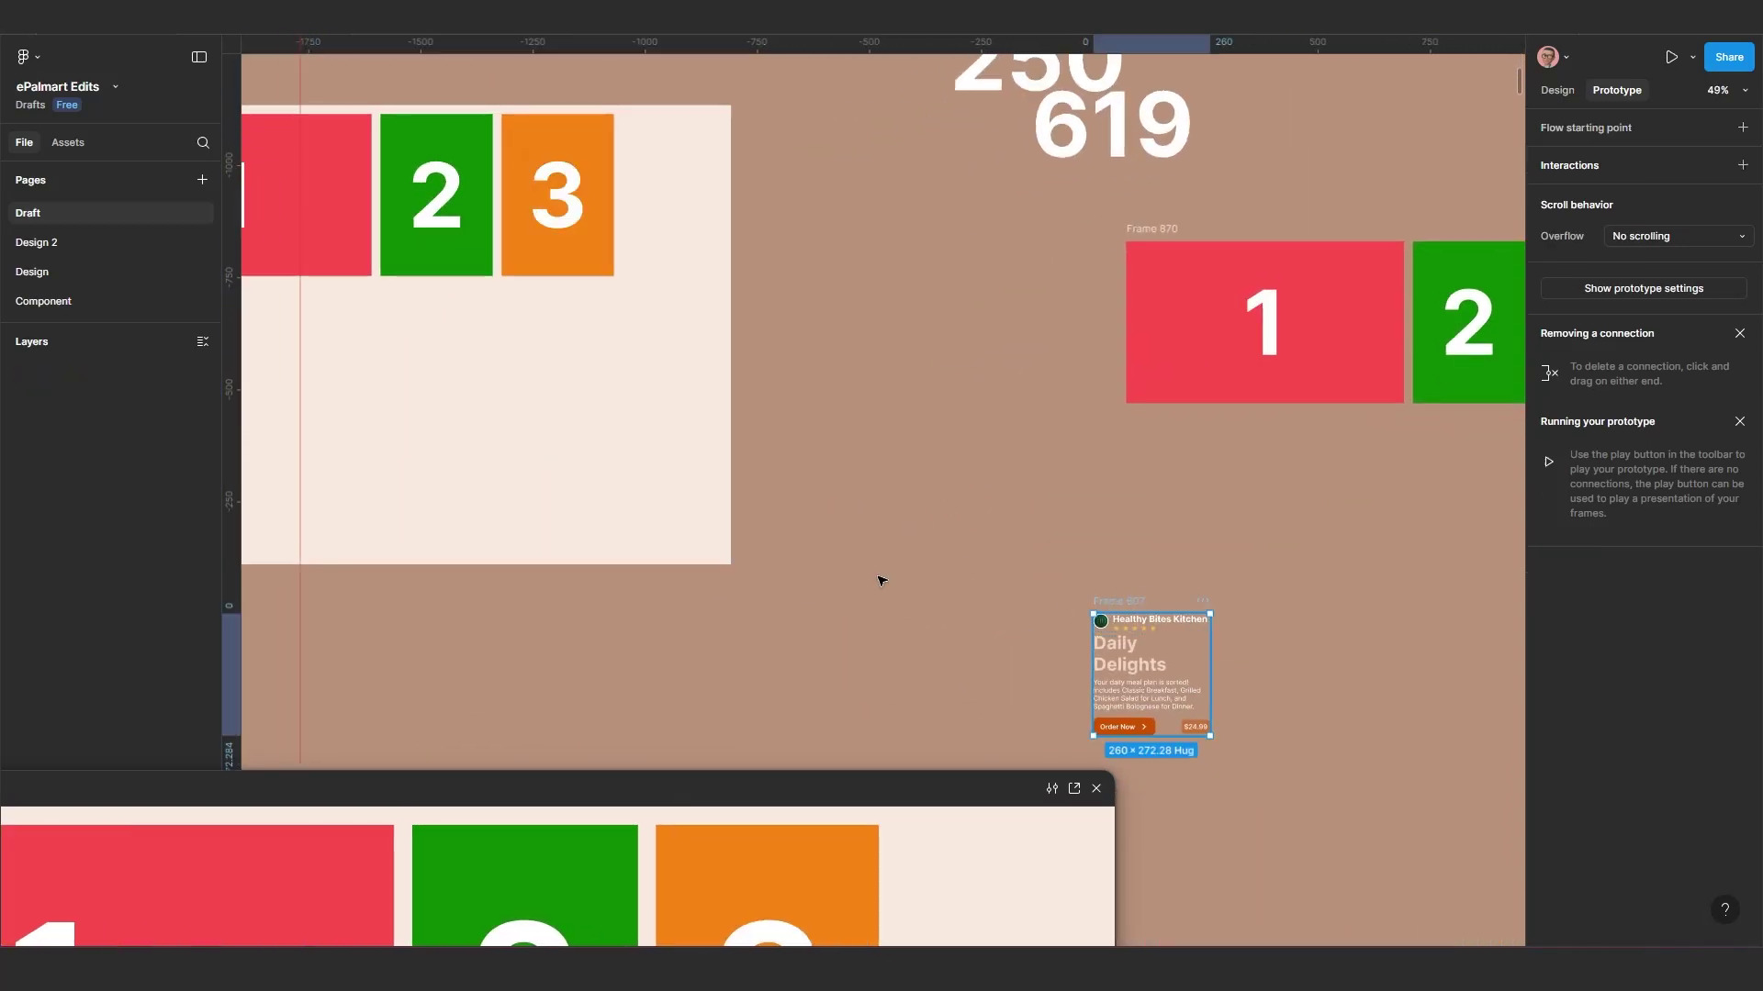
drag(882, 581, 851, 518)
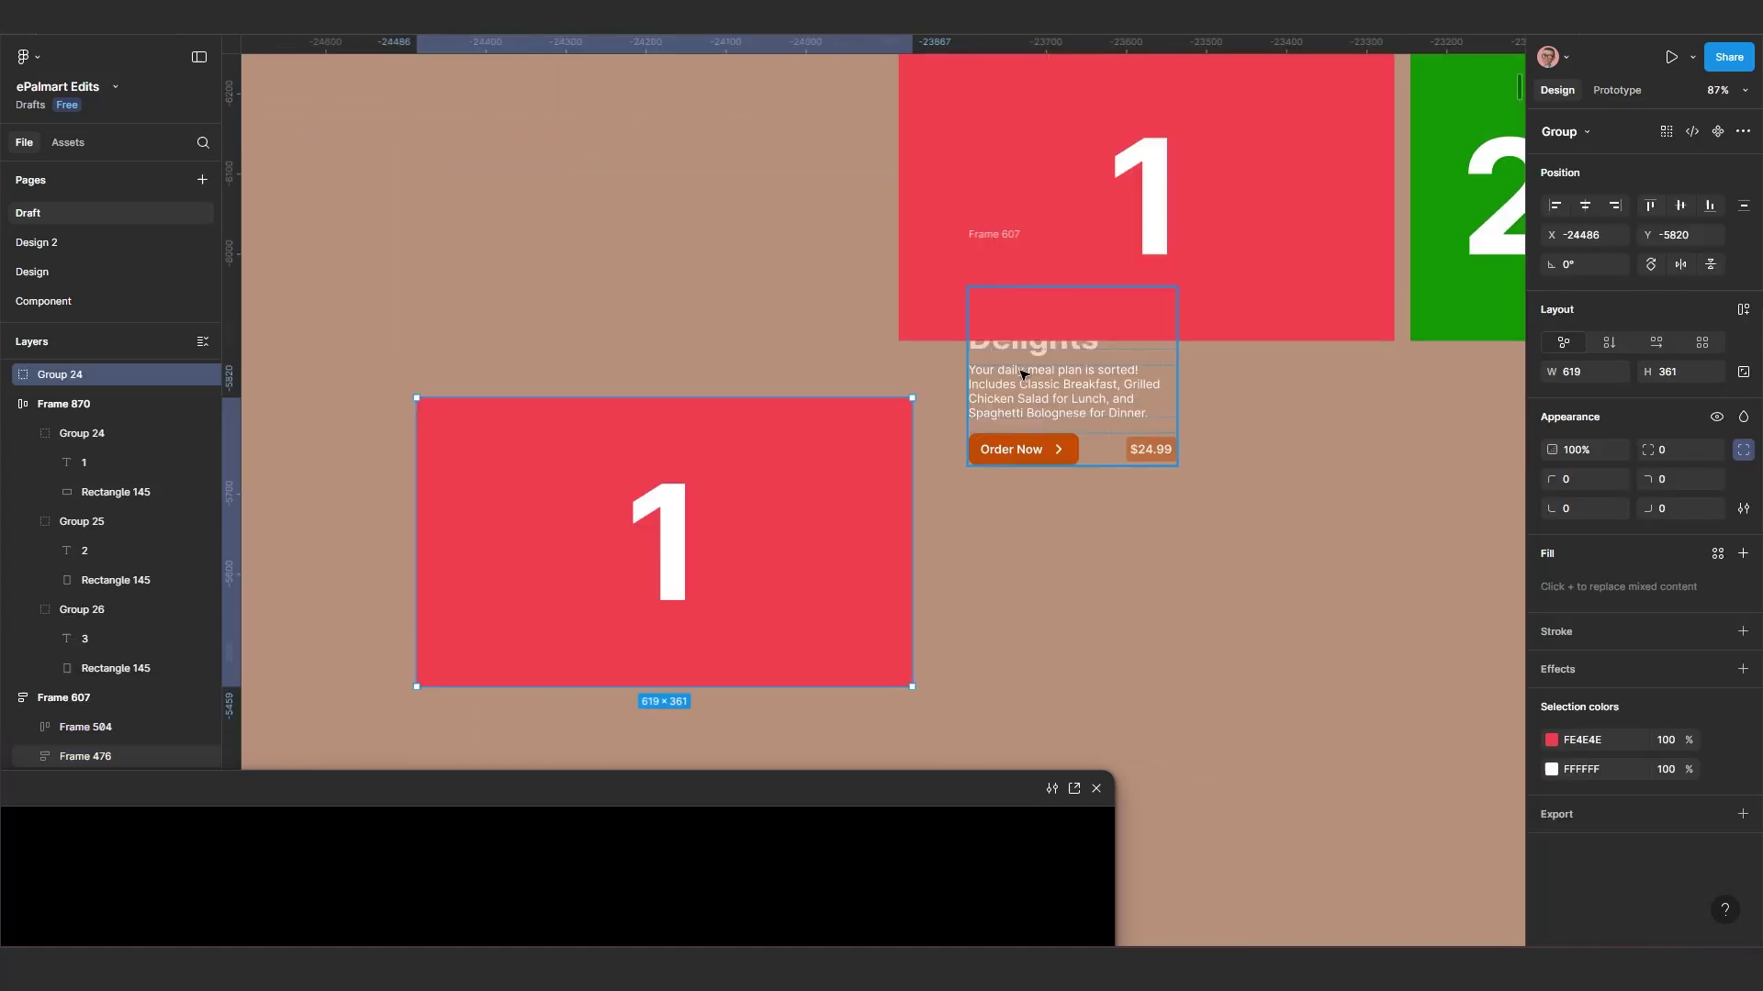
Step: Move the Daily Delights content, Frame 476, from Frame 607 into the standalone red card in place of its number
click(1017, 371)
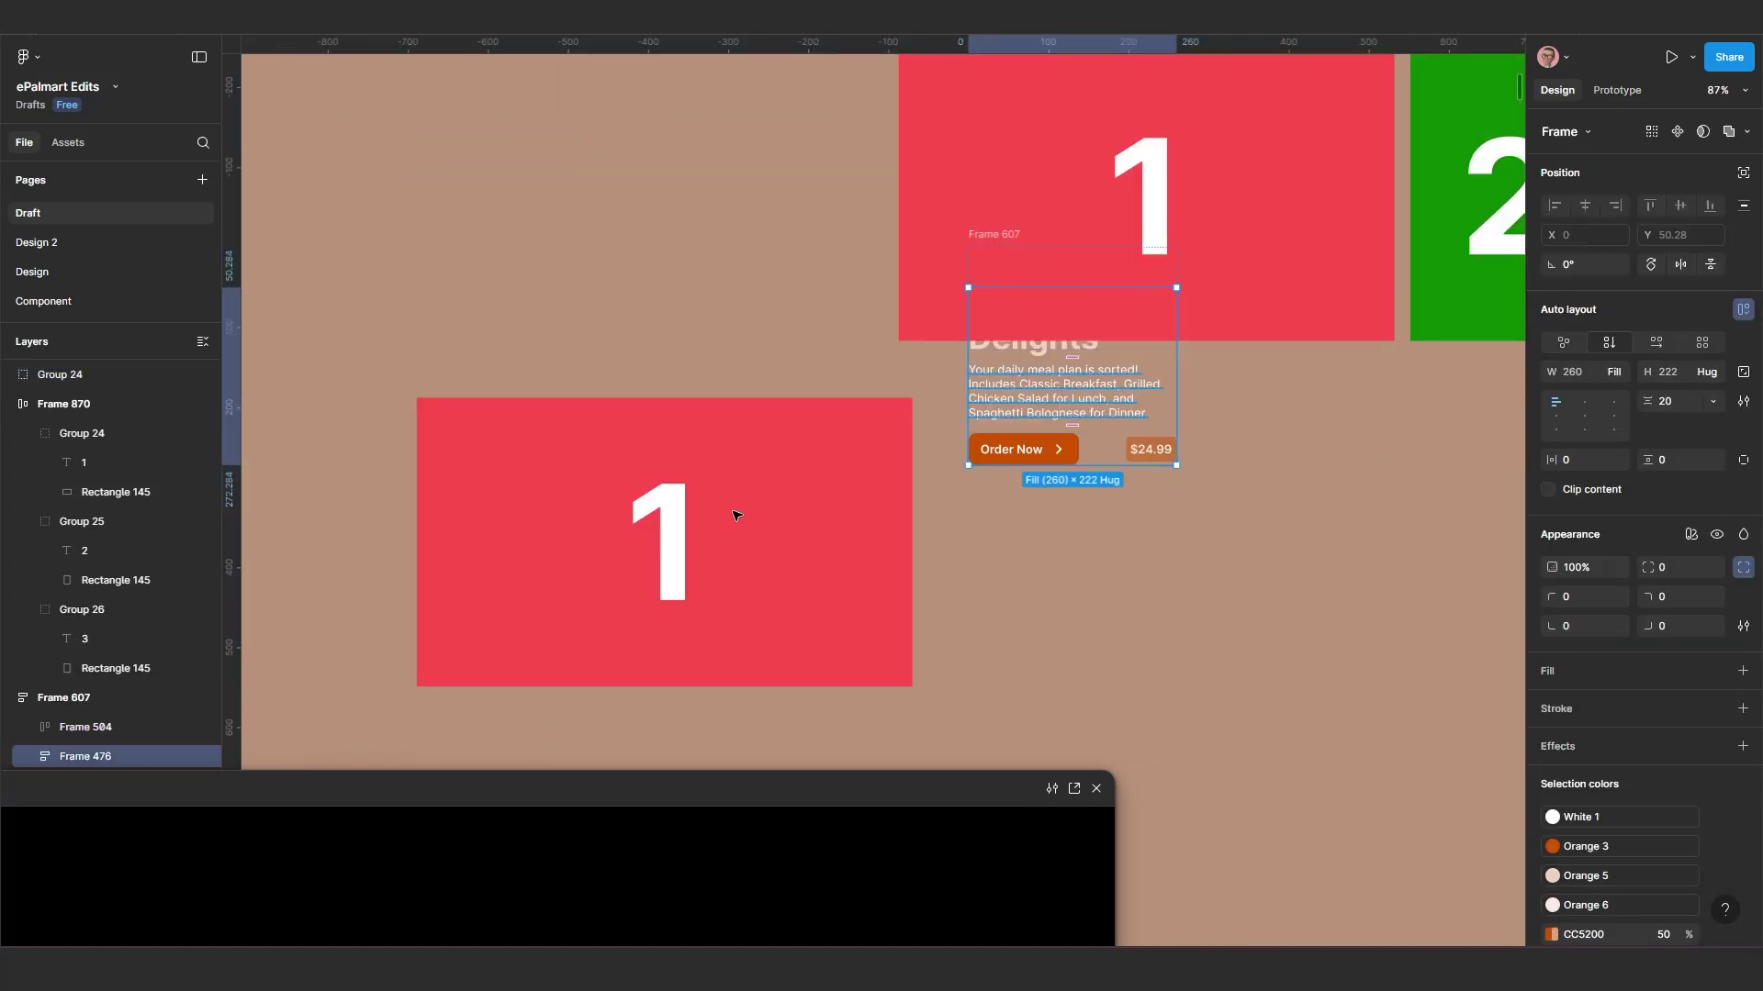
double_click(671, 527)
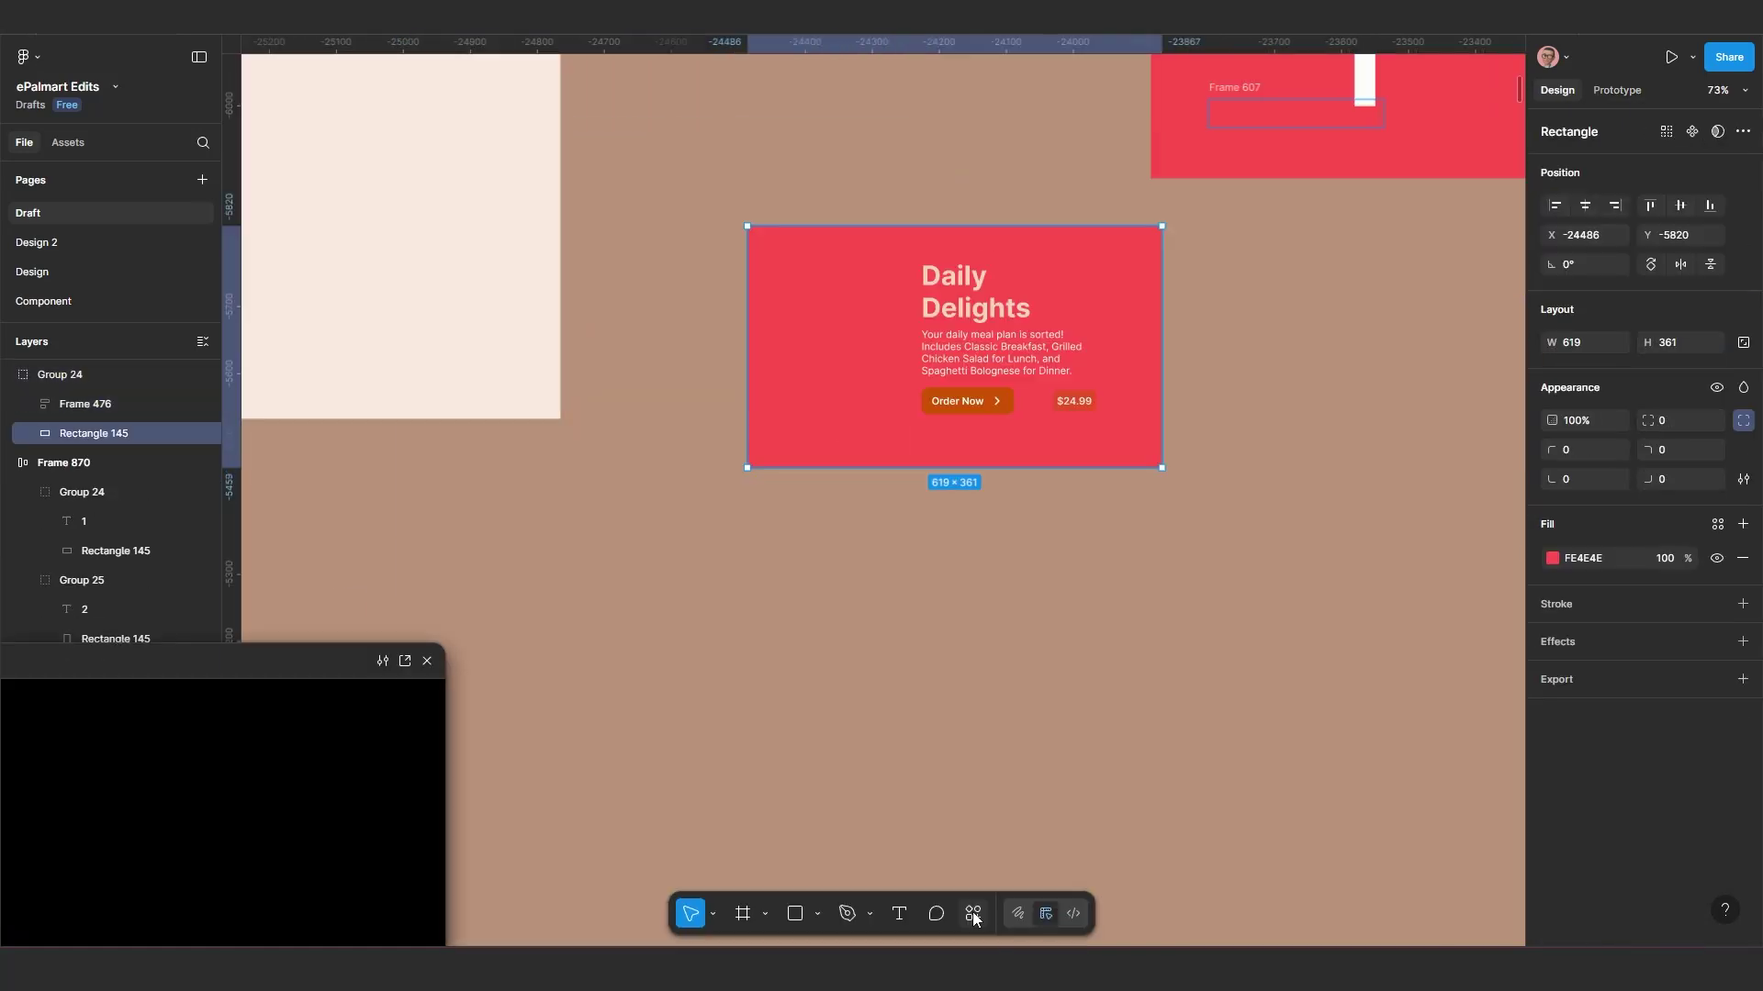
Step: Fill the standalone red card's rectangle with the purple, orange and cyan wave image from the Unsplash plugin's "abstract" results
key(ctrl+k)
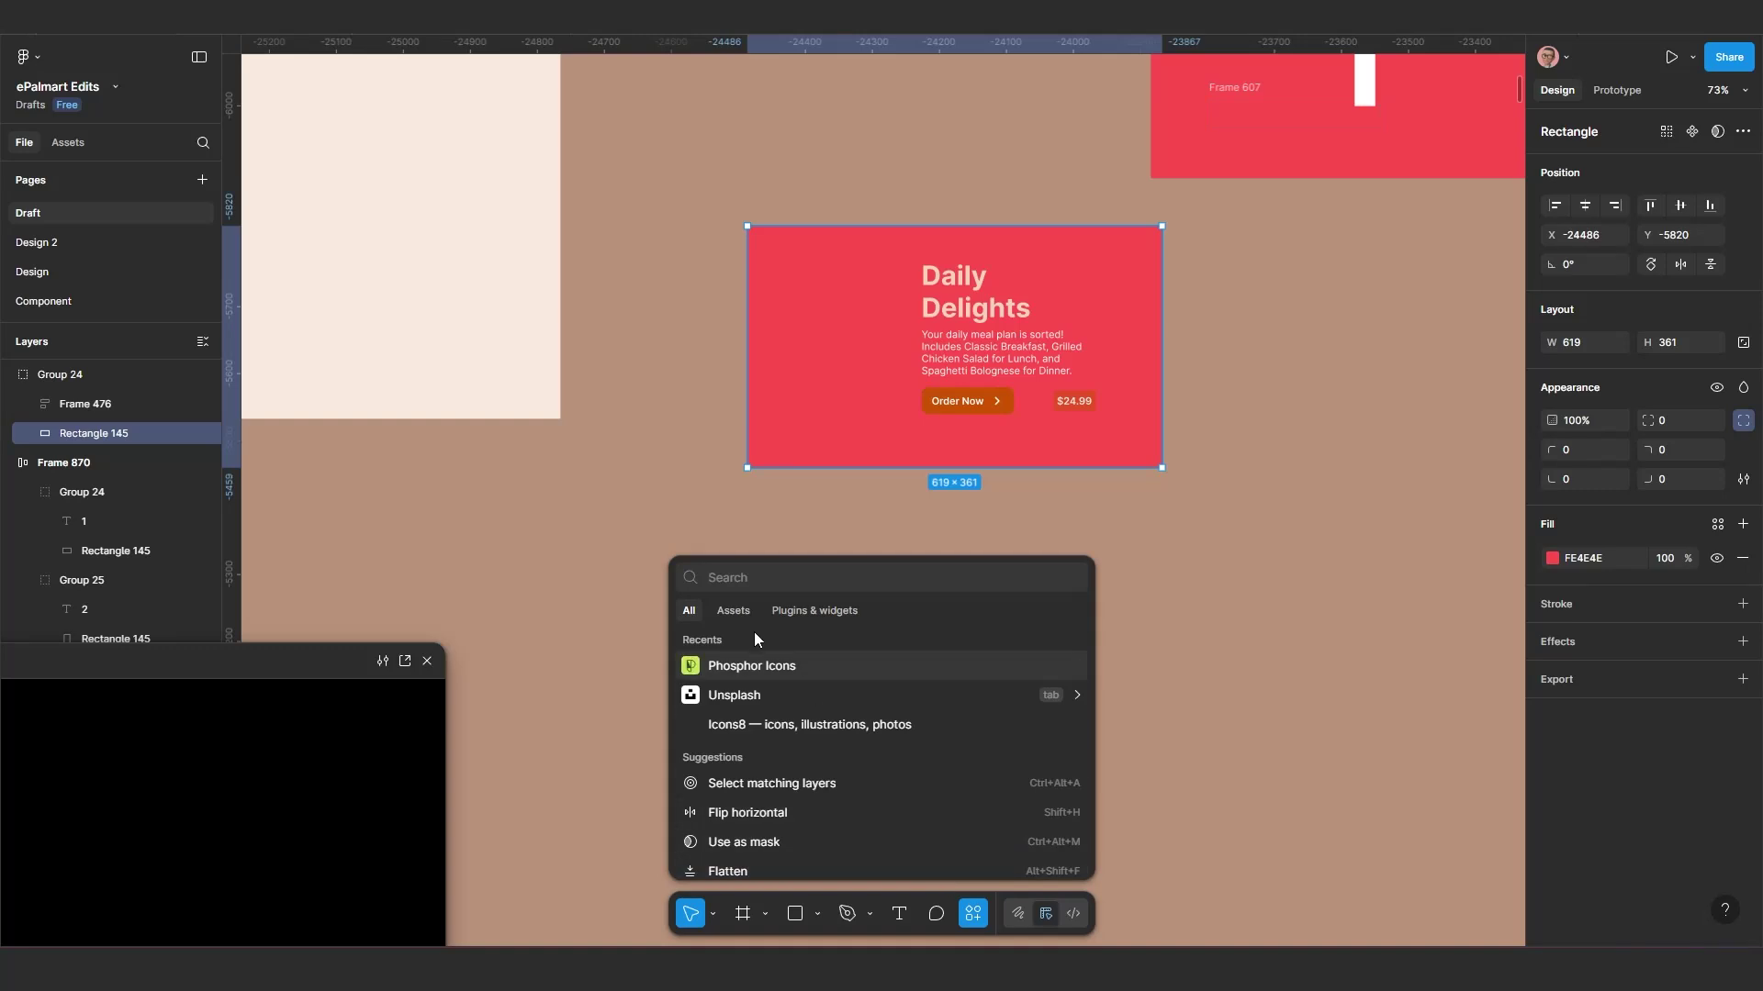
key(Escape)
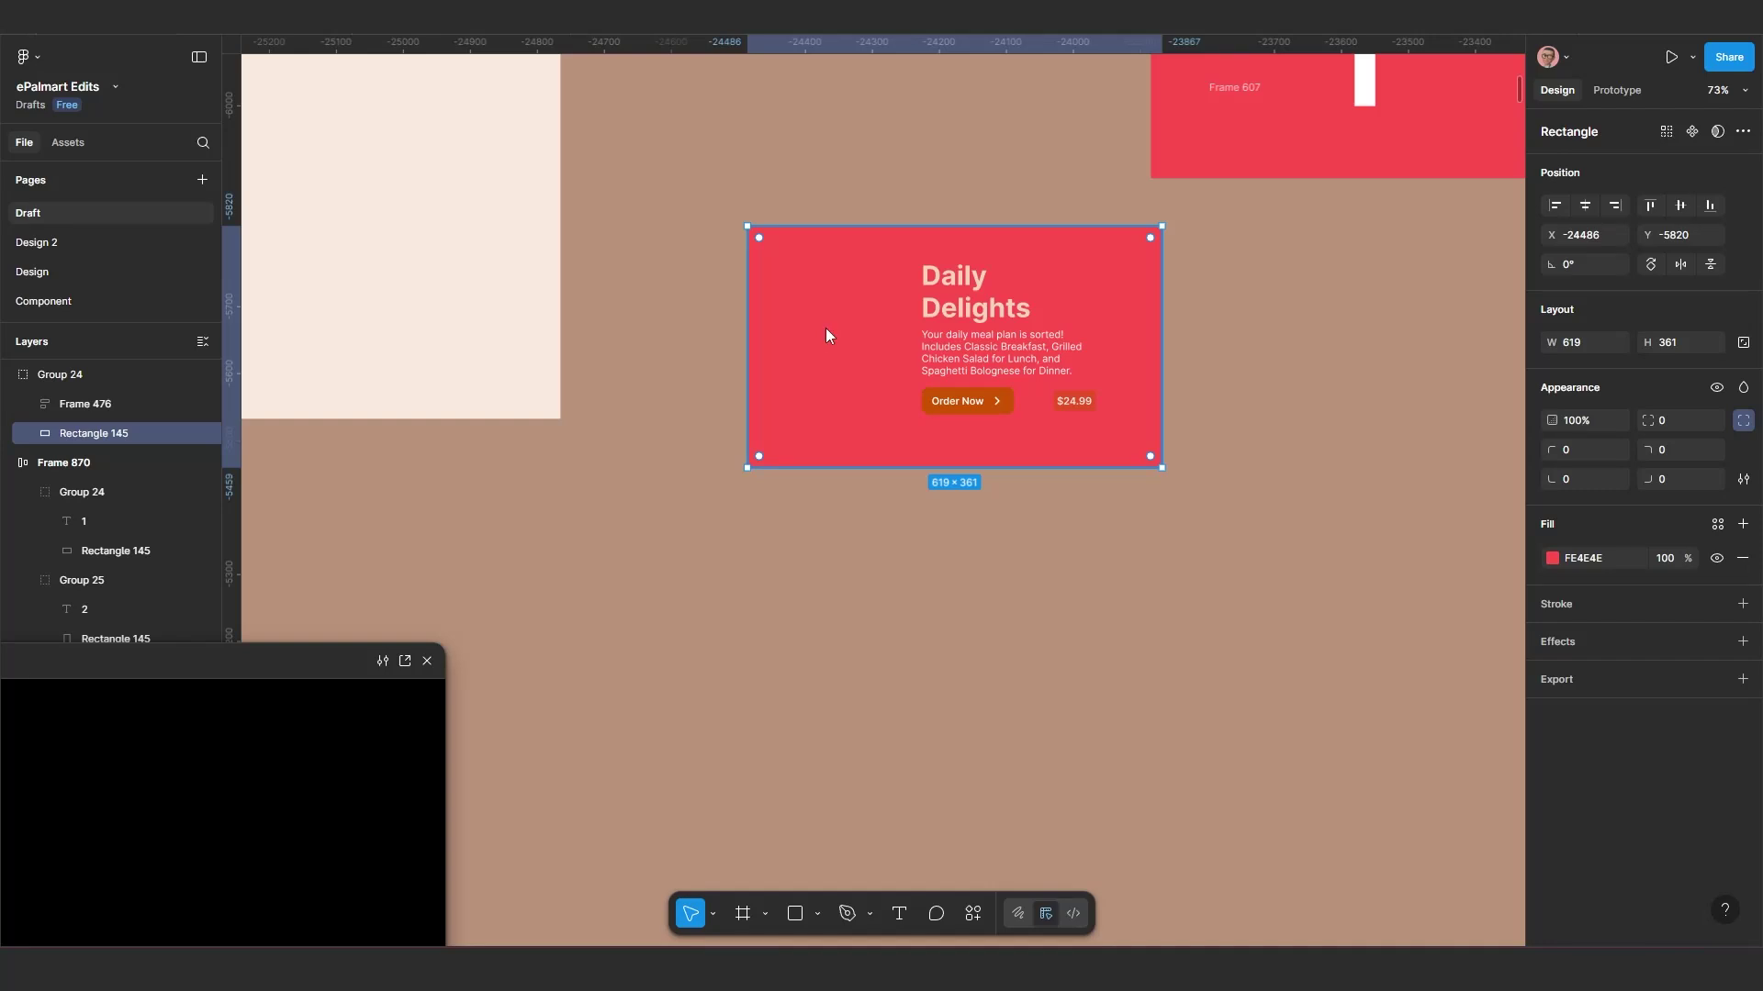
drag(162, 305, 242, 274)
click(136, 408)
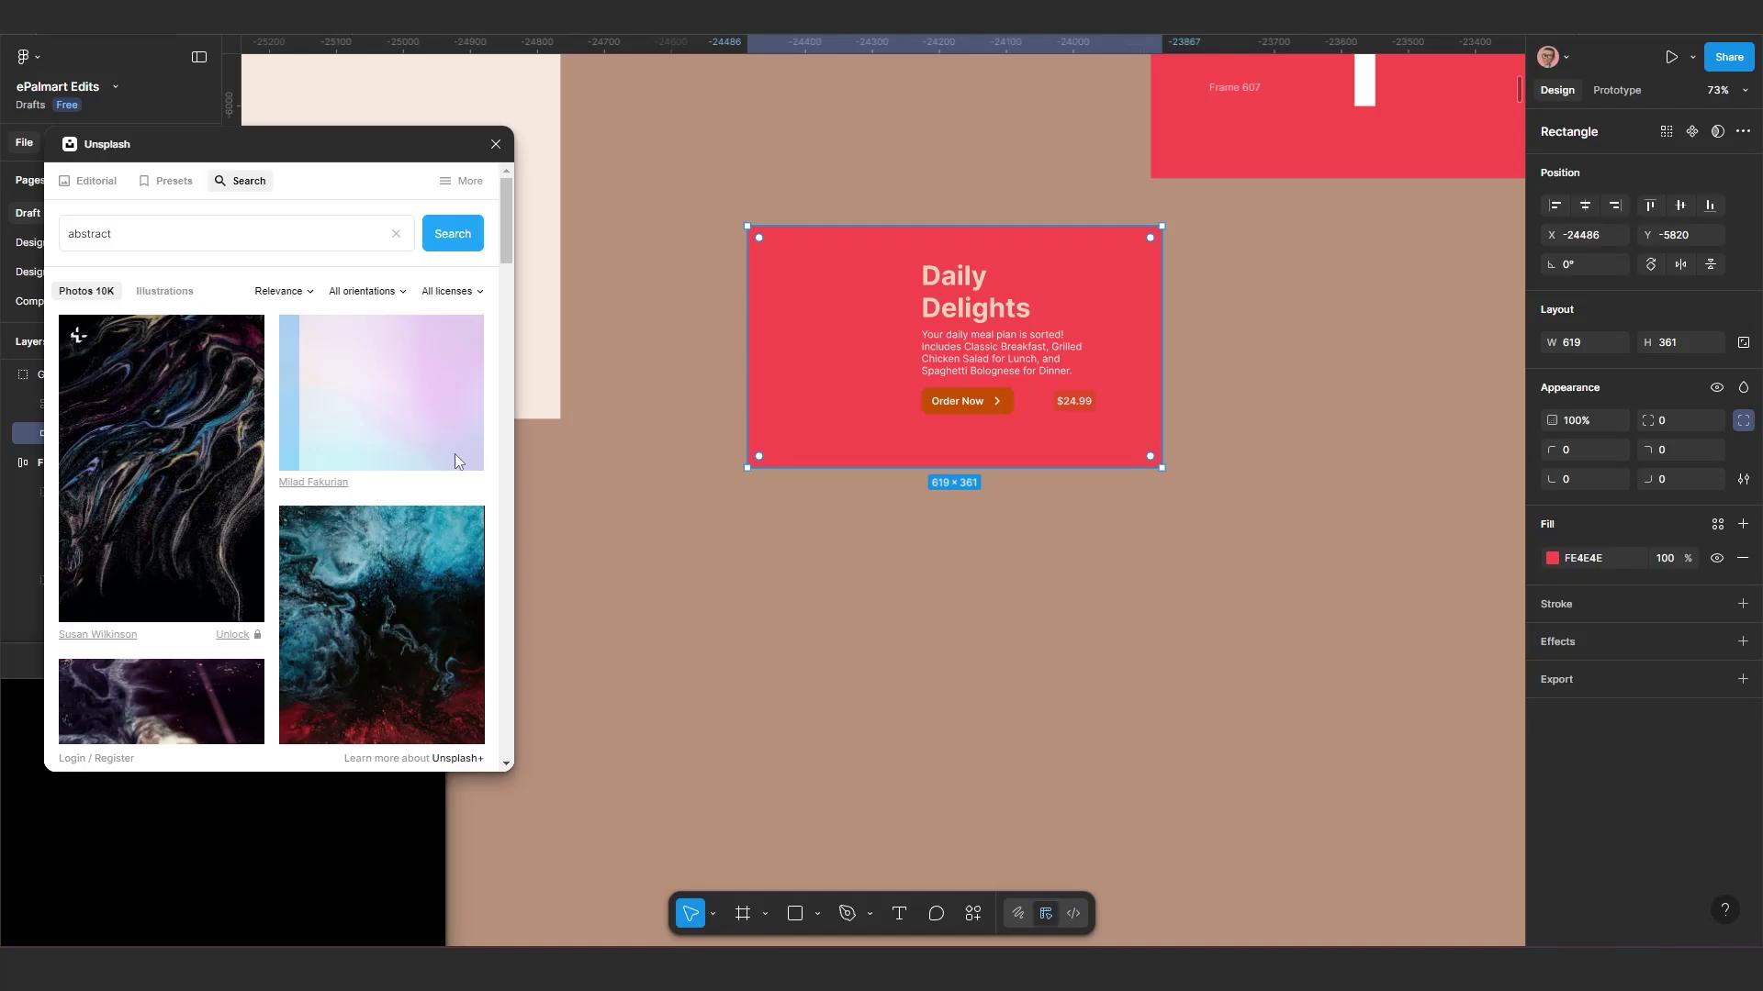
click(455, 454)
scroll(769, 432, up, 2)
scroll(768, 433, up, 3)
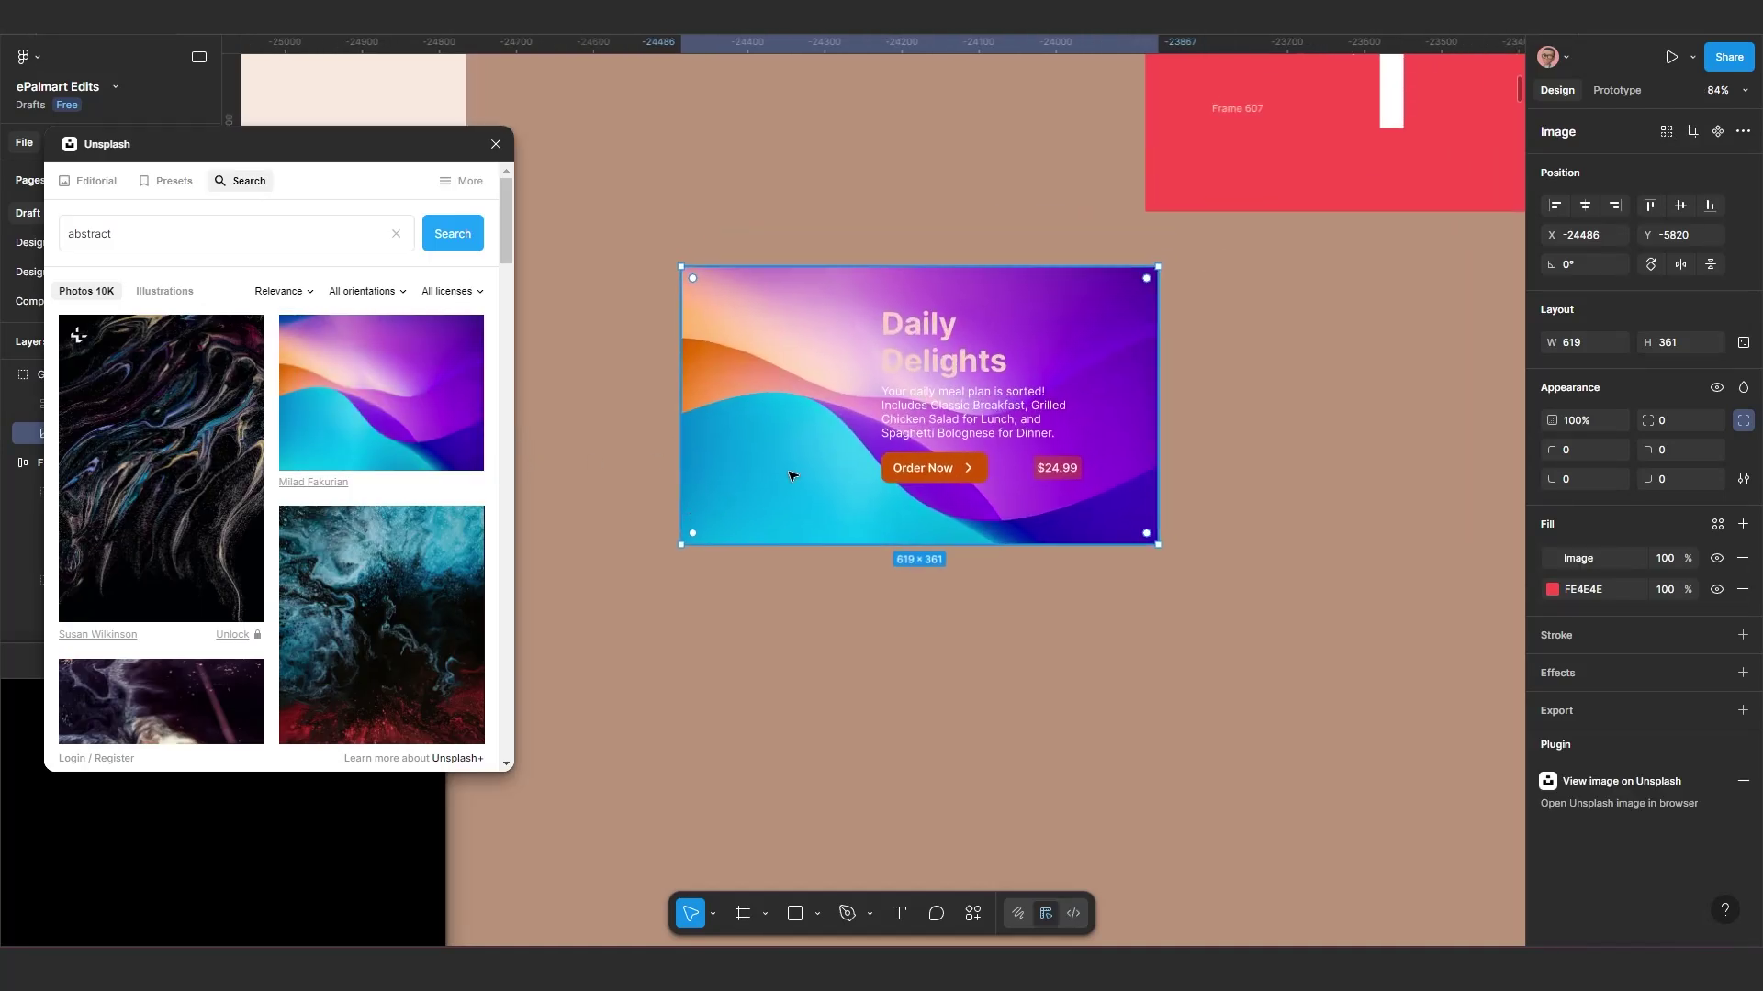
Step: Combine the Daily Delights content frame and the image rectangle behind it into one auto layout frame
click(942, 441)
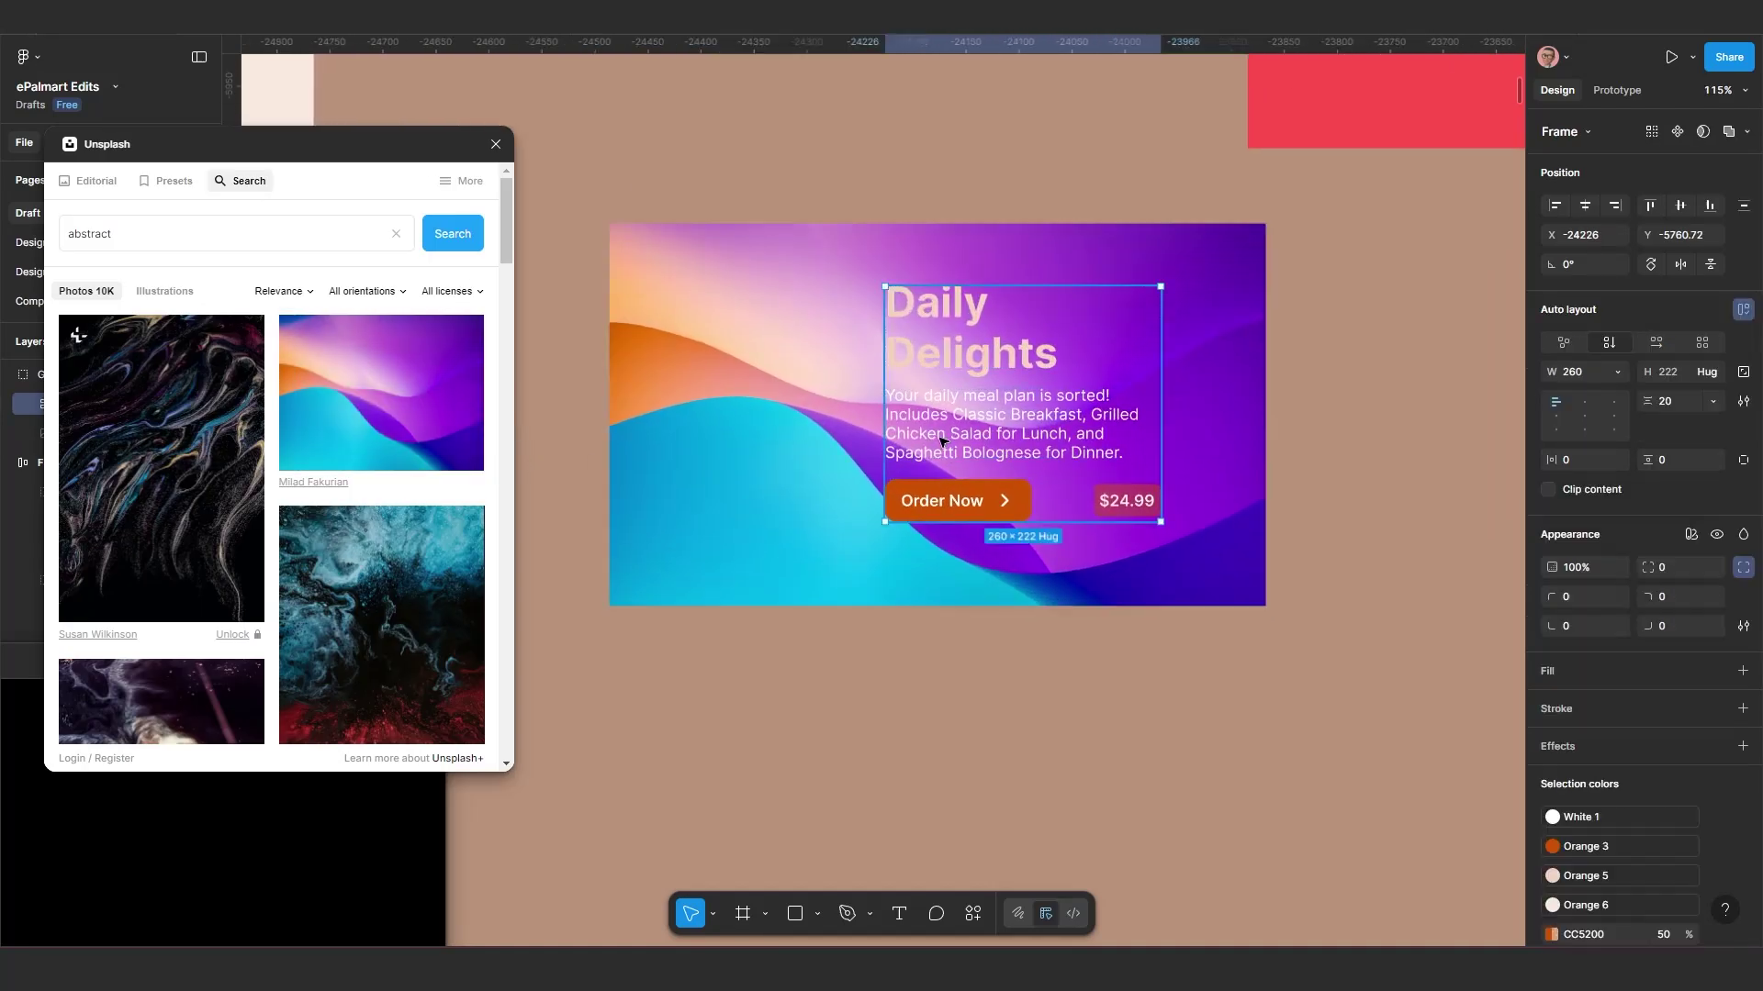
shift+click(716, 402)
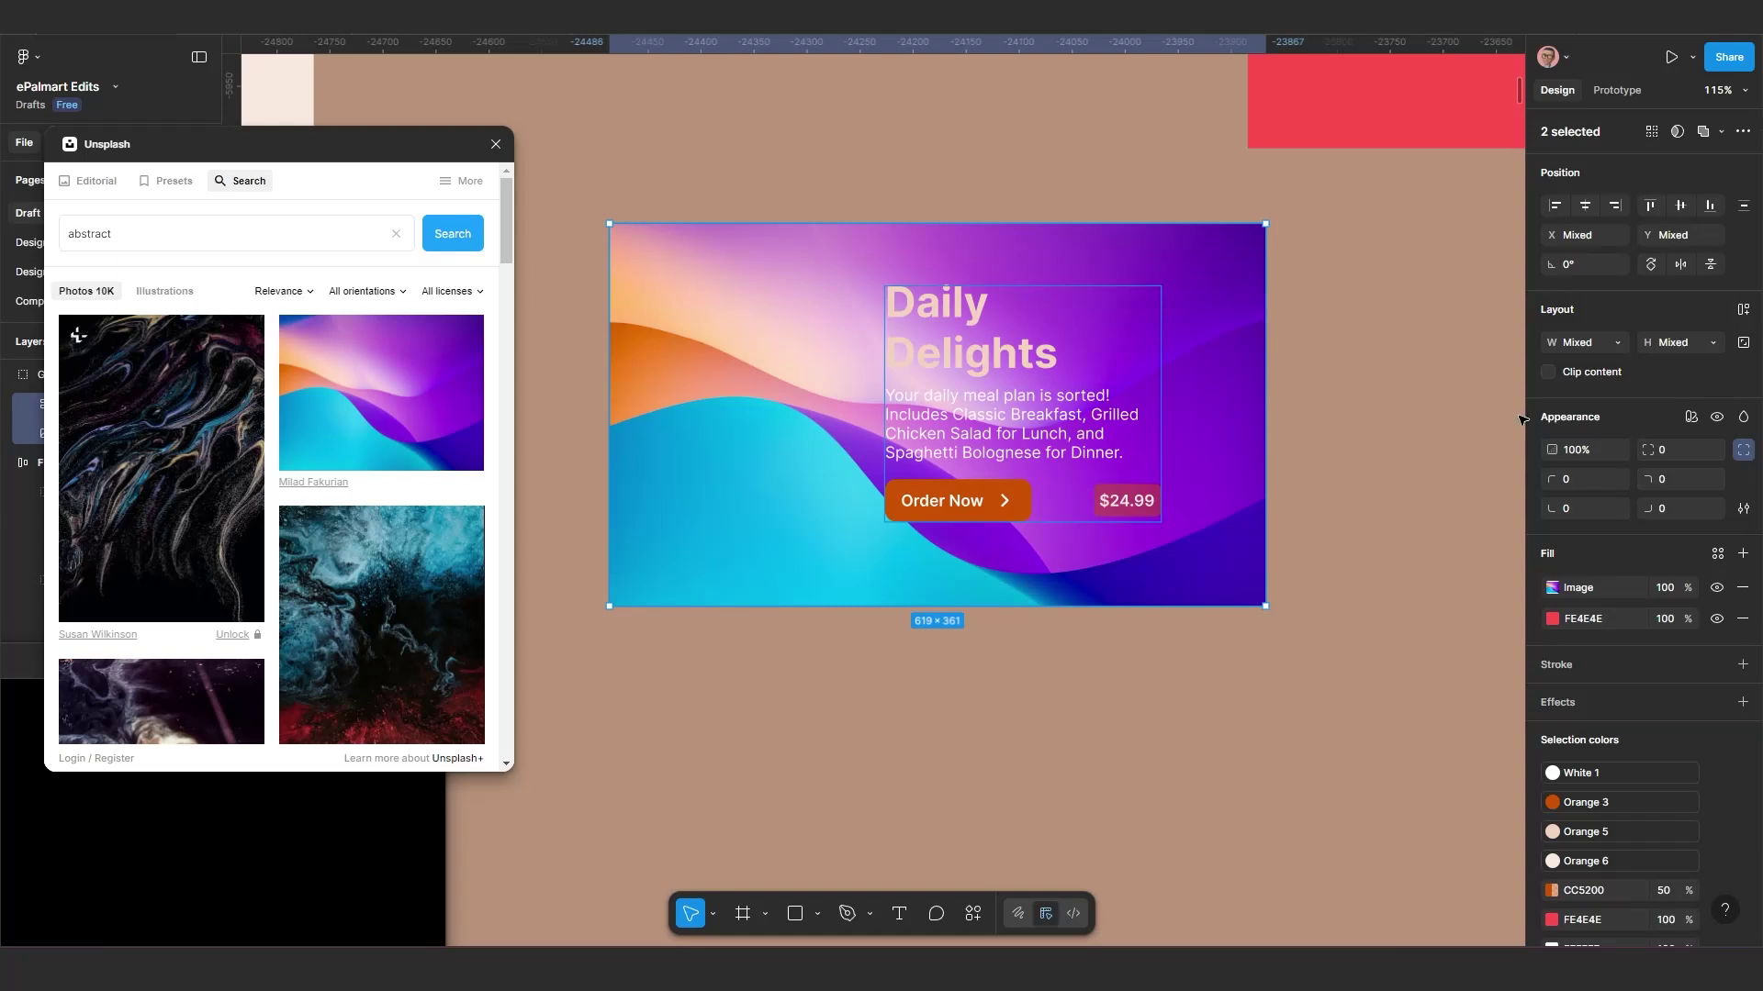
key(shift+a)
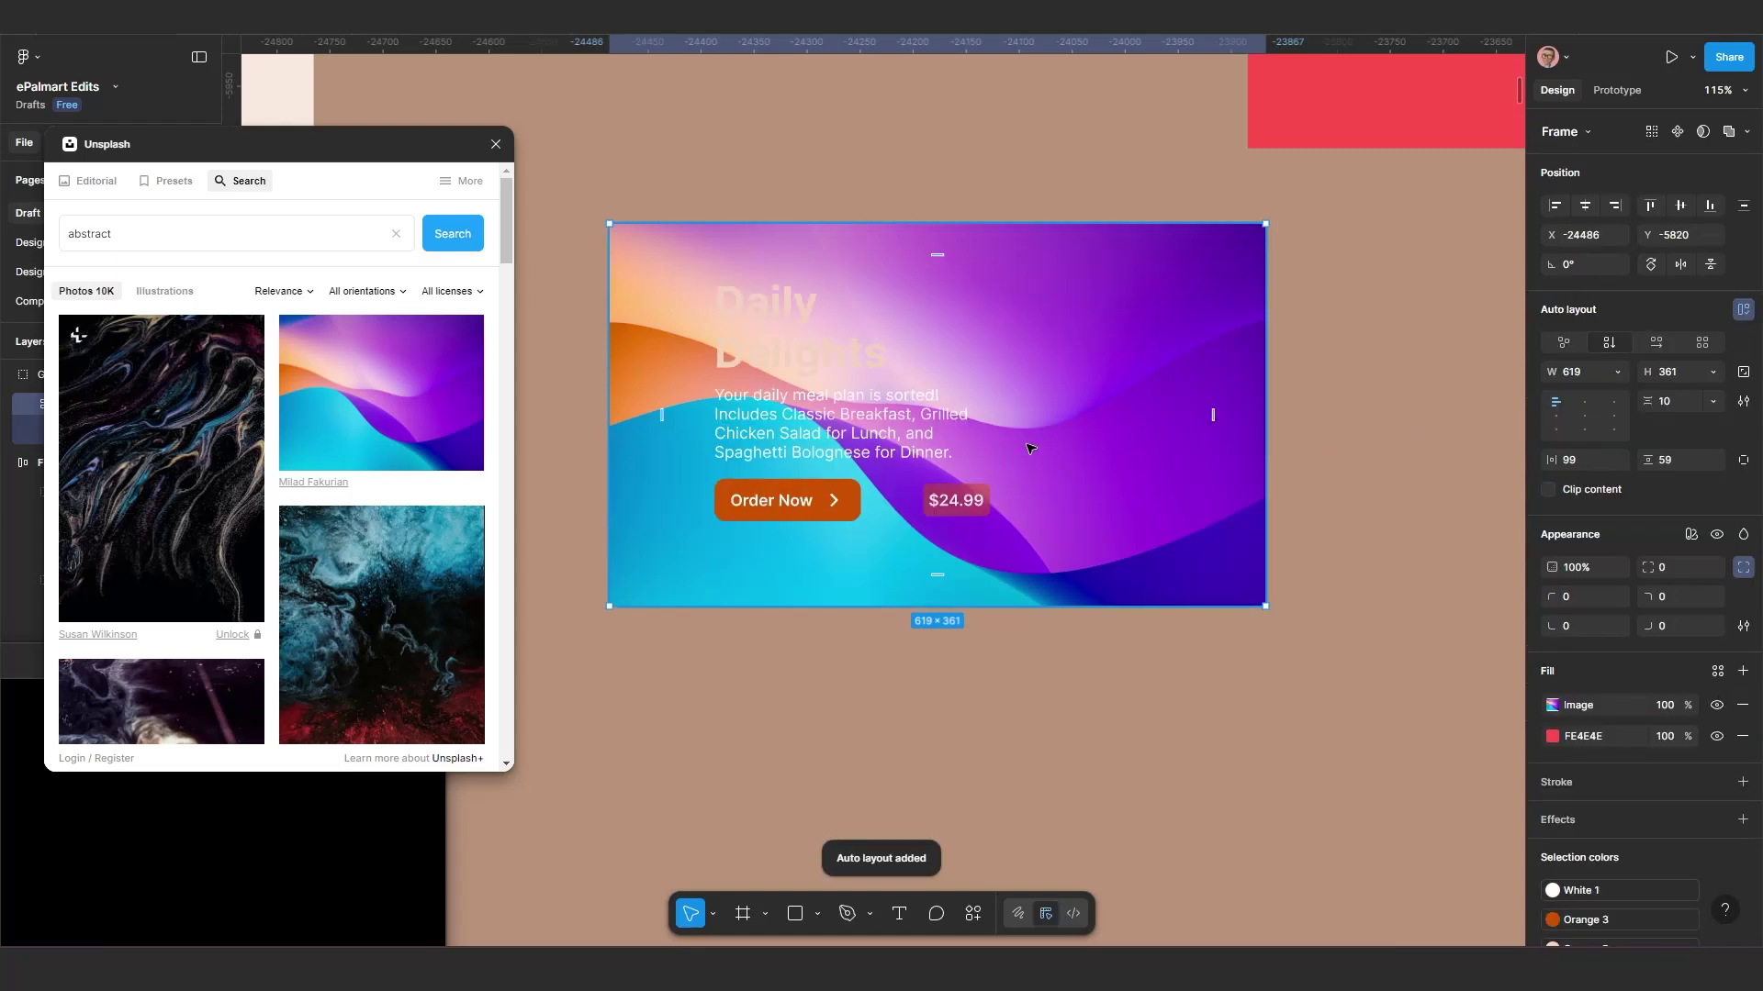
Step: Set the Daily Delights content frame inside the card to fill the container's width and hug its contents in height
scroll(879, 432, up, 2)
click(879, 431)
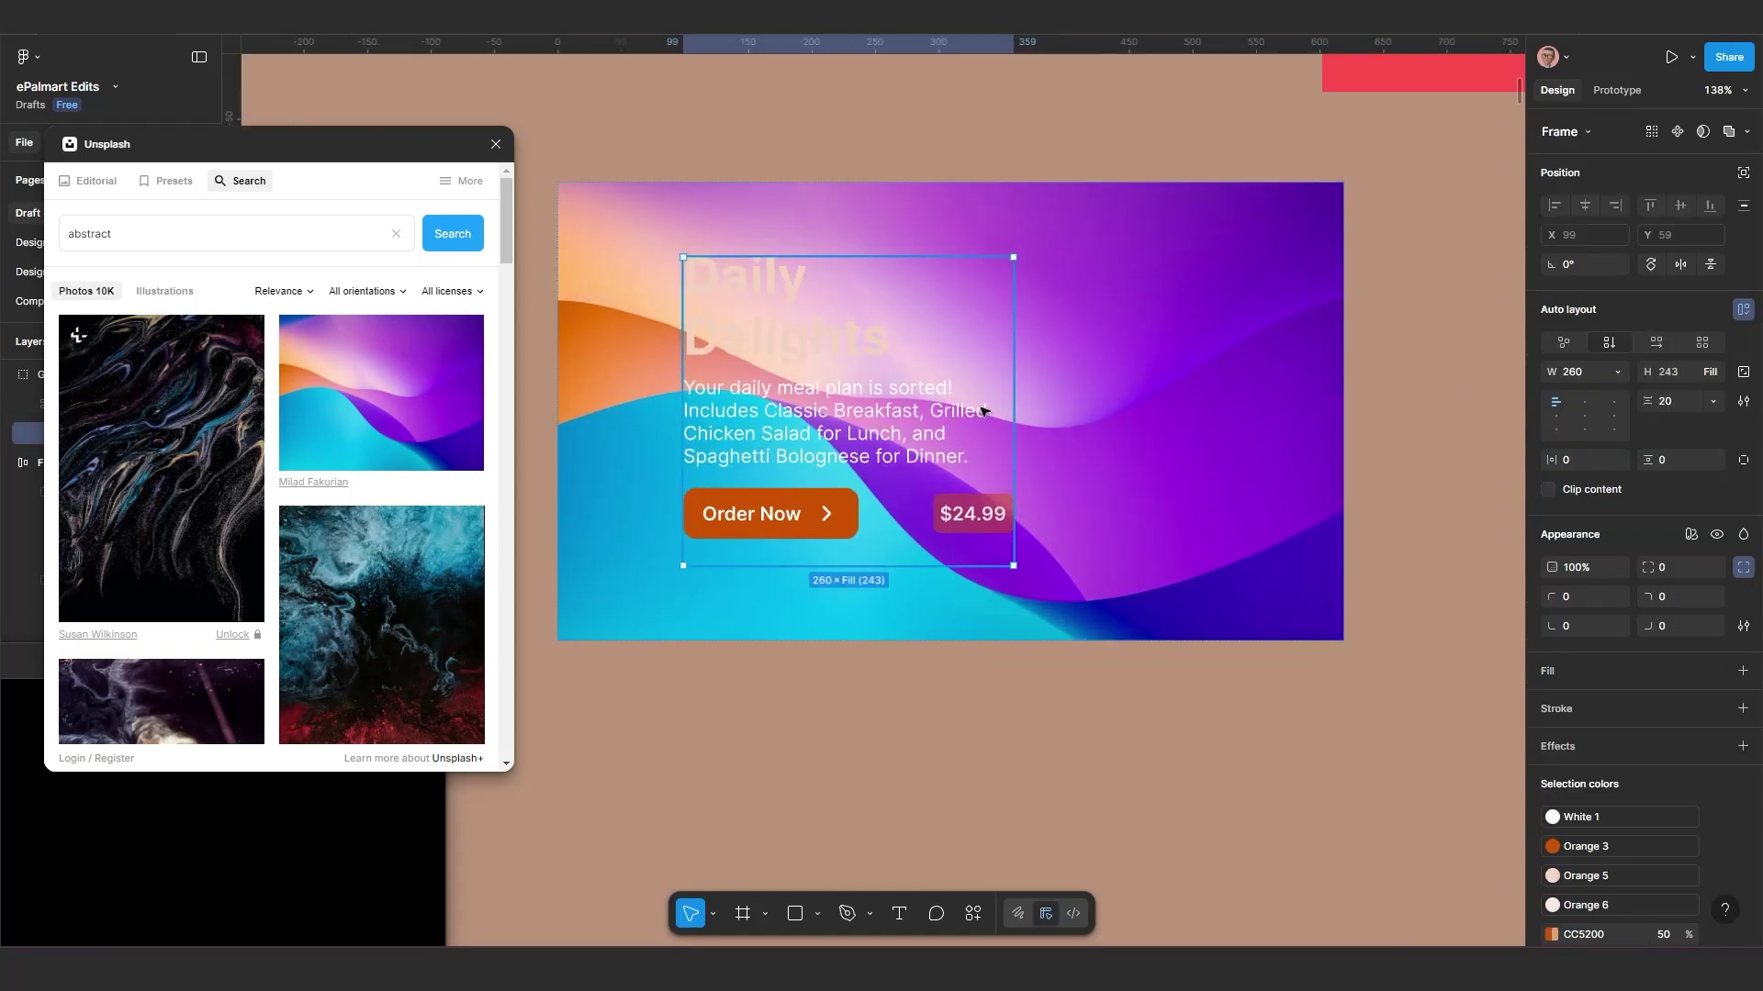
click(1617, 371)
click(1625, 415)
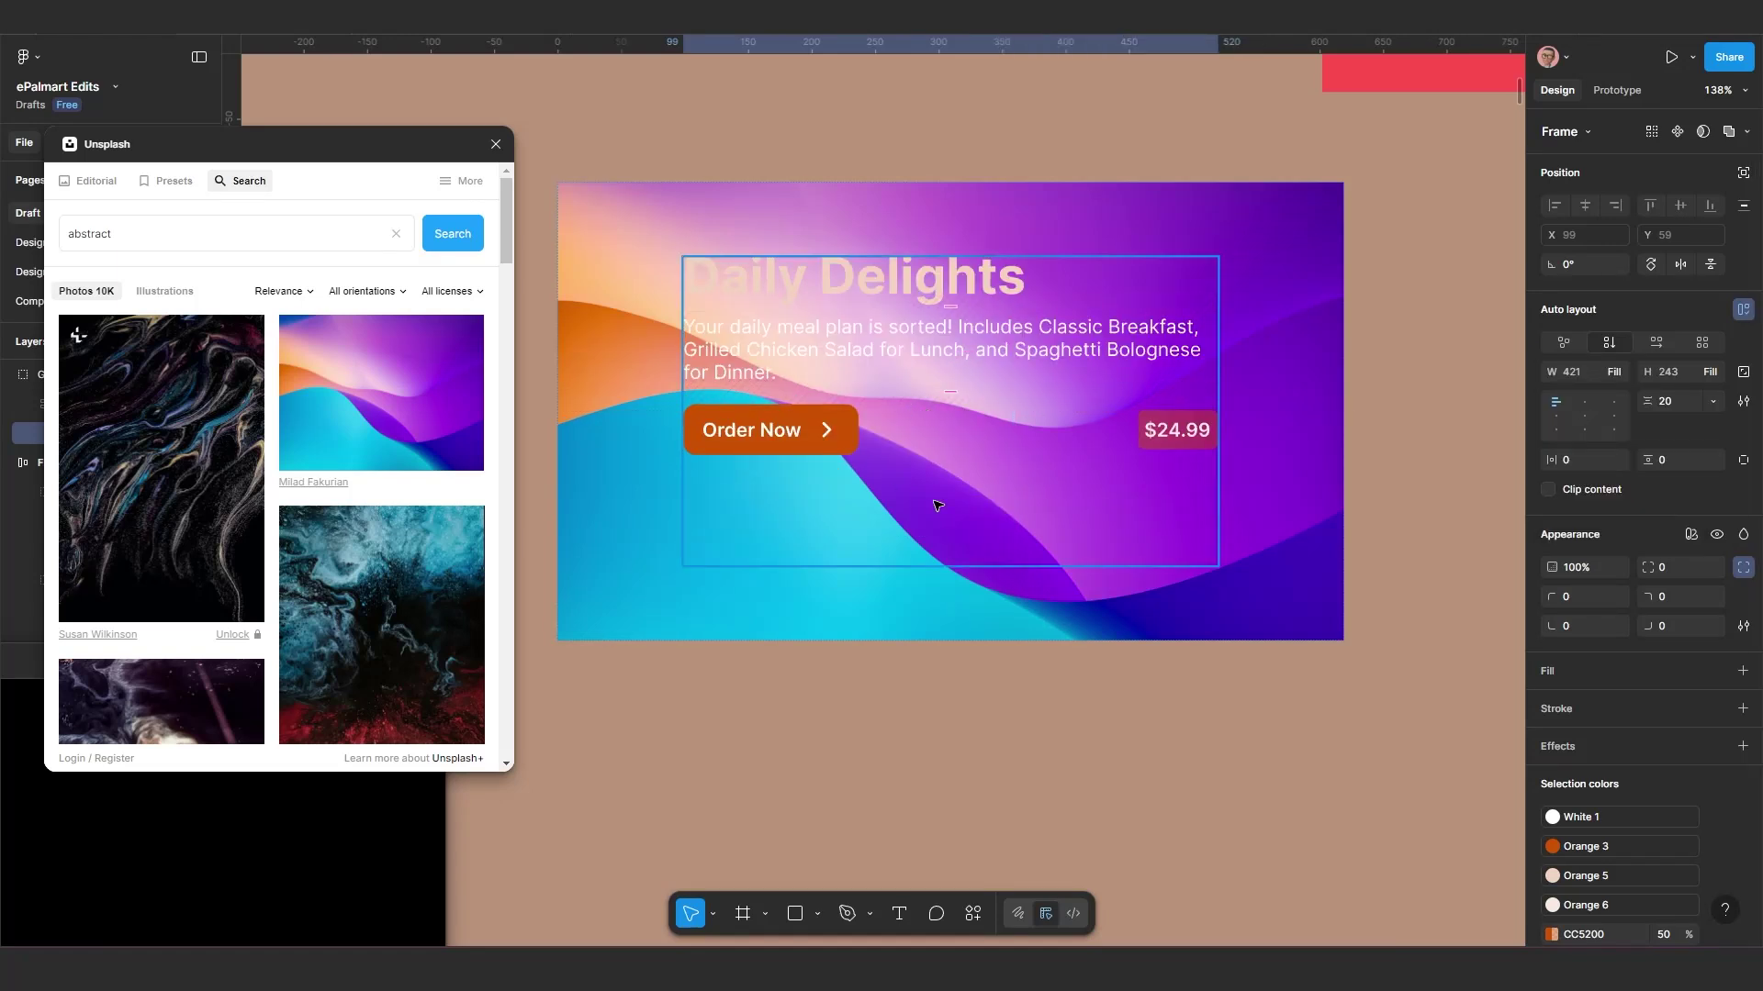
click(1709, 371)
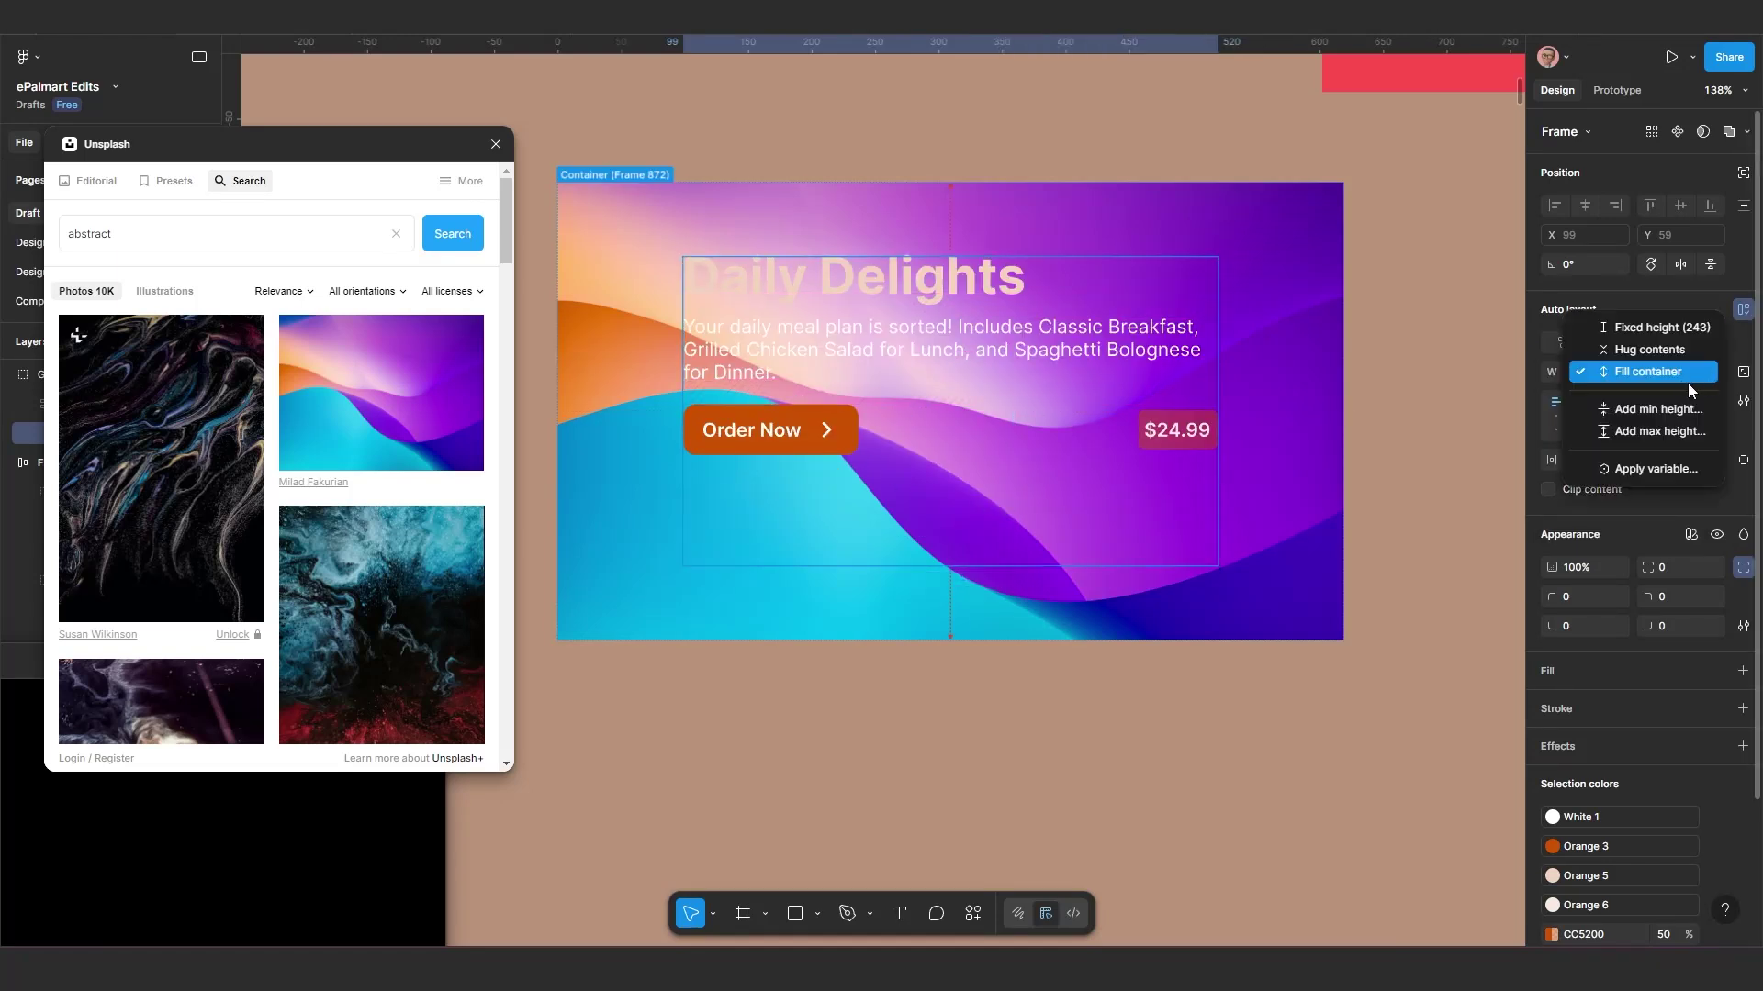
click(1650, 350)
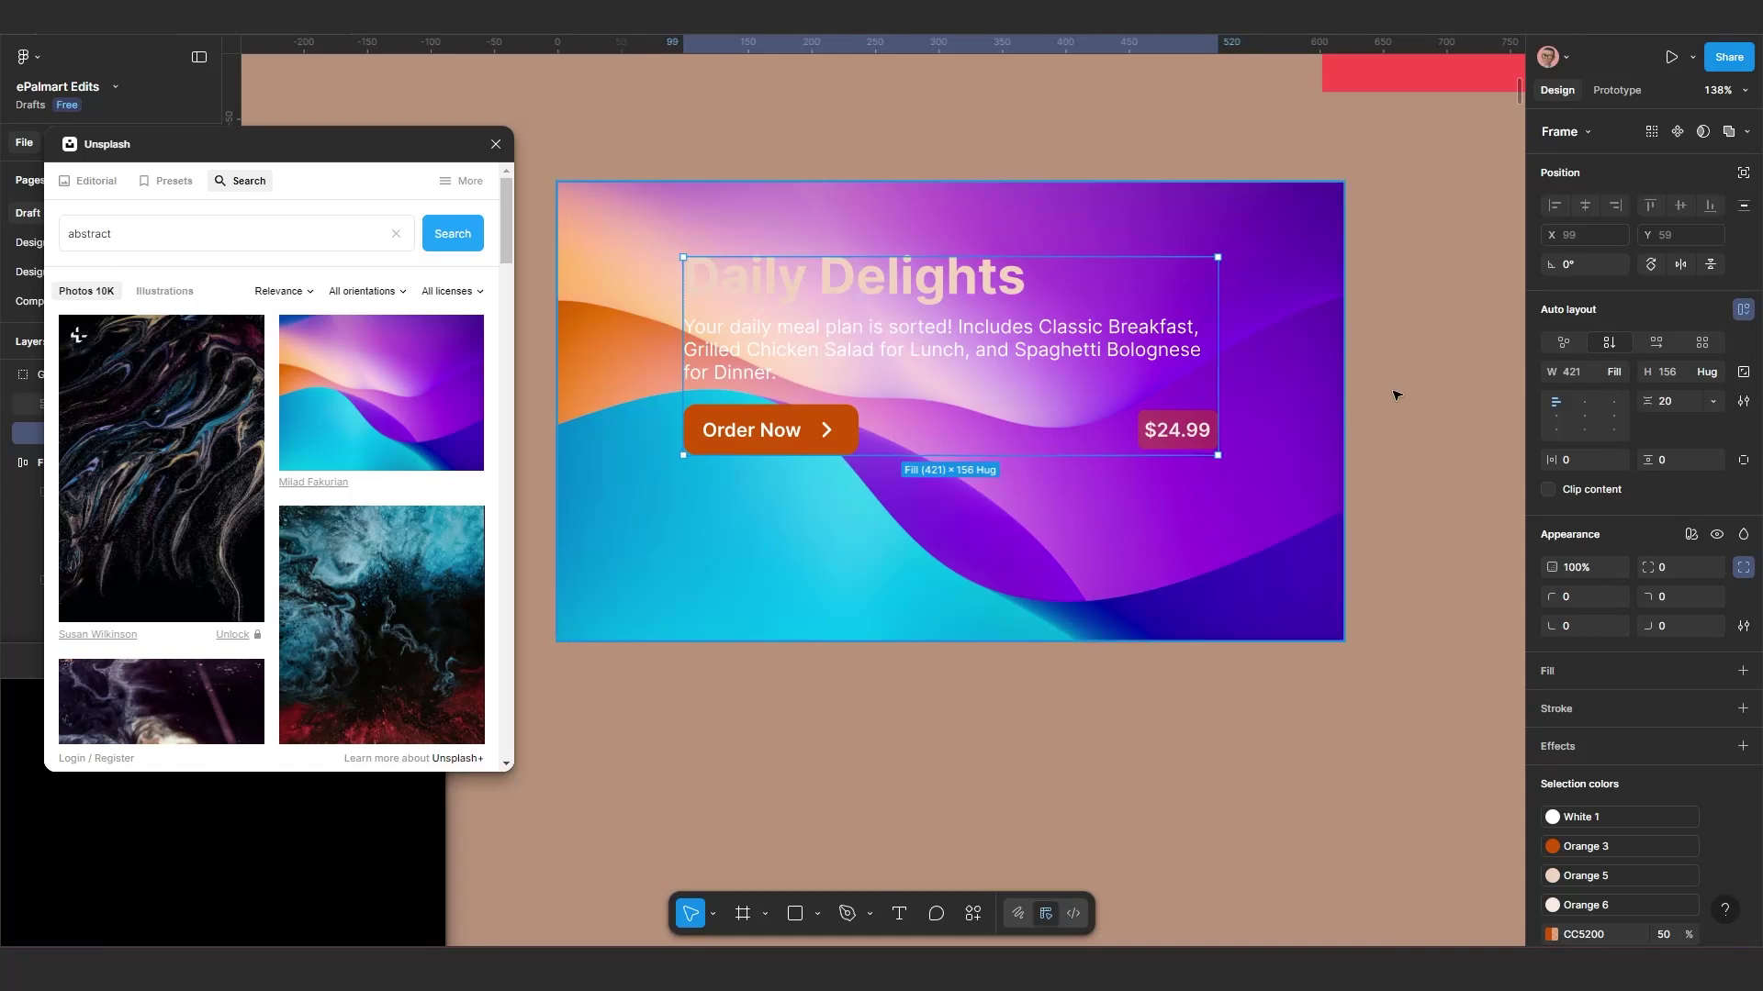
Step: Align the card's content to its bottom left and set the card's horizontal padding to 50
click(1317, 339)
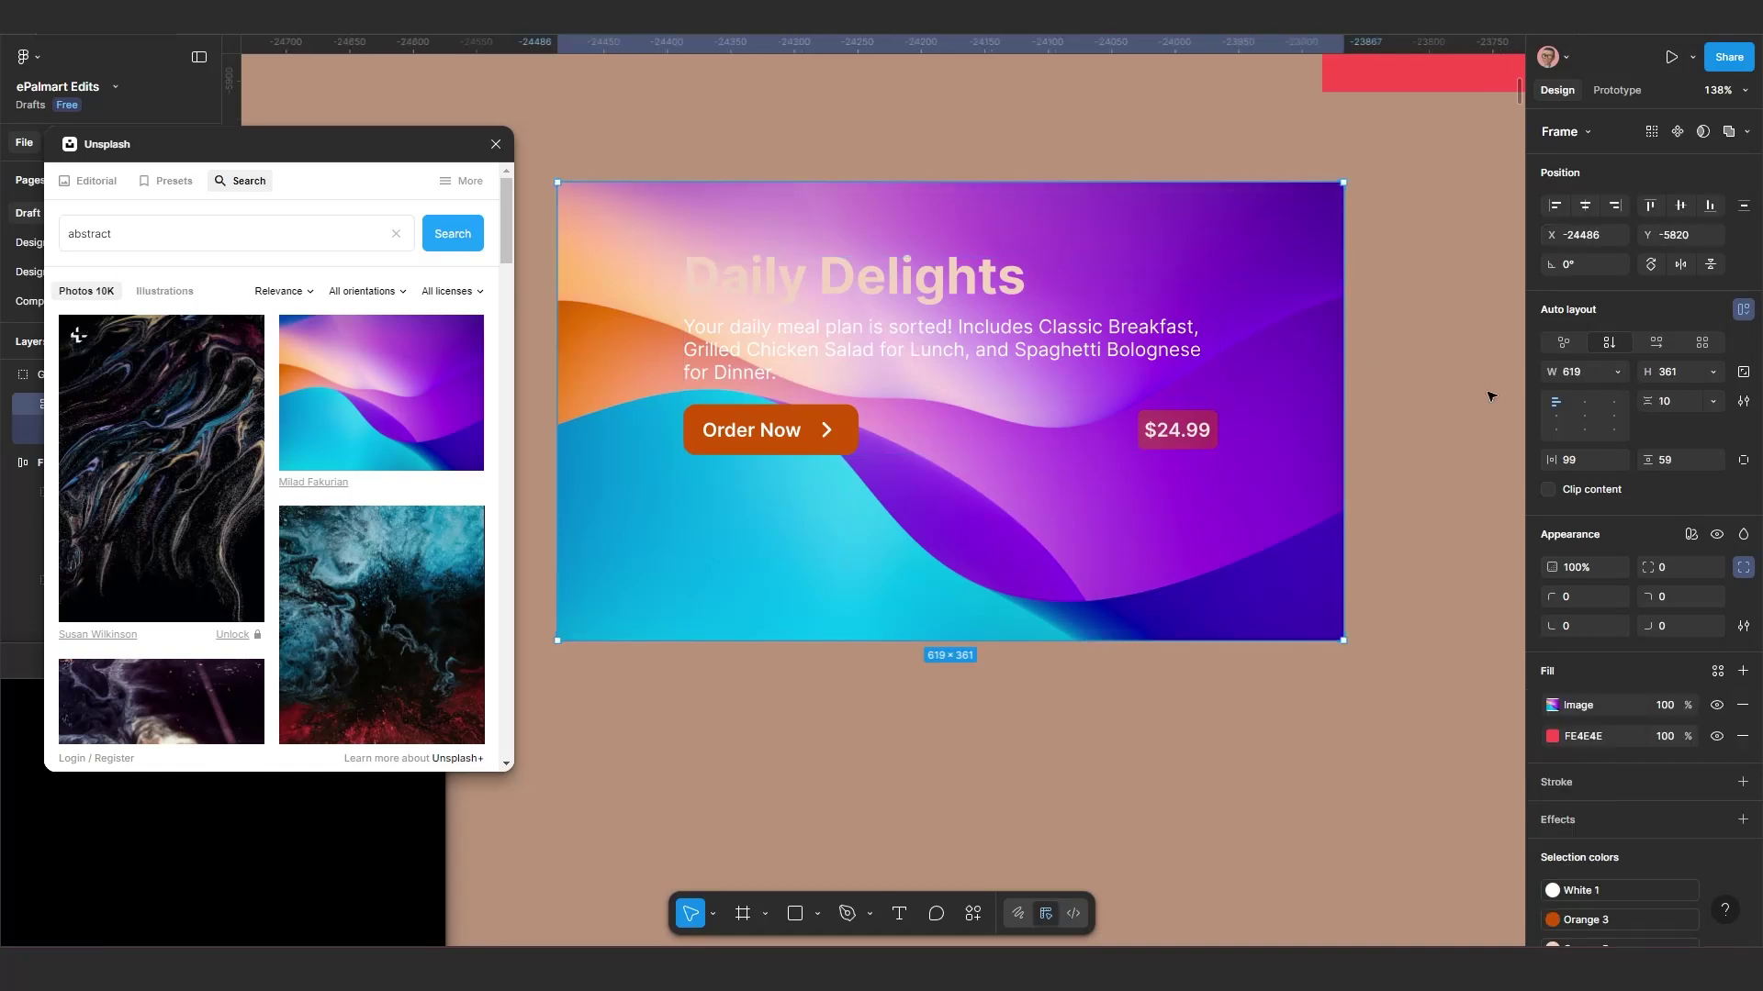
click(1546, 427)
scroll(936, 404, down, 2)
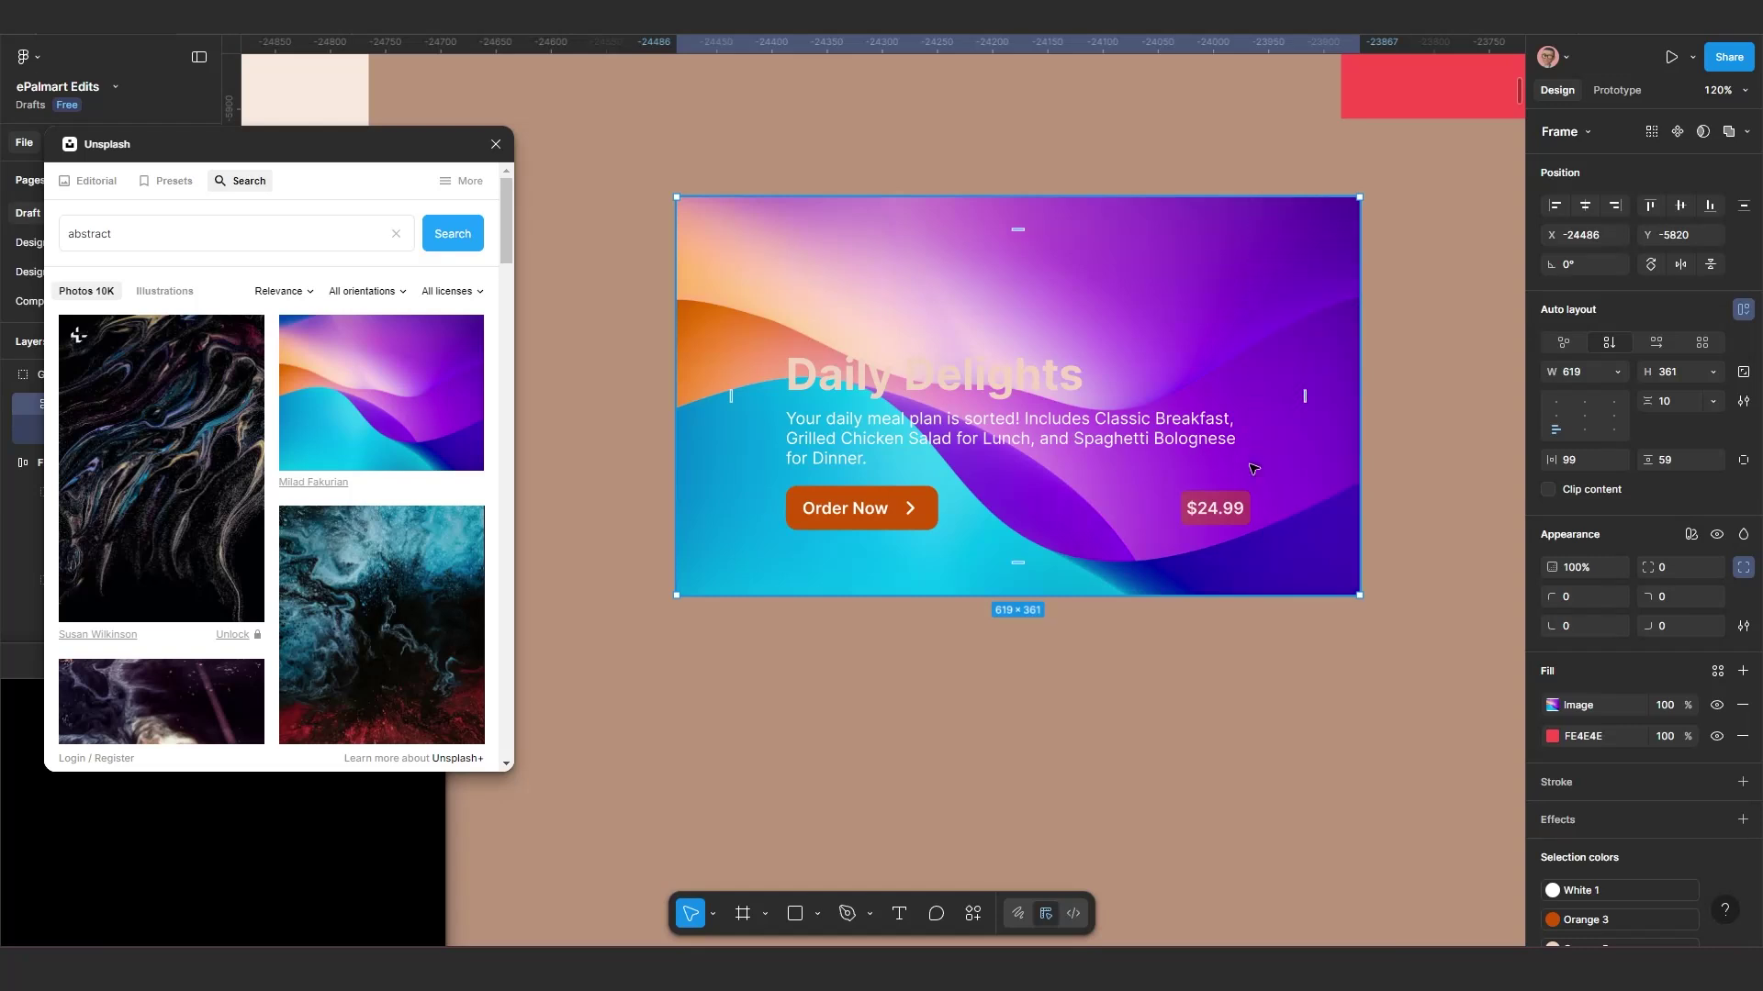
drag(1551, 460, 1473, 464)
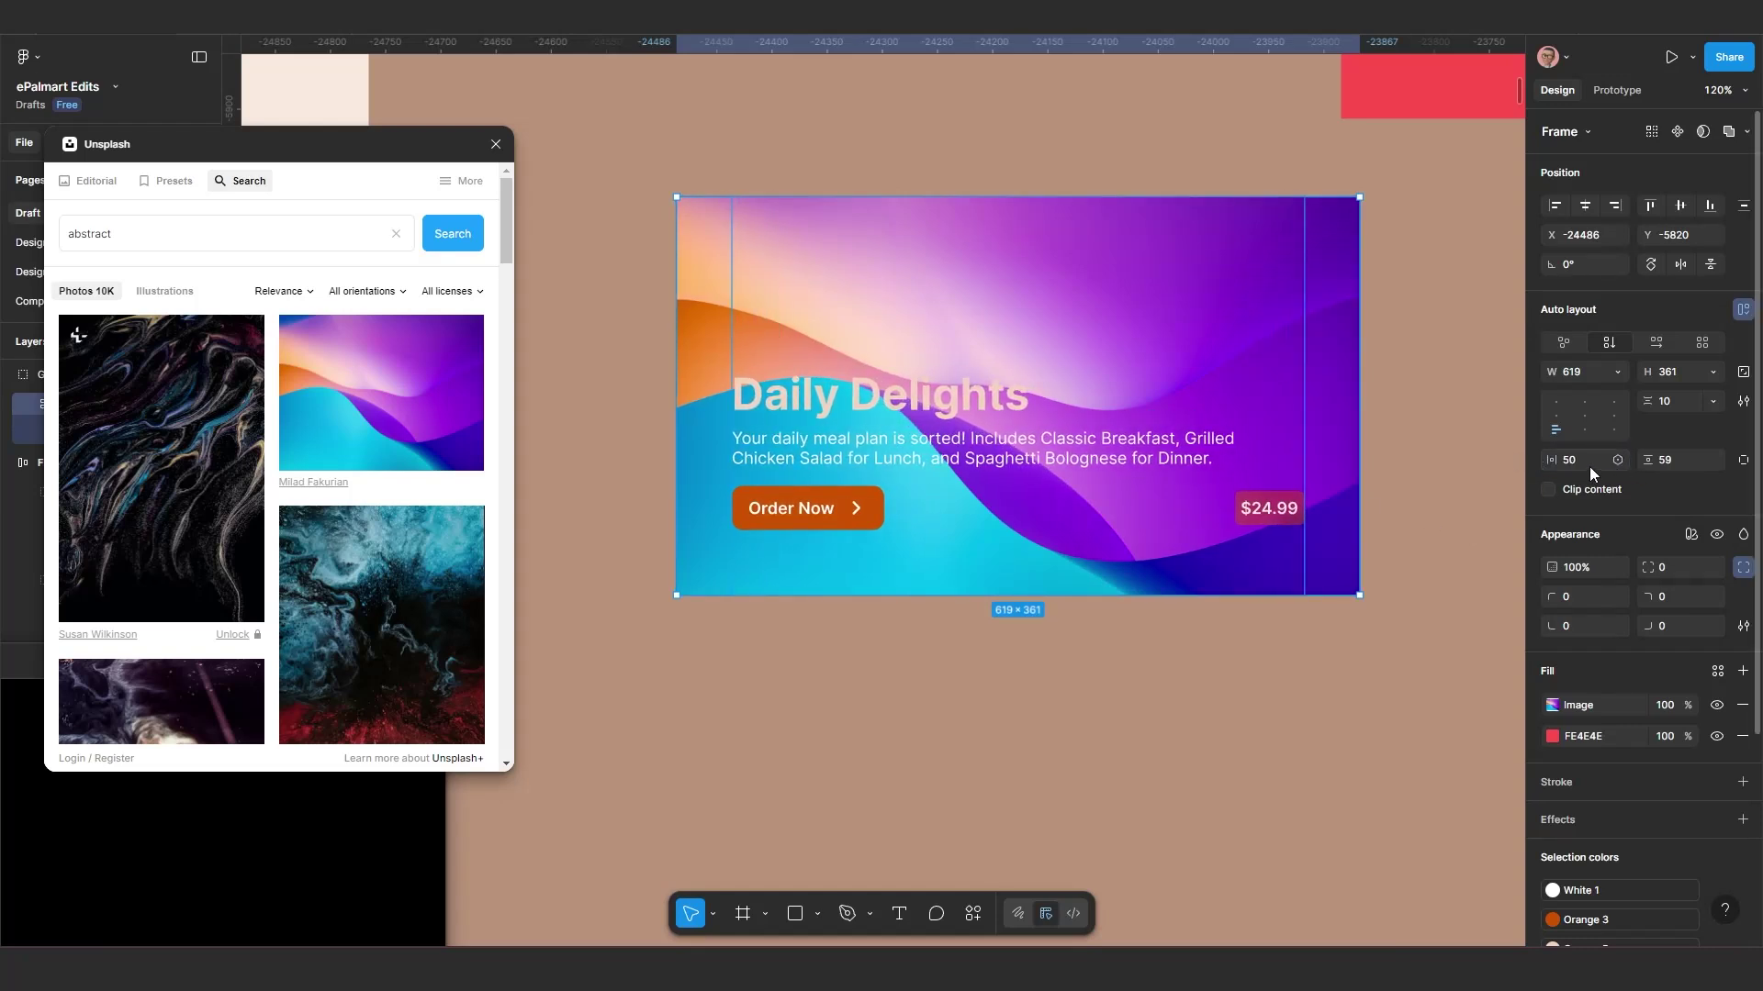
Step: Duplicate the Daily Delights card into two narrower copies, 359 wide, in a row beside the original
scroll(879, 463, down, 3)
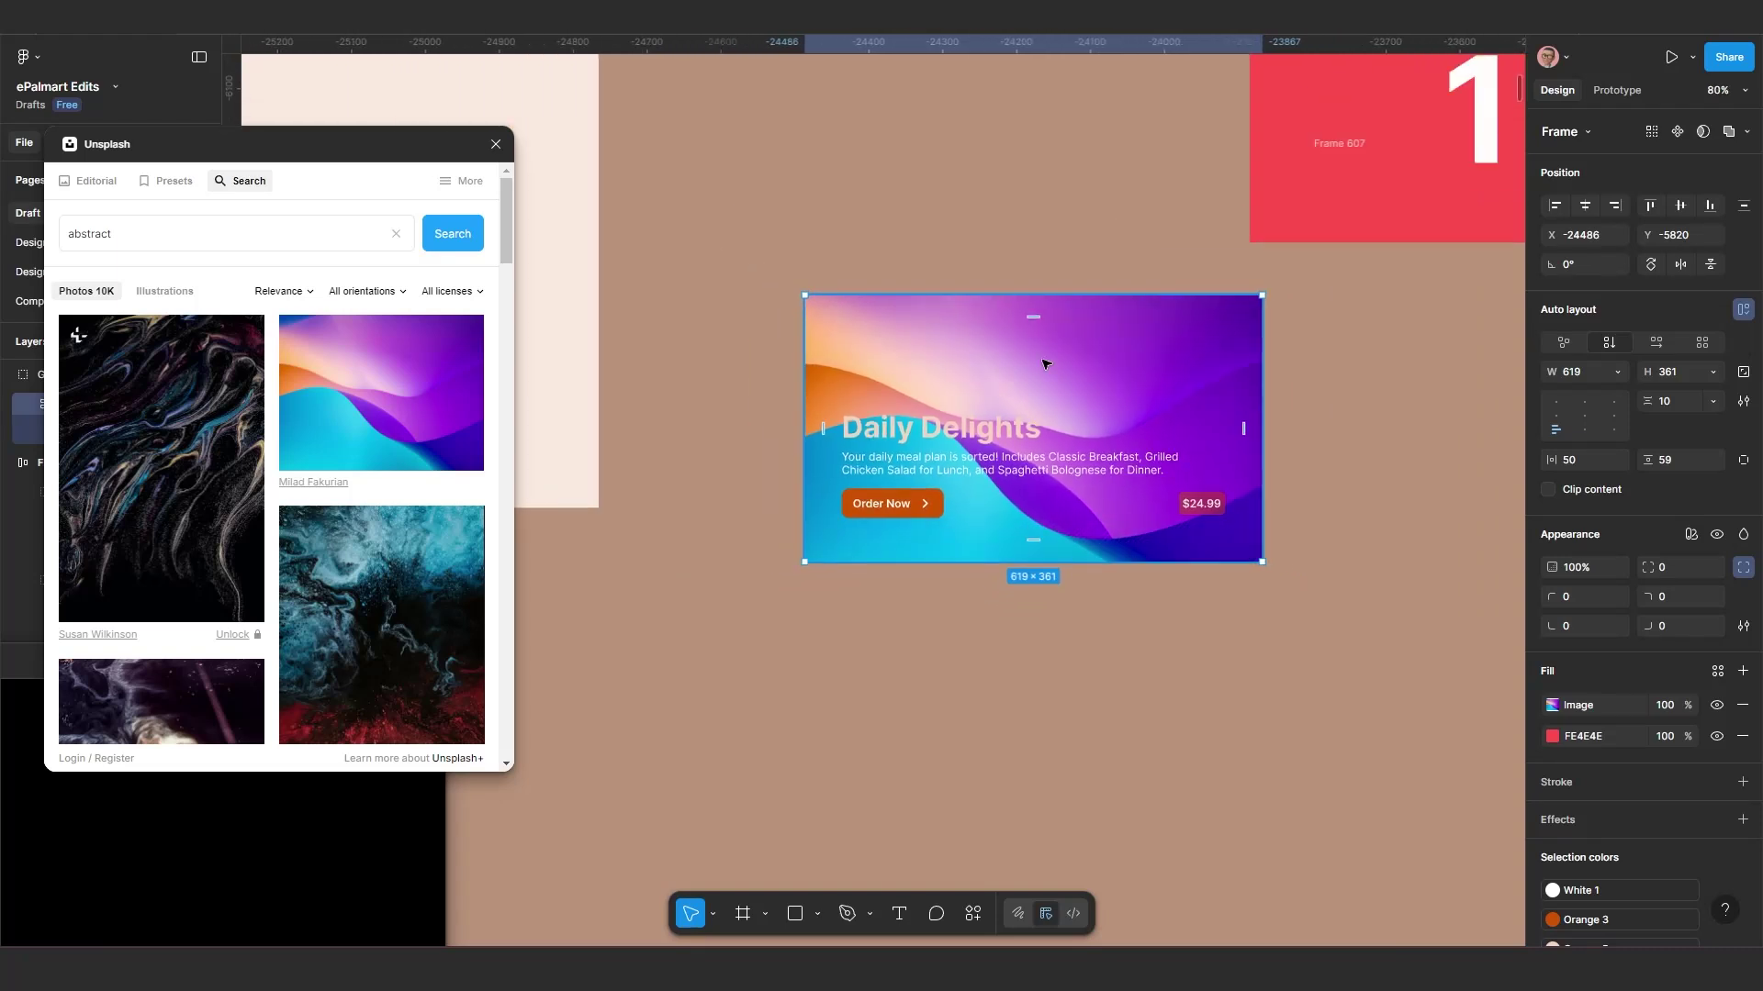
drag(1263, 389, 1094, 432)
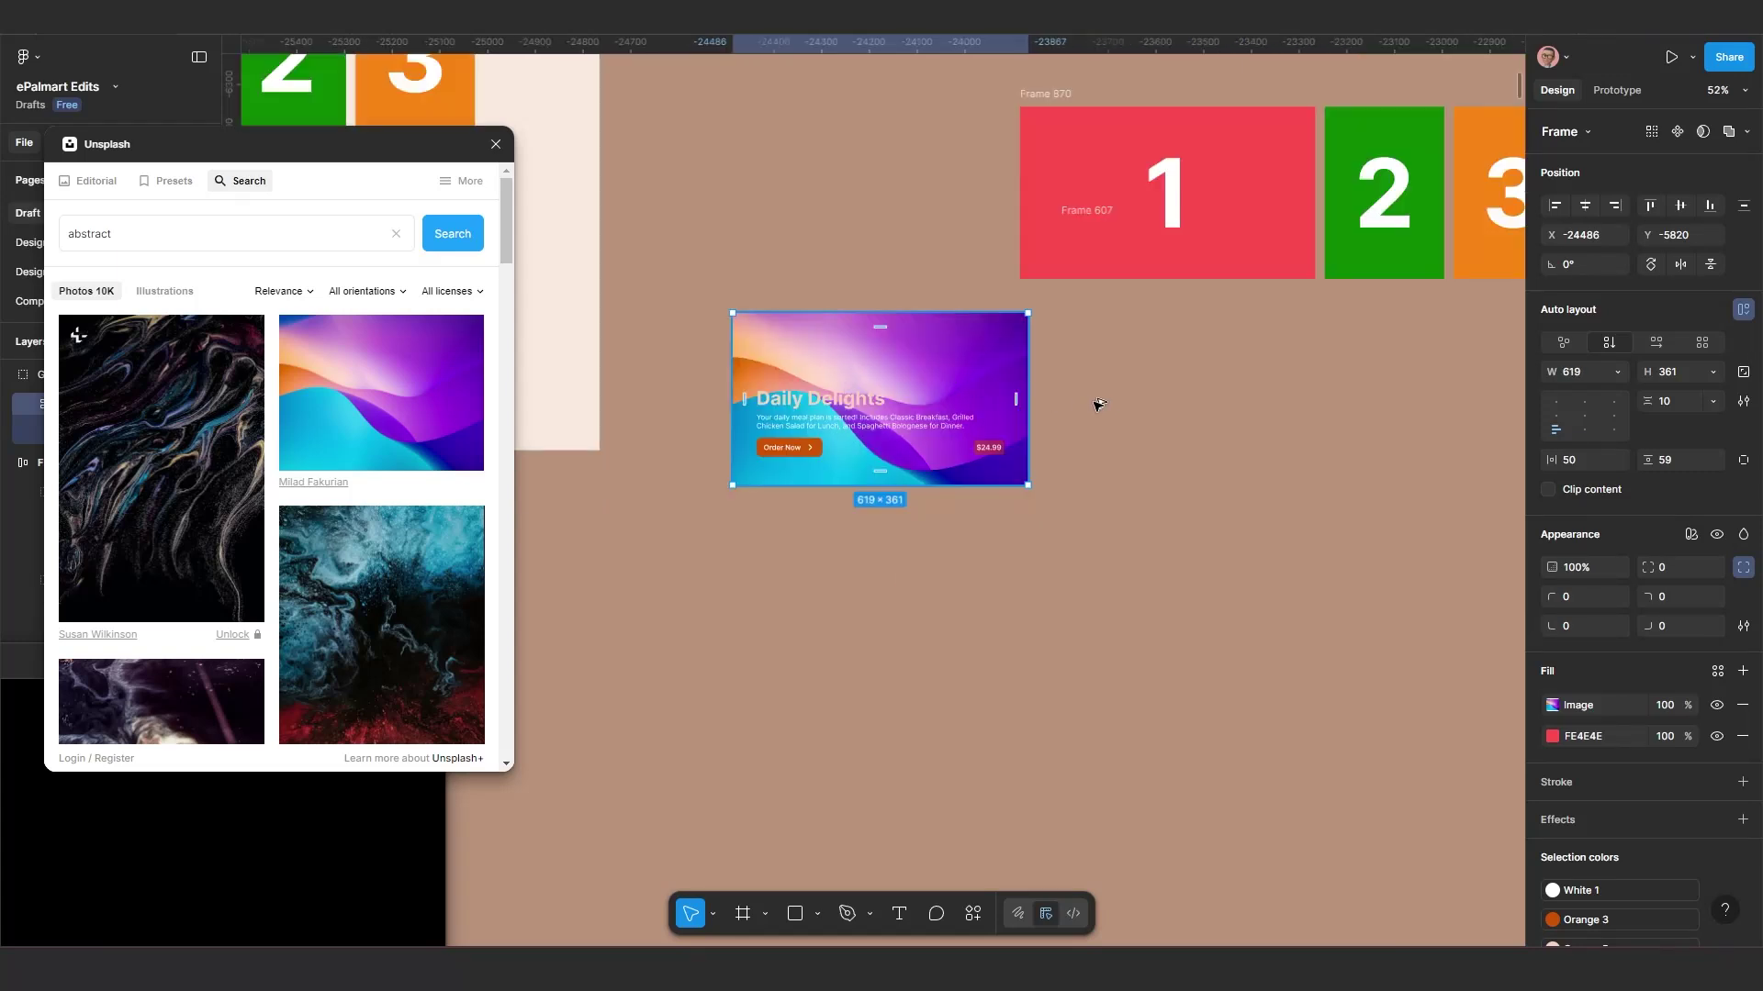
drag(843, 373, 1311, 405)
scroll(1148, 374, right, 2)
scroll(1113, 431, up, 3)
scroll(1118, 381, down, 1)
scroll(1206, 456, up, 2)
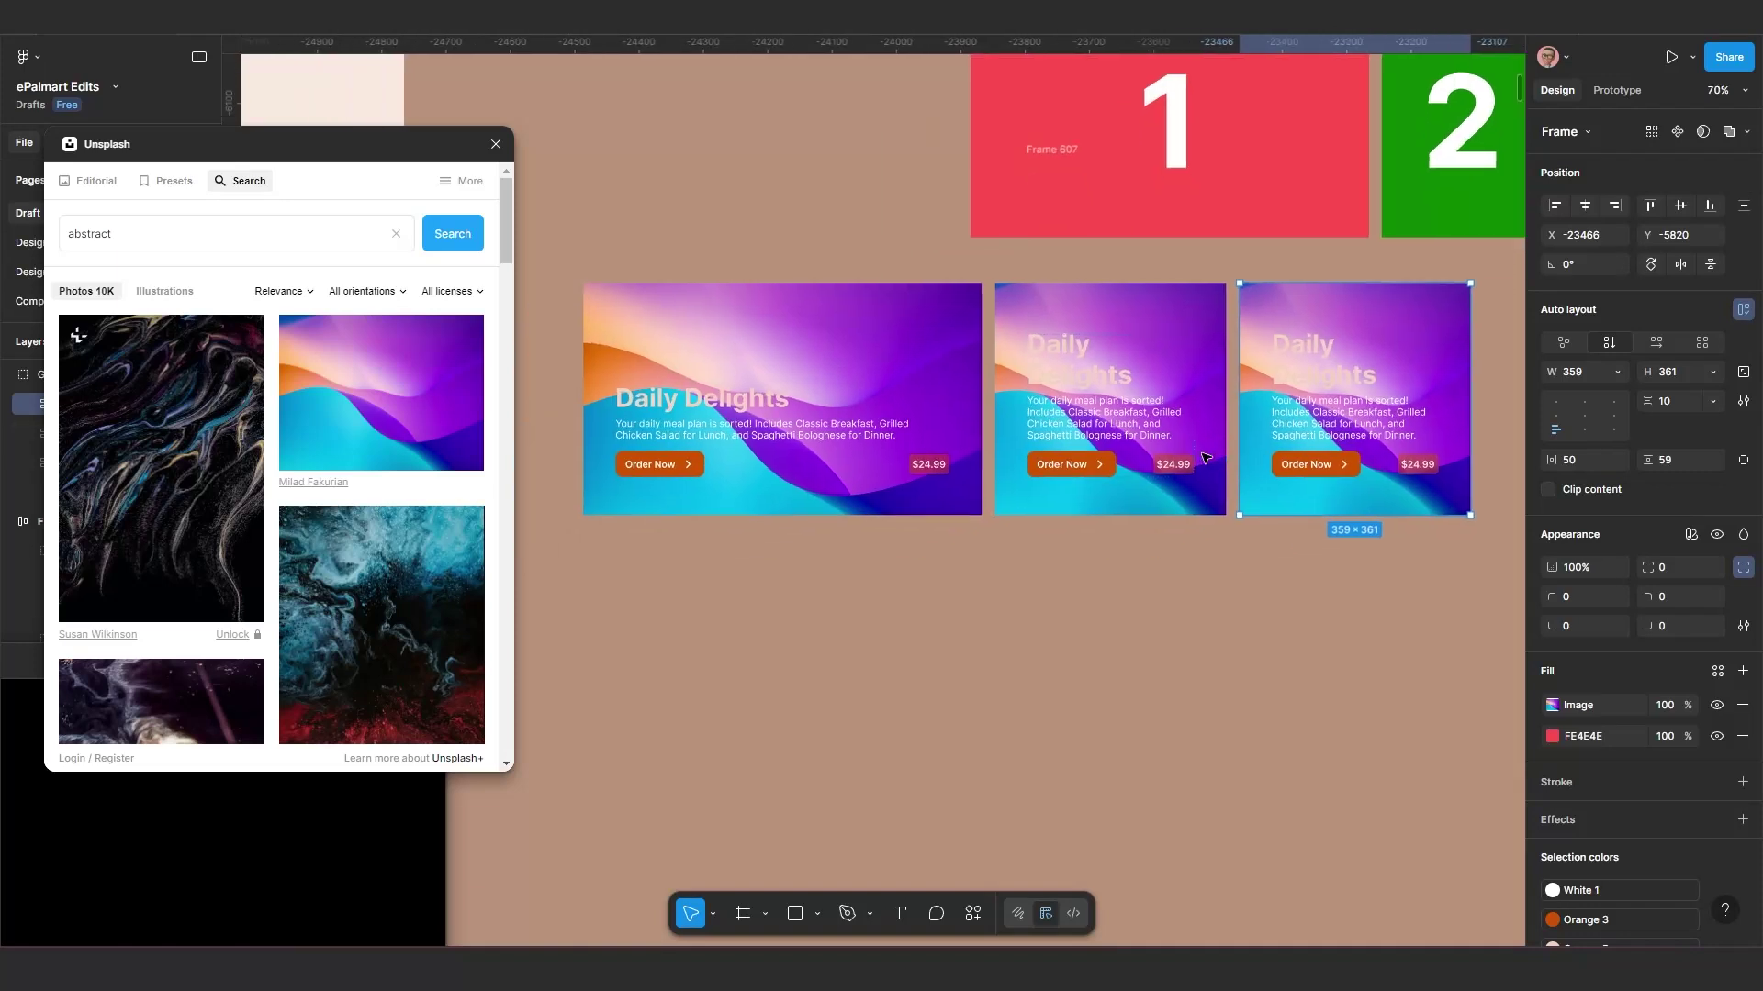
Step: Give the middle card the light blue twisted-ribbon image from Unsplash and overlay it with a black fill at 30% opacity
click(1034, 313)
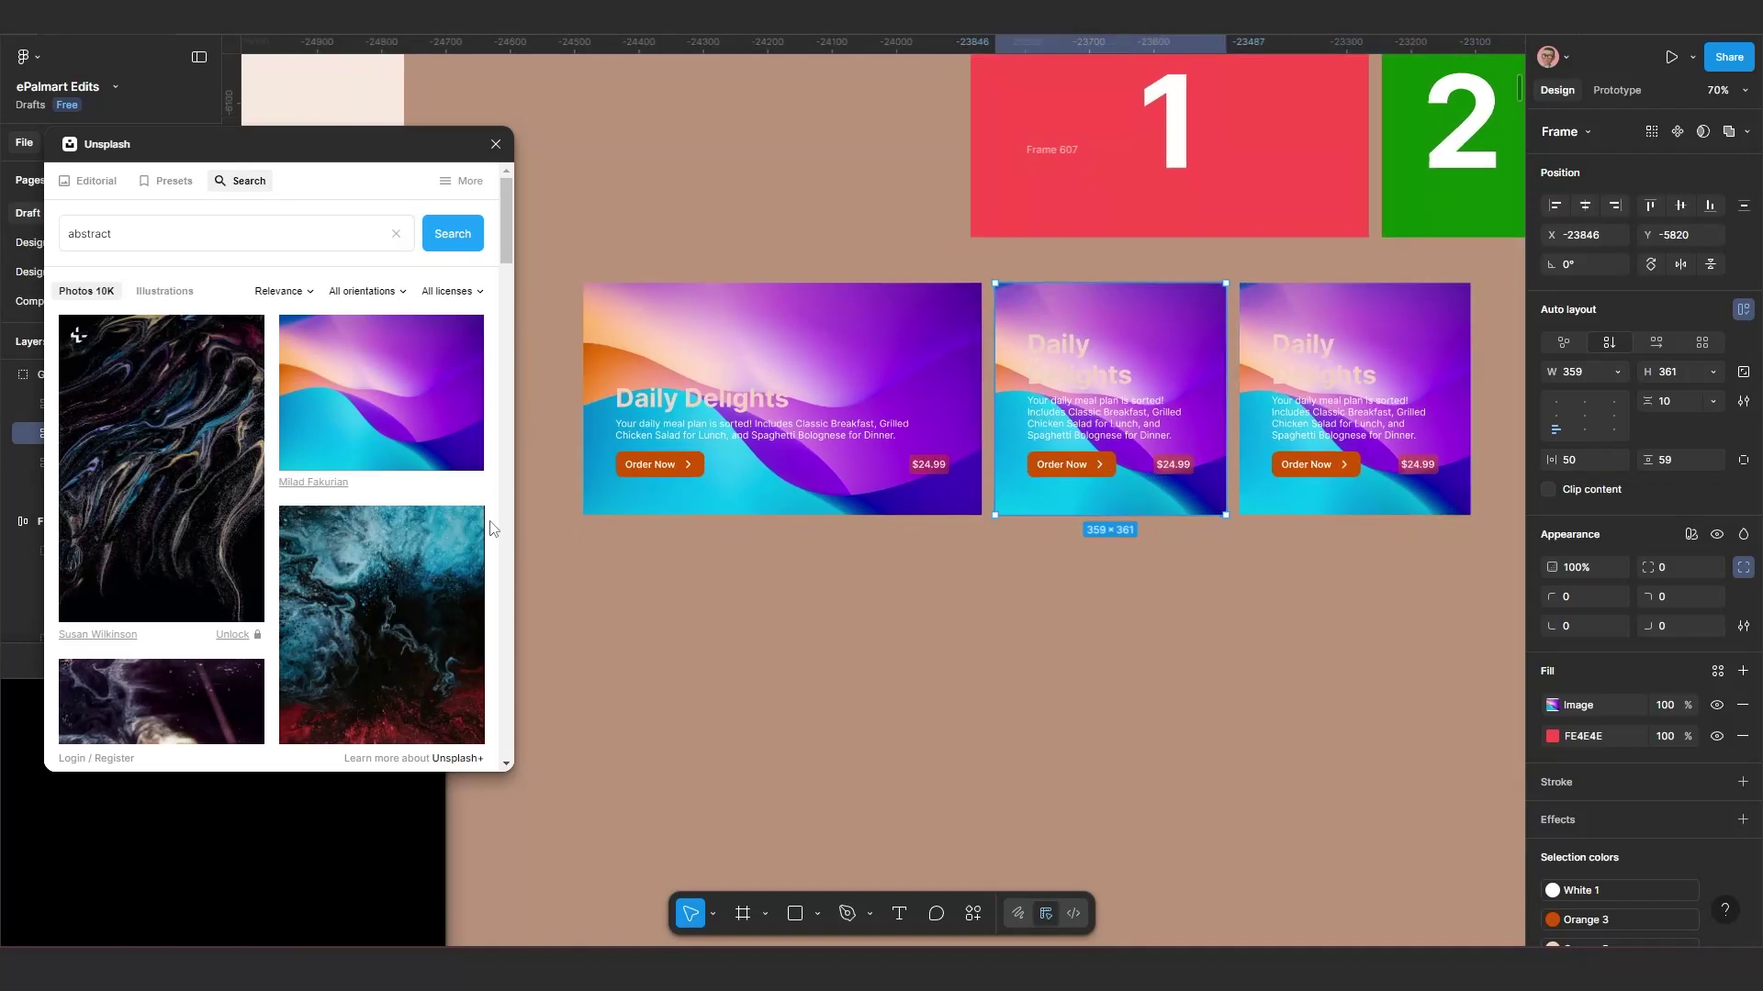
scroll(349, 568, down, 5)
drag(381, 286, 1123, 478)
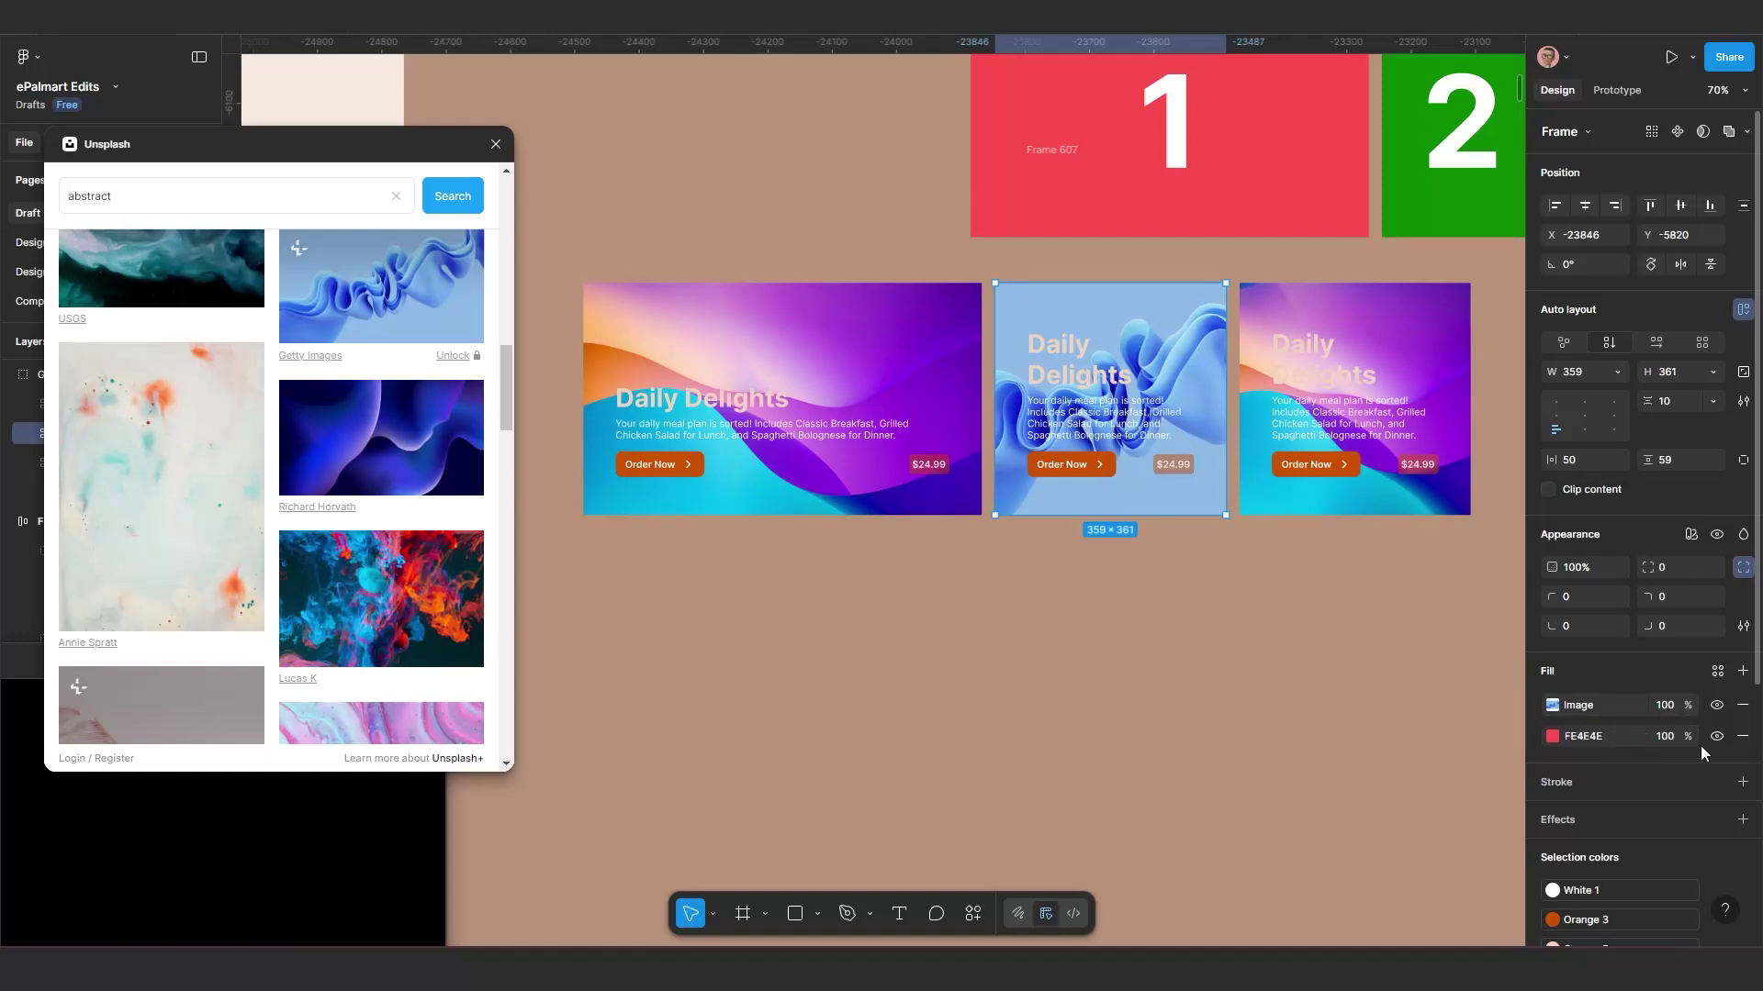
click(1742, 671)
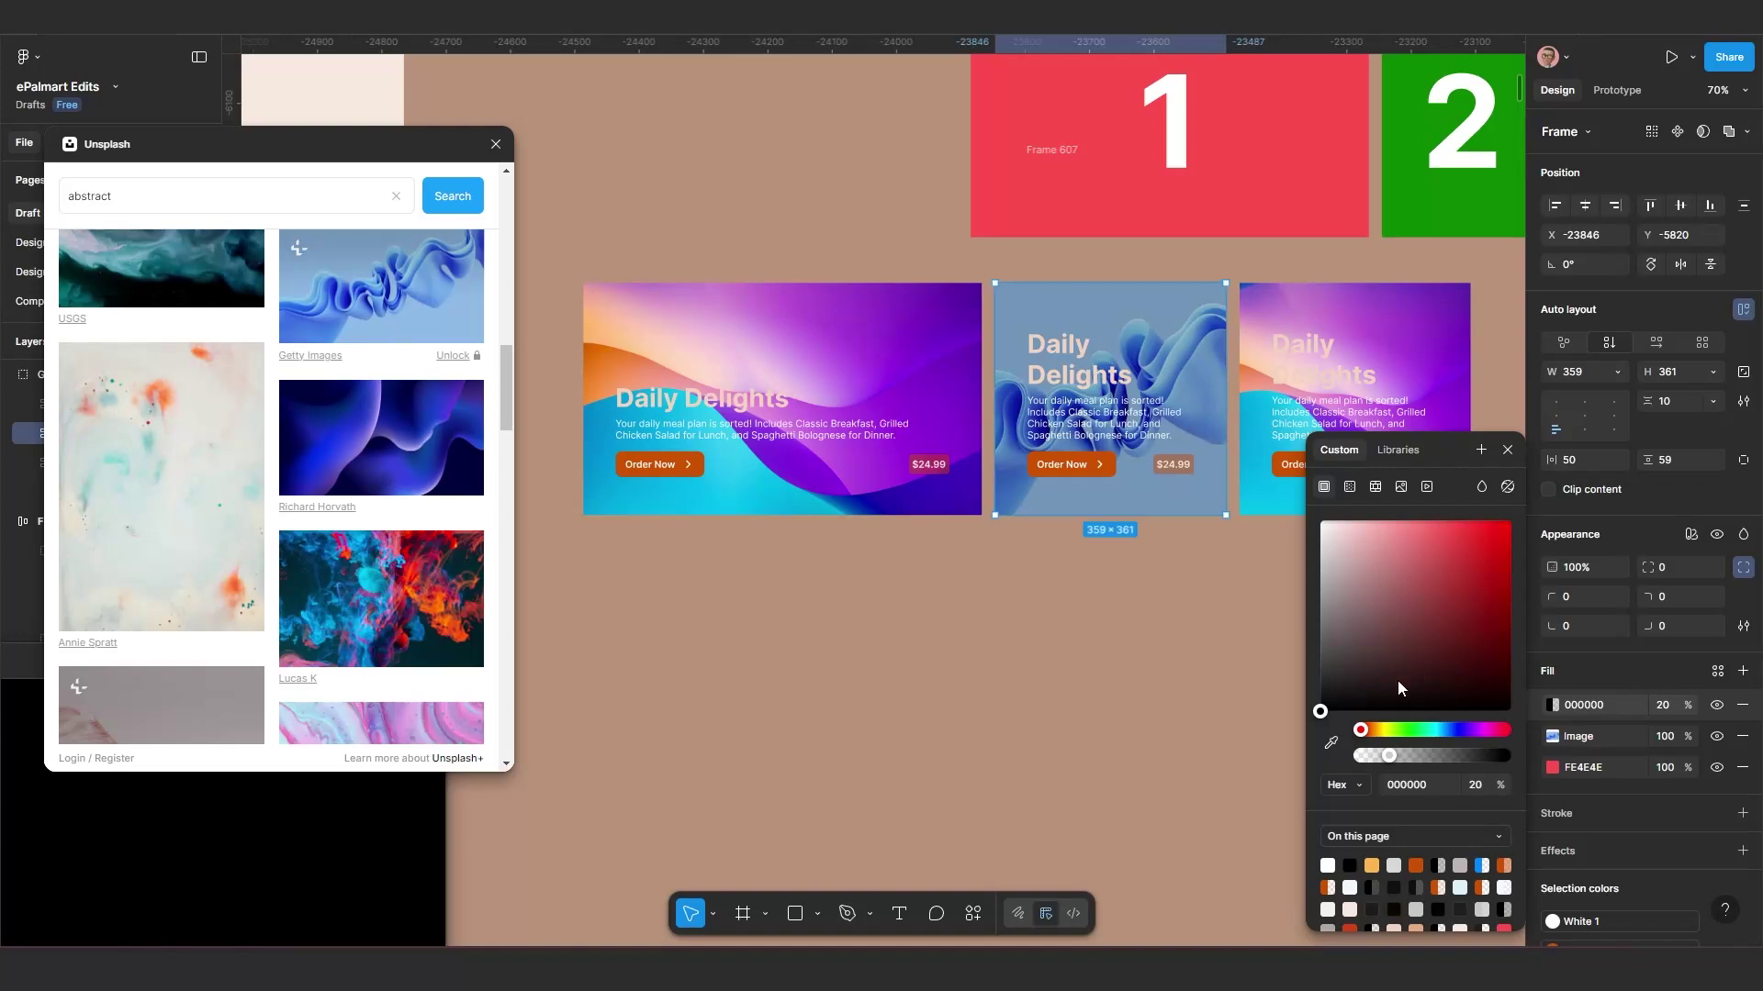
click(1664, 705)
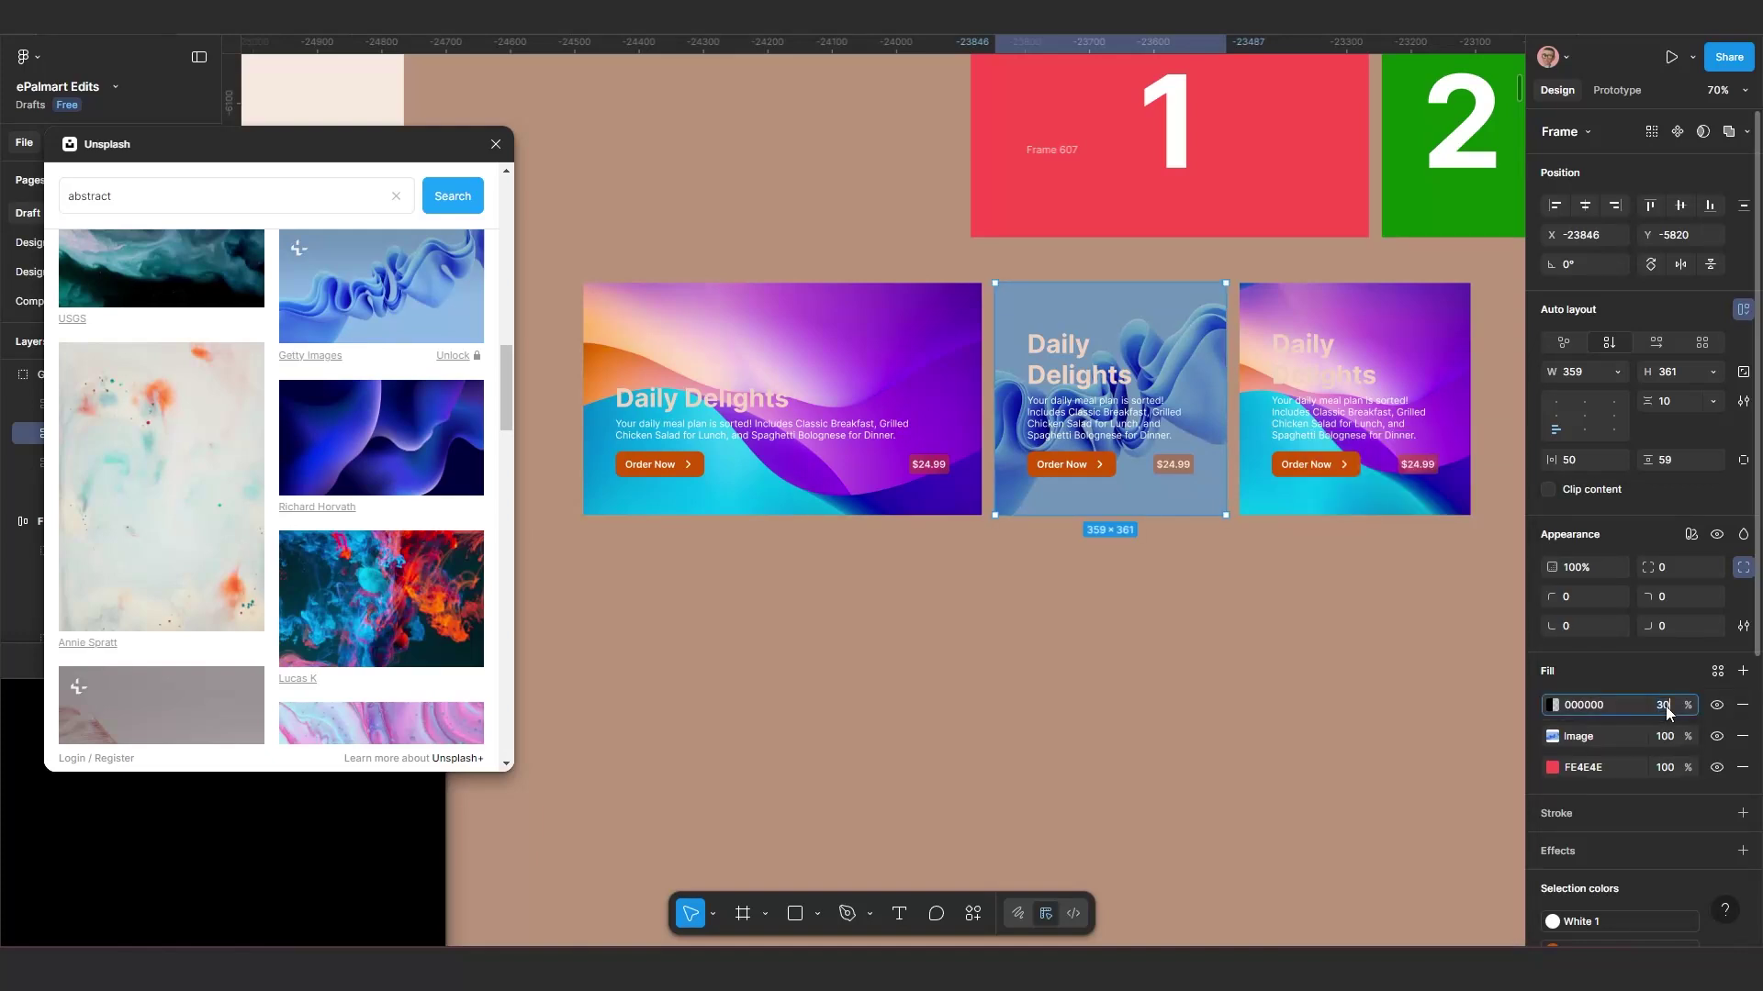
text(40)
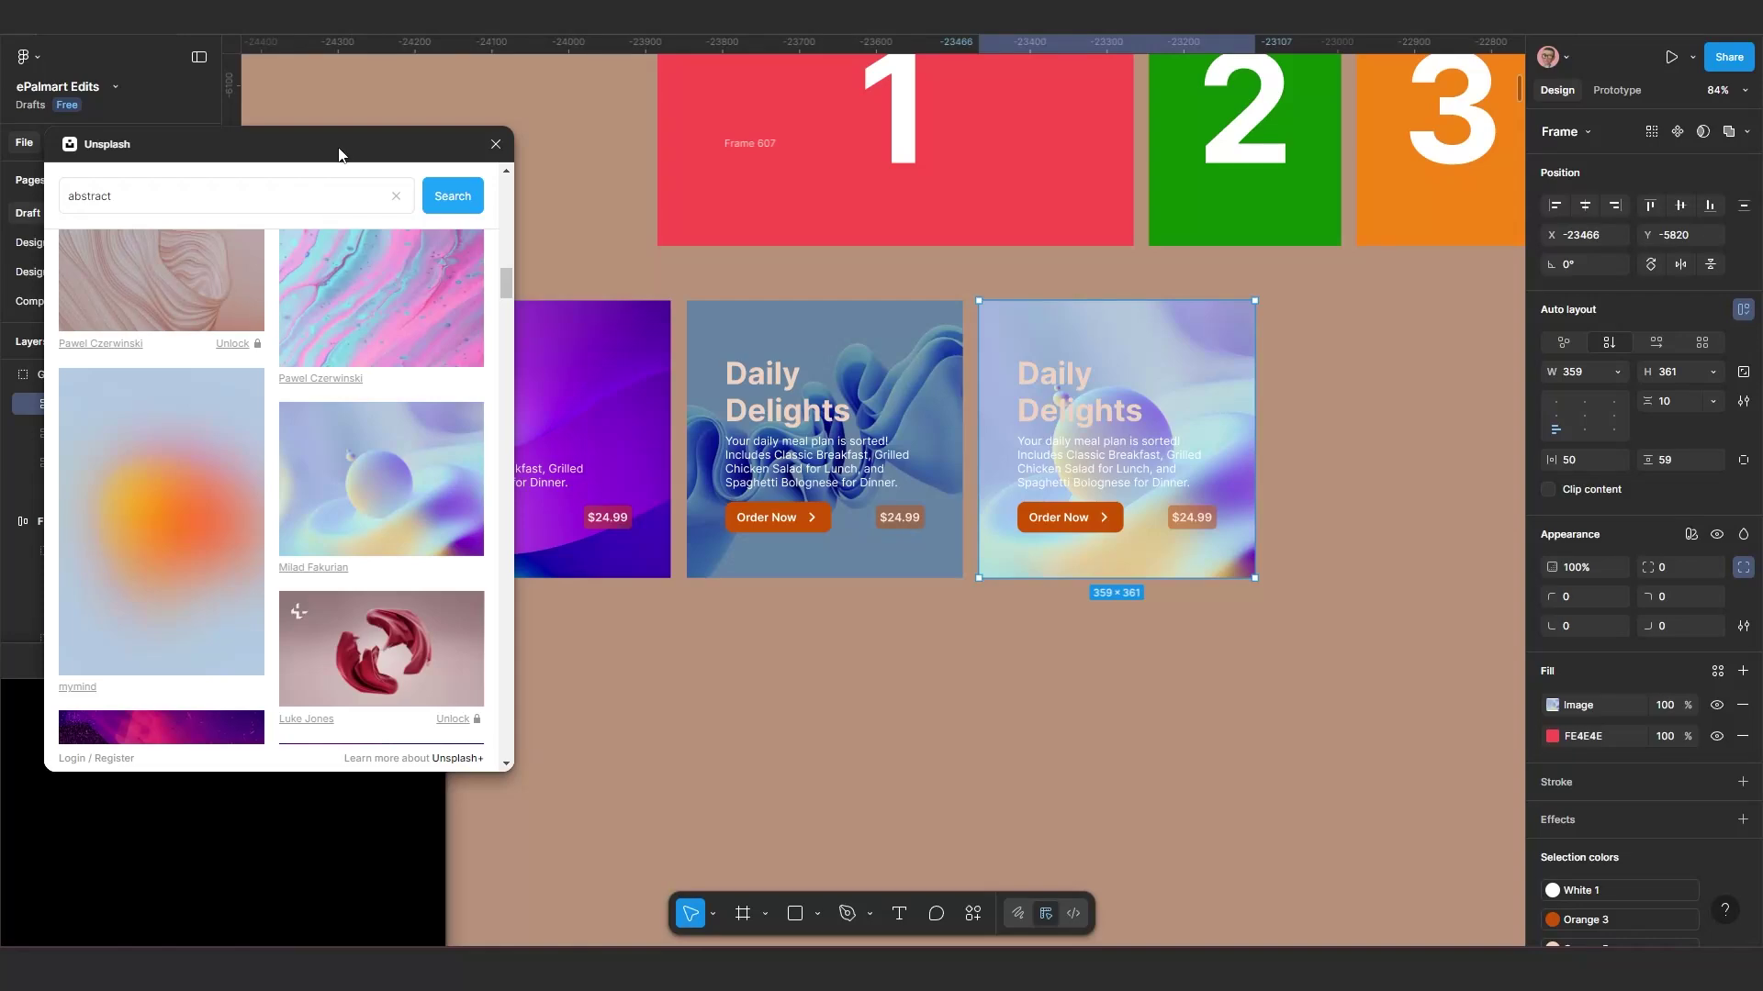
Step: Move the Unsplash window clear of the cards and overlay the third card's pastel sphere image with a black fill at 30% opacity
drag(343, 156, 21, 284)
ctrl+scroll(1208, 514, up, 1)
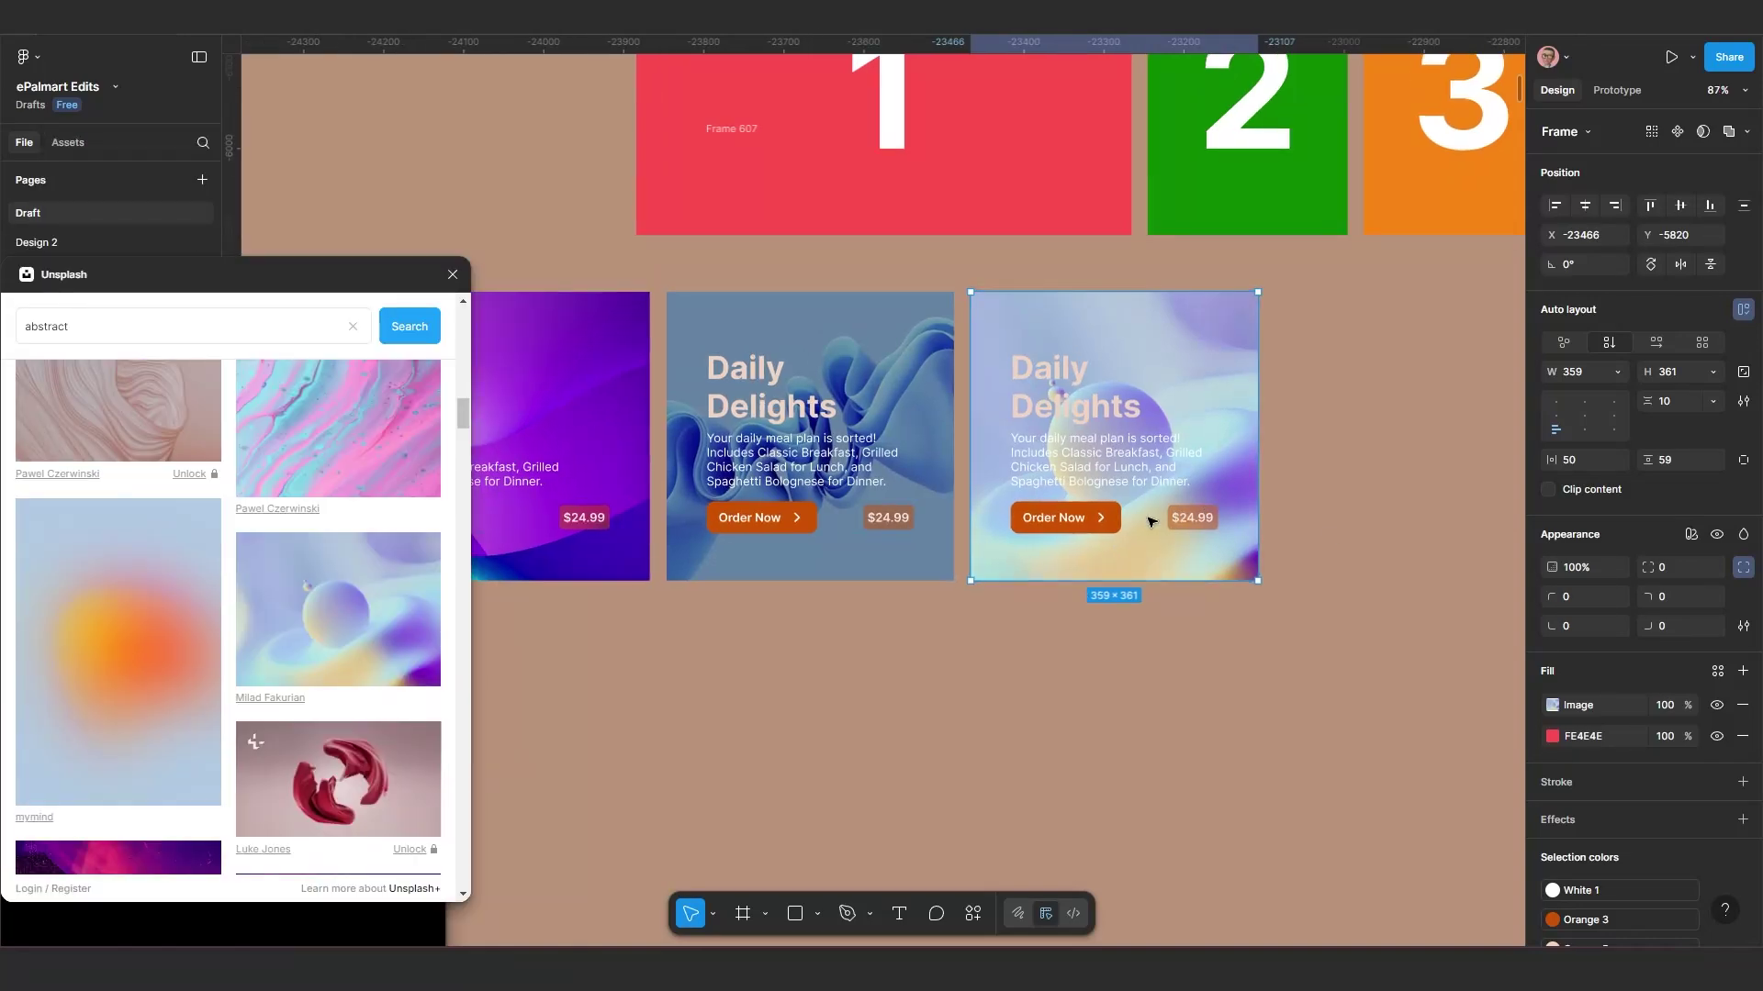
ctrl+scroll(1153, 515, down, 3)
ctrl+scroll(1059, 468, up, 3)
ctrl+scroll(1058, 468, up, 4)
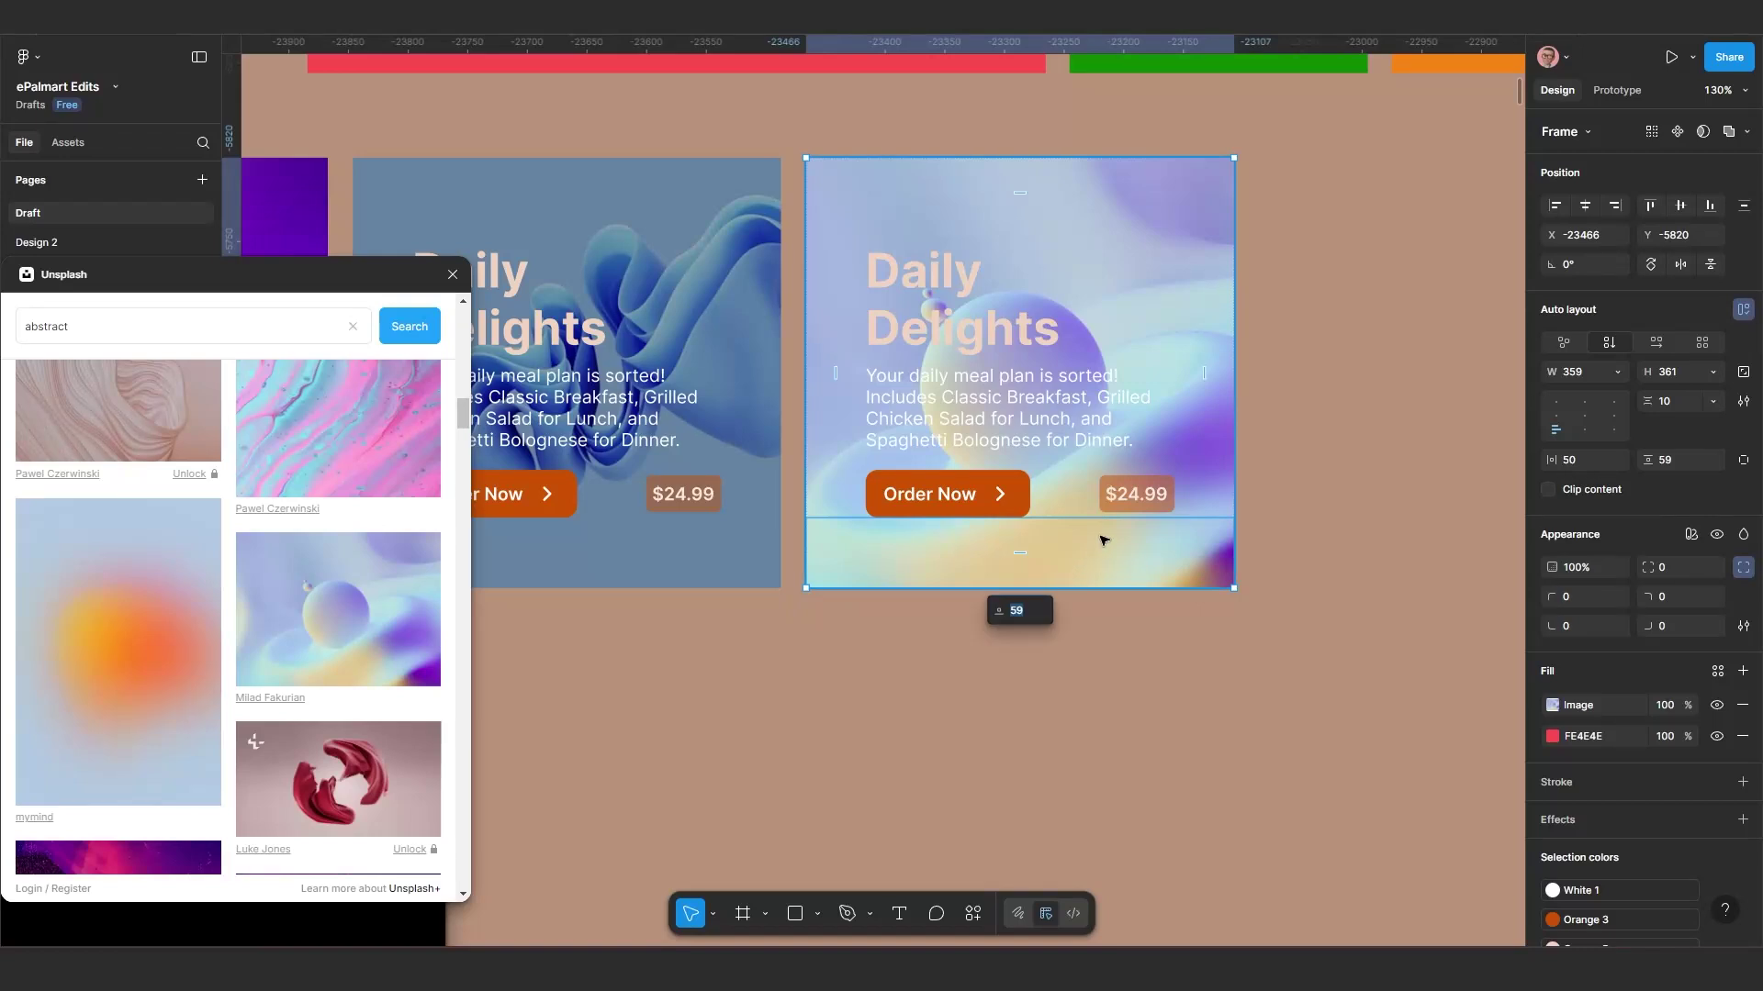
click(1743, 671)
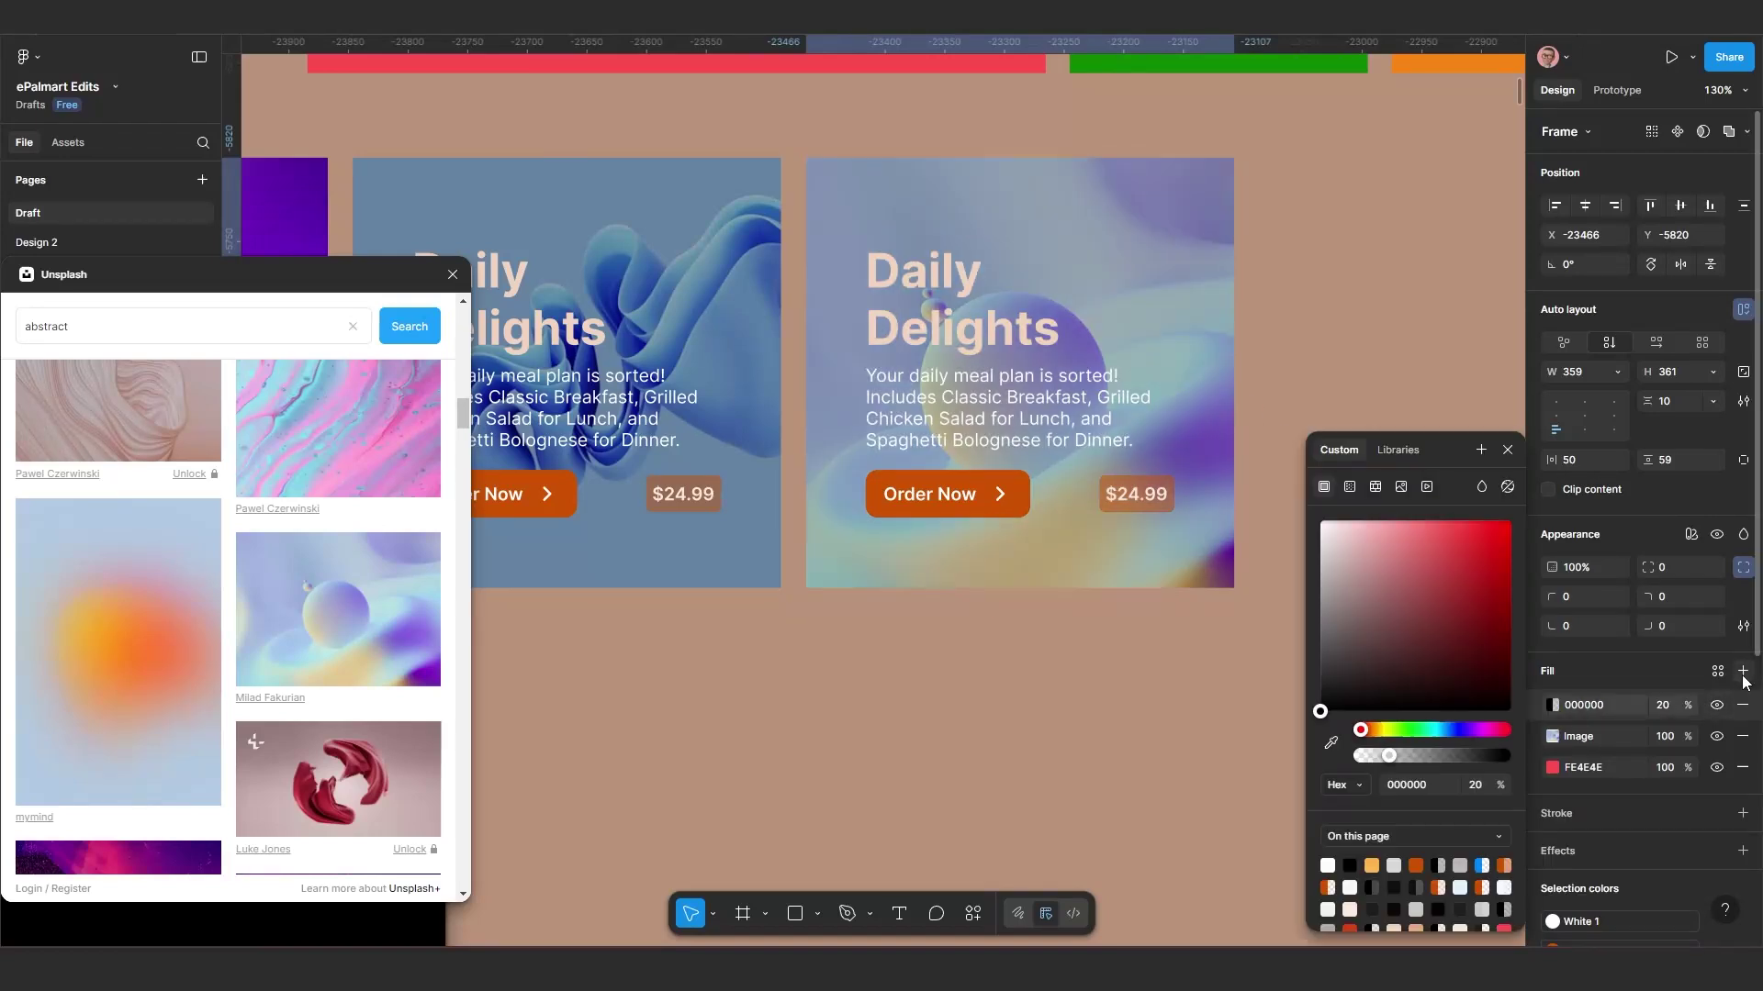
click(1664, 706)
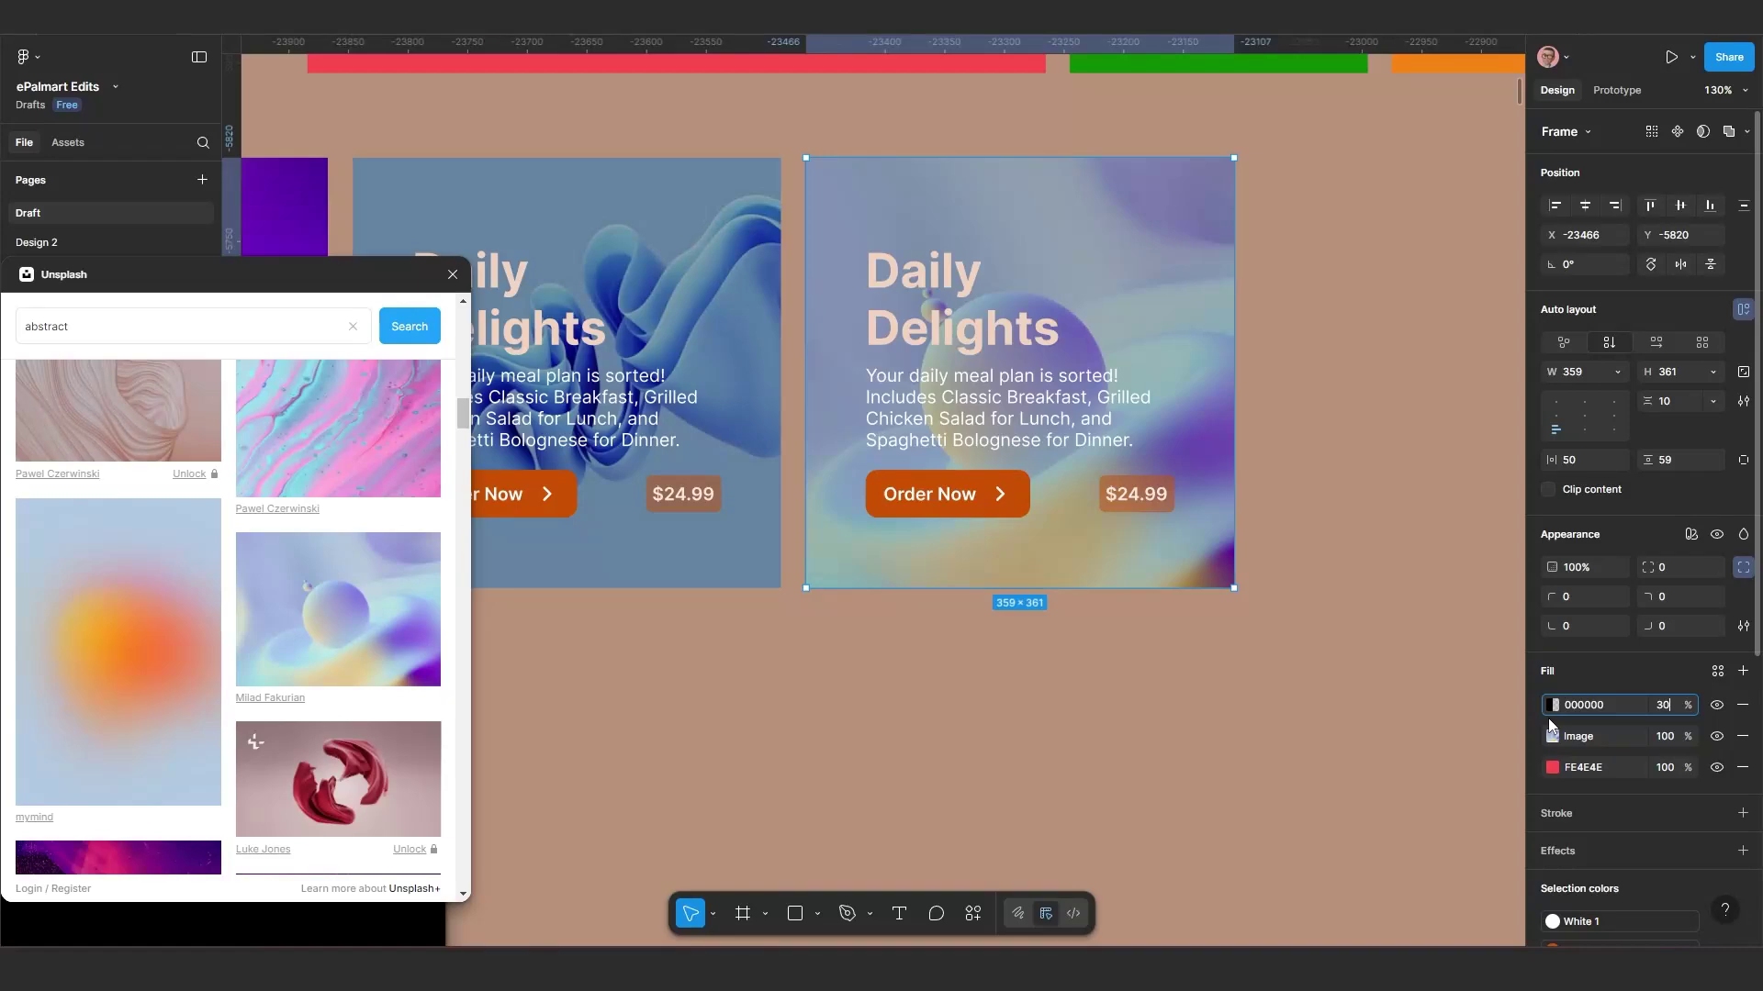
text(30)
key(Return)
Step: Overlay the wide purple card's image with a black fill at 30% opacity
scroll(806, 481, down, 5)
scroll(950, 488, left, 4)
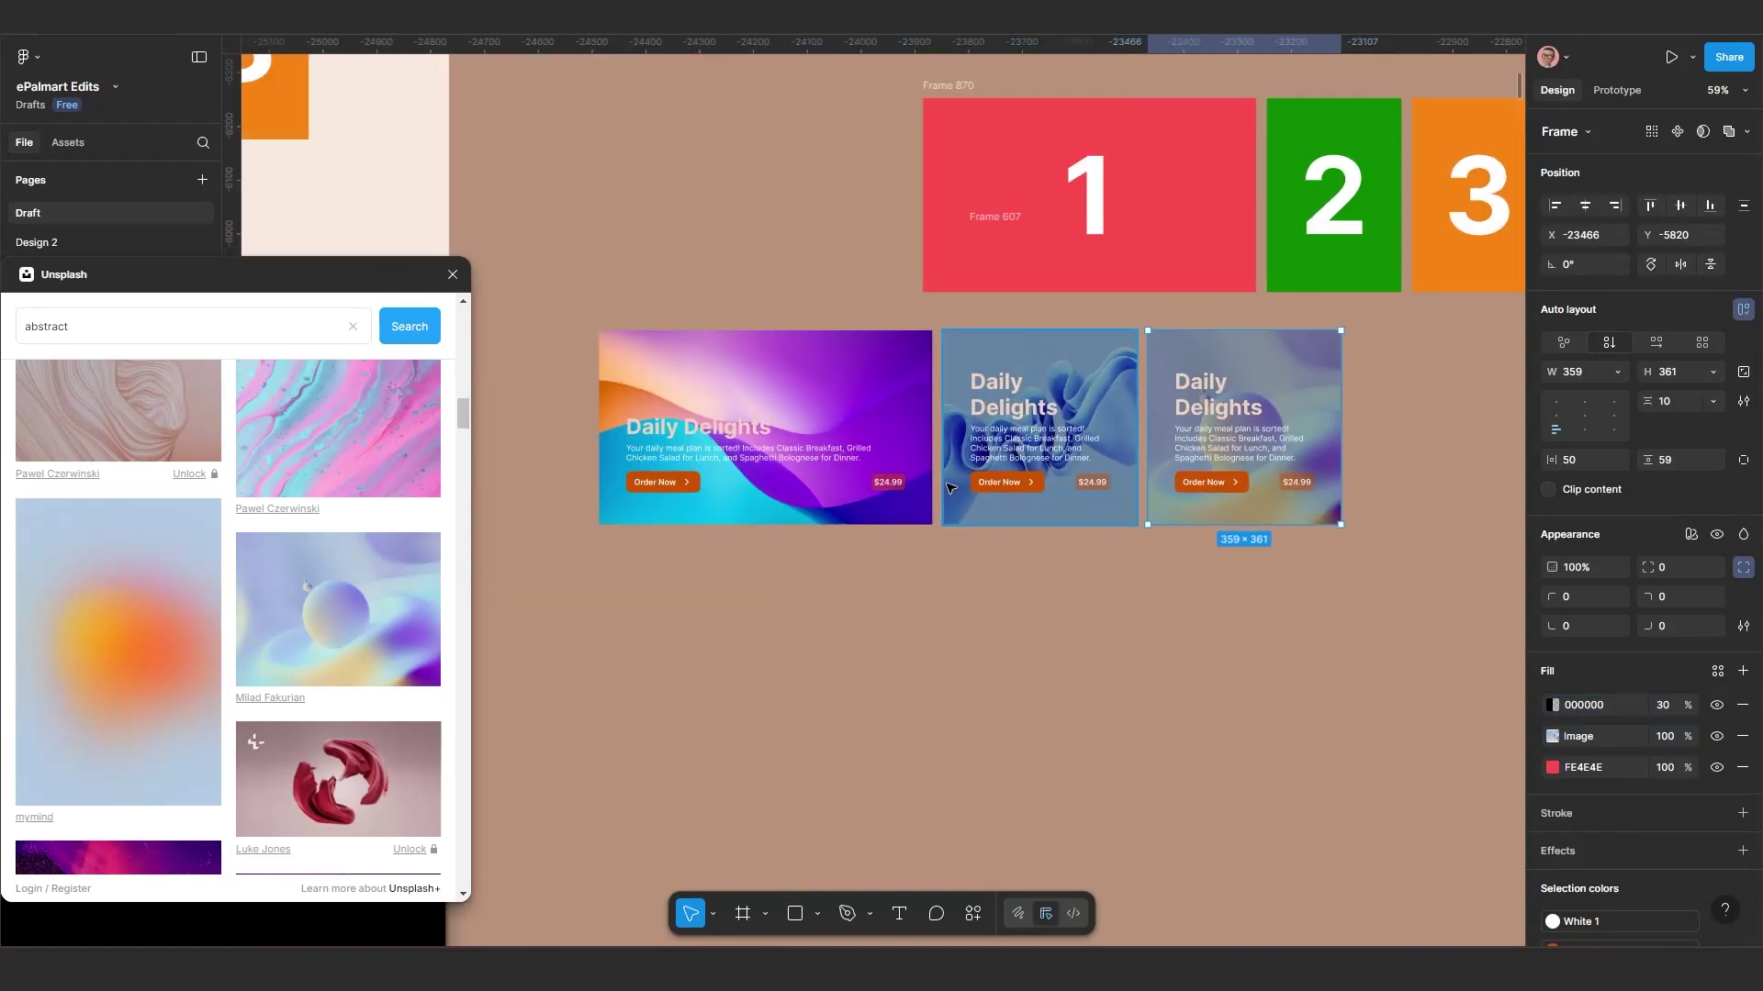
scroll(885, 477, up, 5)
click(895, 414)
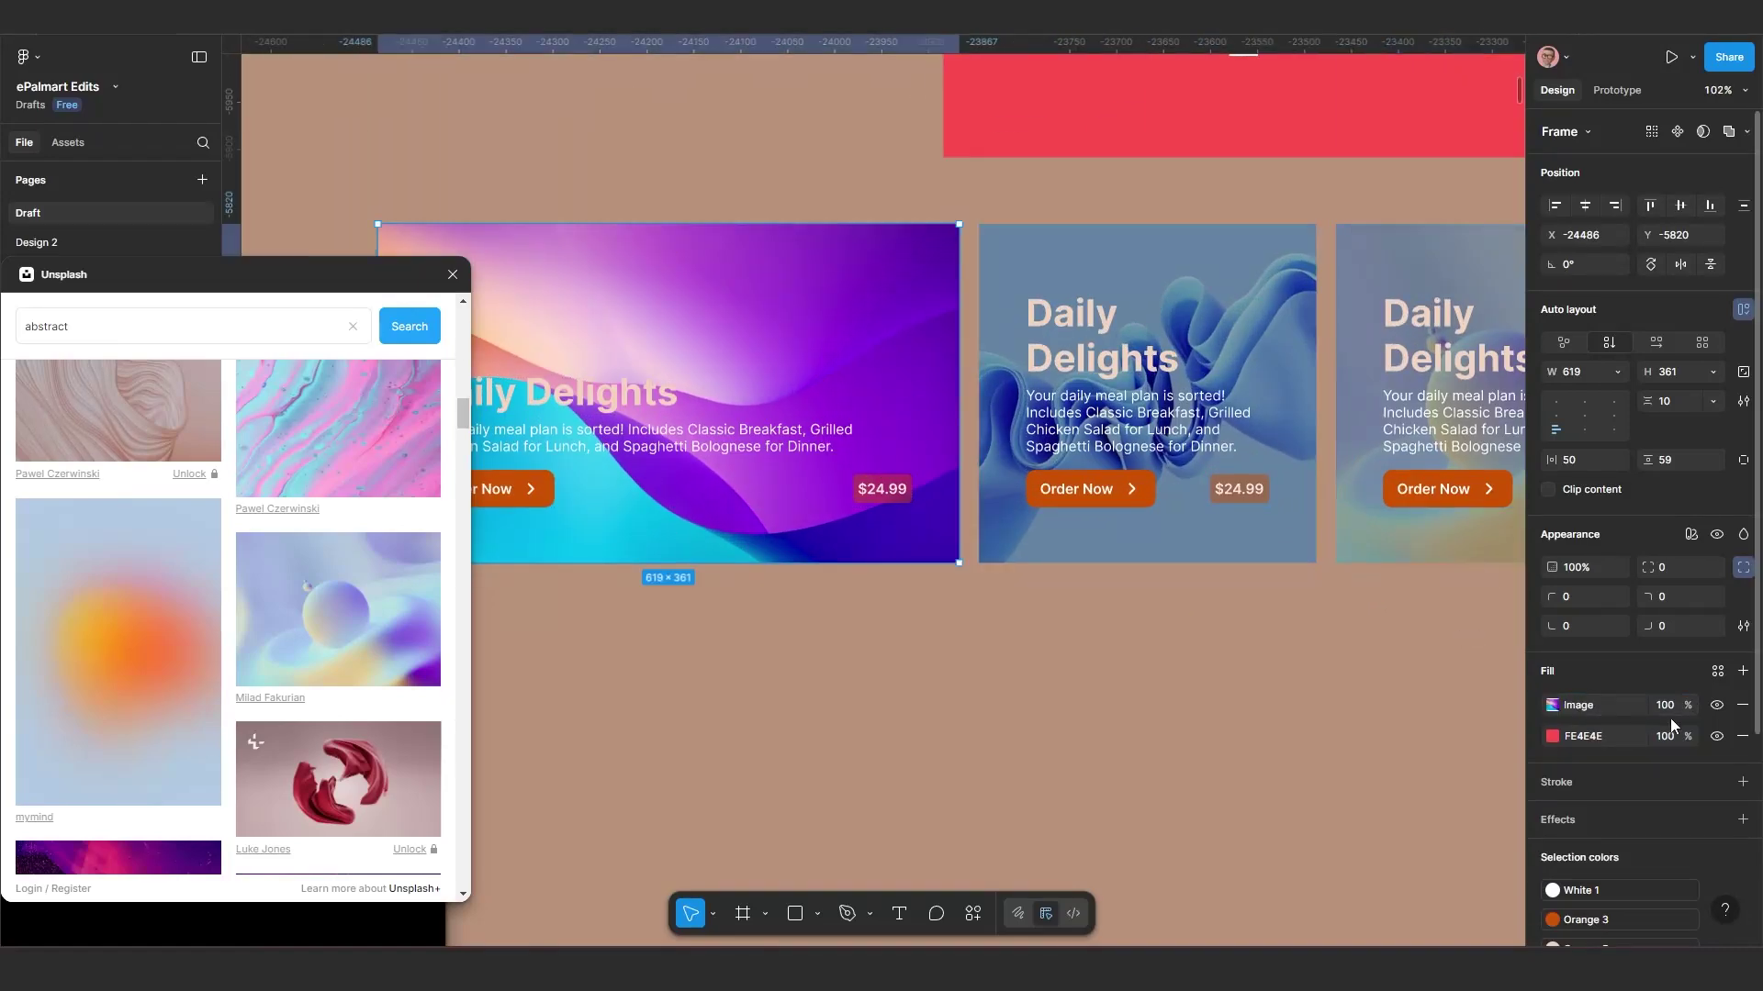
click(1743, 671)
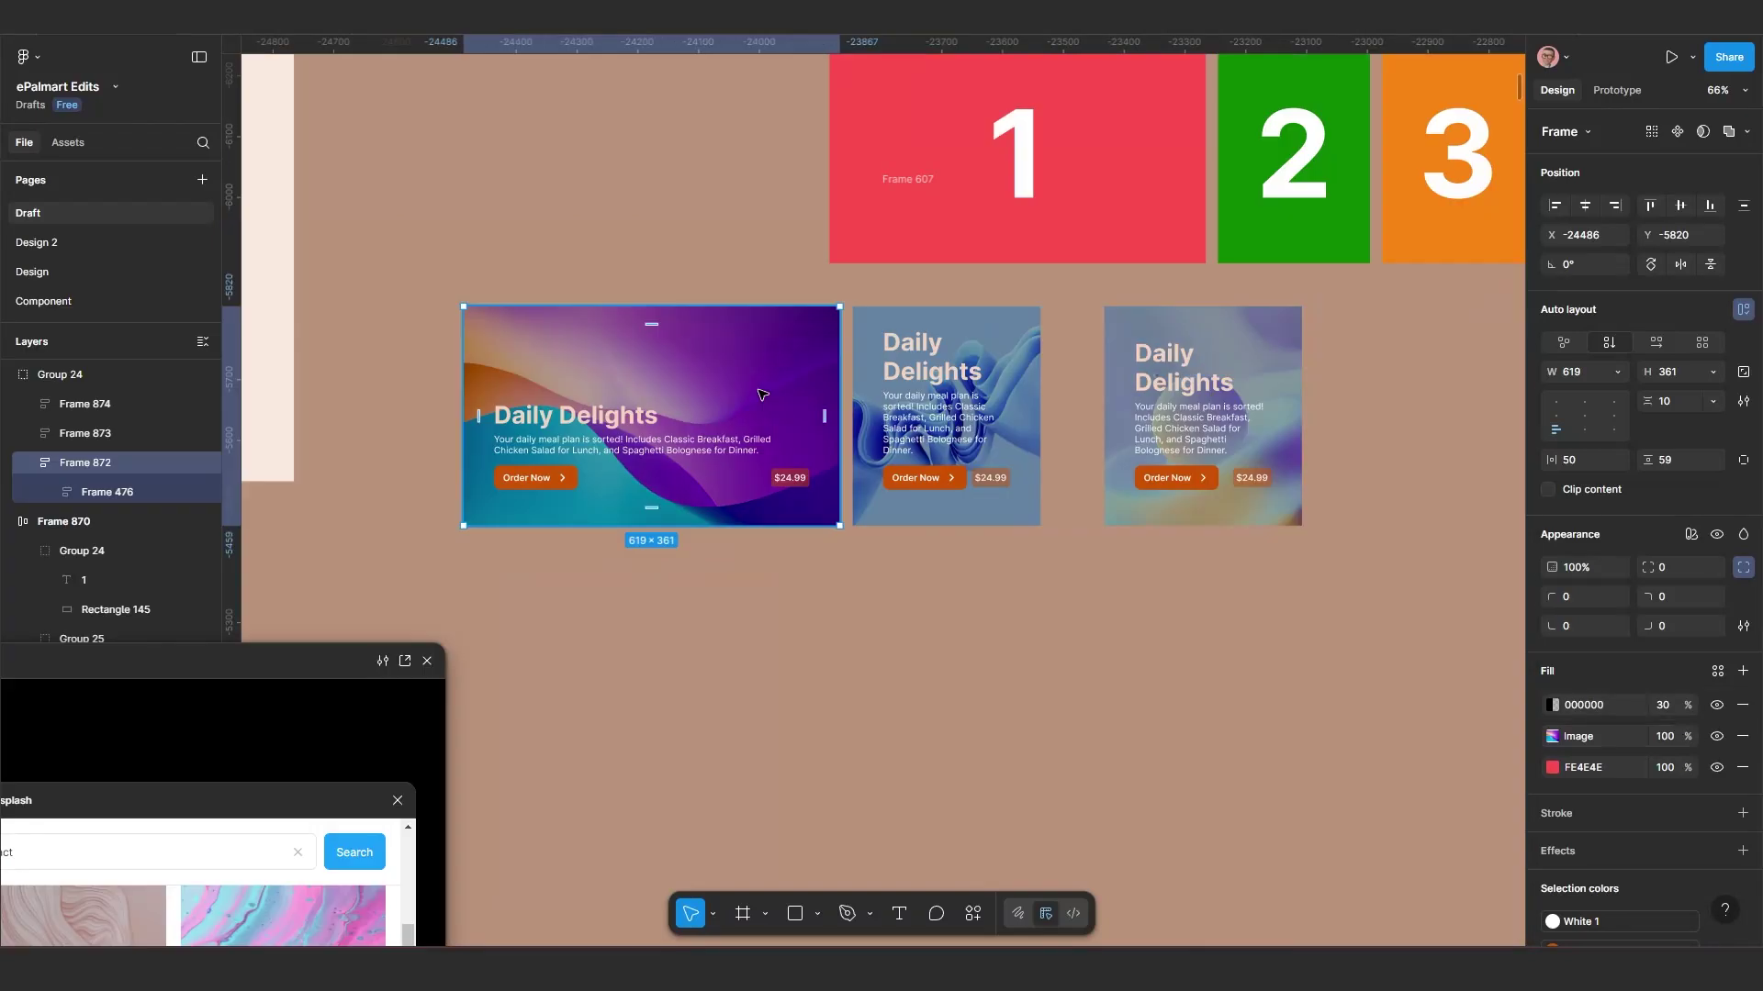
Step: Set the width of both narrow cards, the blue one and the pastel one, to 300
scroll(892, 425, up, 3)
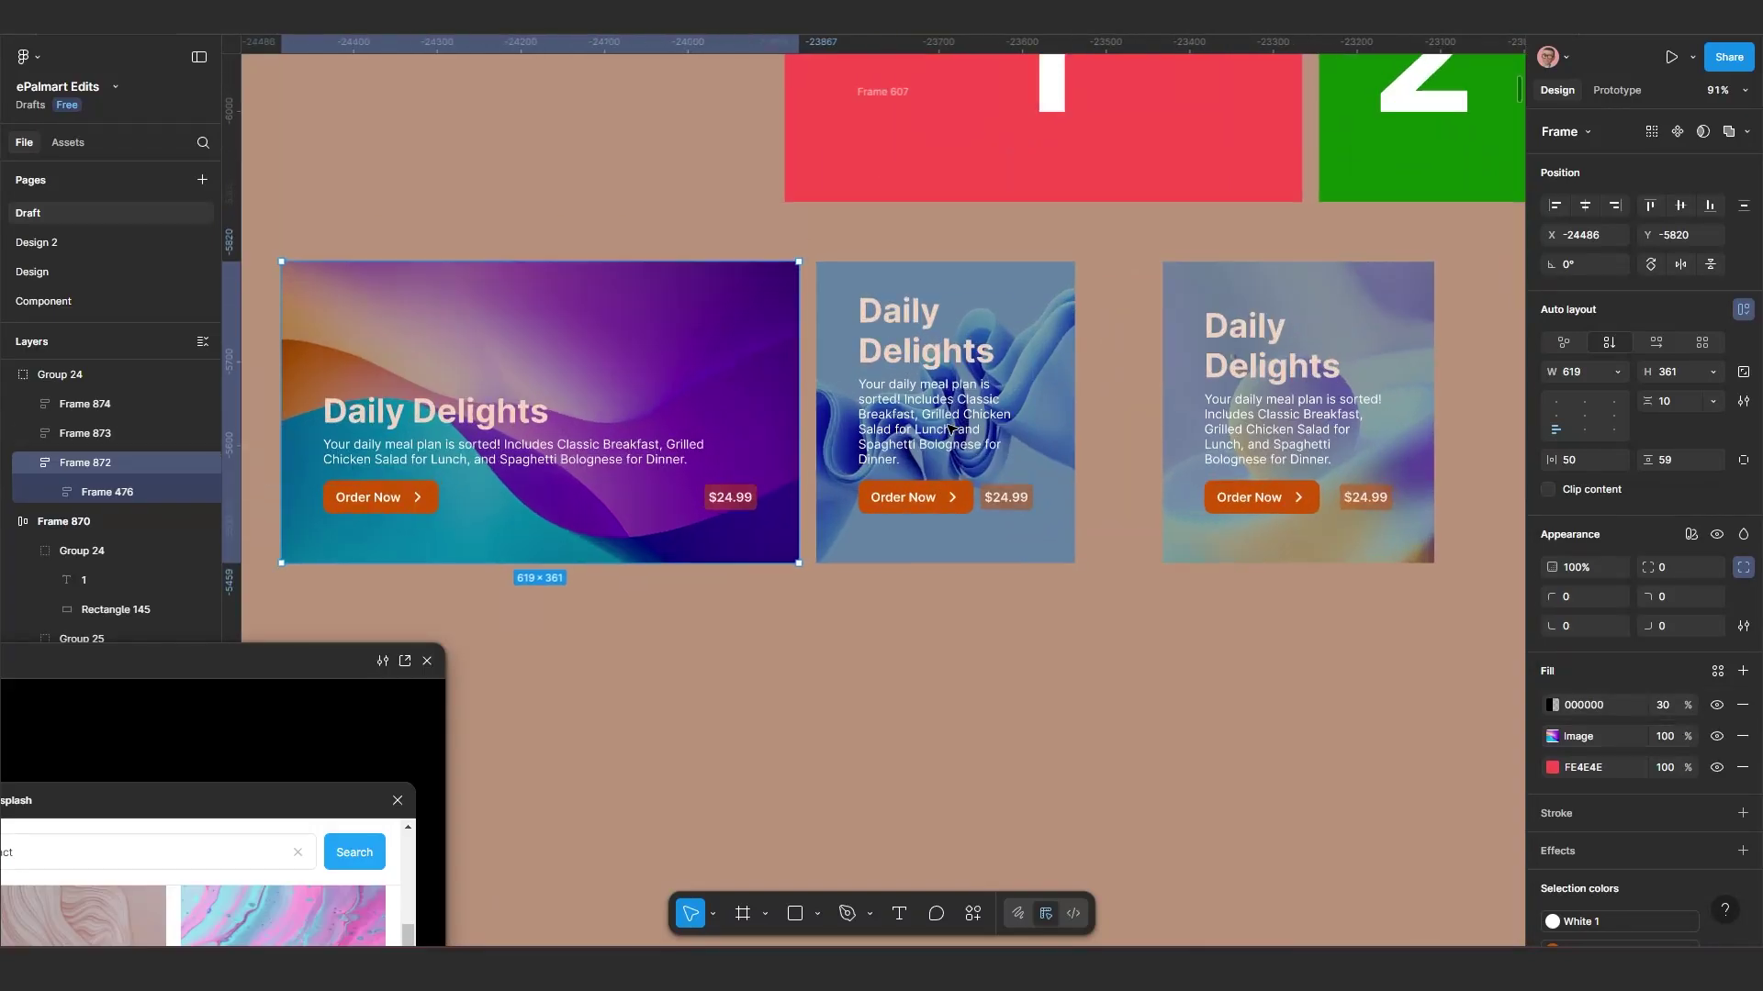
click(1000, 404)
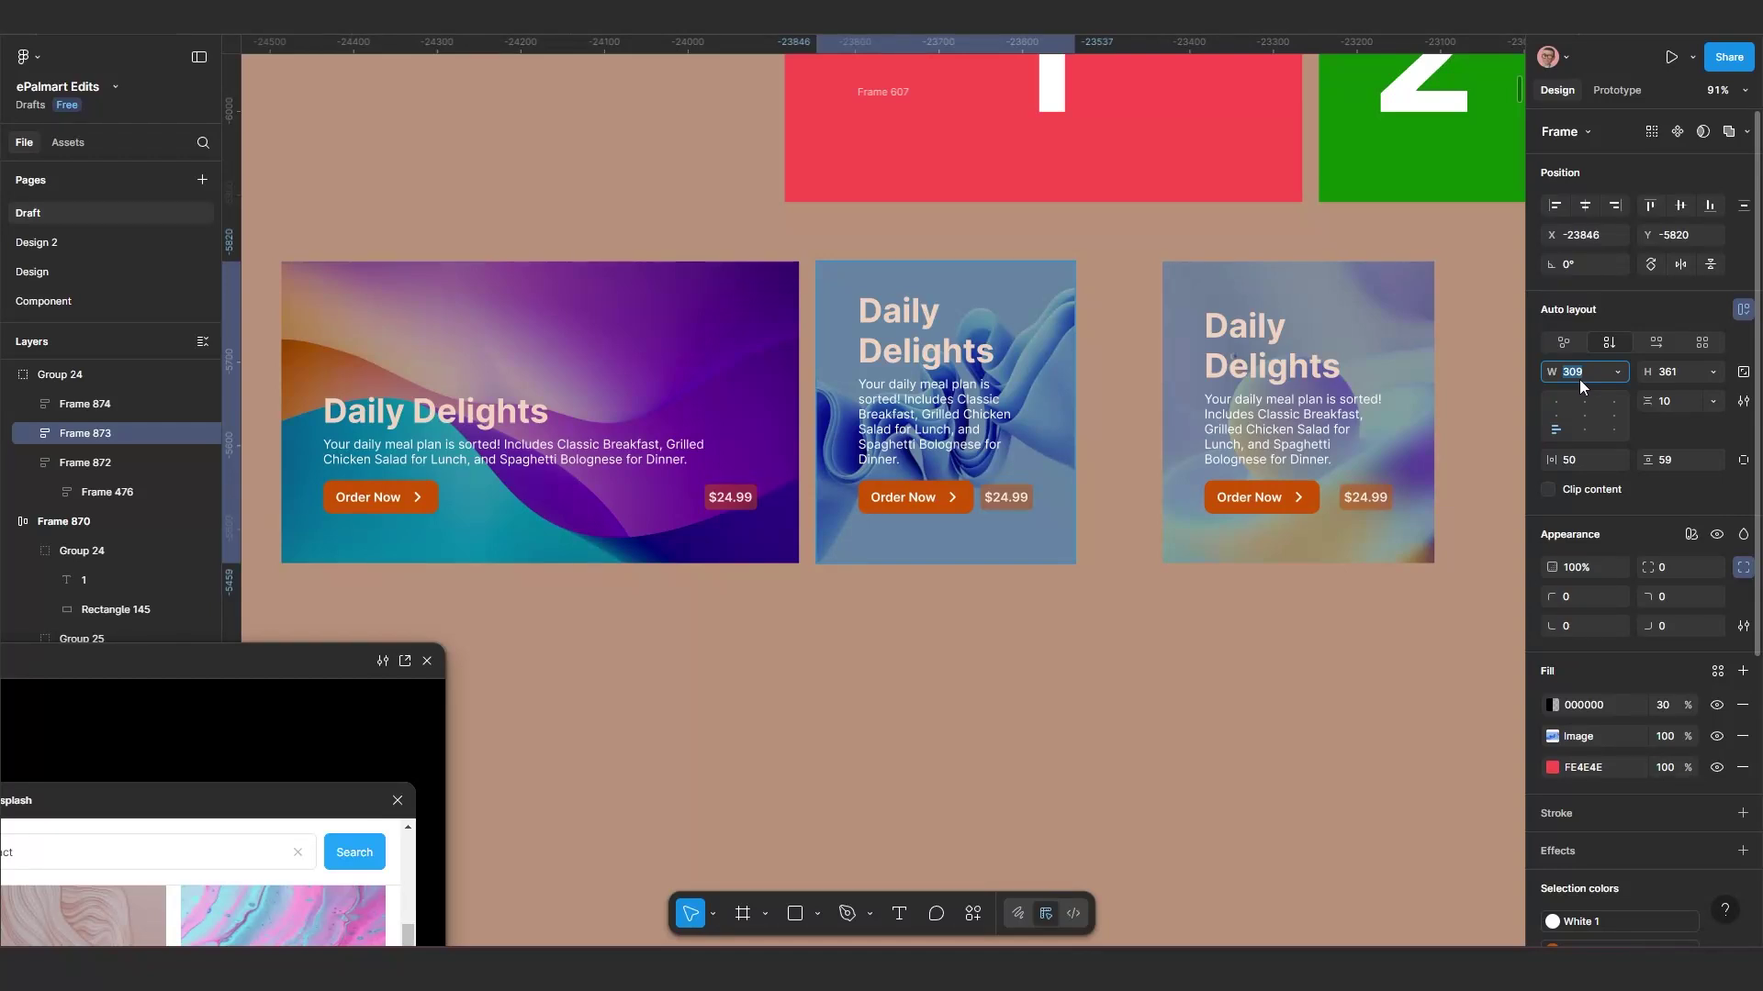
key(Return)
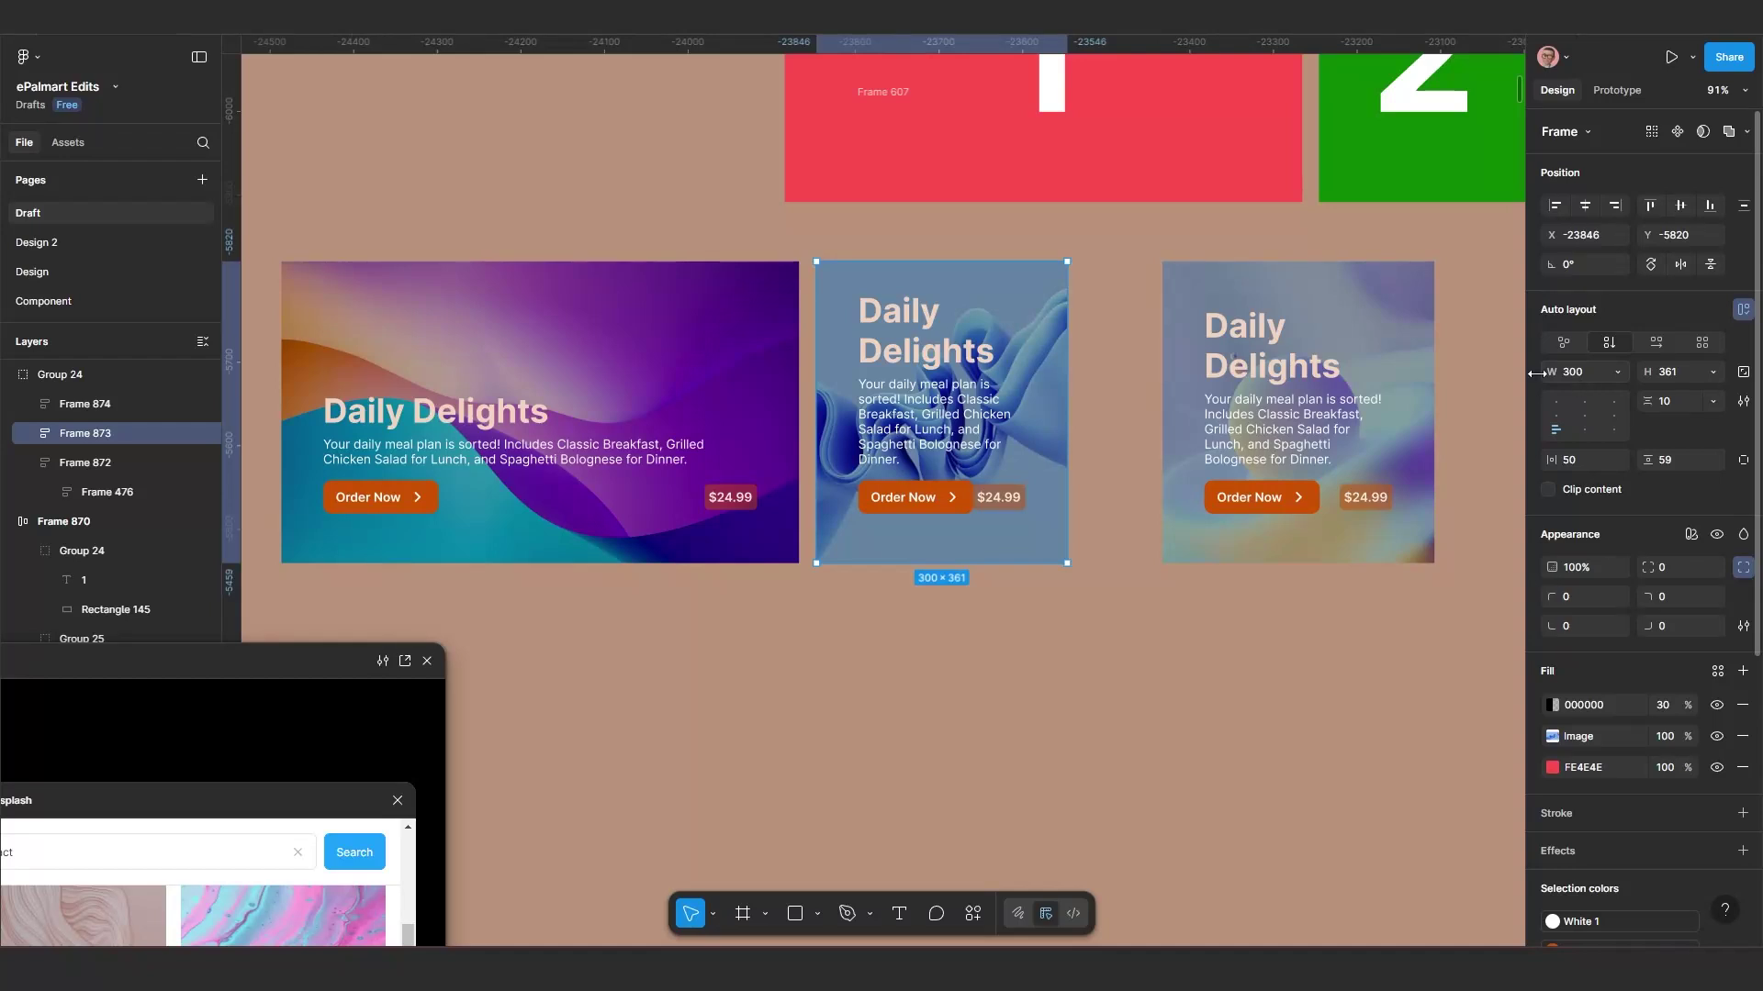
click(1411, 358)
click(1580, 374)
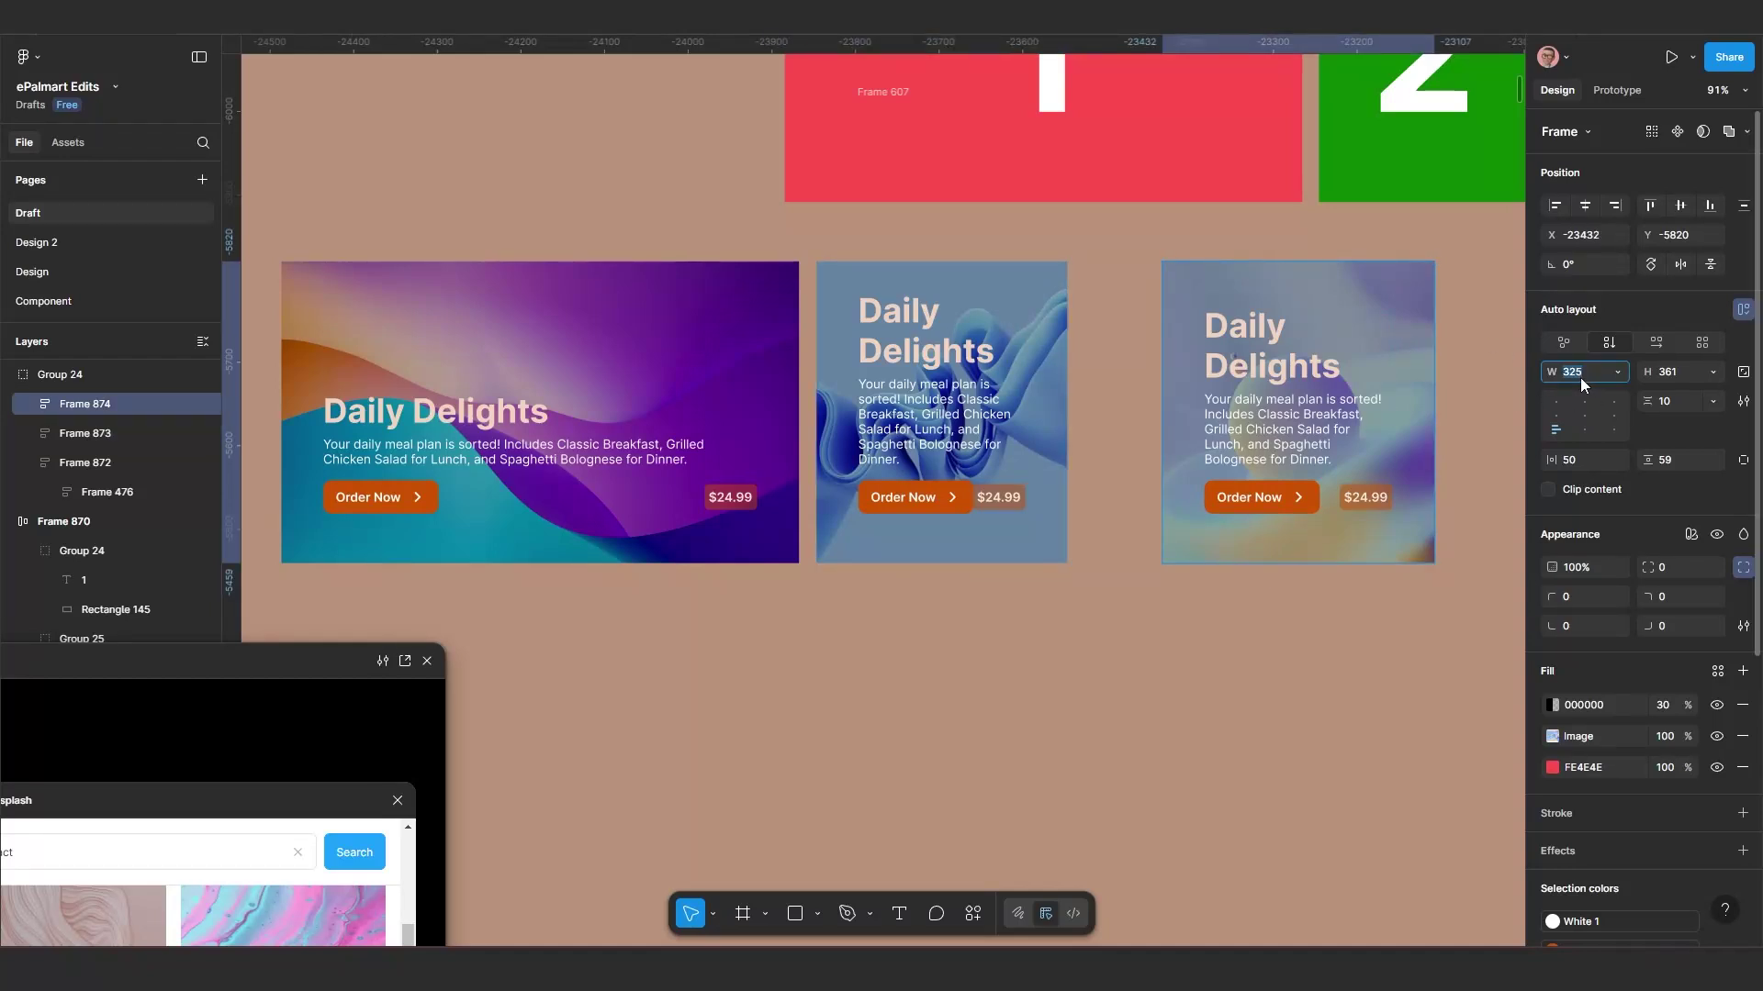
key(Return)
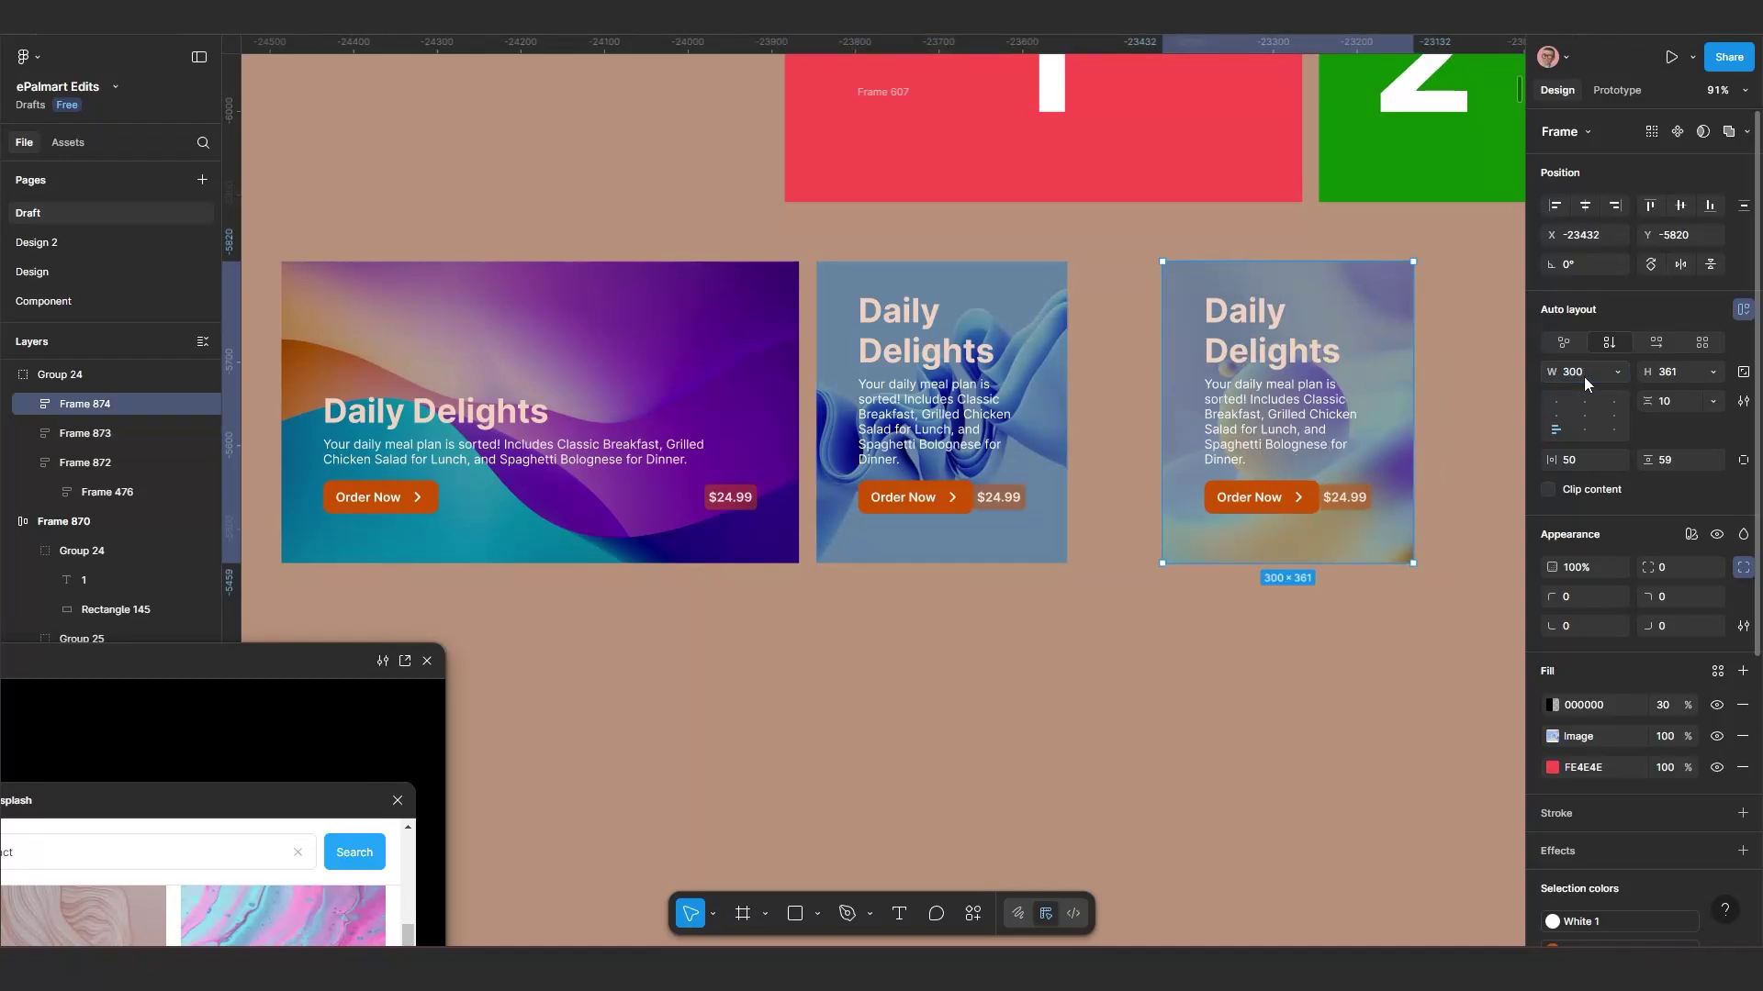
Step: Combine the three Daily Delights cards into one horizontal auto layout row with a gap of 20
click(637, 333)
shift+click(885, 339)
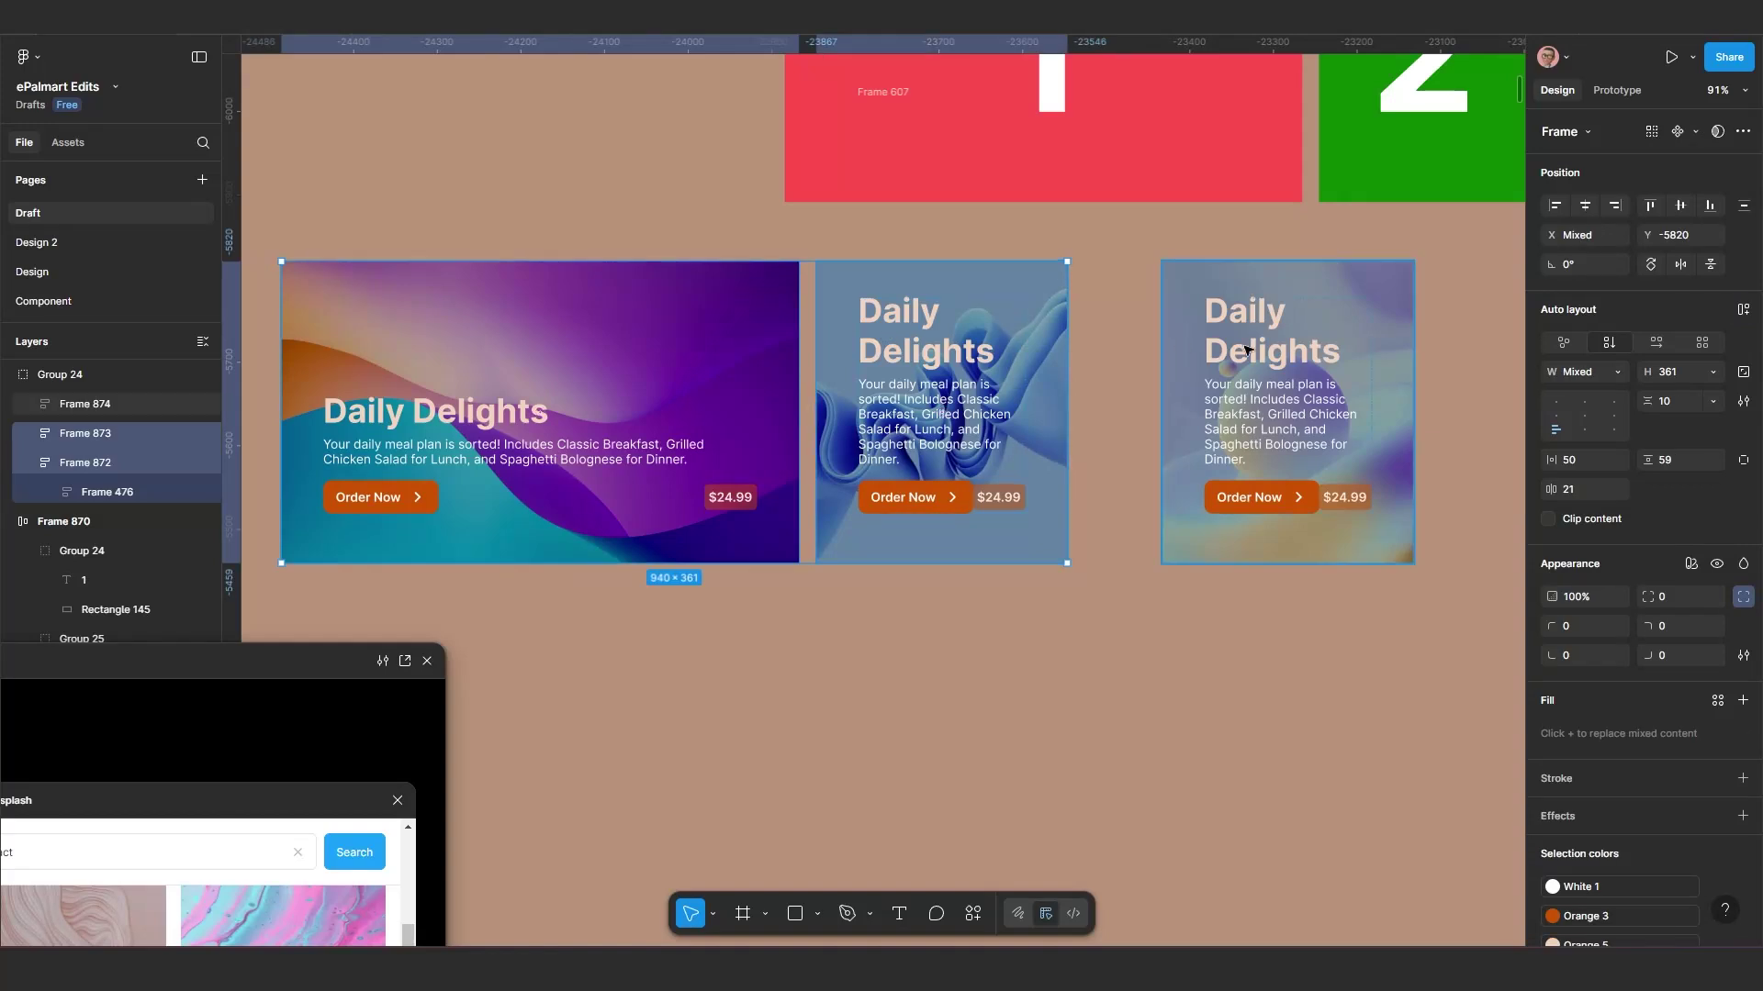
shift+click(1246, 352)
key(shift+a)
scroll(962, 390, down, 2)
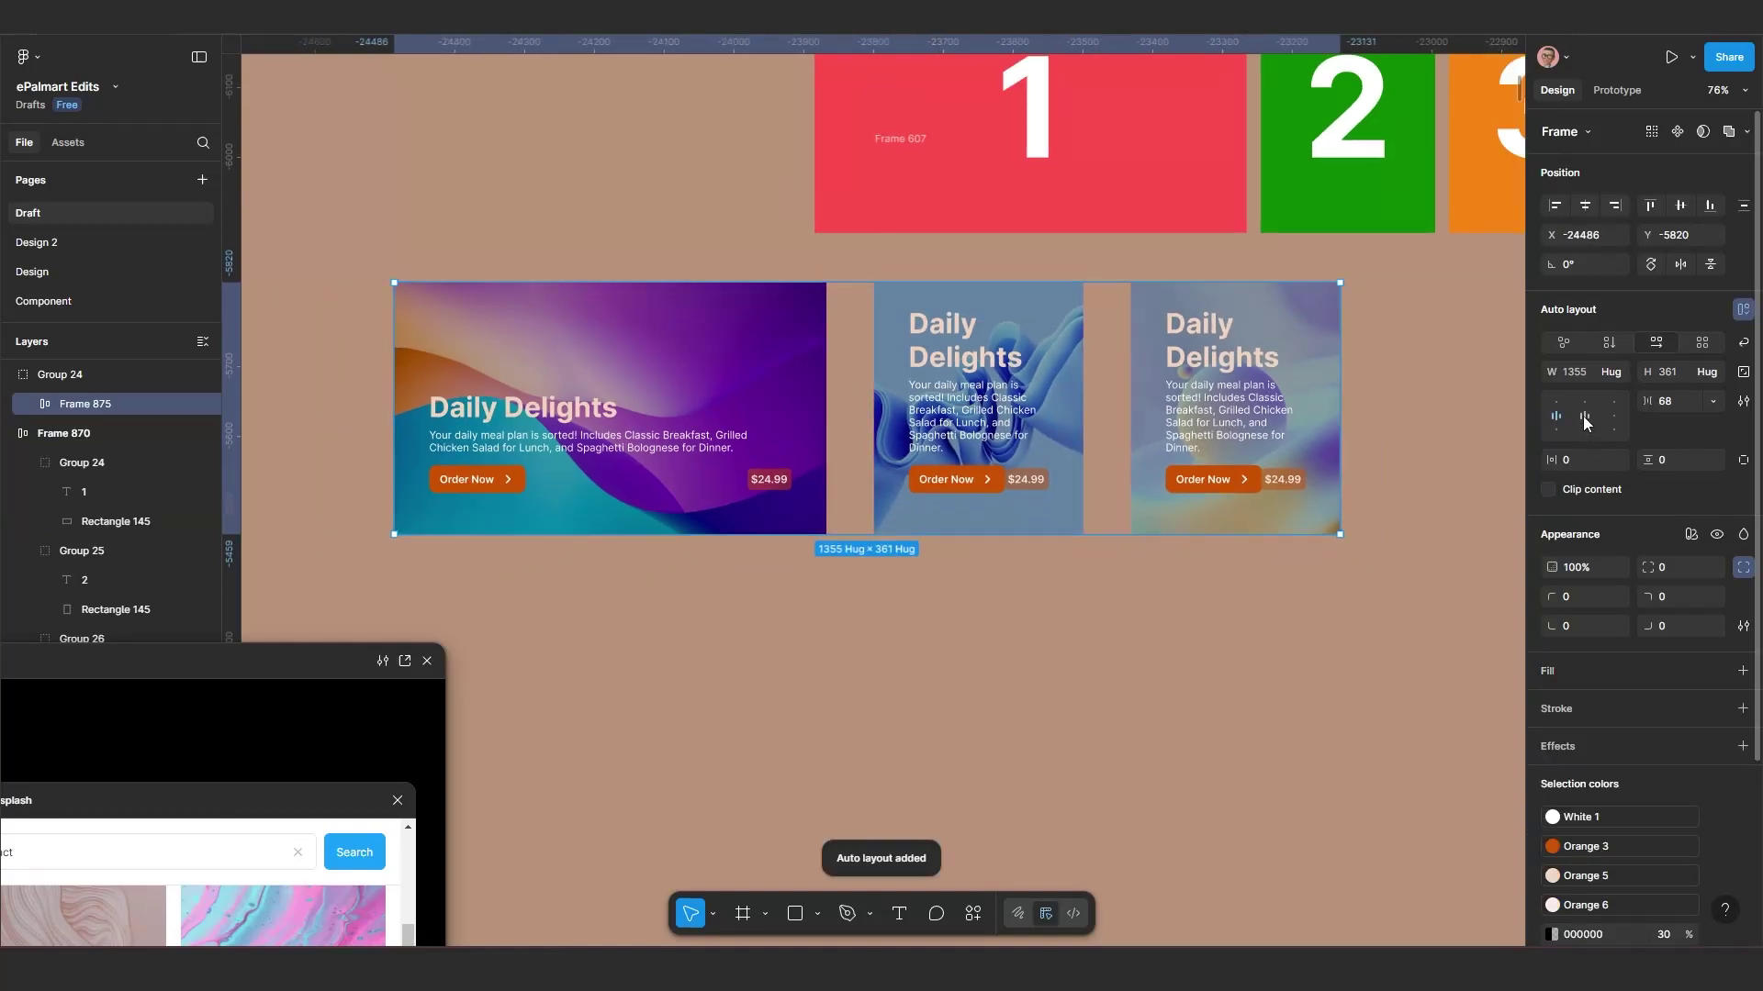
click(1684, 401)
text(20)
key(Return)
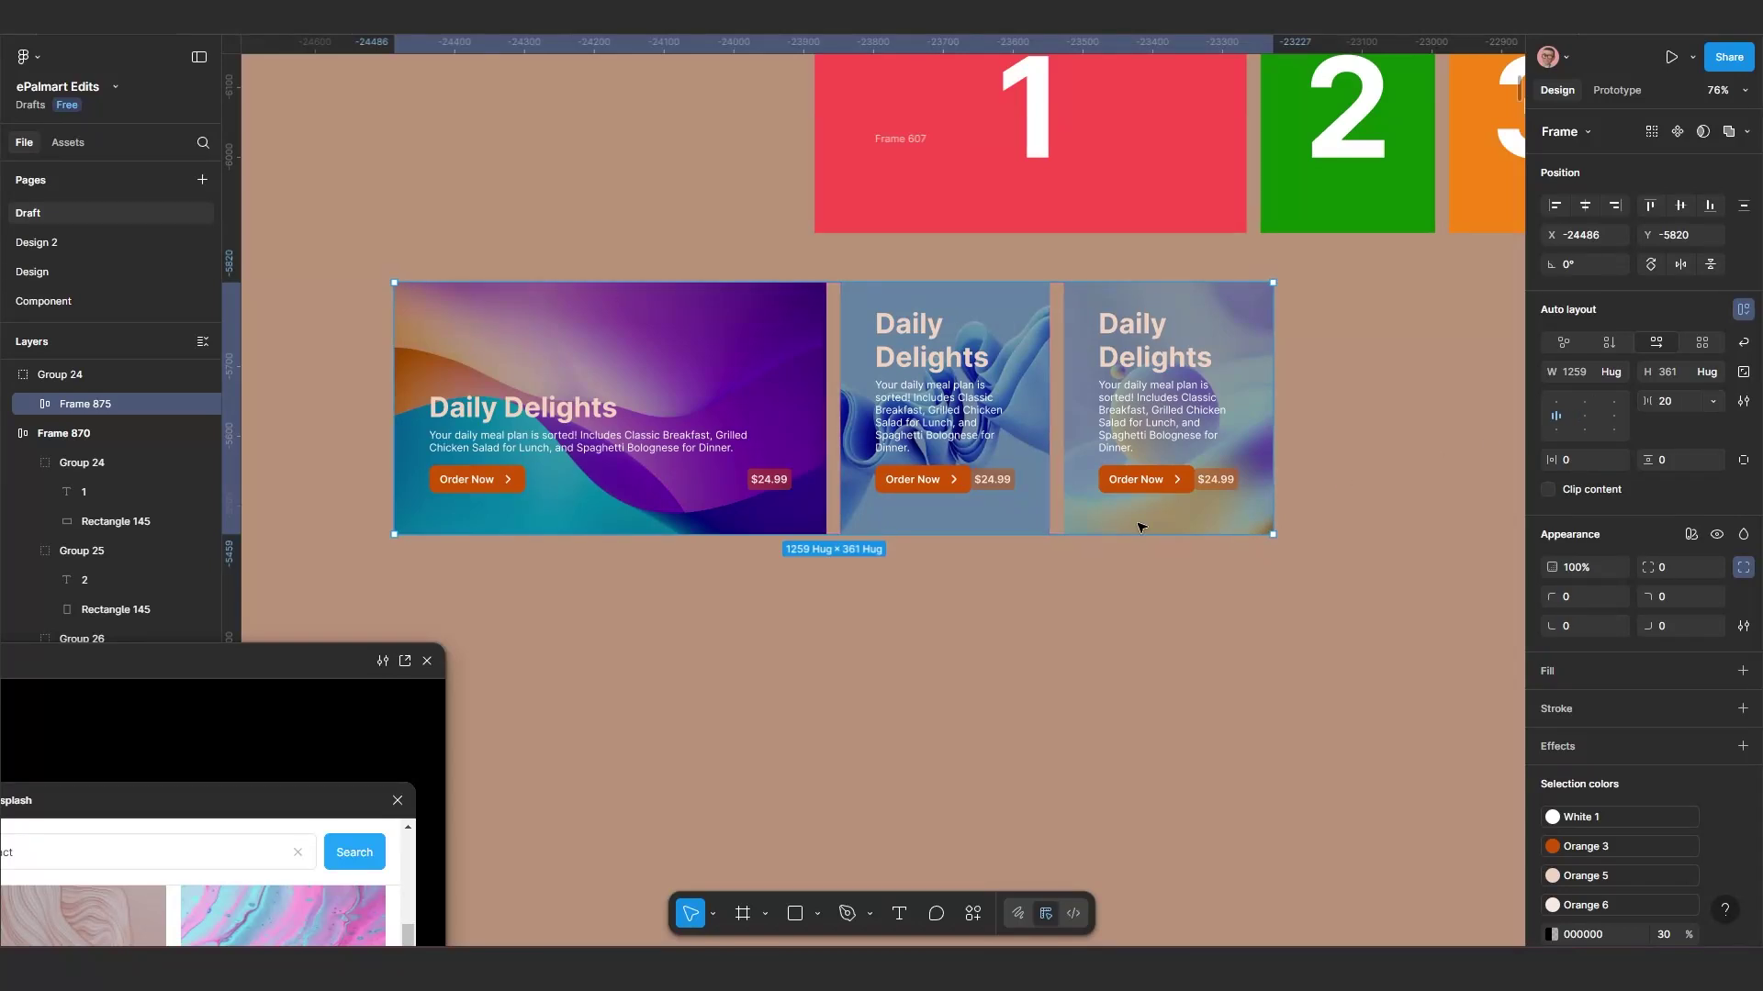
Step: Set the width of both narrow cards, the blue one and the pastel one, to 350
scroll(1155, 496, up, 2)
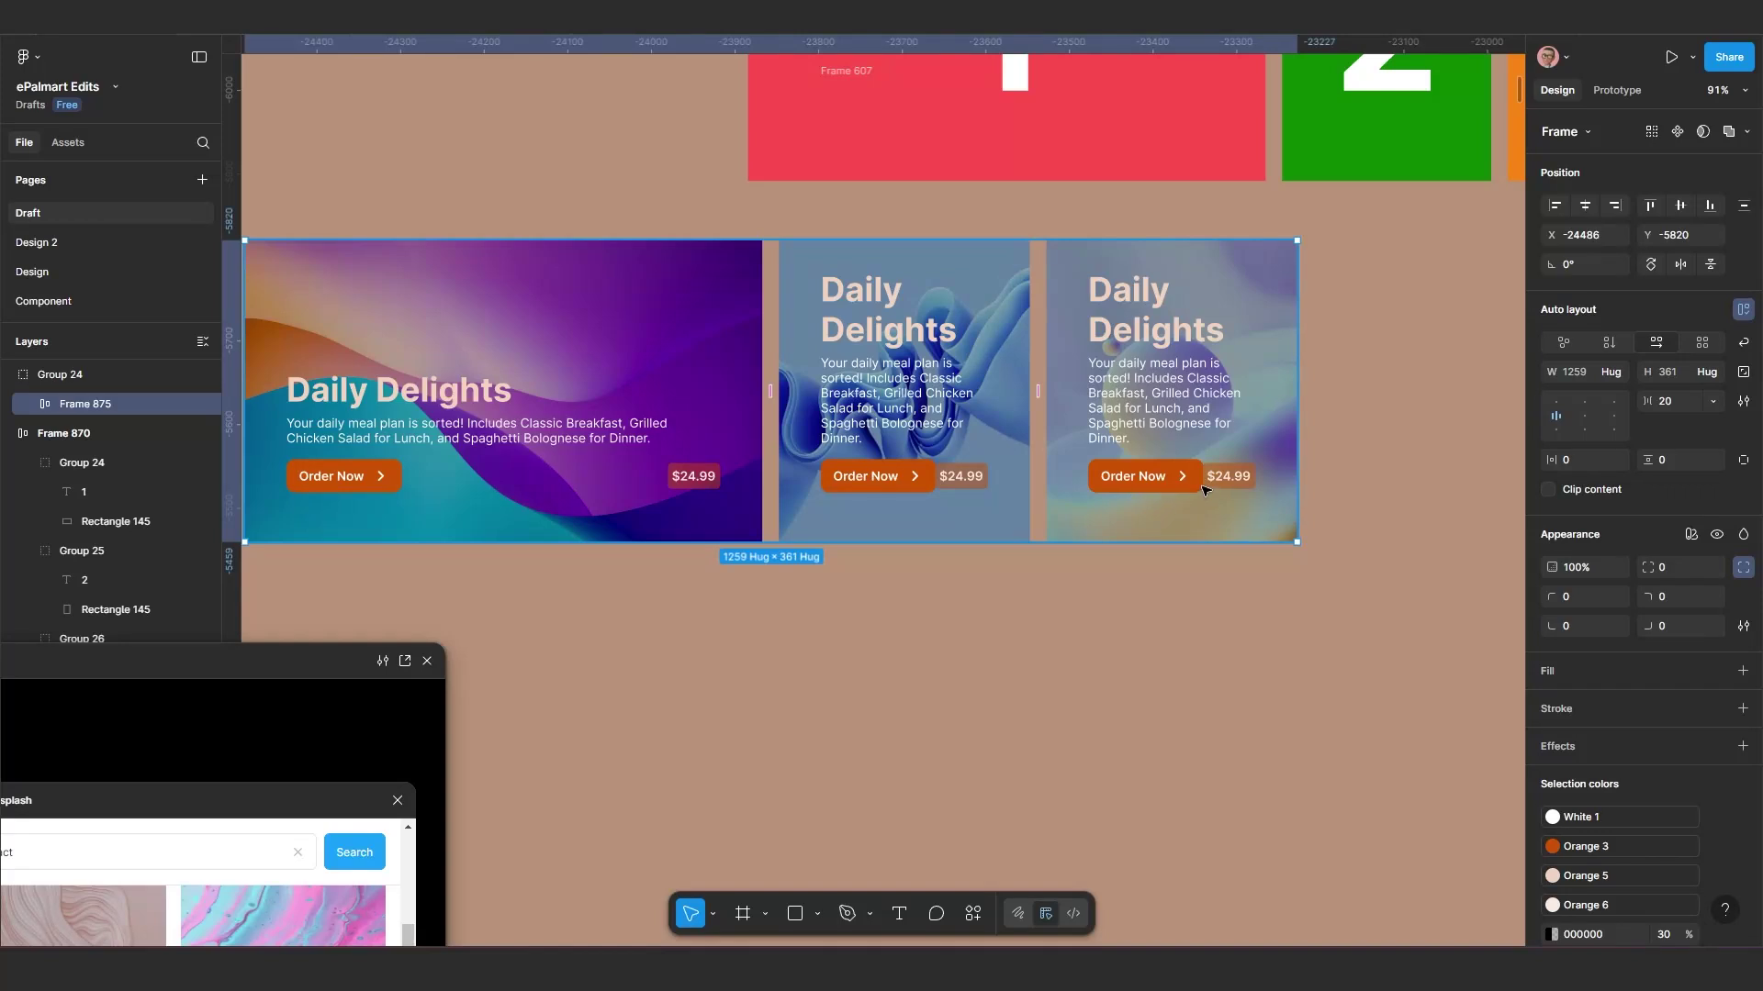
scroll(1205, 489, up, 1)
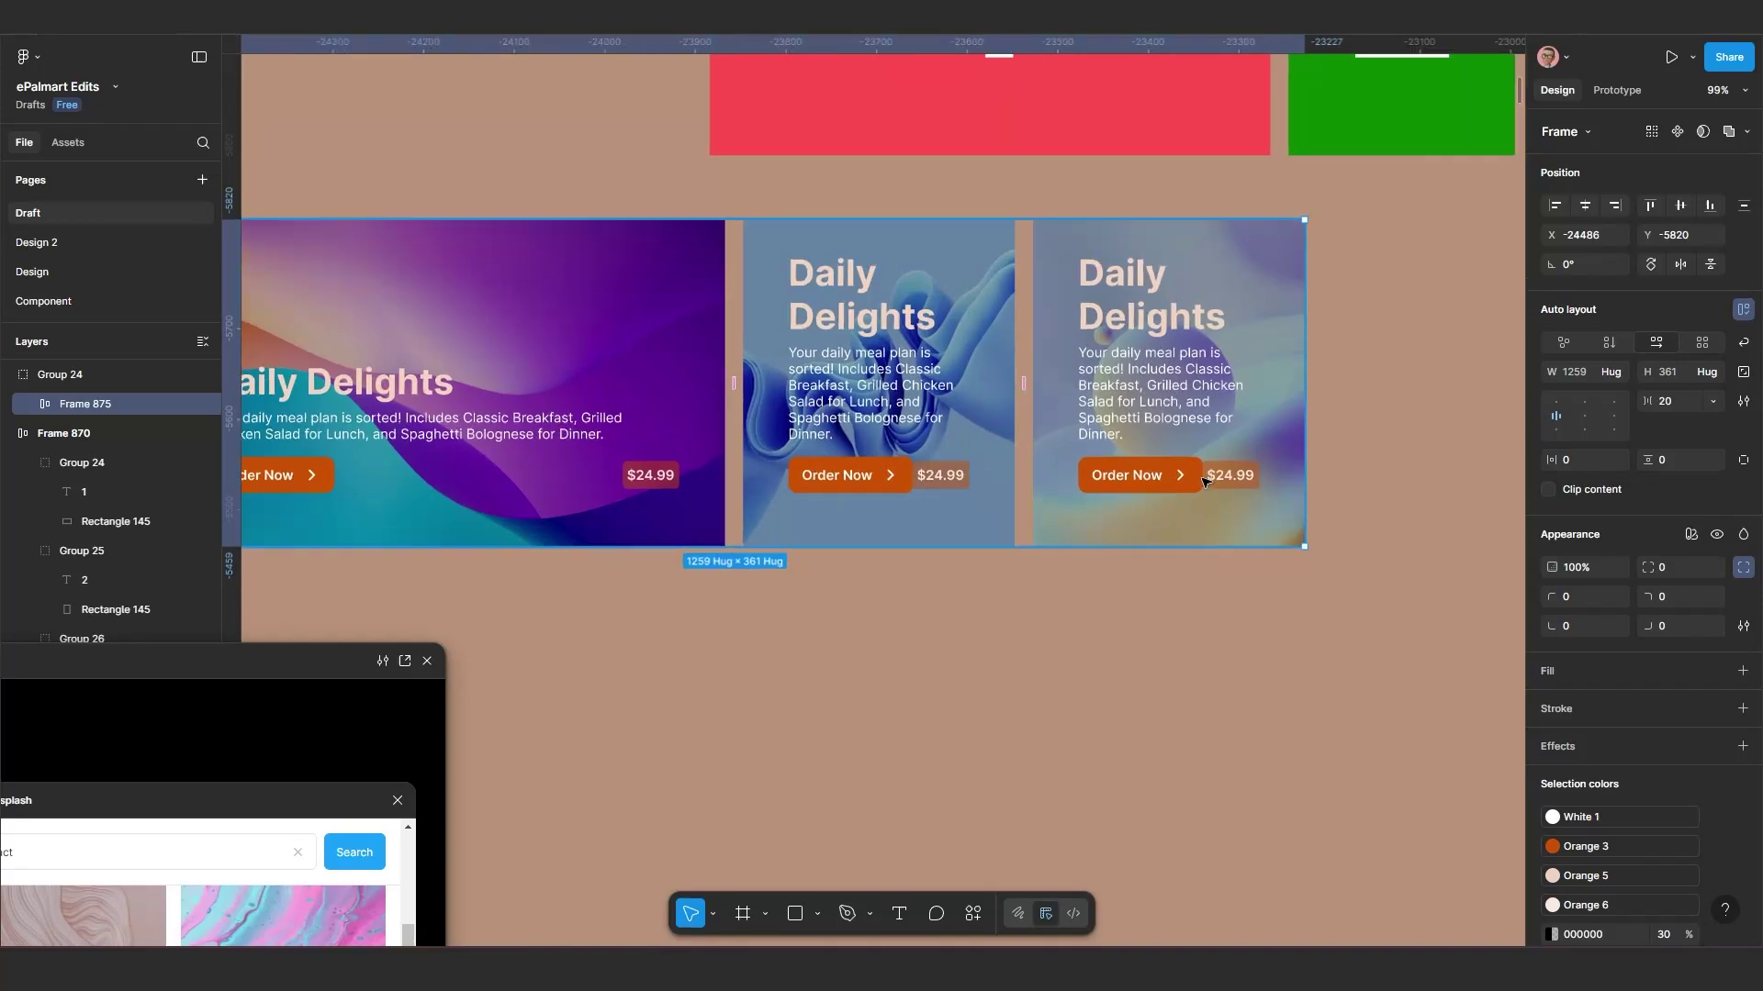
click(1203, 410)
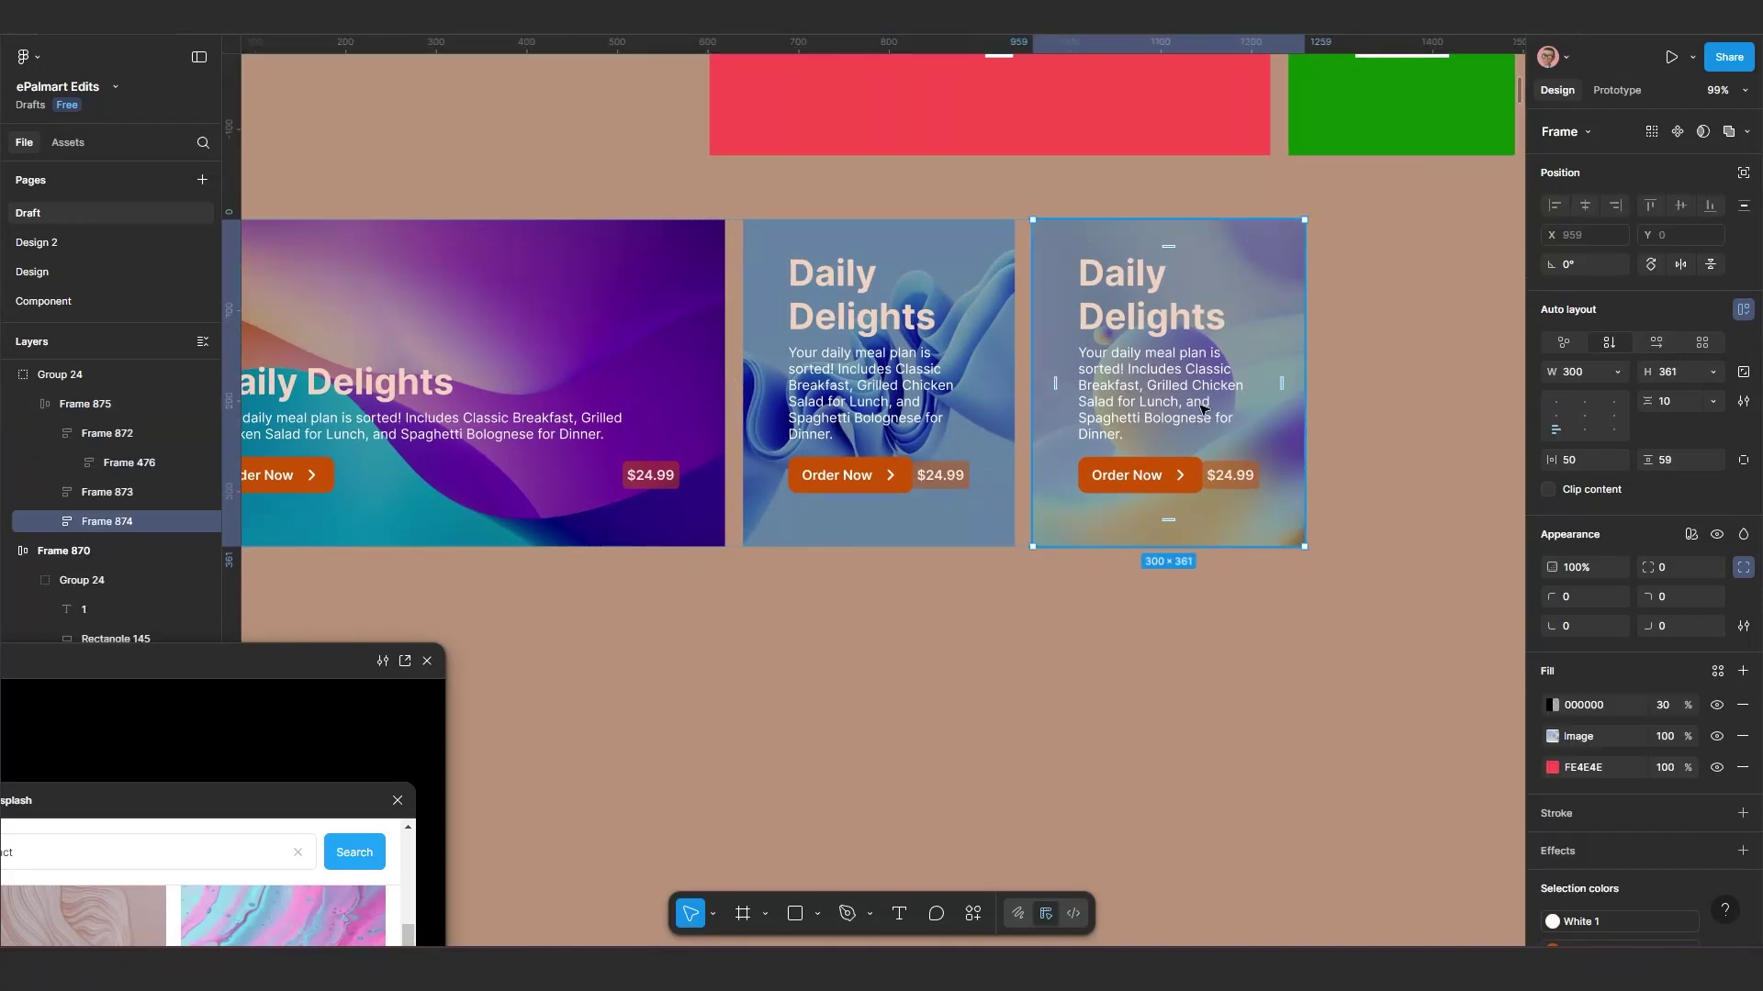
shift+click(912, 402)
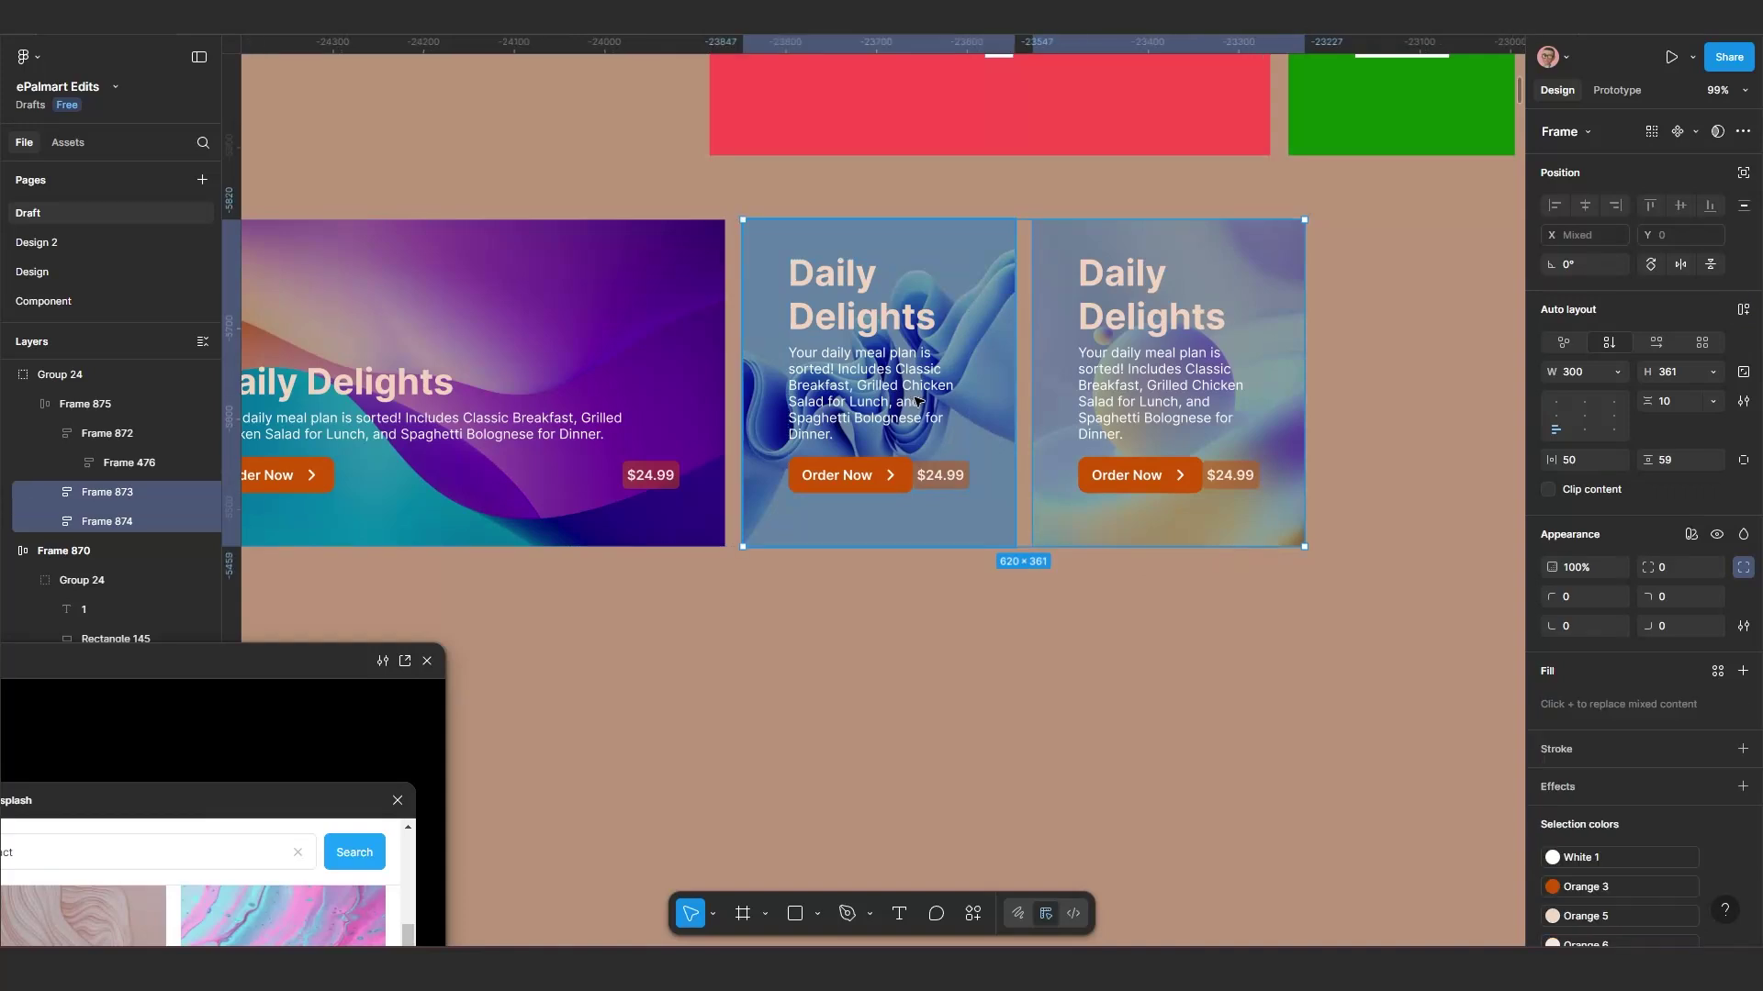
click(1571, 373)
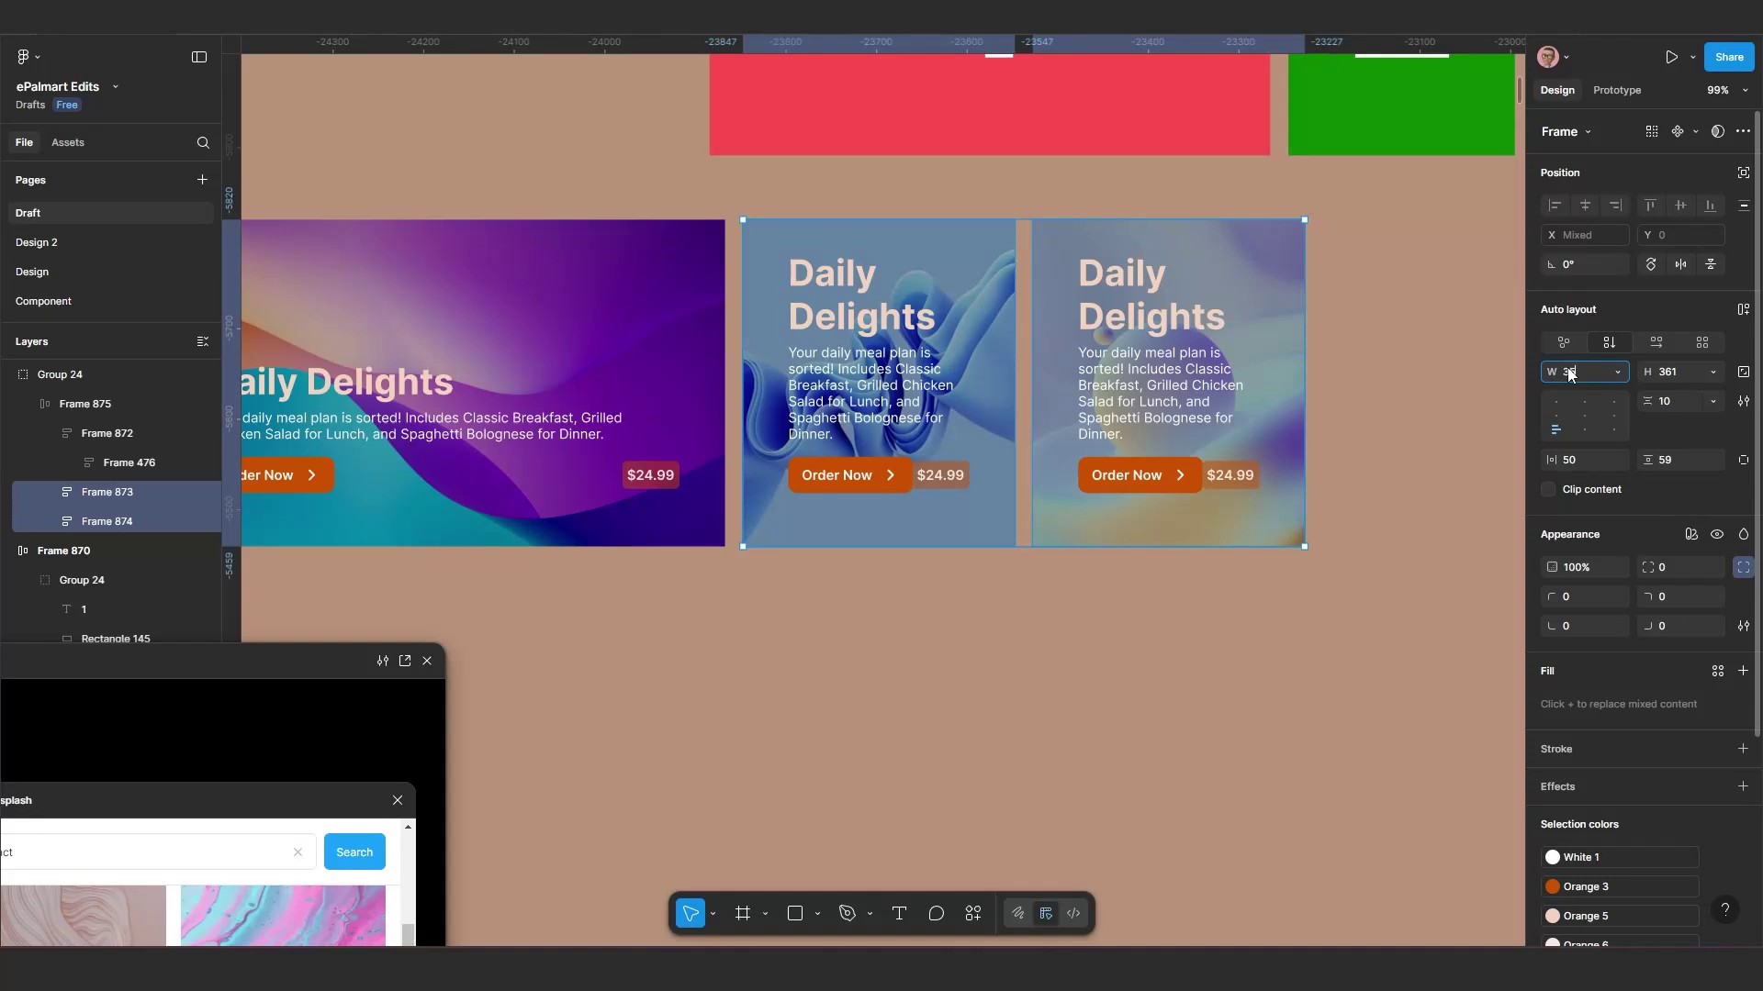
text(360)
key(Return)
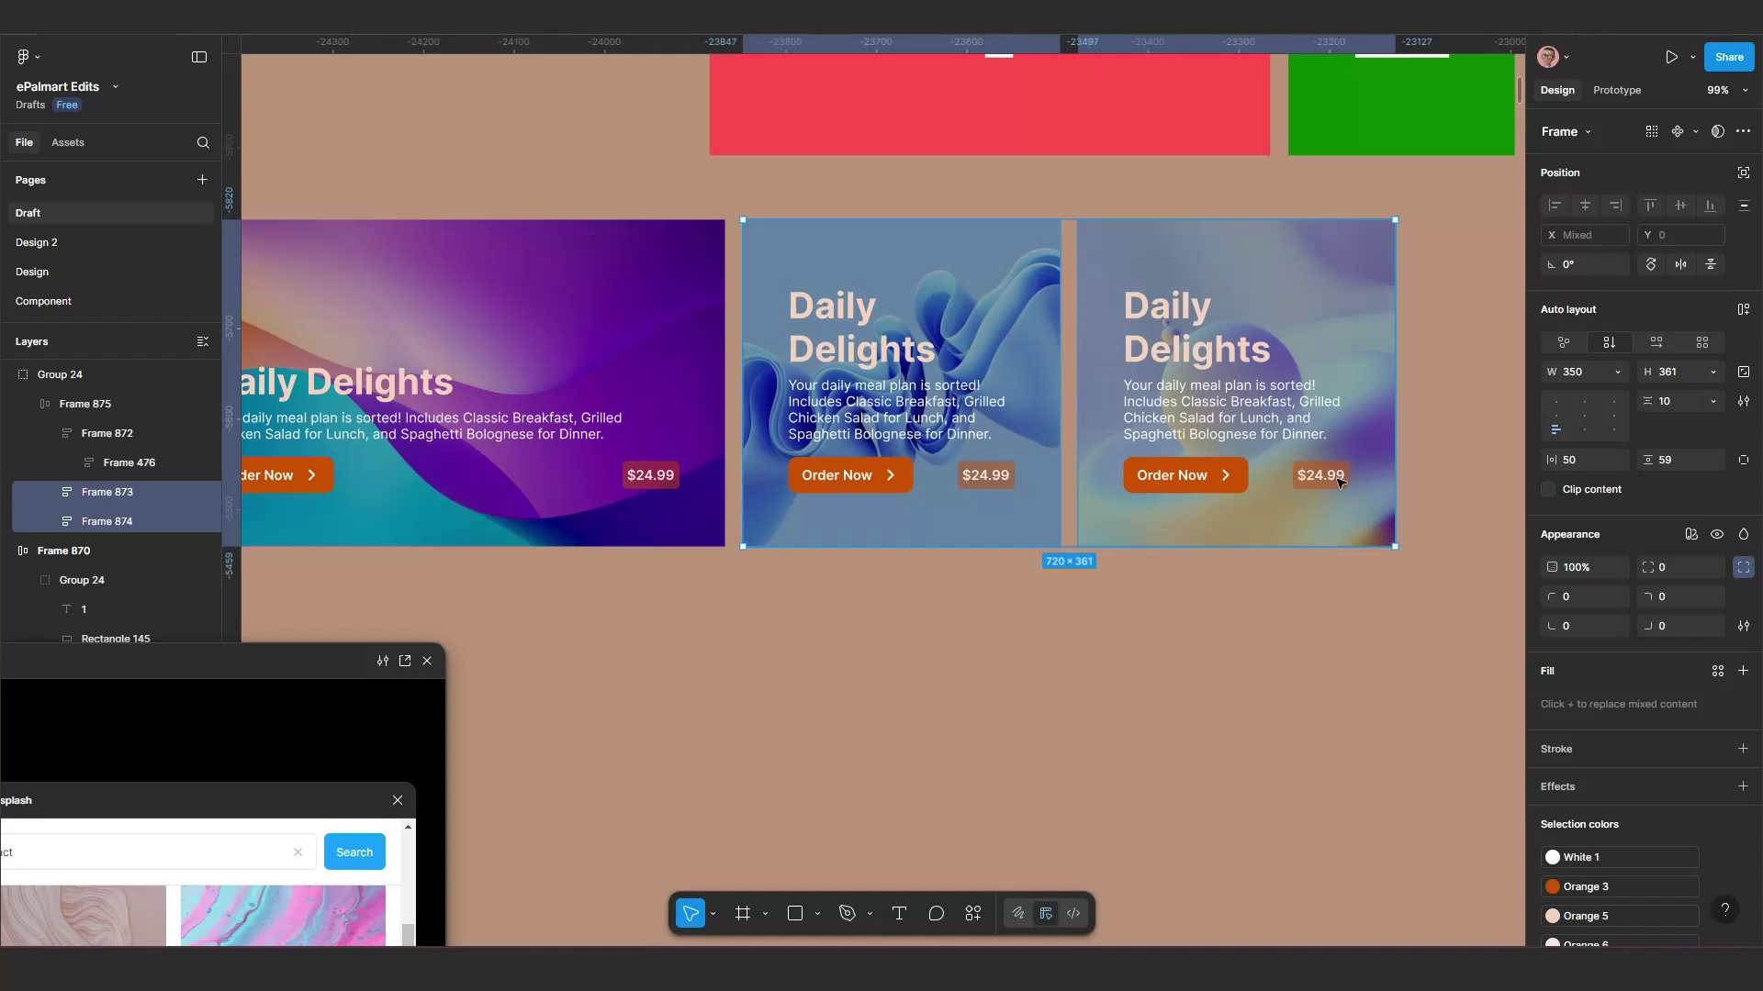
Step: Move the group with the Daily Delights cards further down, away from the numbered placeholder cards
scroll(1338, 482, down, 5)
click(1055, 563)
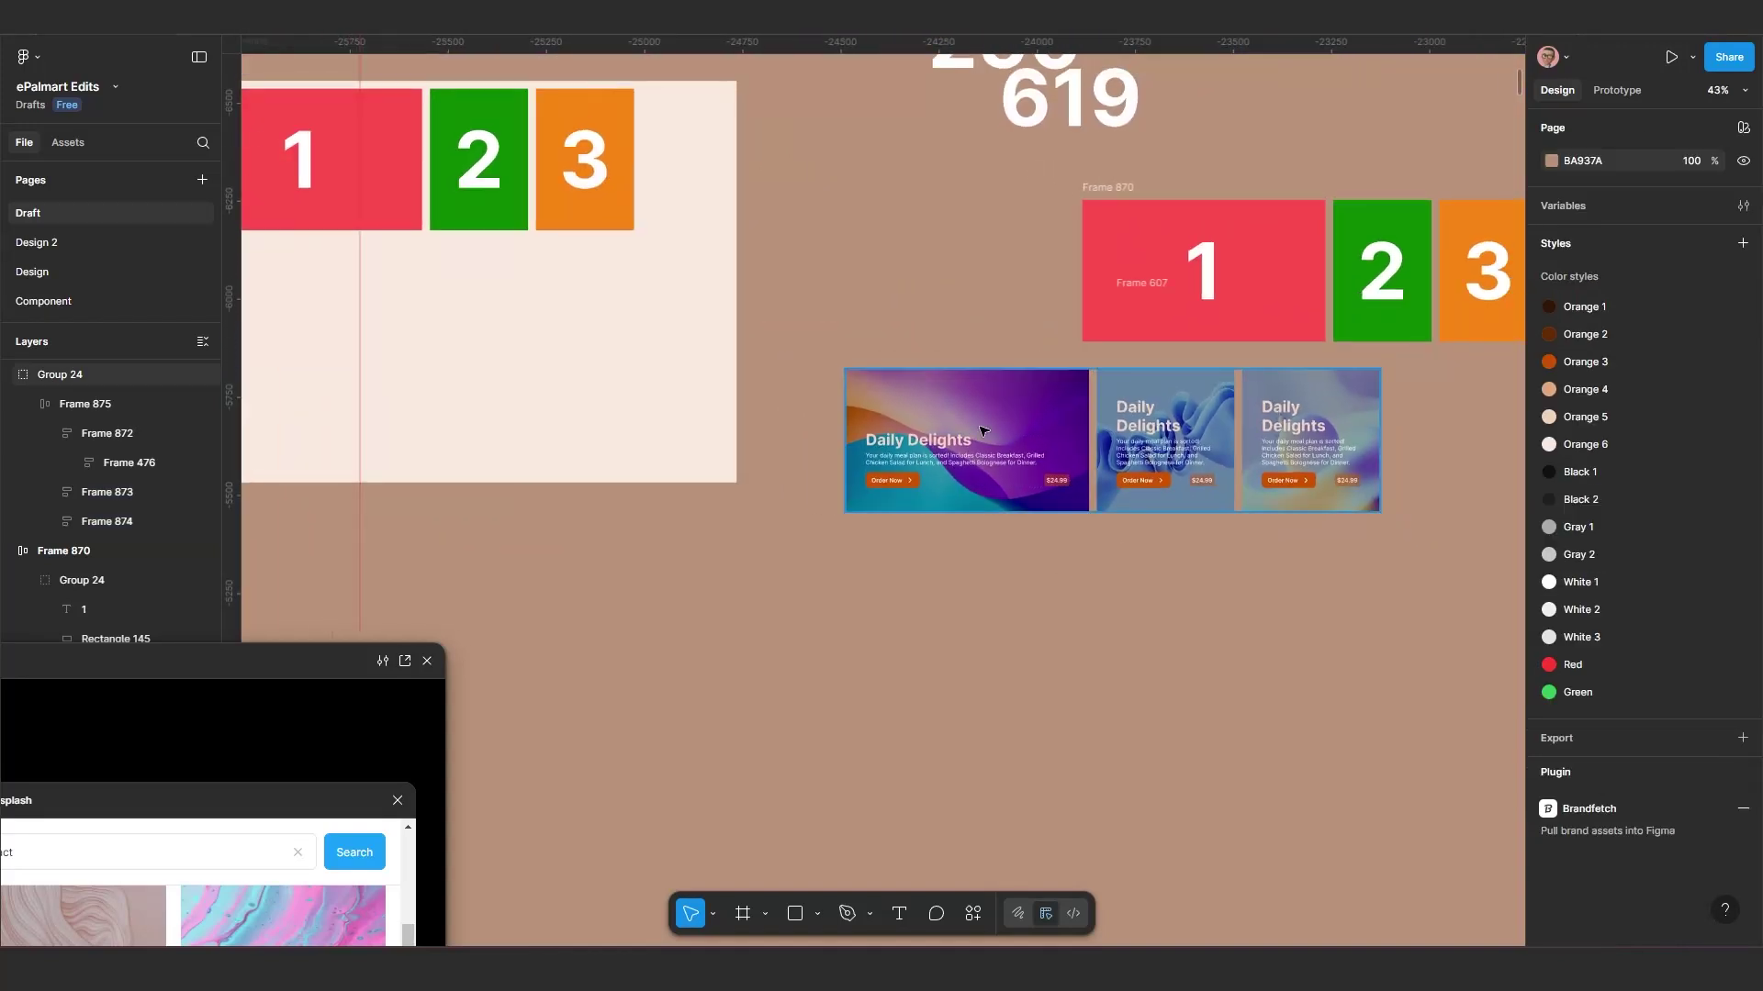
click(950, 392)
scroll(1044, 462, down, 3)
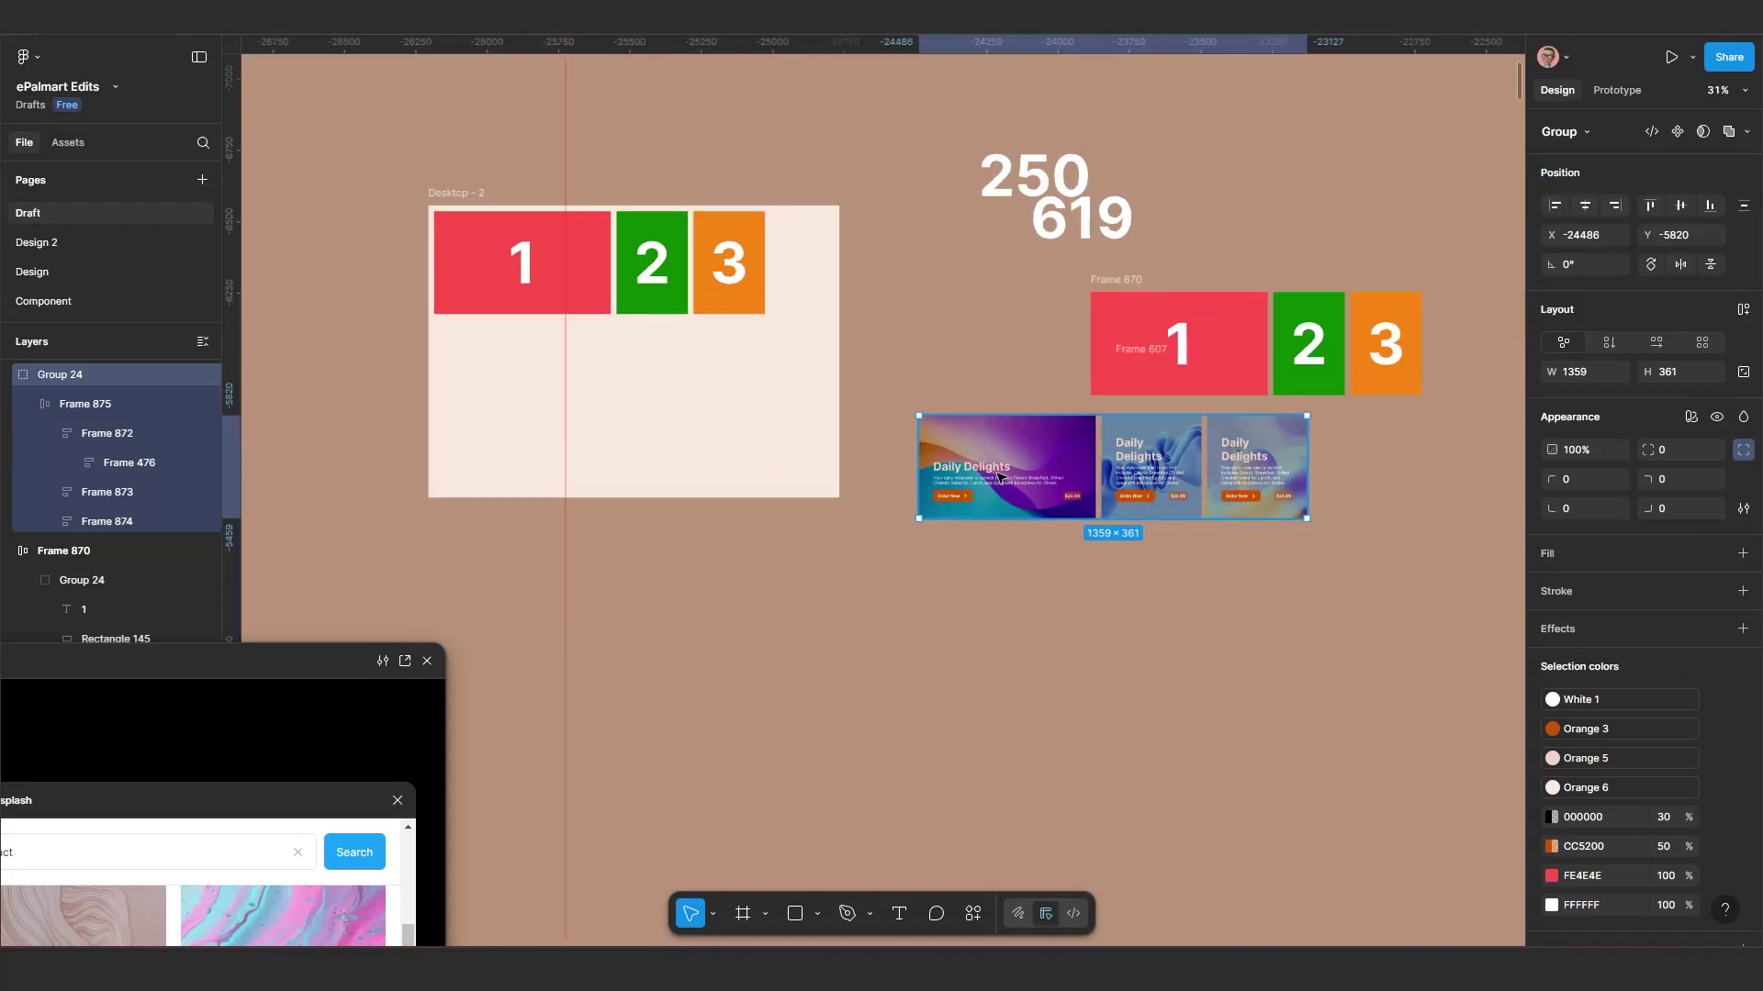
scroll(898, 410, right, 3)
scroll(898, 409, up, 3)
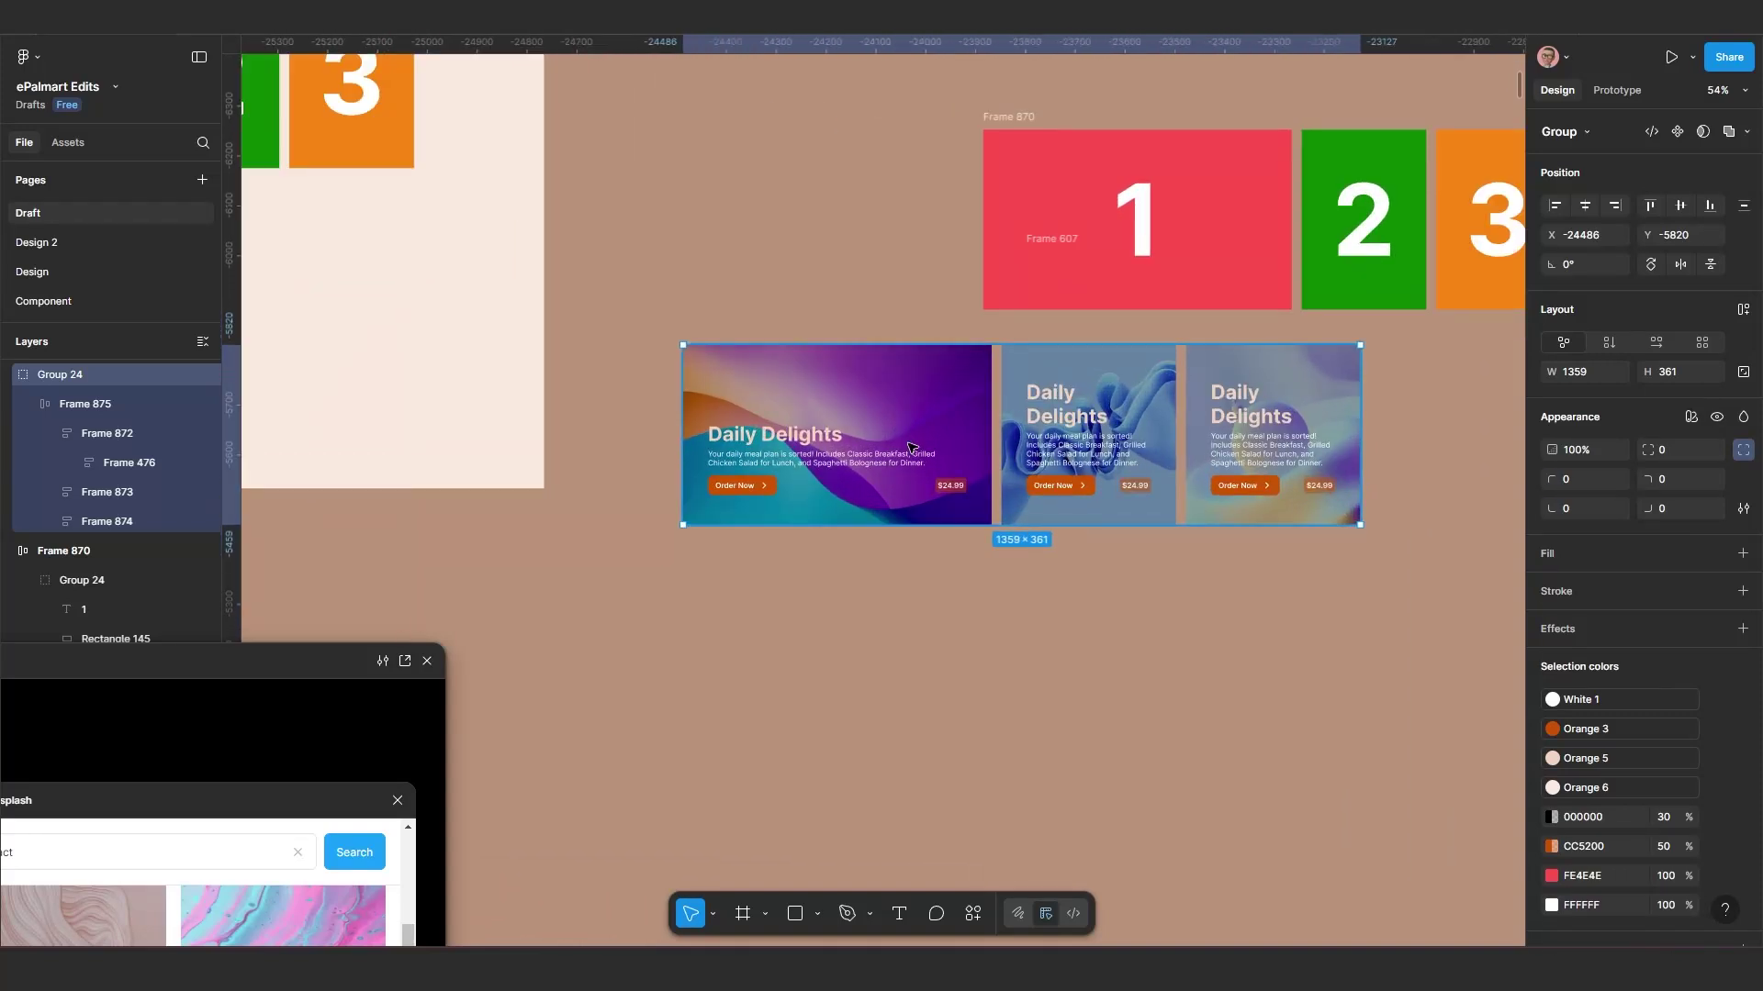
drag(912, 448, 908, 520)
scroll(918, 477, down, 2)
scroll(932, 446, up, 2)
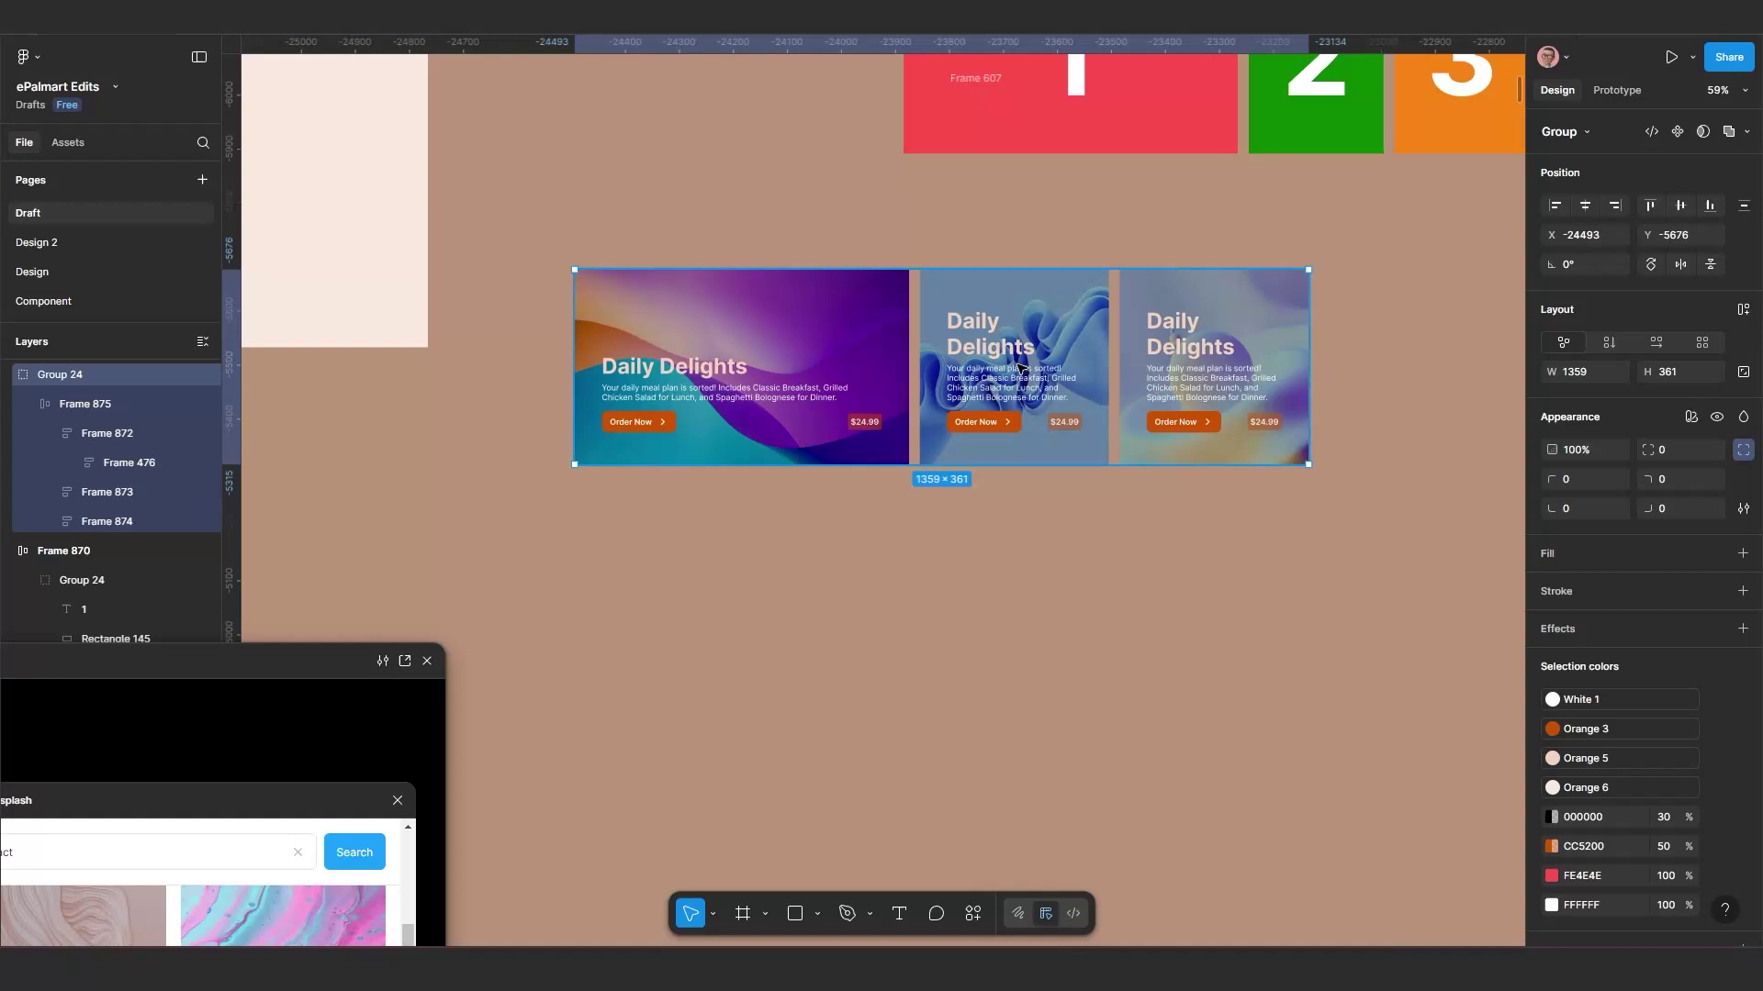
Step: Ungroup the outer group so the auto layout row of cards stands on its own
click(925, 539)
double_click(857, 351)
click(856, 351)
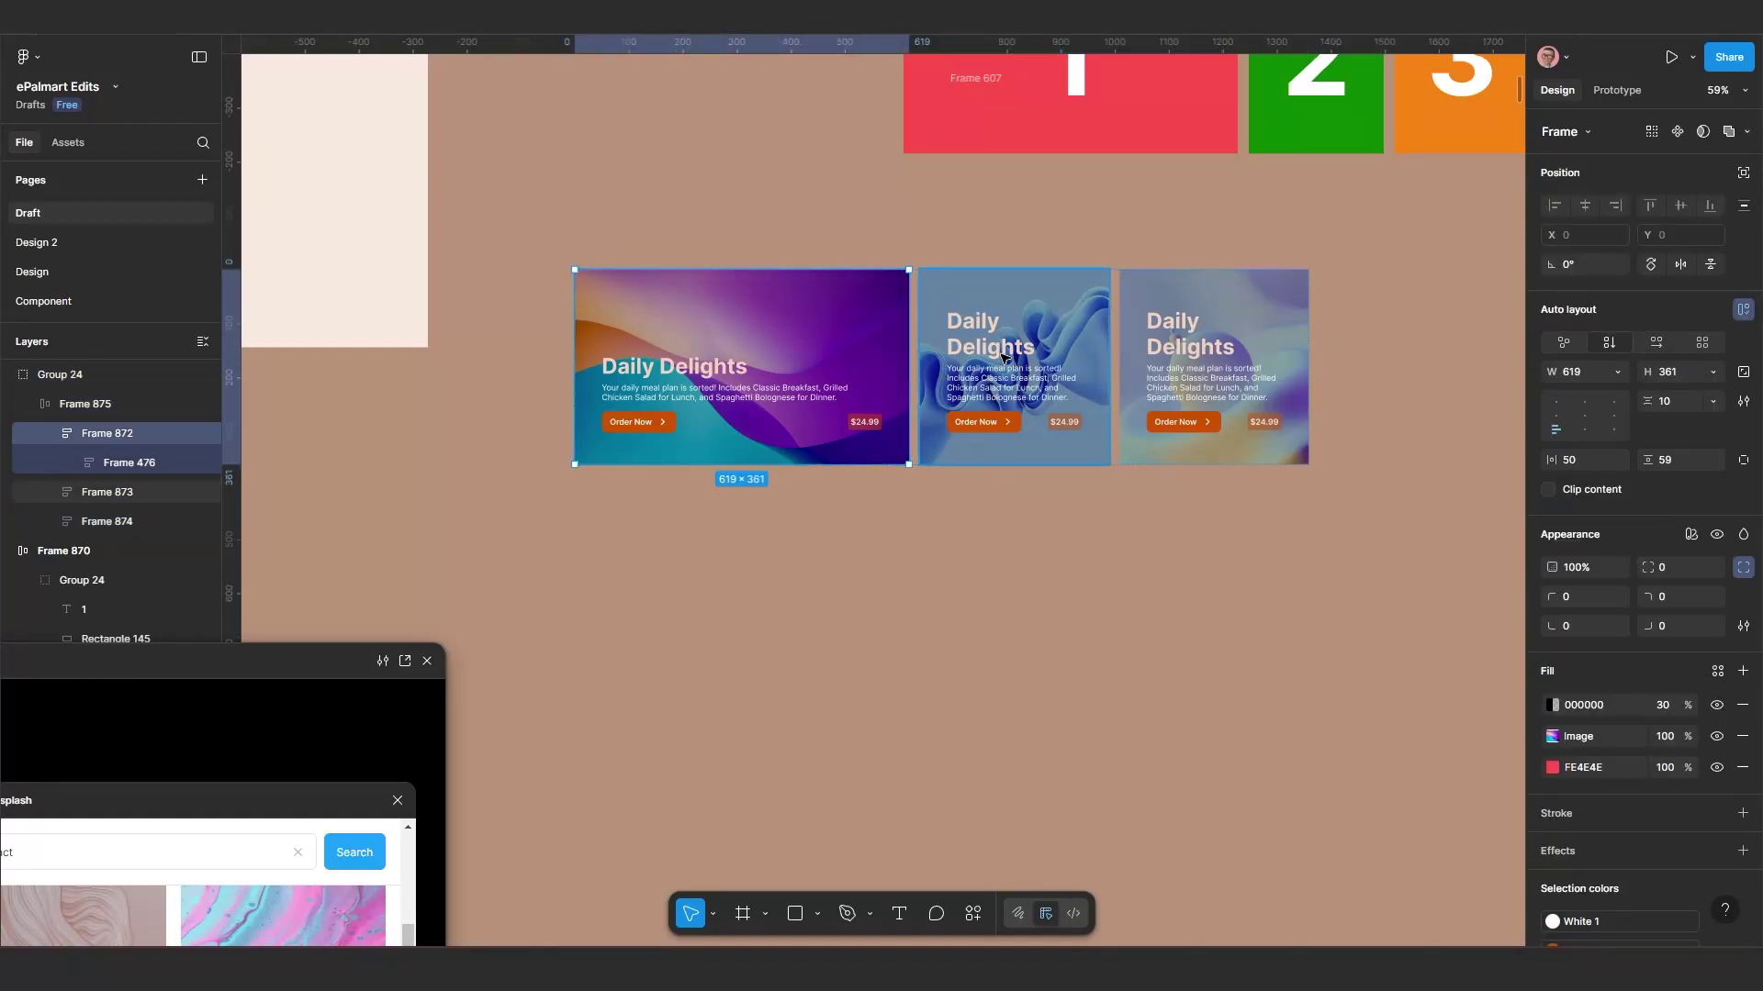
click(841, 535)
click(832, 376)
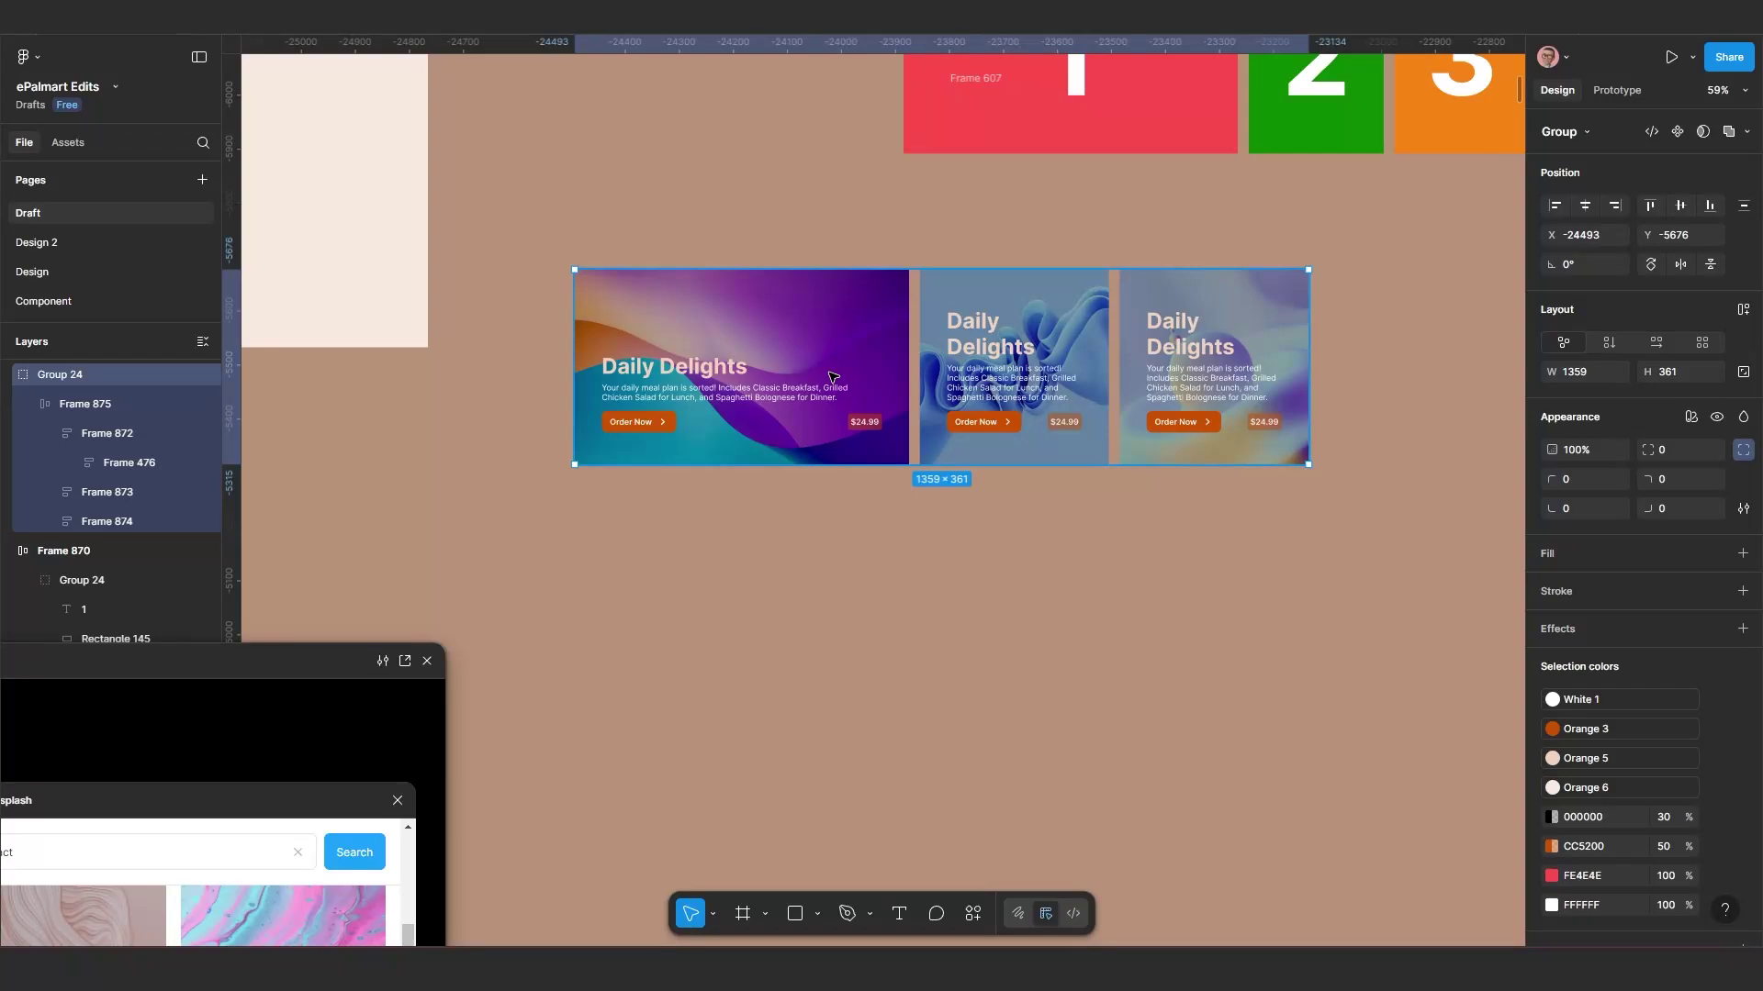
double_click(832, 376)
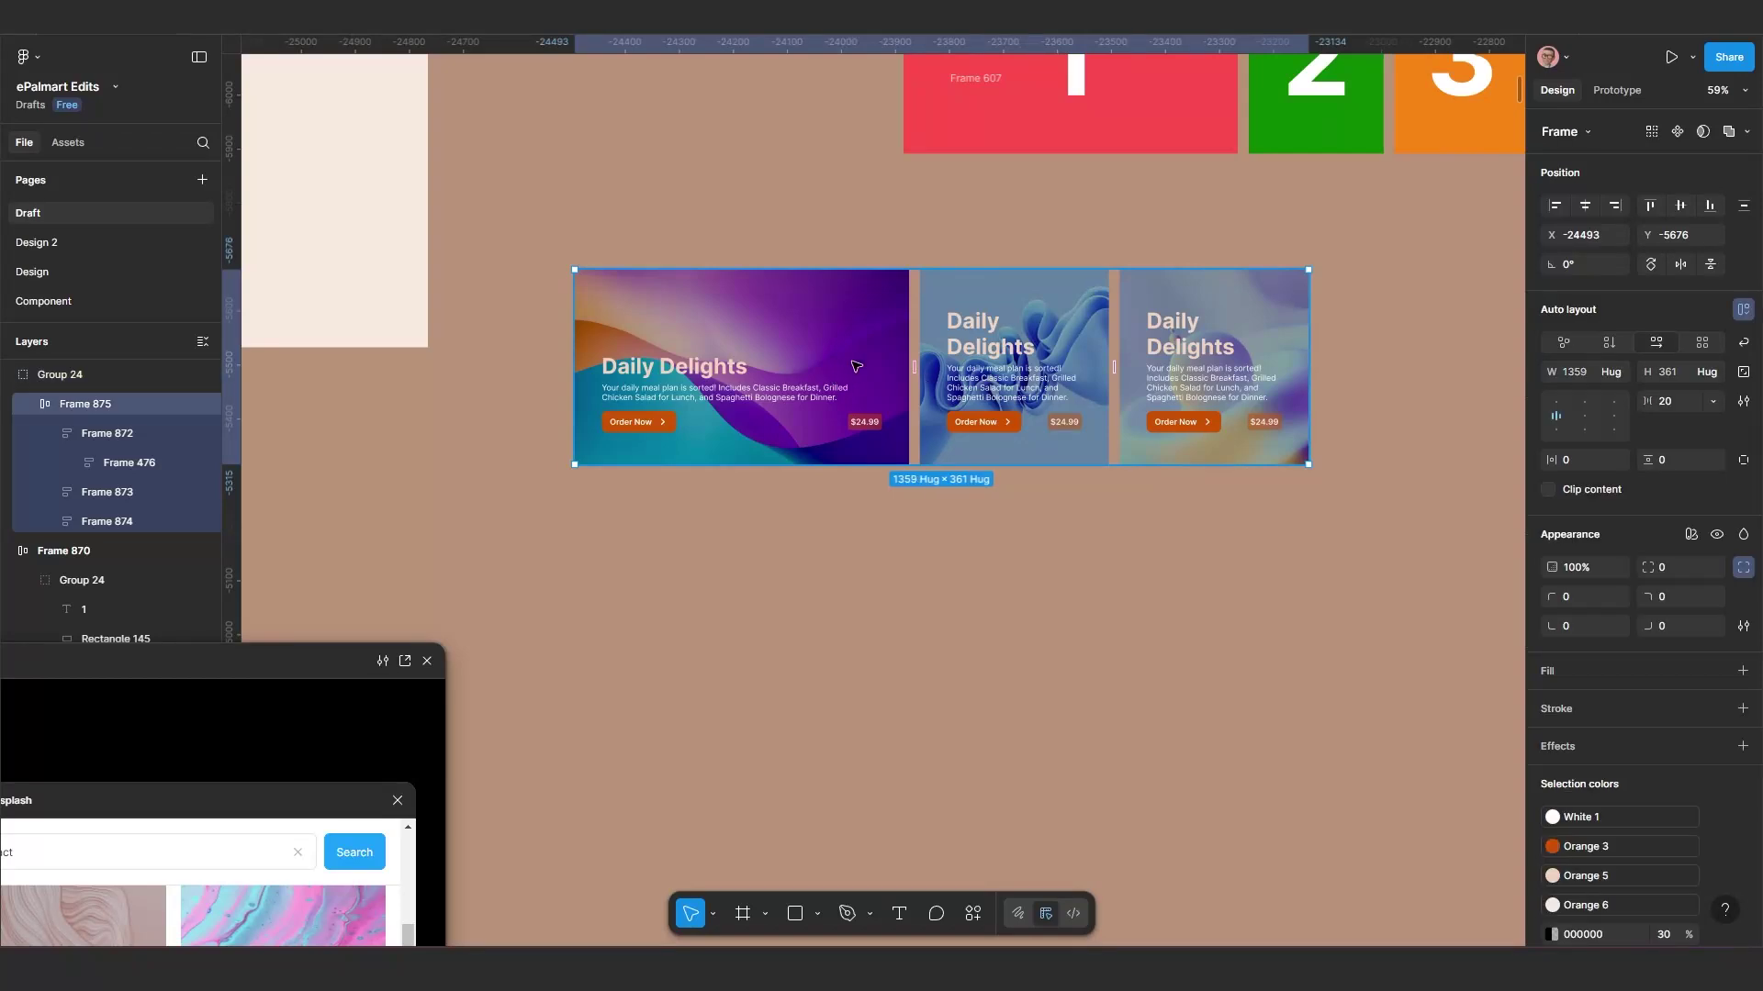
scroll(849, 539, down, 3)
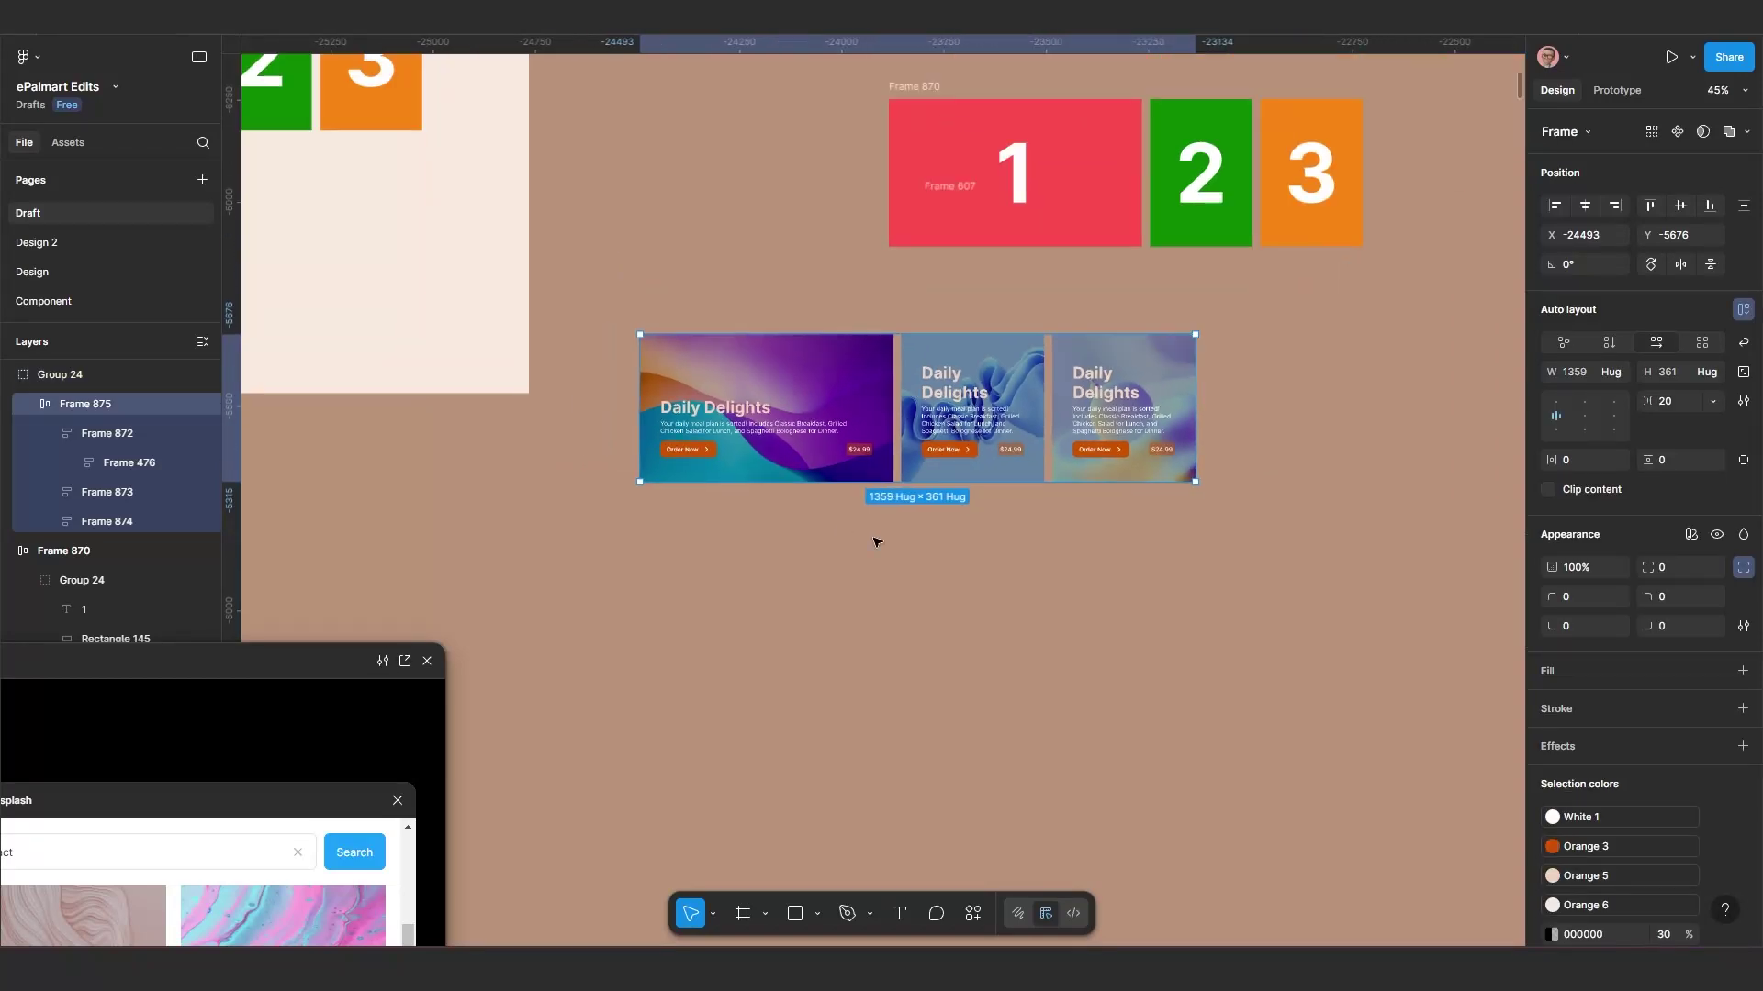
click(802, 508)
click(759, 427)
scroll(763, 425, up, 1)
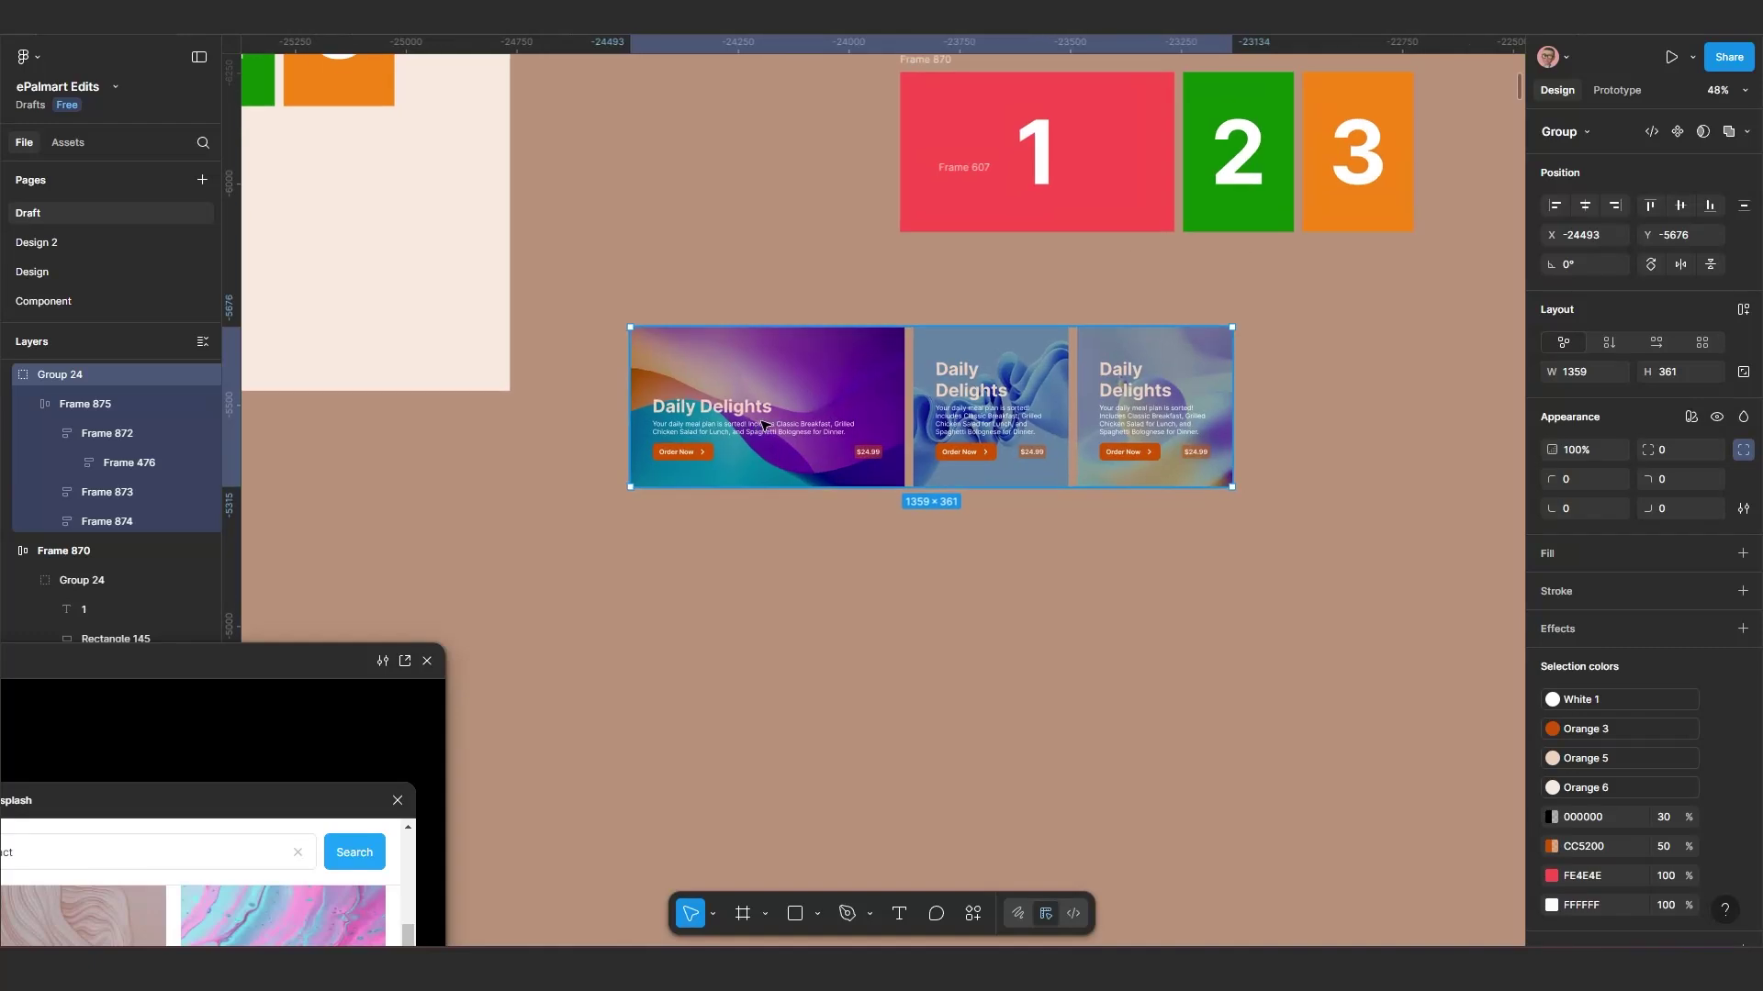
key(ctrl+shift+g)
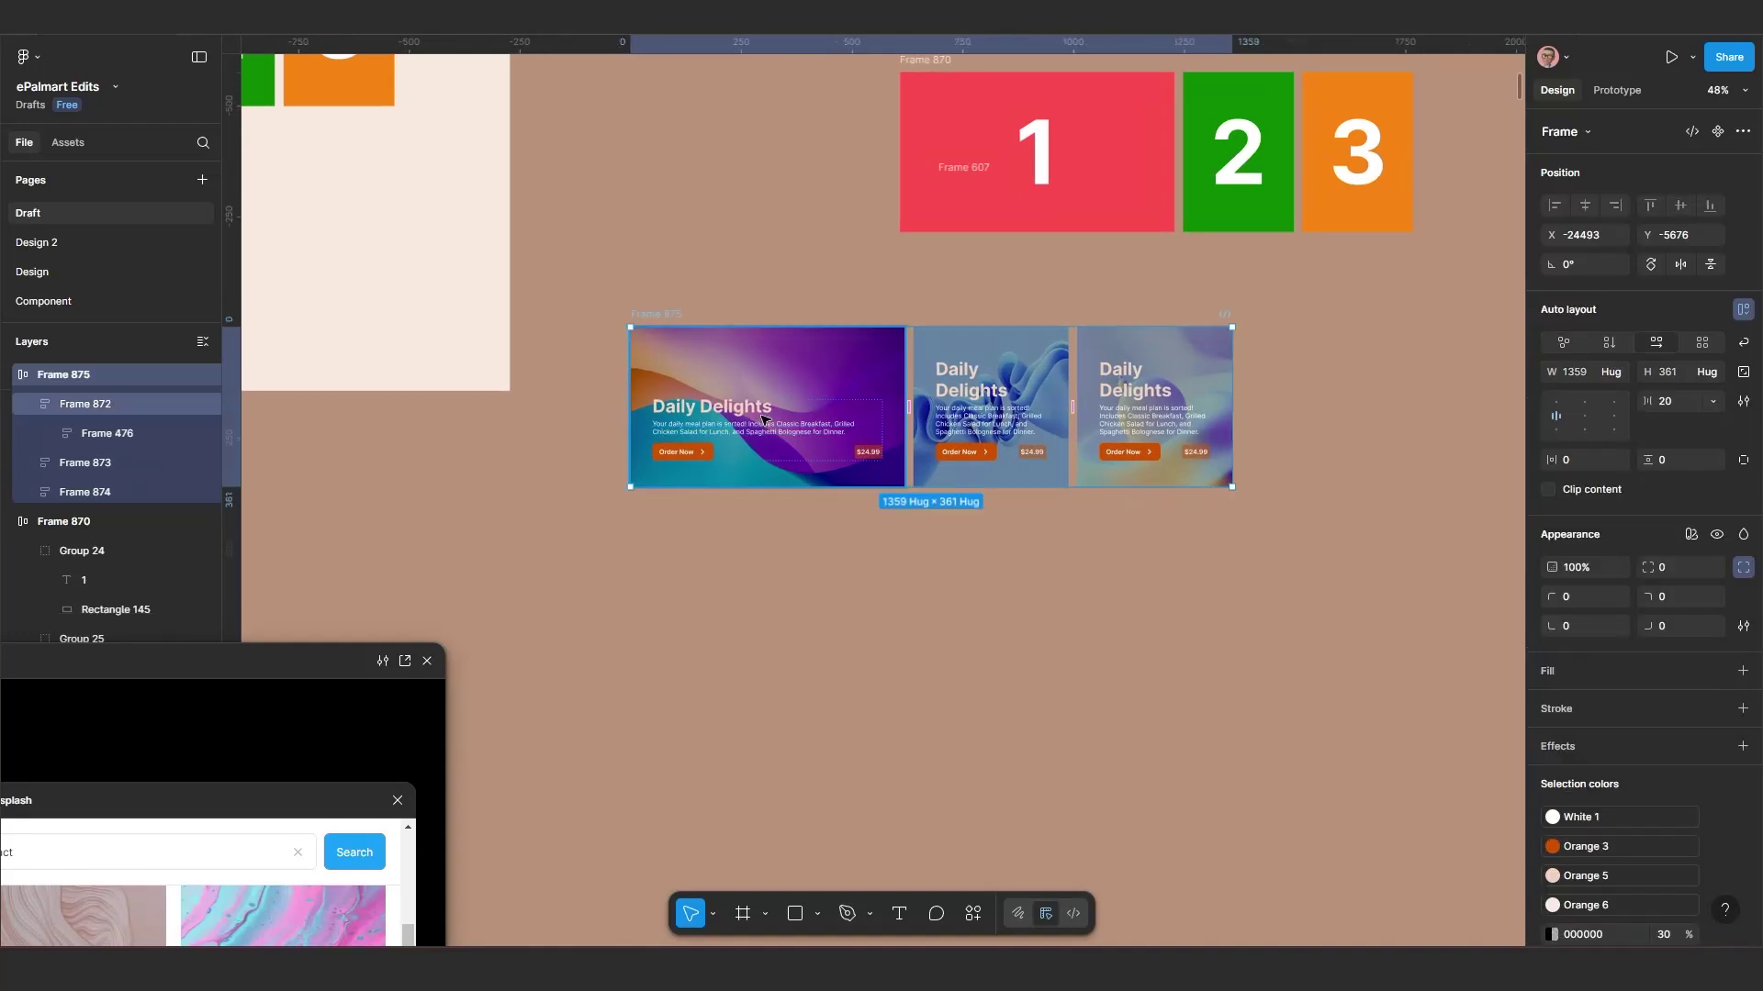
Step: Duplicate all three cards inside the row and shift the copies behind the originals, repeating the purple, blue, pastel order
click(708, 425)
scroll(808, 408, up, 3)
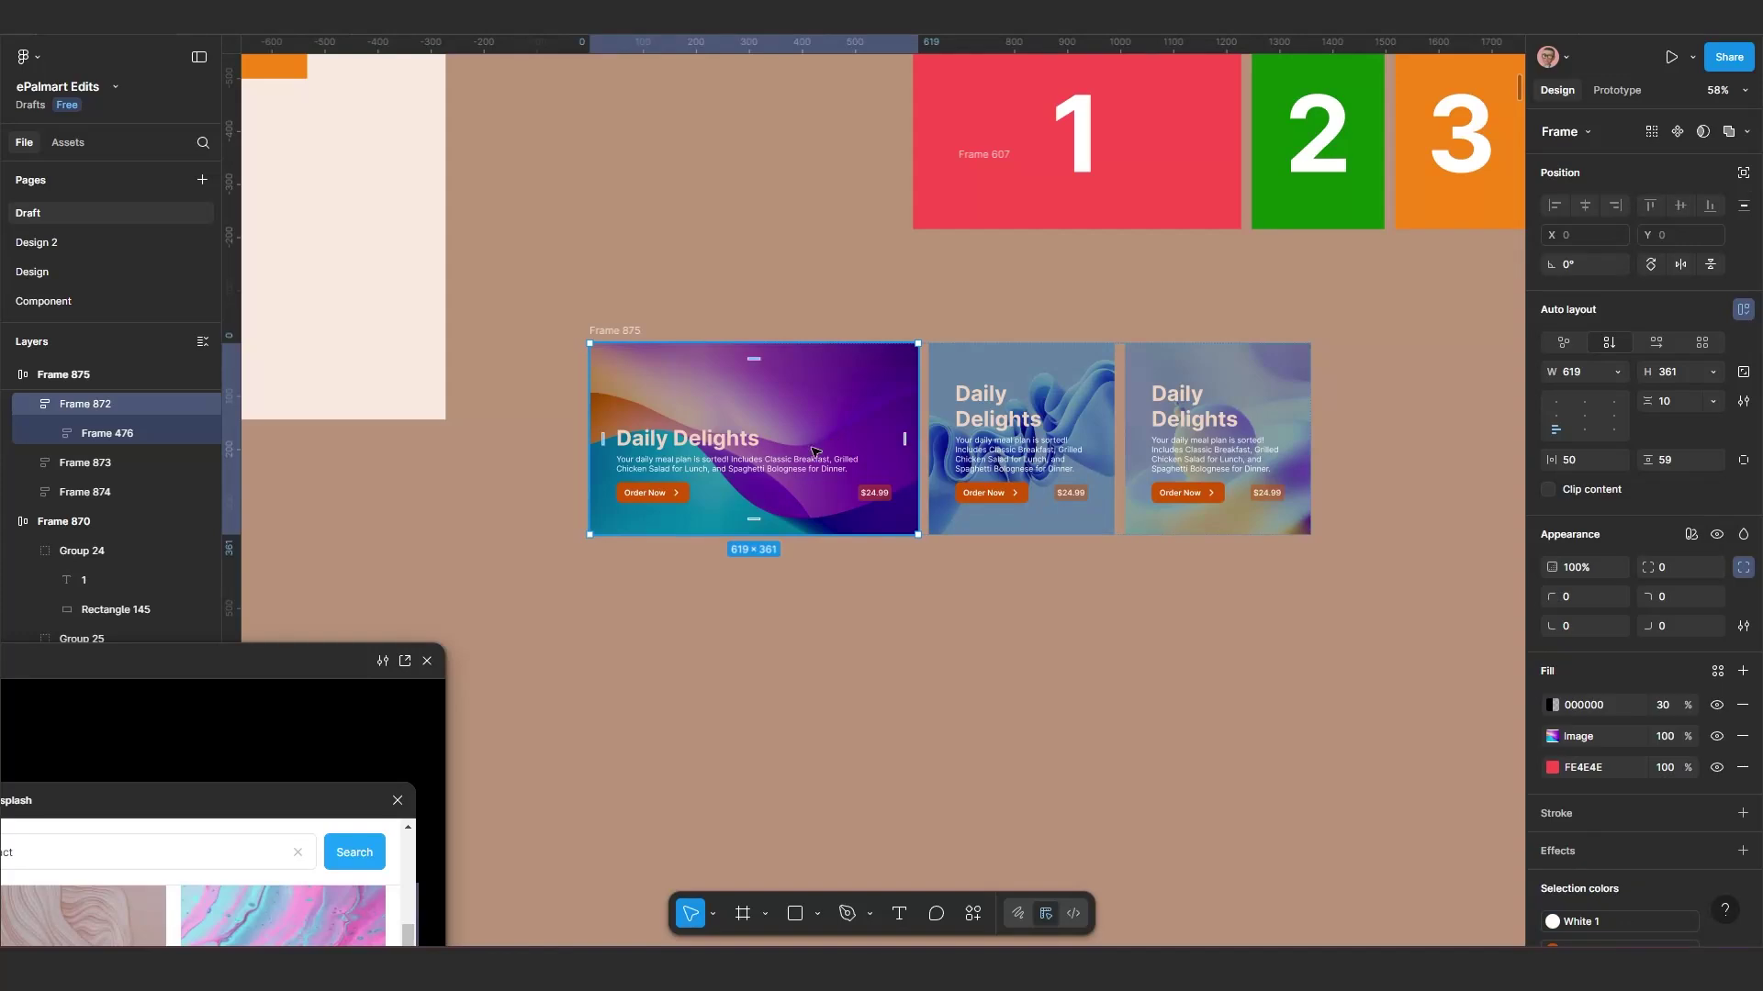
shift+click(1019, 433)
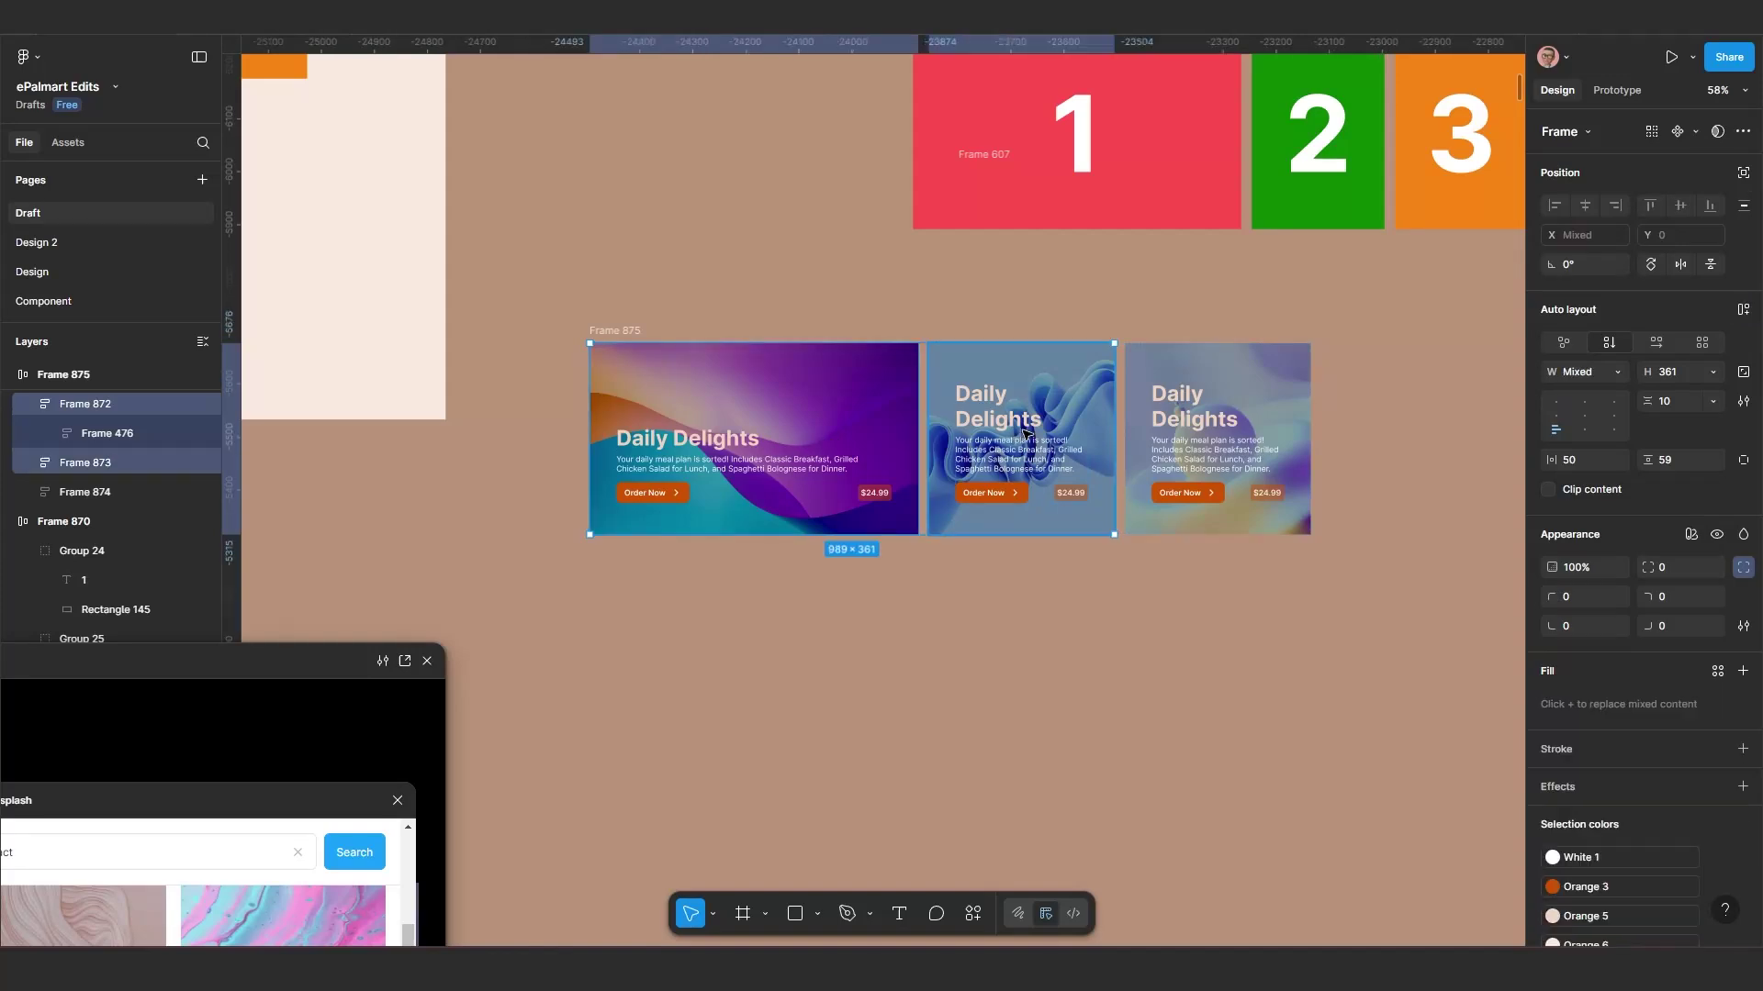
shift+click(1219, 437)
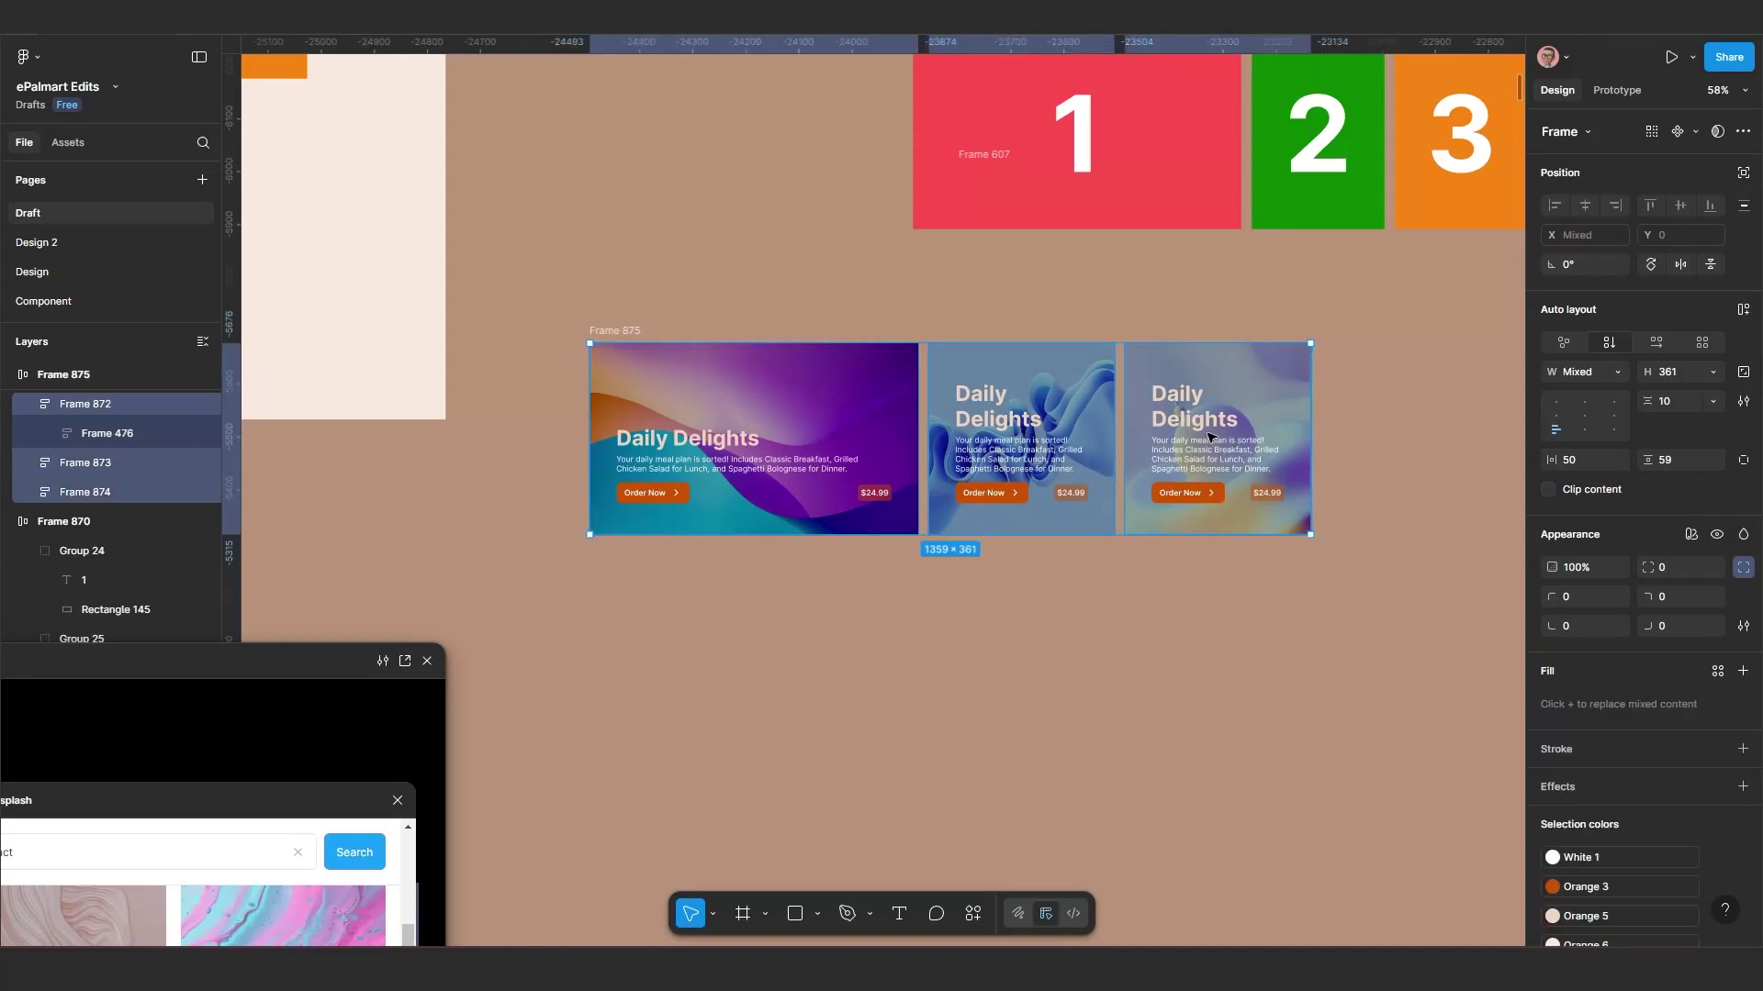
key(ctrl+d)
scroll(1059, 459, down, 2)
scroll(931, 474, right, 3)
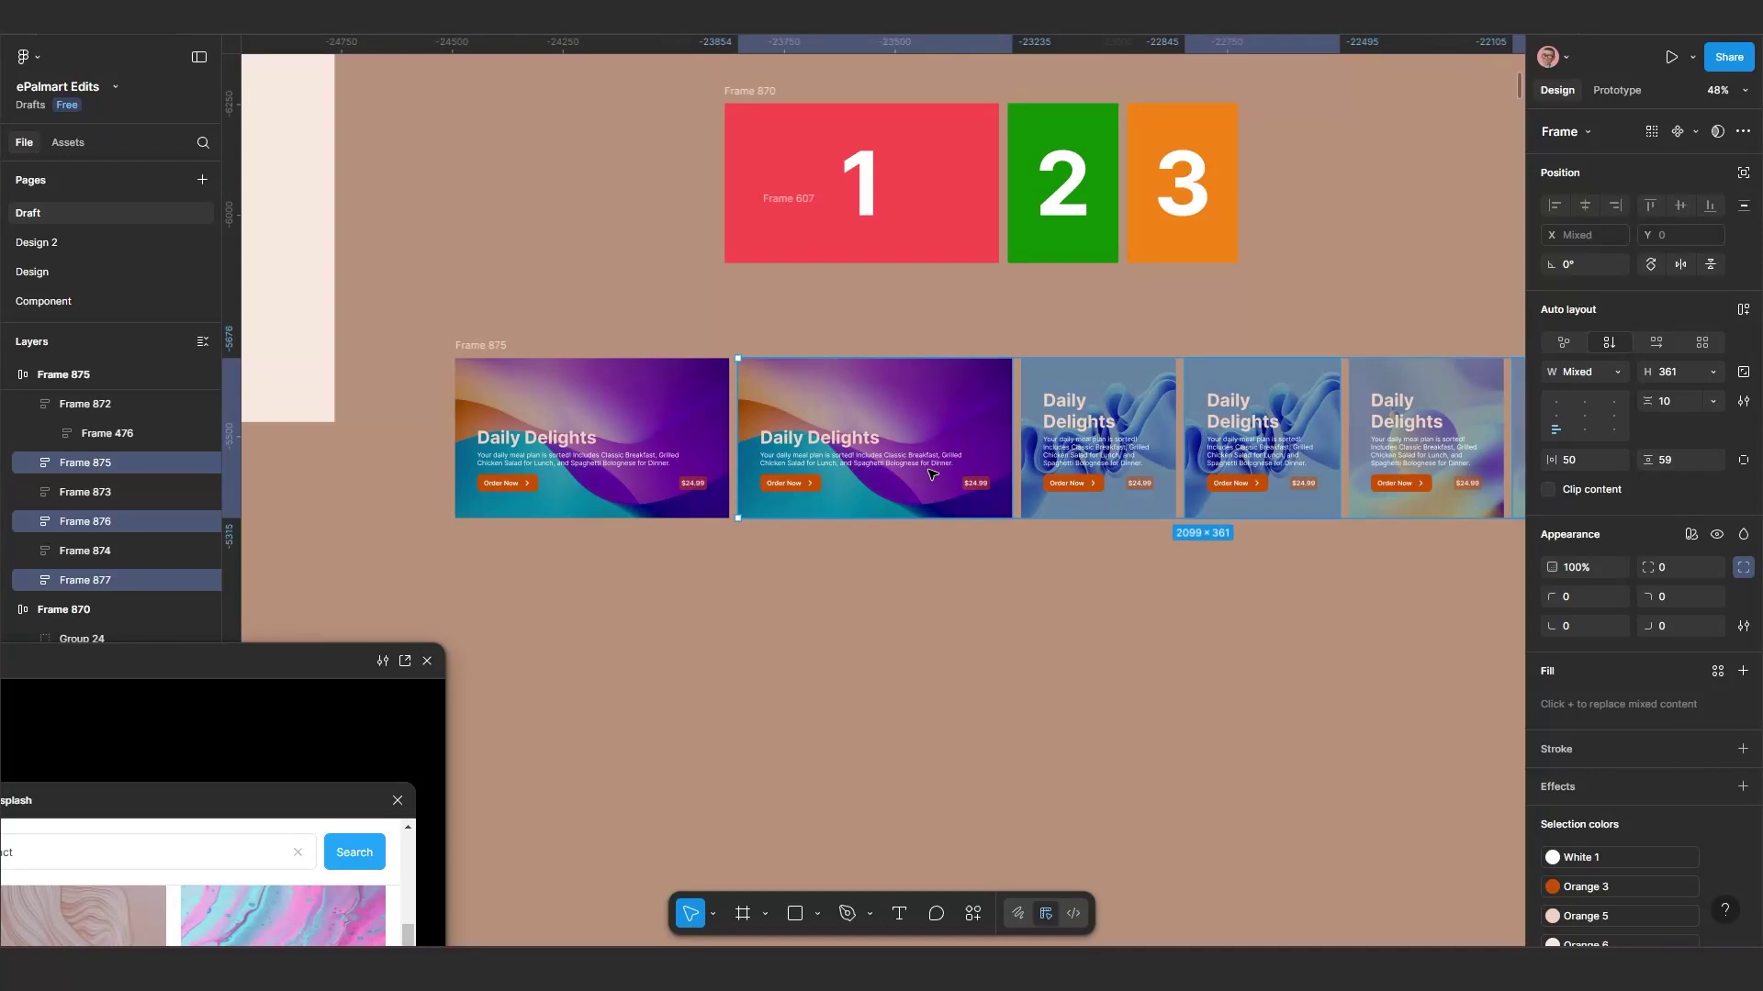
key(Right)
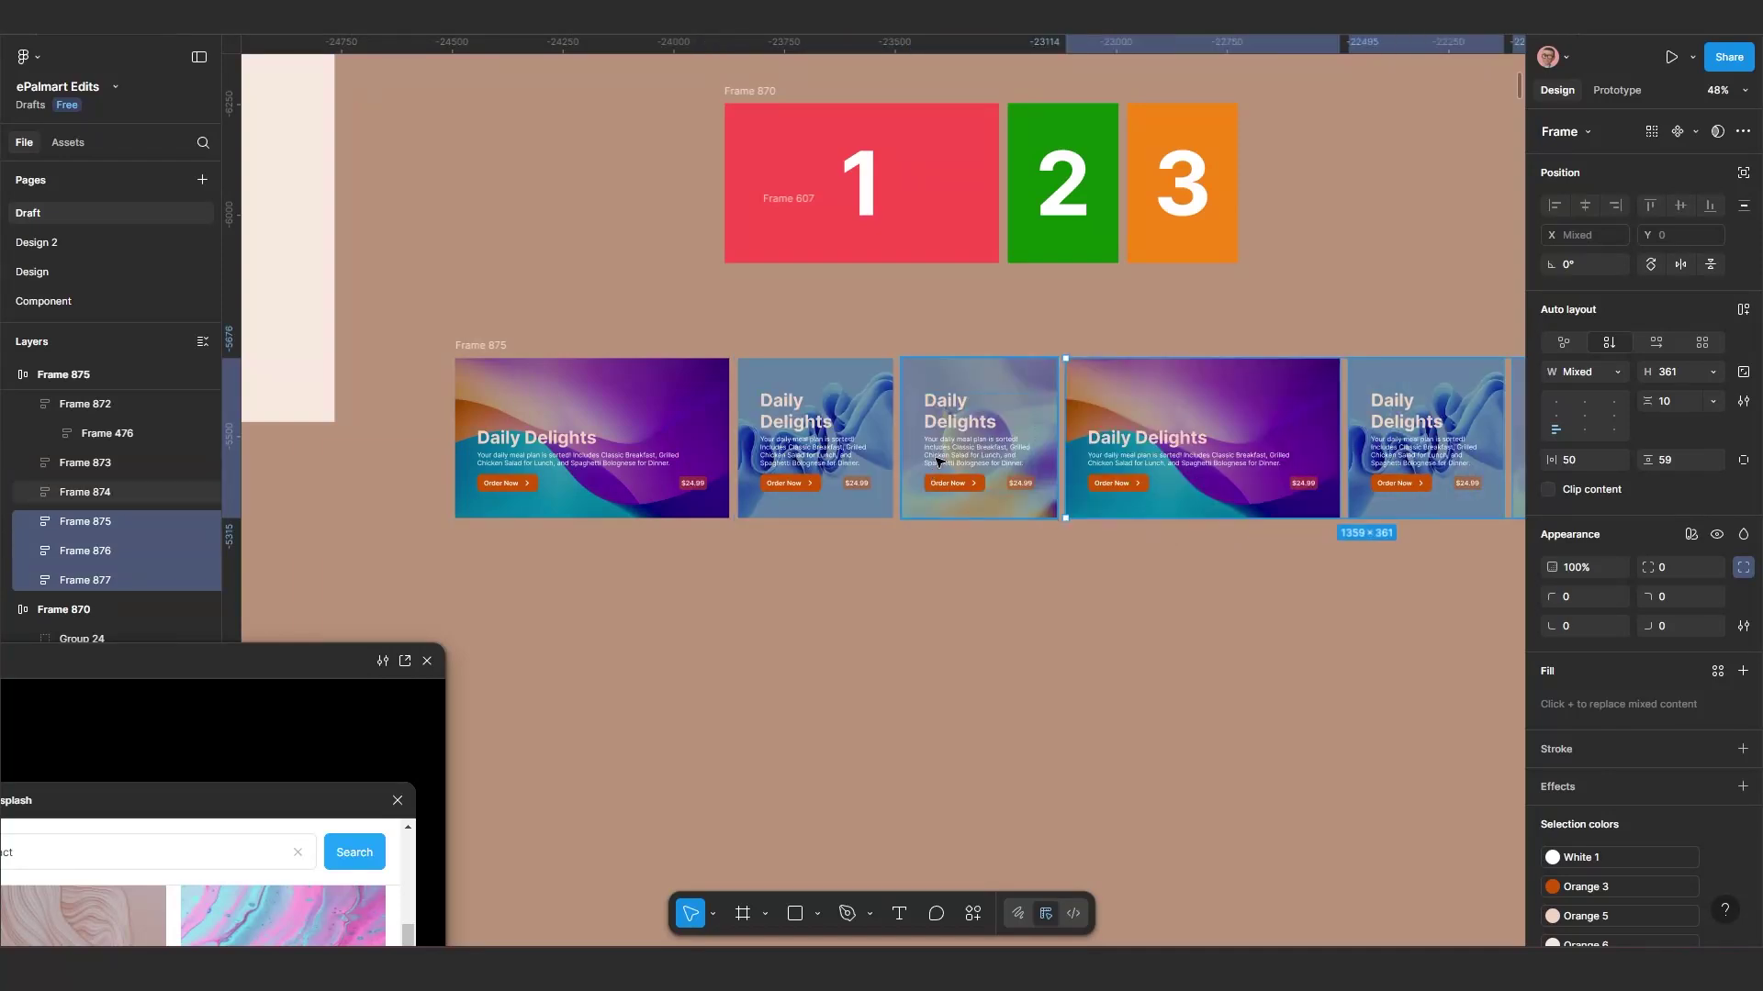
Step: Set the width of the duplicated purple card, fourth in the row, to 350
click(936, 565)
scroll(1031, 578, right, 3)
click(1058, 471)
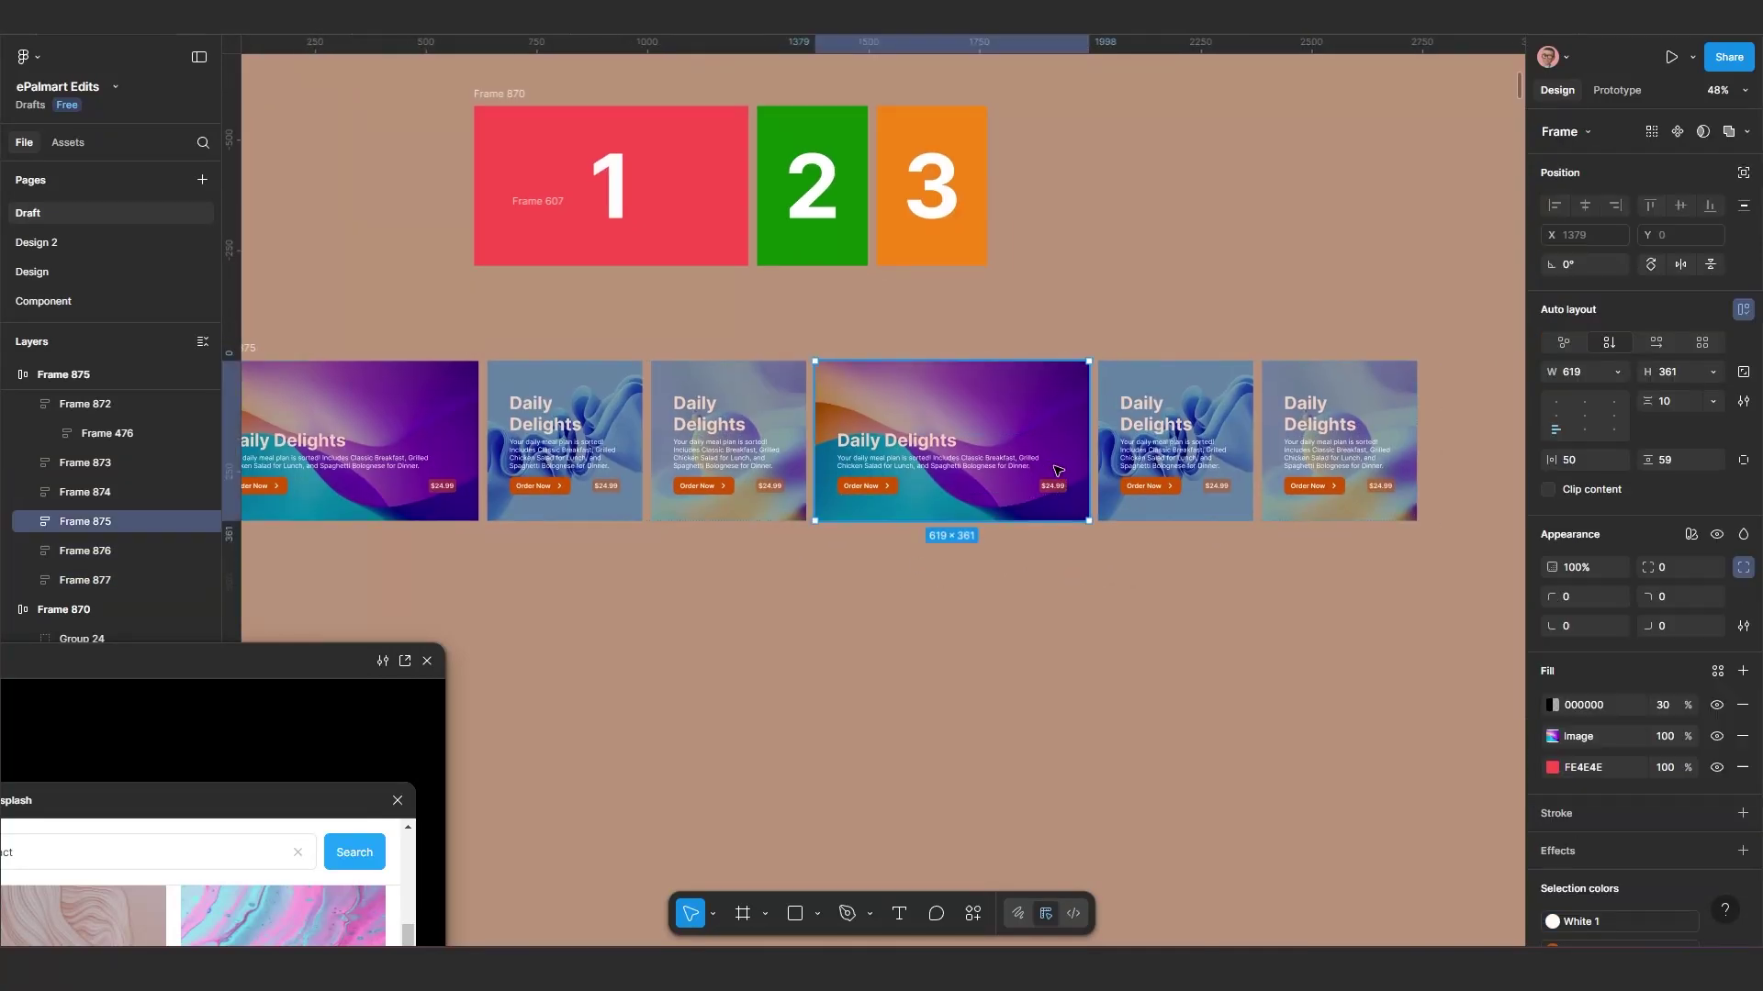
click(1584, 374)
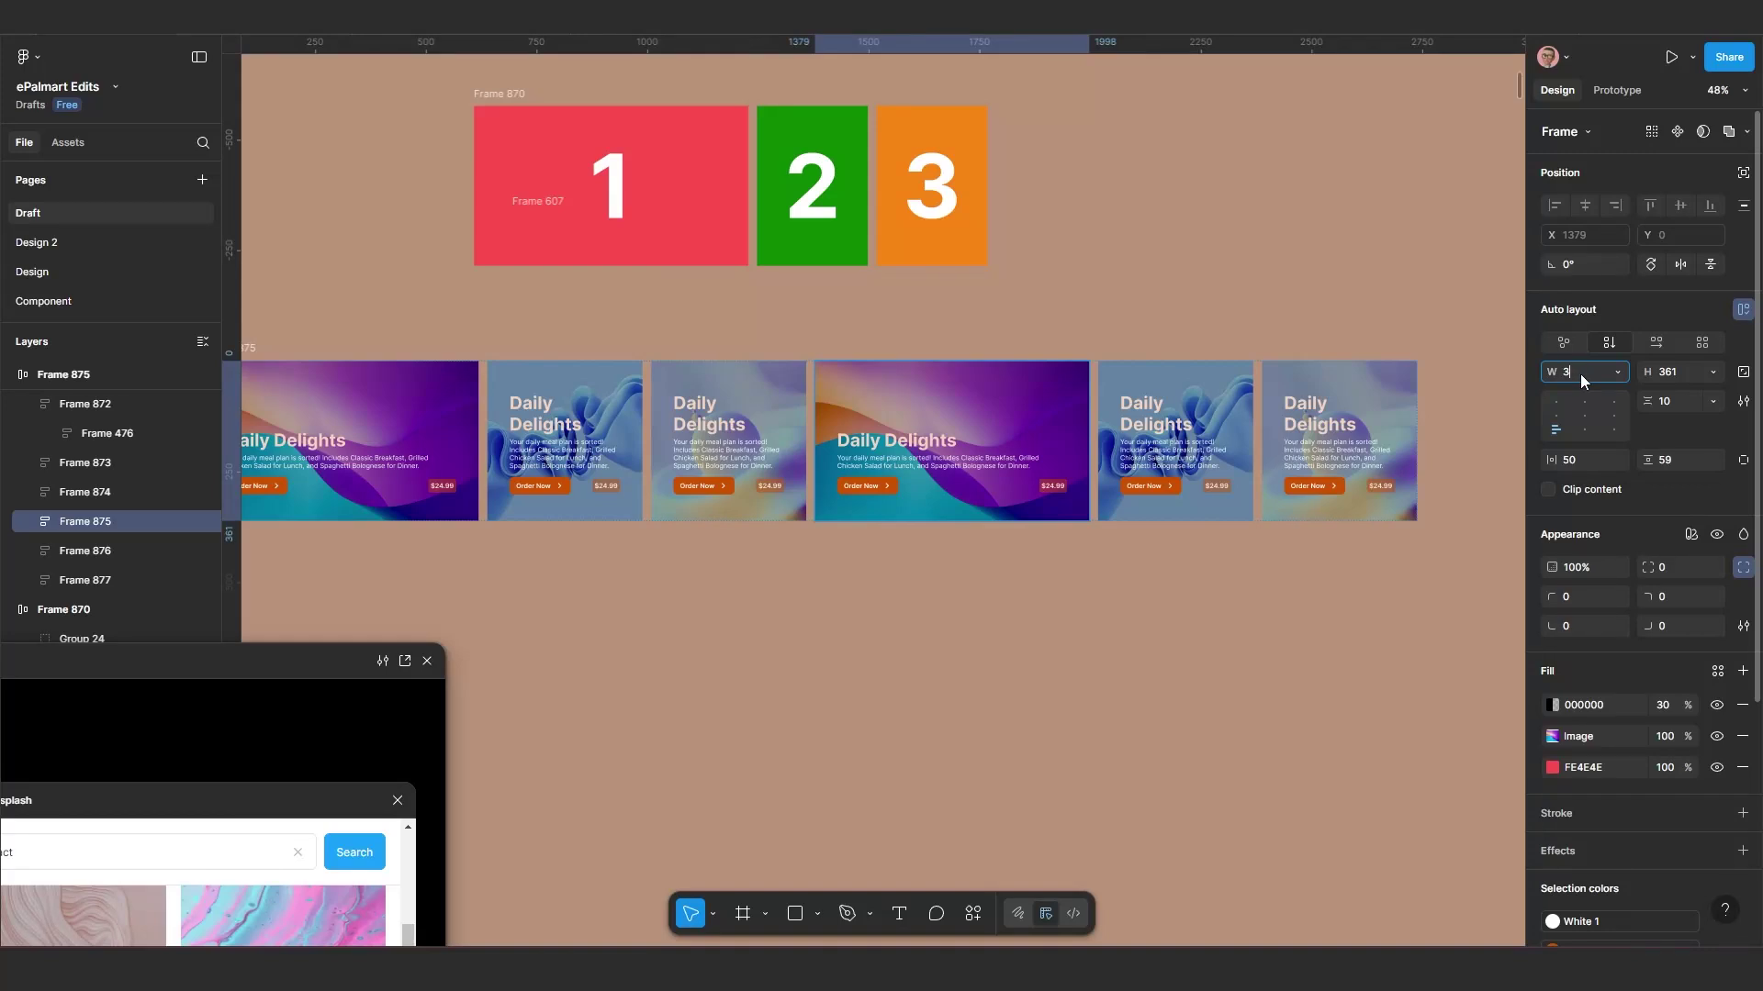
key(Return)
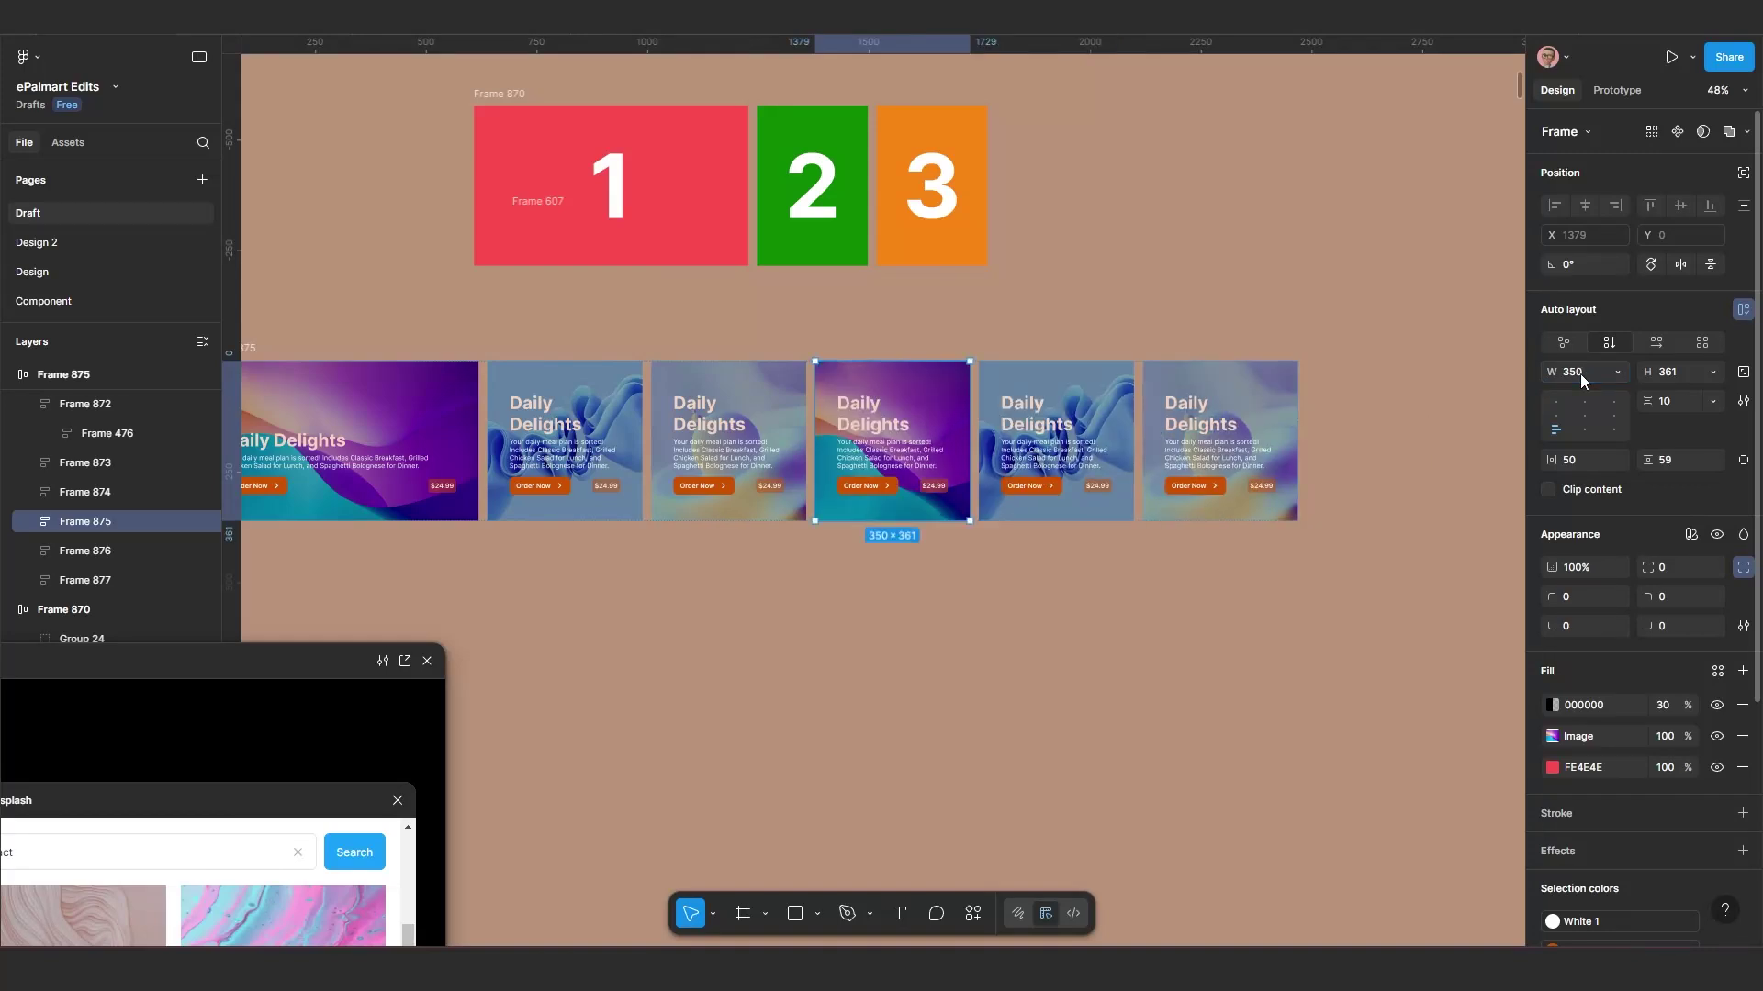
scroll(953, 487, down, 1)
drag(953, 488, 995, 485)
click(857, 555)
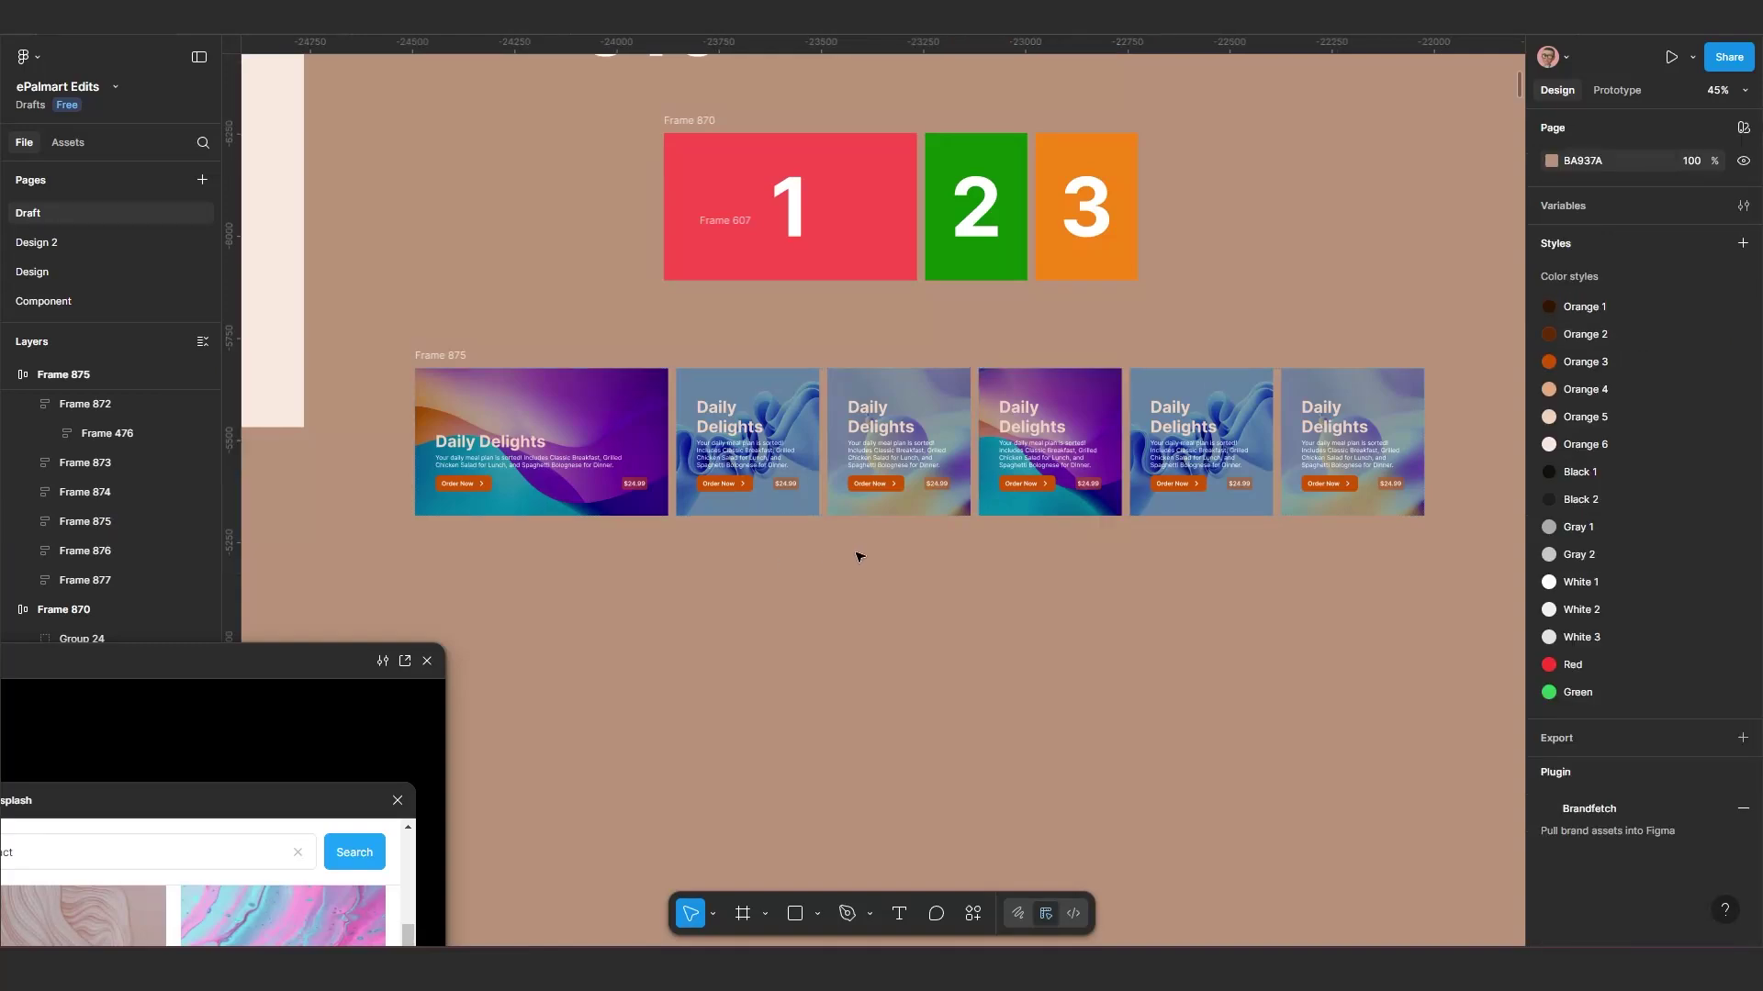
Step: Wrap the complete six-card auto layout row in a new outer frame
drag(767, 554, 893, 520)
scroll(893, 520, down, 2)
click(623, 353)
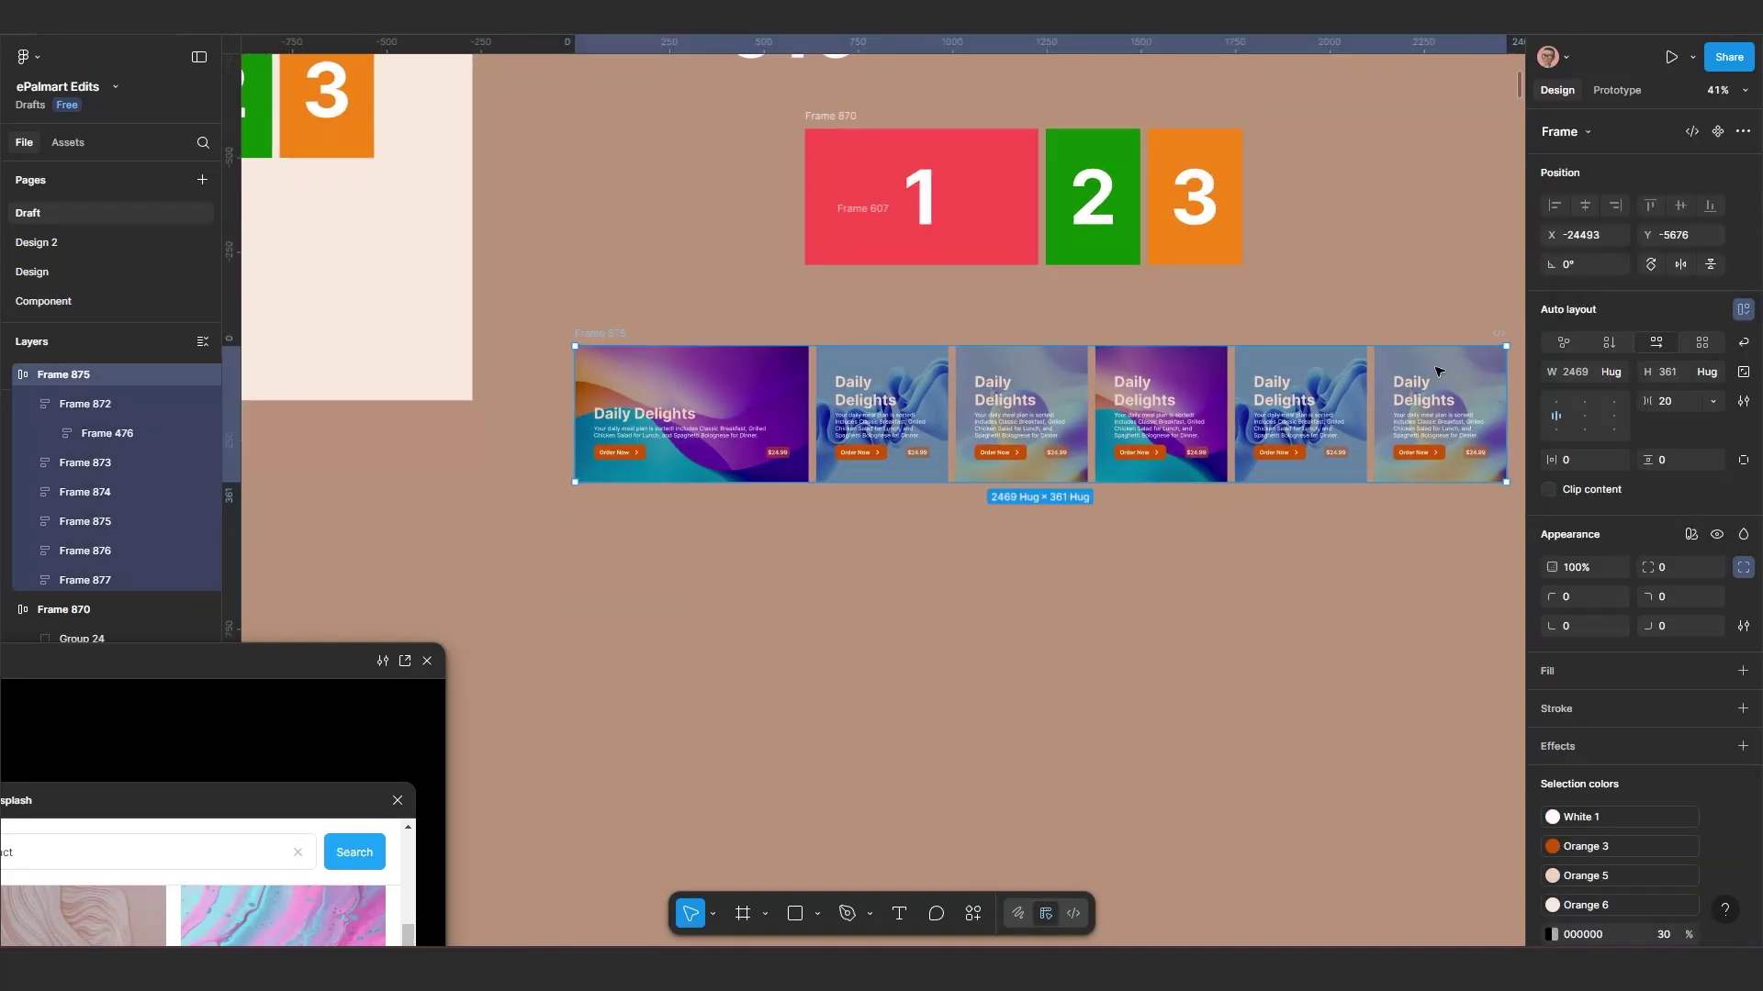
right_click(878, 384)
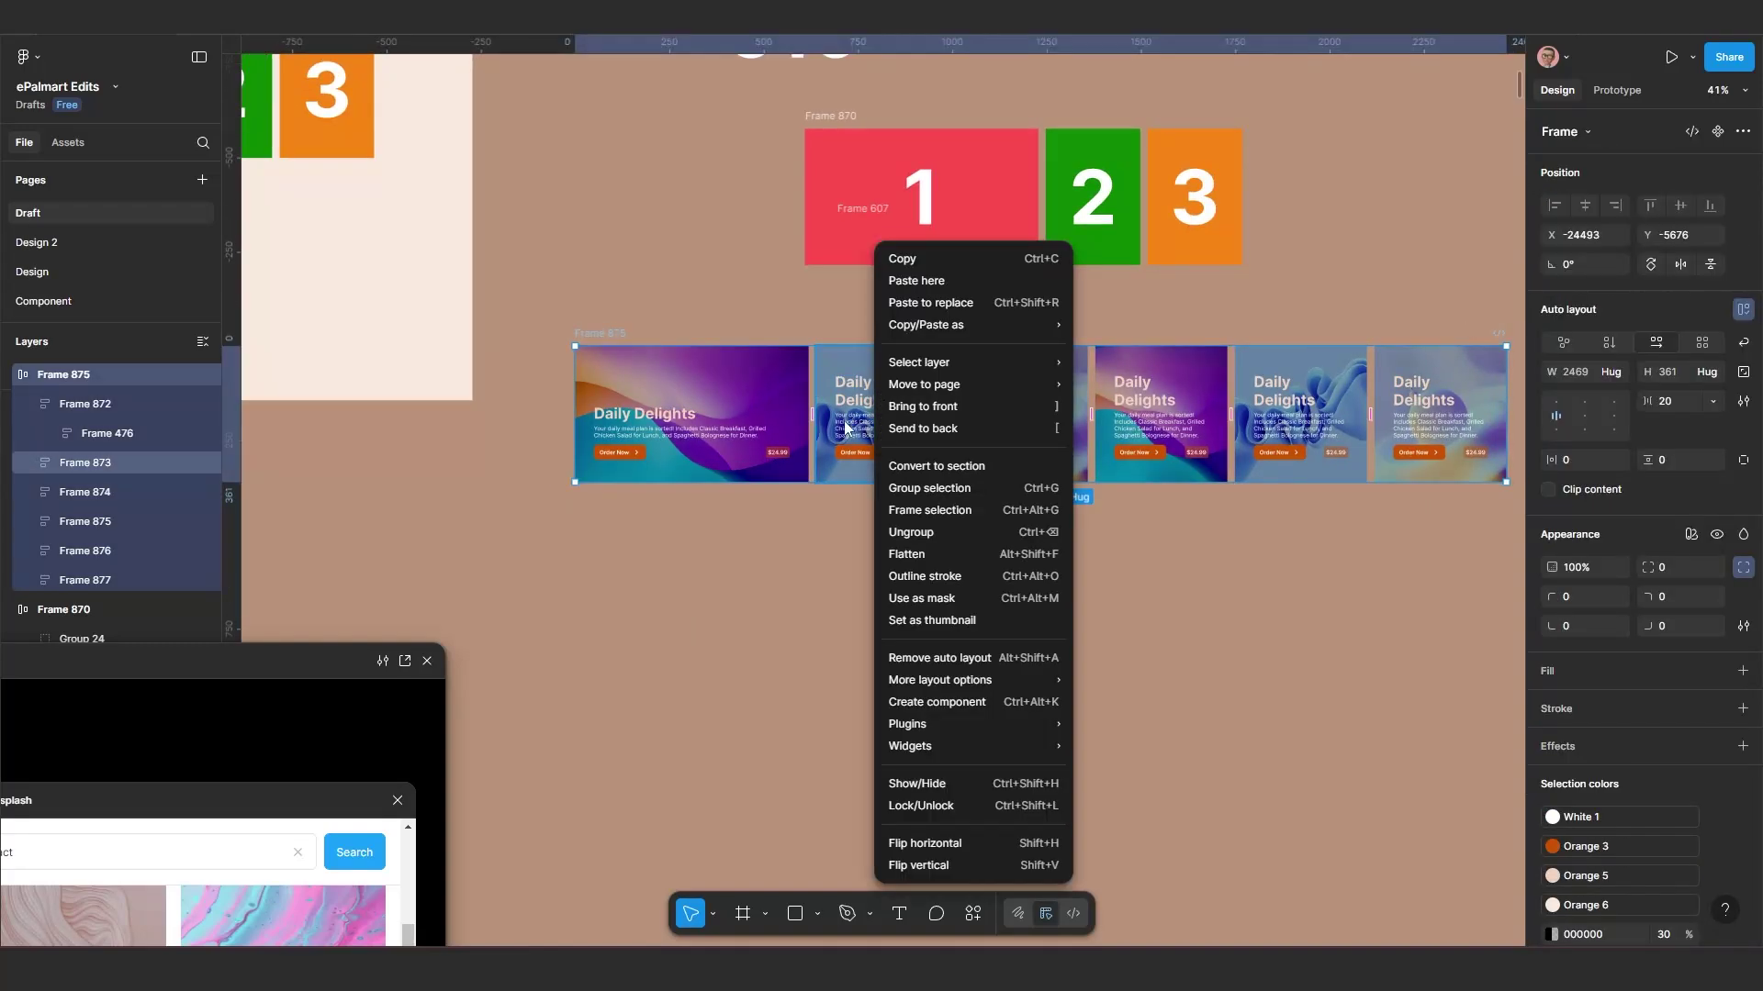
click(945, 508)
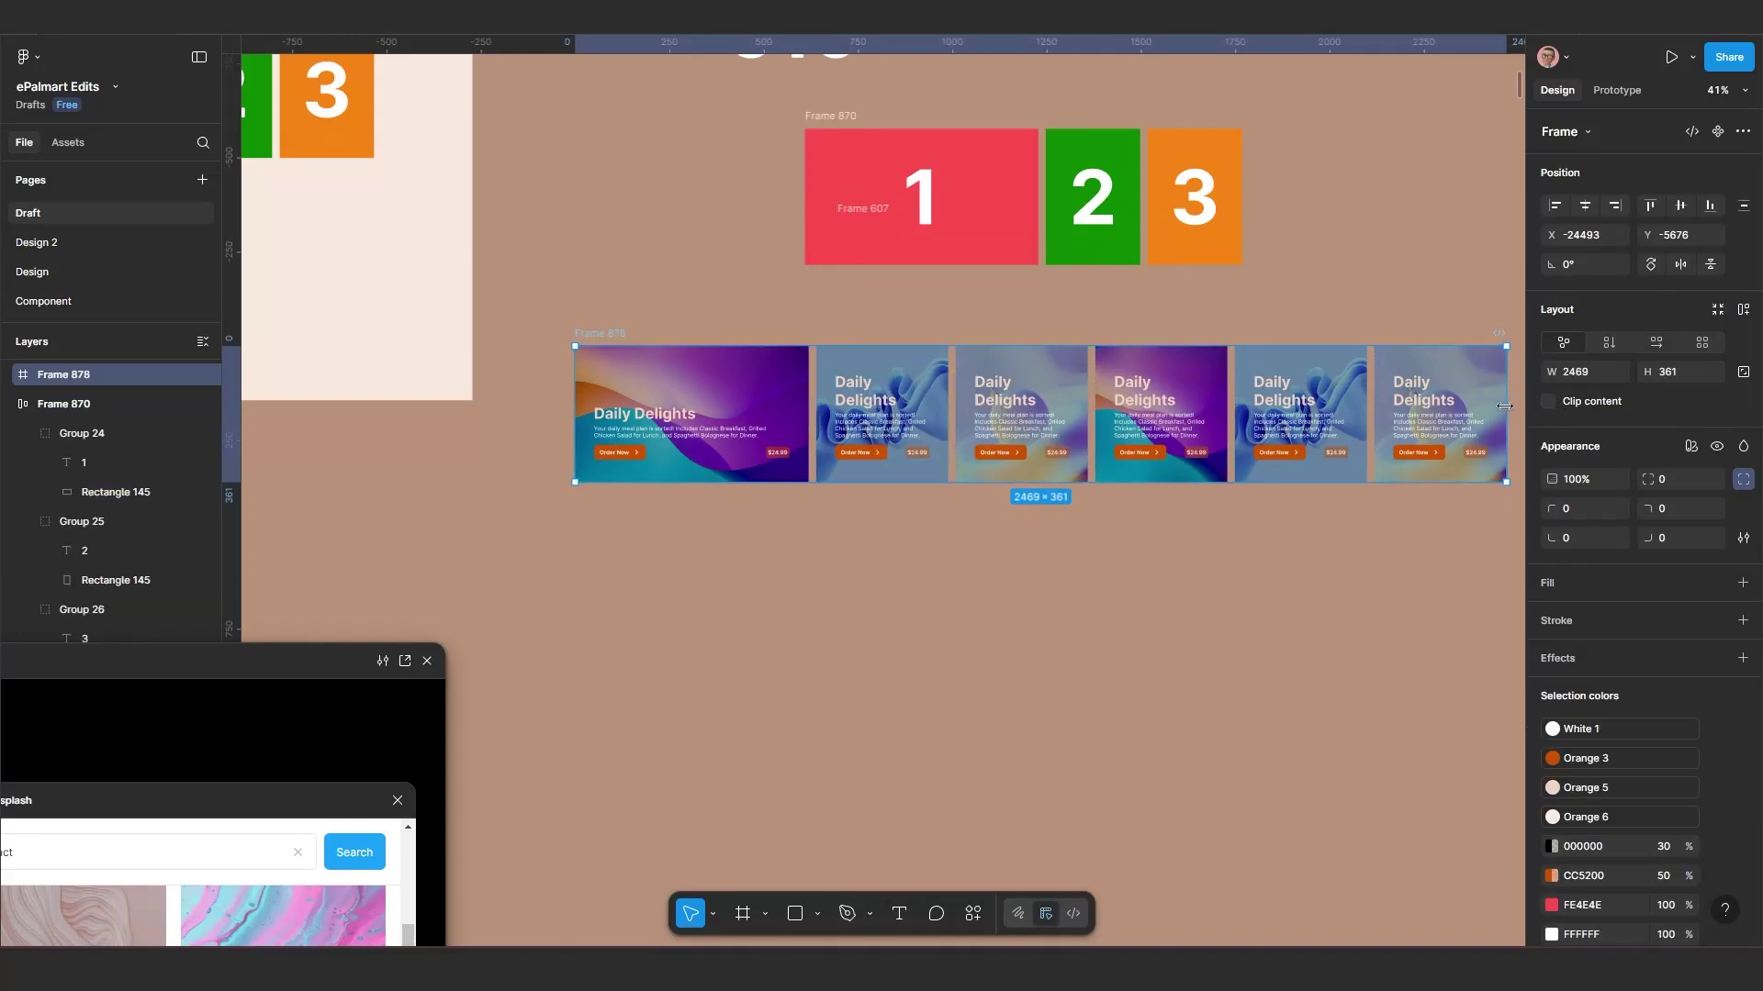
Step: Narrow the outer frame to 1359 wide, ending at the third card, and clip its content
drag(1504, 406, 1074, 454)
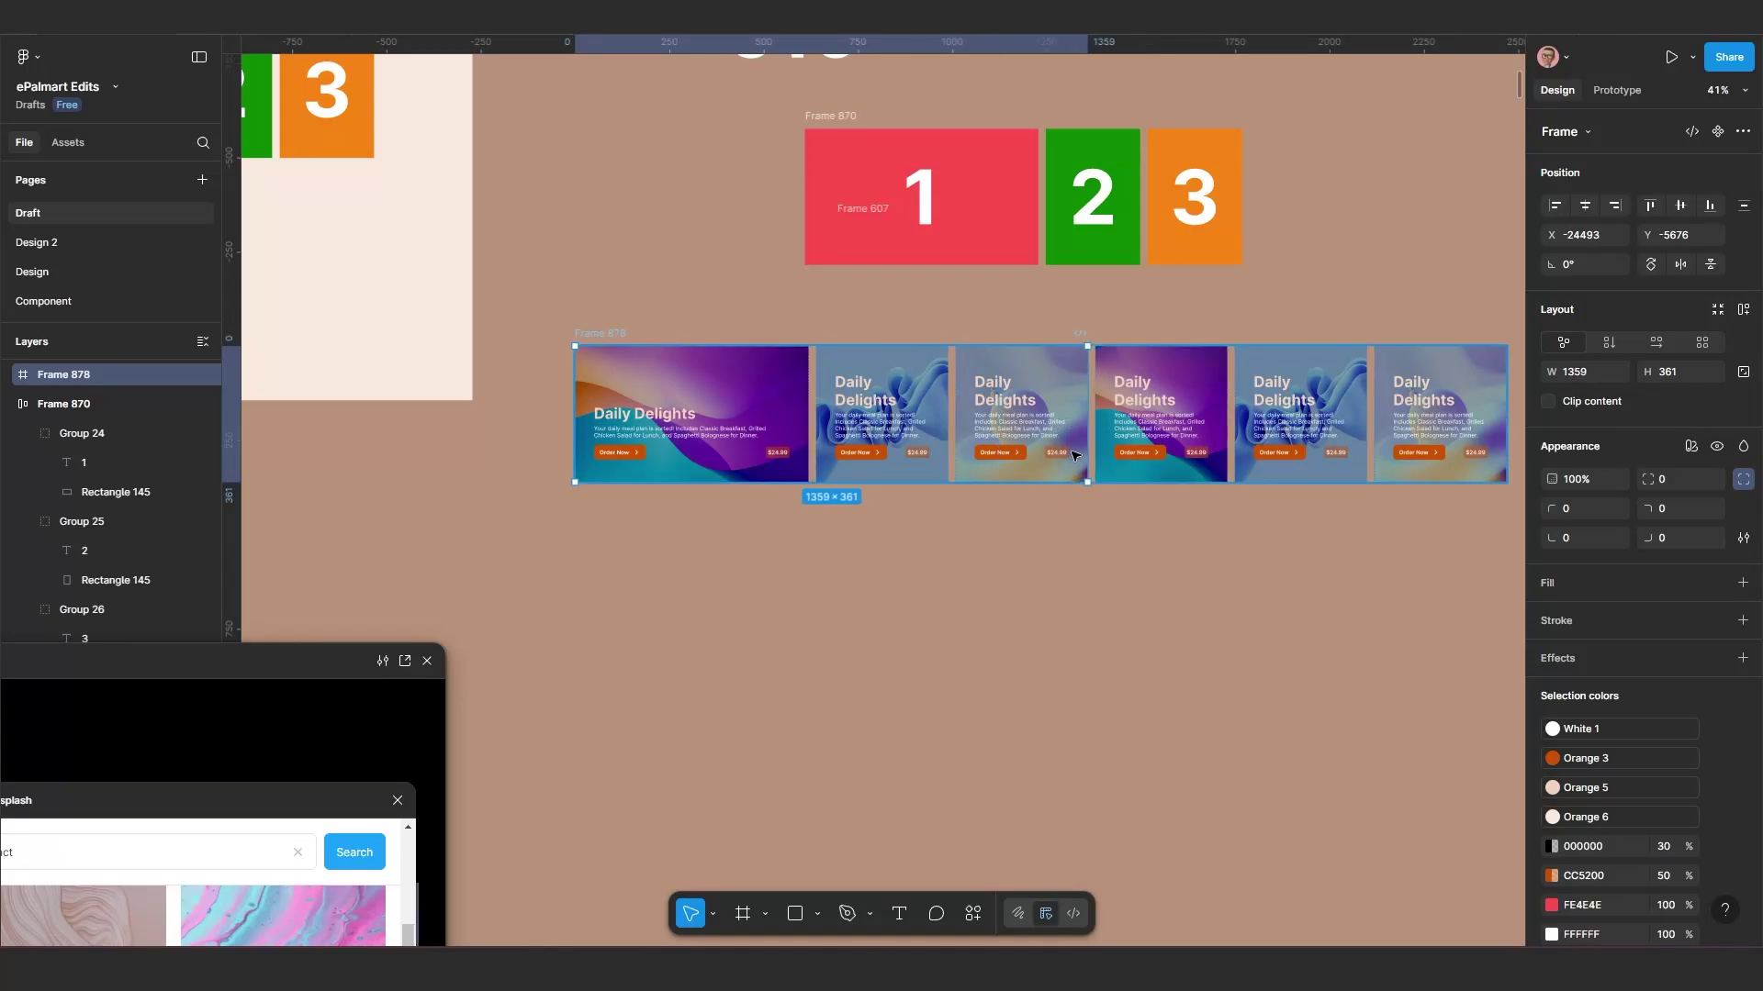
scroll(1056, 454, up, 2)
click(1549, 401)
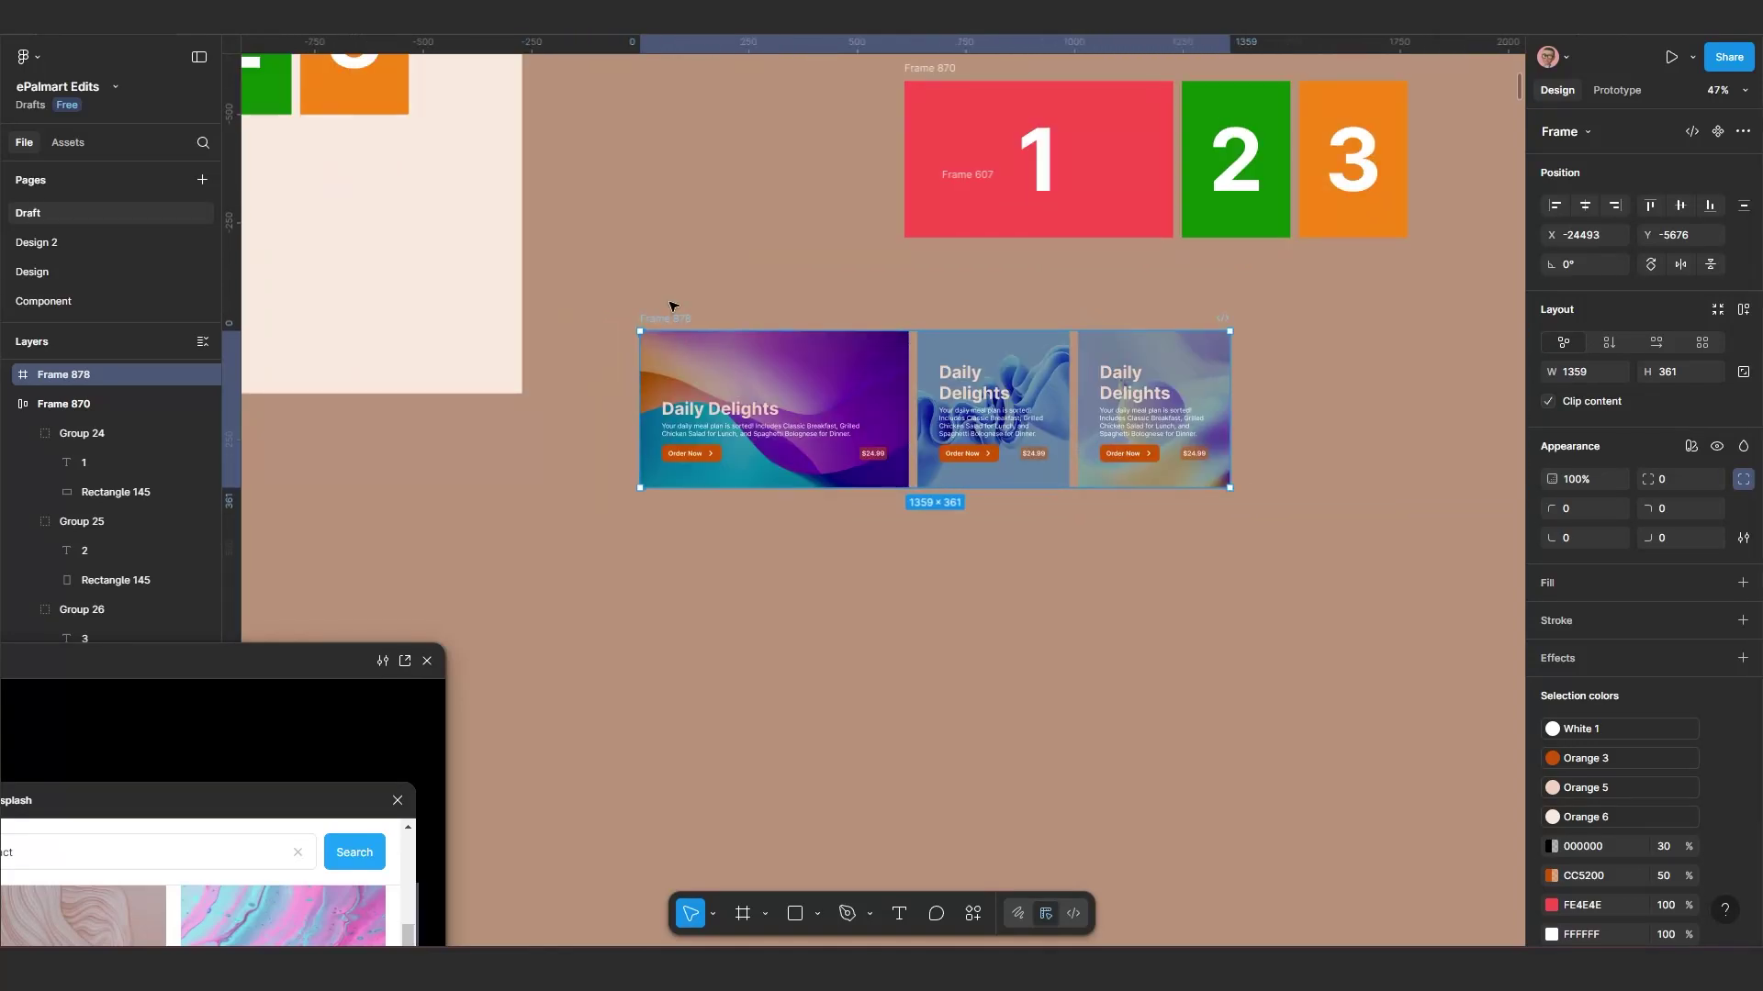
Step: Move the clipped carousel frame further down to a free canvas area and convert it into a component
drag(669, 315, 726, 393)
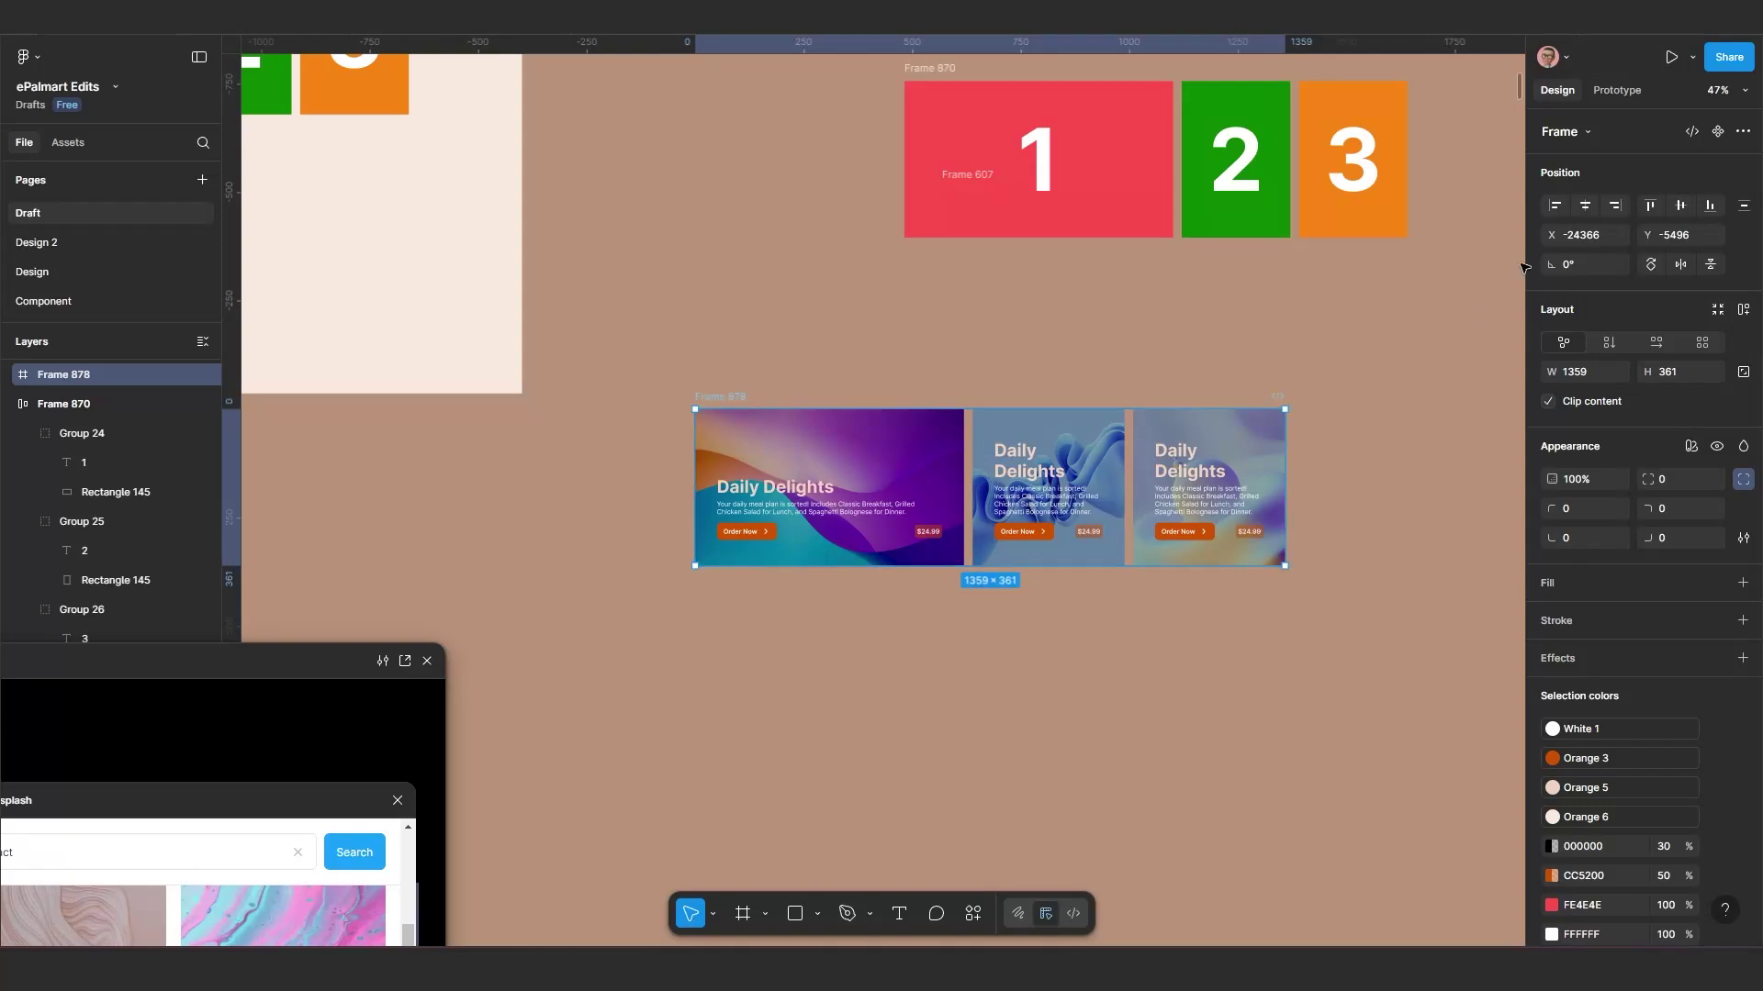
click(1716, 131)
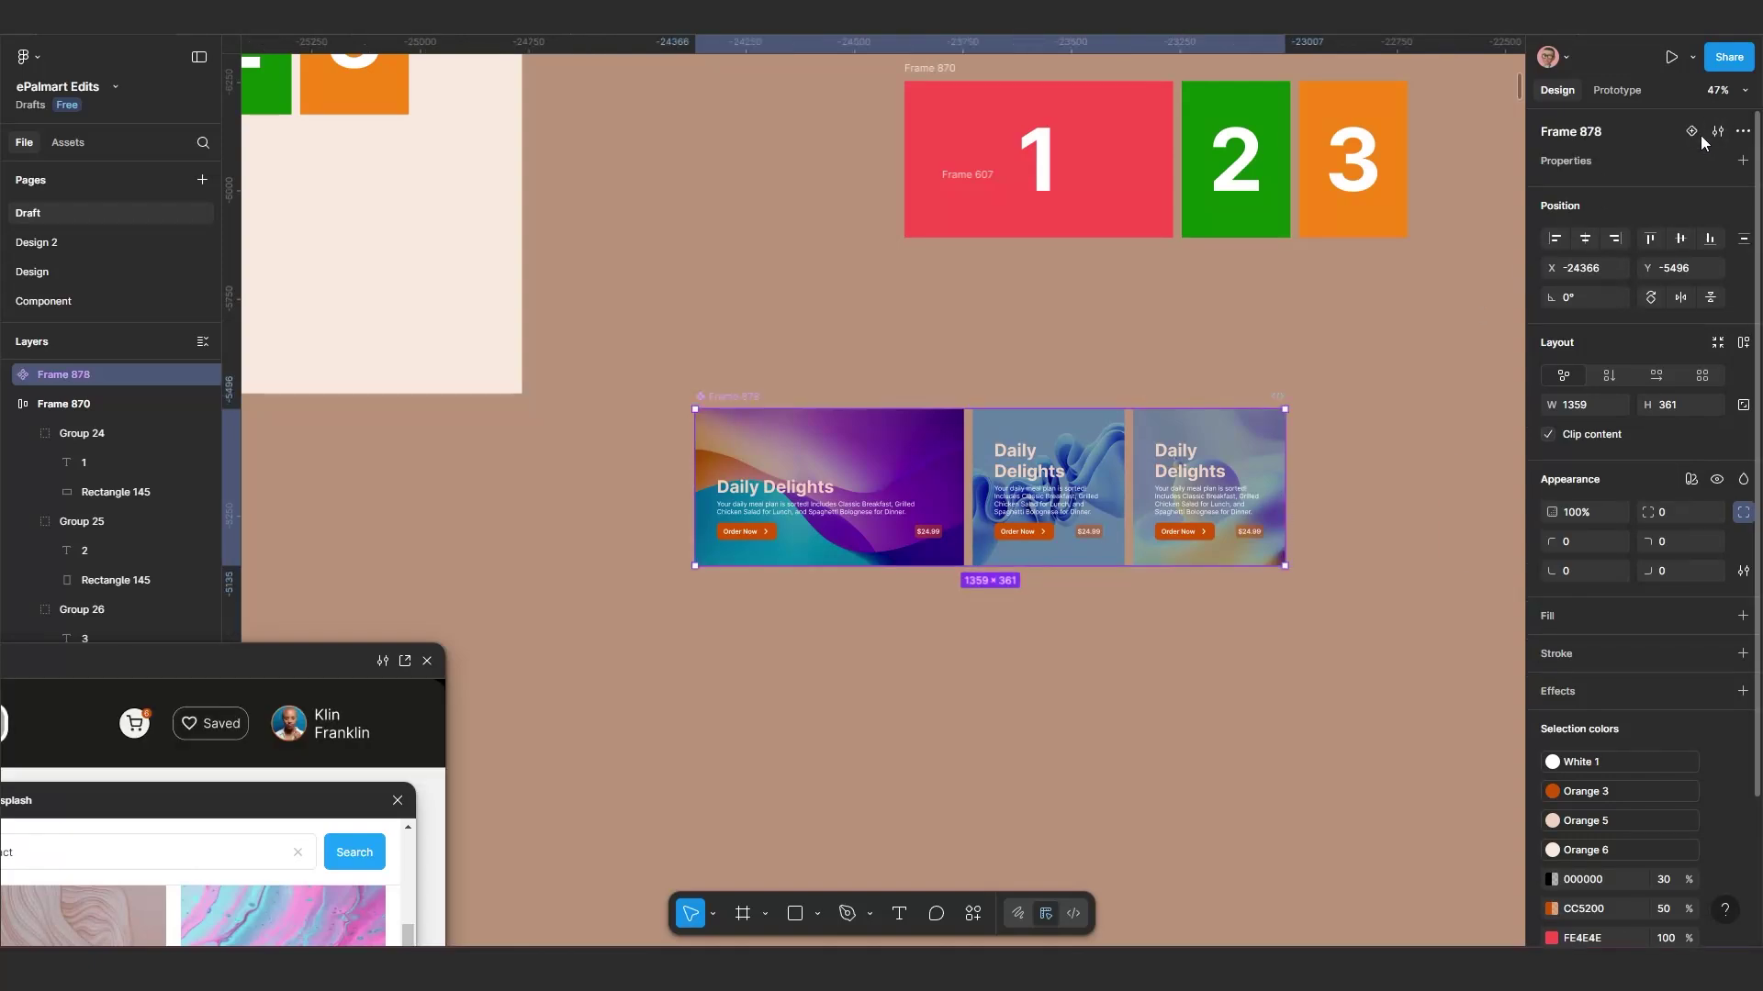
Step: Add three variants beneath the carousel component's default variant
click(988, 605)
click(1025, 626)
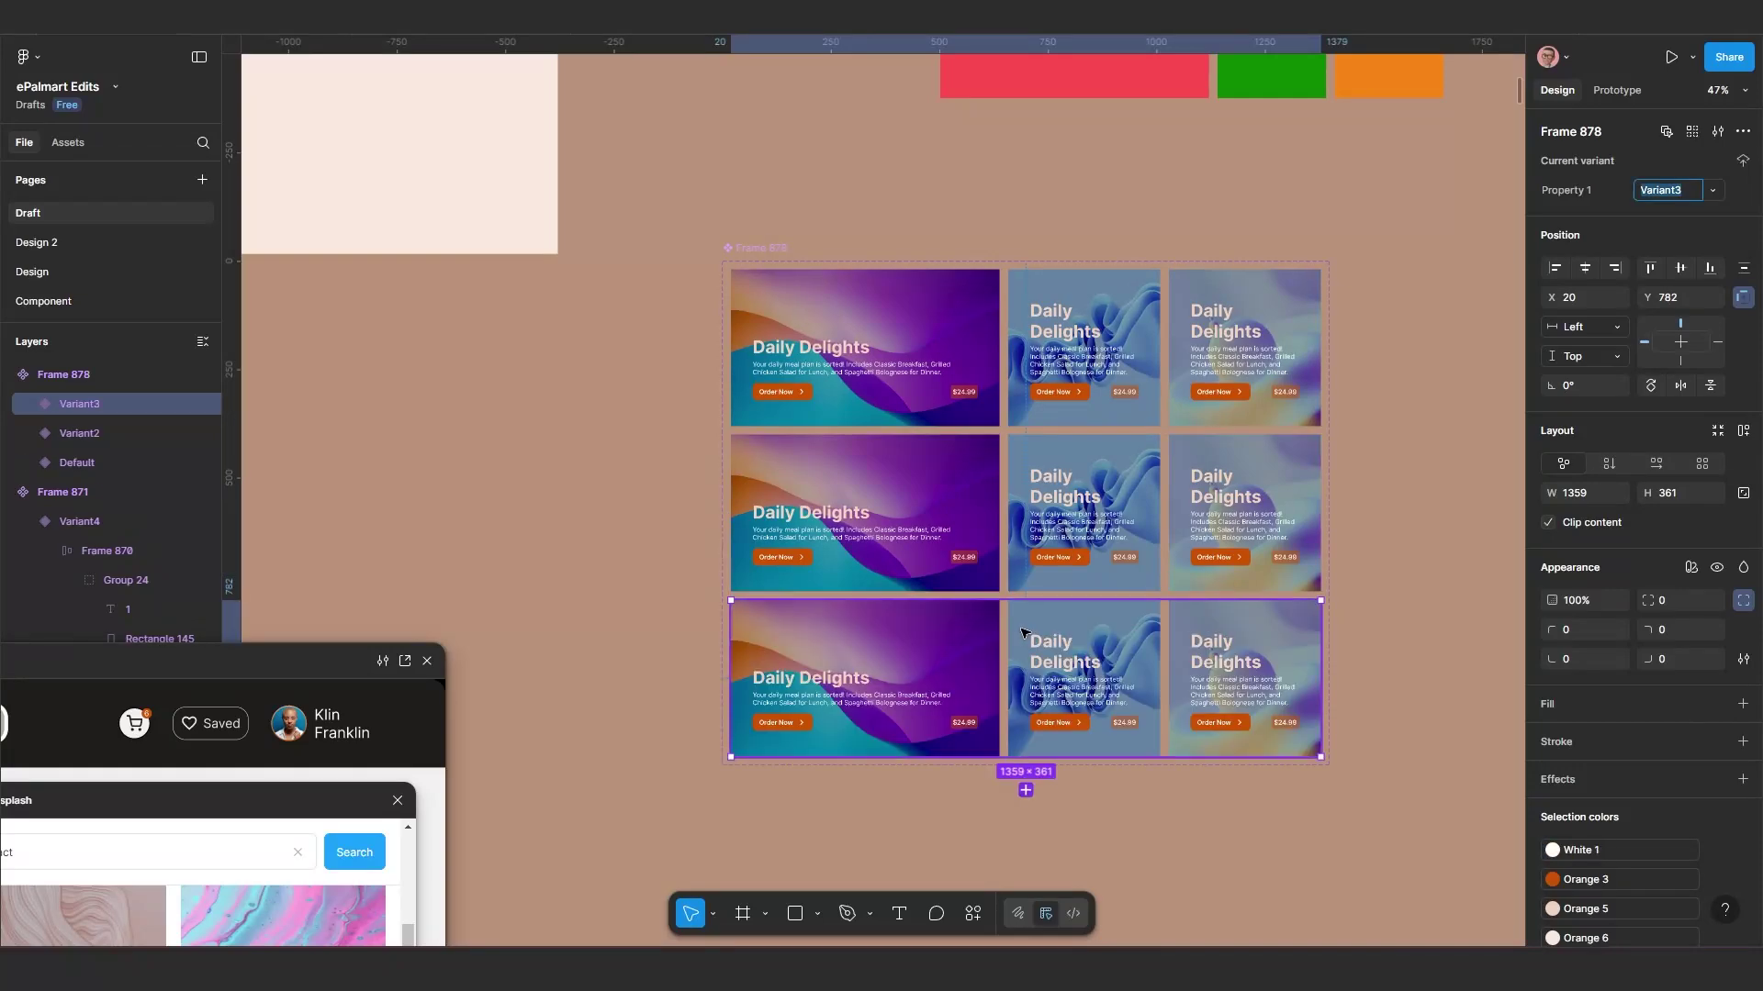
click(1026, 791)
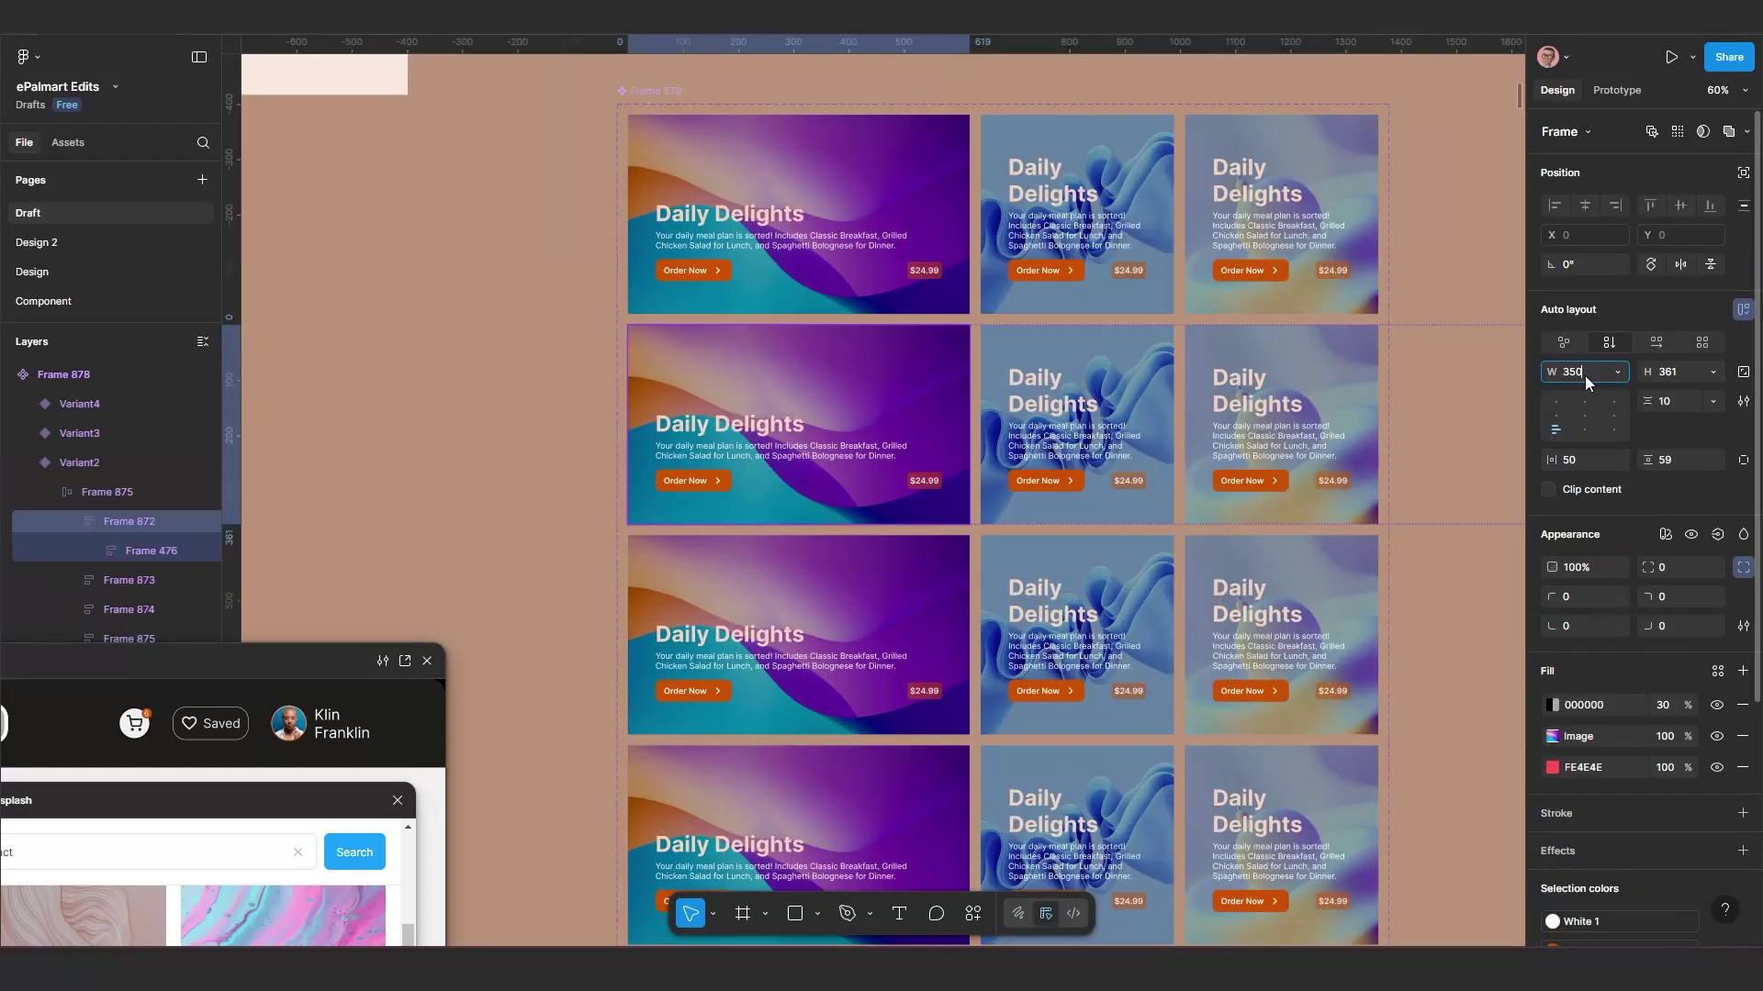
Step: In the second variant, set the first purple card's width to 350 and the neighbouring blue card's width to 619
text(350)
key(Return)
click(928, 413)
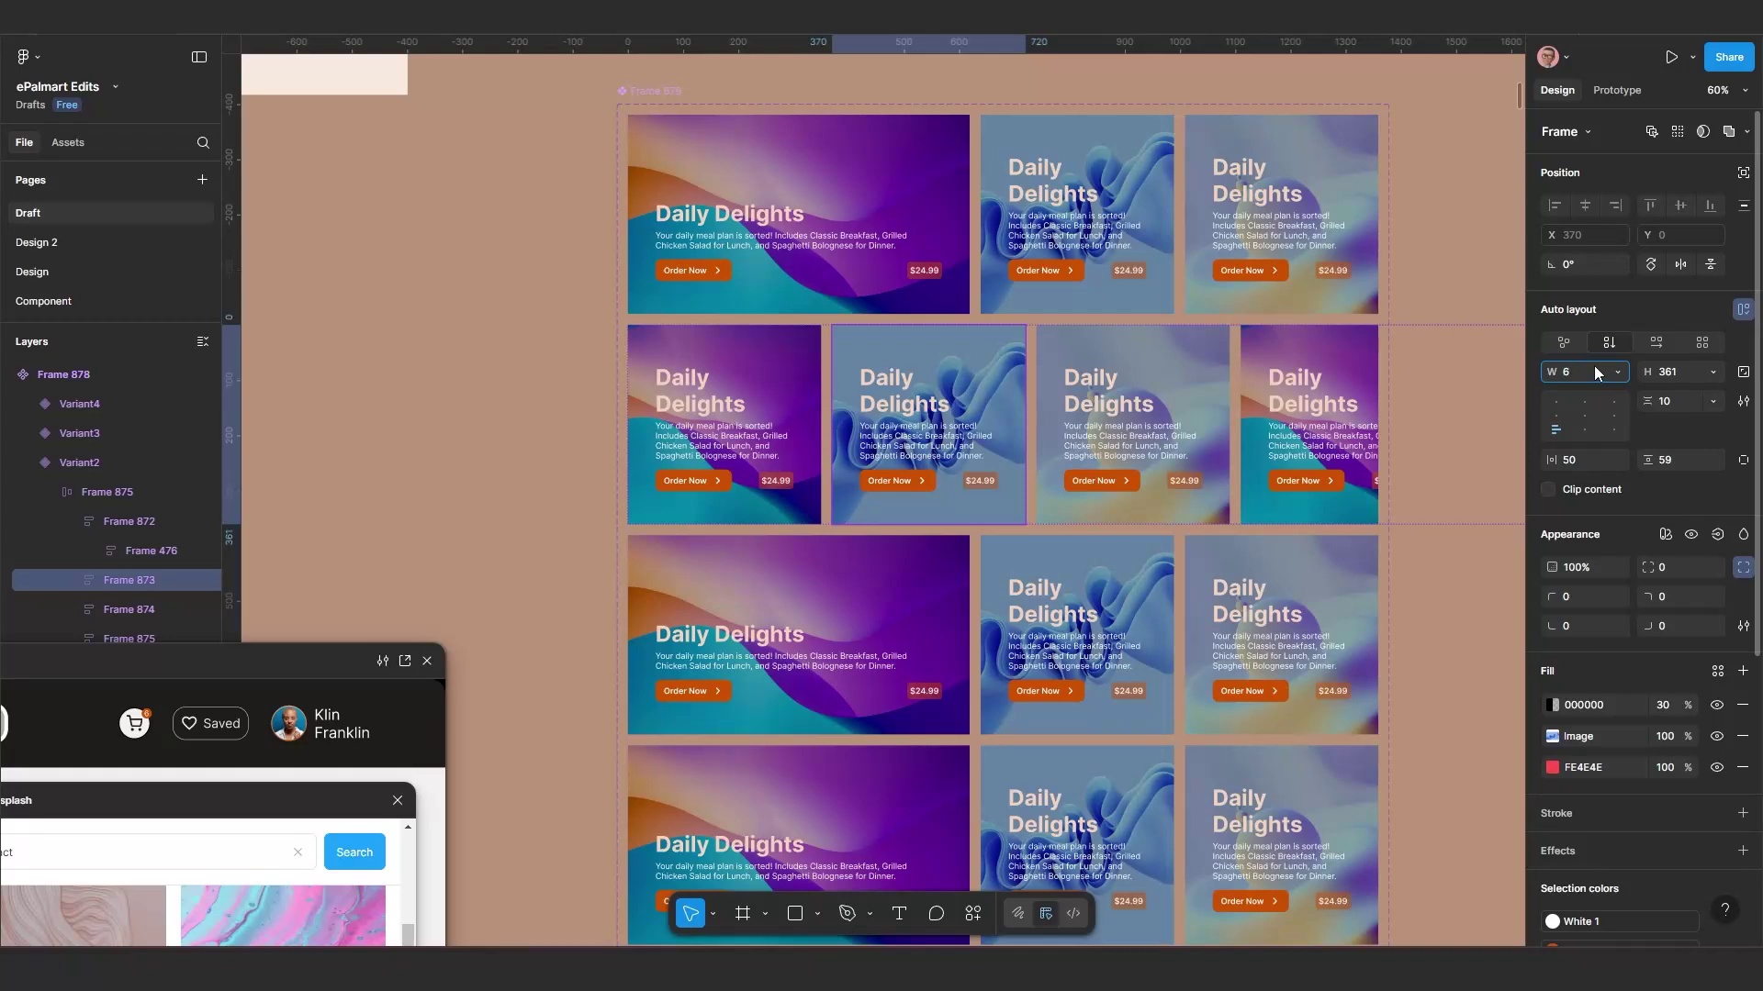
key(Return)
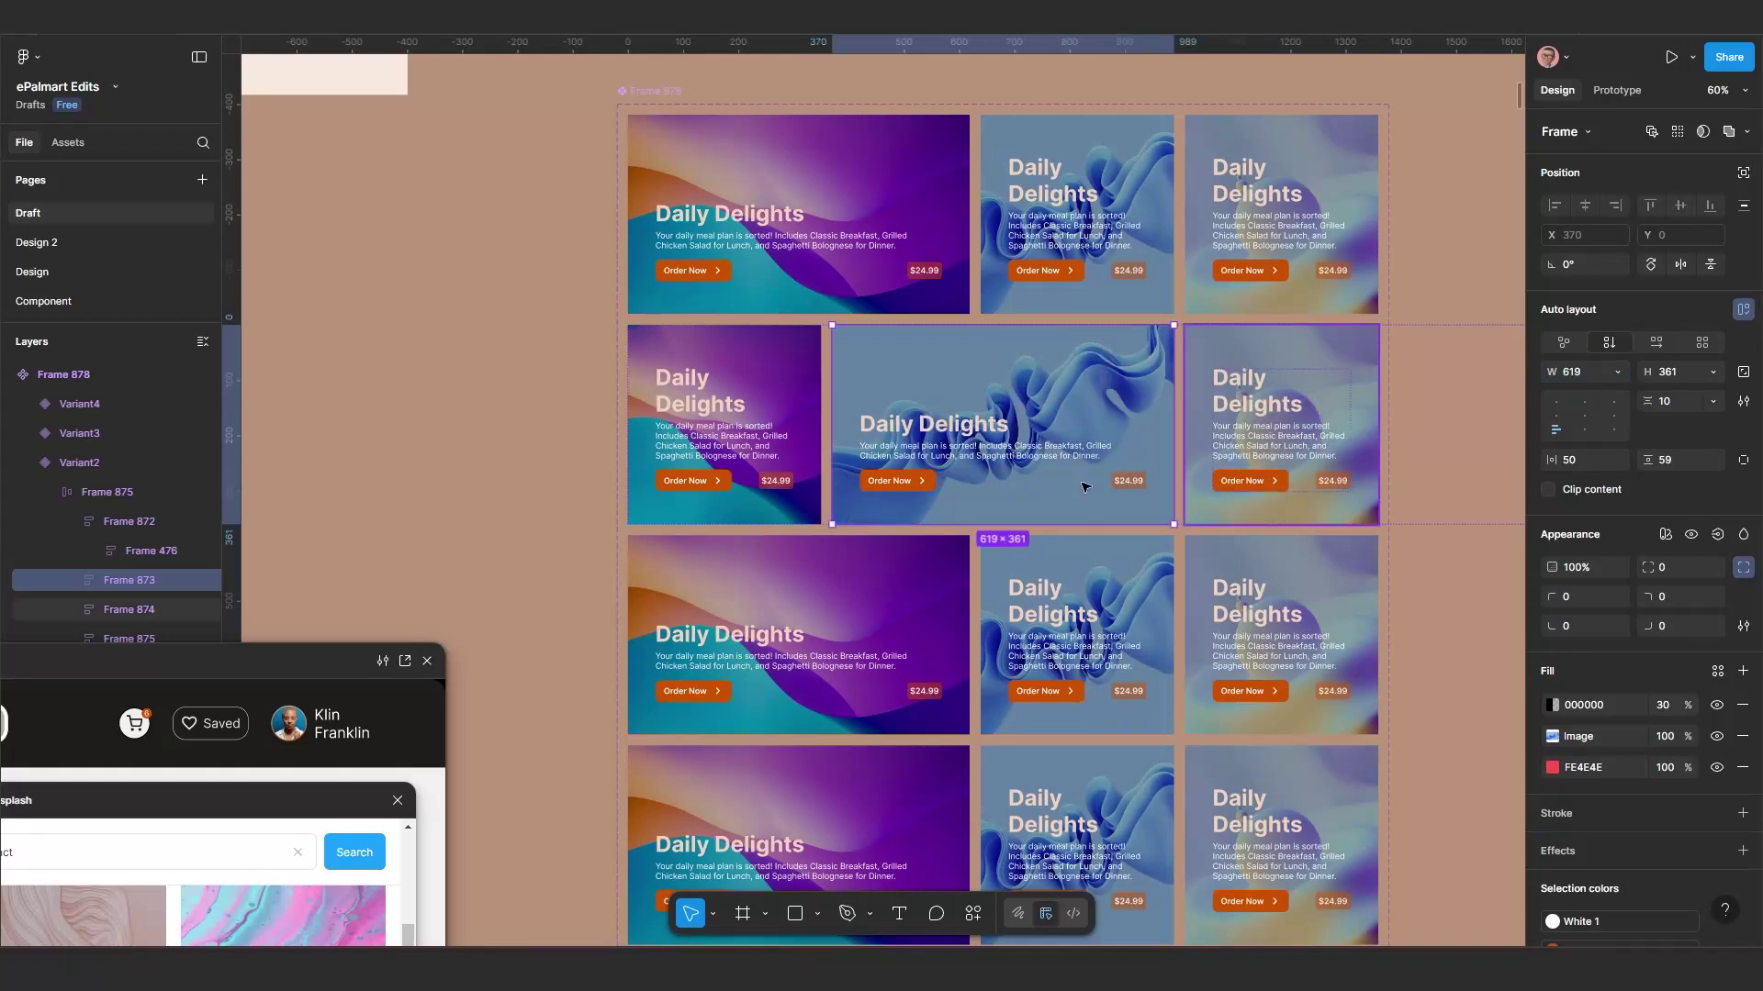
Step: Shift the second variant's card row left until the wide blue card starts at the frame's left edge
click(670, 461)
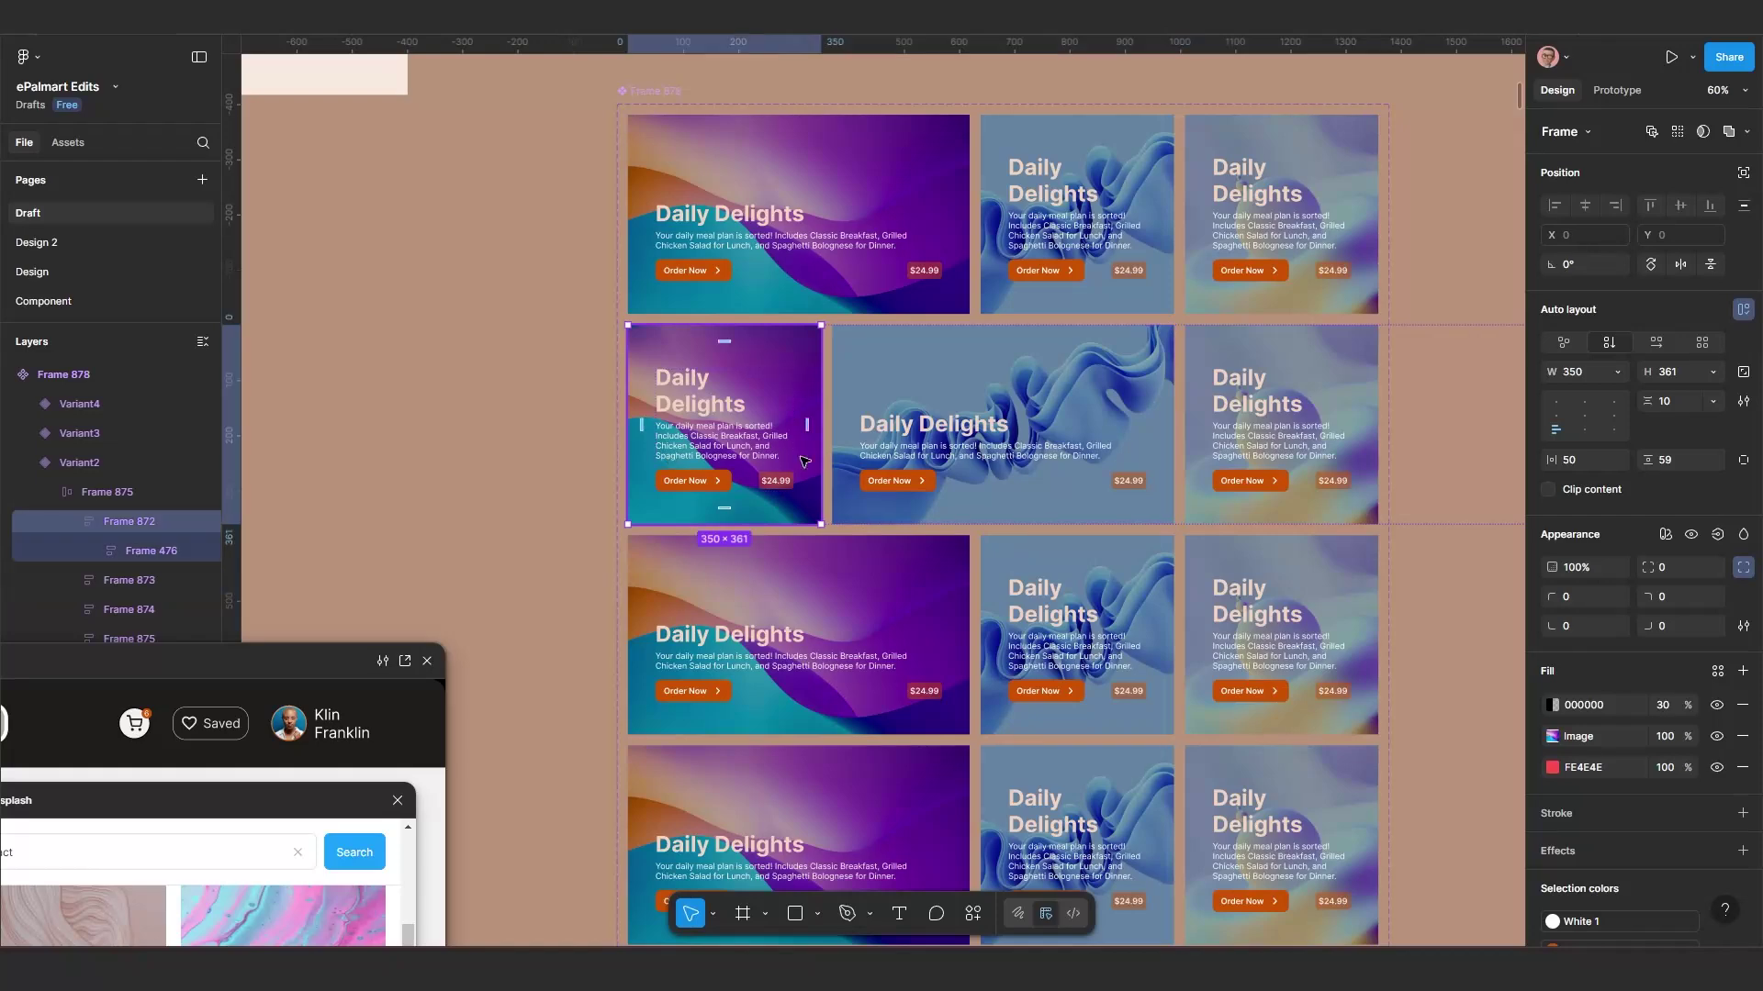
click(559, 458)
double_click(906, 457)
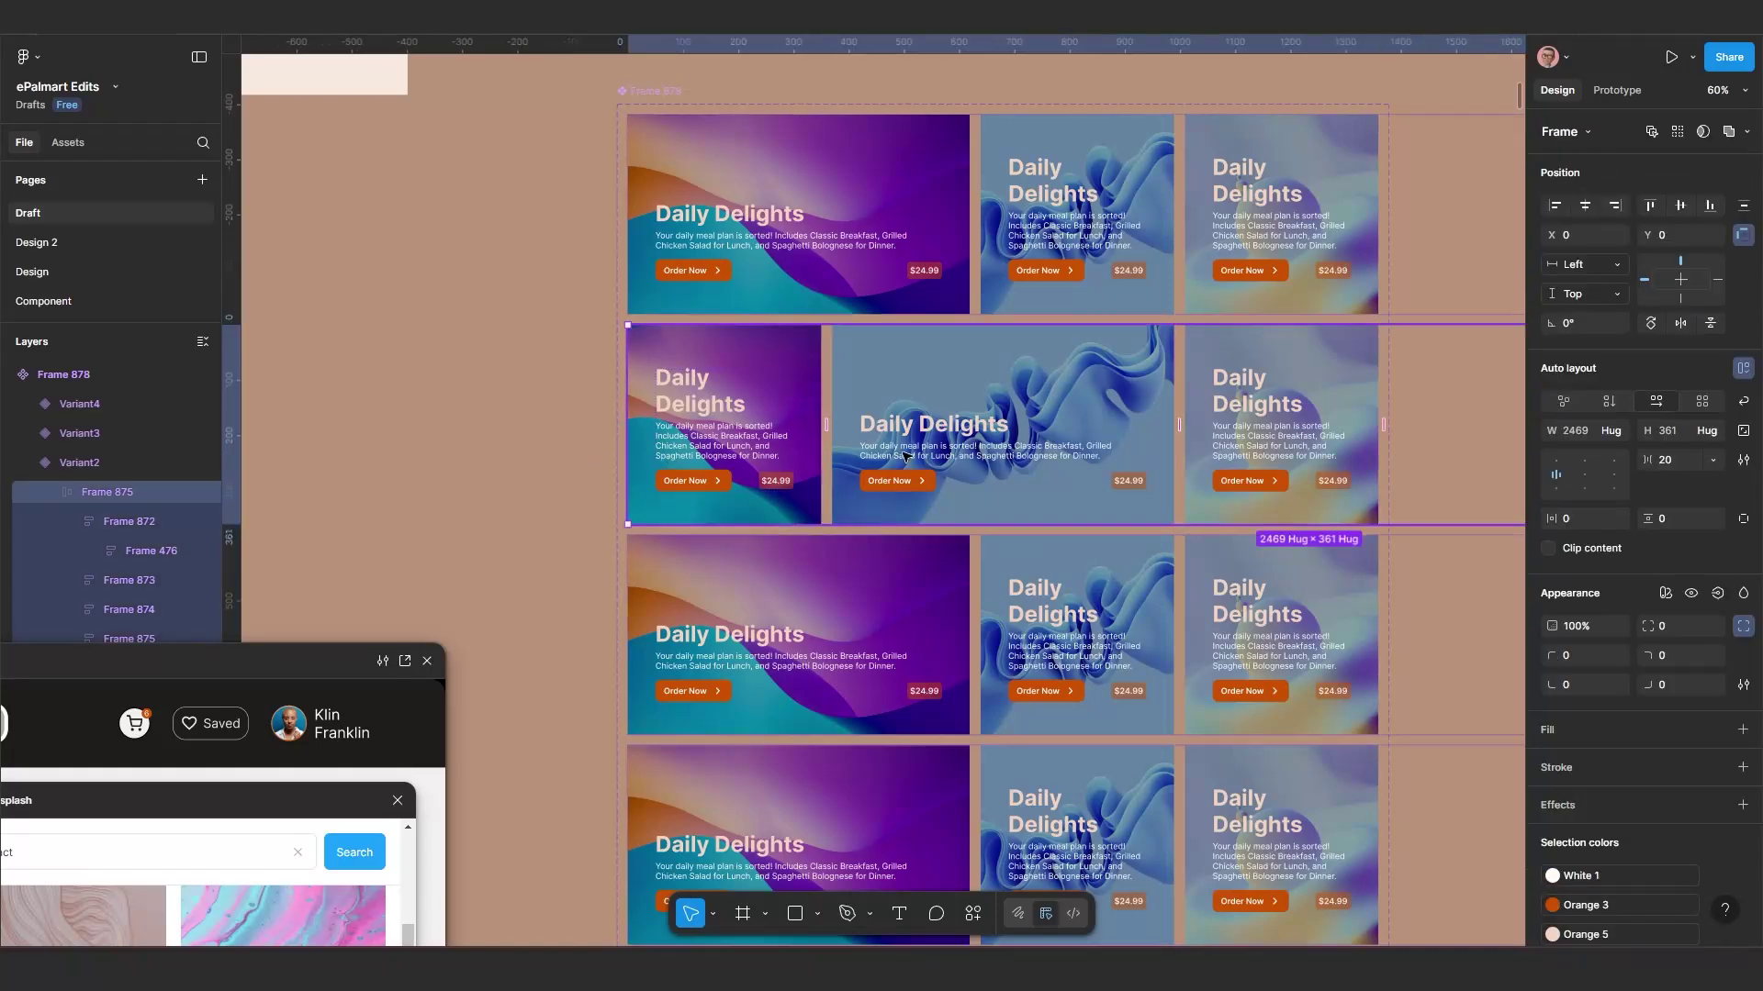
key(shift+Left)
key(shift+Left)
key(shift+Left)
key(shift+Left)
key(shift+Left)
key(shift+Left)
key(shift+Left)
key(shift+Left)
key(shift+Left)
key(shift+Left)
key(shift+Left)
key(shift+Left)
key(shift+Left)
key(shift+Left)
key(shift+Left)
key(shift+Left)
key(shift+Left)
key(shift+Left)
key(shift+Left)
key(shift+Left)
key(shift+Left)
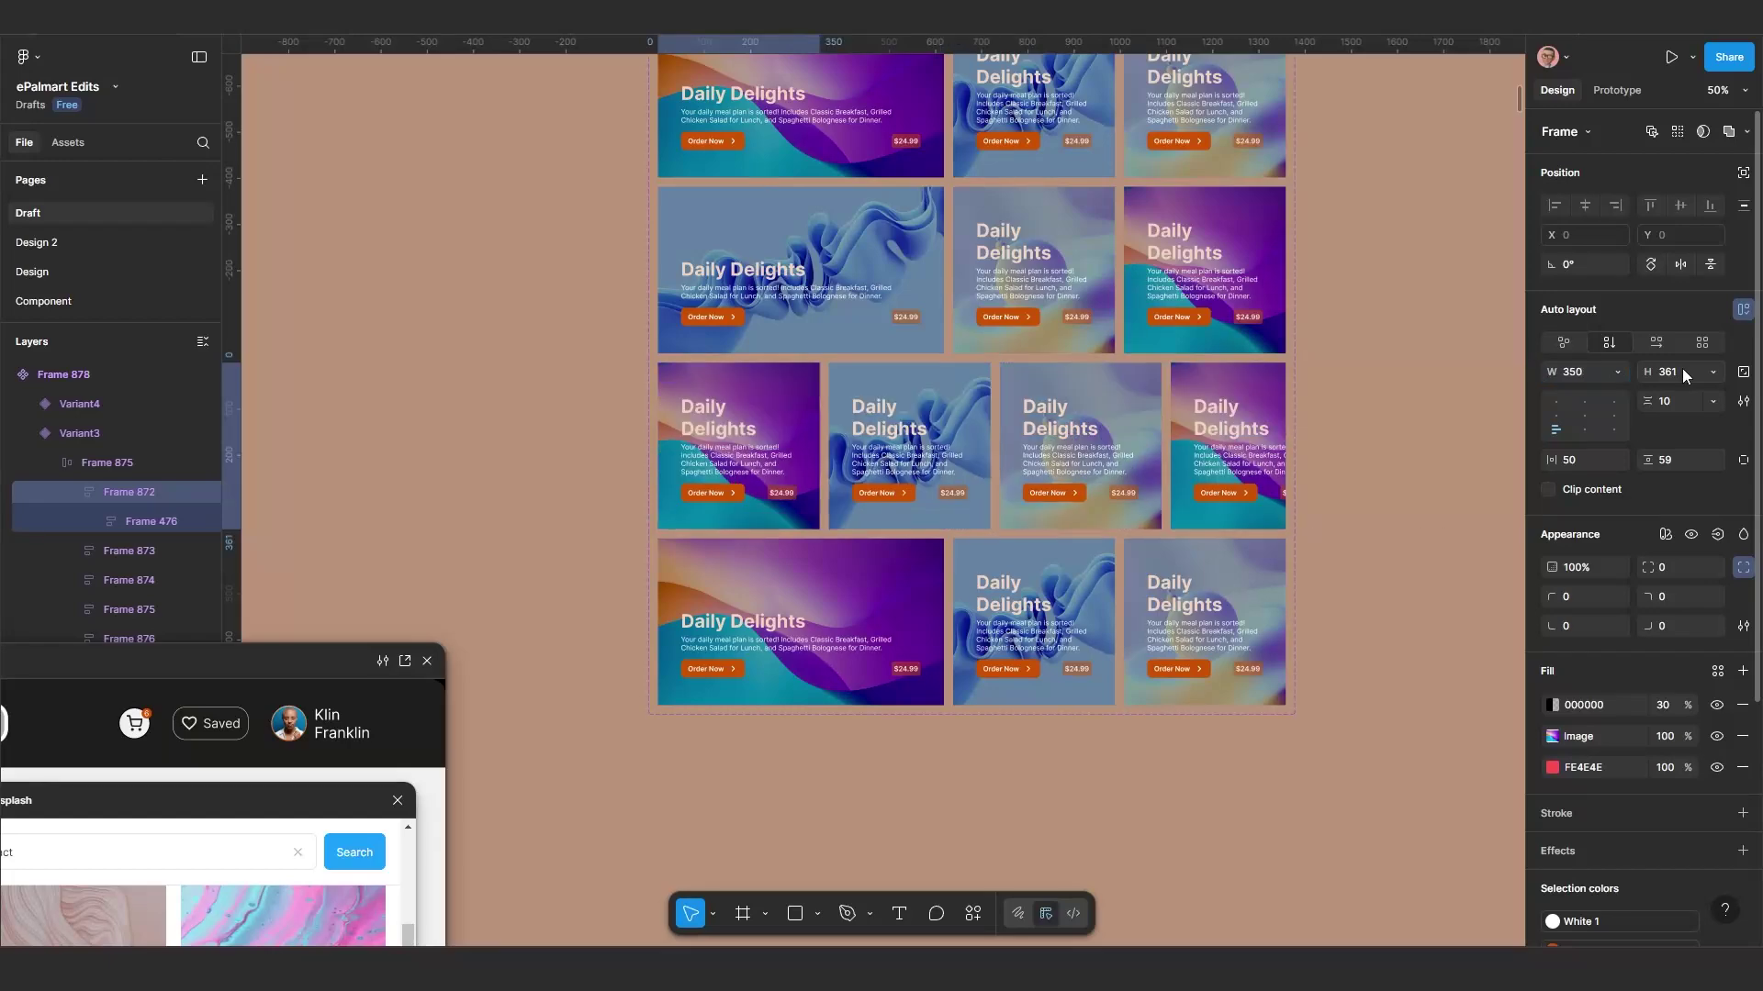
Step: Try to widen the blue card in the third variant and shift its card row left
key(Tab)
click(1597, 372)
text(3)
key(BackSpace)
text(620)
key(Return)
double_click(971, 450)
key(shift+Left)
key(shift+Left)
key(shift+Left)
key(shift+Left)
key(shift+Left)
key(shift+Left)
key(shift+Left)
key(shift+Left)
key(shift+Left)
key(shift+Left)
key(shift+Left)
key(shift+Left)
key(shift+Left)
key(shift+Left)
key(shift+Left)
key(shift+Left)
key(shift+Left)
key(shift+Left)
key(shift+Left)
key(shift+Left)
key(ctrl+z)
key(ctrl+z)
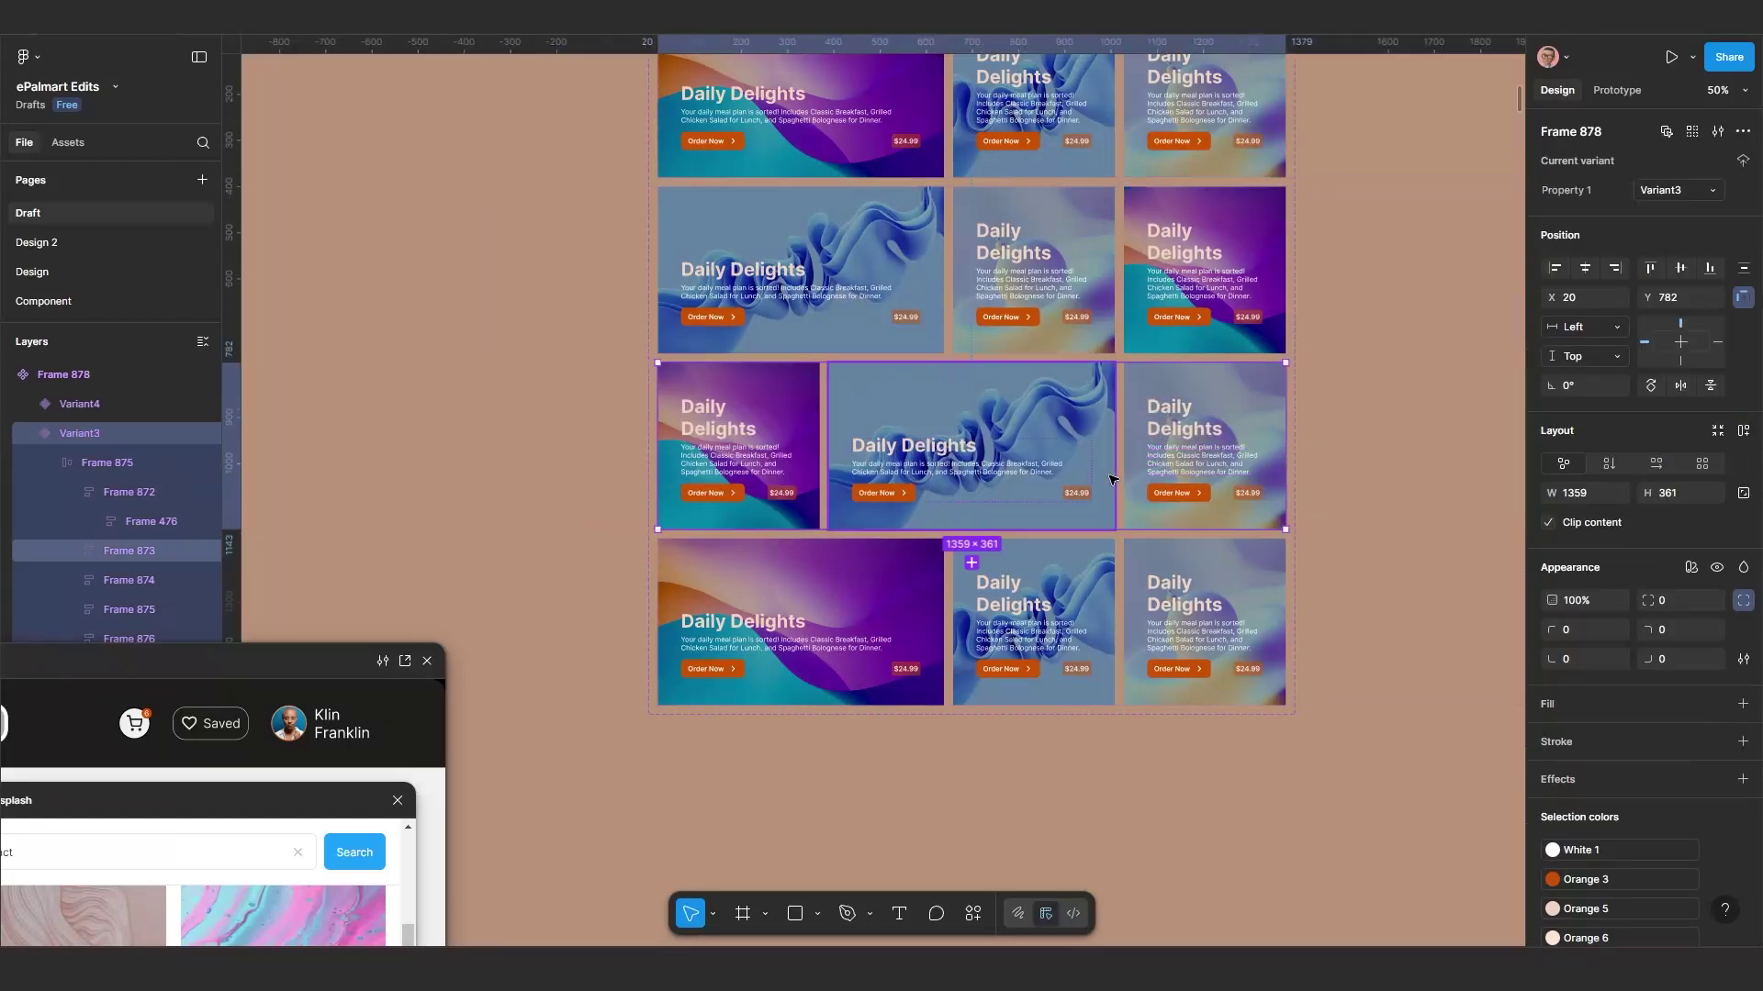
Step: Widen the third variant's pale sphere card to 619 and shift its card row left to X -740
key(Tab)
click(1577, 372)
text(620)
key(Return)
double_click(1199, 452)
key(shift+Left)
key(shift+Left)
key(shift+Left)
key(shift+Left)
key(shift+Left)
key(shift+Left)
key(shift+Left)
key(shift+Left)
key(shift+Left)
key(shift+Left)
key(shift+Left)
key(shift+Left)
key(shift+Left)
key(shift+Left)
key(shift+Left)
key(shift+Left)
key(shift+Left)
key(shift+Left)
key(shift+Left)
key(shift+Left)
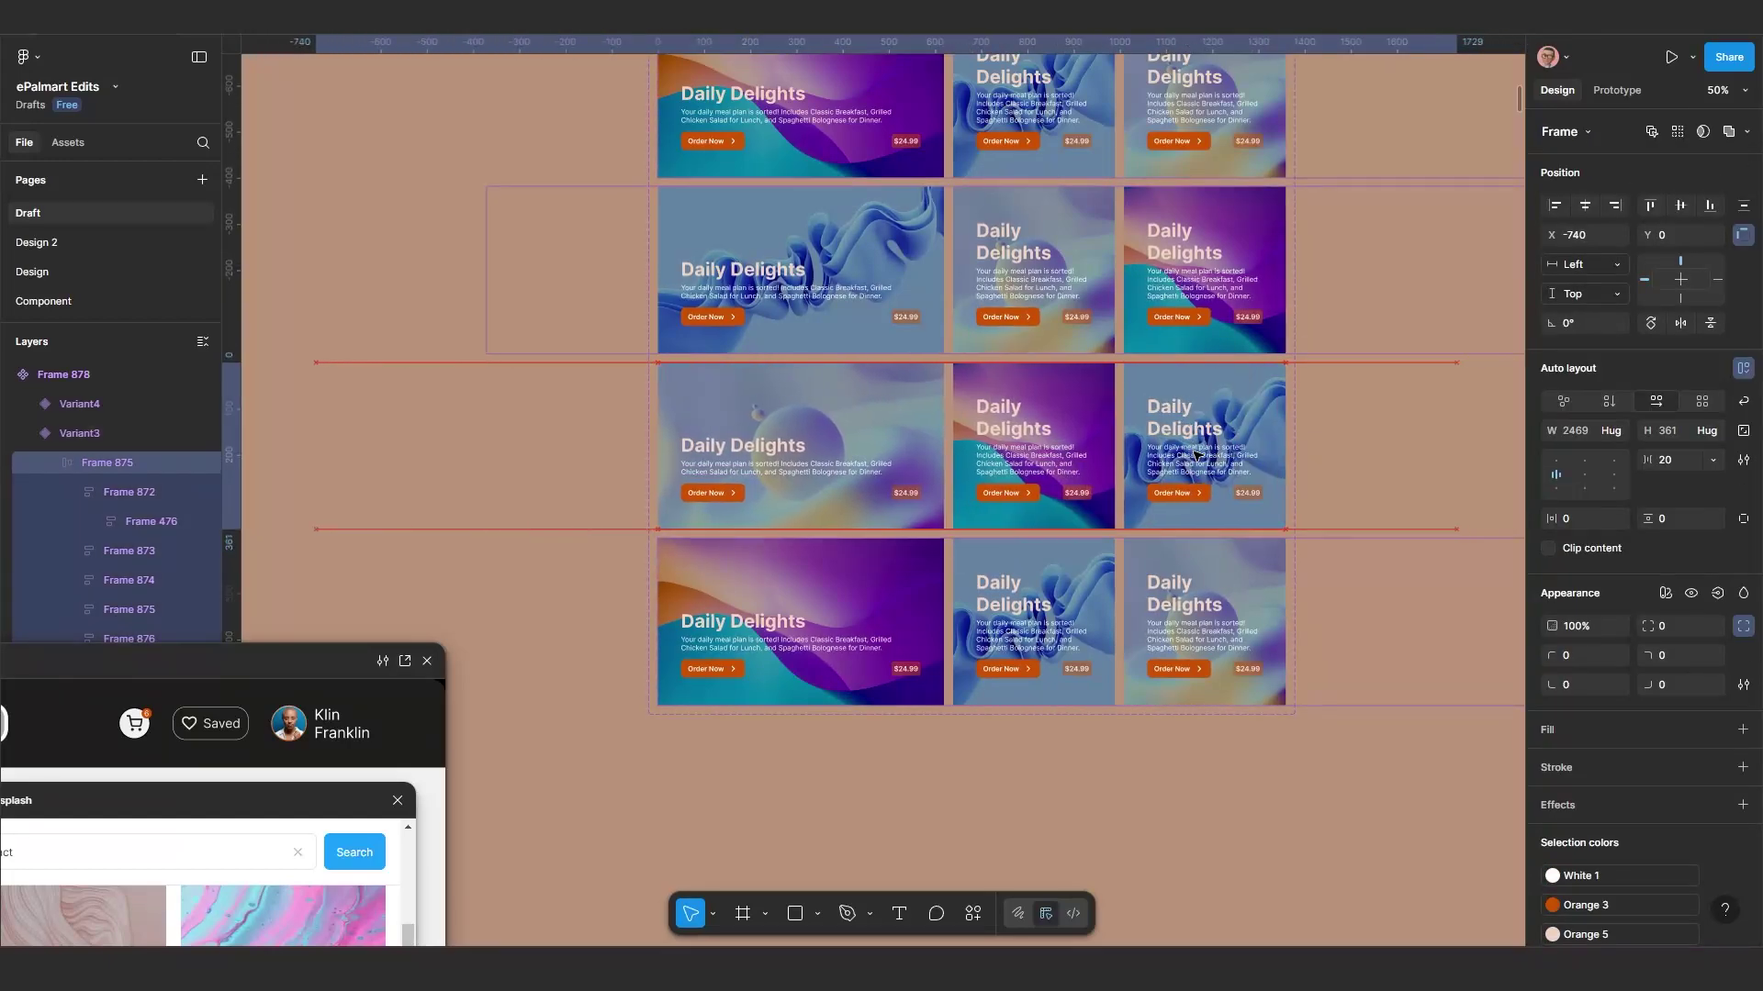
Step: Shift the fourth variant's card row left to X -1300, bringing the duplicate cards into the frame
scroll(1154, 575, down, 1)
click(924, 623)
double_click(924, 626)
key(shift+Left)
key(shift+Left)
key(shift+Left)
key(shift+Left)
key(shift+Left)
key(shift+Left)
key(shift+Left)
key(shift+Left)
key(shift+Left)
key(shift+Left)
key(shift+Left)
key(shift+Left)
key(shift+Left)
key(shift+Left)
key(shift+Left)
key(shift+Left)
key(shift+Left)
key(shift+Left)
key(shift+Left)
key(shift+Left)
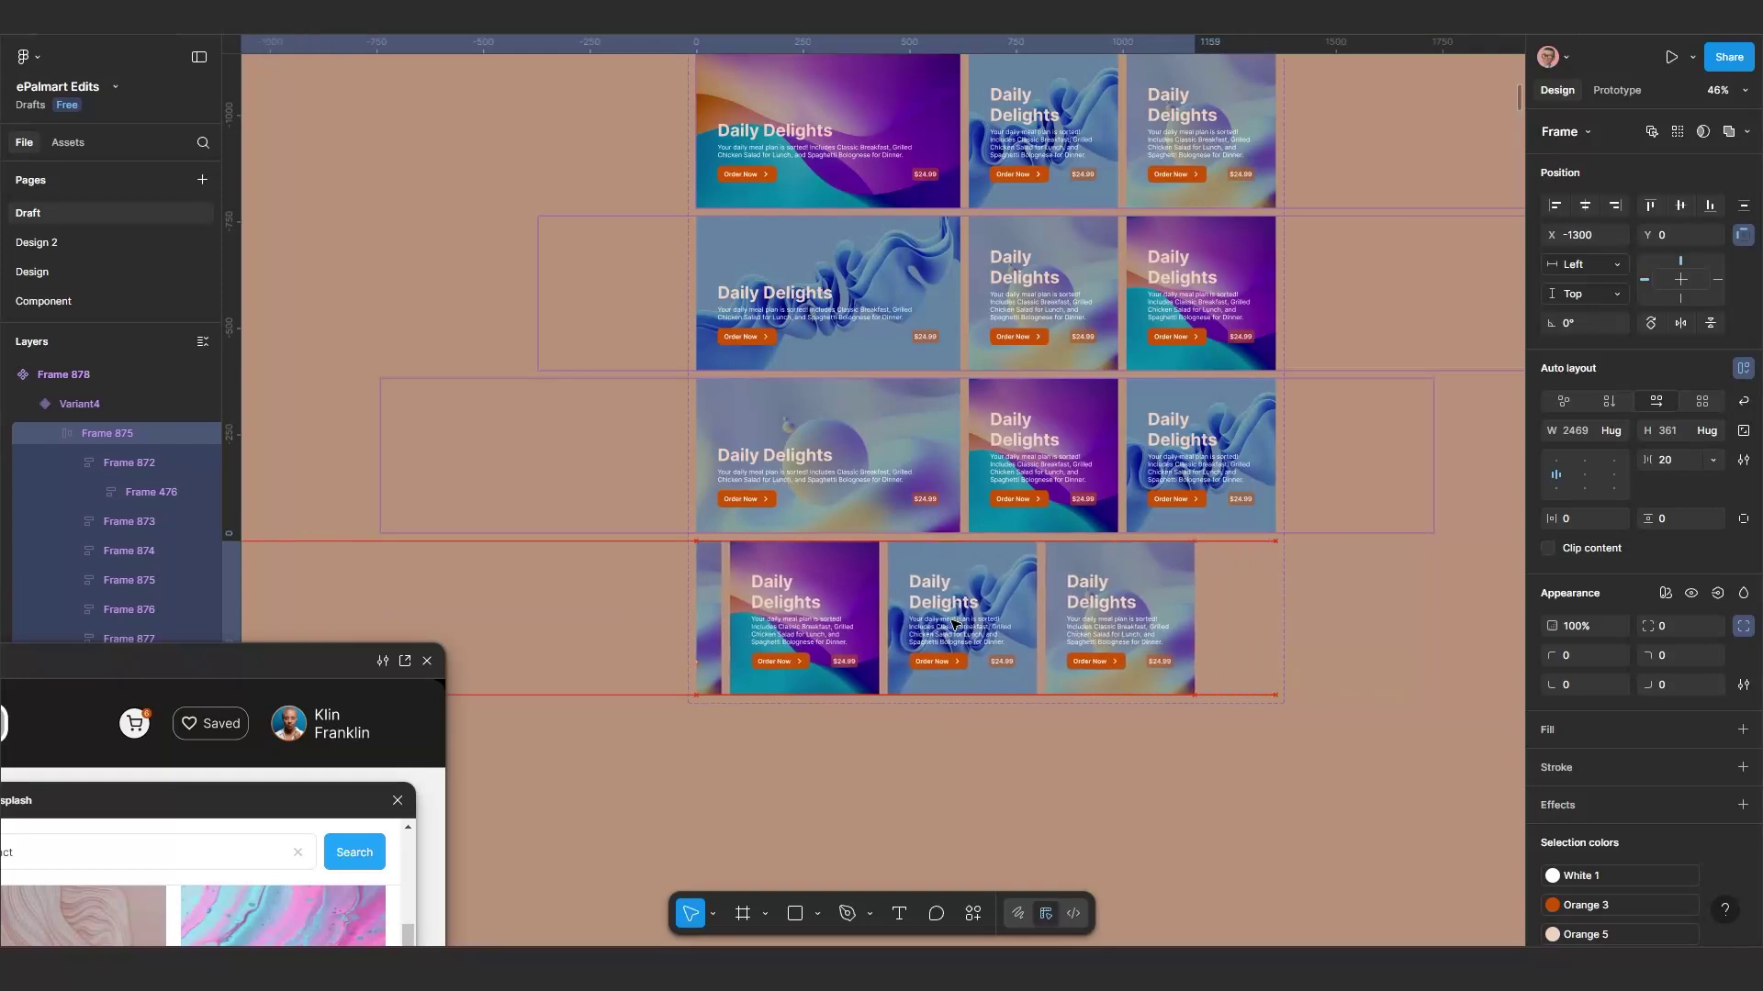
Step: Set the width of the duplicated purple card in the fourth variant to 619
double_click(791, 624)
click(1577, 372)
text(620)
key(Return)
Step: Move the fourth variant's card row to X -1380 so the wide purple card starts at the frame's left edge
click(1033, 629)
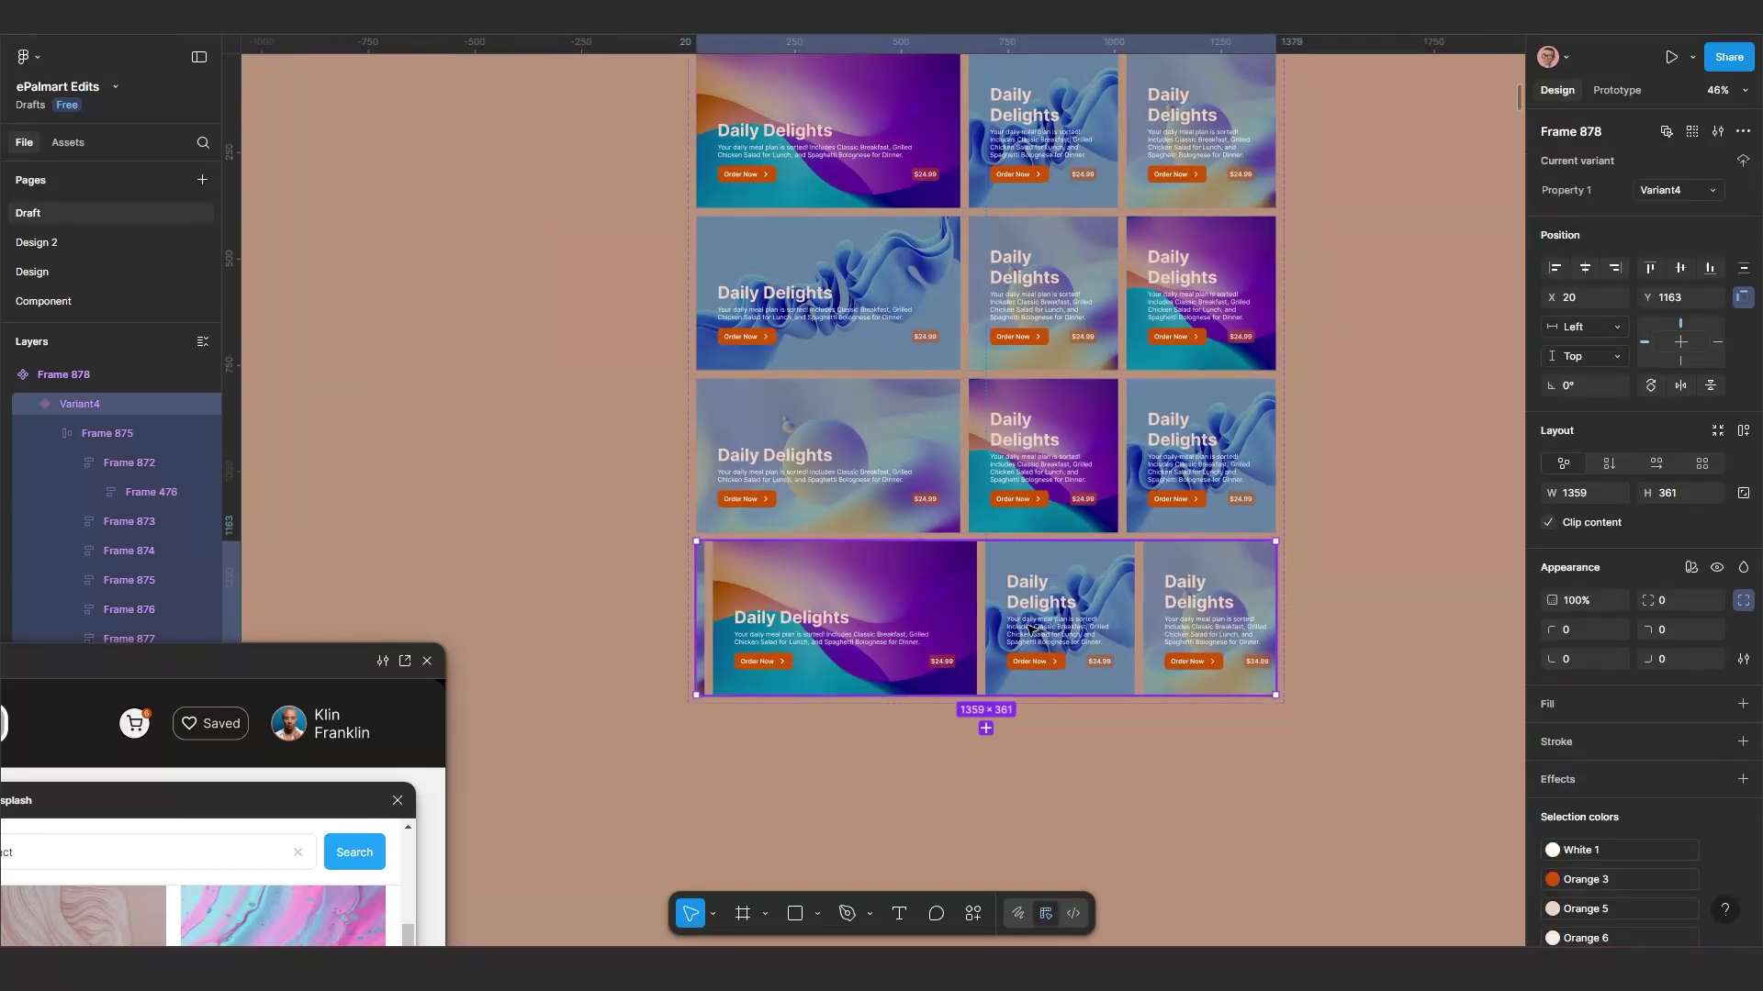
click(1032, 632)
drag(1032, 632, 1039, 621)
scroll(1039, 621, down, 3)
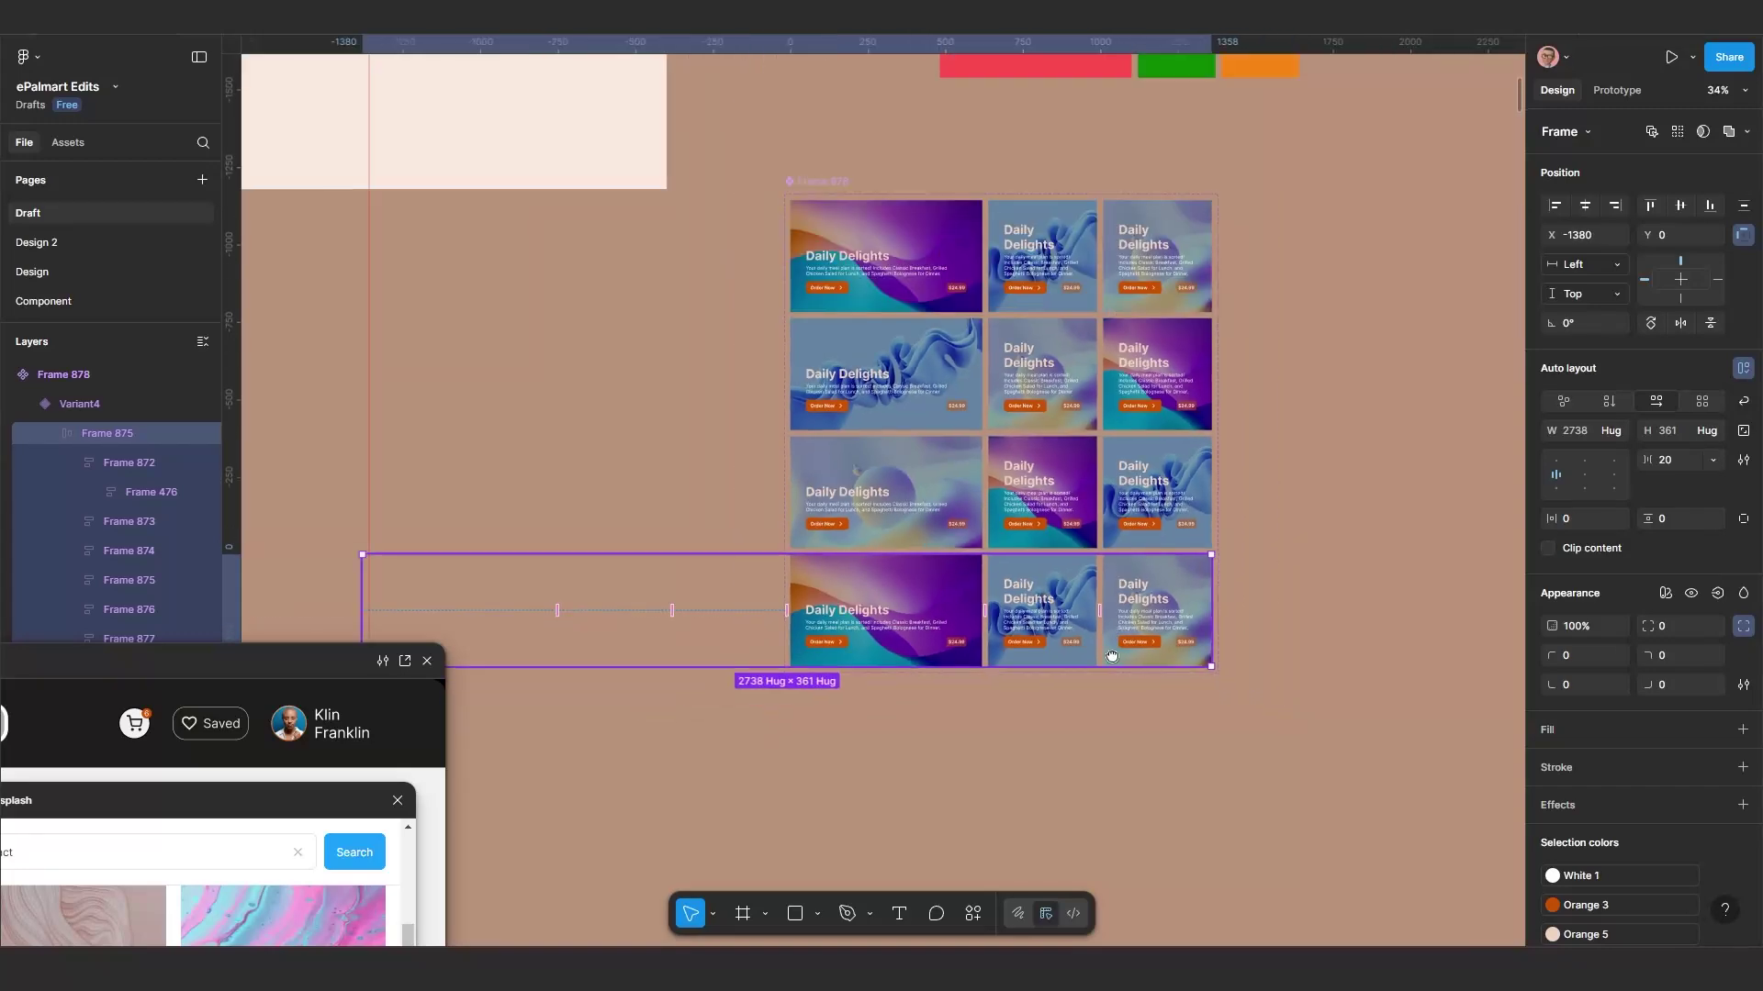
scroll(1112, 657, up, 2)
click(1349, 499)
Step: Link the default variant to Variant2 with a Change to interaction triggered After delay
click(1608, 91)
scroll(1014, 416, up, 4)
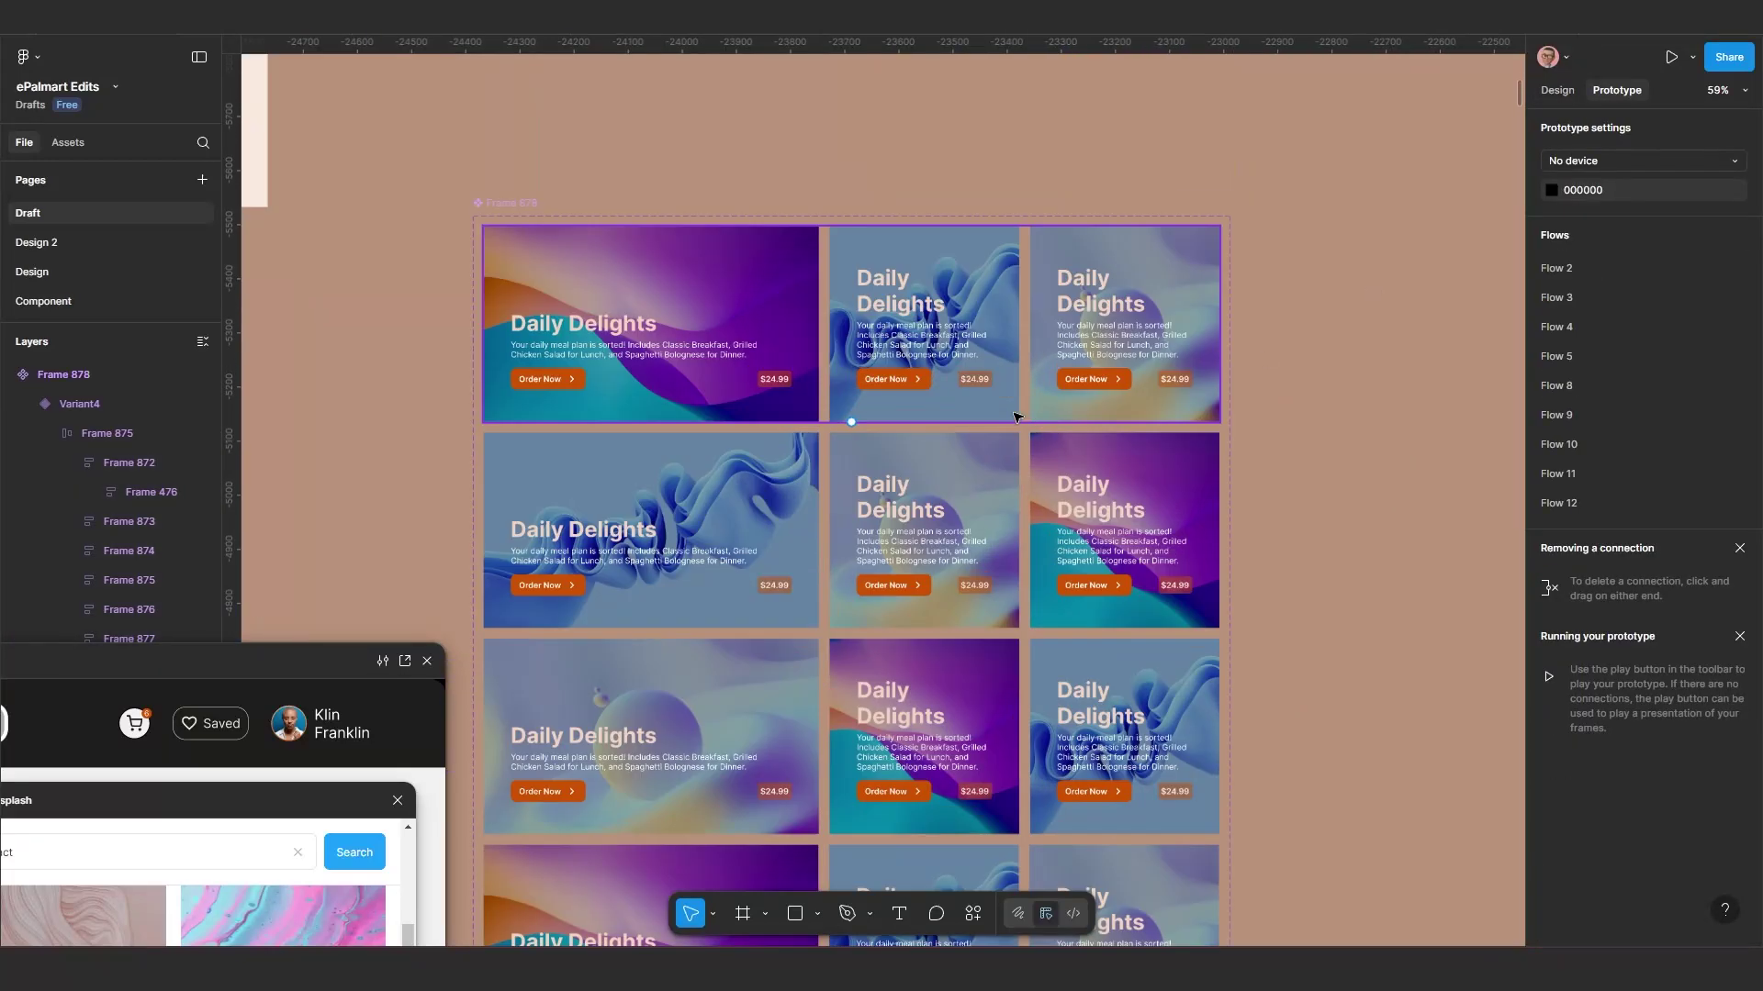
click(1014, 416)
scroll(933, 374, down, 3)
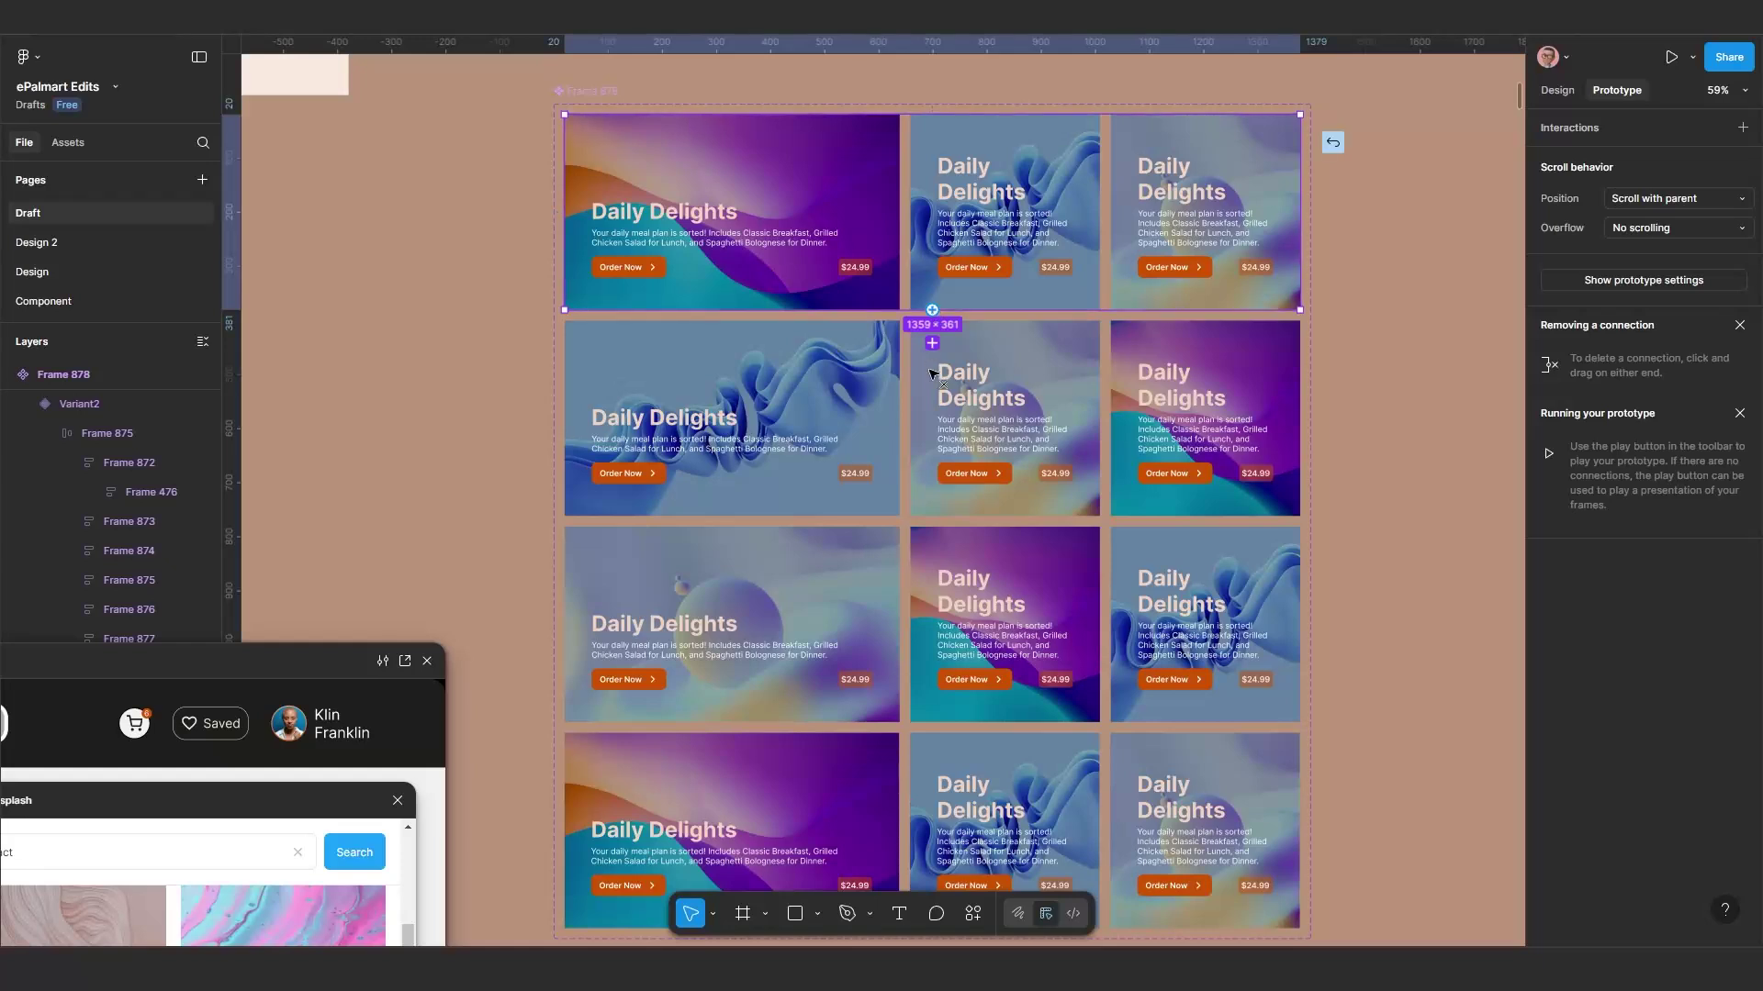
drag(929, 370, 966, 511)
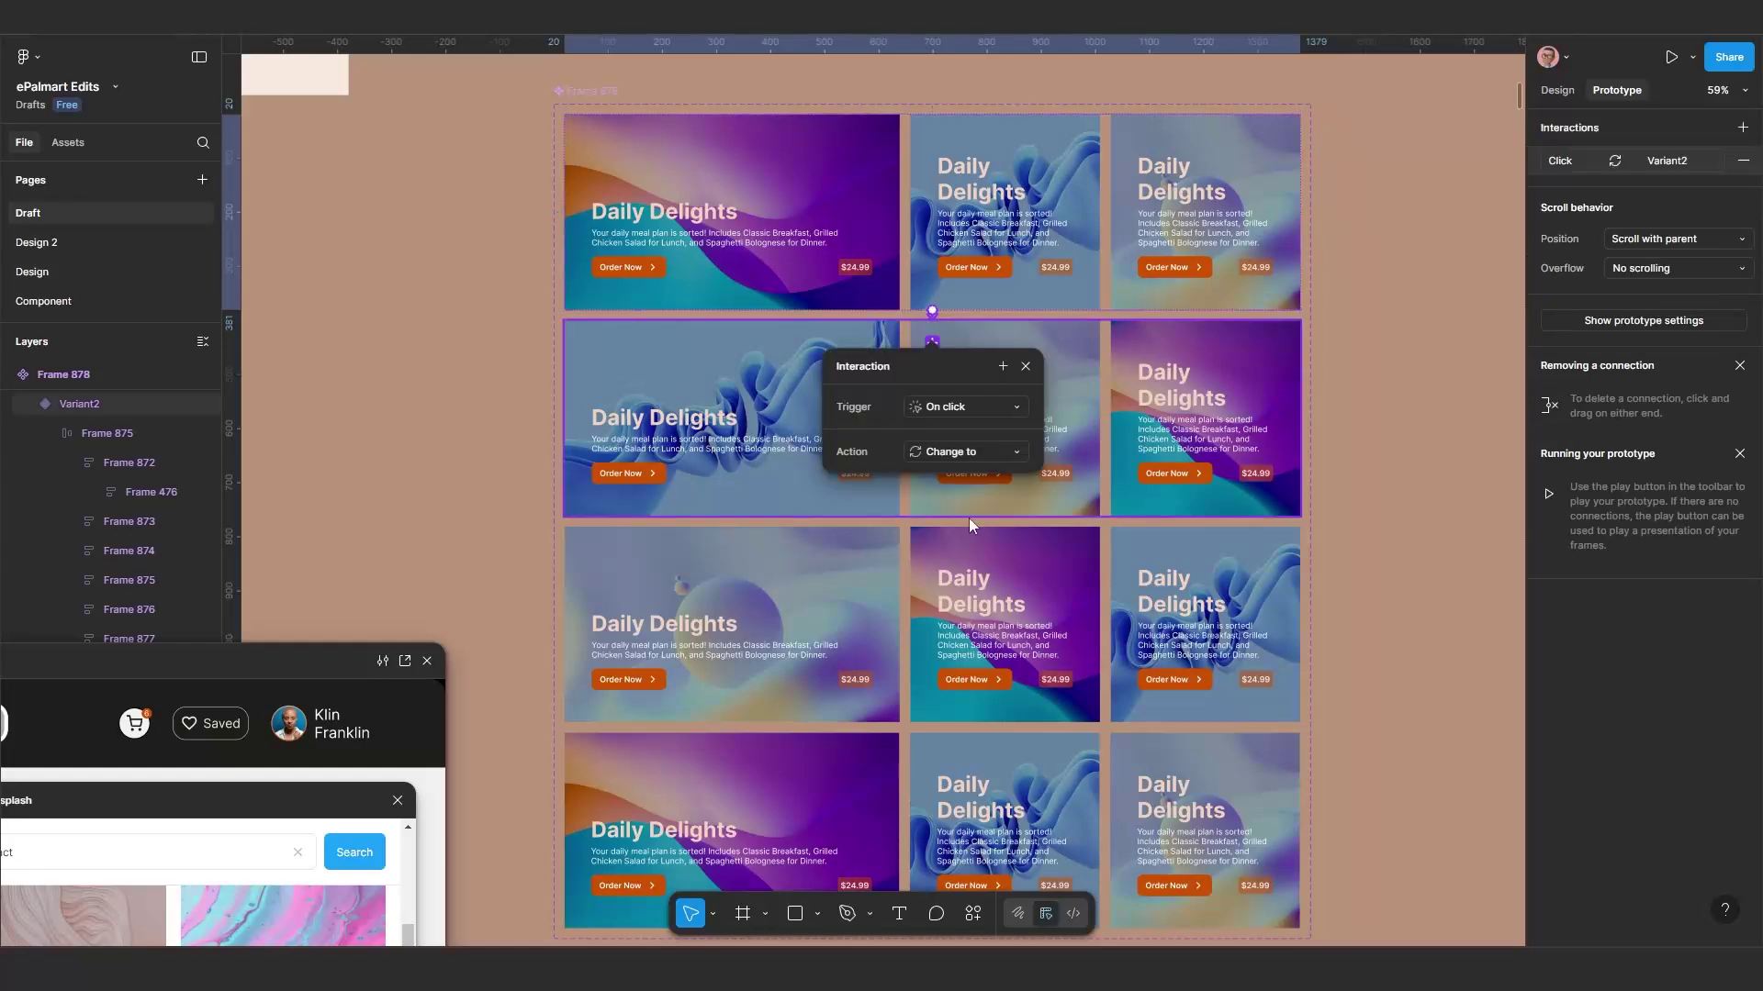
click(946, 411)
click(960, 634)
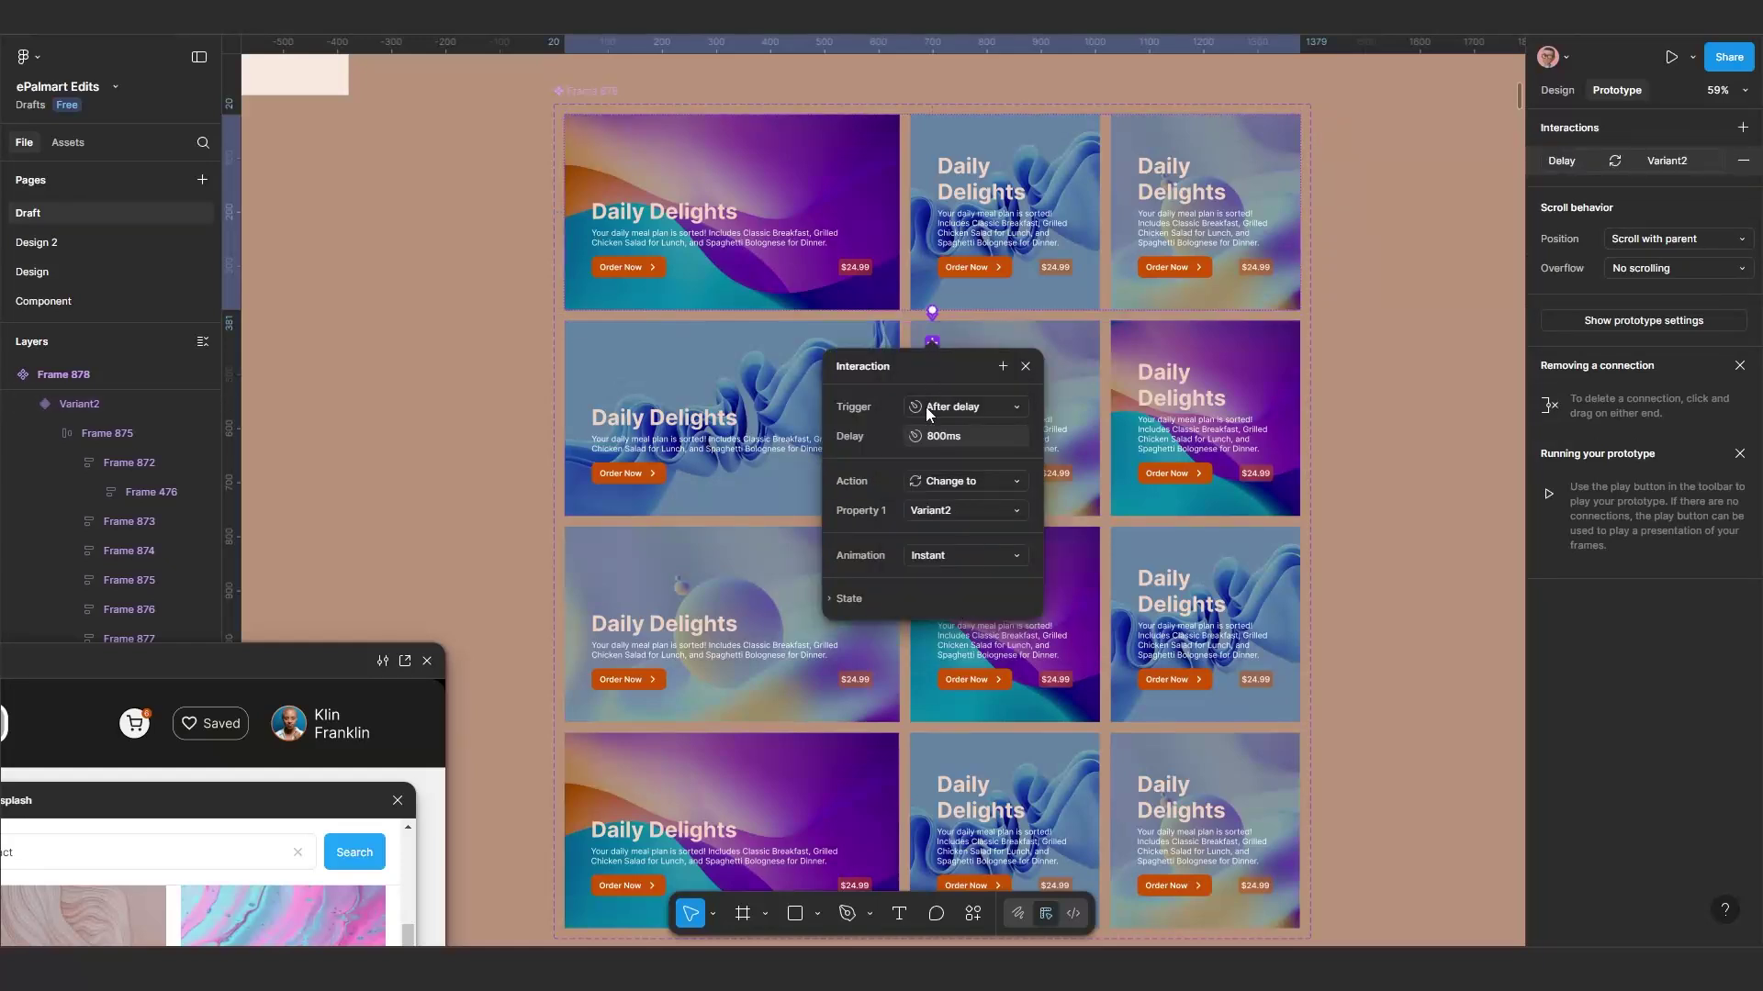
Step: Animate the default variant's interaction with Smart animate and set its delay to 1000 ms
click(935, 556)
click(975, 600)
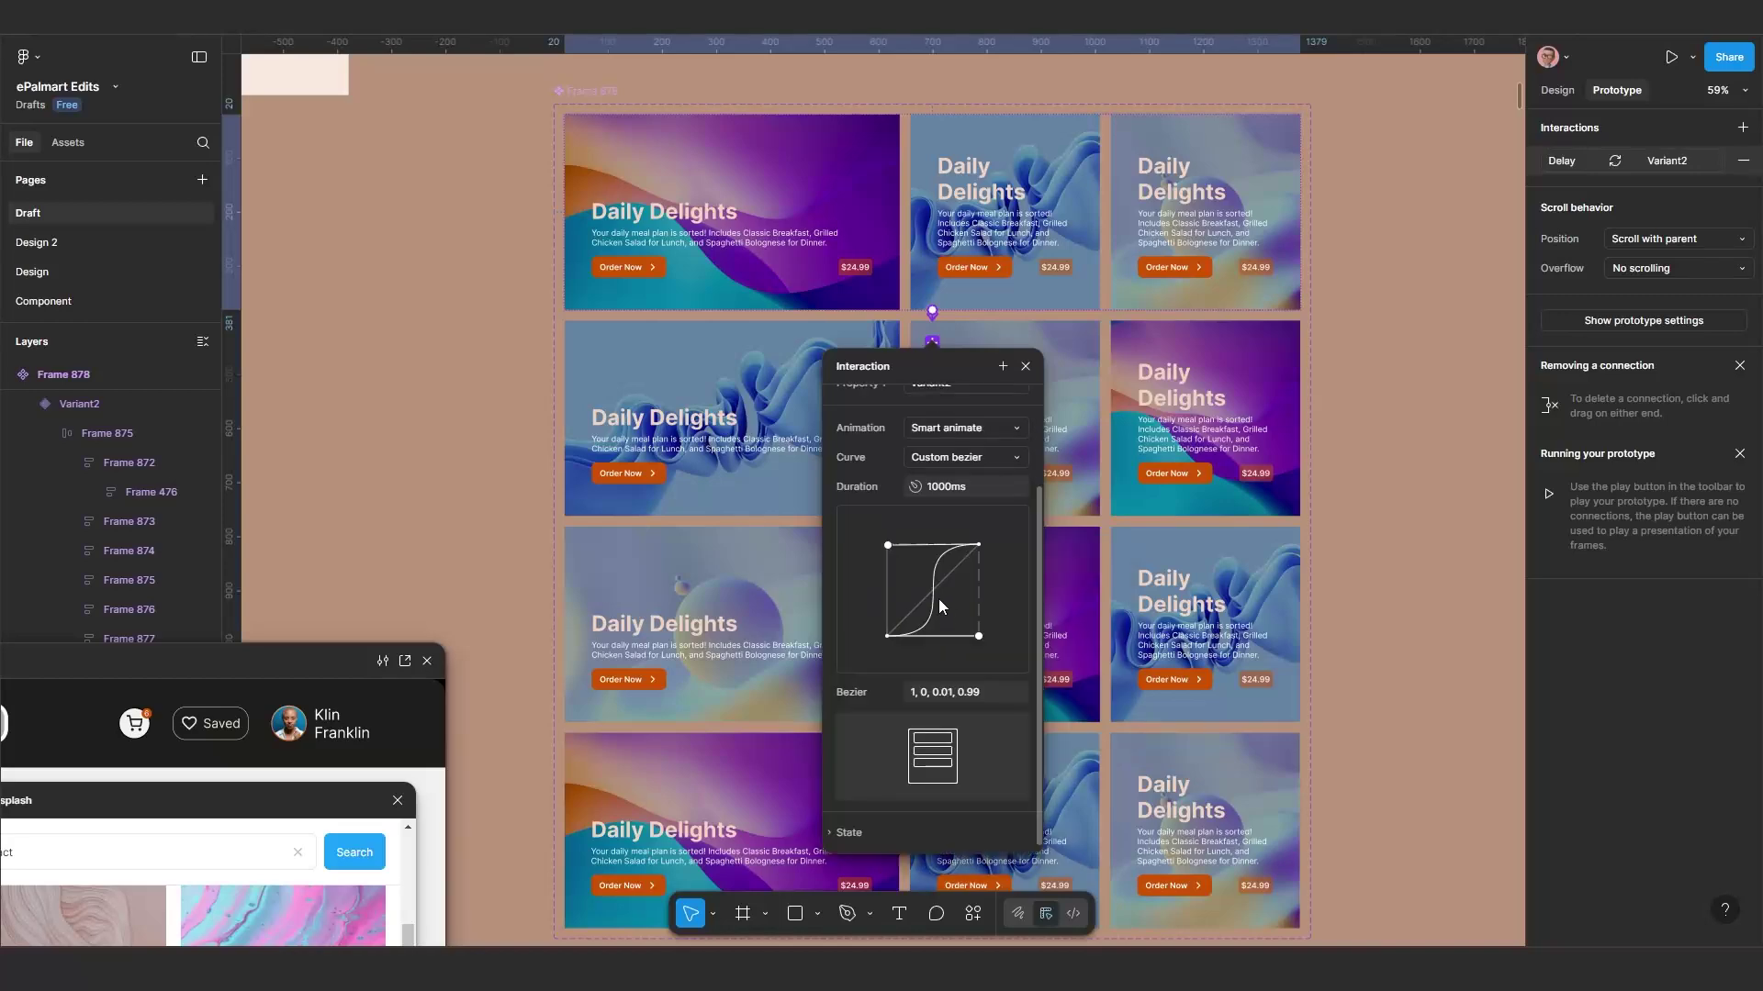
scroll(888, 470, up, 2)
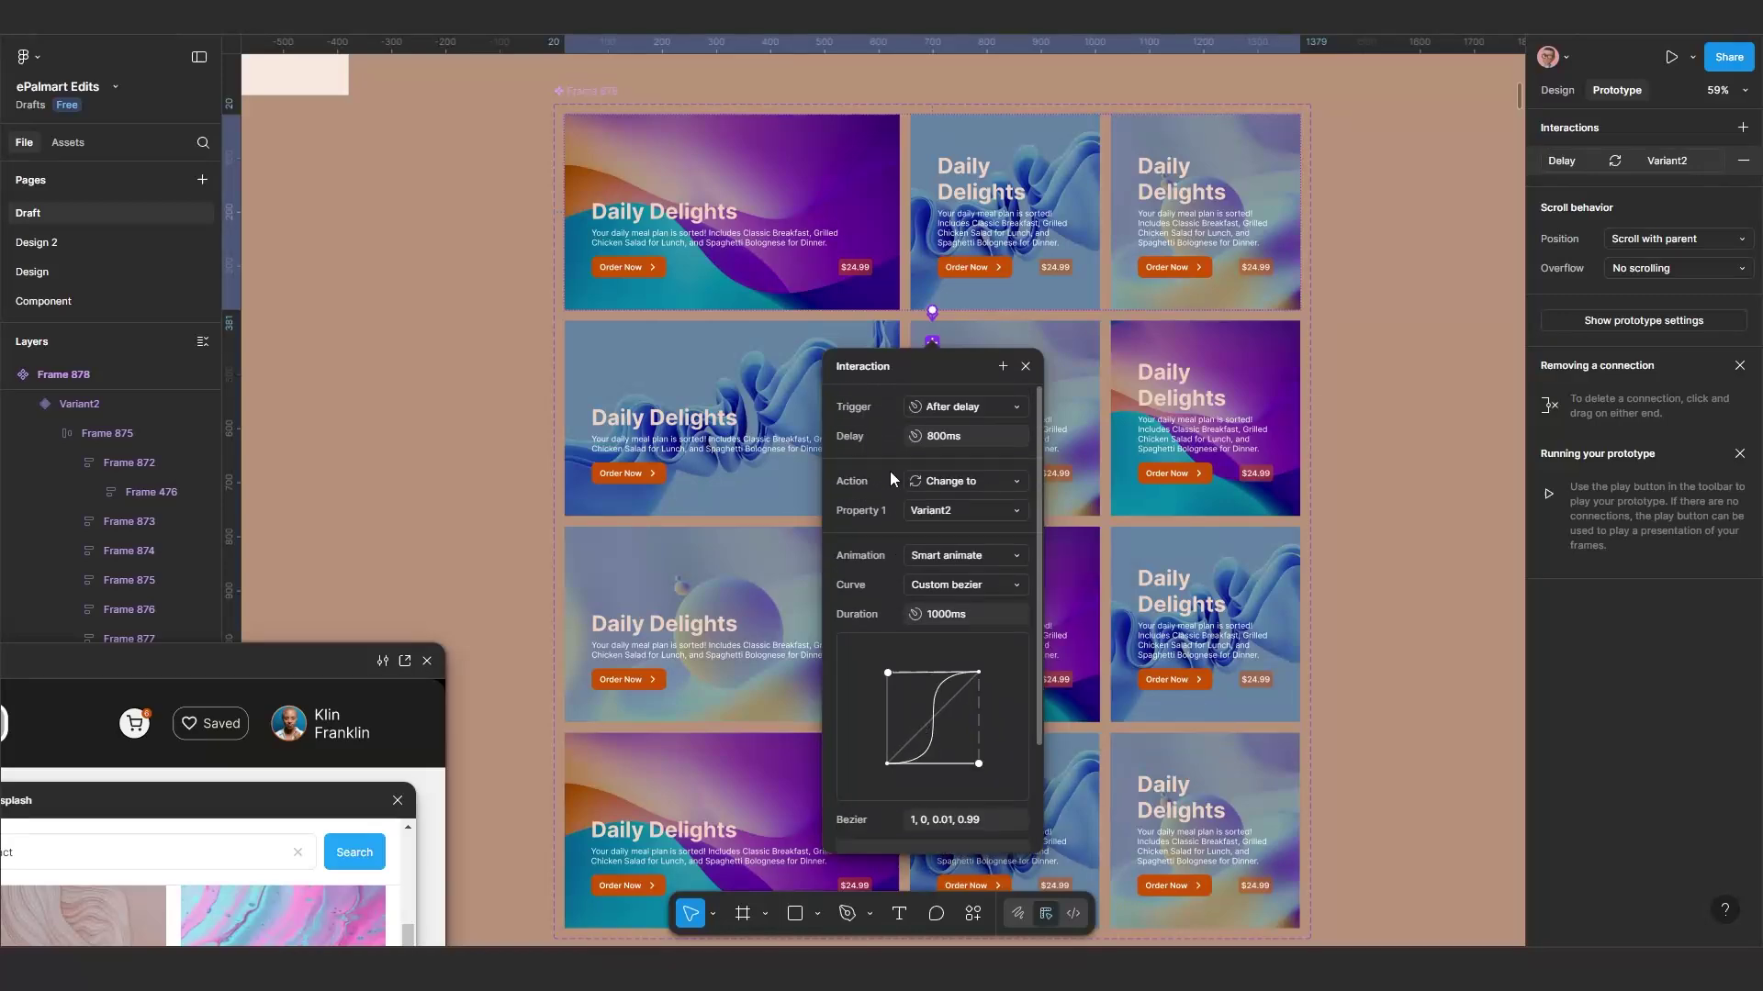
click(939, 445)
text(1000)
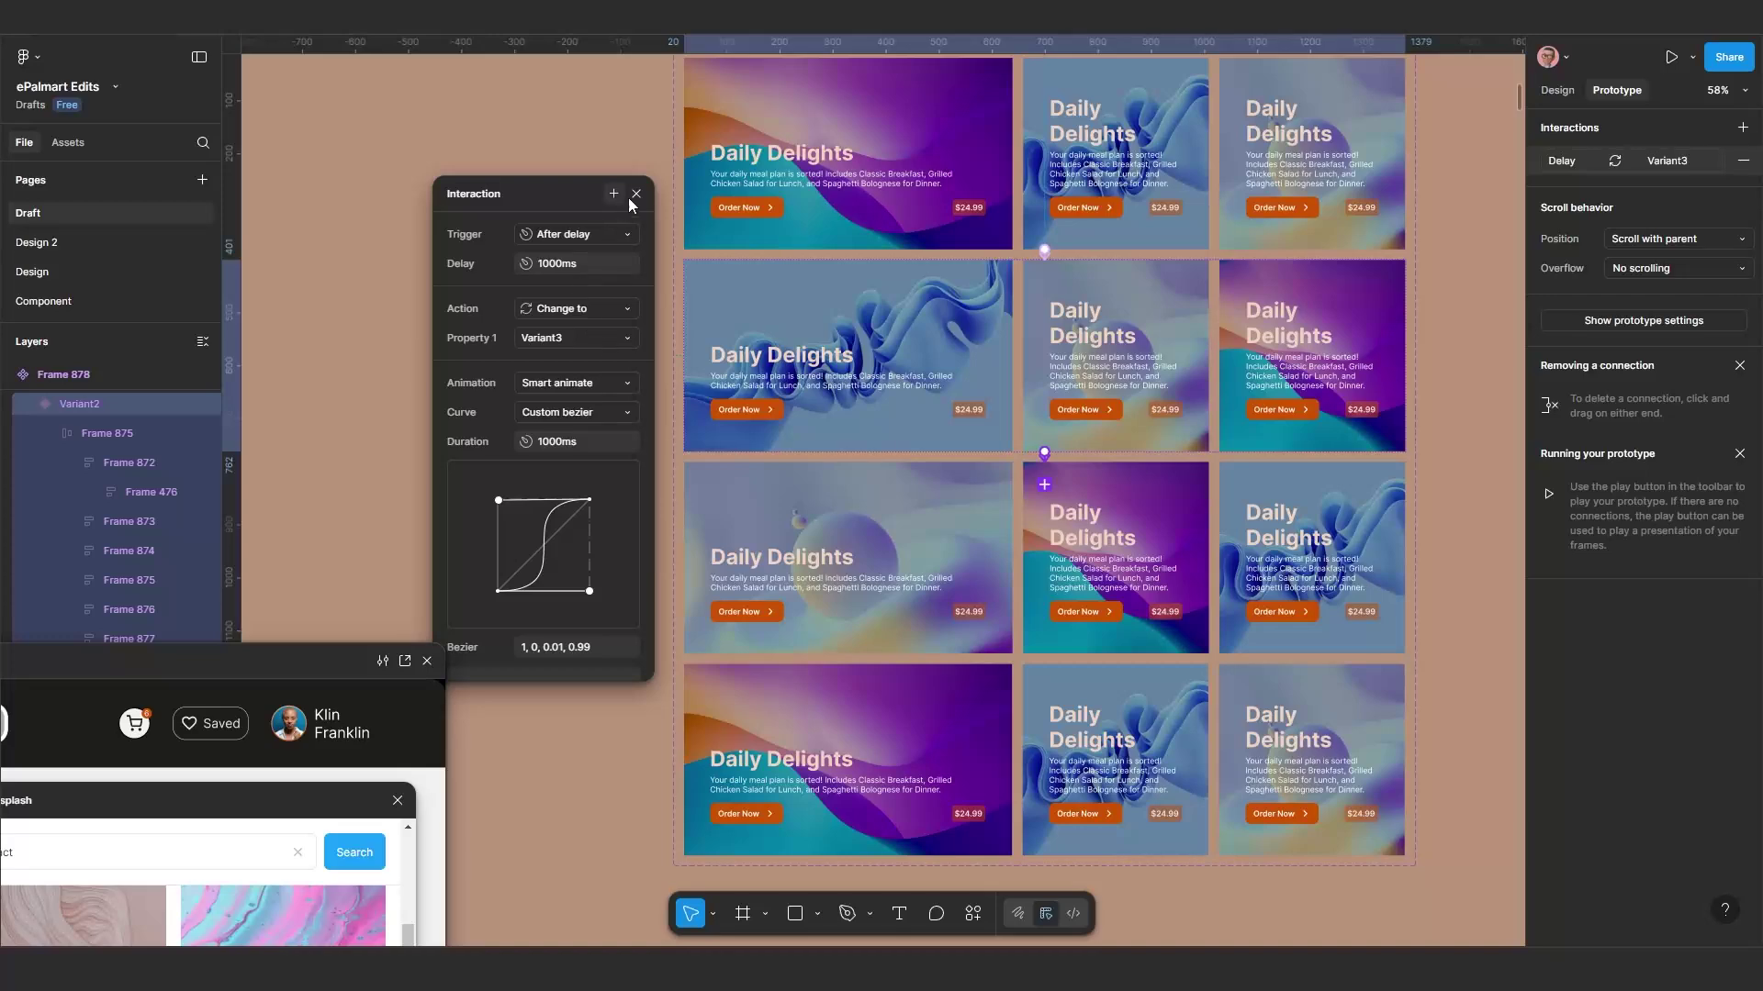
Step: Link Variant3 to Variant4 with an After delay trigger of 1000 ms, keeping the Smart animate transition
click(635, 194)
click(1028, 634)
drag(1044, 686, 1034, 720)
click(551, 376)
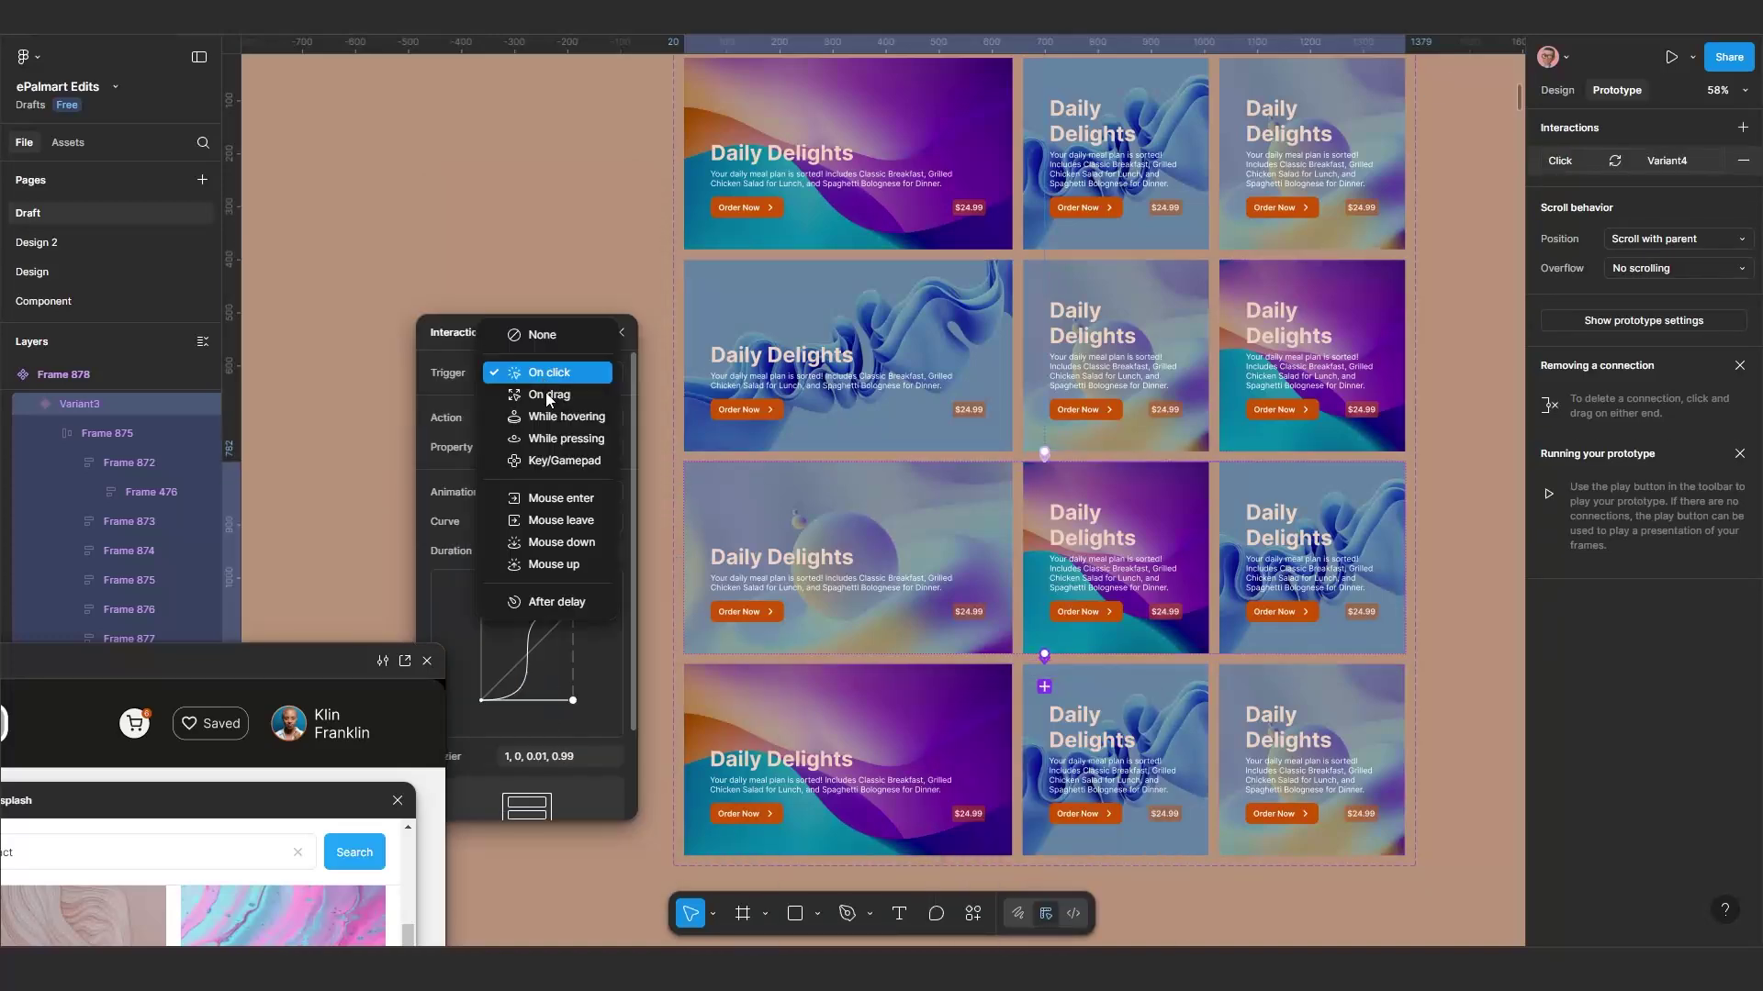
click(556, 602)
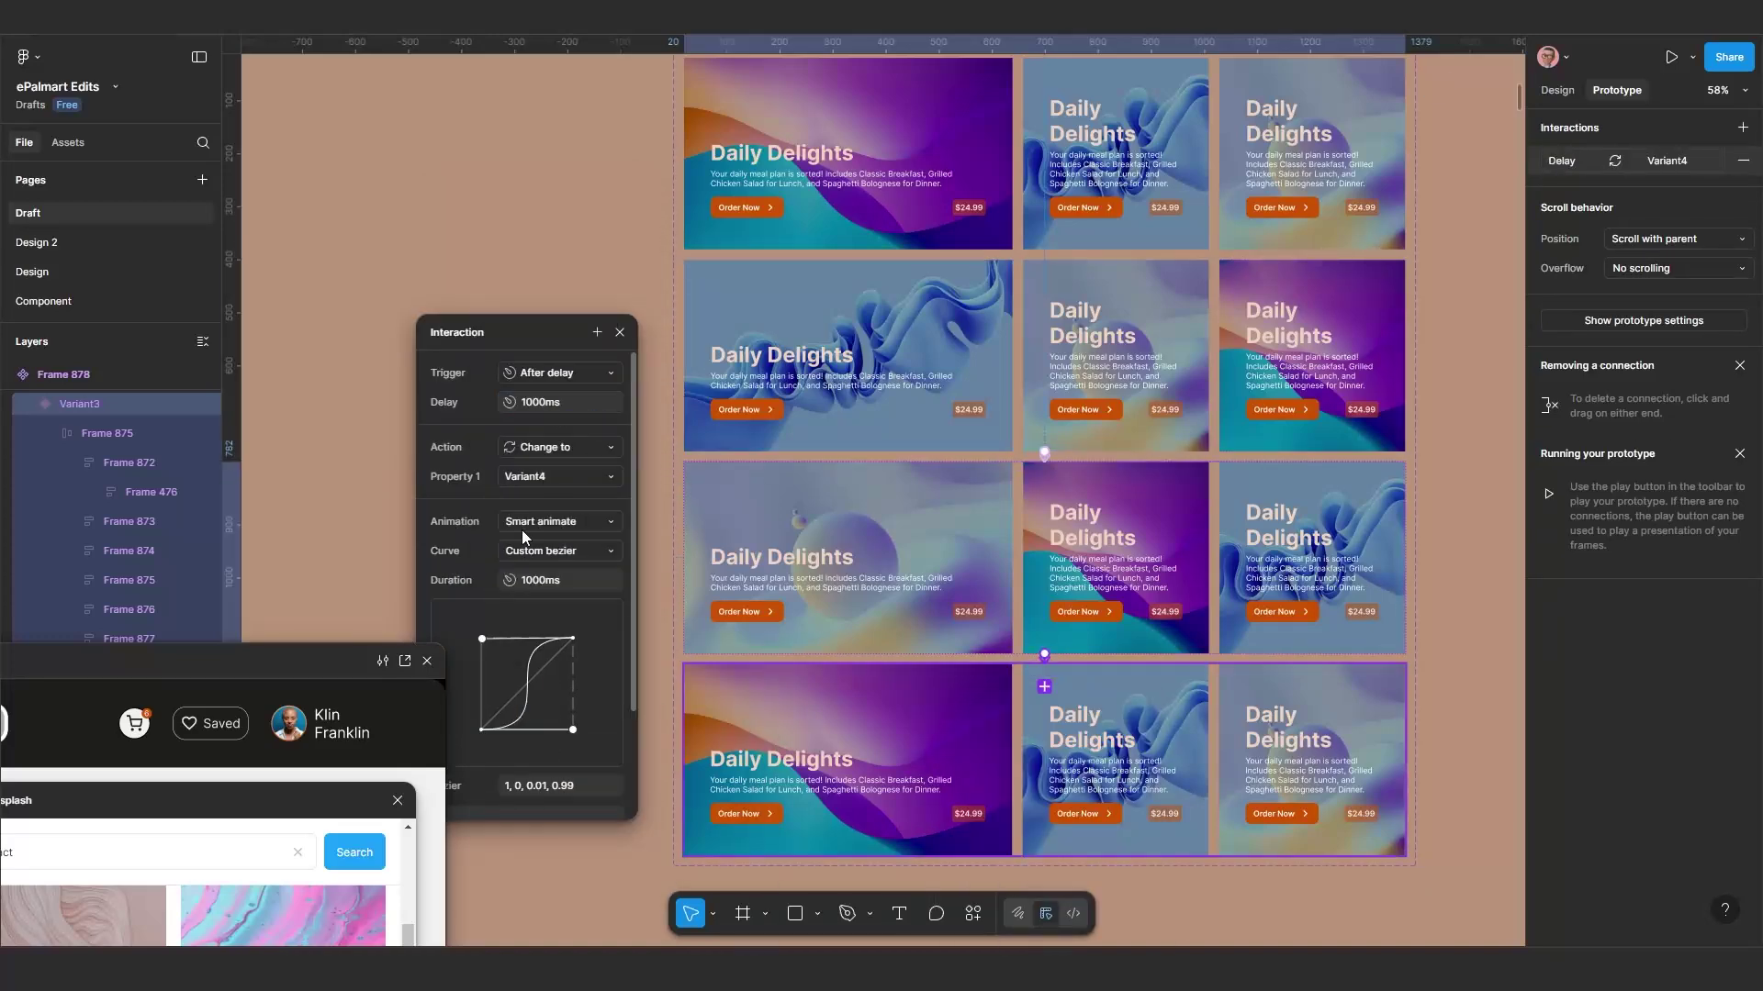
click(845, 560)
scroll(918, 551, down, 3)
drag(1032, 652, 1018, 354)
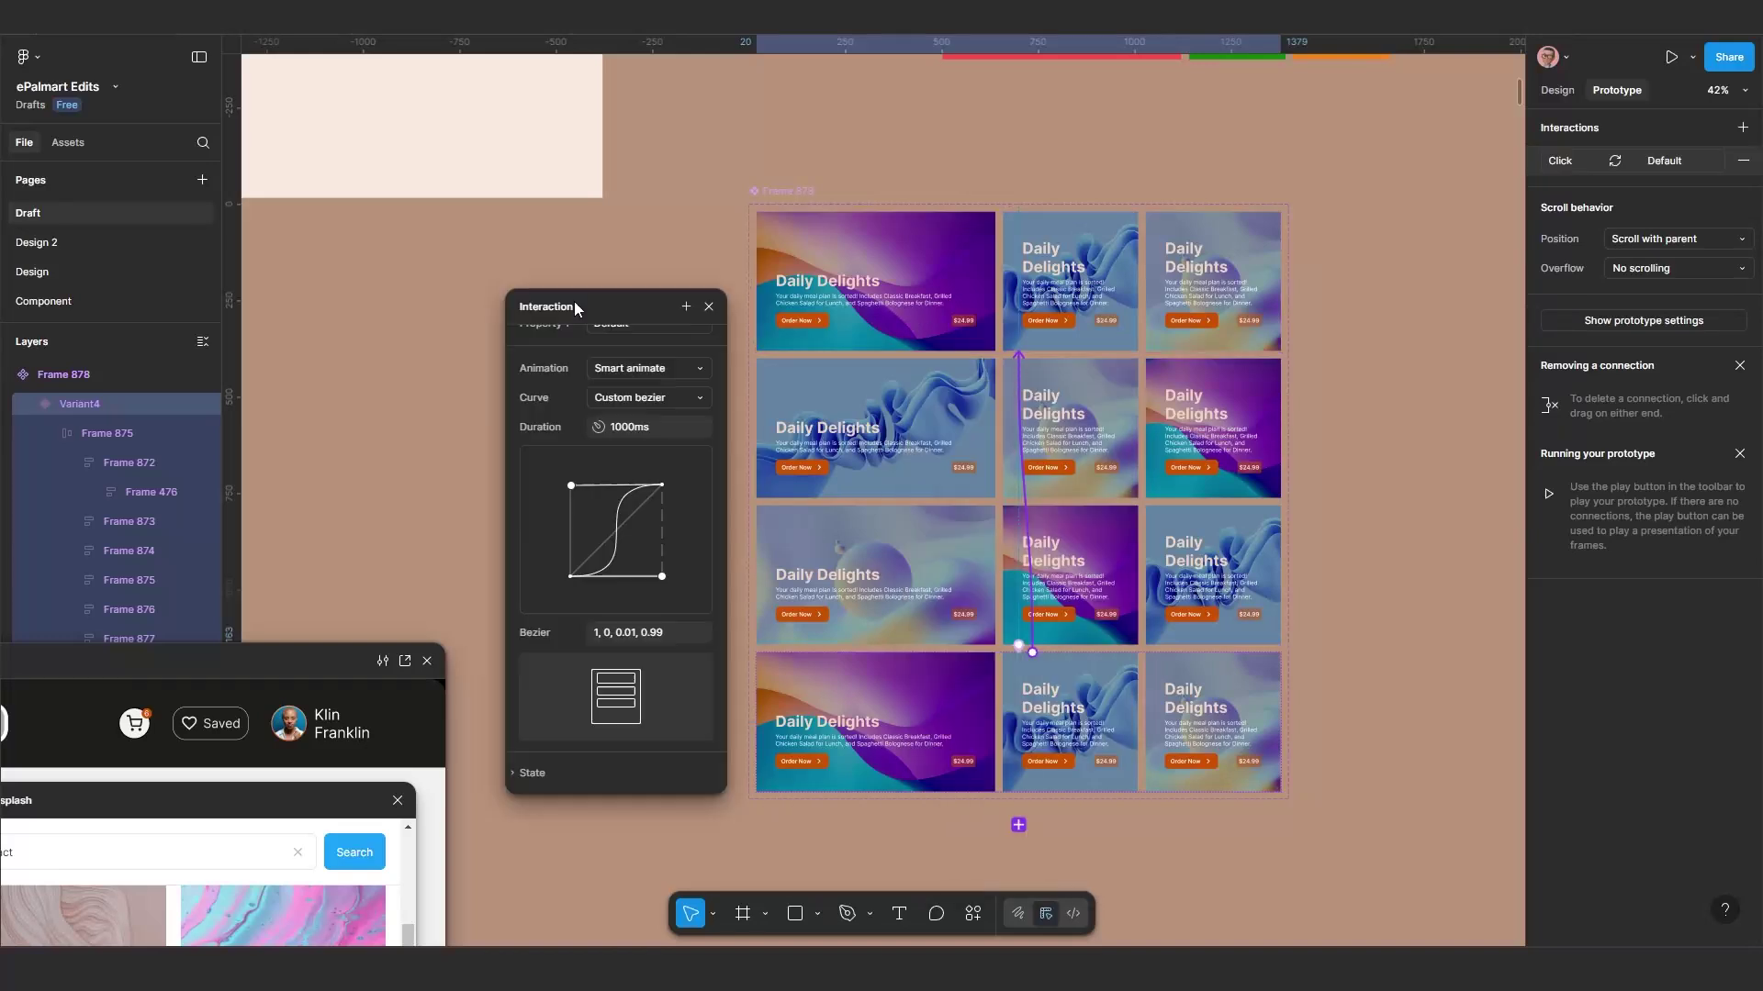
scroll(527, 410, up, 2)
key(Delete)
Step: Link Variant4 back to the default variant with an After delay trigger of 1 ms
click(1036, 677)
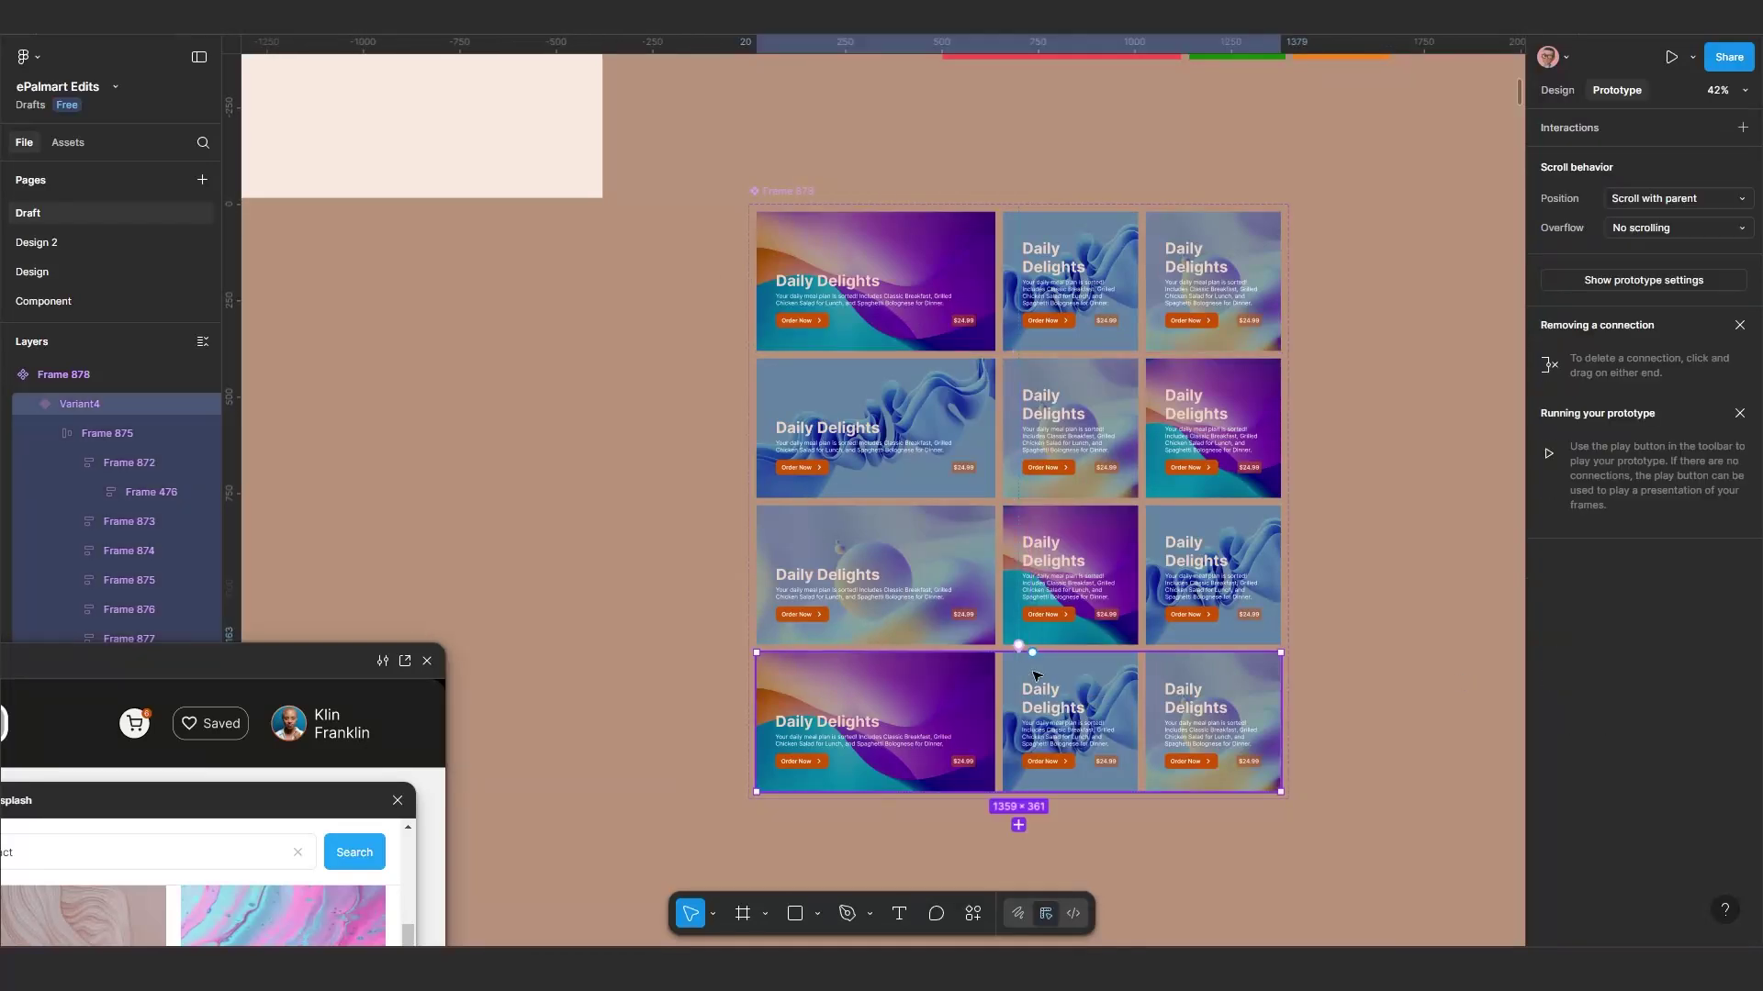
drag(1032, 652, 962, 336)
drag(1025, 399, 536, 371)
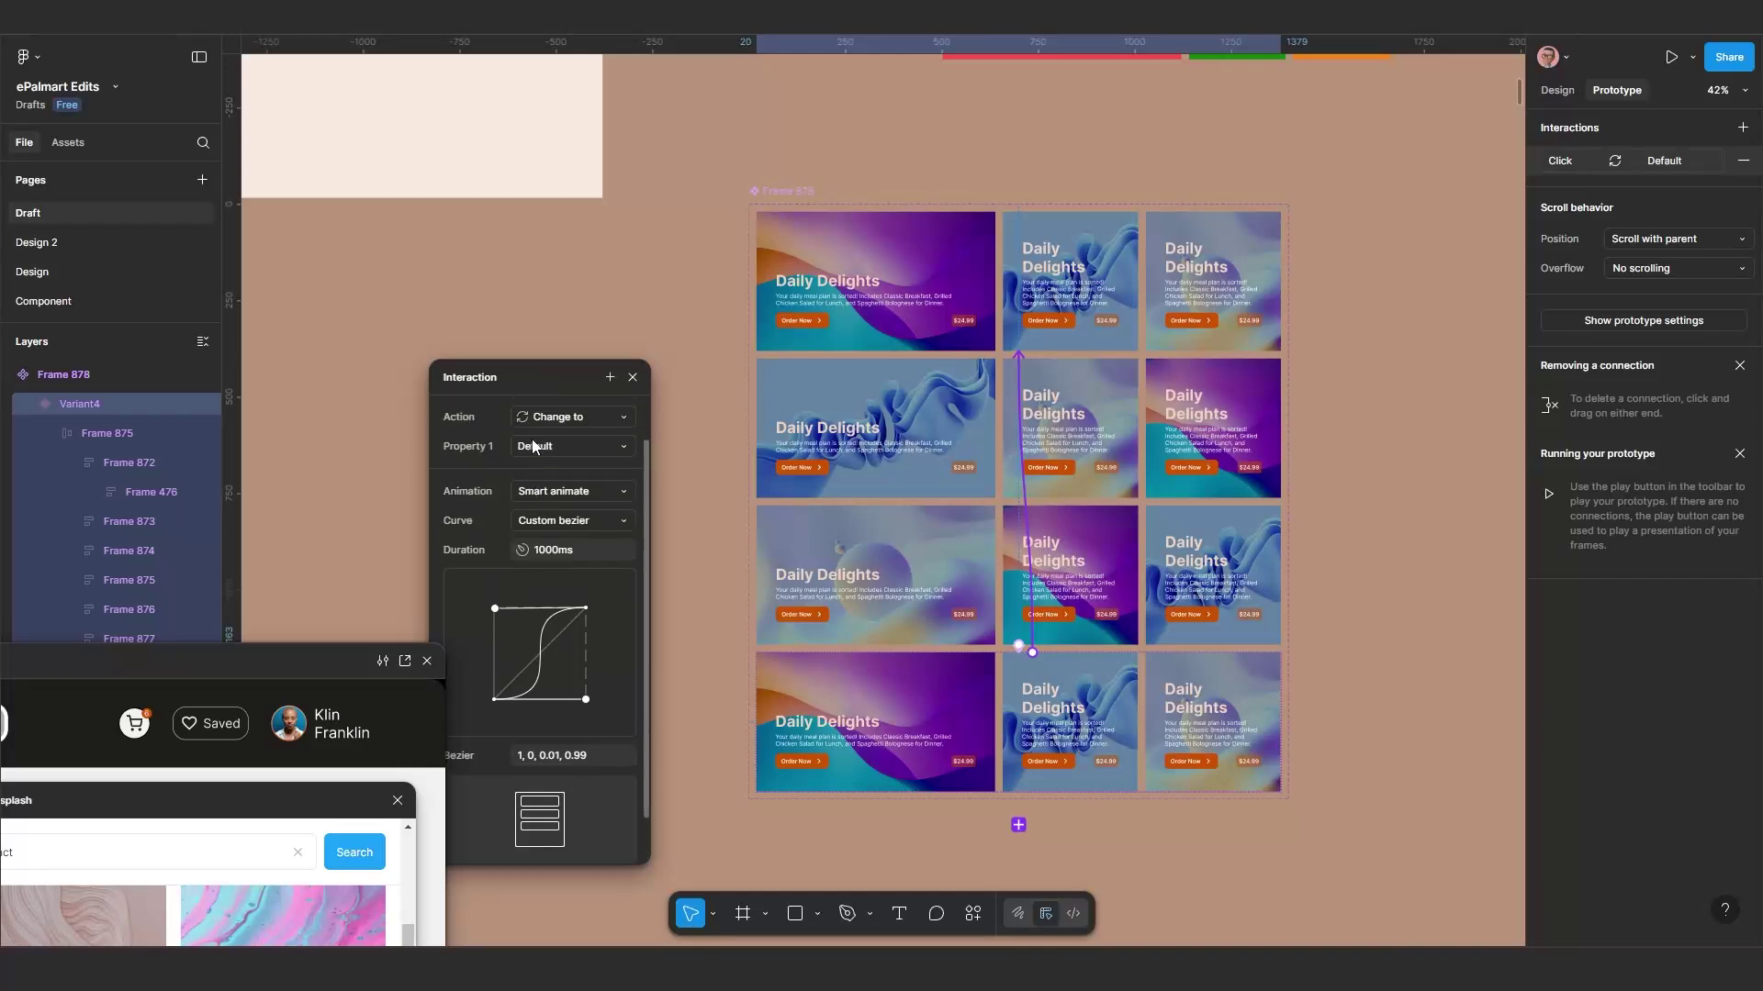
scroll(532, 446, up, 2)
click(554, 417)
click(555, 648)
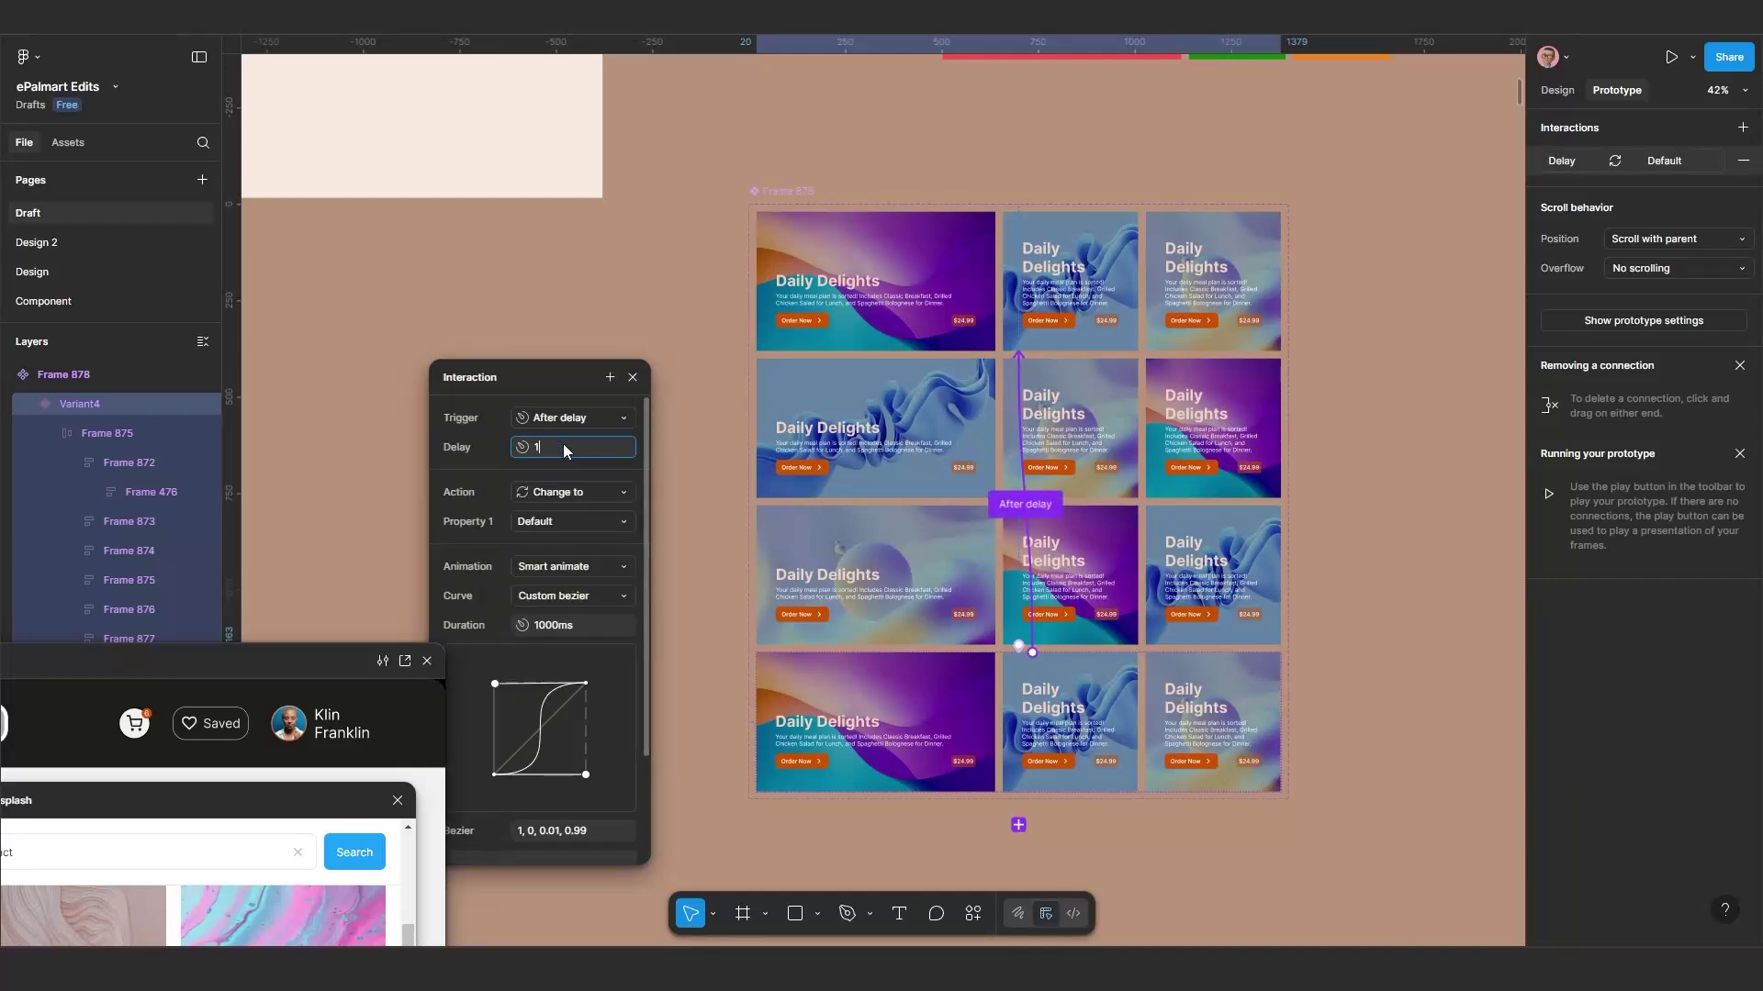
key(Return)
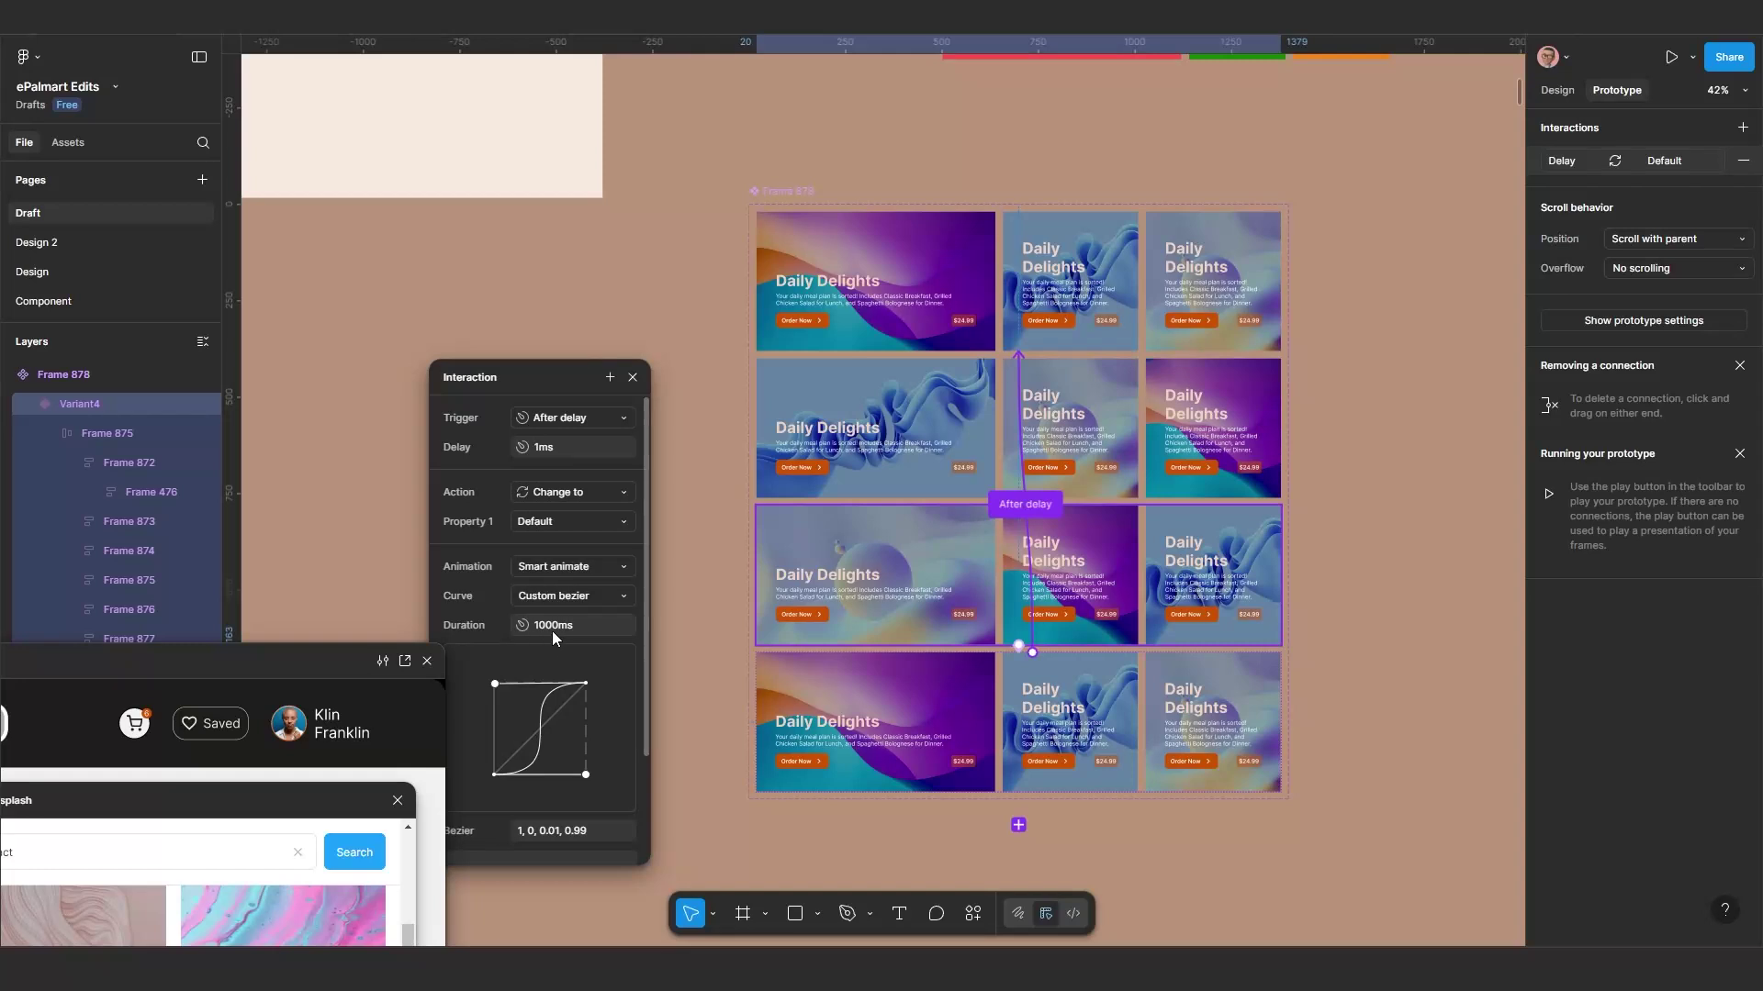
Step: Set the animation of Variant4's loop-back interaction to Instant
click(551, 569)
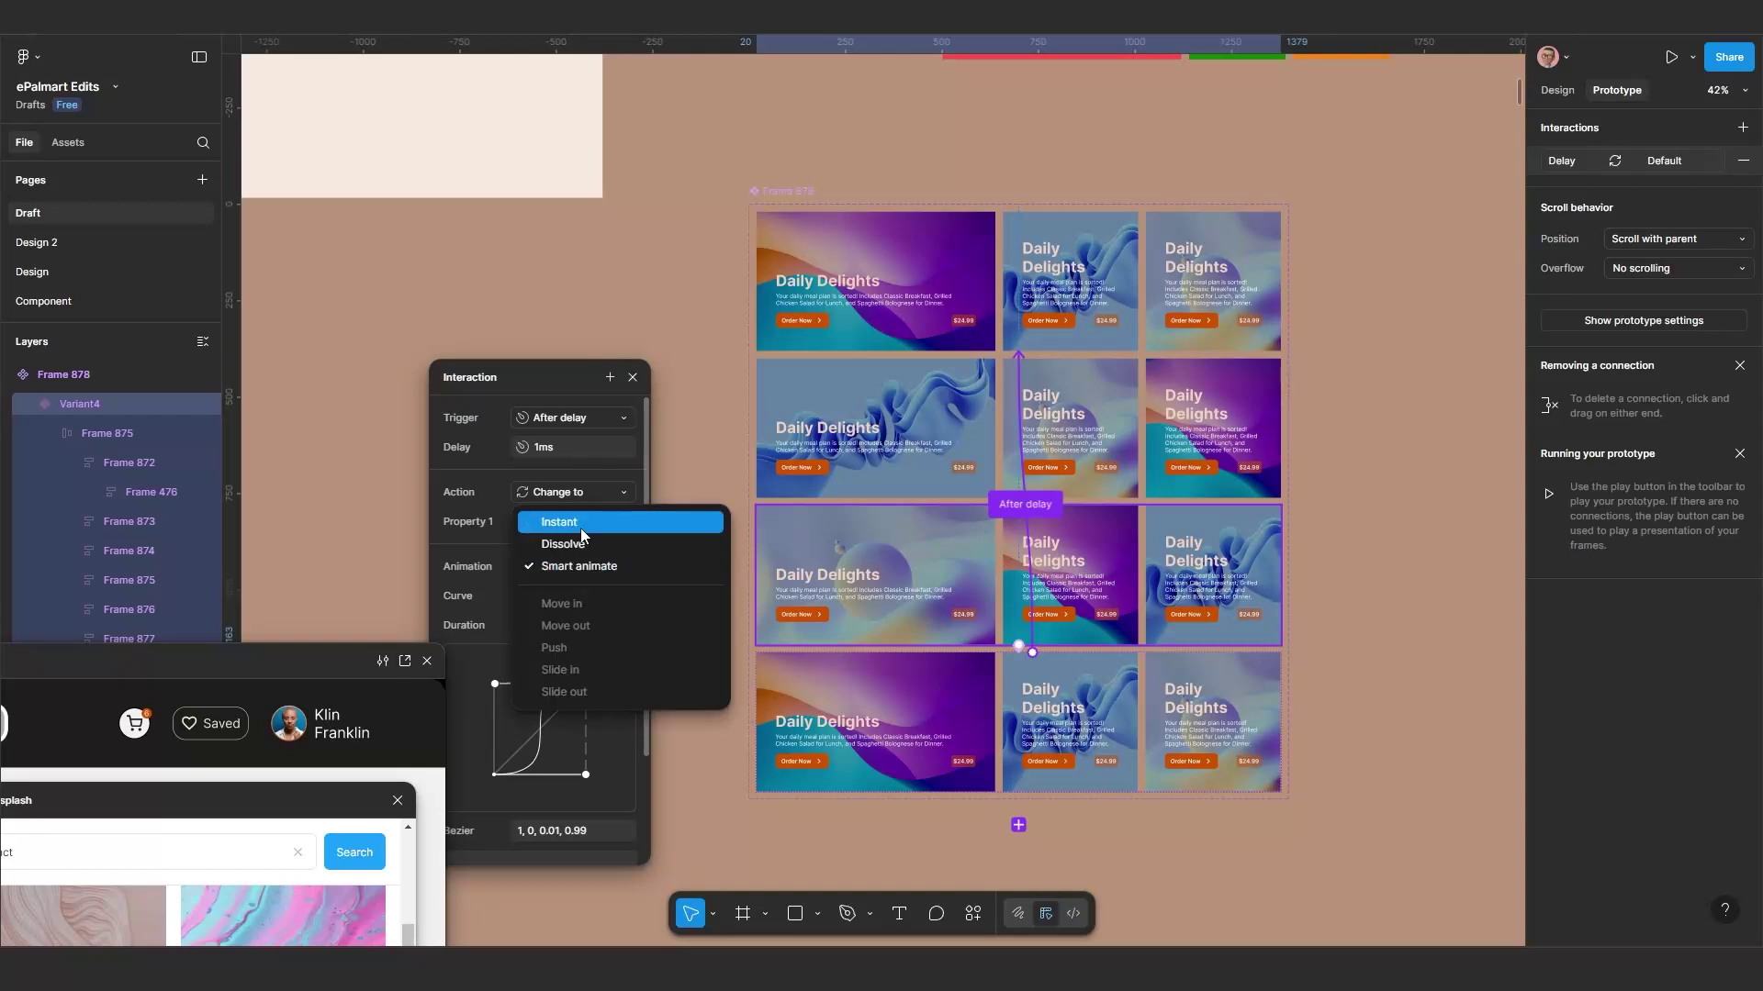
click(581, 521)
drag(541, 381, 585, 294)
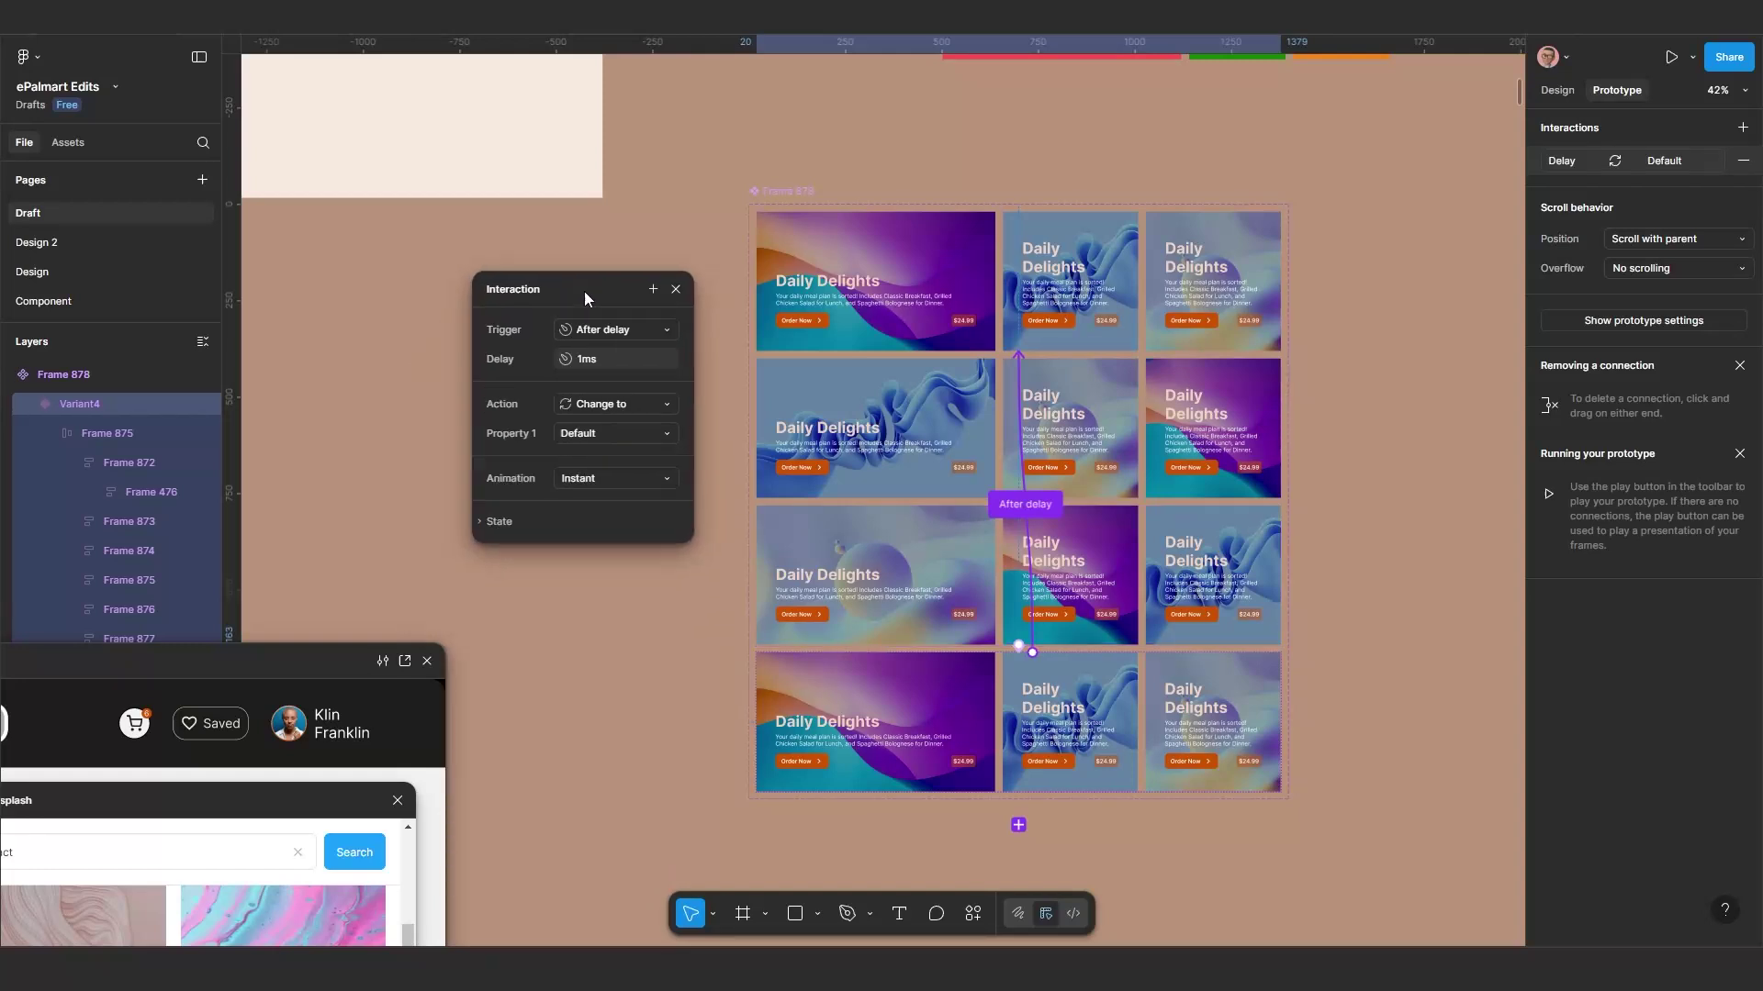
click(676, 289)
Step: Copy the wide purple card out of the default variant onto the free canvas above the numbered cards
scroll(1129, 591, down, 3)
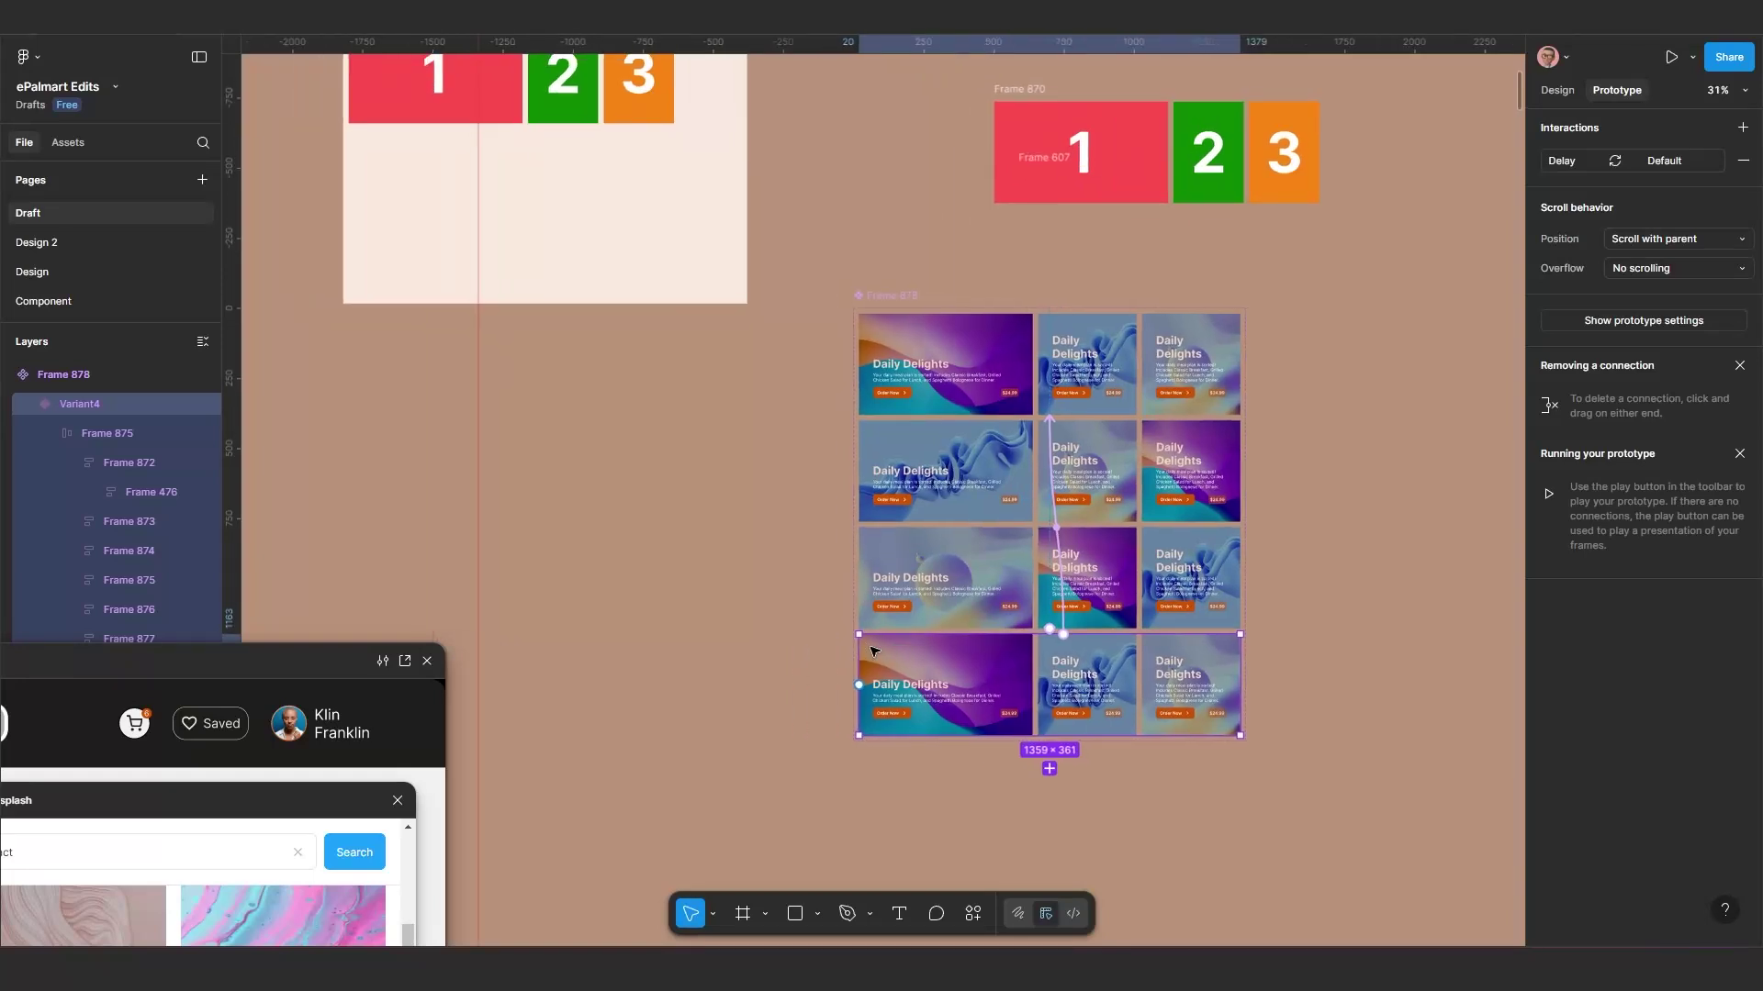
scroll(874, 651, down, 2)
click(910, 504)
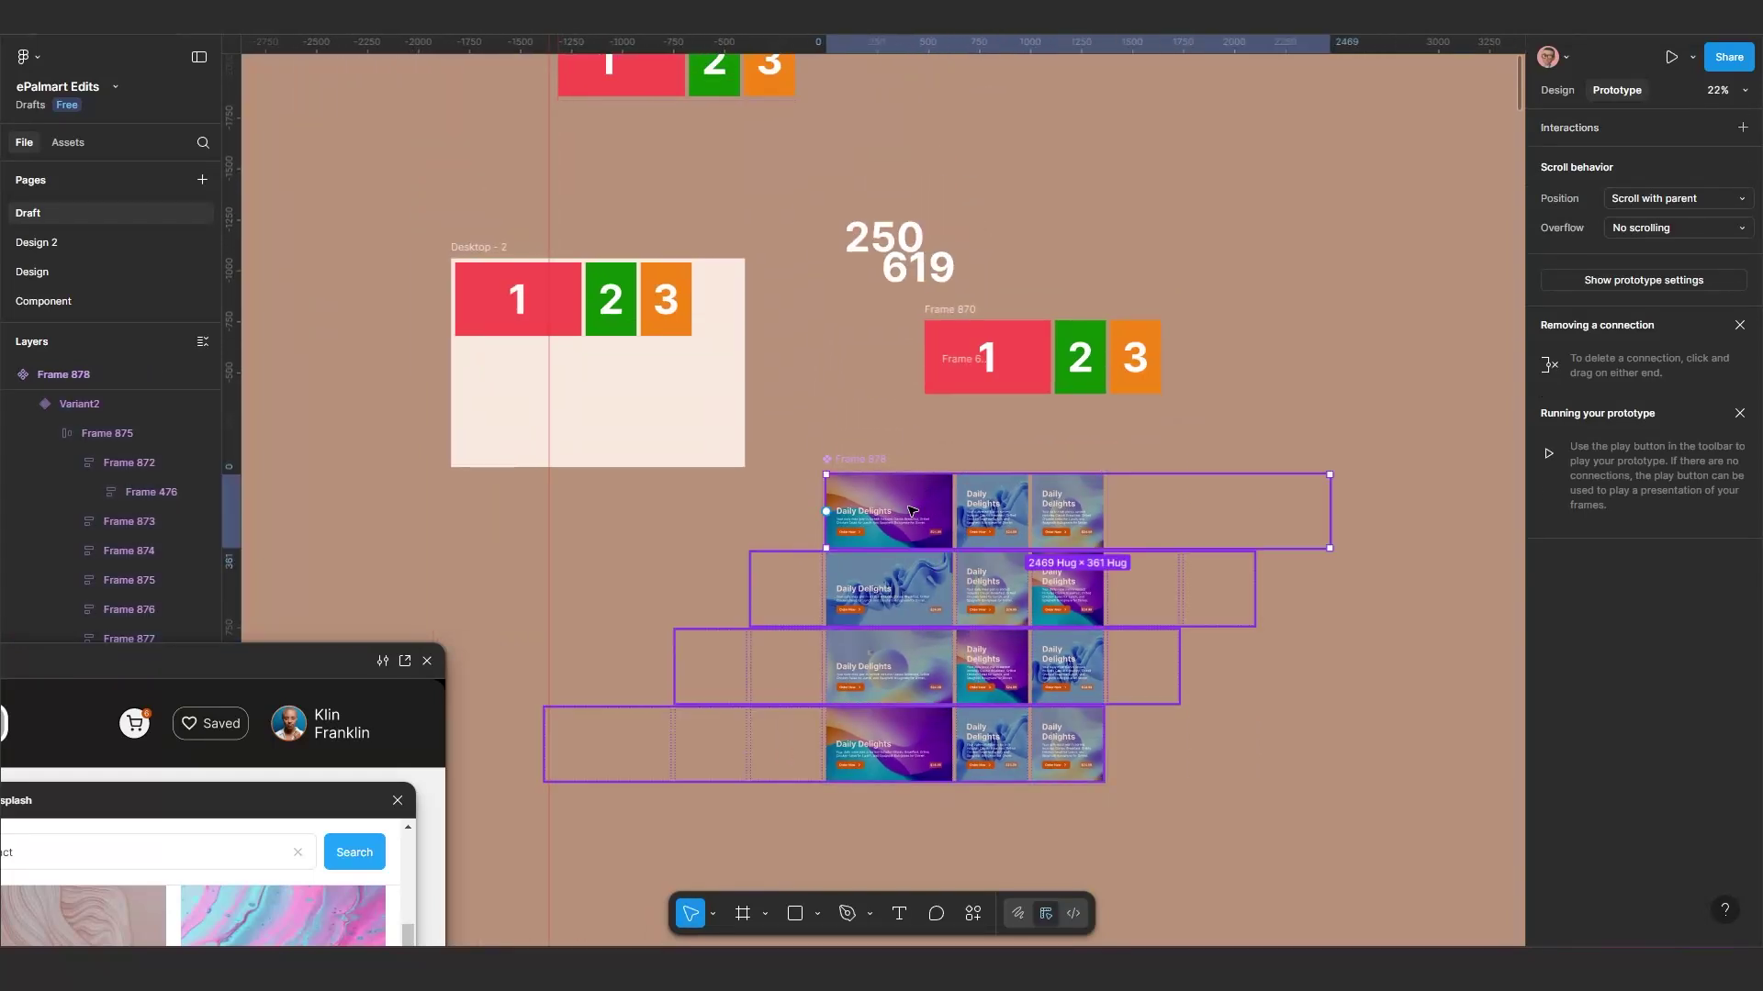
double_click(918, 500)
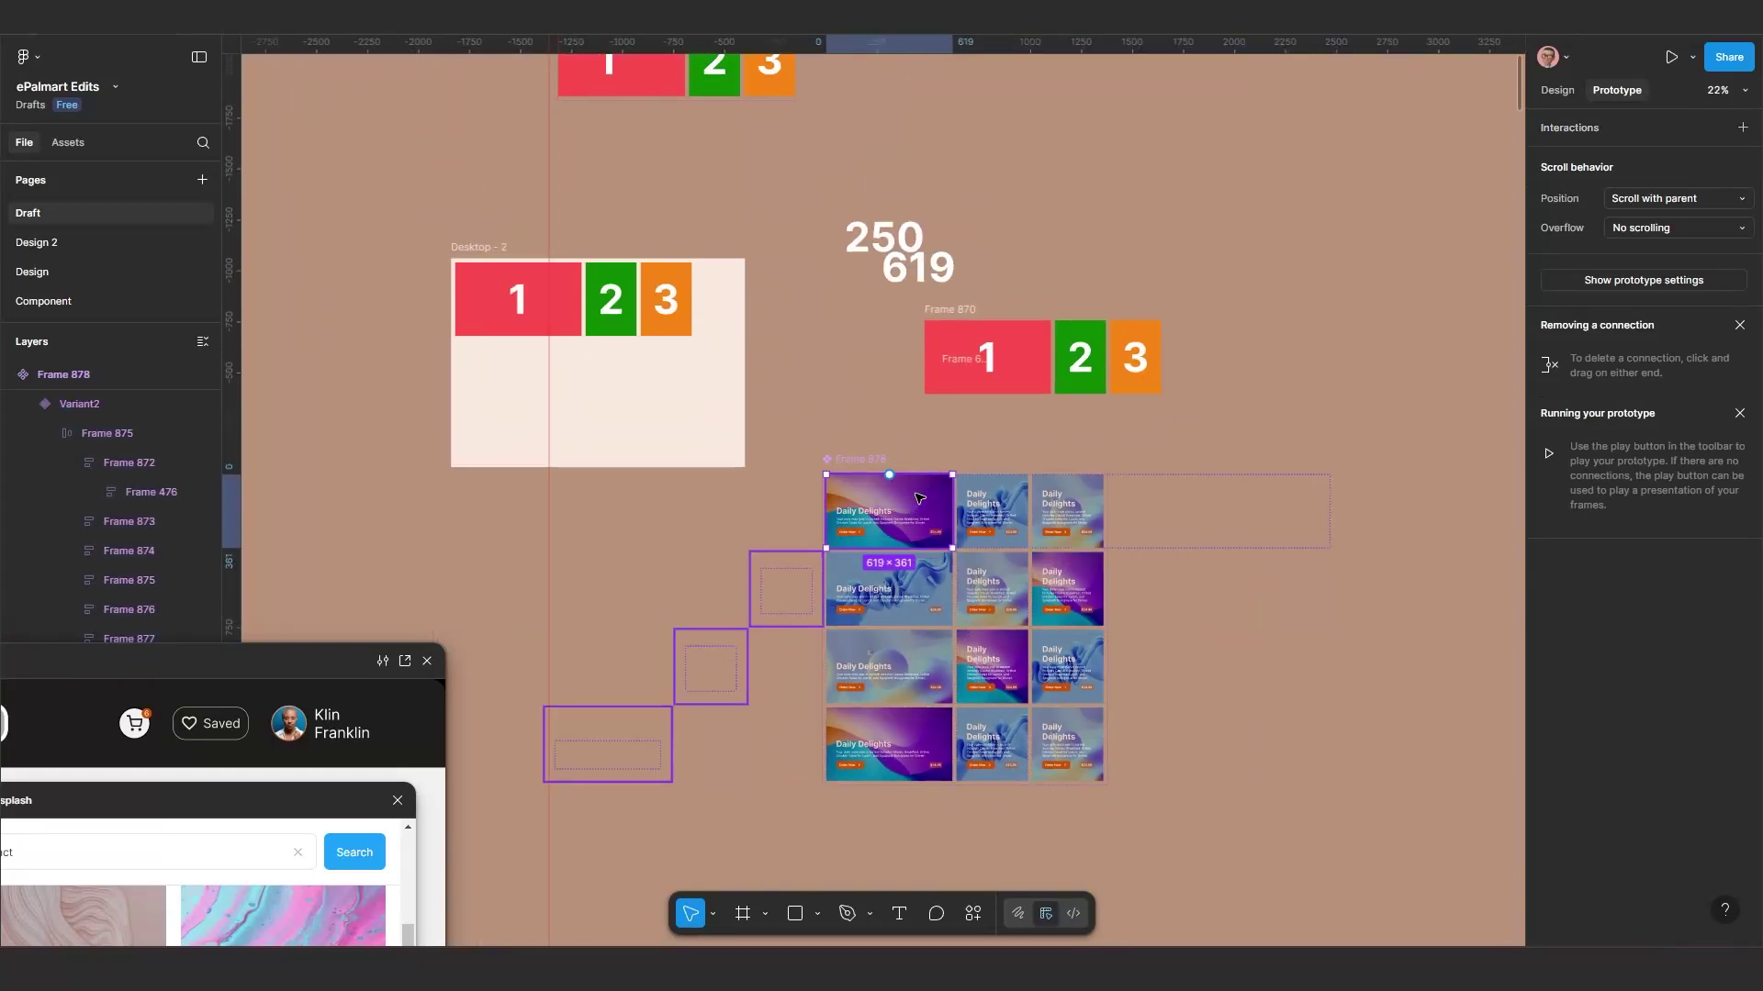
drag(920, 496, 1208, 198)
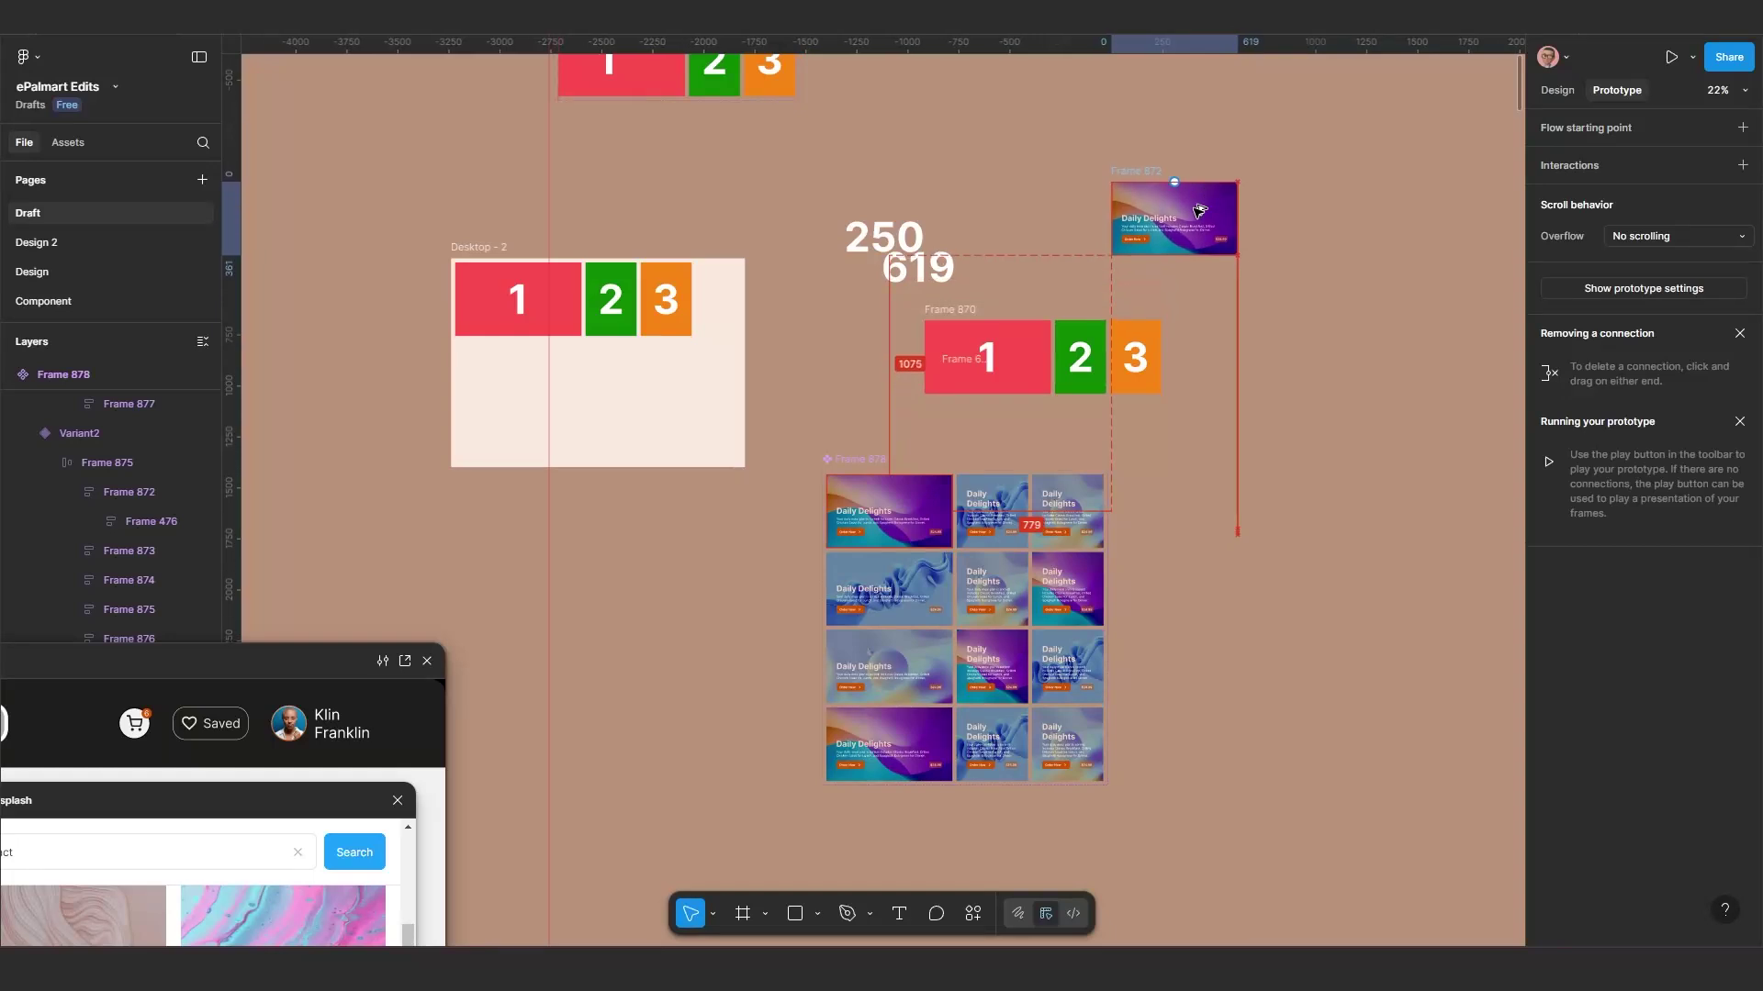
scroll(1208, 198, up, 2)
scroll(1168, 247, up, 3)
scroll(927, 468, up, 3)
key(Escape)
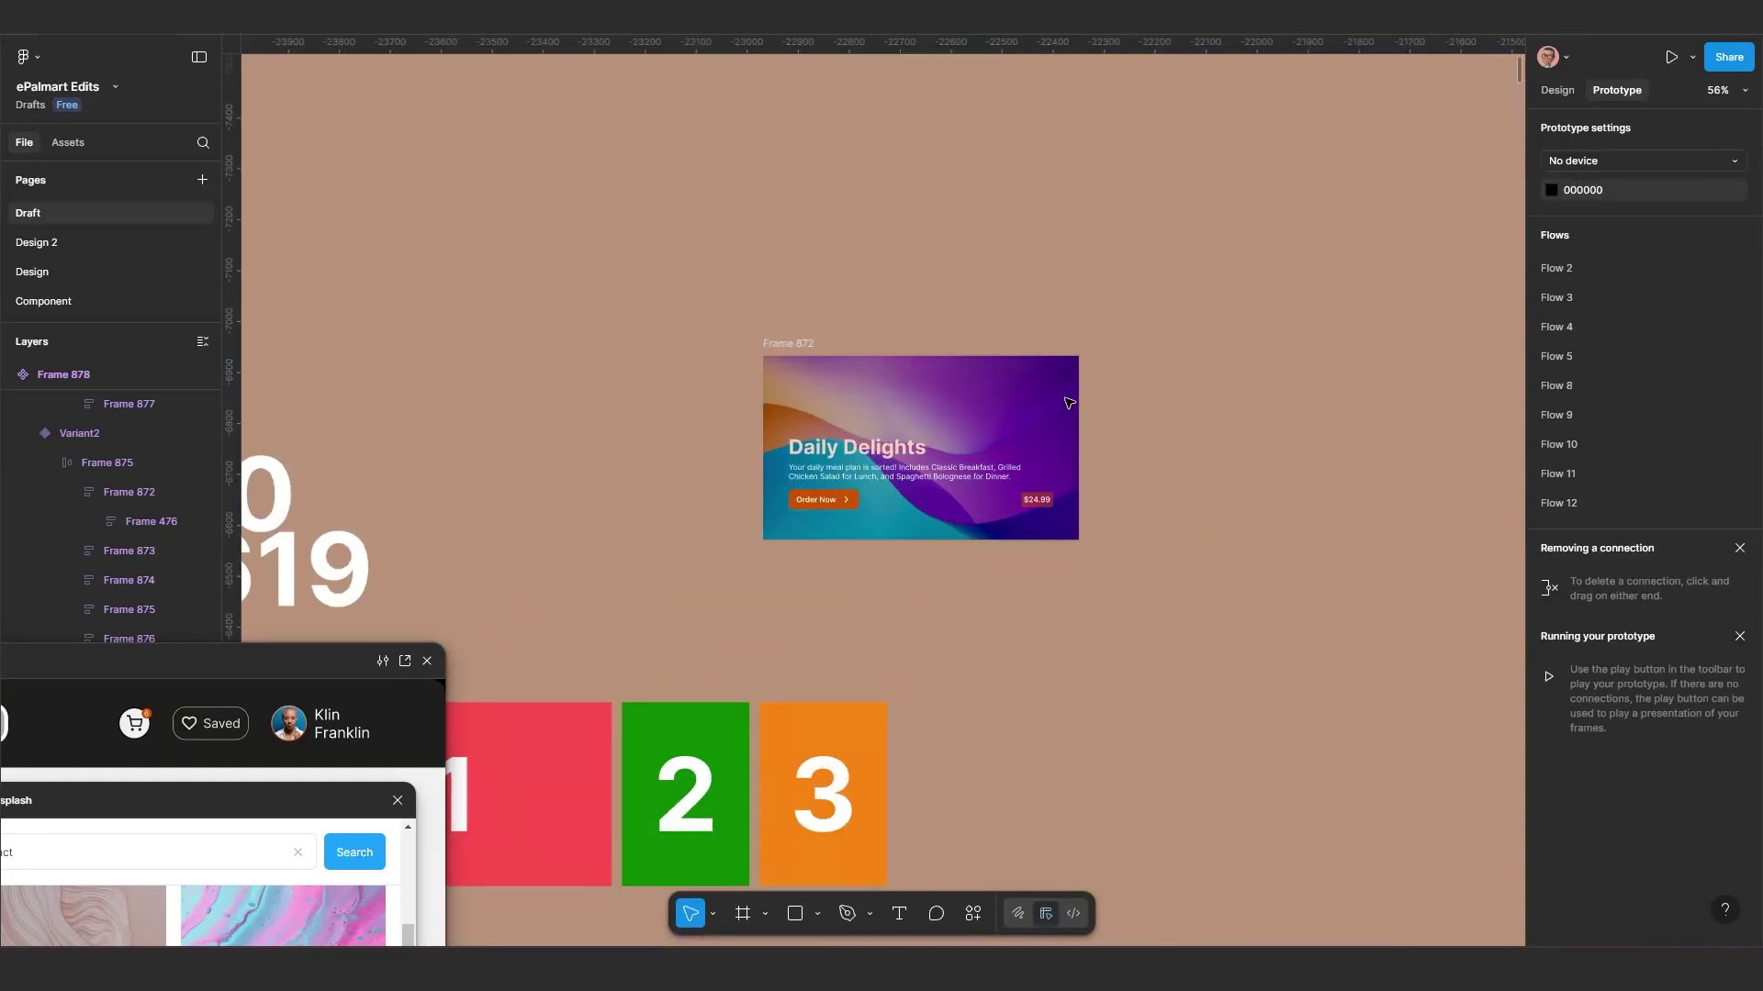
Step: Narrow the copied wide purple card to 485 × 361 to test how its content adapts
click(1071, 404)
drag(1071, 404, 1010, 448)
scroll(993, 457, up, 3)
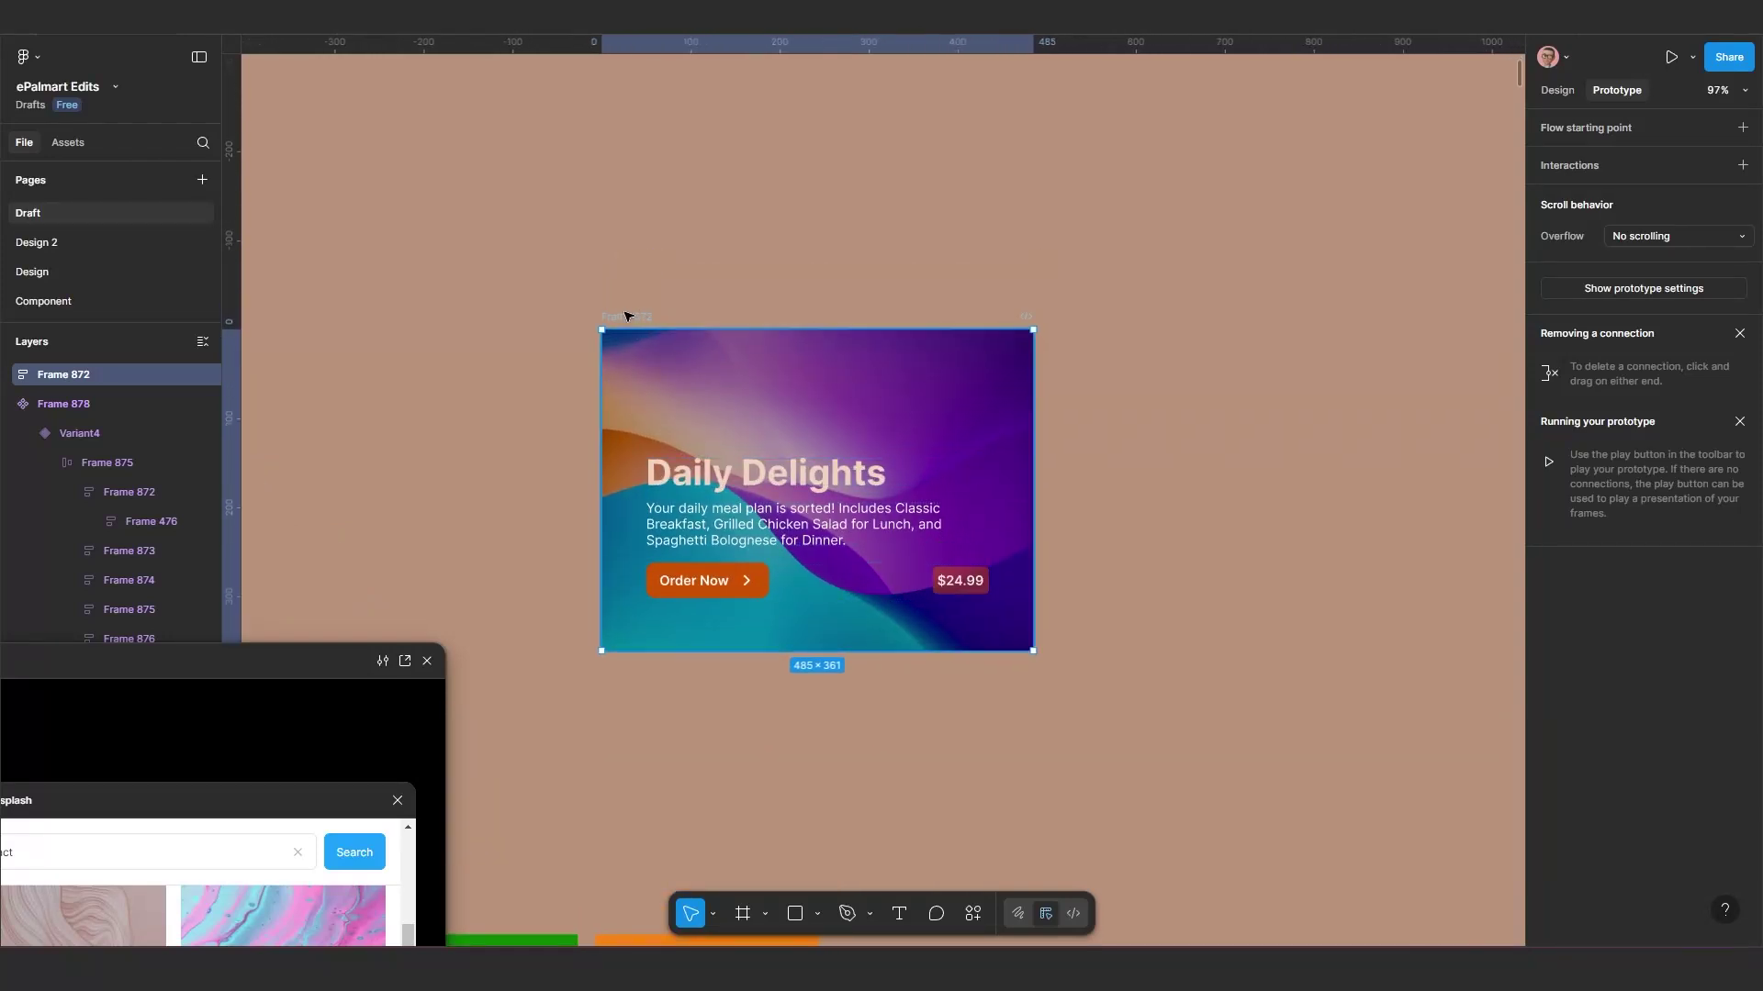
Step: Examine the sizing and auto layout settings of the card's content frame, heading, description and button-and-price row
scroll(643, 330, left, 2)
scroll(642, 330, down, 1)
click(788, 473)
scroll(843, 496, up, 2)
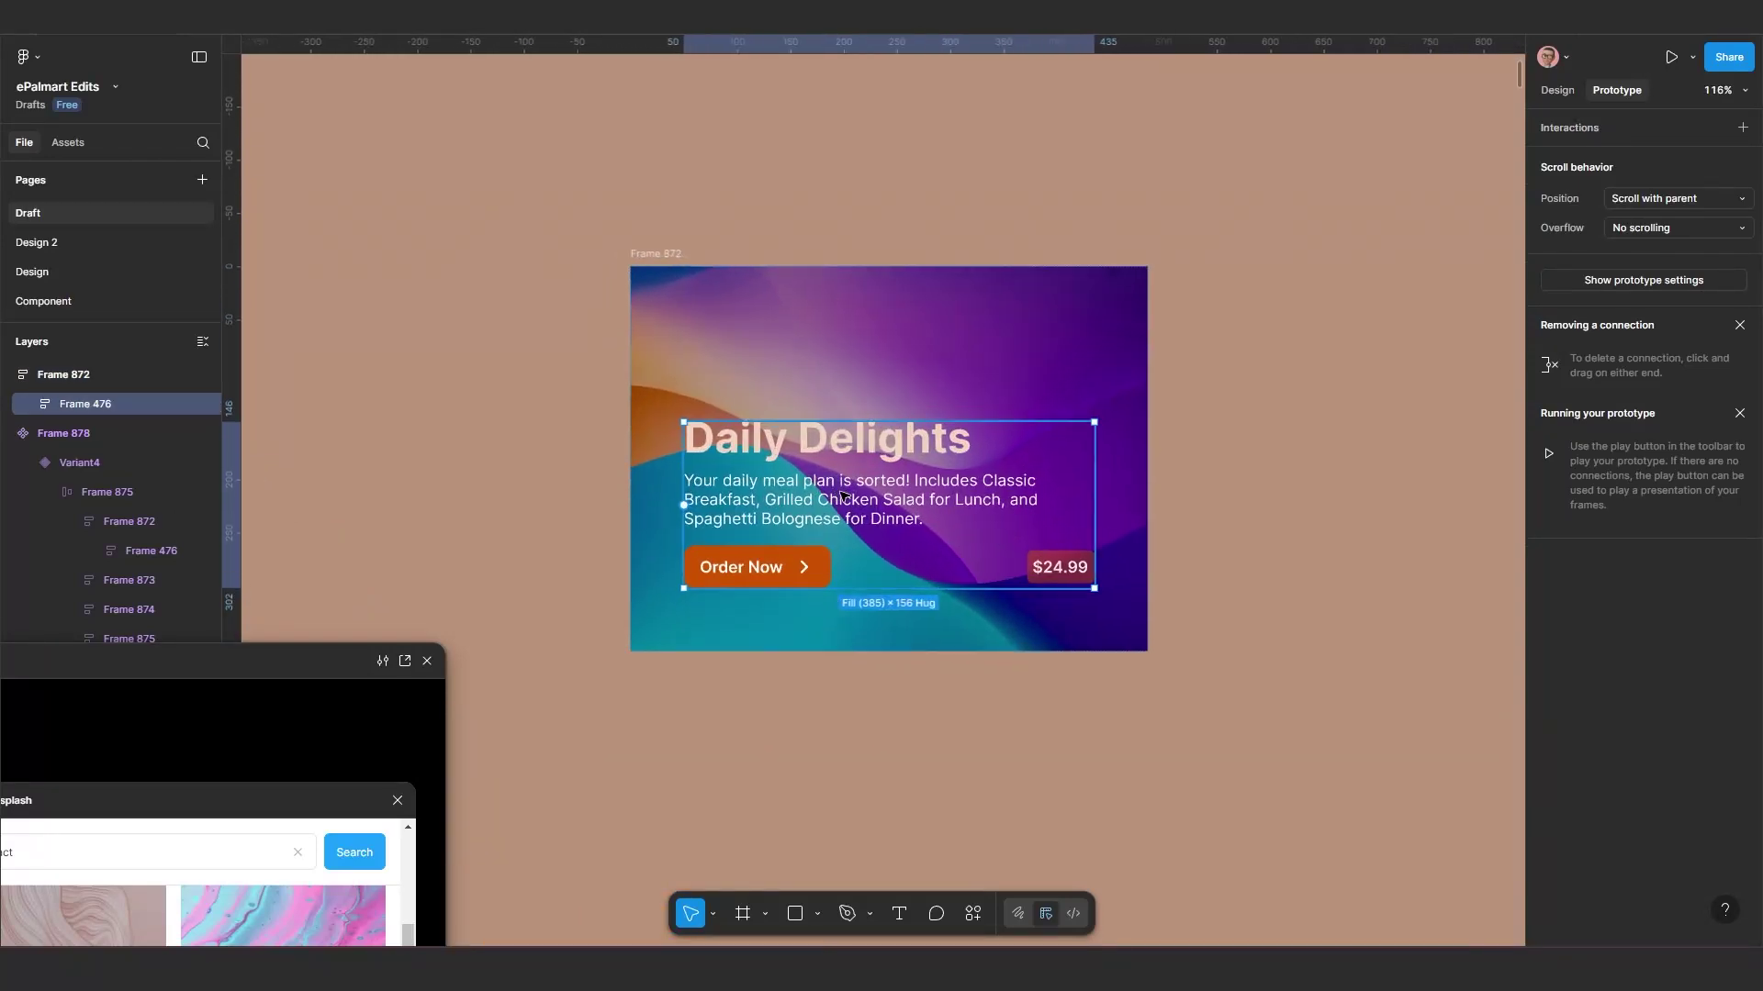
click(1551, 90)
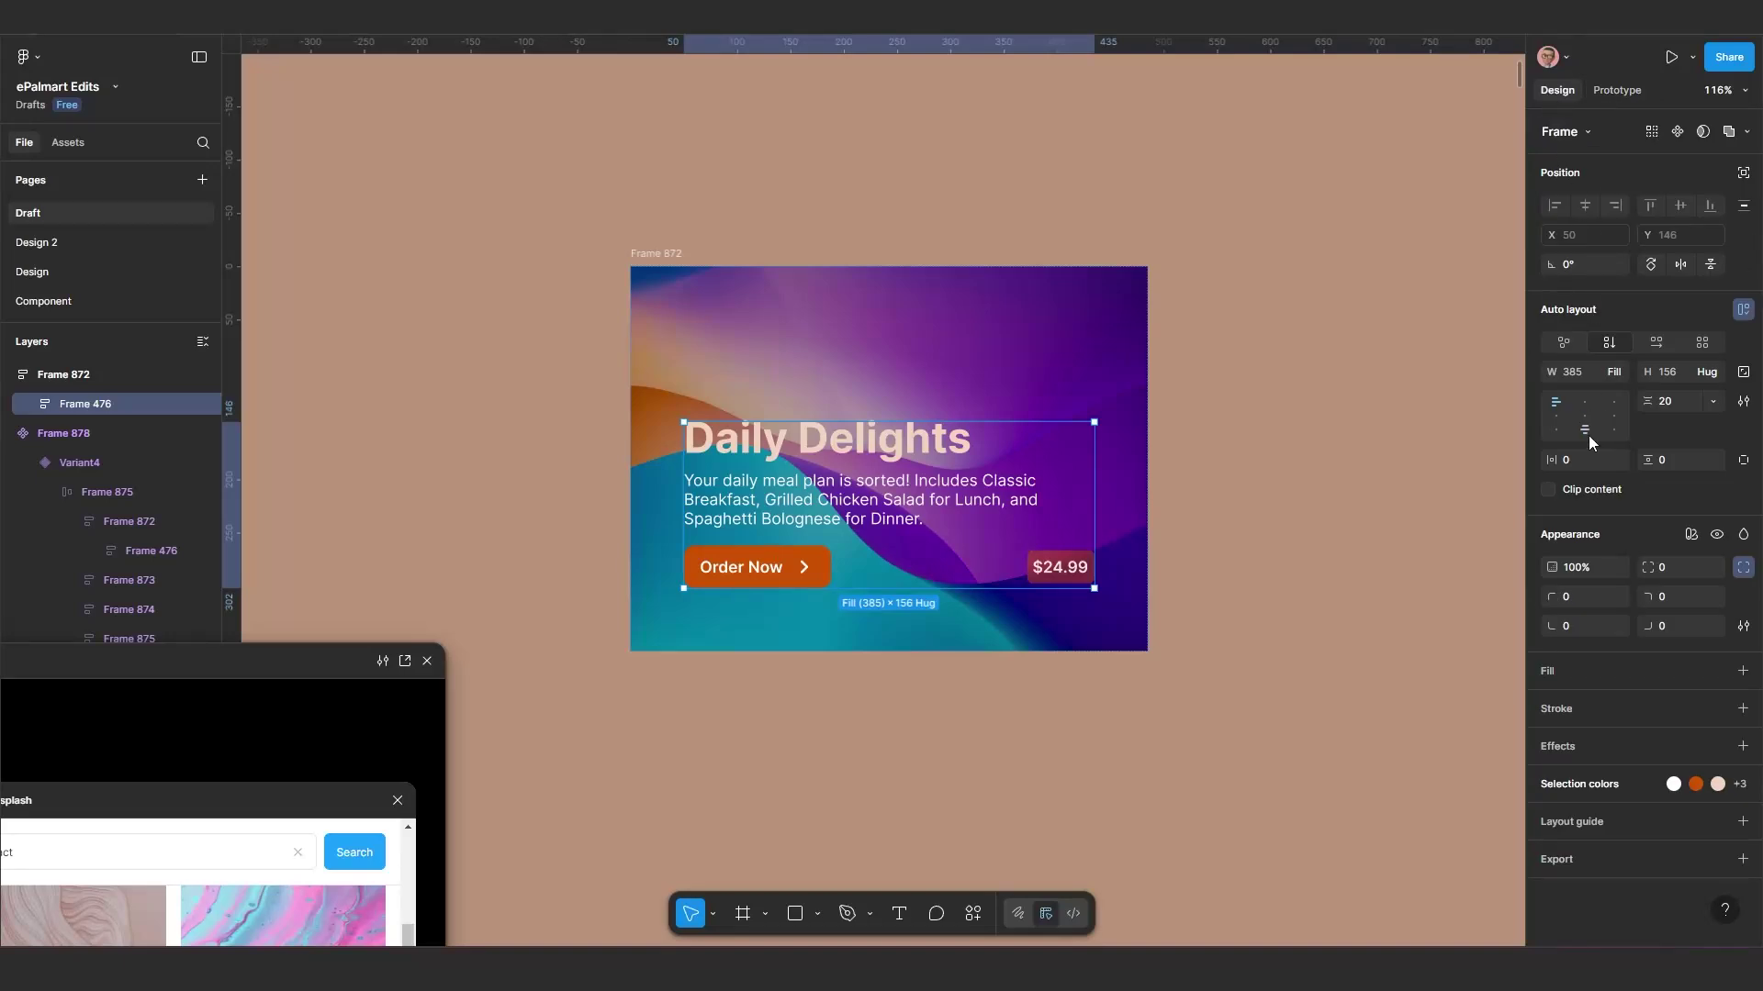
click(905, 452)
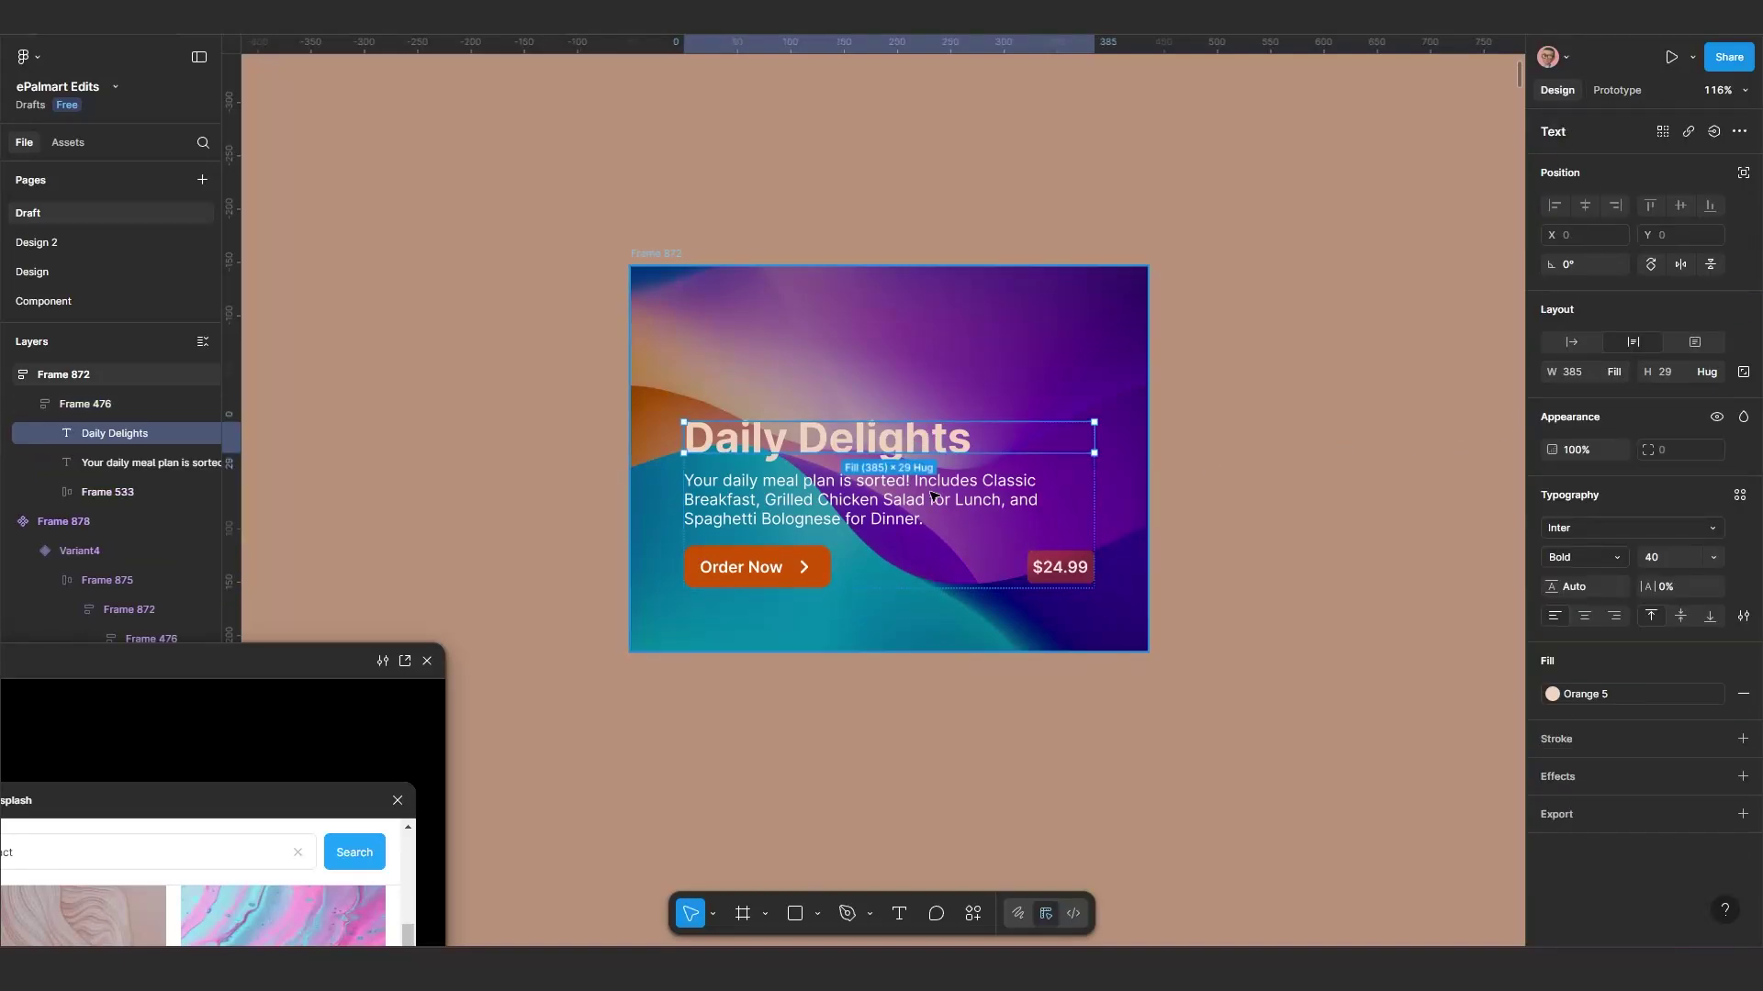
click(850, 480)
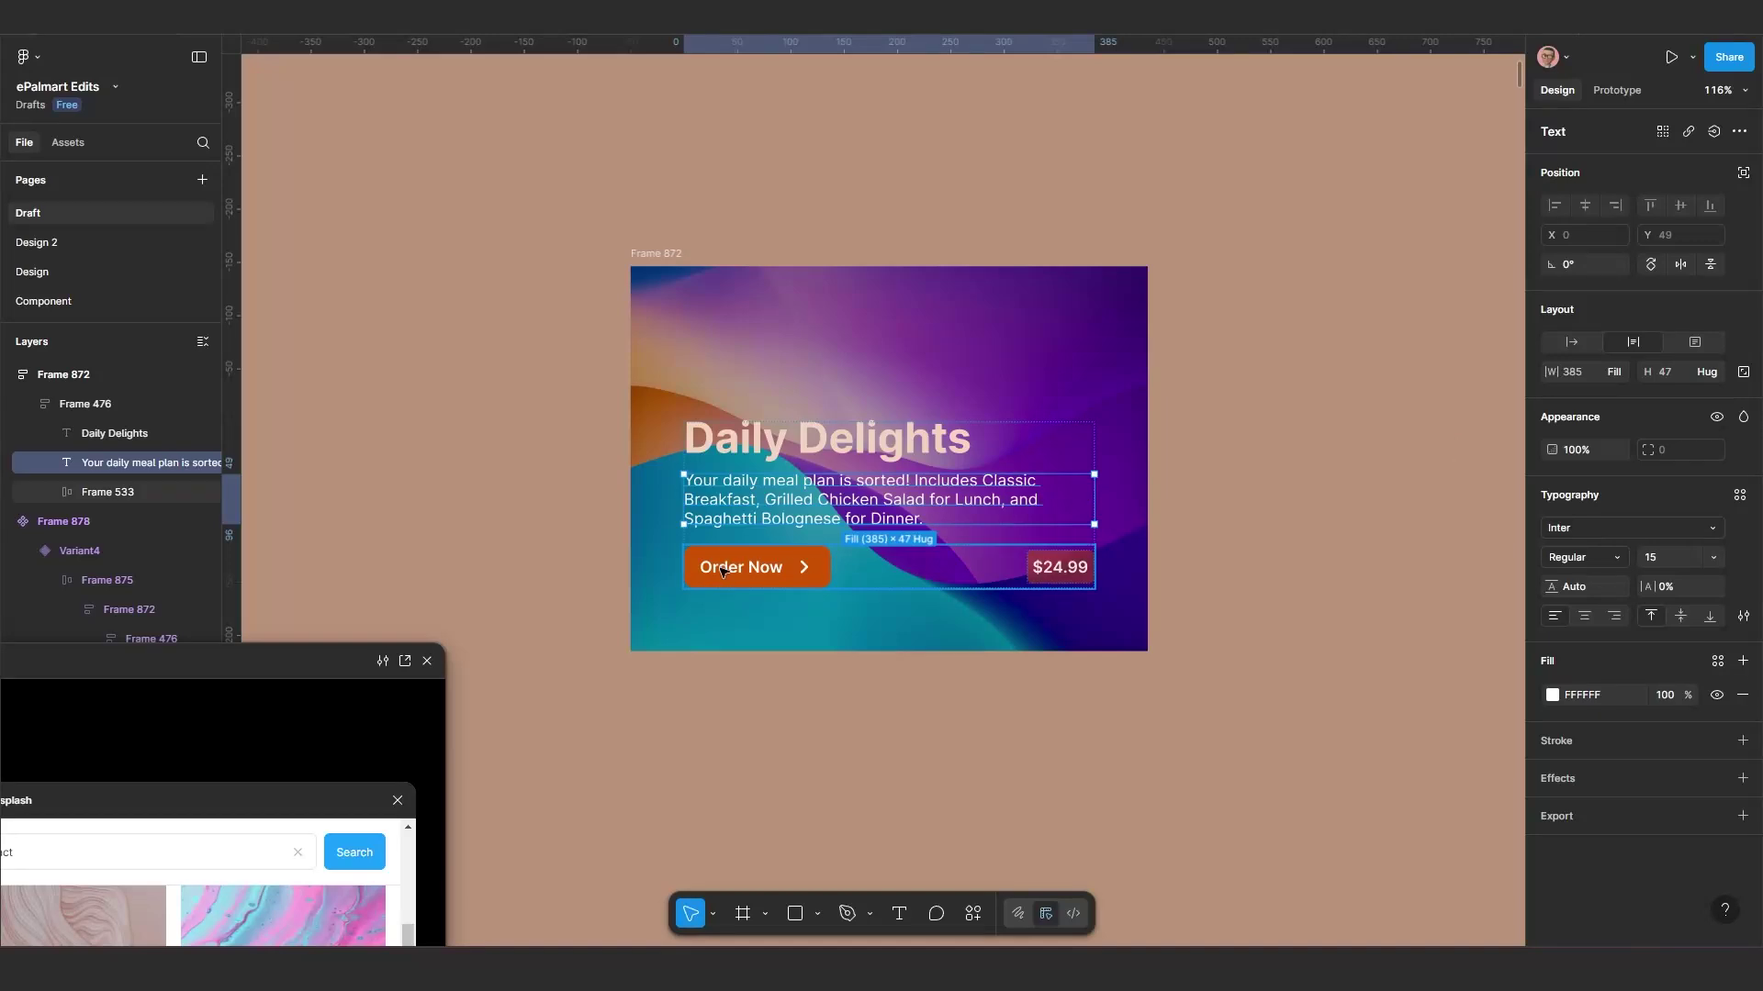
click(755, 572)
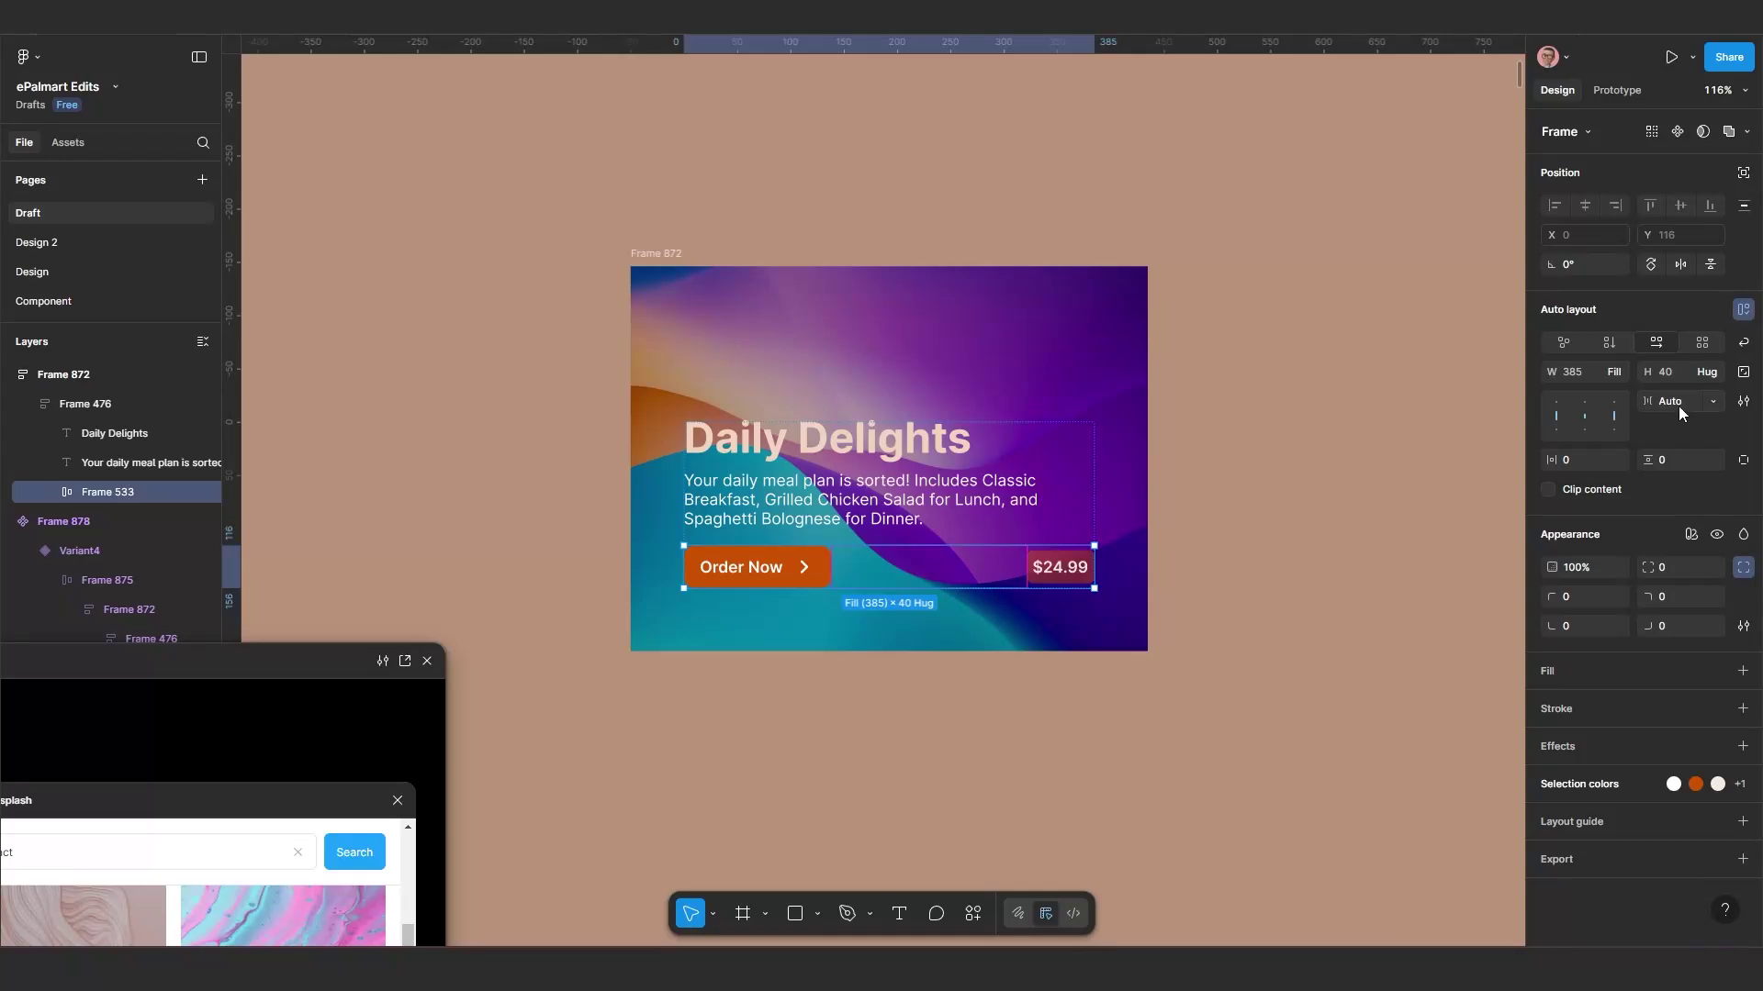
Step: Test the card's responsiveness by narrowing it to 402 wide, and widen it to 590 × 361
click(781, 306)
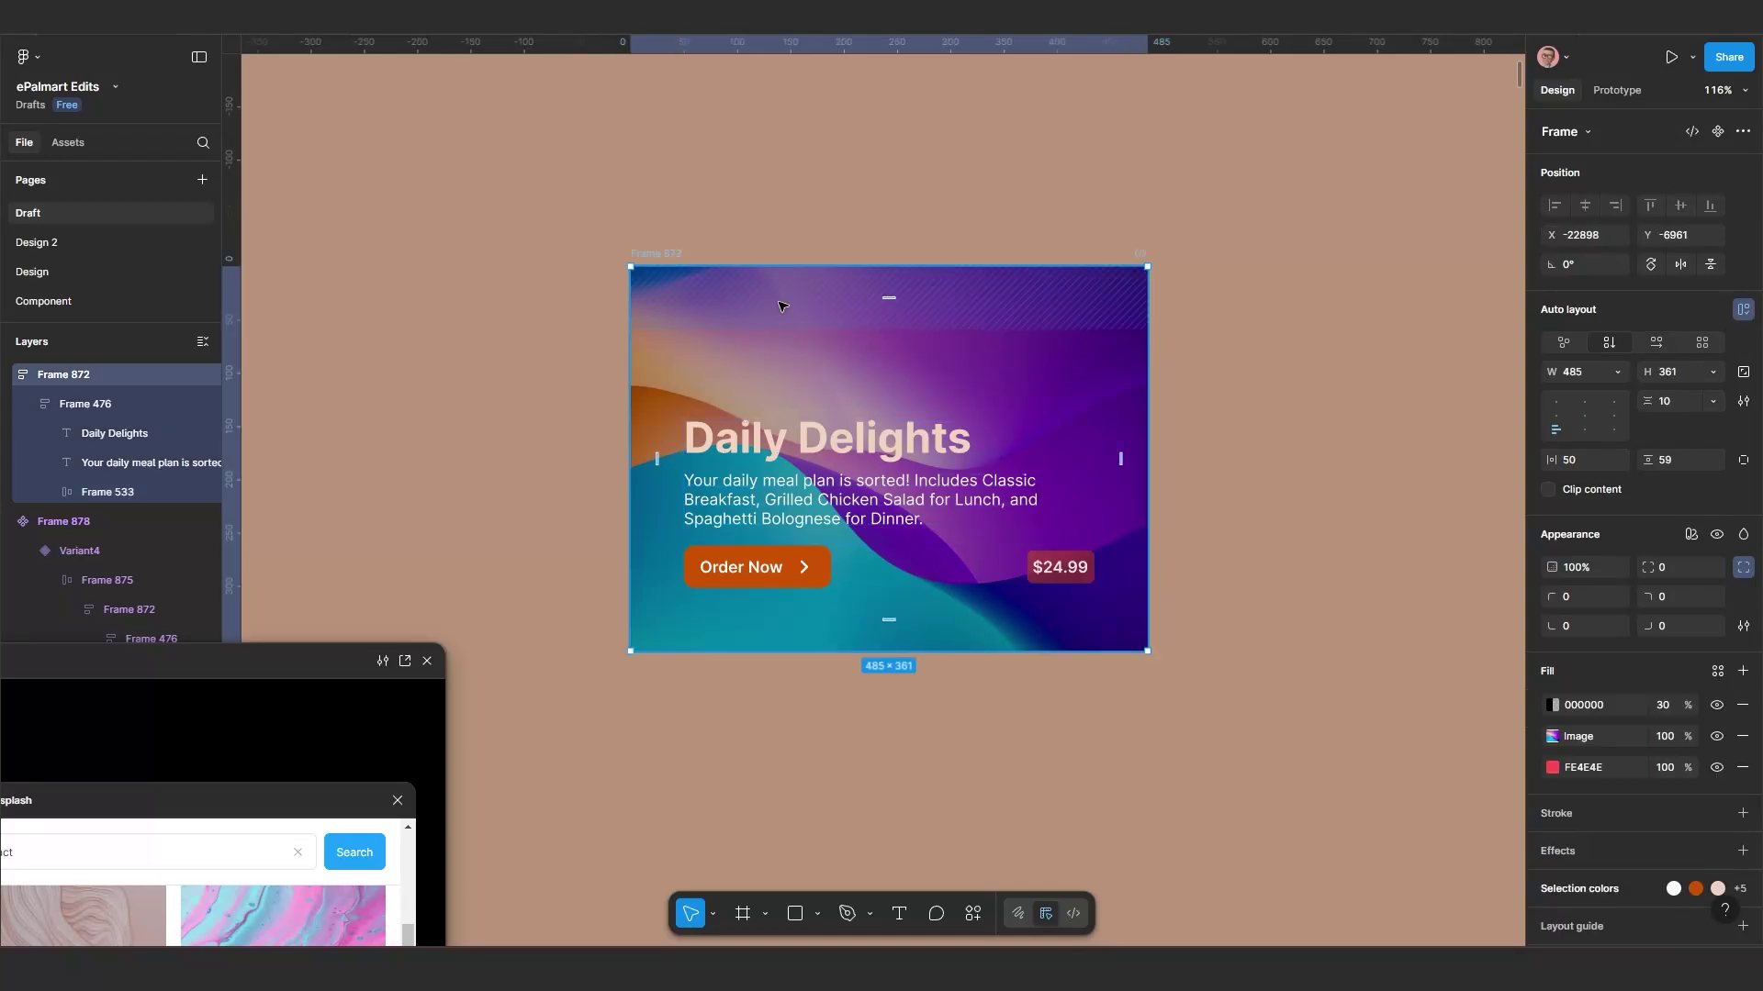
drag(1099, 395, 1058, 396)
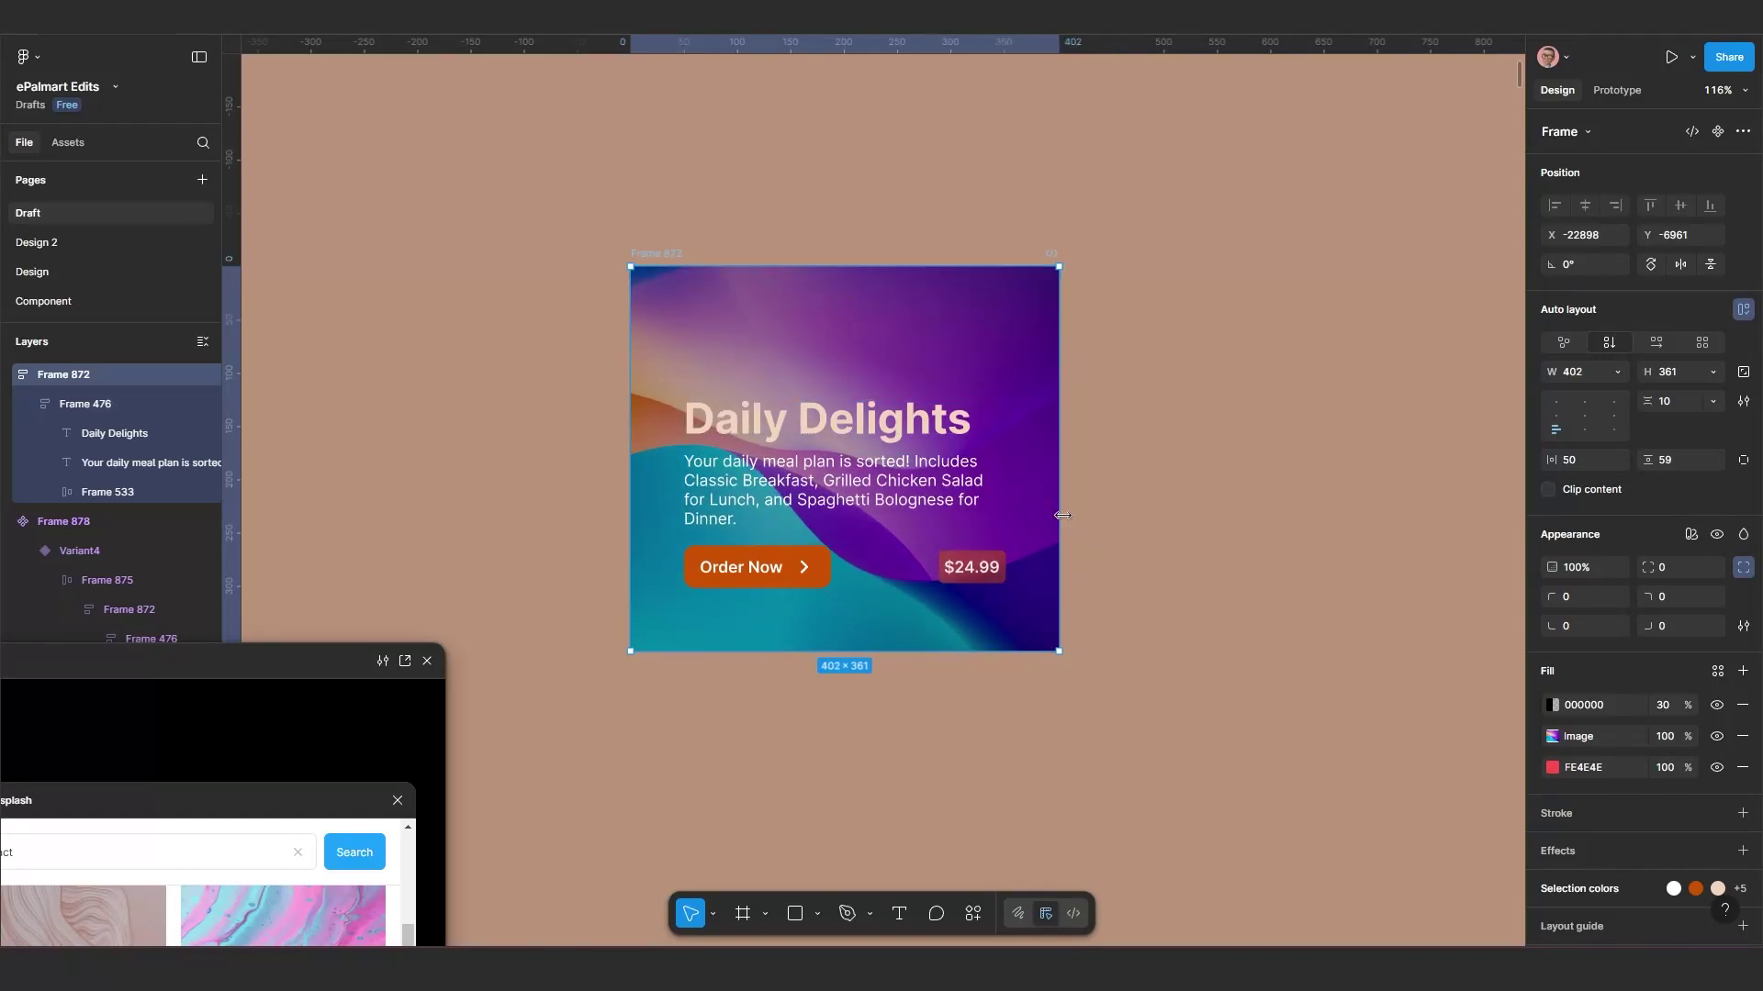
drag(1109, 527, 1267, 550)
Step: Insert an instance of the Frame 878 component from this file's Draft assets into Desktop - 2, below the numbered cards
scroll(1102, 643, down, 10)
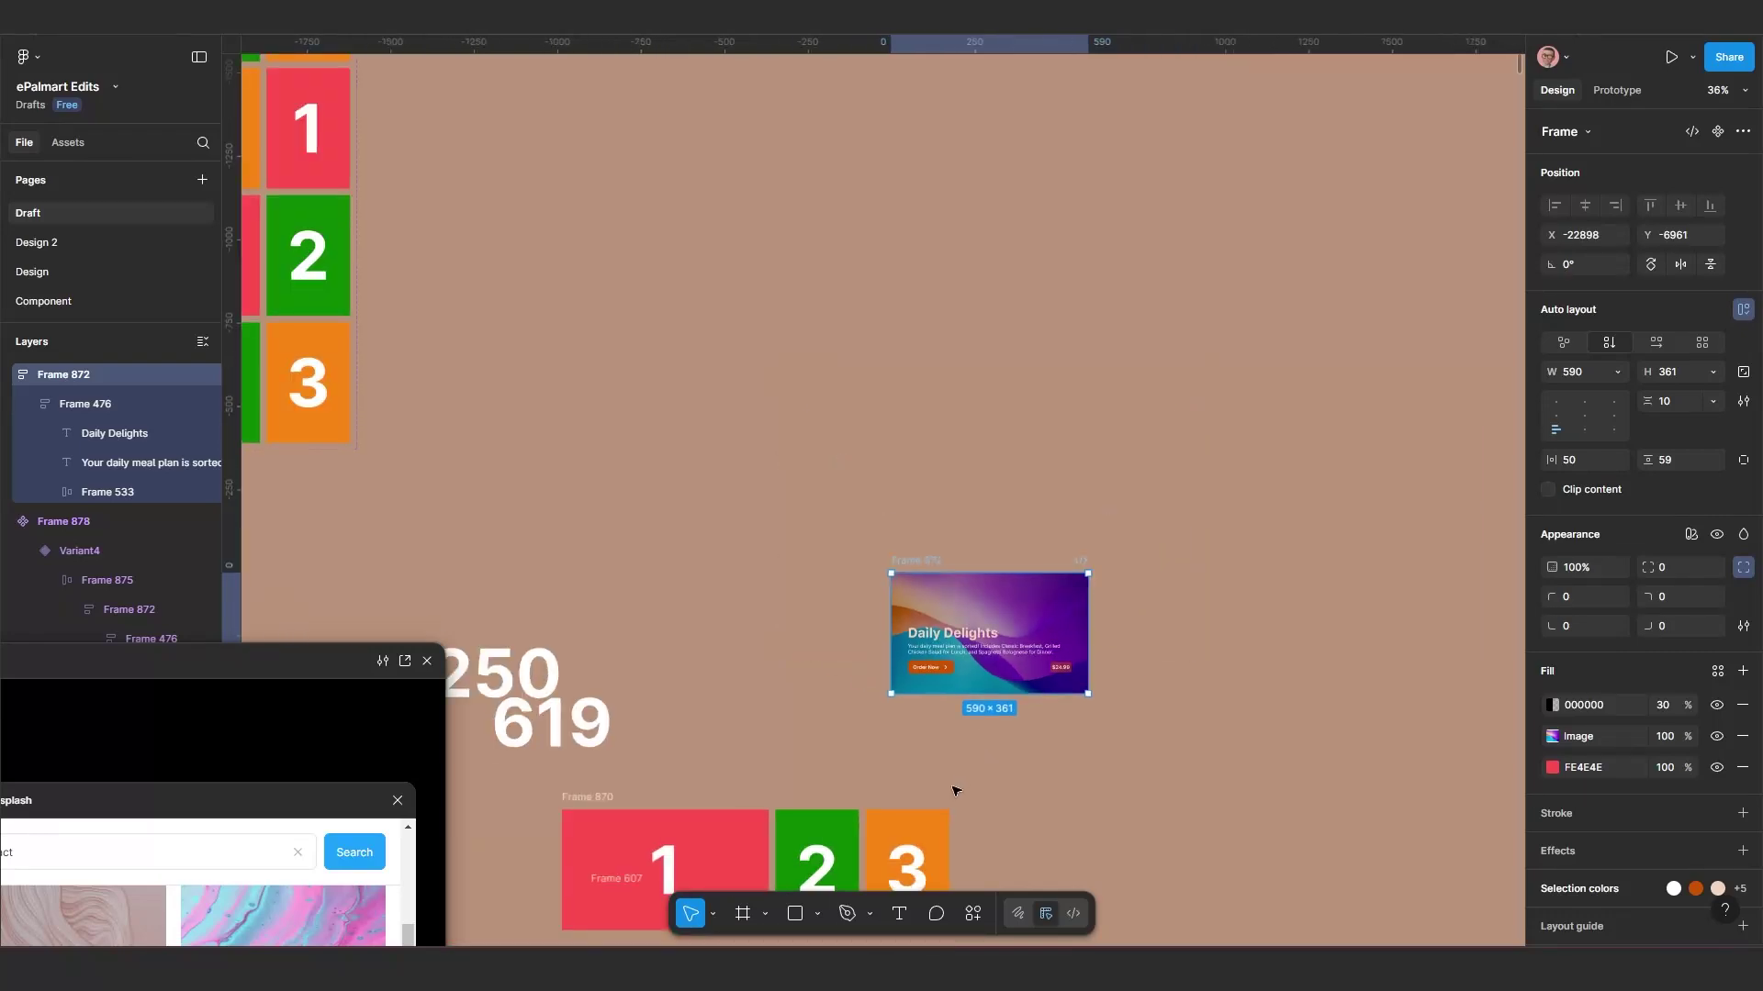
scroll(950, 615, down, 5)
scroll(950, 615, left, 5)
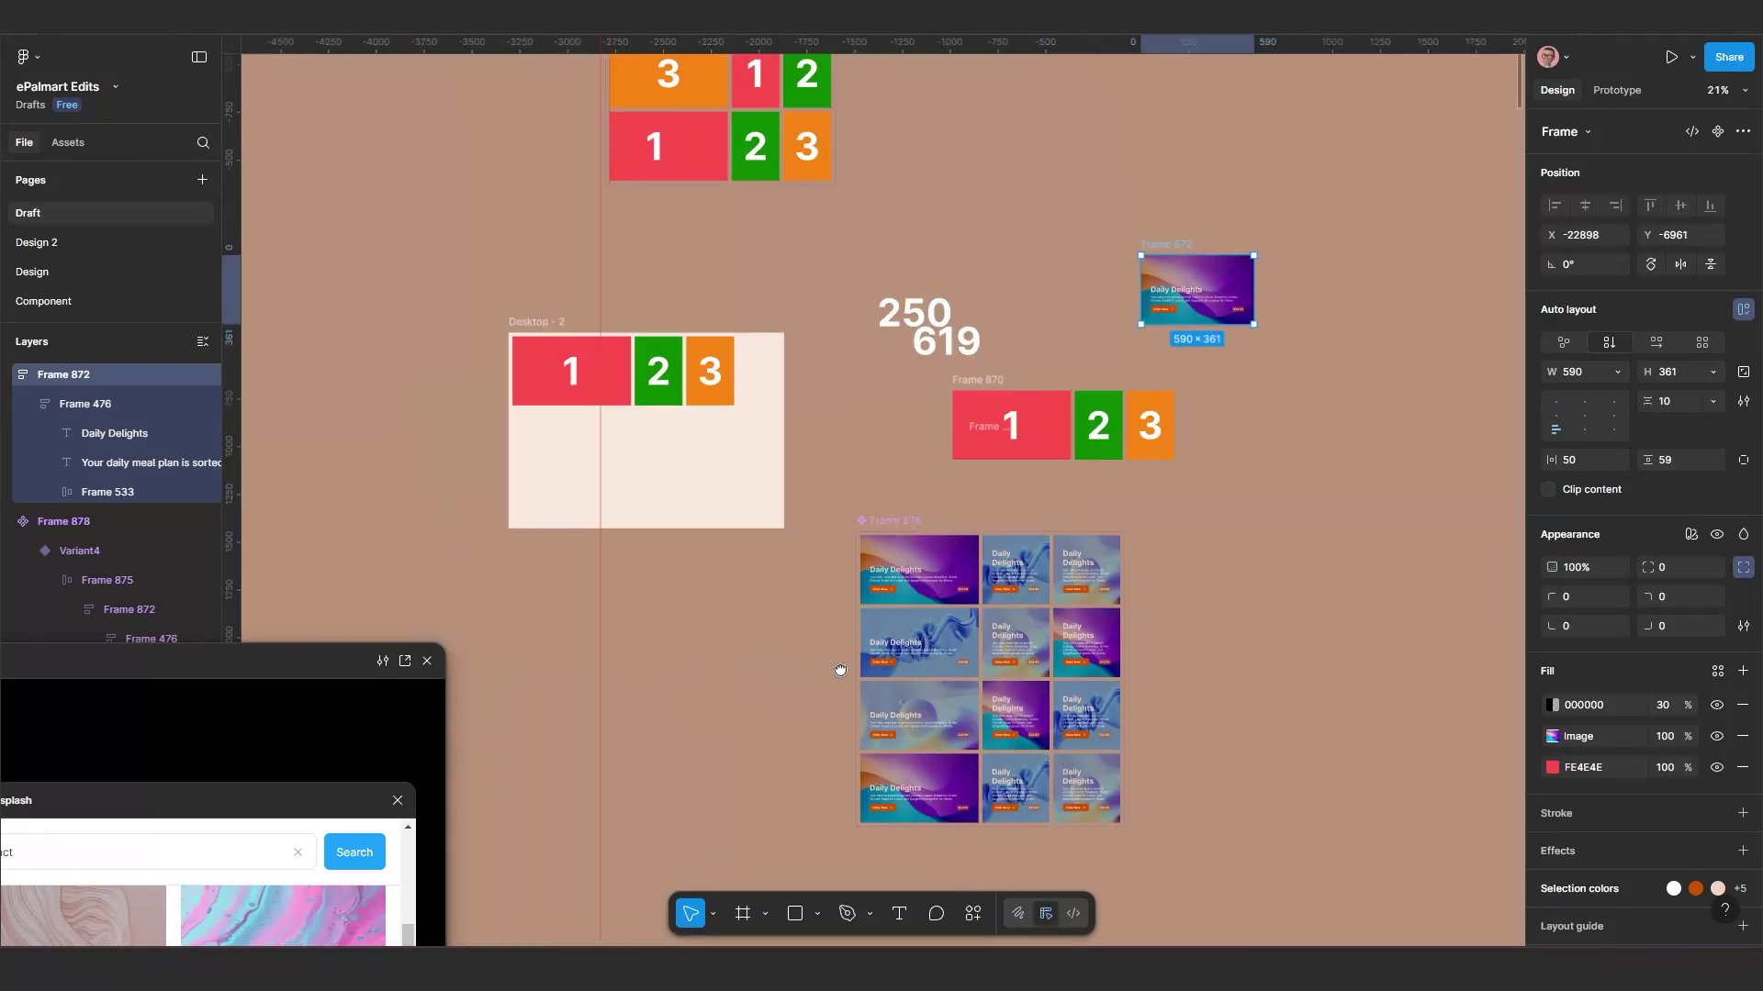
click(957, 582)
scroll(624, 523, up, 5)
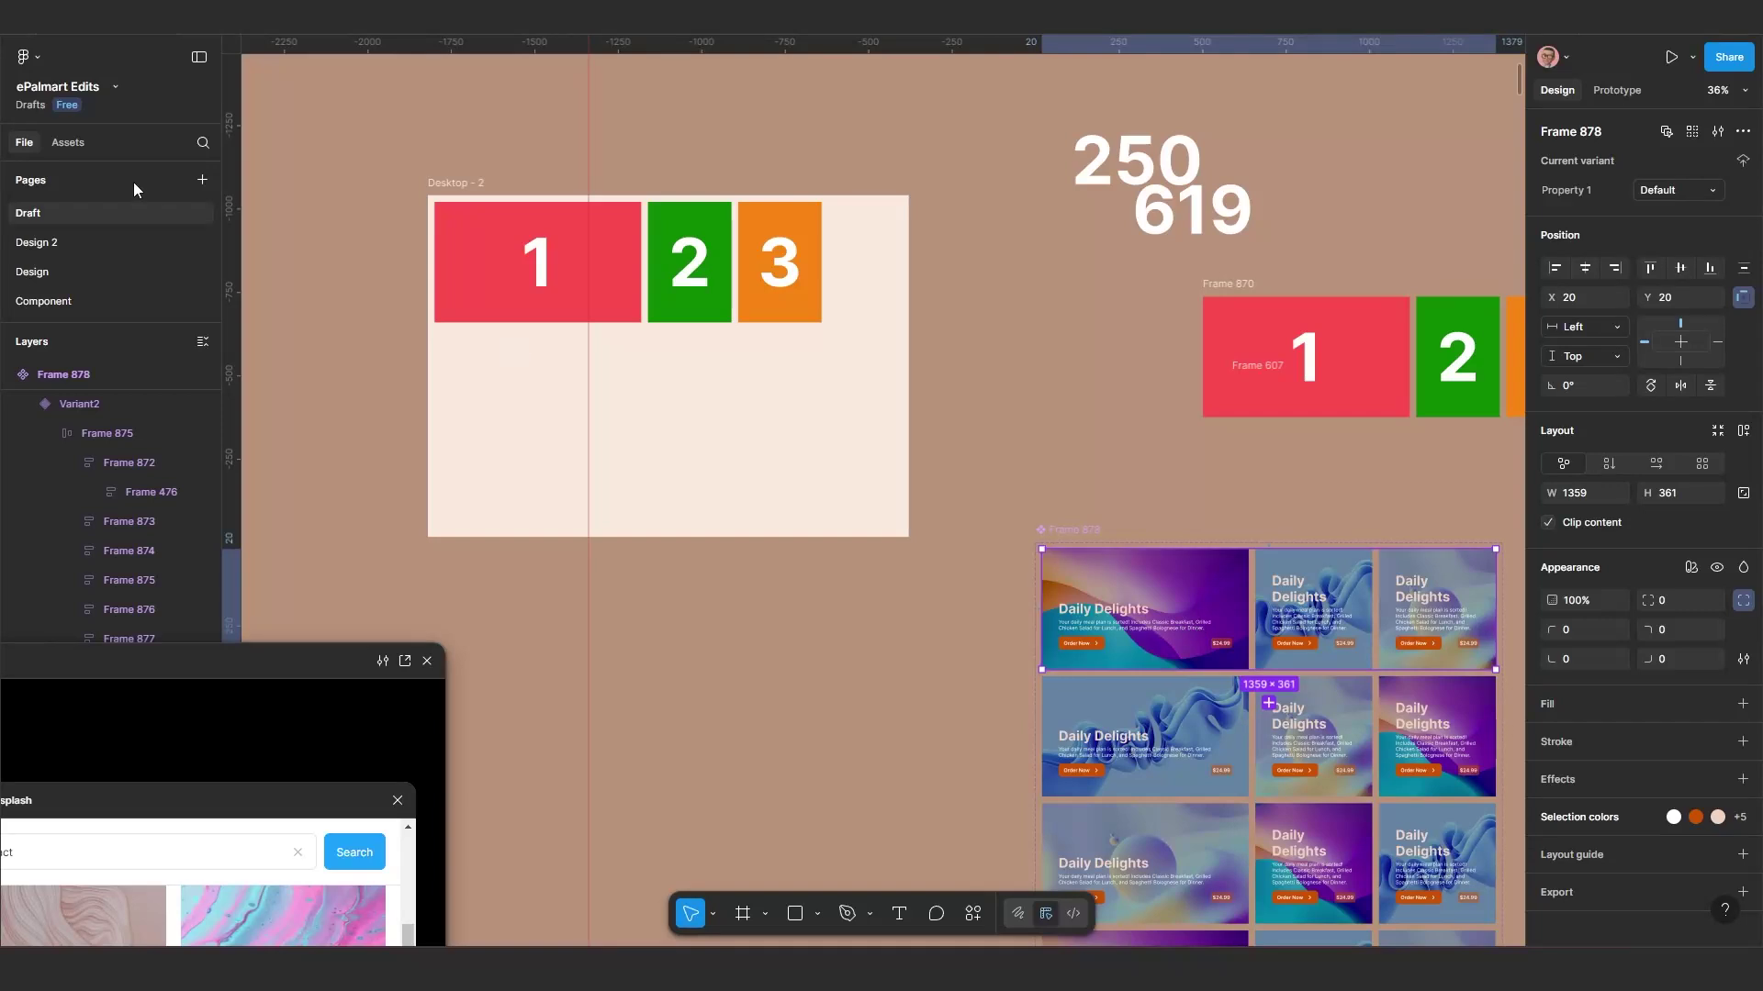
click(68, 142)
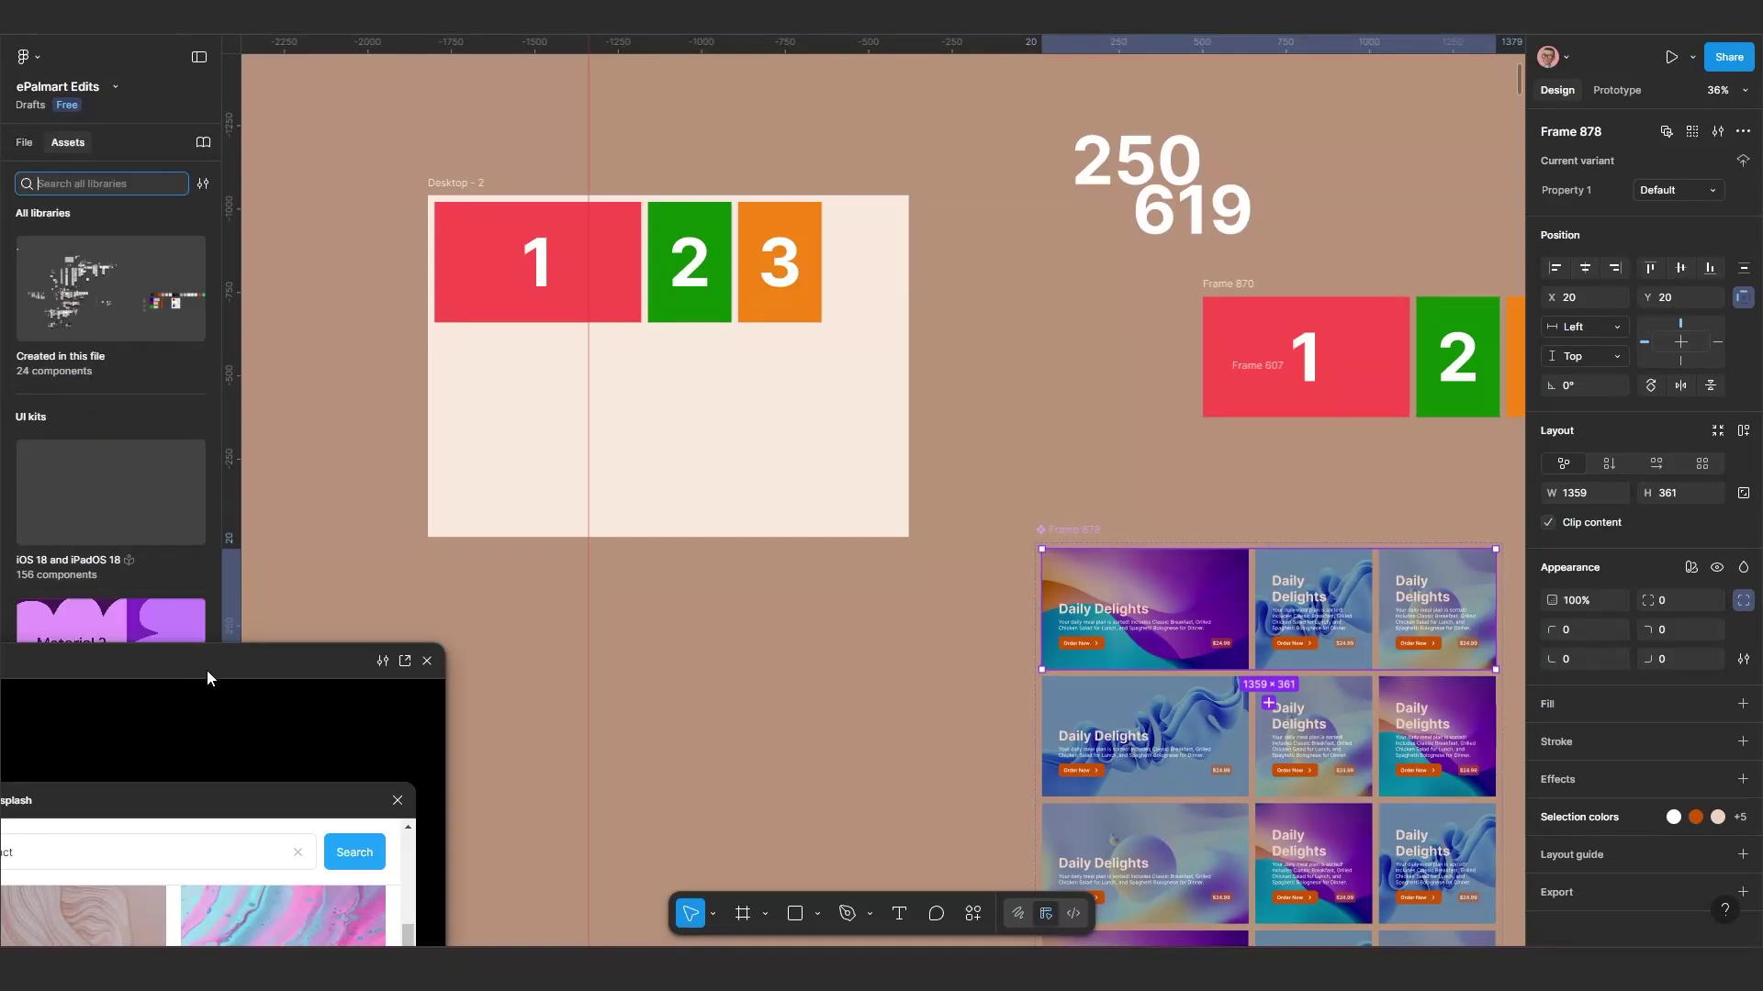
click(111, 288)
scroll(125, 591, down, 2)
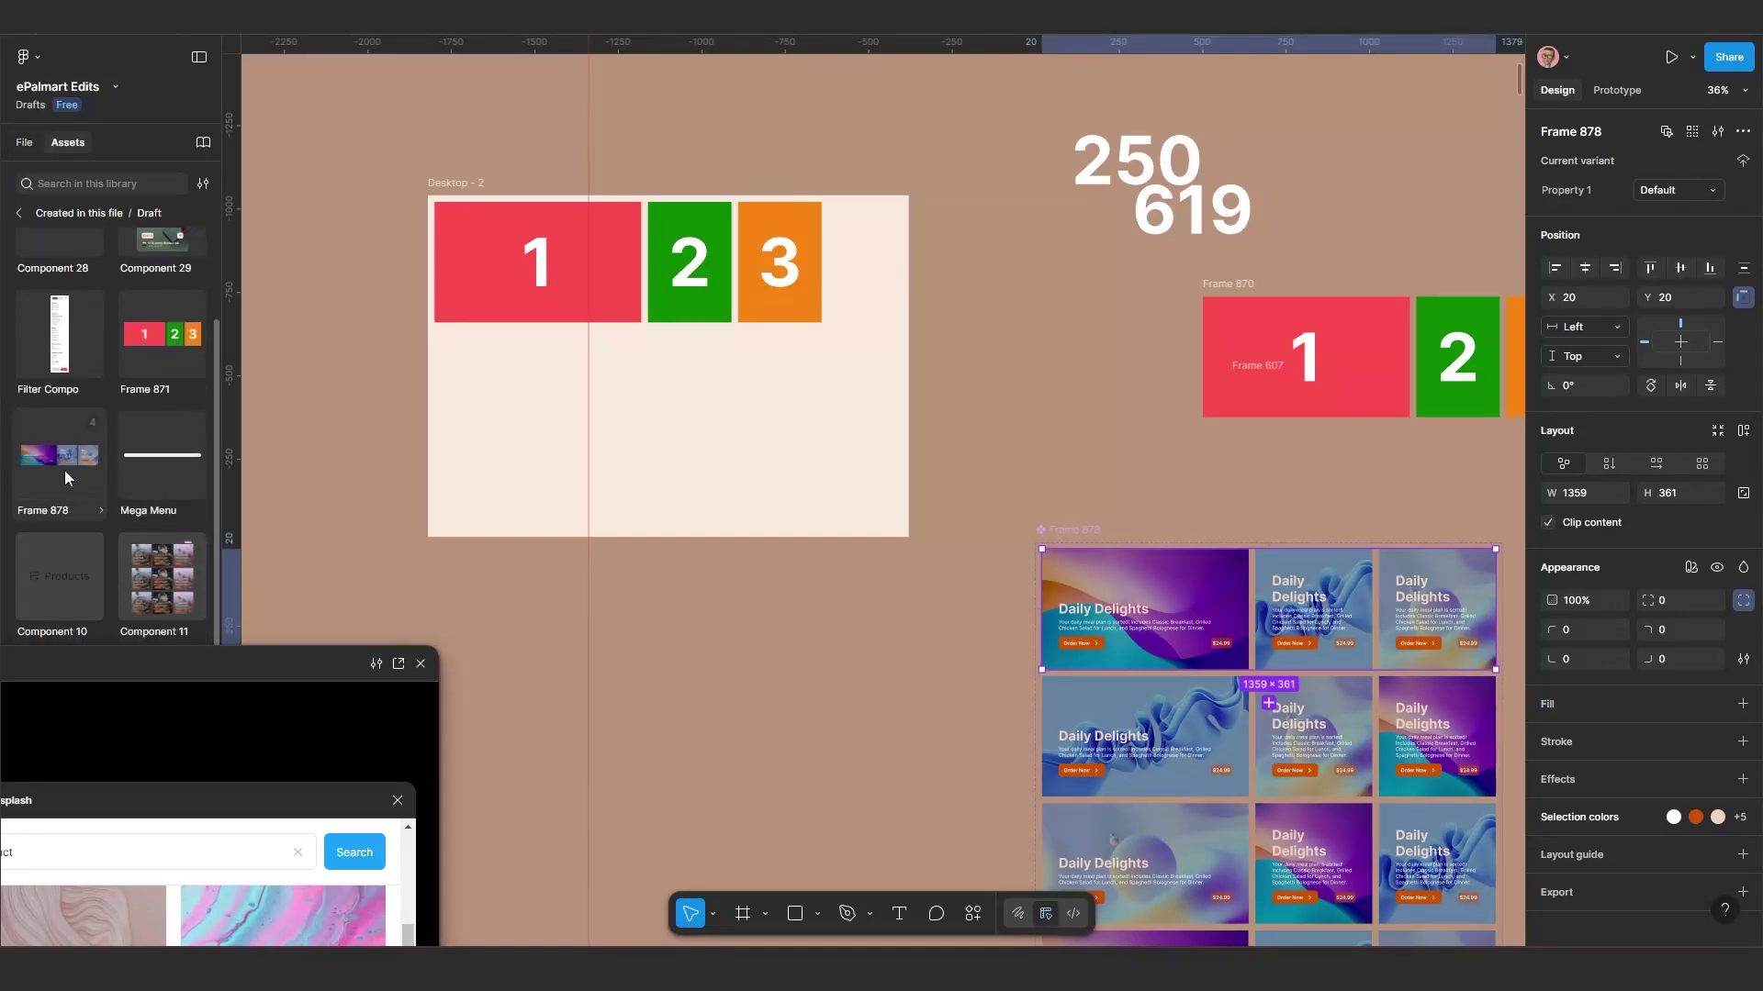
drag(511, 489, 655, 448)
scroll(720, 352, up, 2)
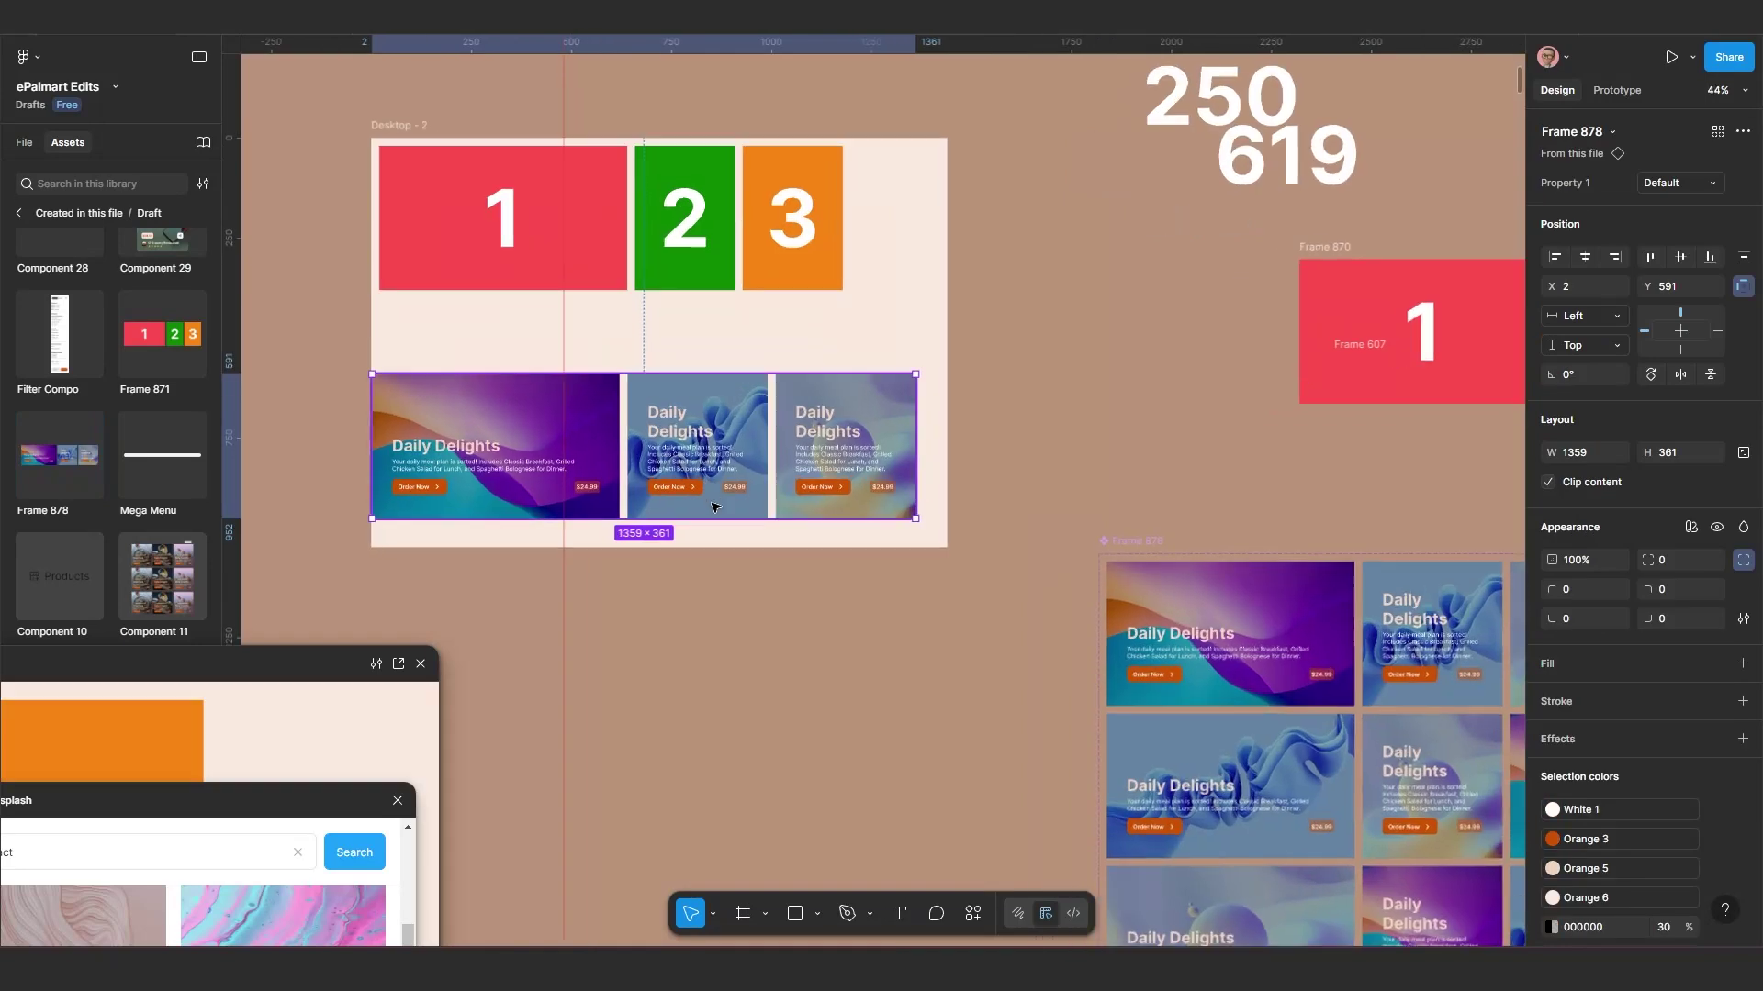
Step: Copy the default variant of the Daily Delights carousel out as an instance on the canvas below Desktop - 2
scroll(1308, 719, up, 1)
click(1308, 719)
scroll(1308, 719, down, 2)
drag(1302, 714, 665, 726)
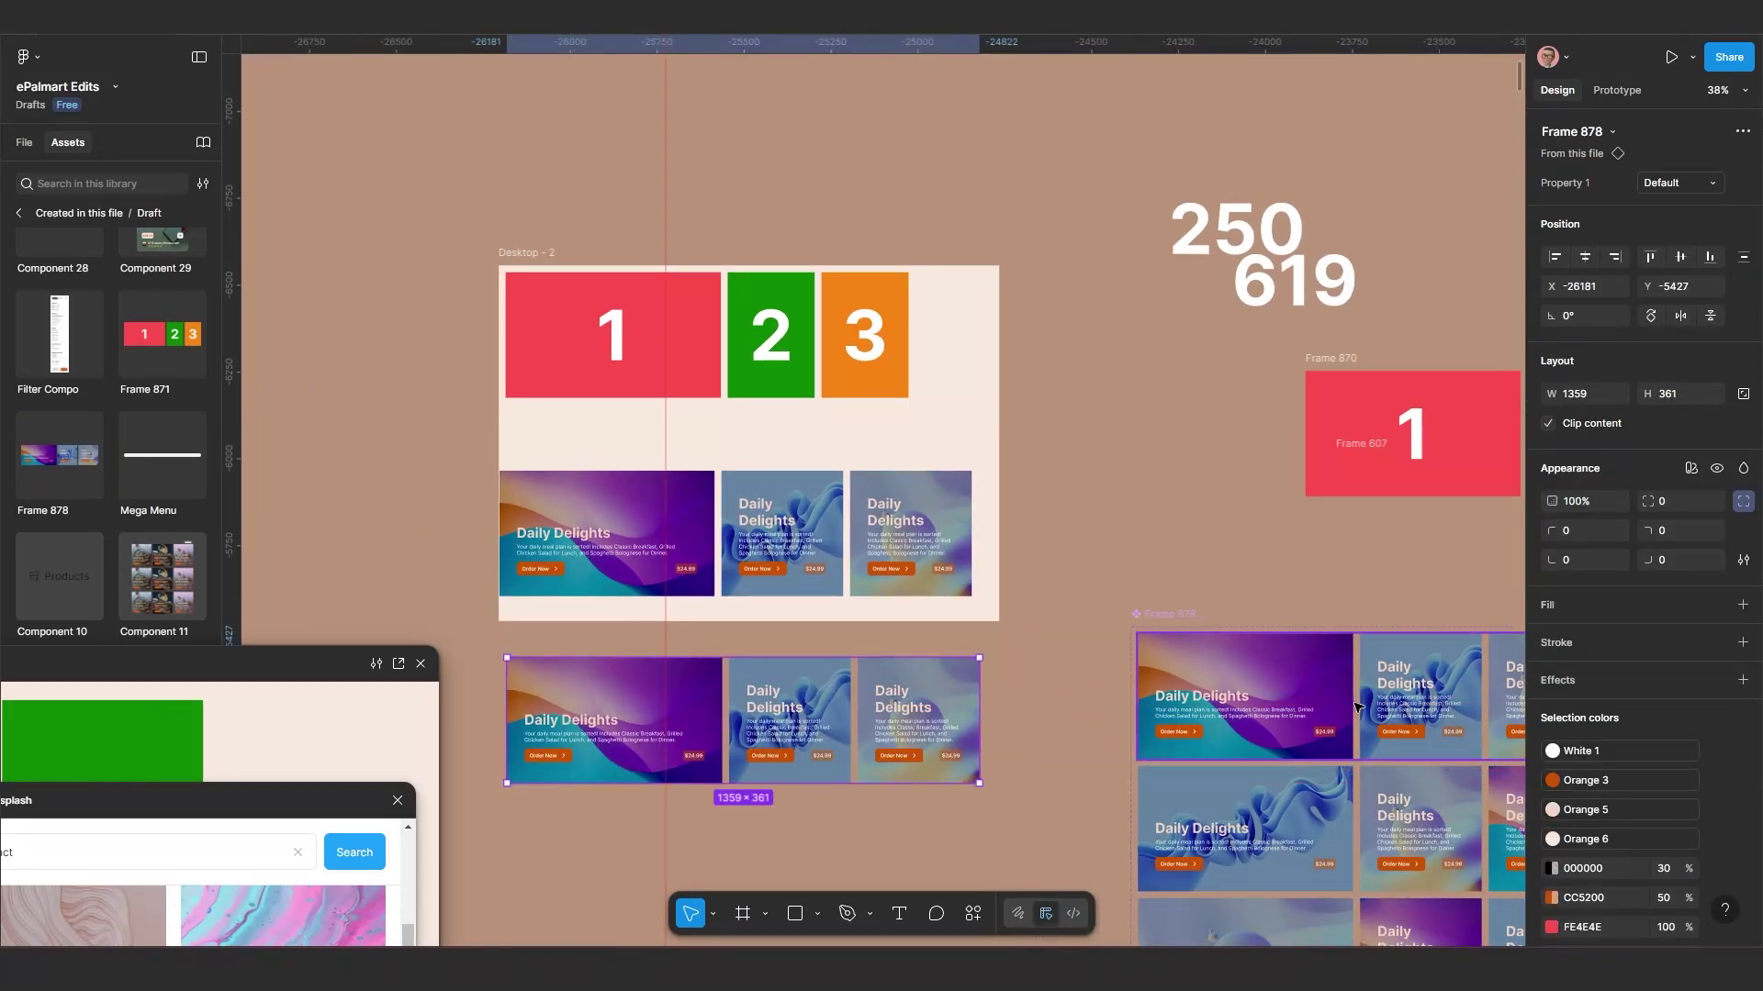
Step: Position the carousel instance inside Desktop - 2 at X 41, Y 512
drag(772, 555, 780, 527)
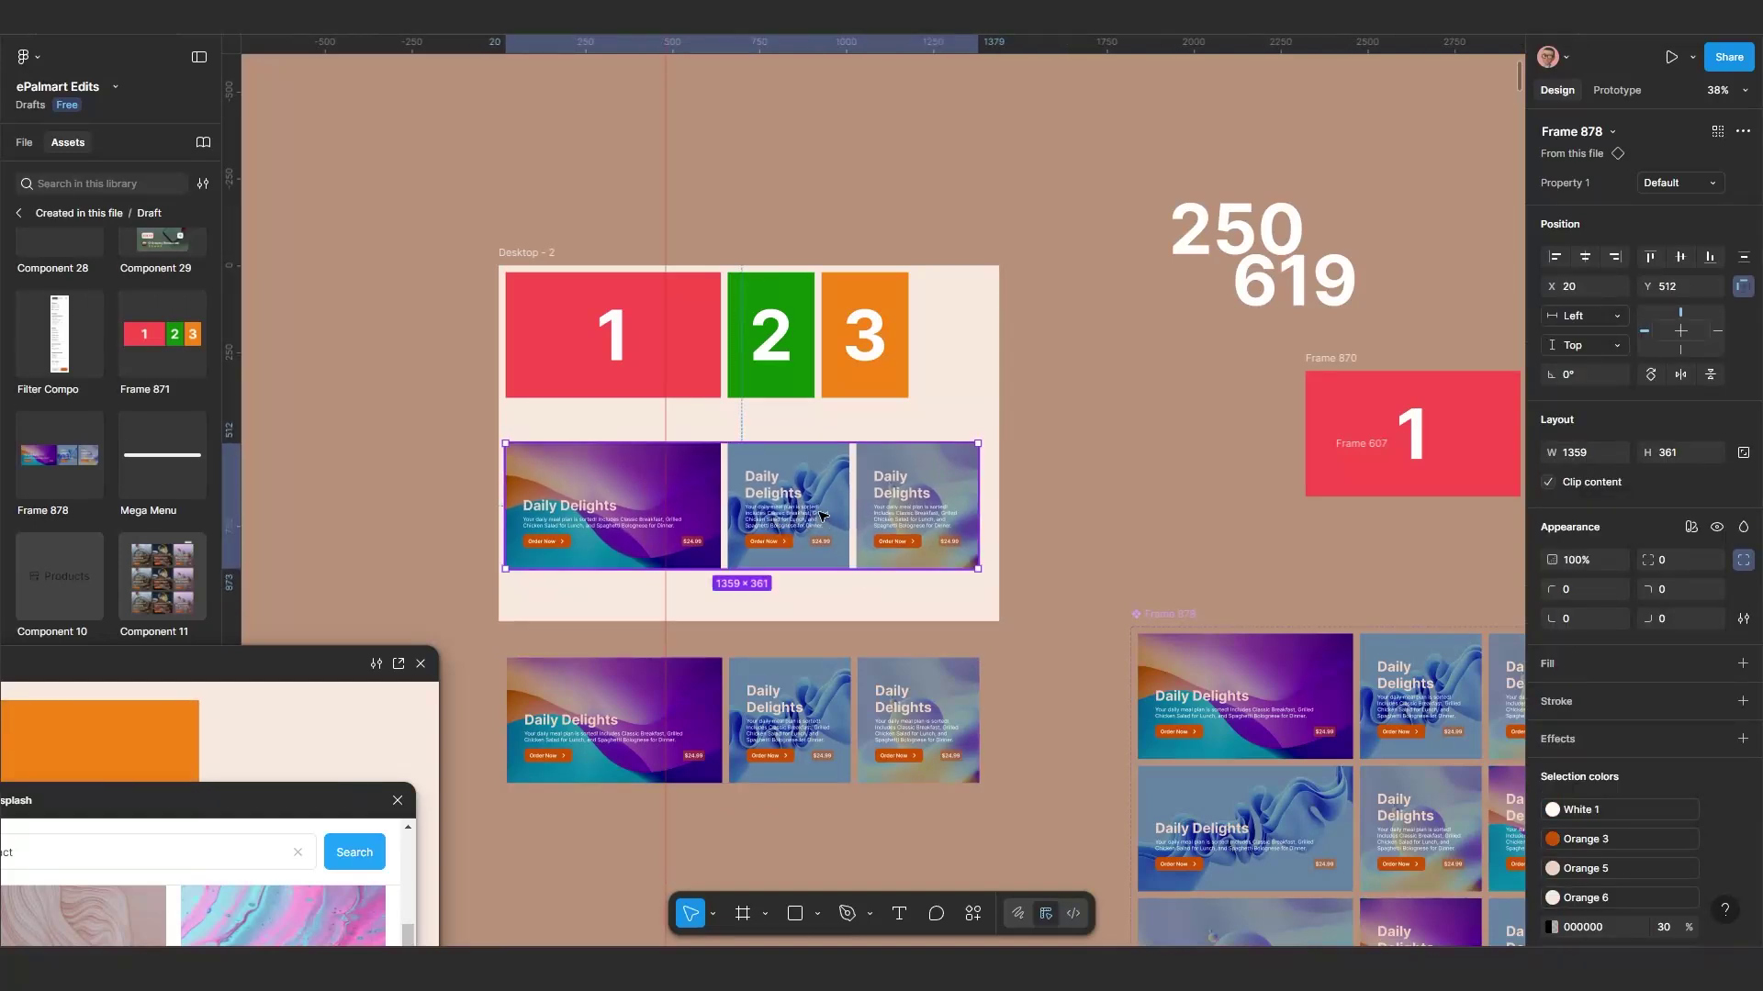
key(shift+Right)
key(shift+Right)
key(Right)
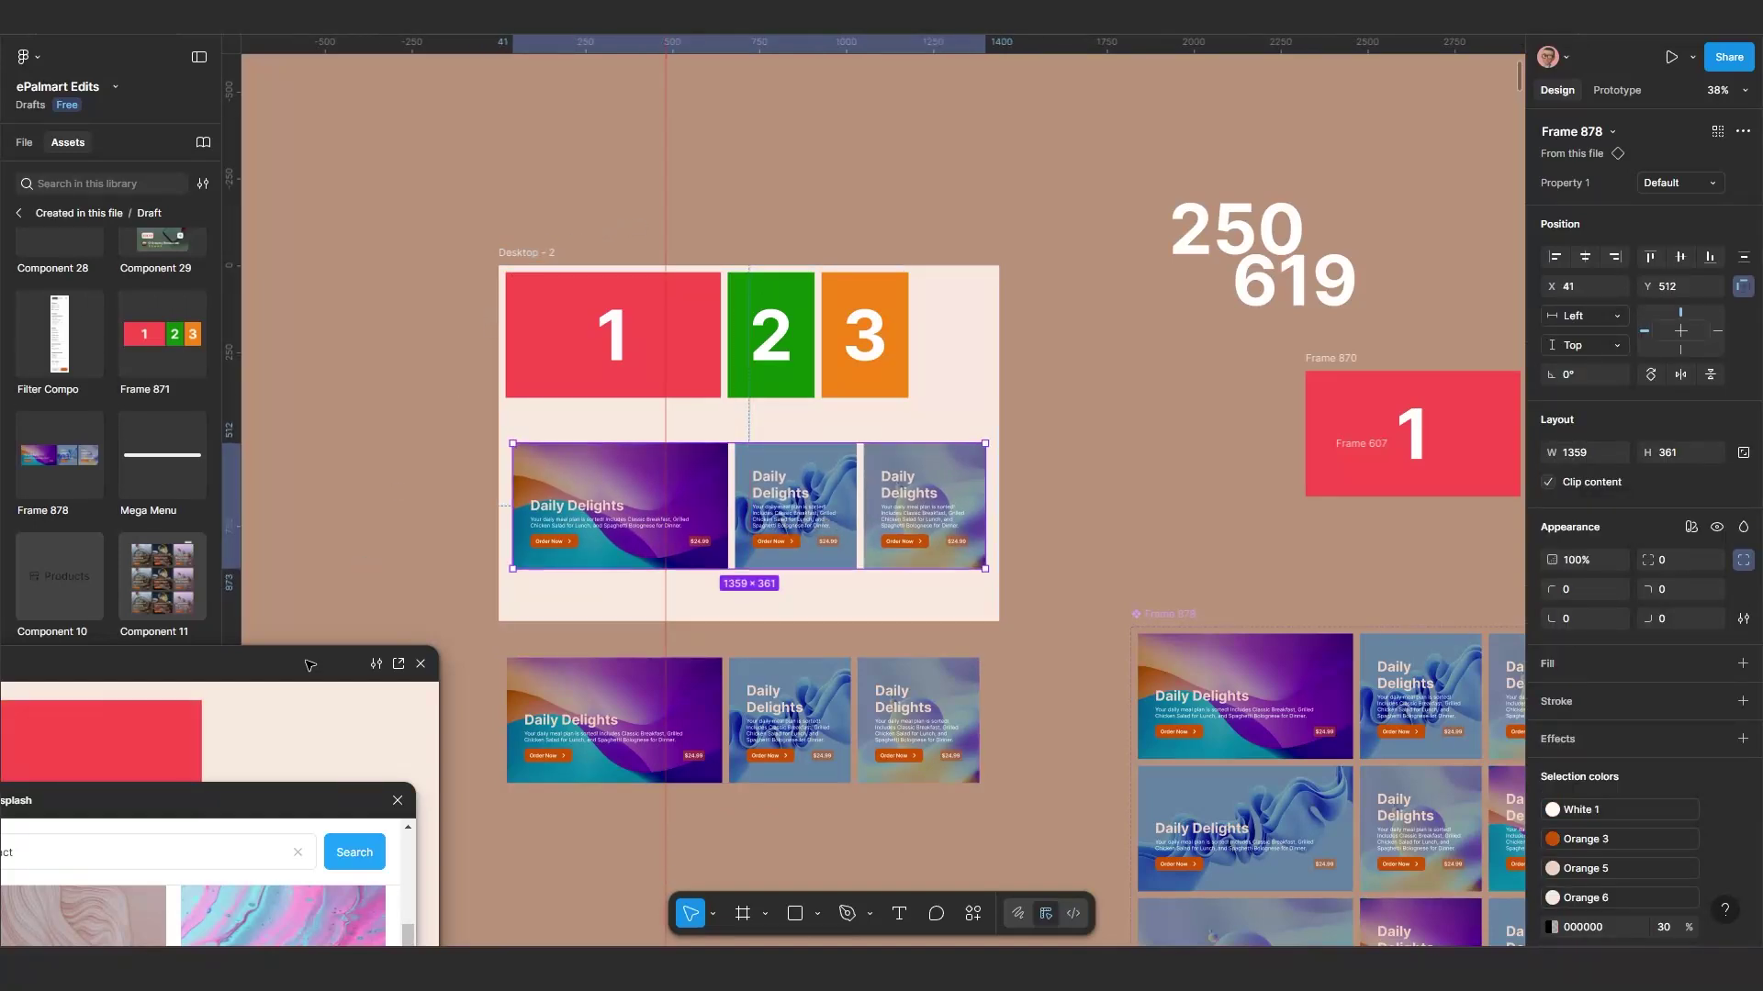
Step: Enlarge the prototype preview and move the Unsplash plugin window aside to watch the Daily Delights carousel play
drag(286, 676, 1313, 93)
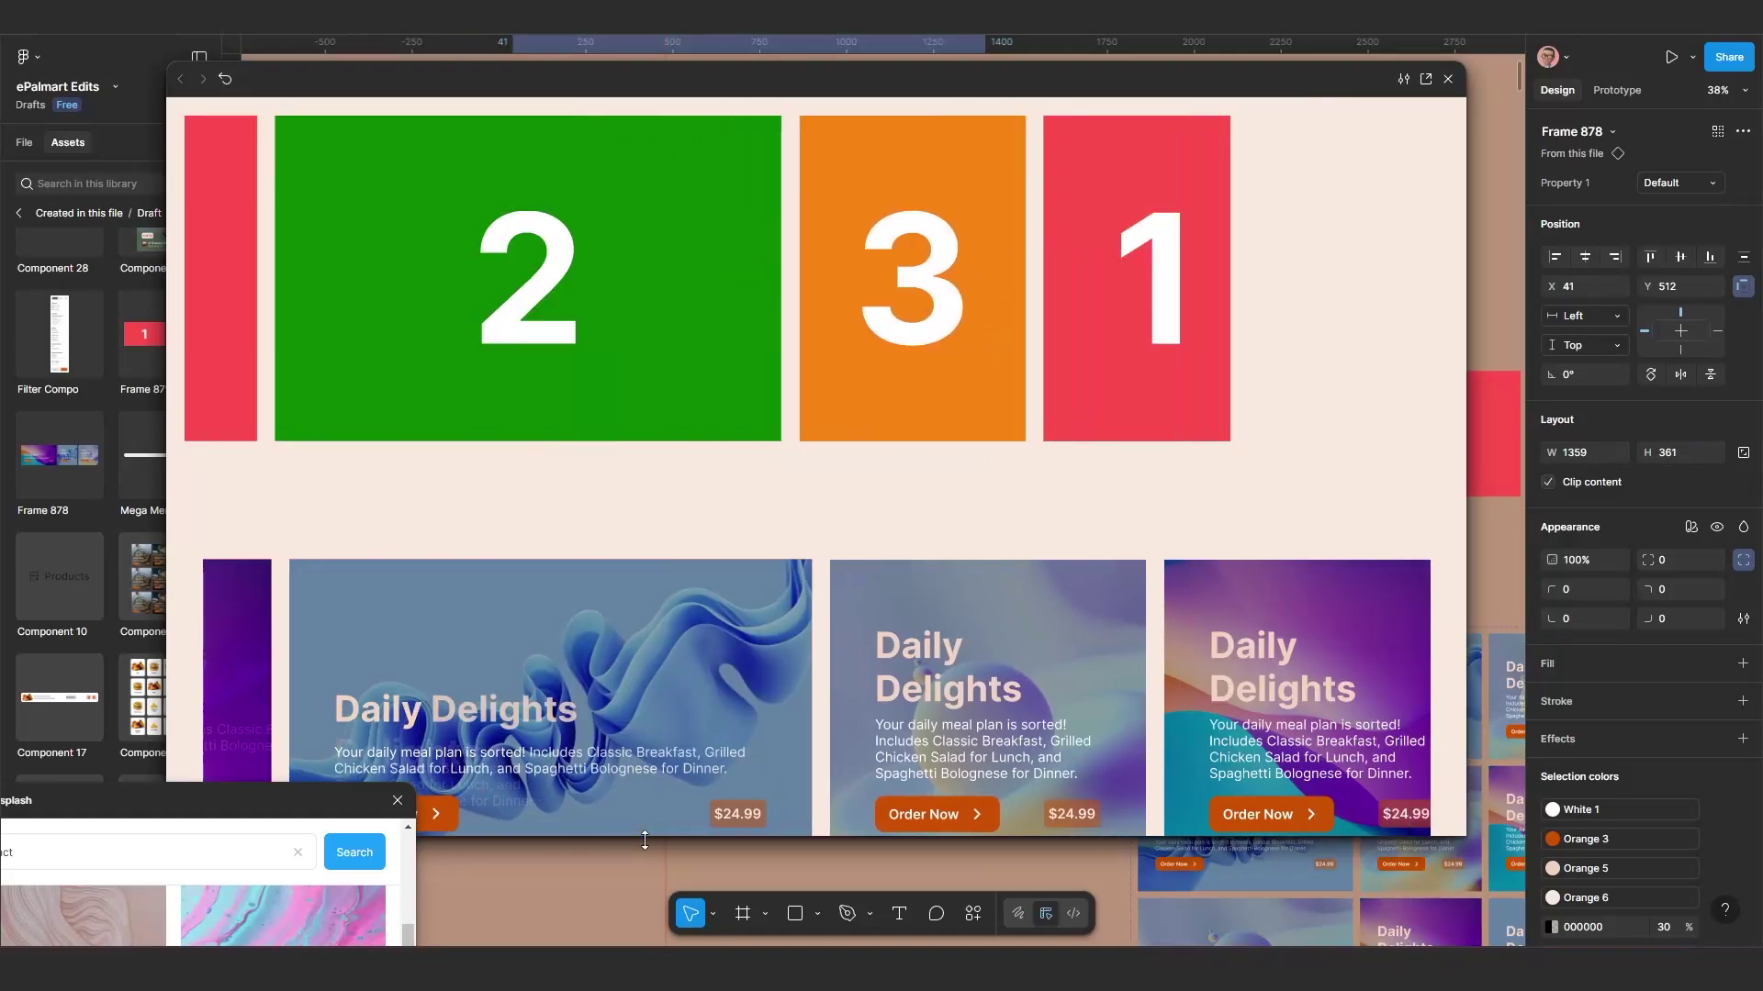
drag(637, 836, 637, 929)
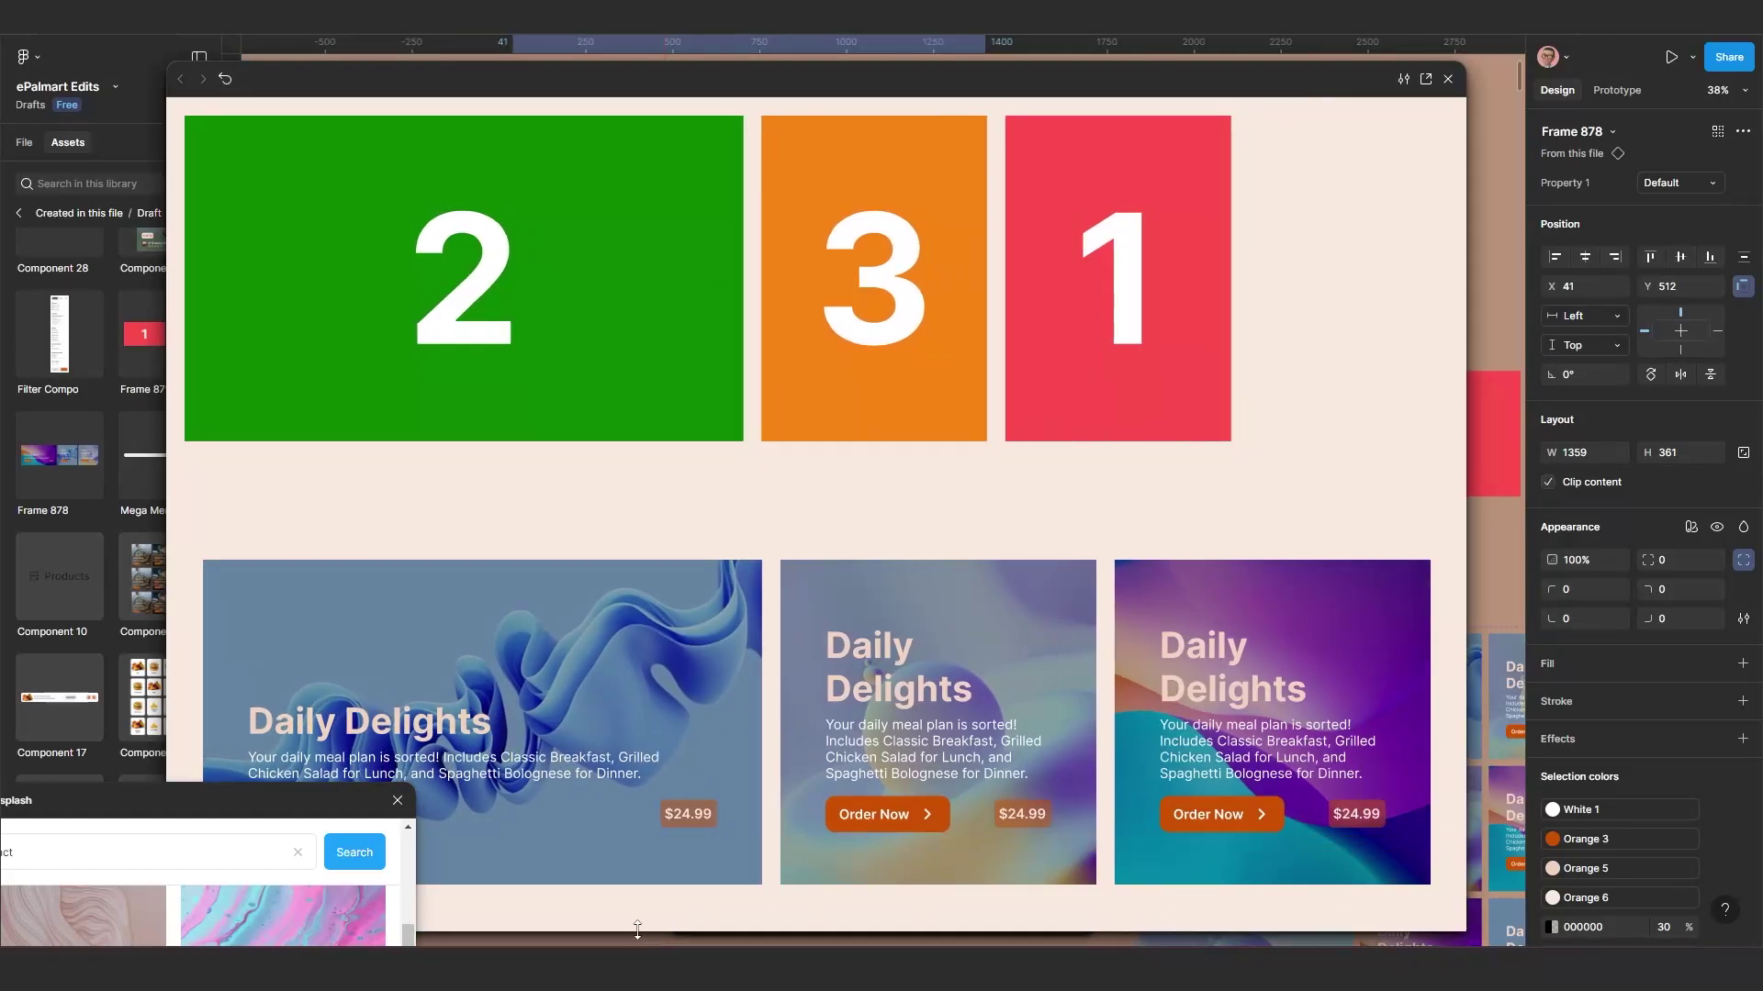
drag(202, 801, 68, 823)
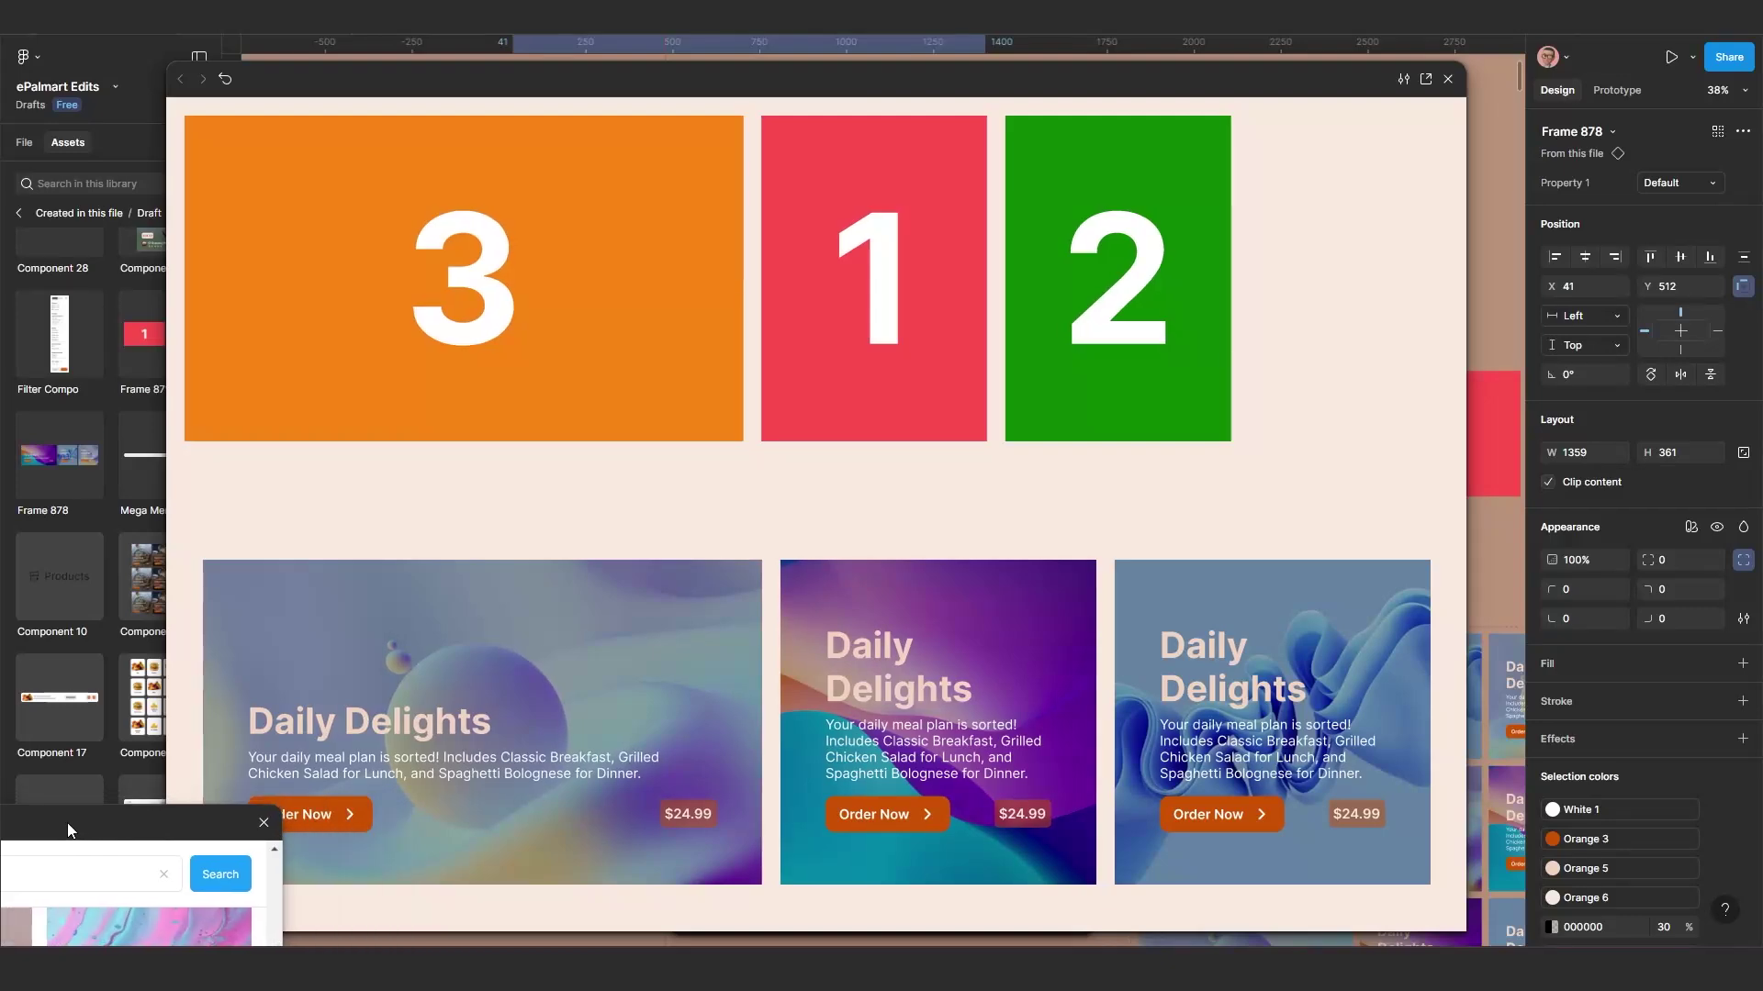